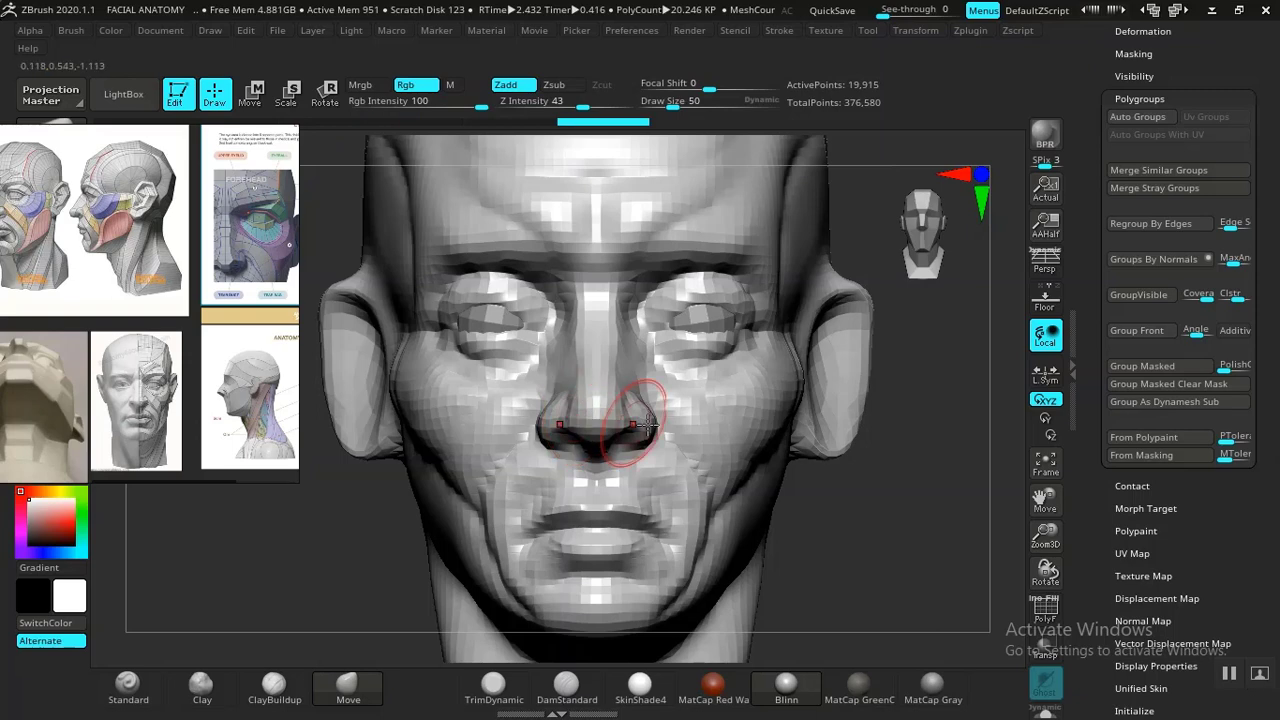
- Bring the head into a close profile view and move the reference board beside it
left_click_drag(817, 523, 773, 485, "alt")
left_click_drag(572, 529, 561, 441, "alt")
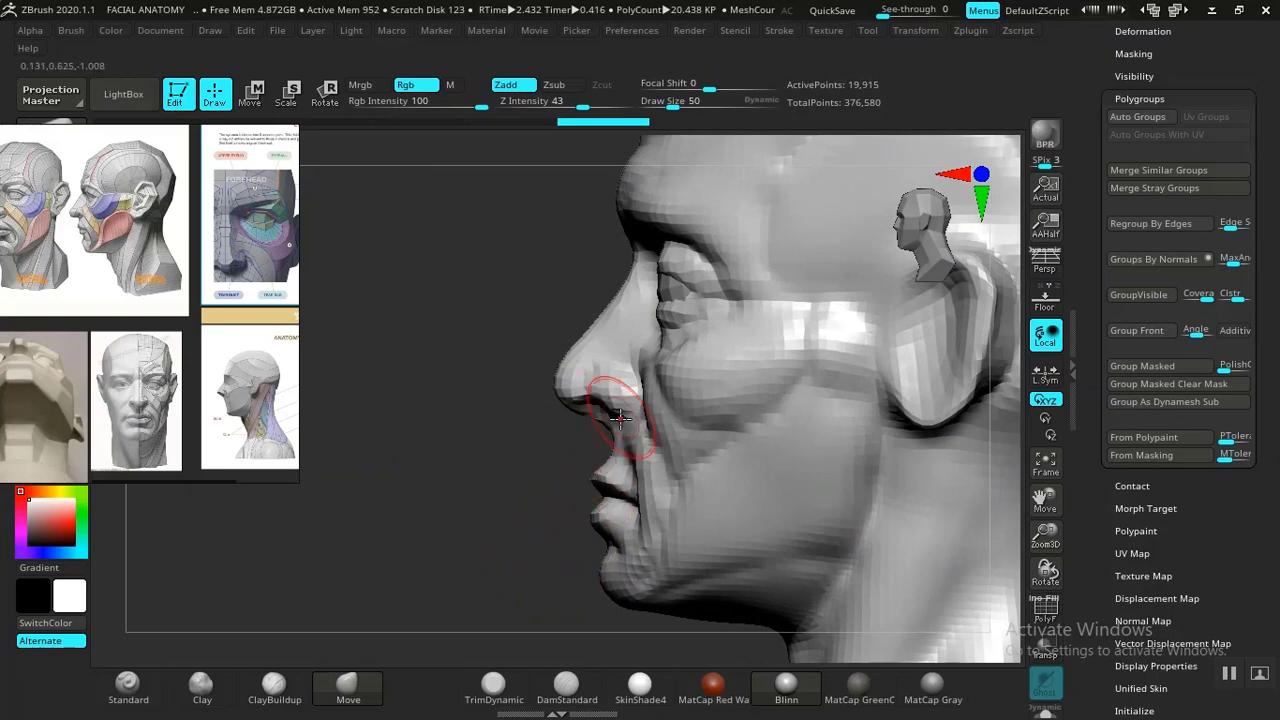
mouse_move(529, 551)
left_mouse_down()
mouse_move(509, 531)
mouse_move(600, 443)
left_mouse_up()
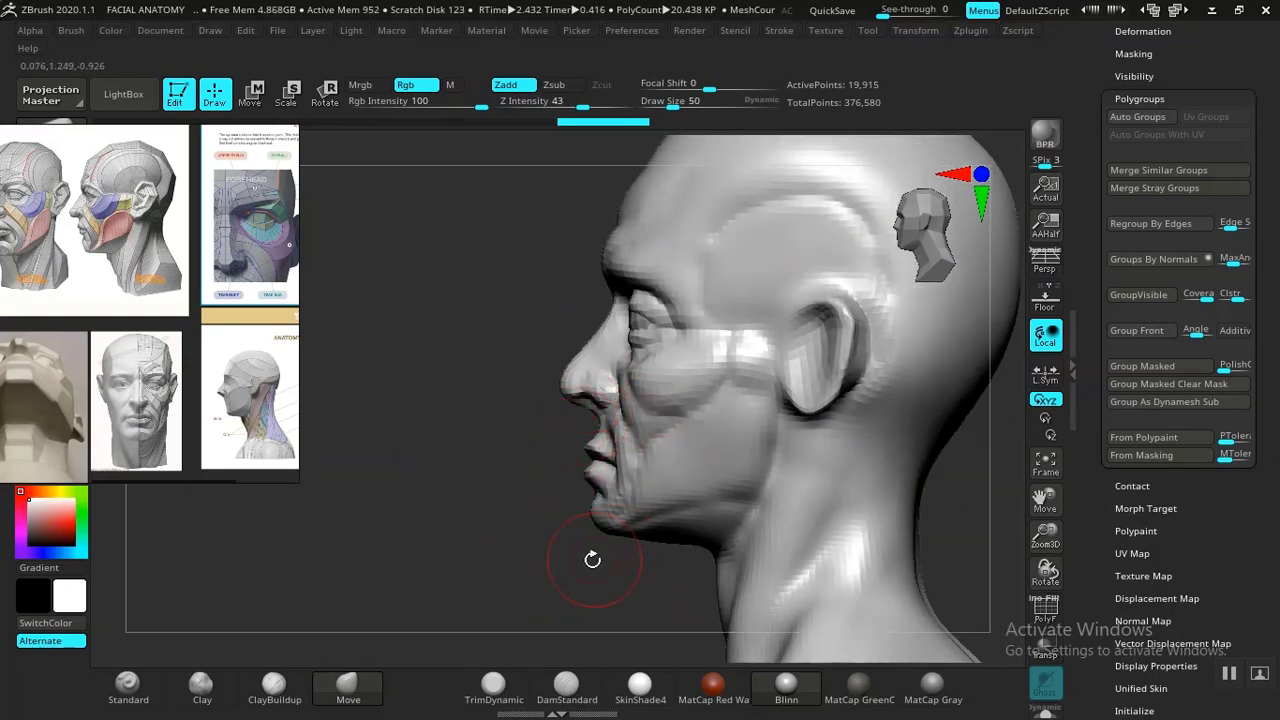
mouse_move(591, 557)
left_mouse_down("alt")
mouse_move(557, 517)
mouse_move(671, 529)
left_mouse_up("alt")
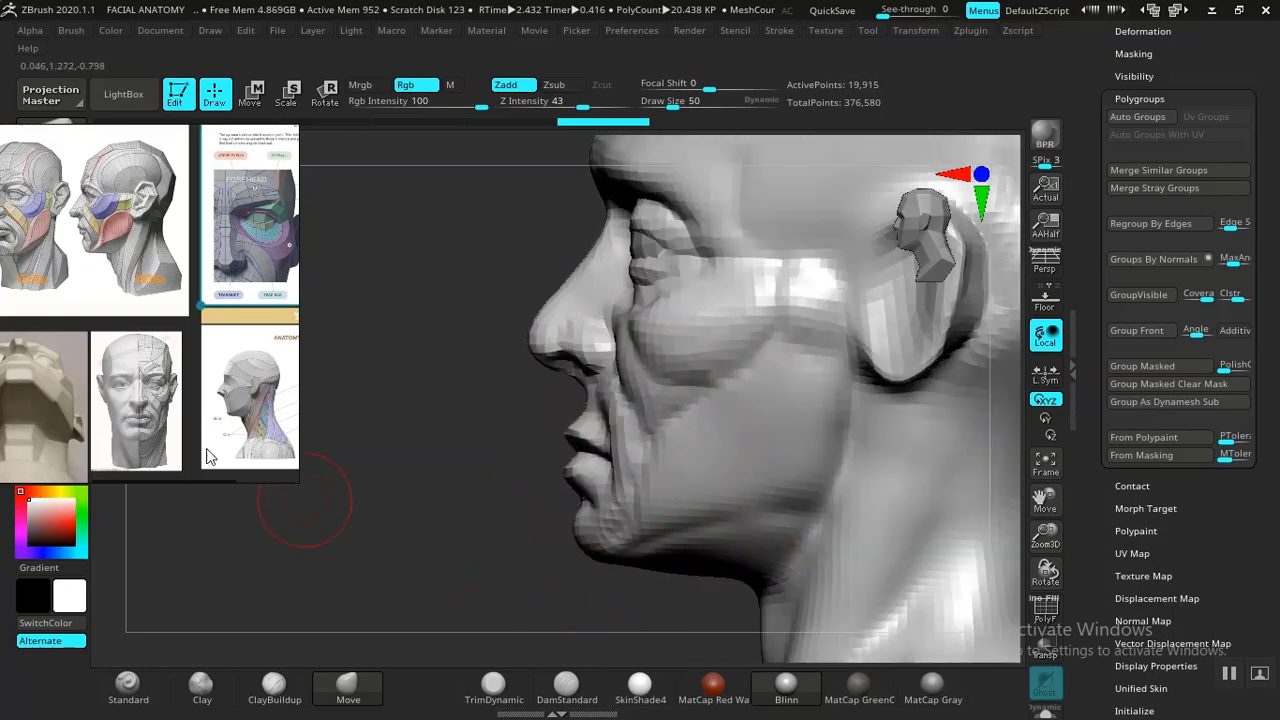
scroll(250, 440, "up", 5)
right_click_drag(268, 404, 395, 482)
- Look through the reference board for the facial plane drawing that shows the head in profile
scroll(288, 430, "up", 3)
middle_click_drag(283, 420, 173, 400)
scroll(250, 454, "down", 5)
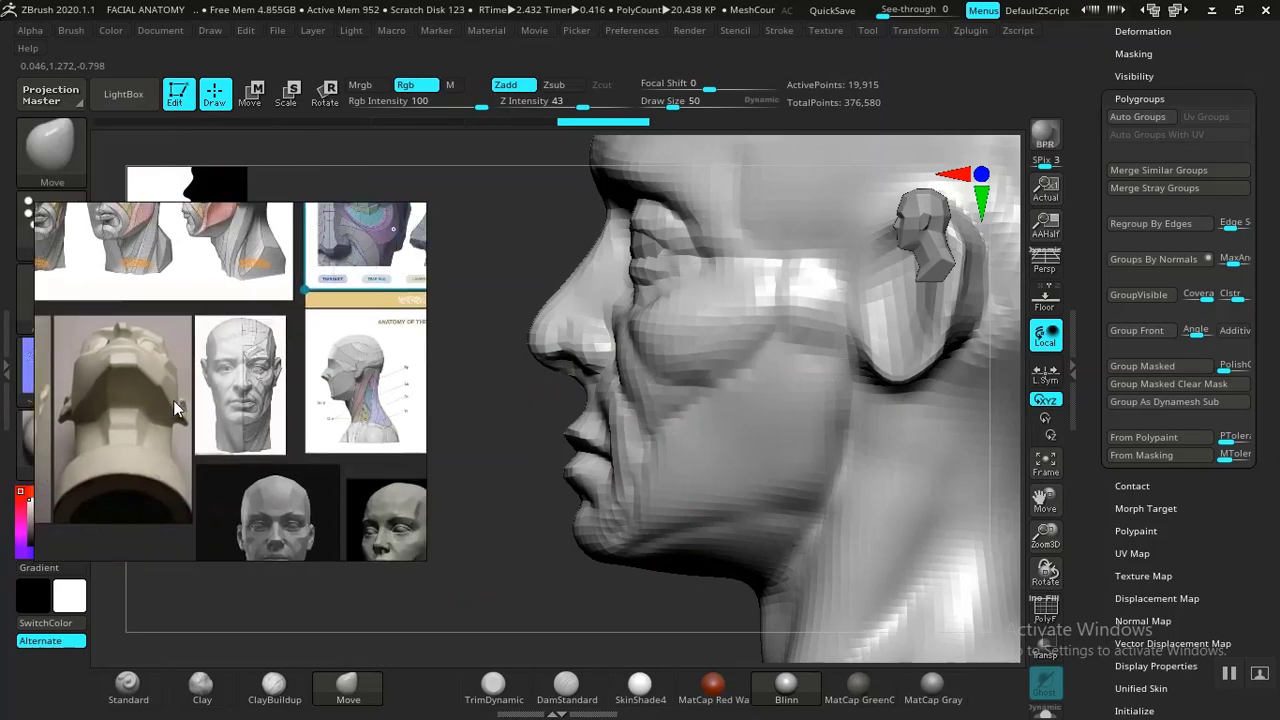
middle_click_drag(300, 430, 248, 339)
middle_click_drag(282, 379, 320, 365)
scroll(320, 365, "up", 2)
scroll(283, 410, "up", 2)
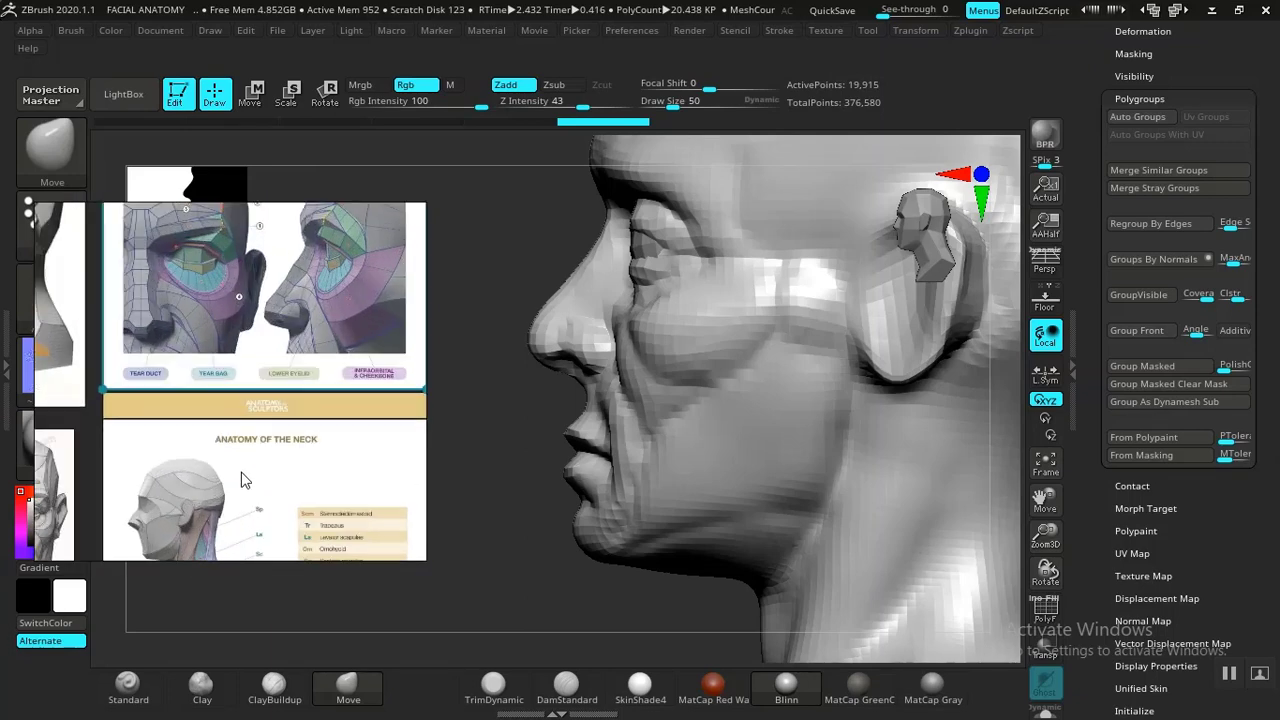
middle_click_drag(204, 375, 271, 408)
middle_click_drag(108, 402, 281, 380)
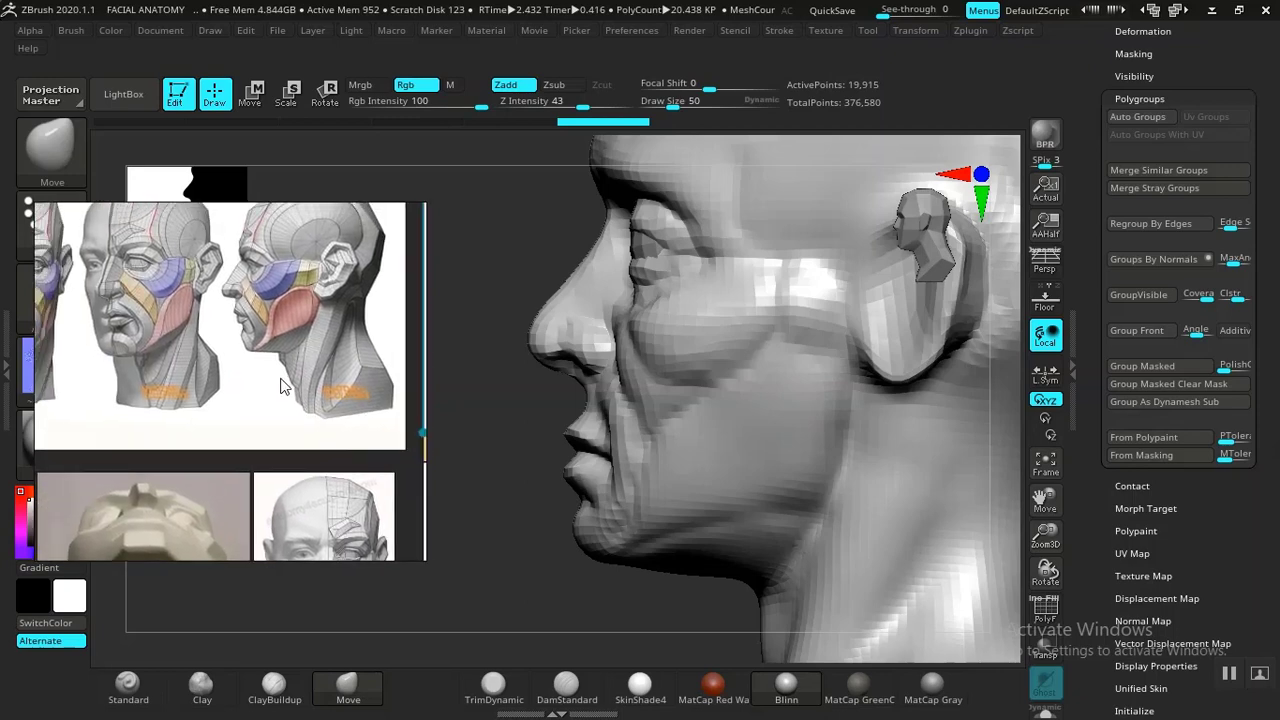
- Compare the sculpt's profile with the enlarged cheek, mouth and jaw planes in the coloured side-view reference
left_click_drag(484, 549, 511, 559)
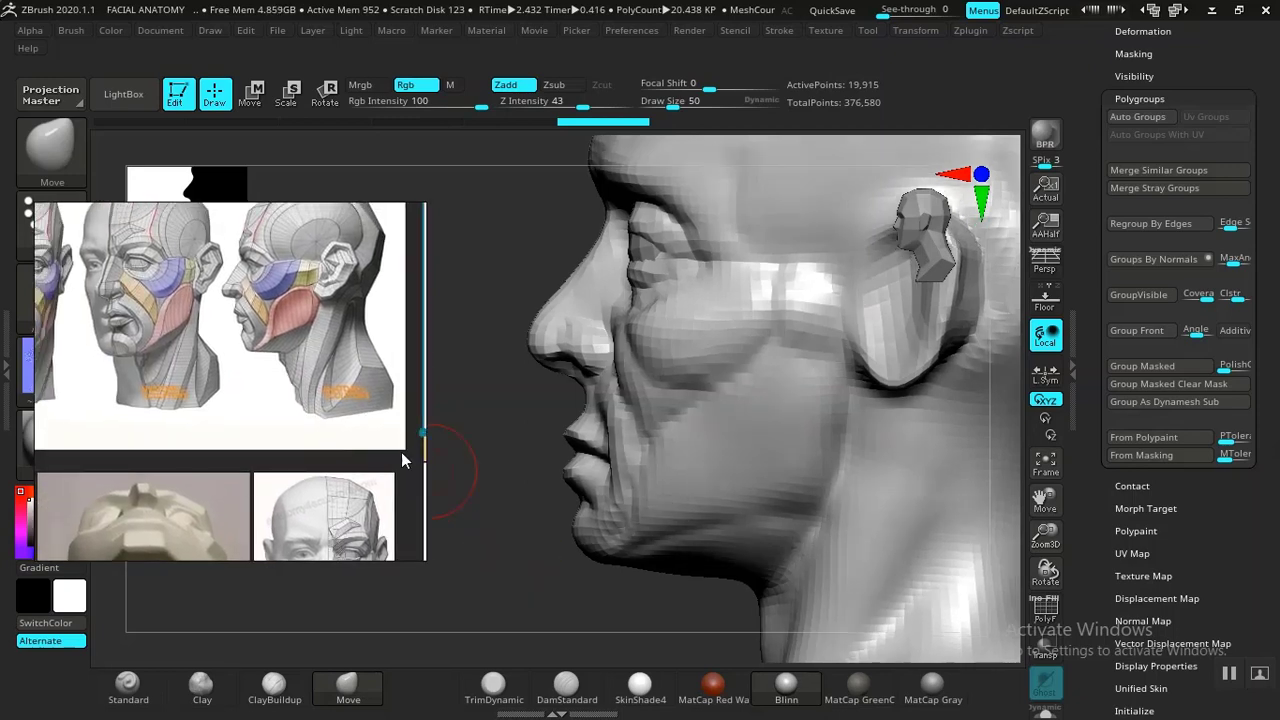
scroll(343, 417, "up", 2)
scroll(281, 372, "up", 2)
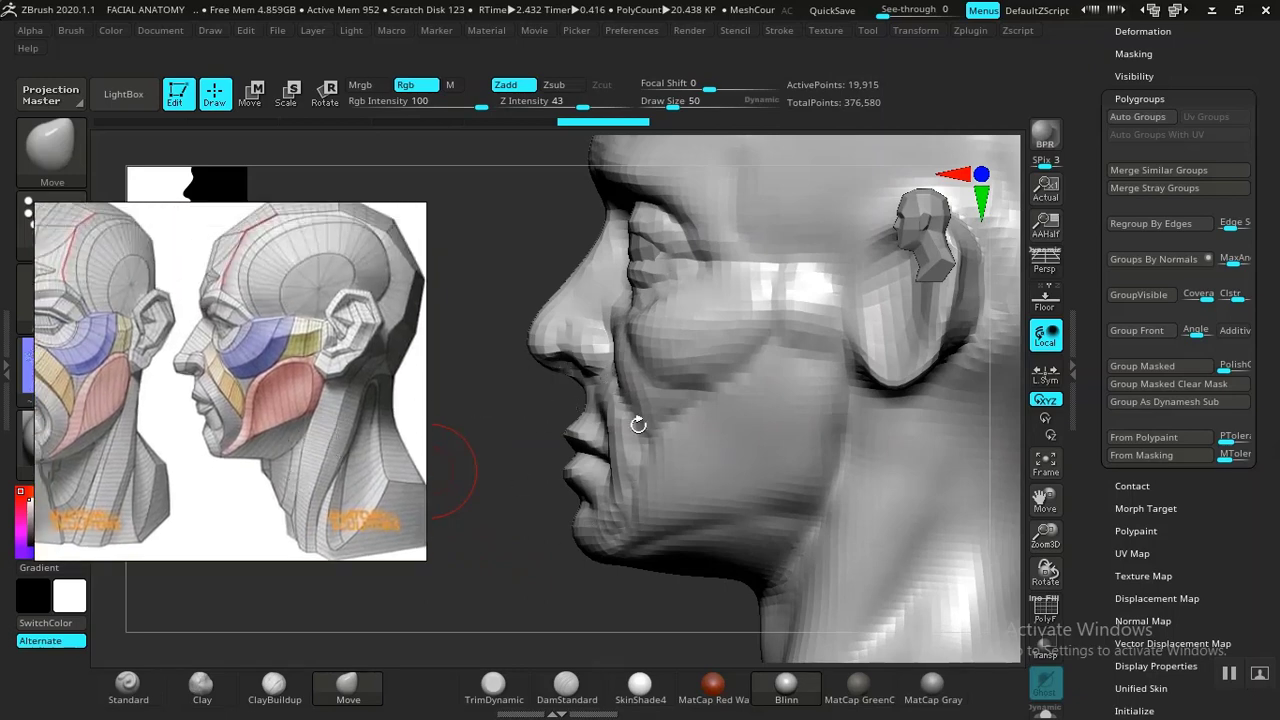
left_click_drag(484, 502, 405, 505)
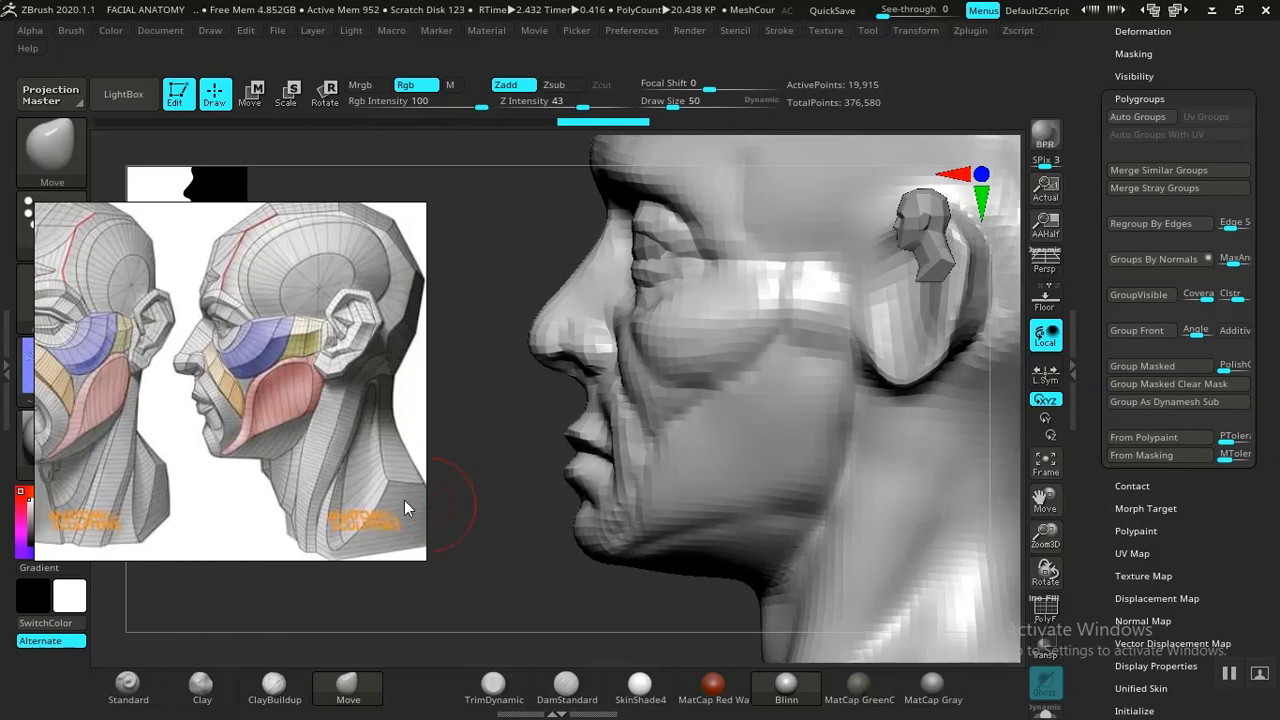
scroll(227, 413, "up", 1)
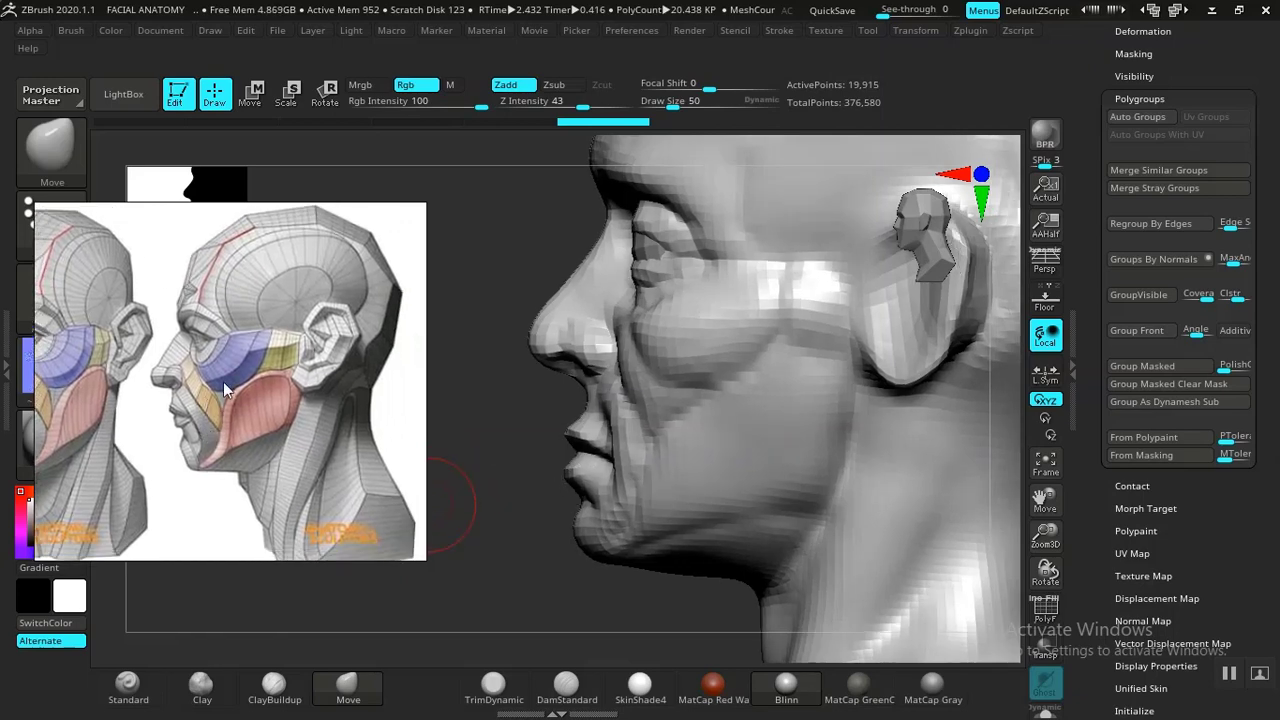
scroll(223, 381, "up", 2)
scroll(205, 420, "up", 1)
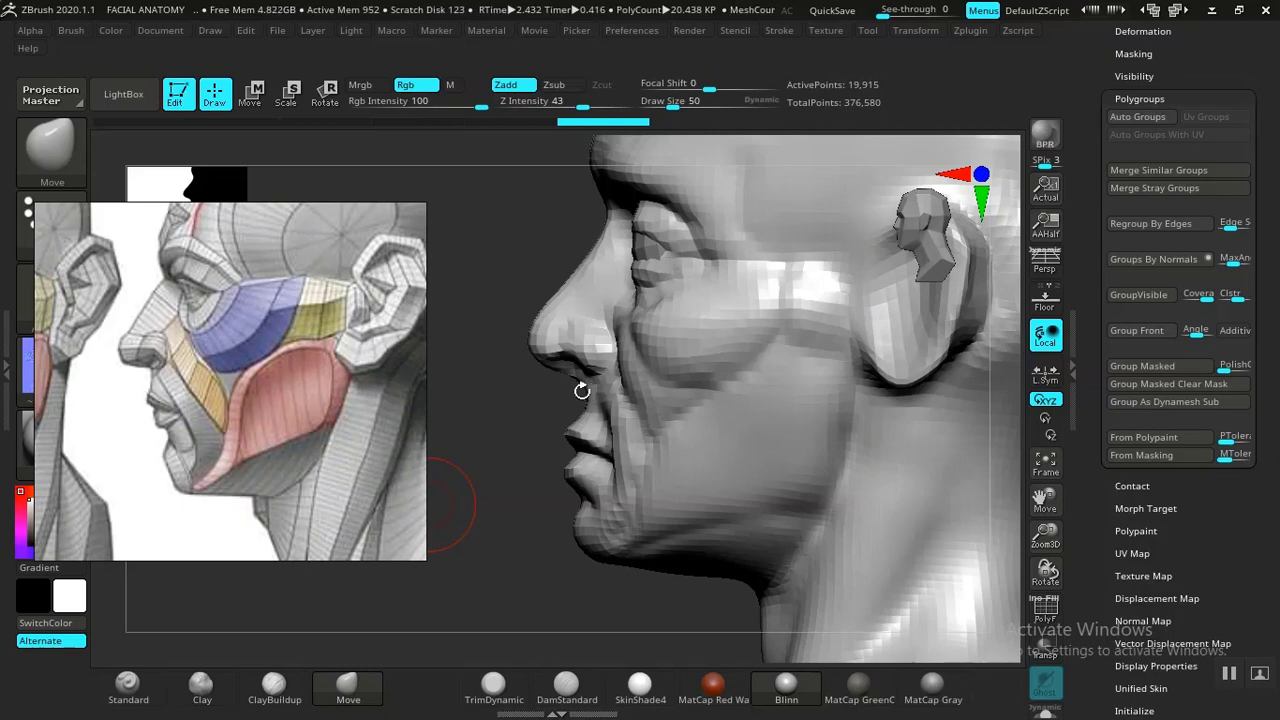
- Enlarge the brush to draw size 74 and mask the lower face from the cheek down to the jaw
right_click_drag(540, 541, 492, 456, "ctrl")
mouse_move(546, 542)
left_mouse_down()
mouse_move(851, 496)
mouse_move(783, 494)
left_mouse_up()
mouse_move(601, 568)
left_mouse_down("alt")
mouse_move(597, 523)
mouse_move(605, 554)
mouse_move(586, 586)
mouse_move(537, 523)
mouse_move(548, 531)
left_mouse_up("alt")
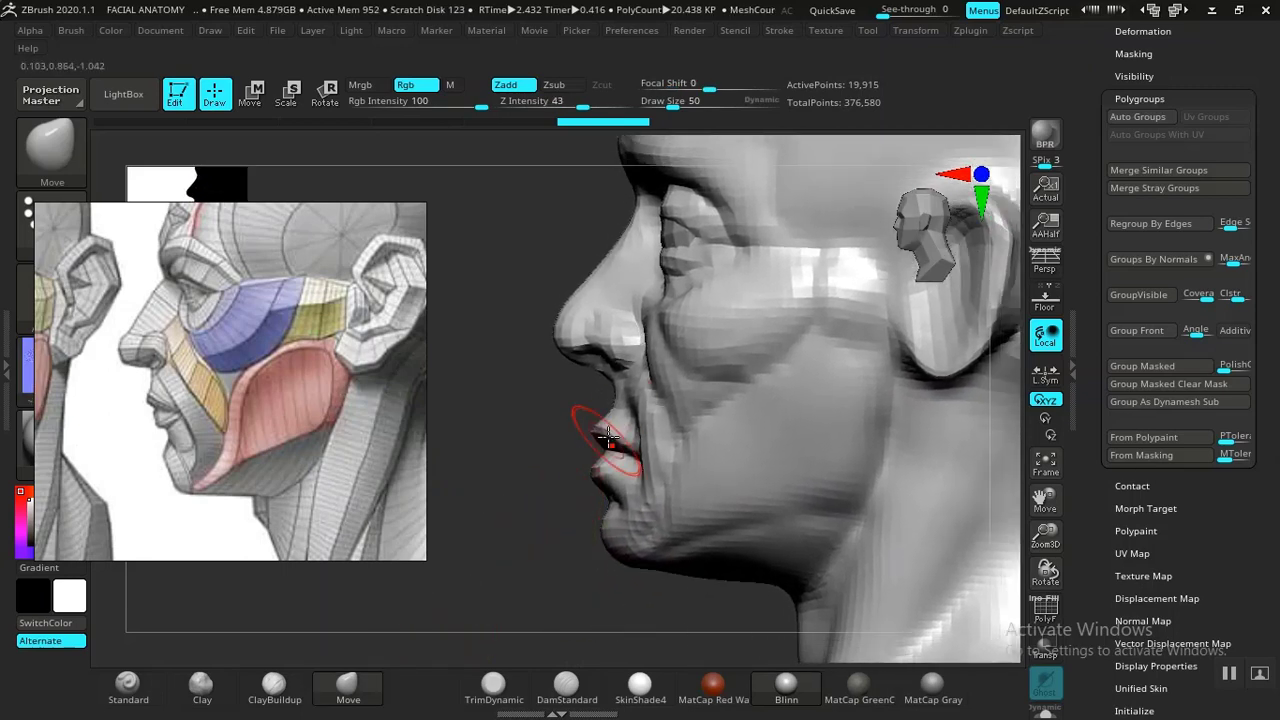
key("bracketright")
key("bracketright")
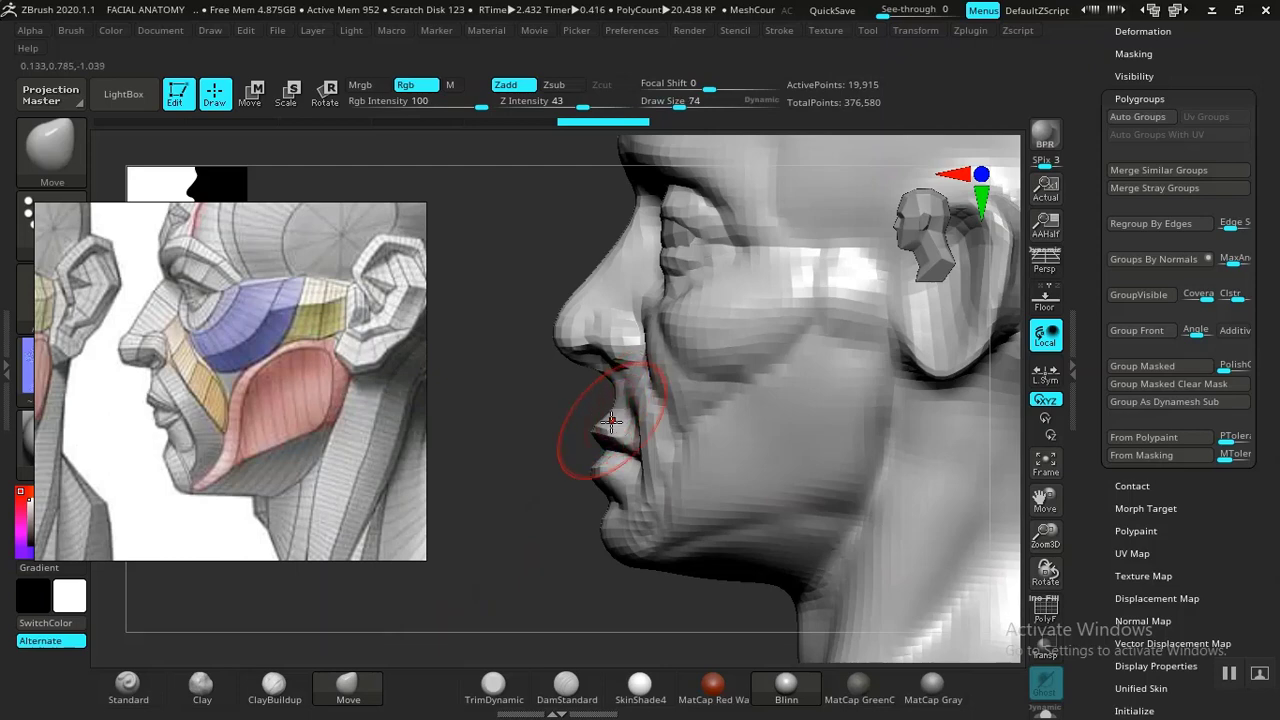
mouse_move(528, 500)
left_mouse_down()
mouse_move(543, 494)
mouse_move(521, 482)
mouse_move(509, 500)
mouse_move(529, 491)
mouse_move(540, 519)
mouse_move(521, 479)
mouse_move(700, 545)
mouse_move(762, 502)
mouse_move(795, 400)
mouse_move(755, 318)
mouse_move(656, 345)
mouse_move(508, 343)
left_mouse_up()
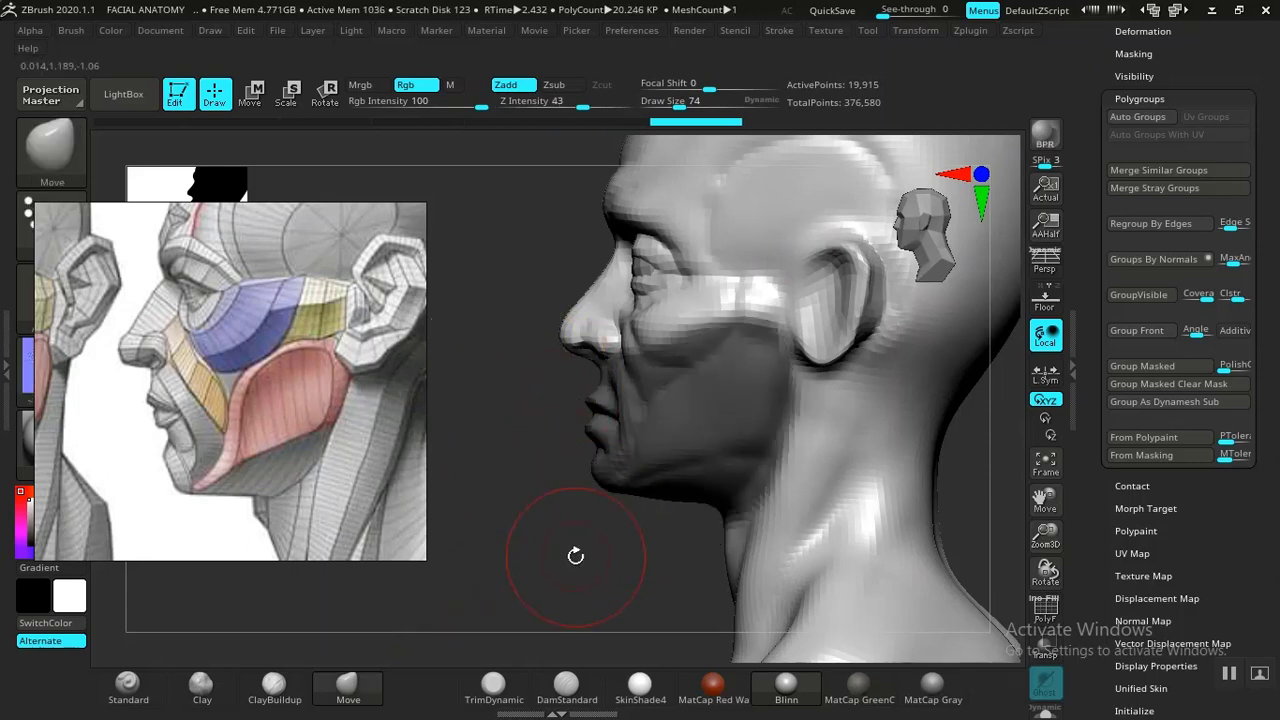
- Invert the mask to free the lower face, and blur the mask's edge
left_click(571, 543, "ctrl")
left_click_drag(532, 513, 545, 550, "alt")
left_click(640, 465, "ctrl")
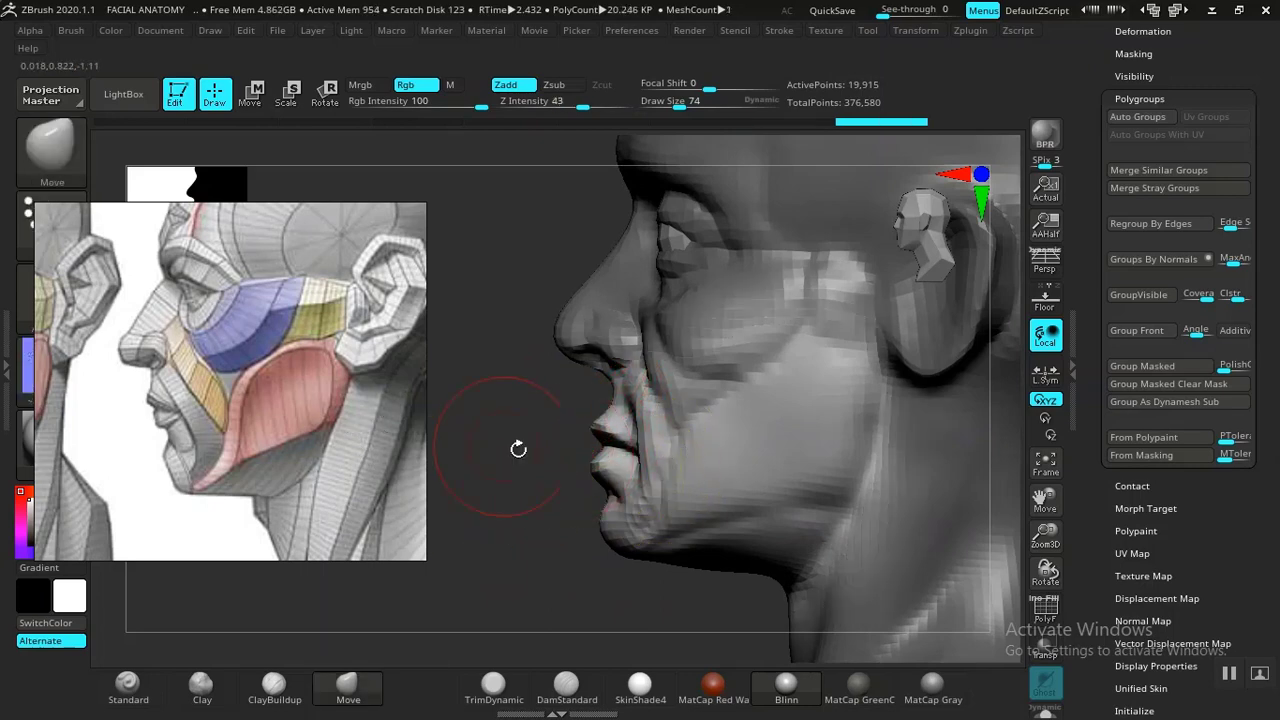
- Reshape the underside of the chin and the back of the jaw with the Move brush
left_click_drag(514, 543, 629, 480)
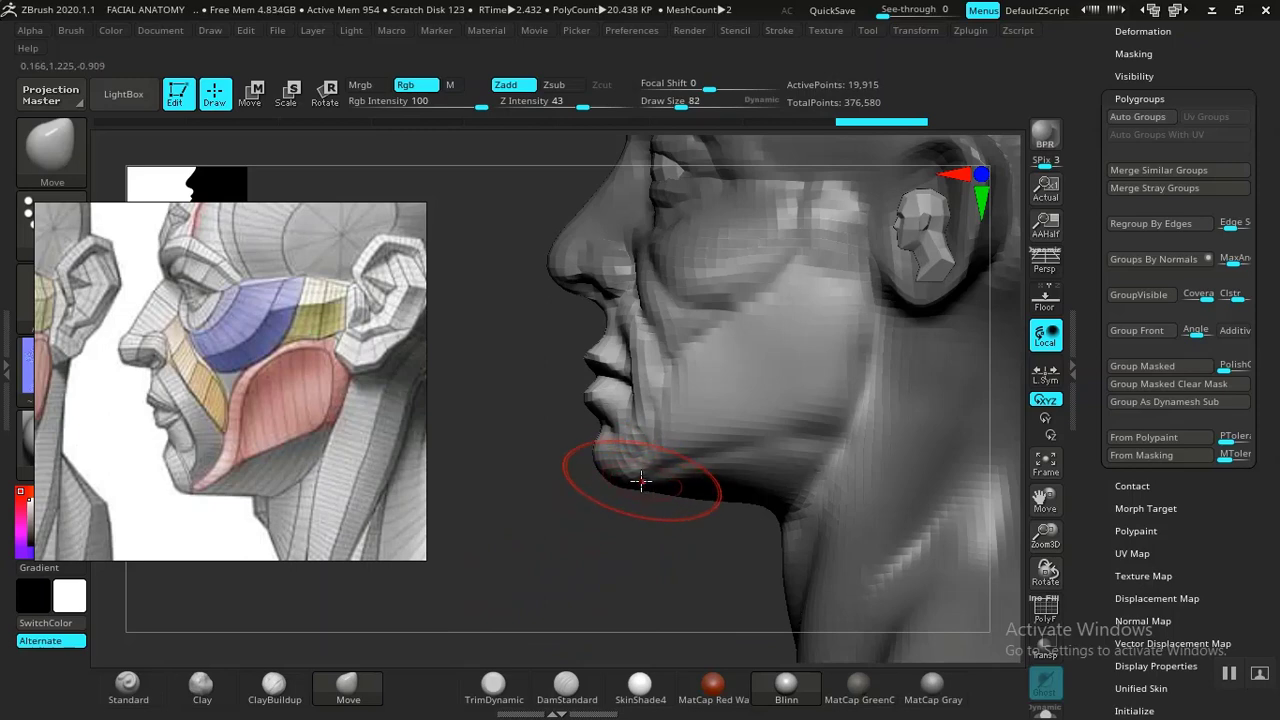
mouse_move(643, 484)
left_mouse_down()
mouse_move(649, 532)
mouse_move(586, 486)
mouse_move(643, 543)
mouse_move(605, 543)
mouse_move(637, 517)
mouse_move(634, 500)
mouse_move(614, 500)
mouse_move(628, 505)
left_mouse_up()
left_click_drag(757, 520, 783, 511)
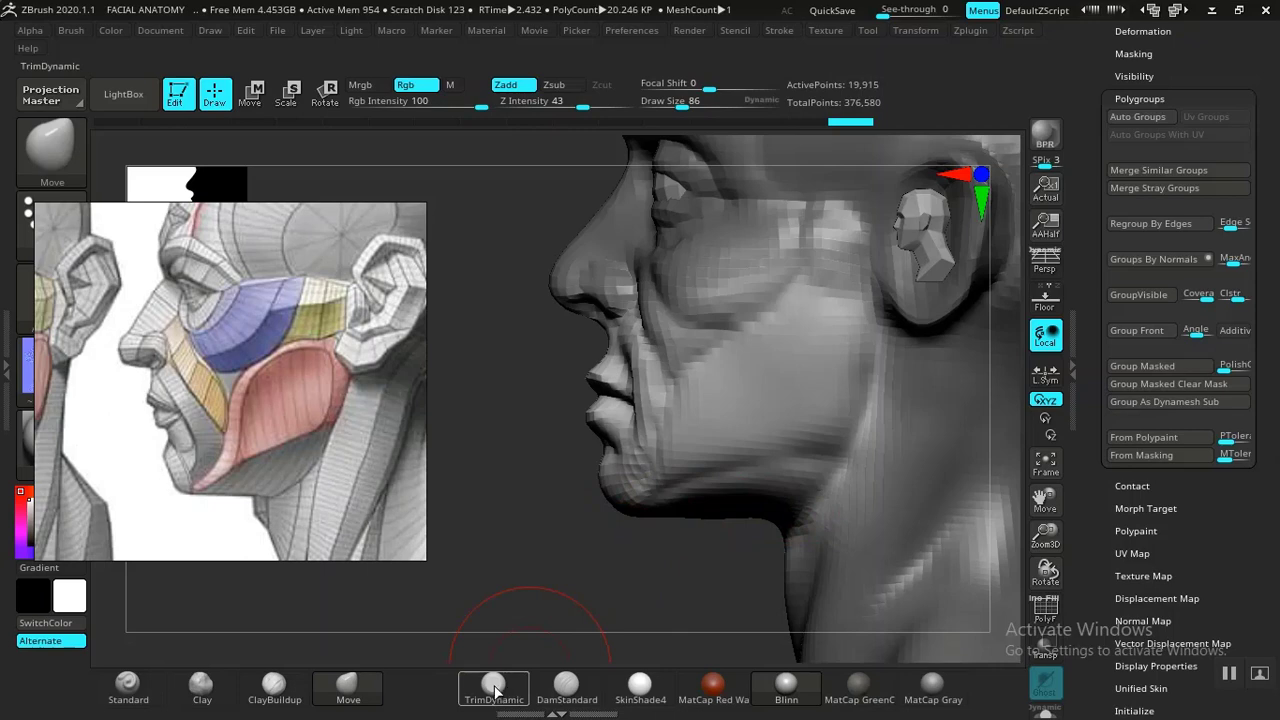
- Try to flatten the side and underside of the jaw with TrimDynamic and smooth the surface
left_click(494, 688)
mouse_move(545, 590)
left_mouse_down()
mouse_move(580, 534)
mouse_move(809, 540)
left_mouse_up()
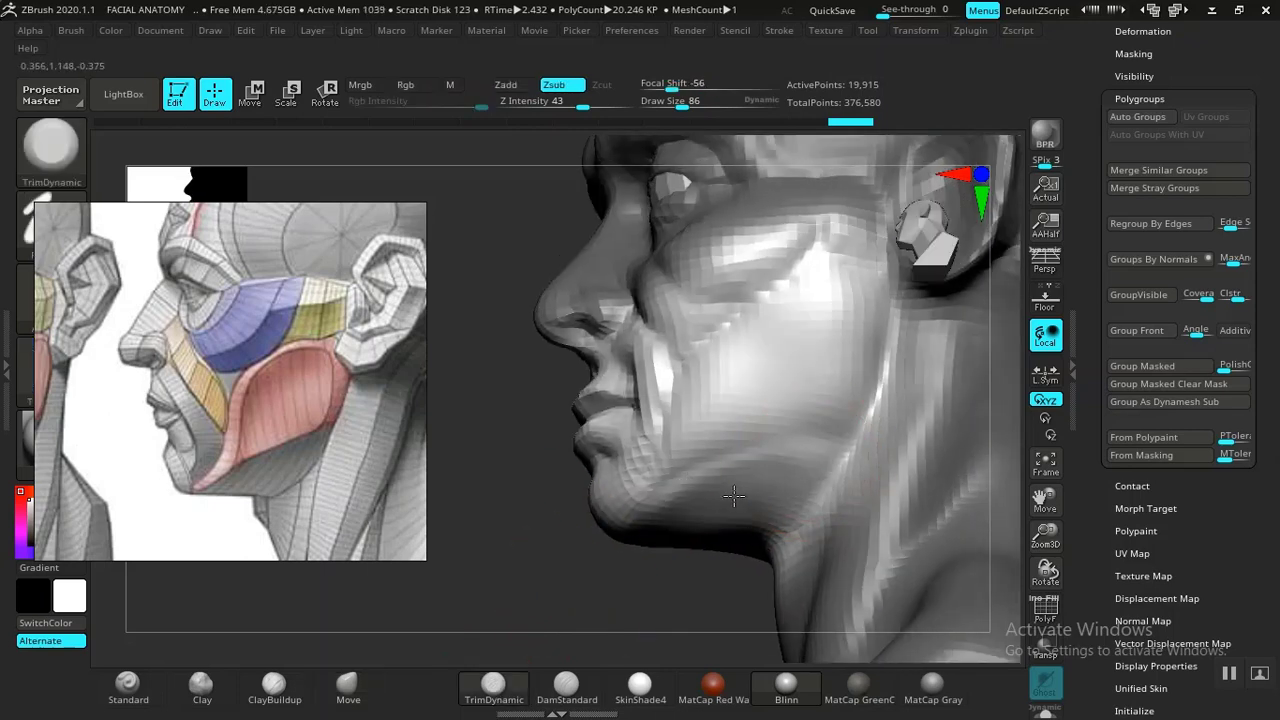
left_click_drag(749, 502, 726, 518)
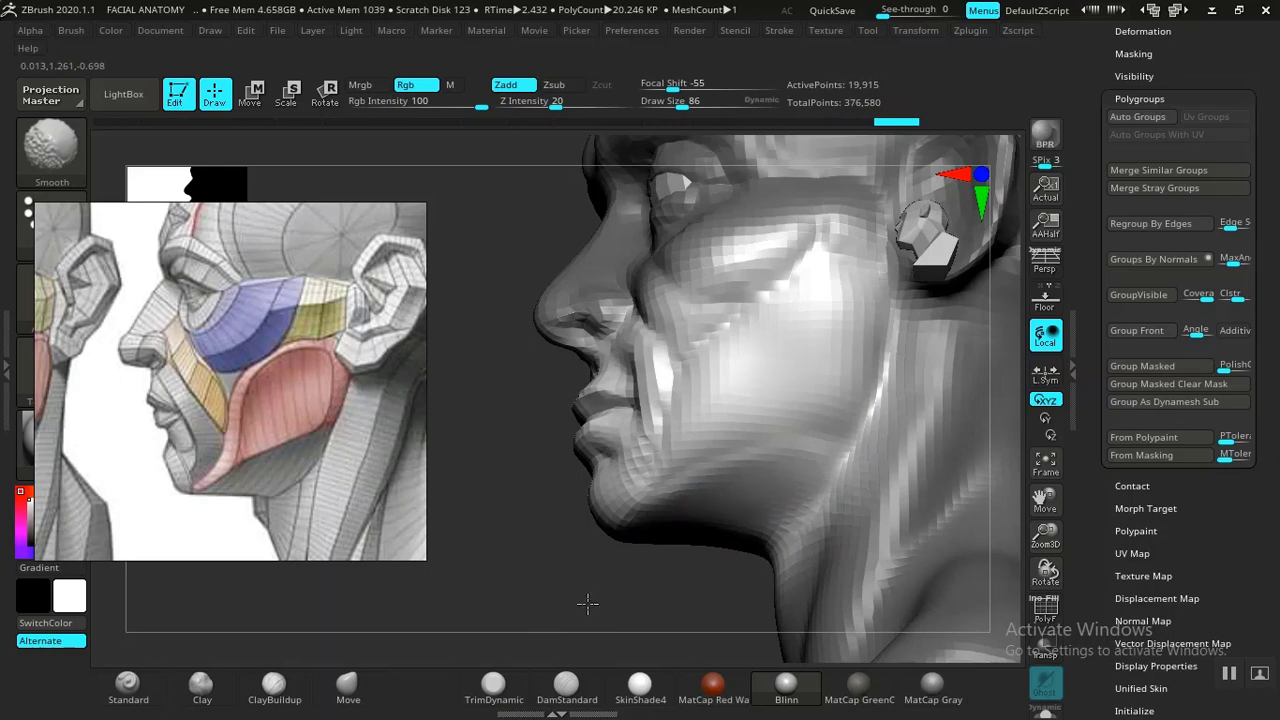
mouse_move(588, 603)
left_mouse_down("shift")
mouse_move(585, 615)
mouse_move(917, 528)
mouse_move(871, 466)
mouse_move(809, 465)
left_mouse_up("shift")
key("ctrl+z")
key("ctrl+z")
key("ctrl+z")
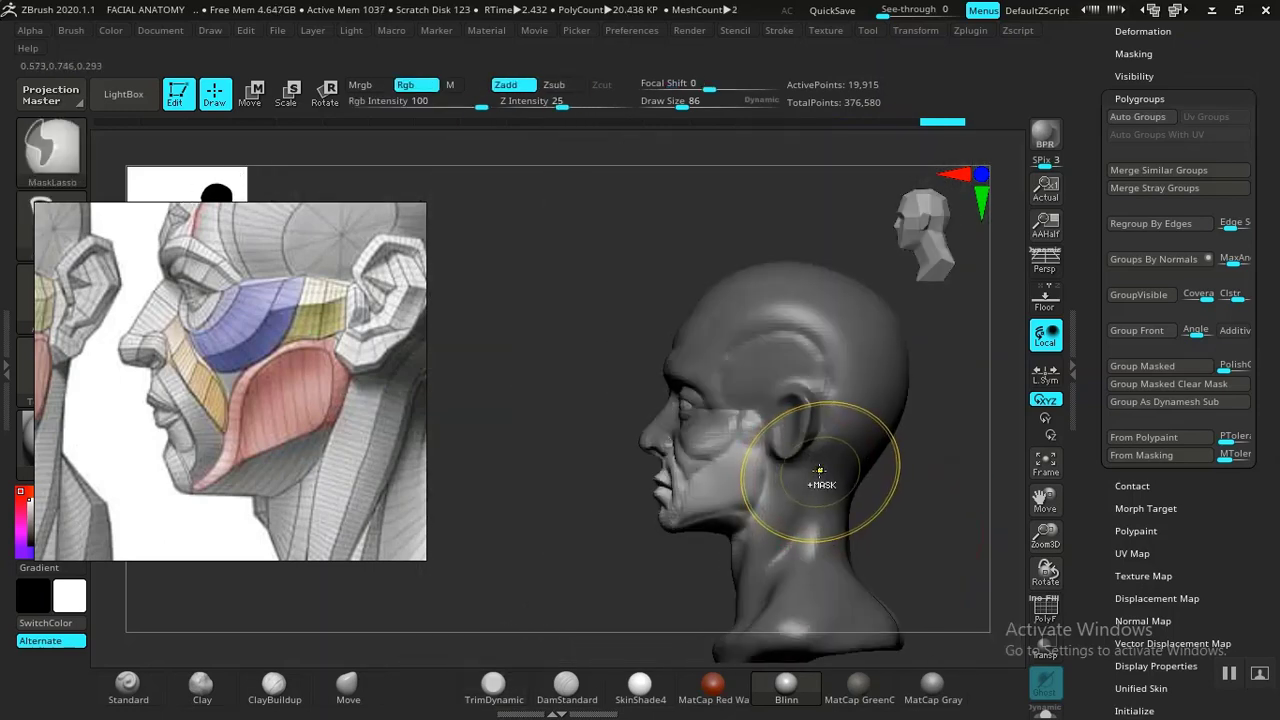
- Reshape the jawline and lower cheek with the Move brush at draw size 98
left_click_drag(583, 491, 642, 640, "alt")
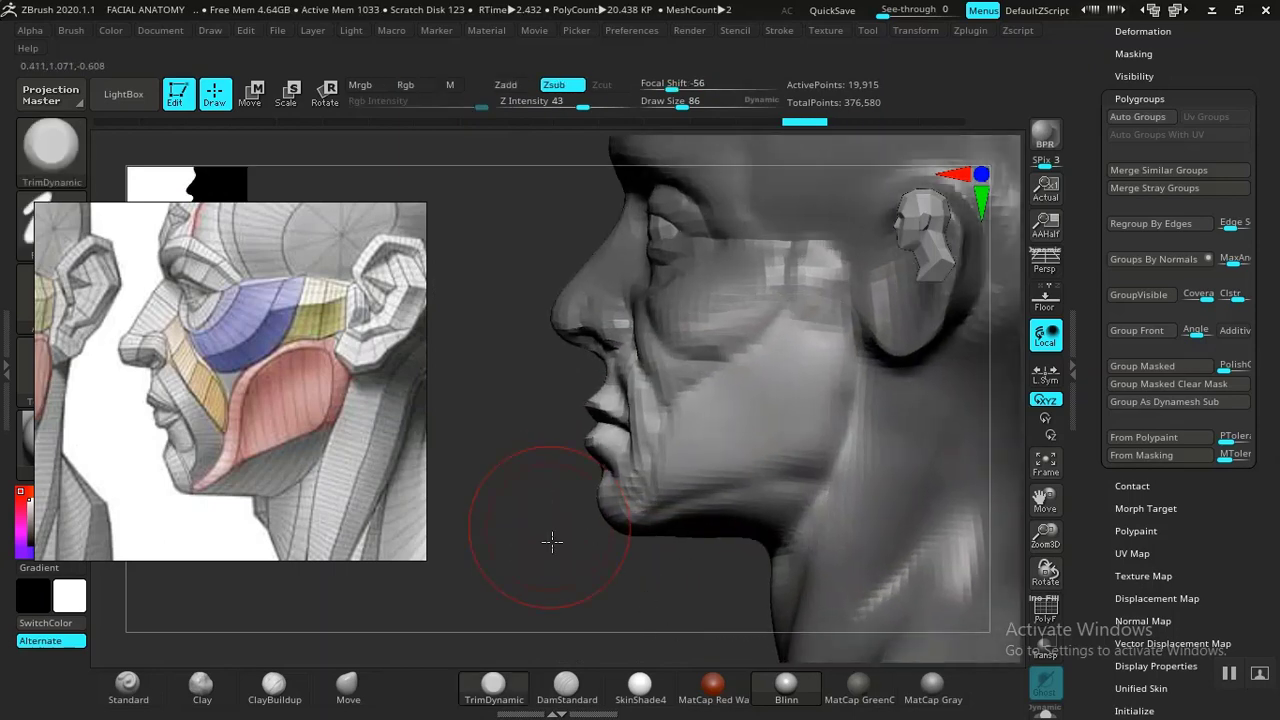
left_click_drag(551, 540, 568, 590)
left_click_drag(529, 543, 727, 500)
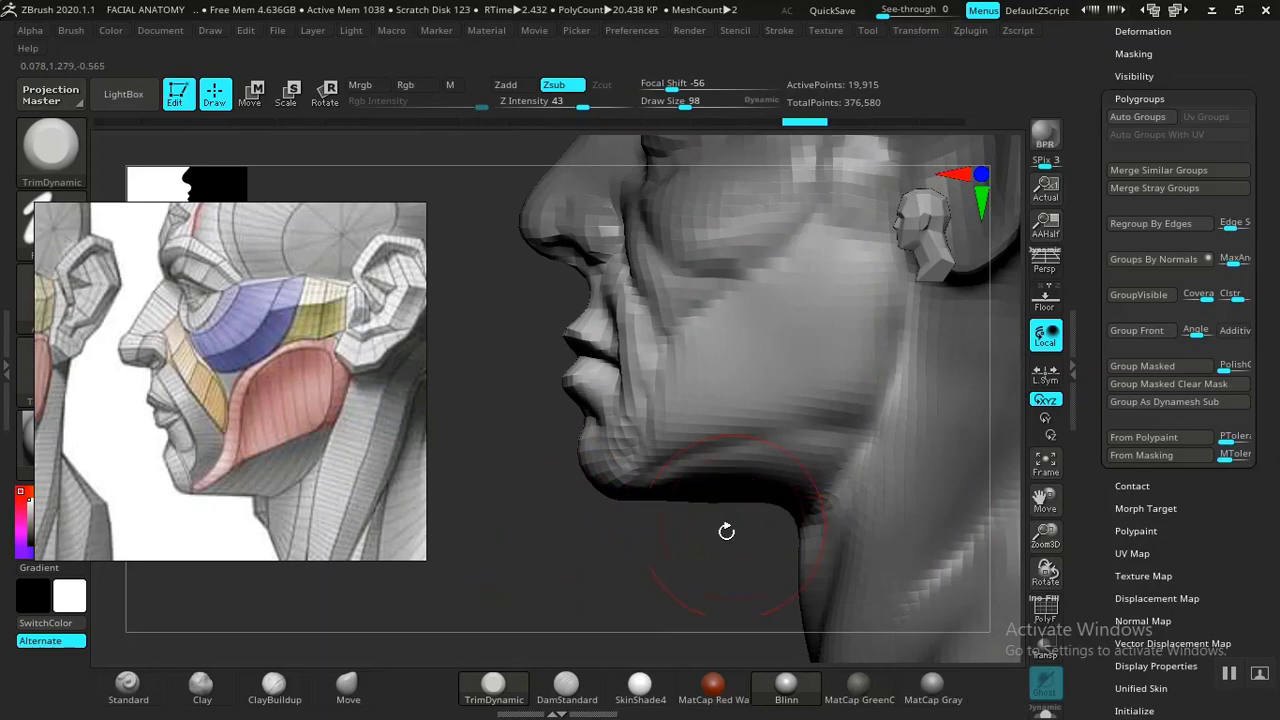
left_click(346, 686)
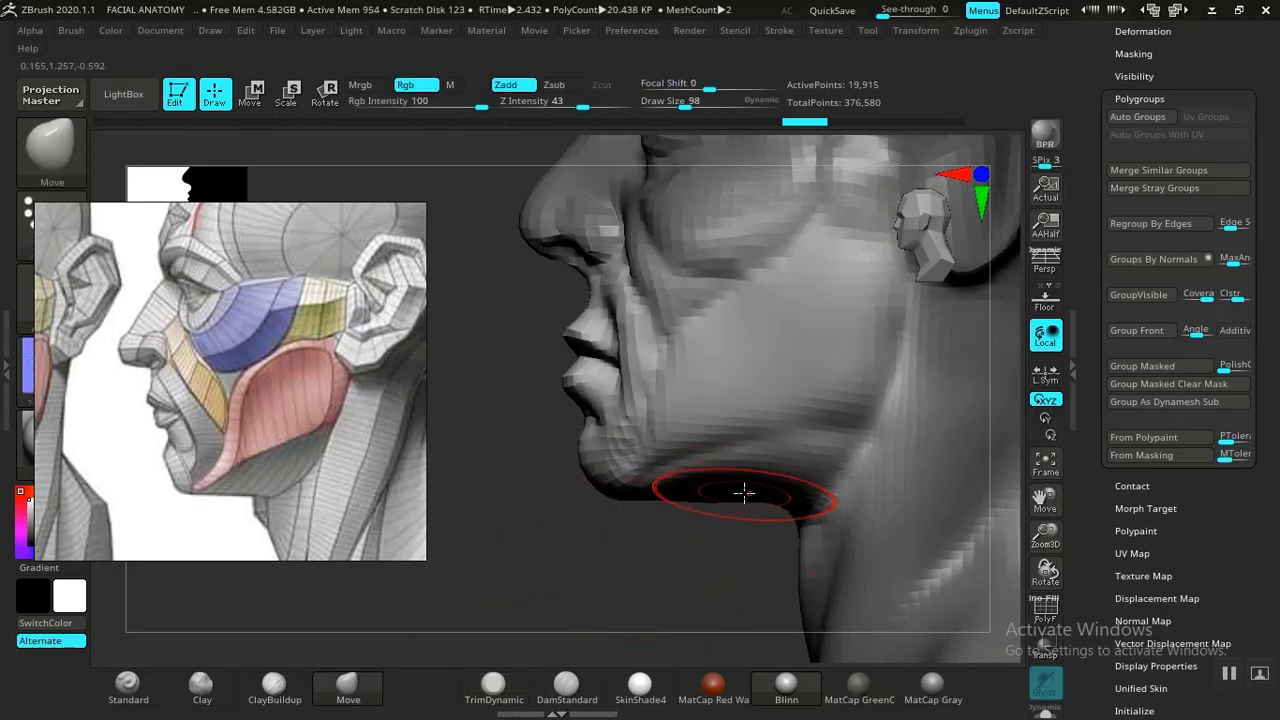
right_click_drag(744, 492, 756, 452)
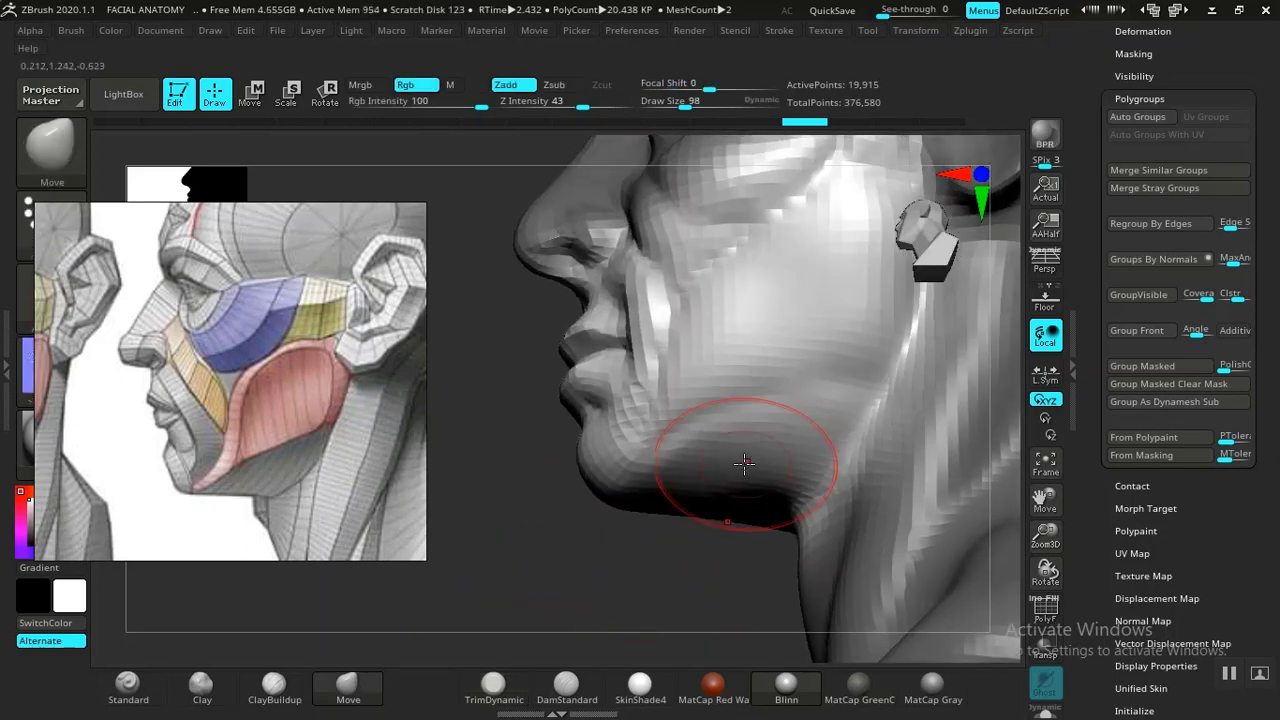
mouse_move(744, 463)
left_mouse_down()
mouse_move(720, 460)
mouse_move(780, 450)
left_mouse_up()
key("ctrl+z")
mouse_move(664, 556)
left_mouse_down()
mouse_move(660, 583)
mouse_move(638, 550)
left_mouse_up()
left_click_drag(720, 448, 718, 430)
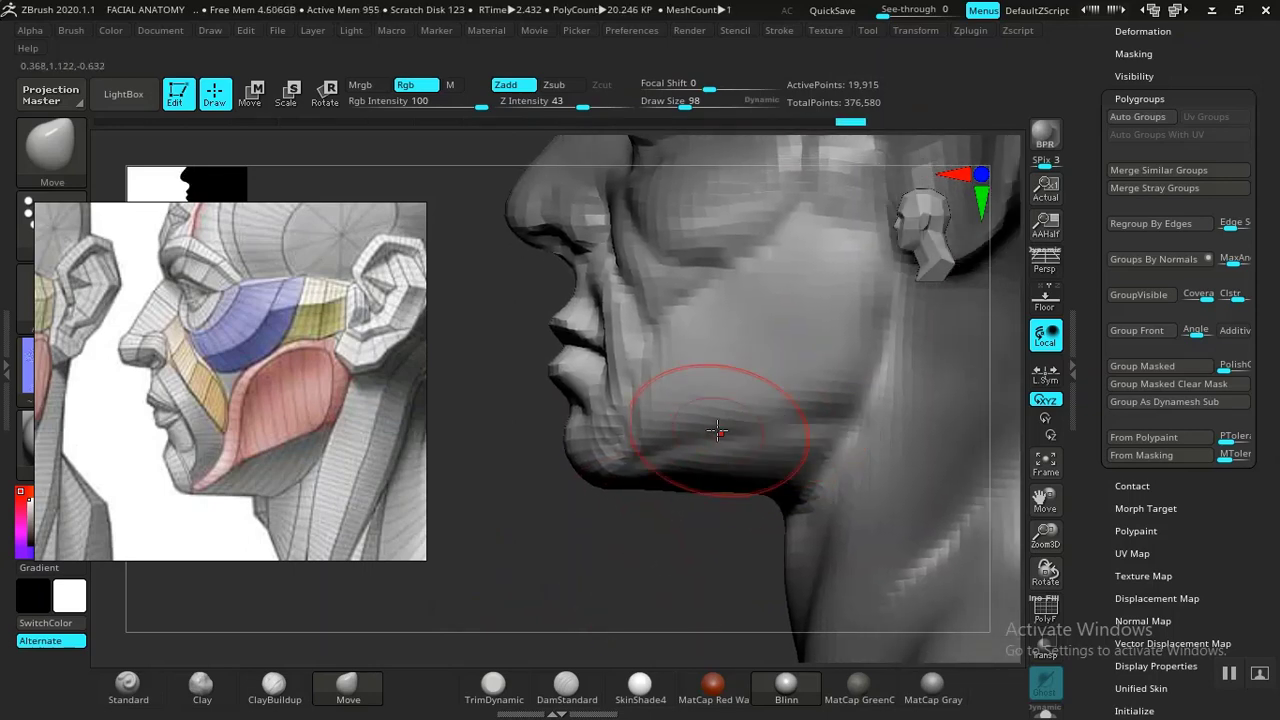
left_click_drag(796, 414, 778, 424)
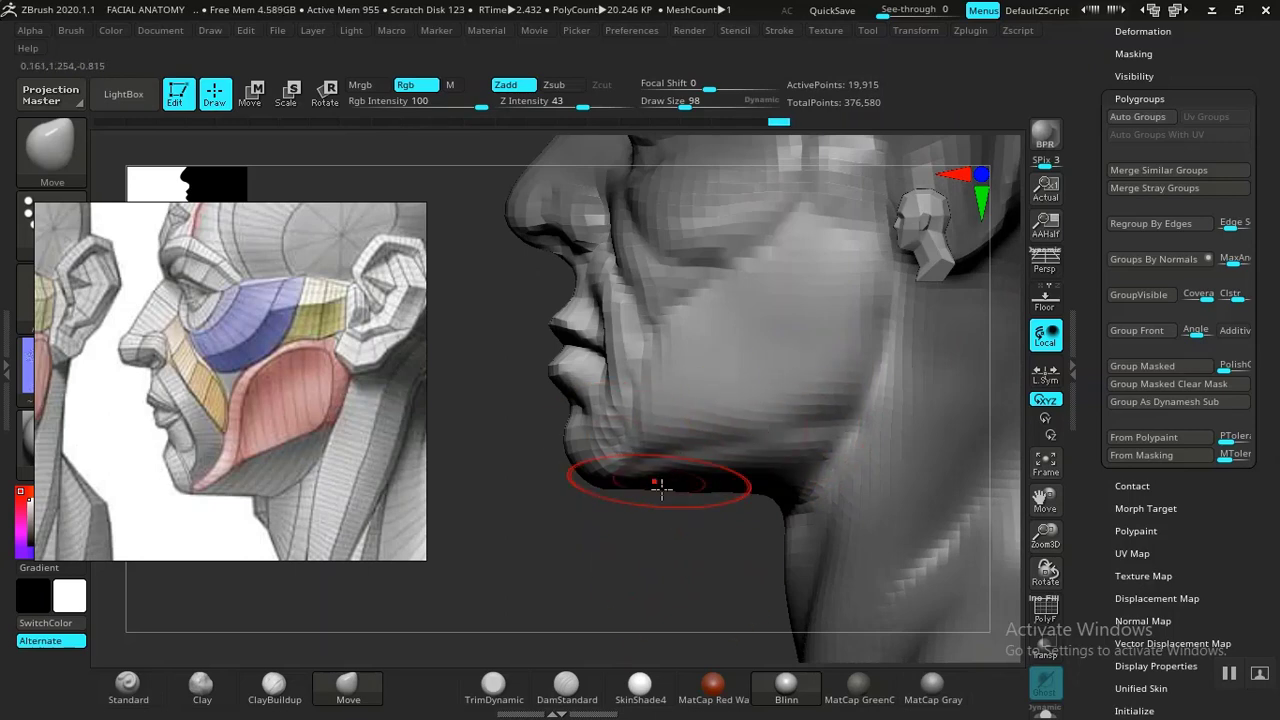
- Build up the area between the mouth corner and the nasolabial fold with the ClayBuildup brush
mouse_move(672, 540)
left_mouse_down()
mouse_move(814, 534)
mouse_move(894, 466)
mouse_move(813, 390)
mouse_move(883, 497)
mouse_move(826, 480)
mouse_move(734, 517)
mouse_move(625, 603)
mouse_move(534, 606)
mouse_move(503, 564)
mouse_move(560, 590)
mouse_move(580, 580)
mouse_move(650, 424)
left_mouse_up()
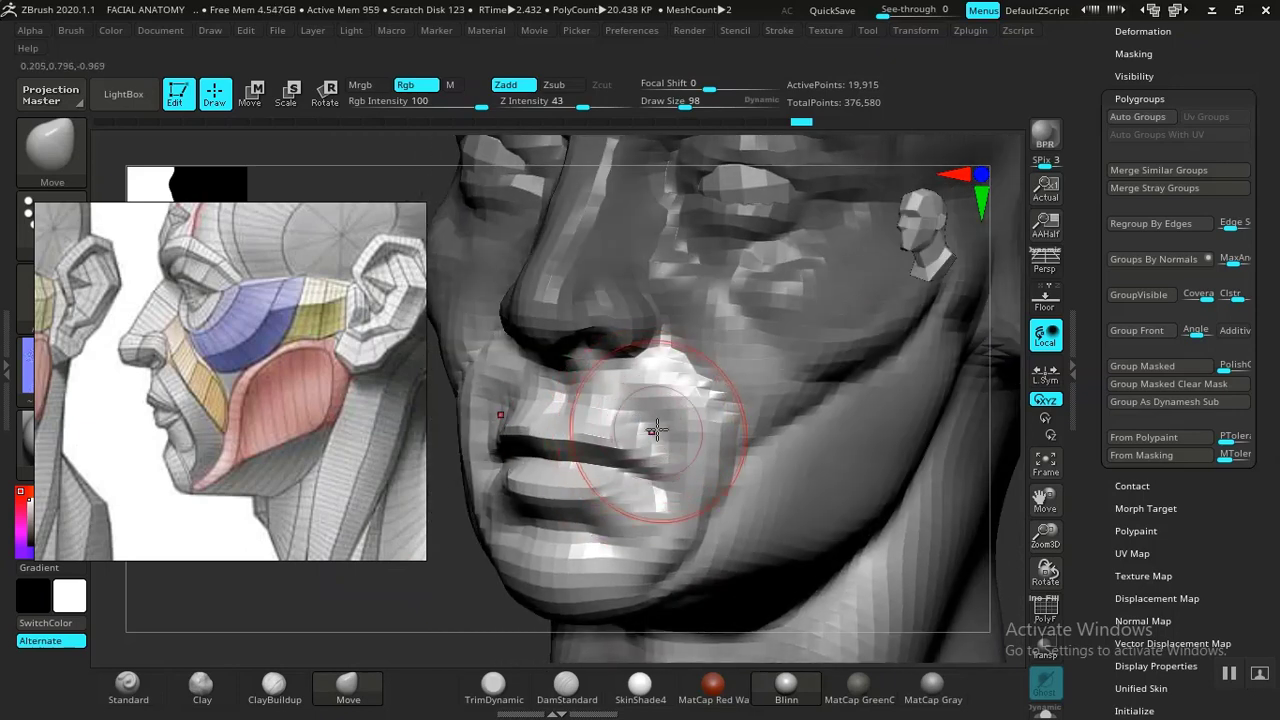
left_click_drag(448, 599, 380, 615)
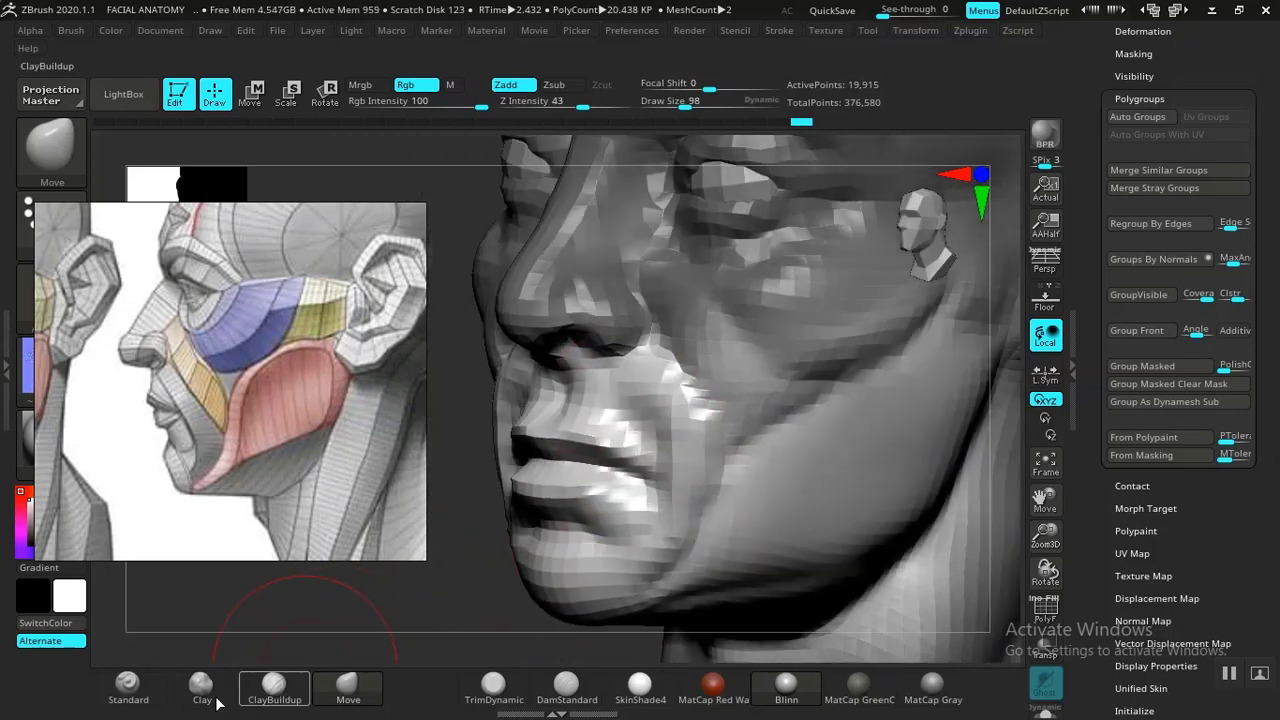
left_click(274, 688)
left_click_drag(400, 551, 590, 440)
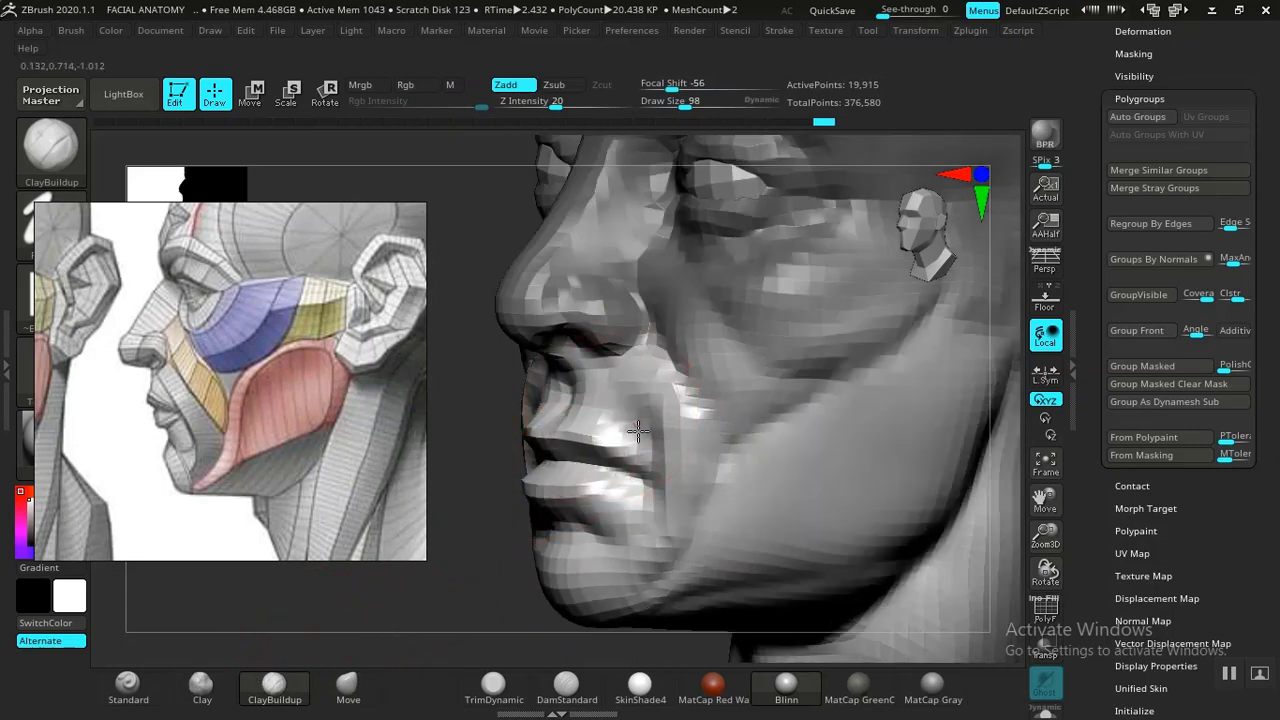
left_click_drag(636, 419, 648, 388)
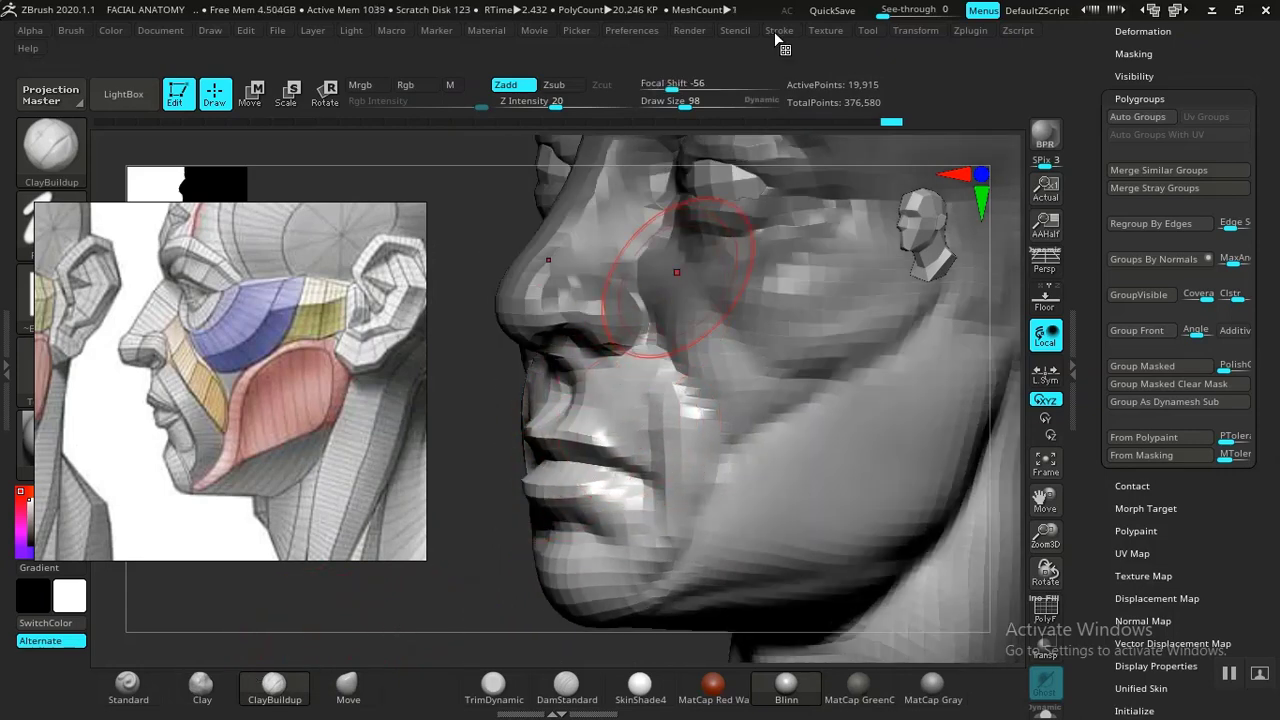
left_click(779, 30)
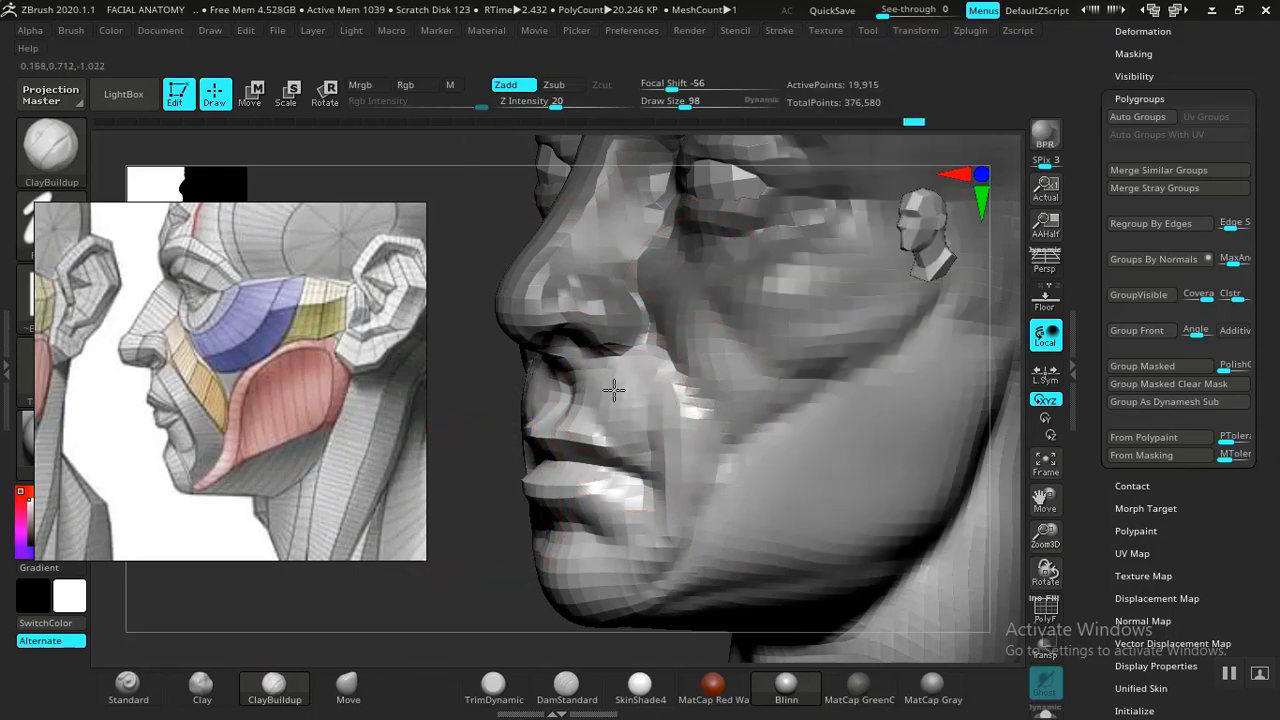
left_click_drag(650, 401, 651, 448)
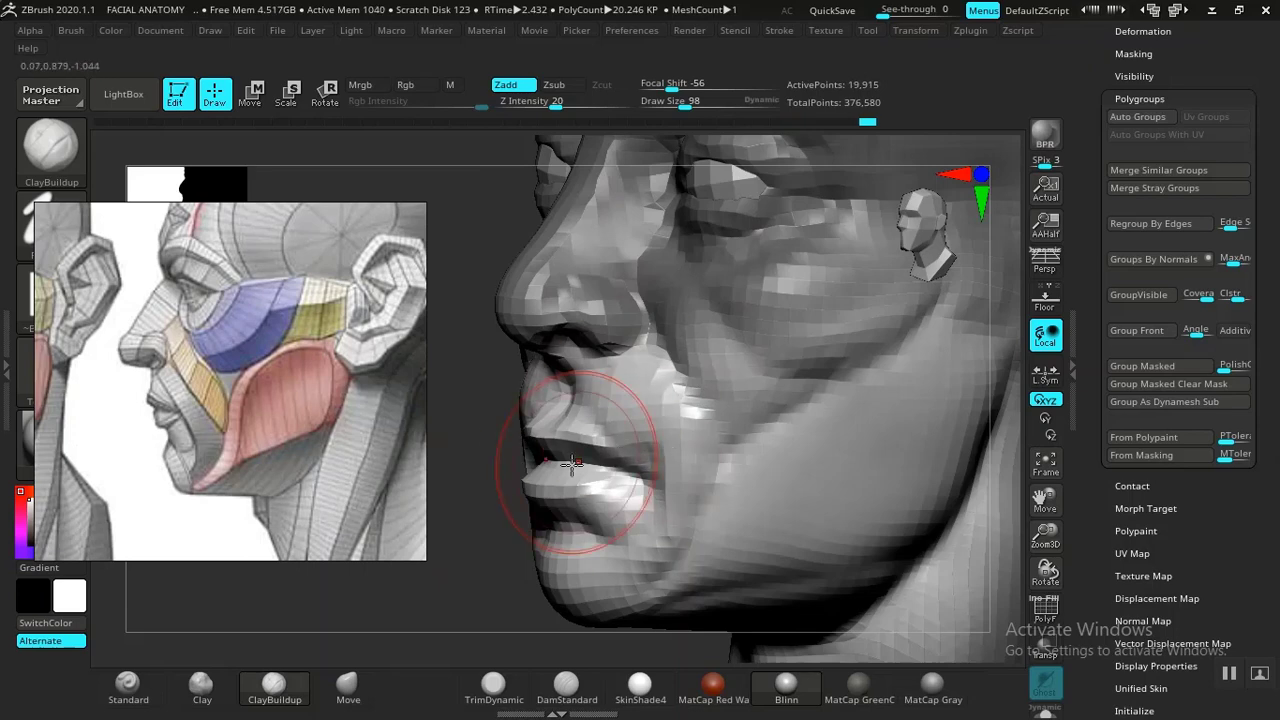
- Add volume to the upper lip area below the nose with ClayBuildup, working from three-quarter and side views
left_click_drag(572, 462, 540, 389)
left_click_drag(475, 507, 525, 502)
mouse_move(560, 400)
left_mouse_down()
mouse_move(574, 420)
mouse_move(568, 404)
mouse_move(589, 389)
left_mouse_up()
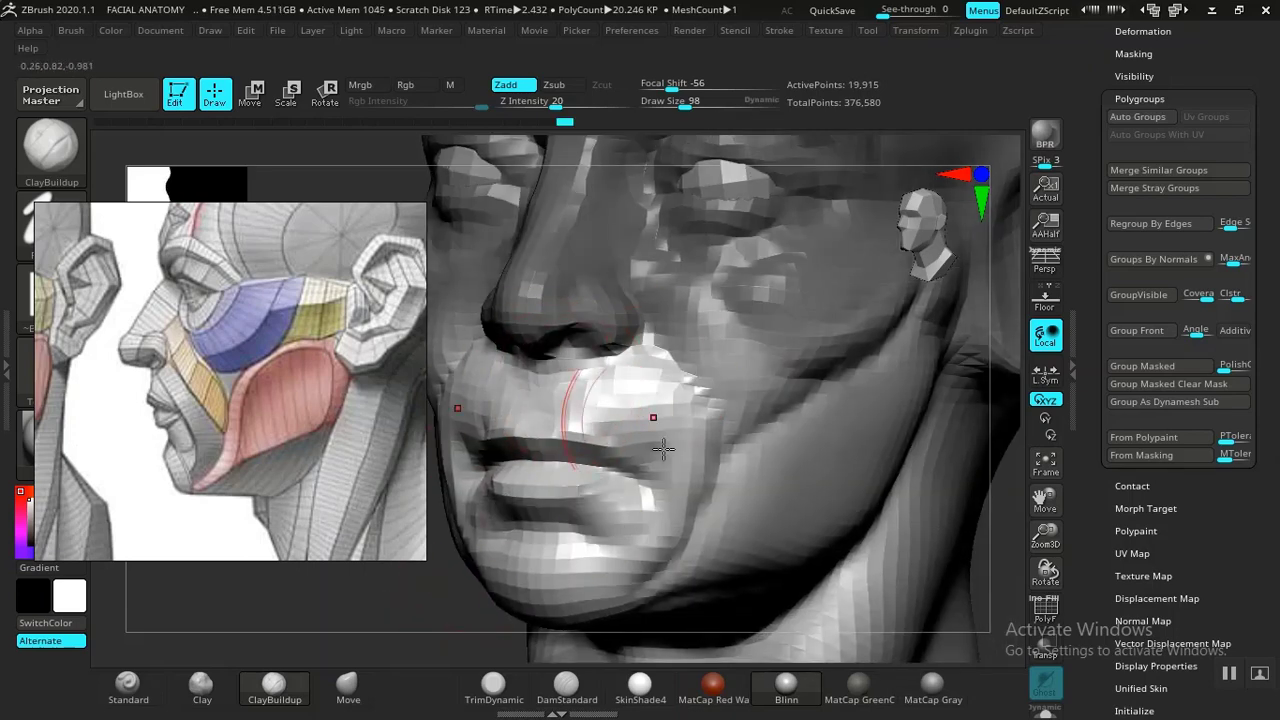
key("f")
left_click_drag(450, 420, 573, 446)
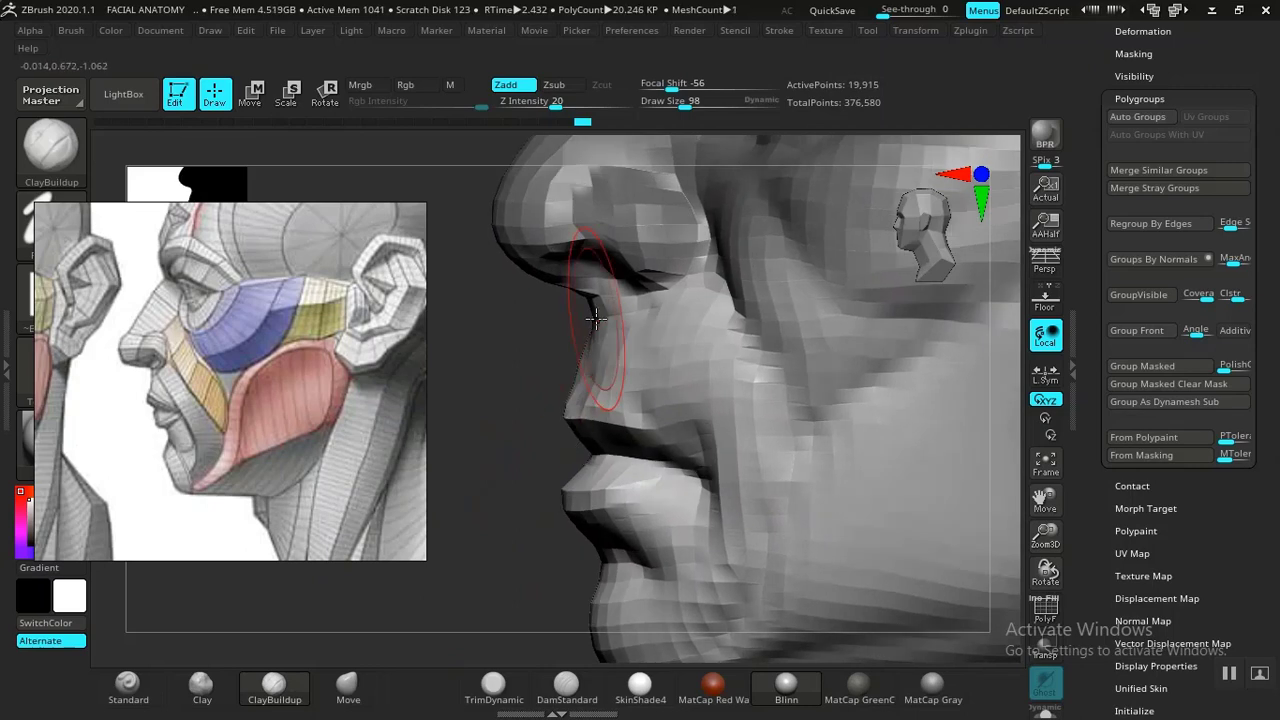
mouse_move(483, 531)
left_mouse_down()
mouse_move(480, 471)
mouse_move(509, 514)
mouse_move(523, 518)
mouse_move(517, 491)
mouse_move(537, 514)
mouse_move(600, 420)
left_mouse_up()
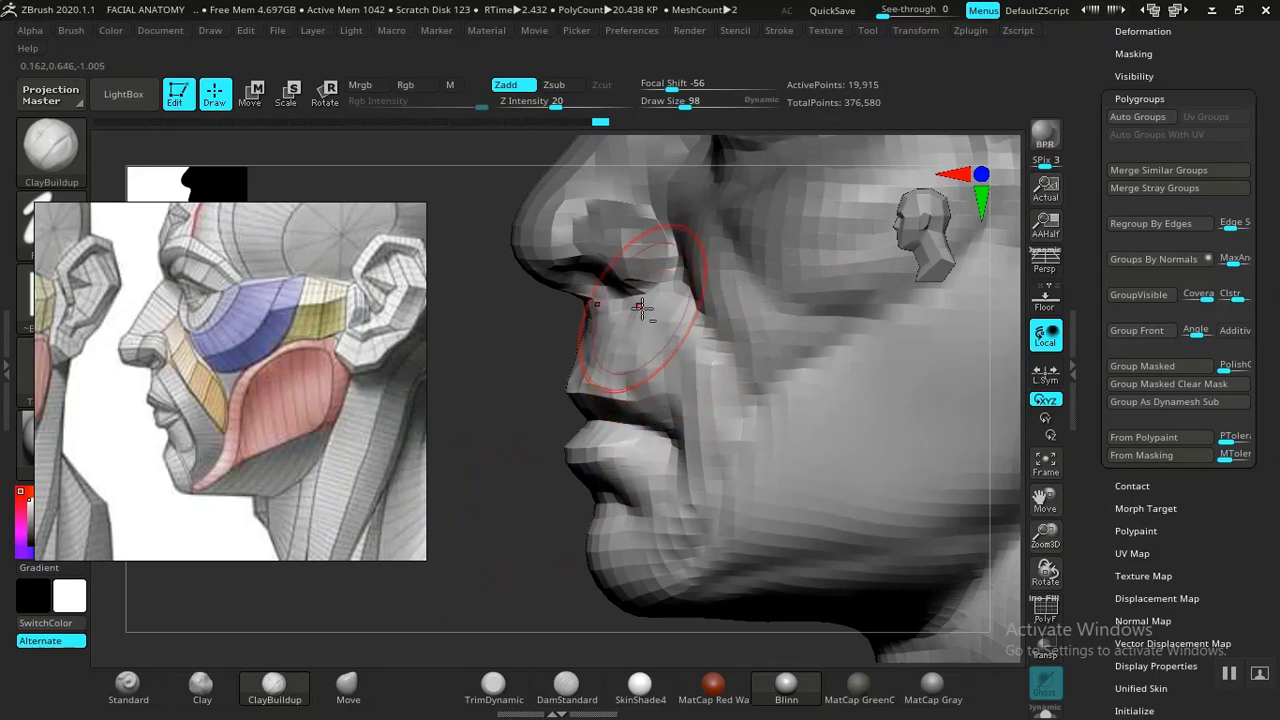
- Undo the last ClayBuildup strokes around the upper lip and nasolabial fold
key("ctrl+z")
left_click_drag(682, 300, 734, 430)
key("ctrl+z")
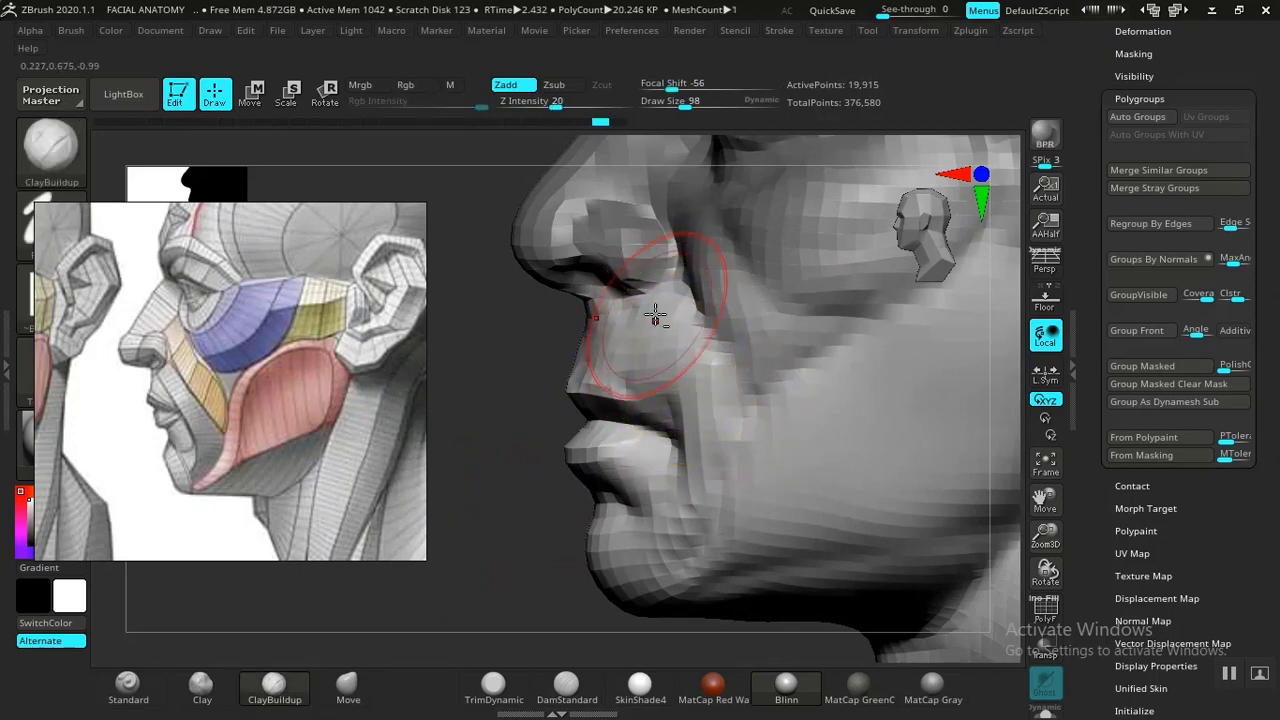
- Reshape the upper lip and mouth profile from the side with the Move brush at draw size 98
left_click(348, 683)
left_click_drag(471, 560, 537, 471)
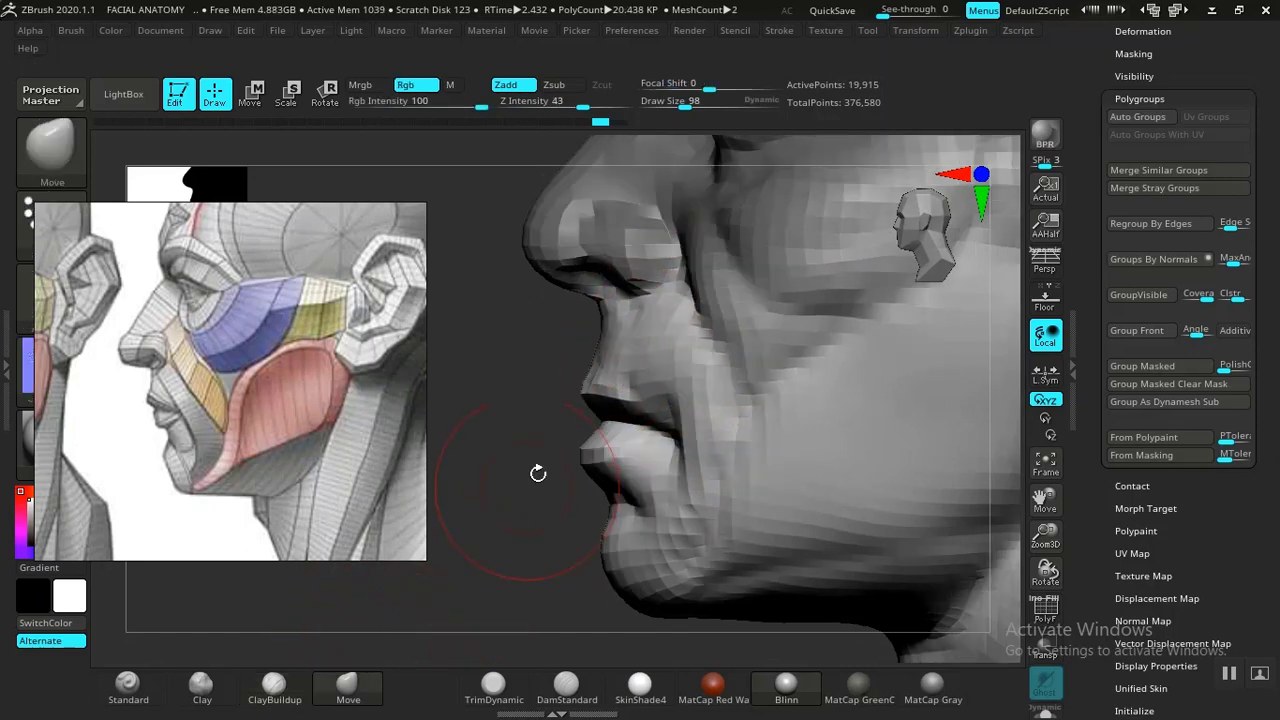
left_click_drag(531, 386, 615, 362)
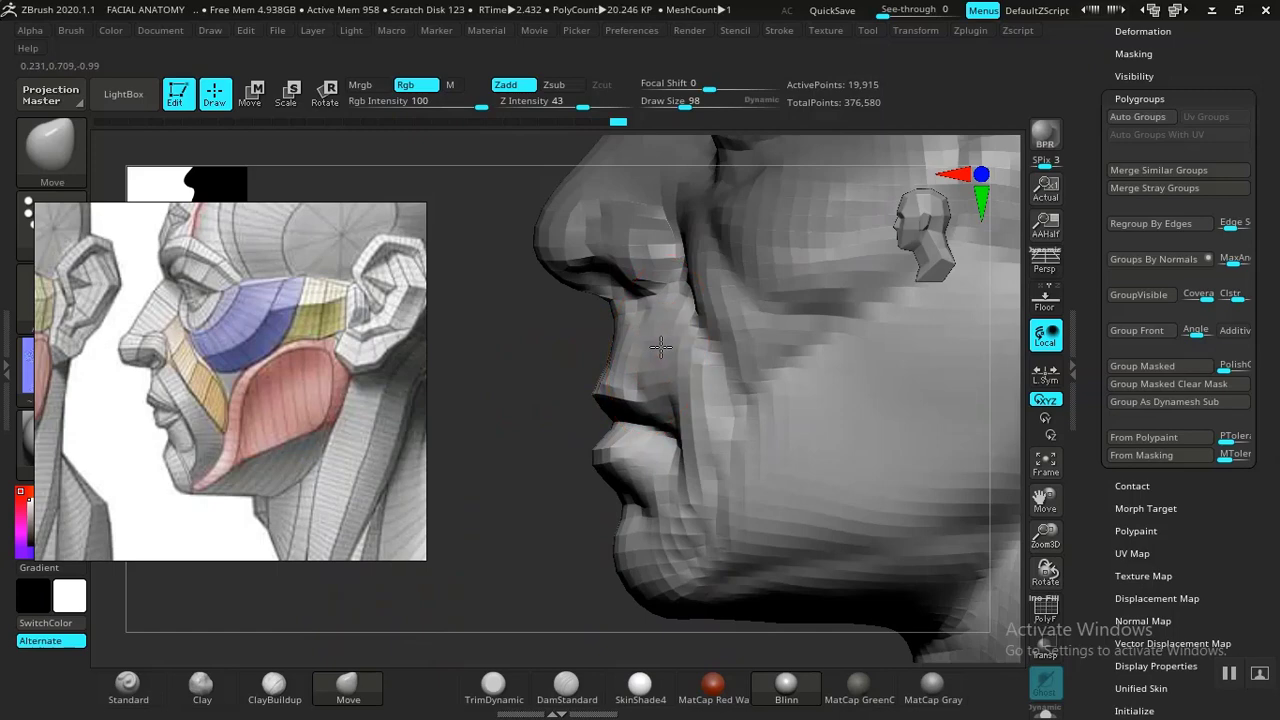
mouse_move(541, 542)
left_mouse_down("alt")
mouse_move(540, 429)
mouse_move(531, 449)
mouse_move(531, 438)
mouse_move(565, 523)
left_mouse_up("alt")
mouse_move(617, 426)
left_mouse_down()
mouse_move(551, 466)
mouse_move(612, 449)
left_mouse_up()
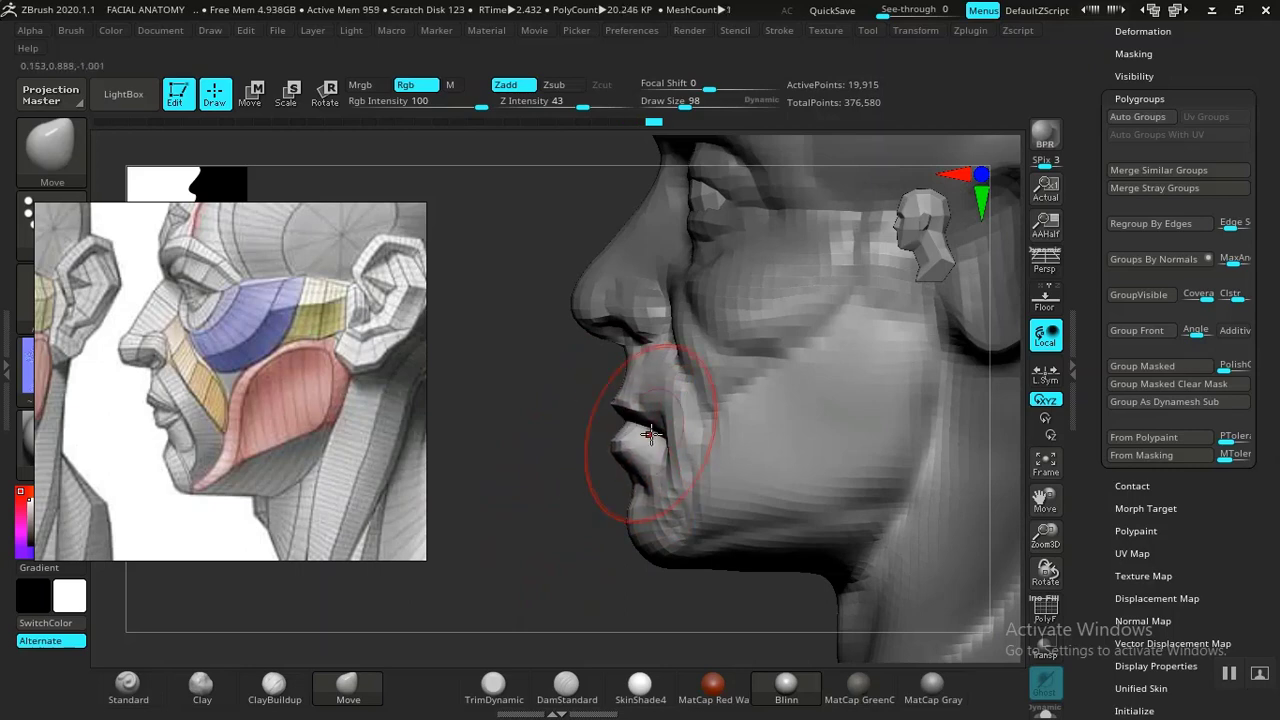
- Adjust the centre of the lip line and the mouth corners from the front with the Move brush
mouse_move(556, 490)
left_mouse_down()
mouse_move(643, 497)
mouse_move(640, 448)
left_mouse_up()
left_click_drag(522, 438, 525, 421)
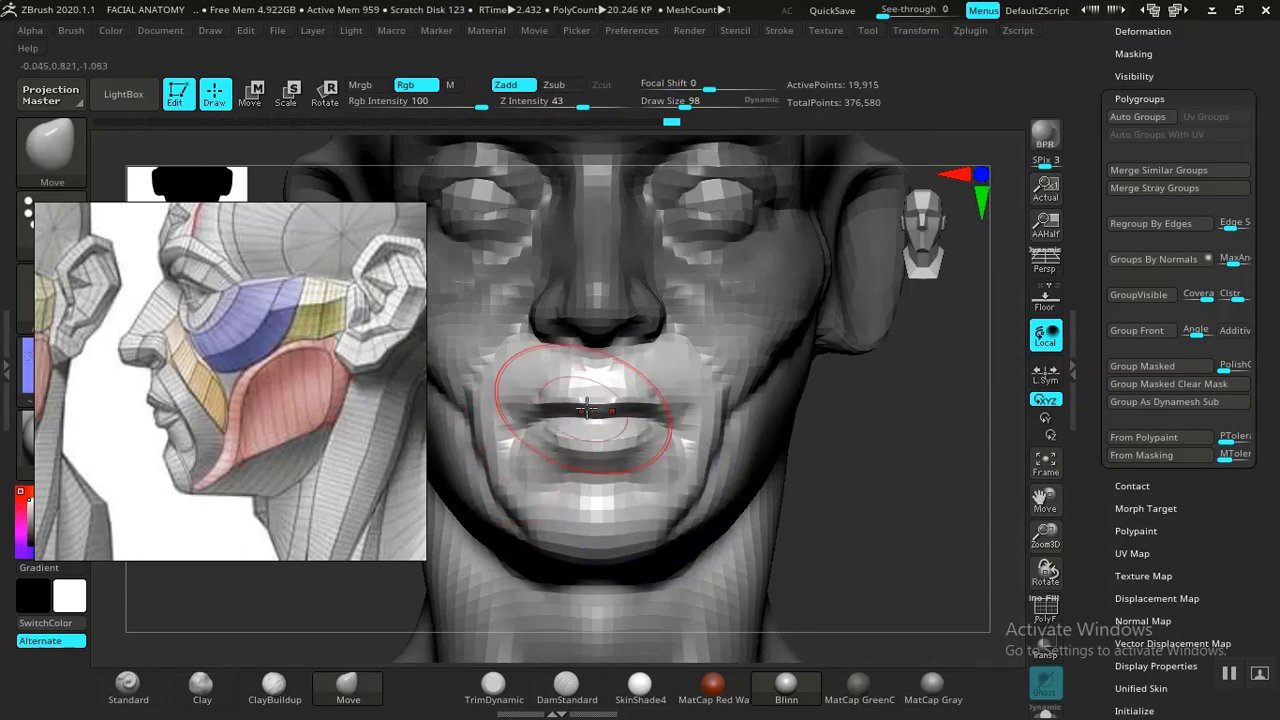
left_click_drag(596, 404, 596, 398)
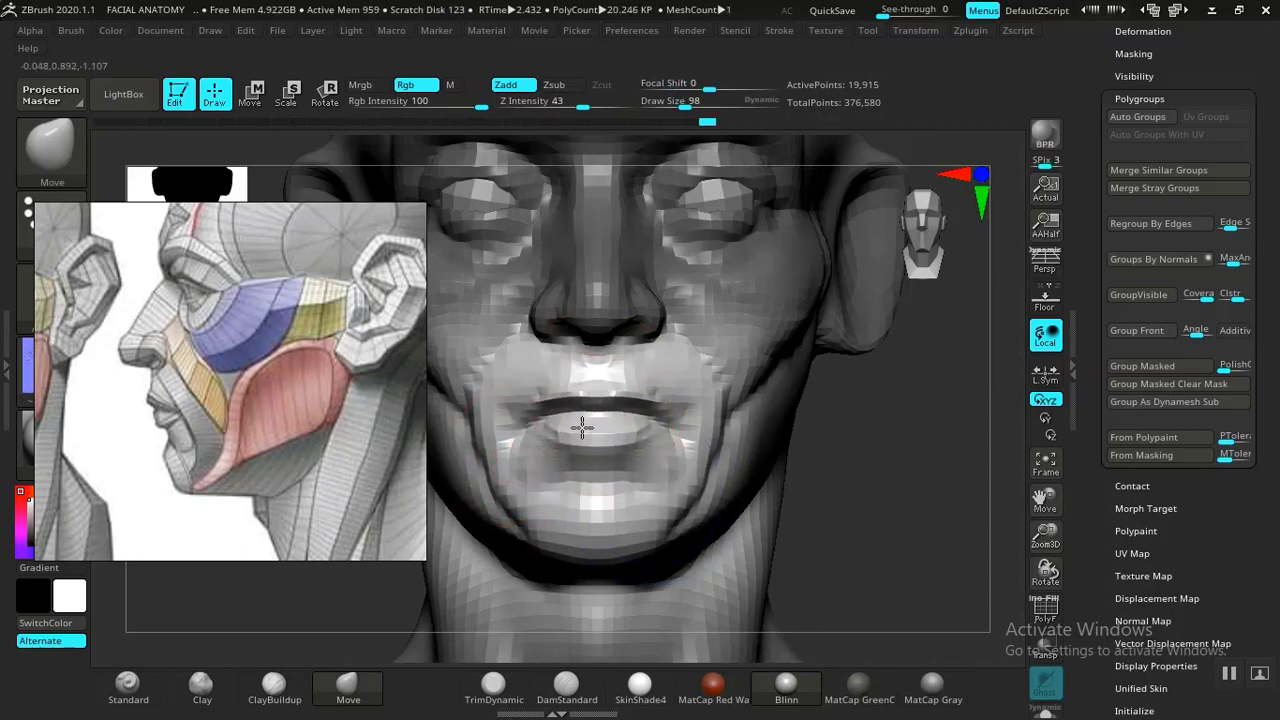
left_click_drag(521, 420, 510, 421)
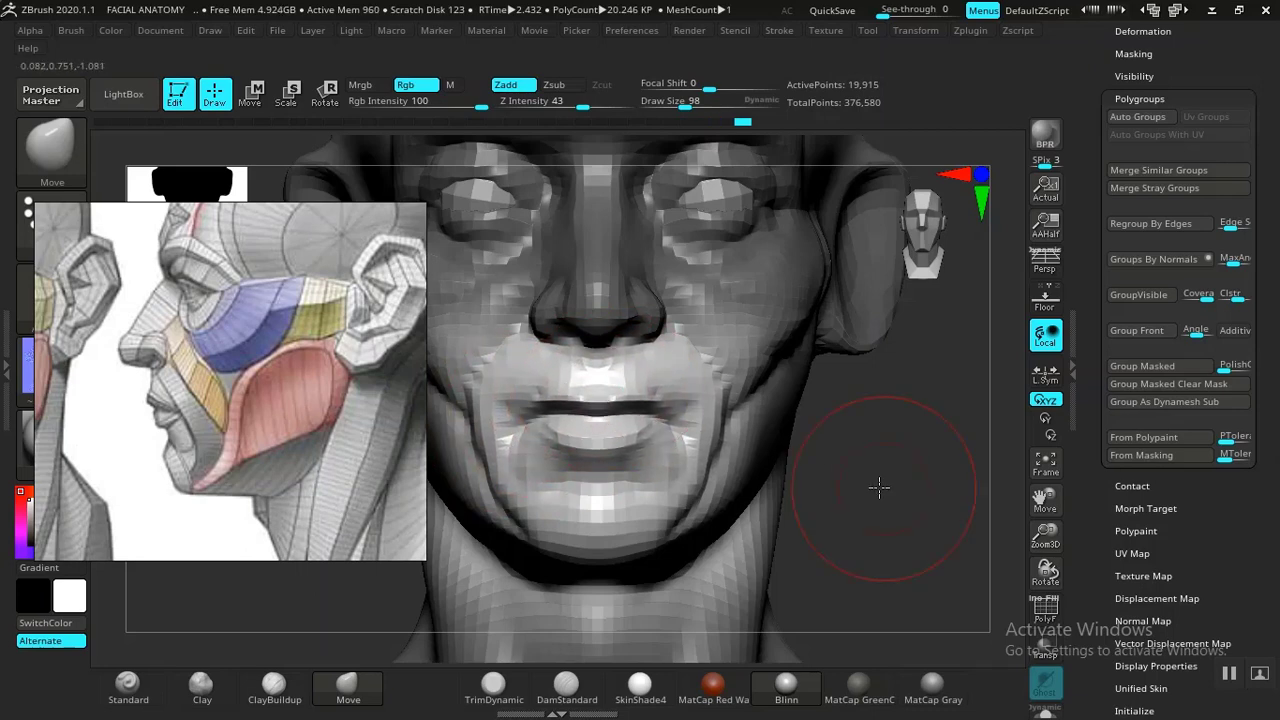
left_click_drag(879, 487, 560, 522, "alt")
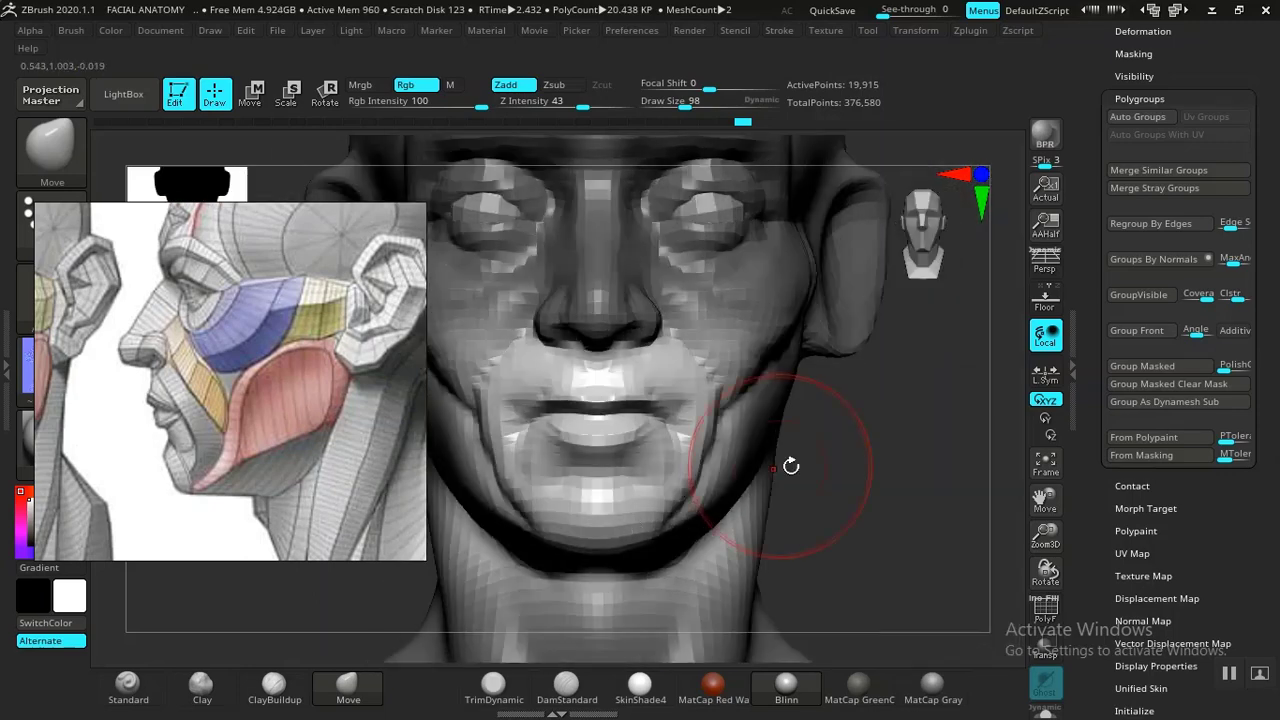
left_click_drag(876, 480, 937, 483)
left_click_drag(789, 480, 735, 475)
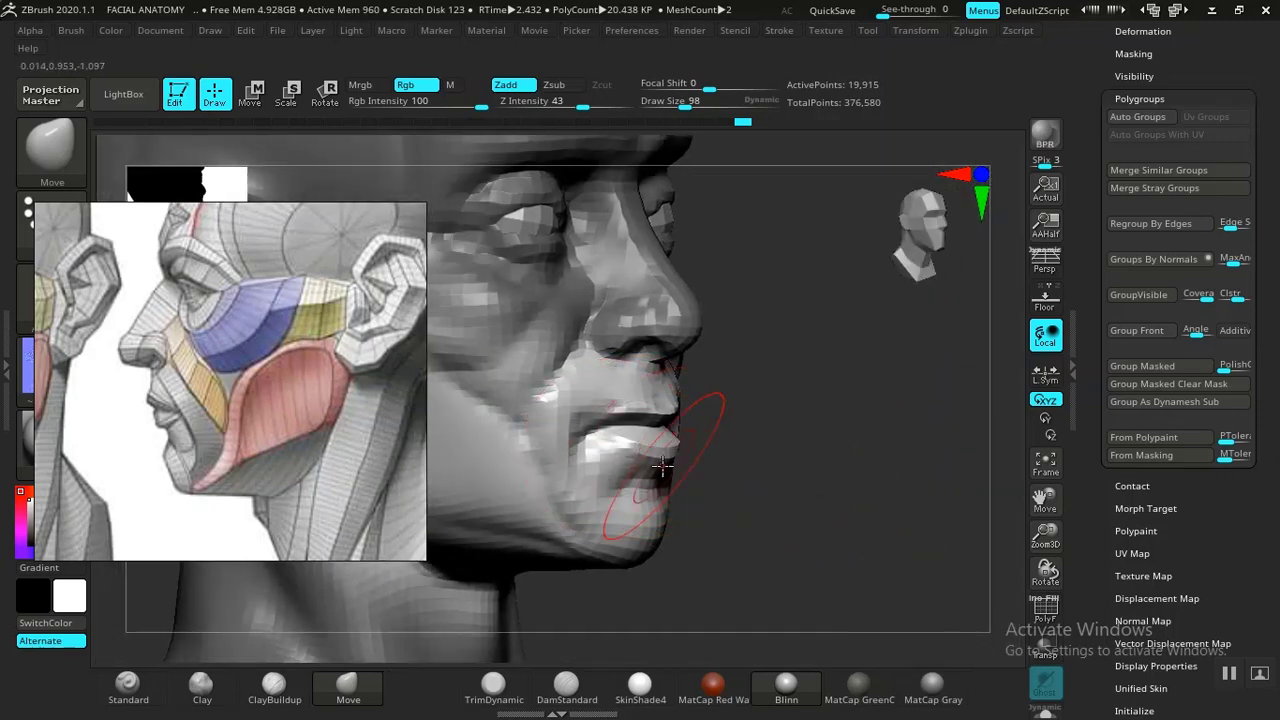
- Refine the lips and surrounding lower face with the Move brush at draw sizes 62 and 42
key("bracketleft")
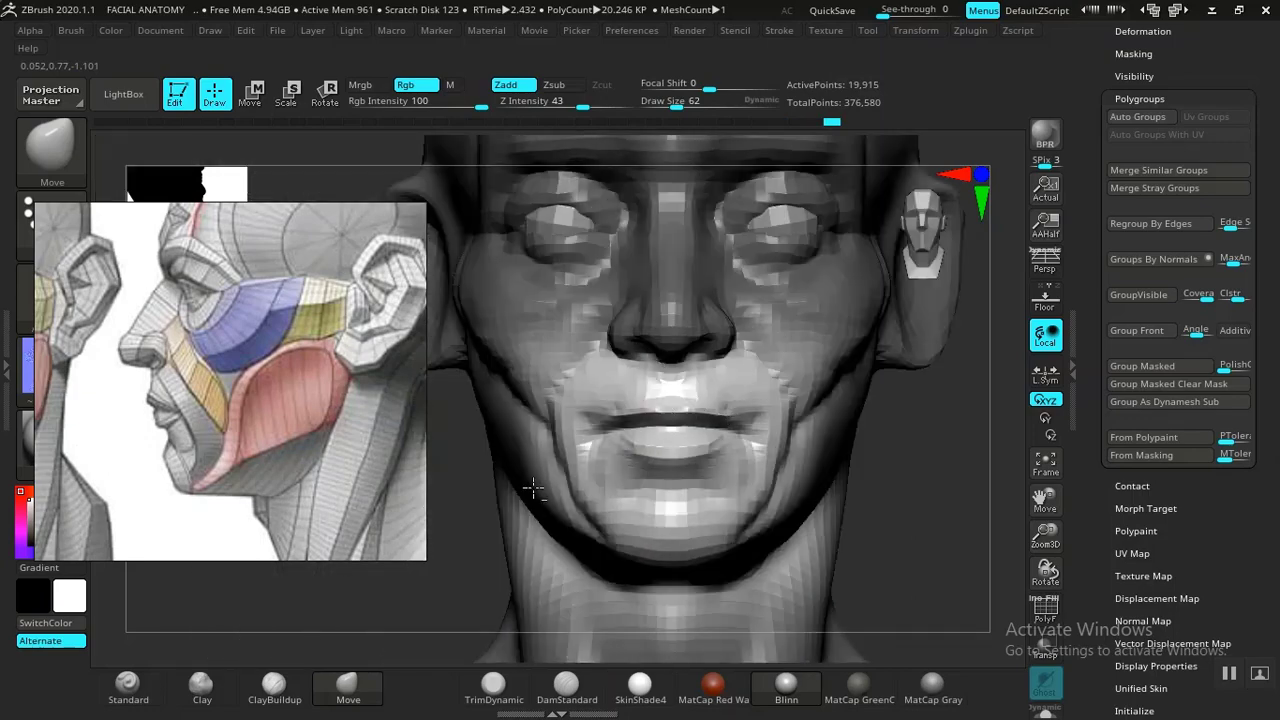
left_click_drag(463, 537, 386, 607)
key("[")
key("[")
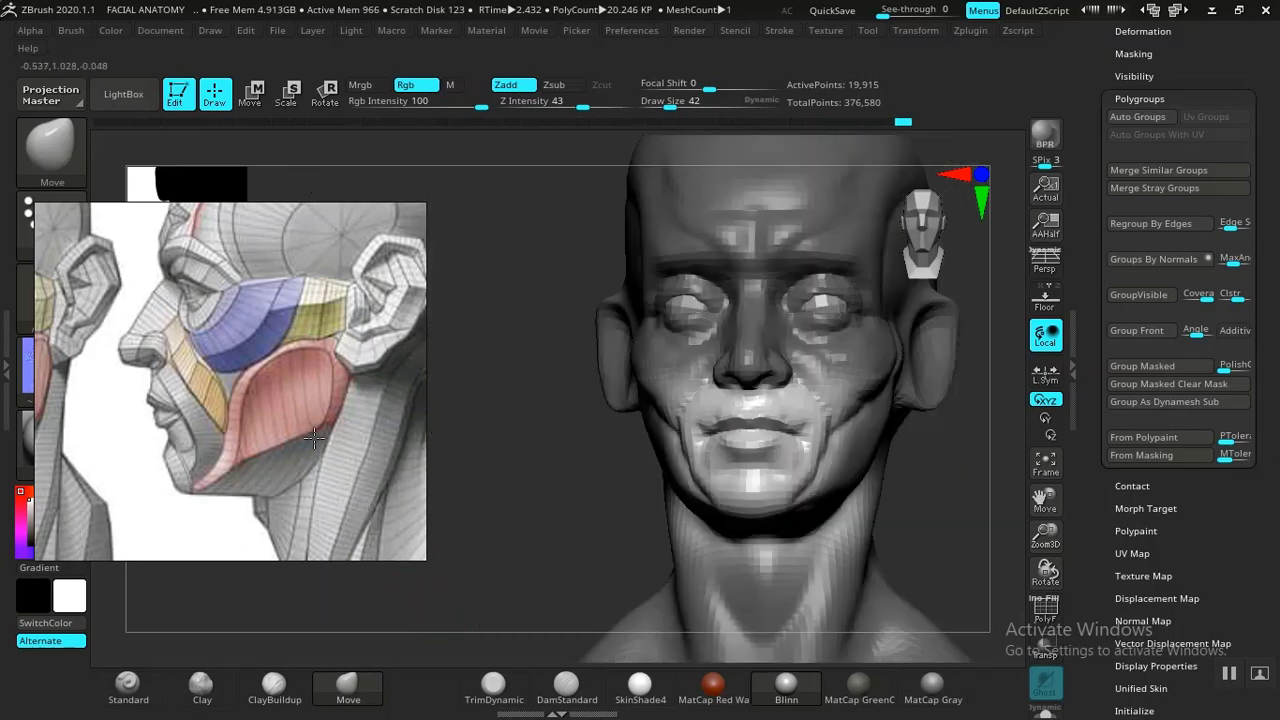
key("f")
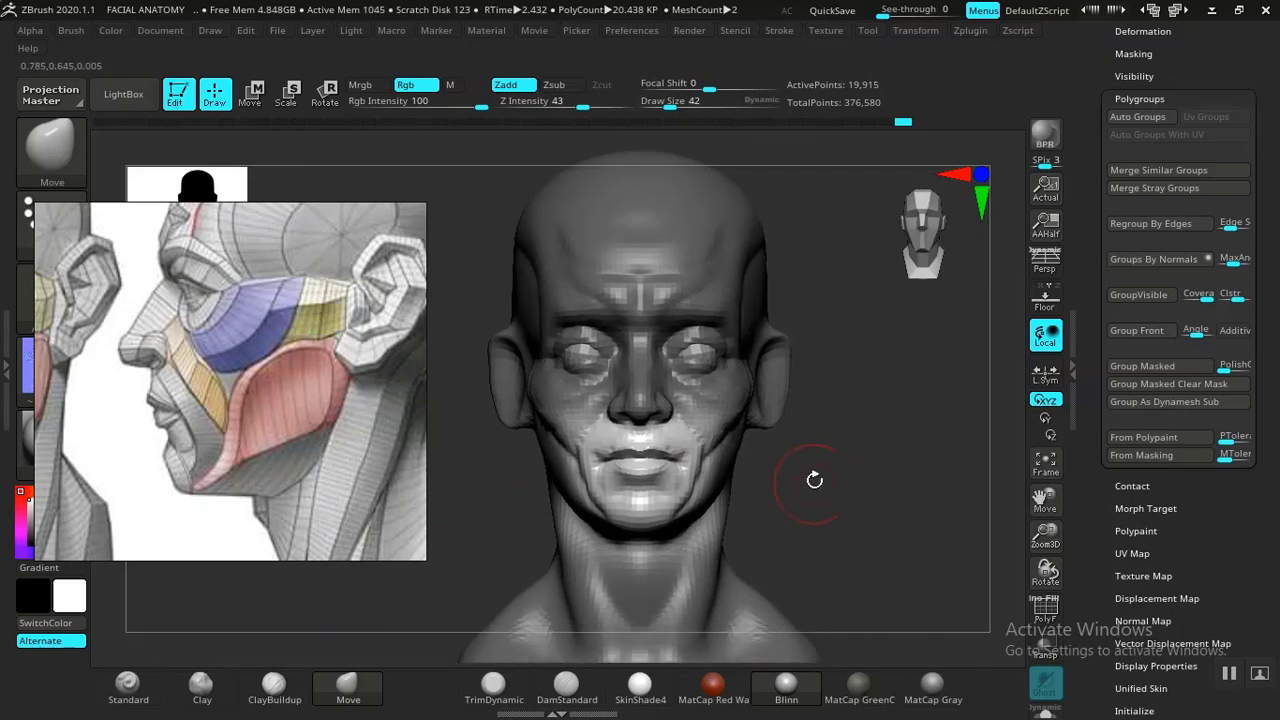
- Carve the line between the lips with DamStandard at draw size 42, checking front and side views
mouse_move(814, 480)
left_mouse_down("alt")
mouse_move(857, 551)
mouse_move(894, 511)
mouse_move(894, 490)
mouse_move(870, 560)
mouse_move(791, 603)
mouse_move(592, 450)
left_mouse_up("alt")
left_click(566, 686)
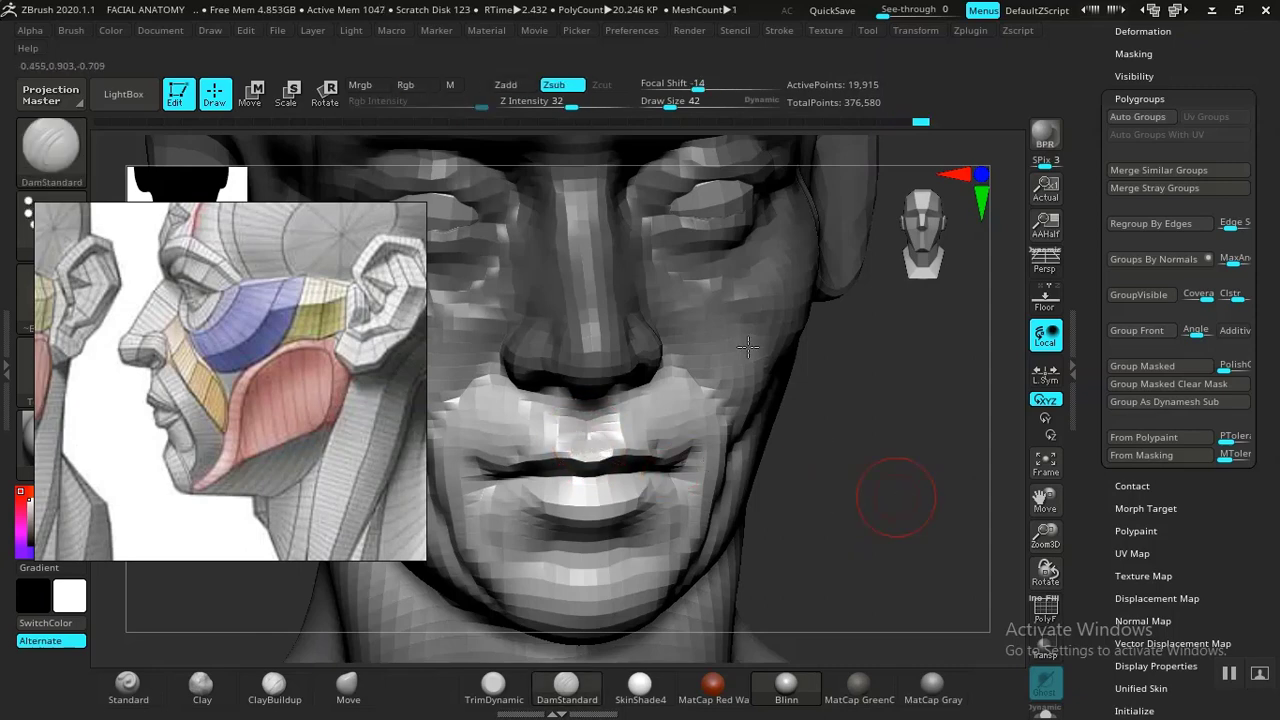
key("f")
left_click_drag(820, 434, 590, 358, "shift")
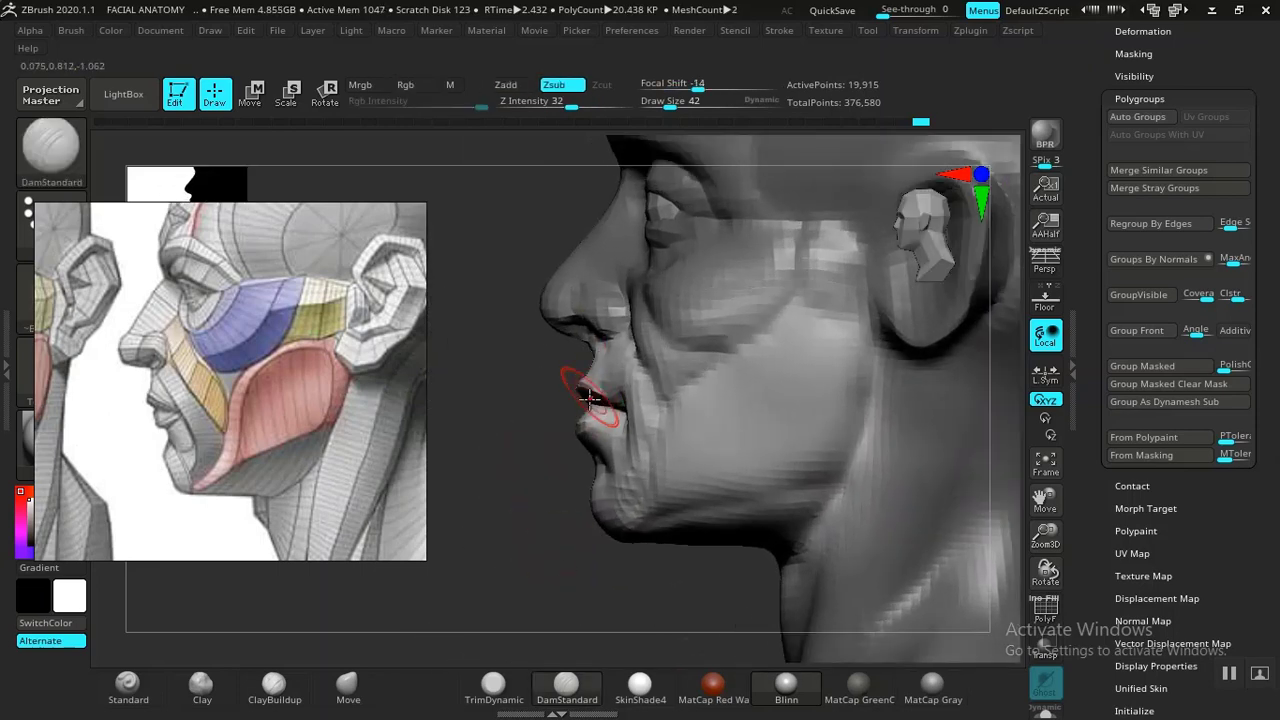
left_click_drag(606, 534, 876, 488, "shift")
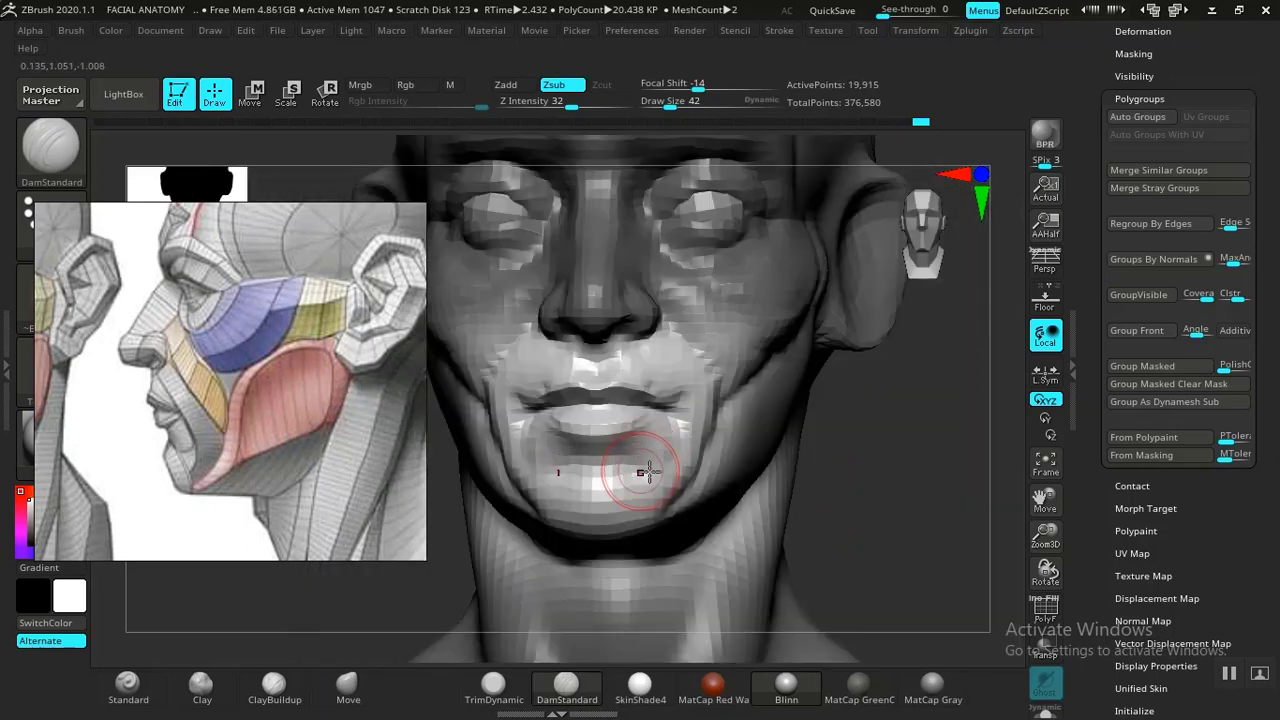
- Build up the area below the lower lip, beside the mouth corners and on the chin with ClayBuildup at draw sizes 42 and 50
left_click(274, 684)
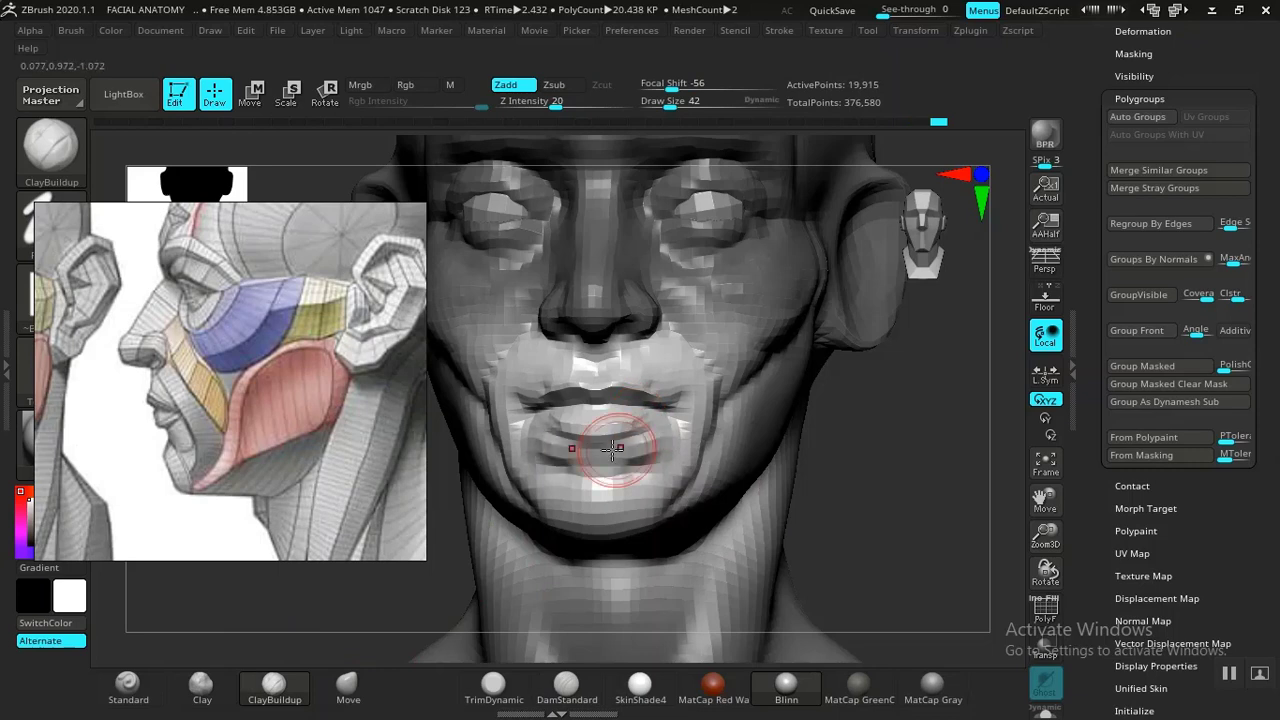
mouse_move(858, 450)
left_mouse_down()
mouse_move(871, 457)
mouse_move(614, 457)
left_mouse_up()
key("ctrl")
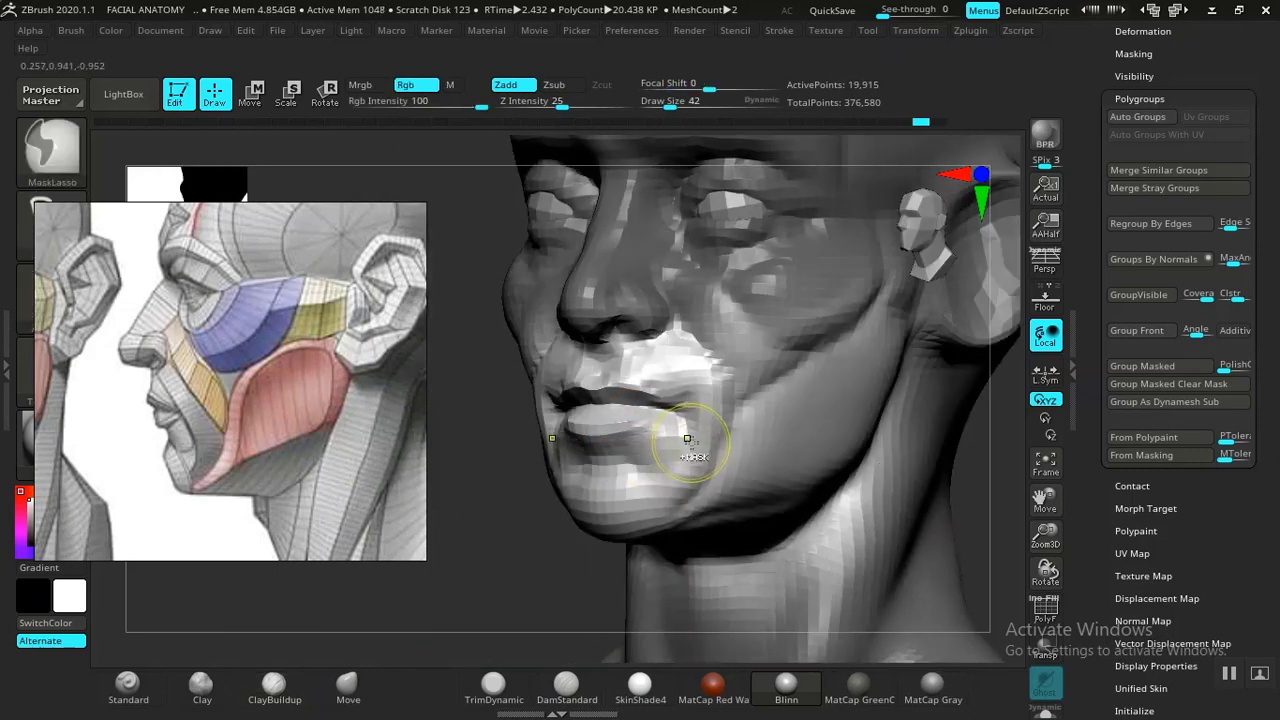
left_click_drag(486, 510, 568, 507)
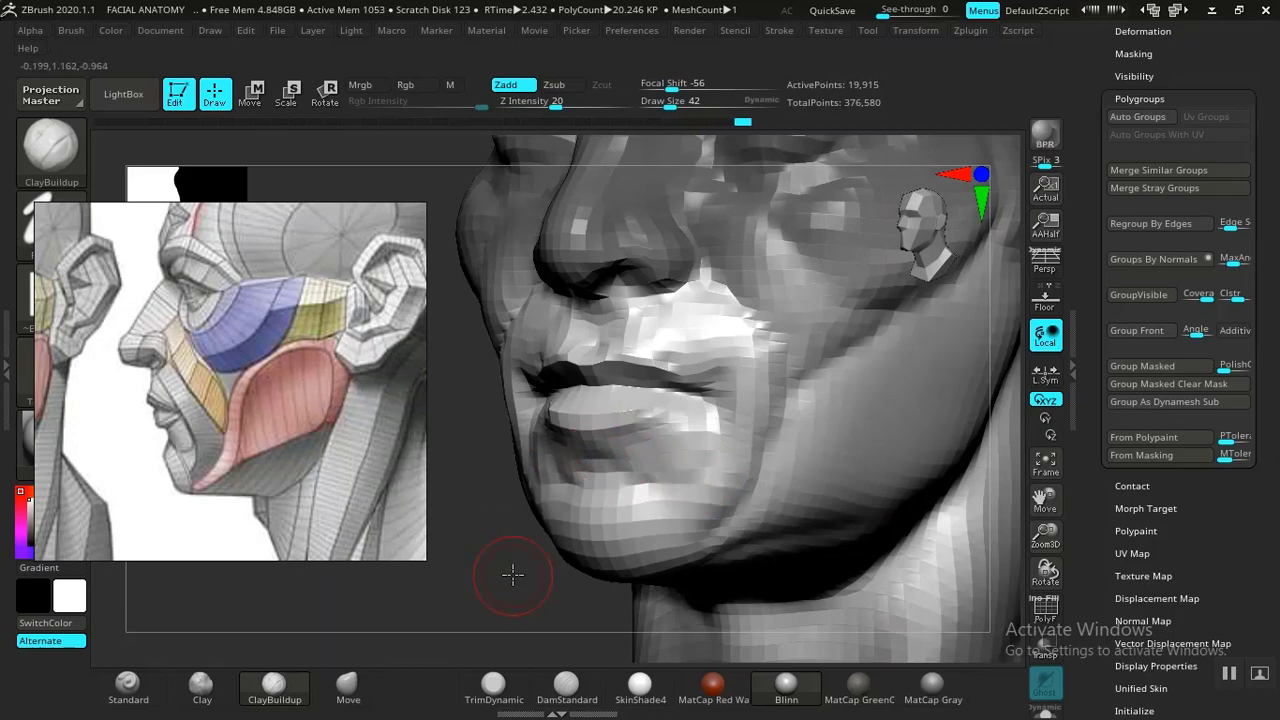
left_click_drag(512, 574, 551, 543)
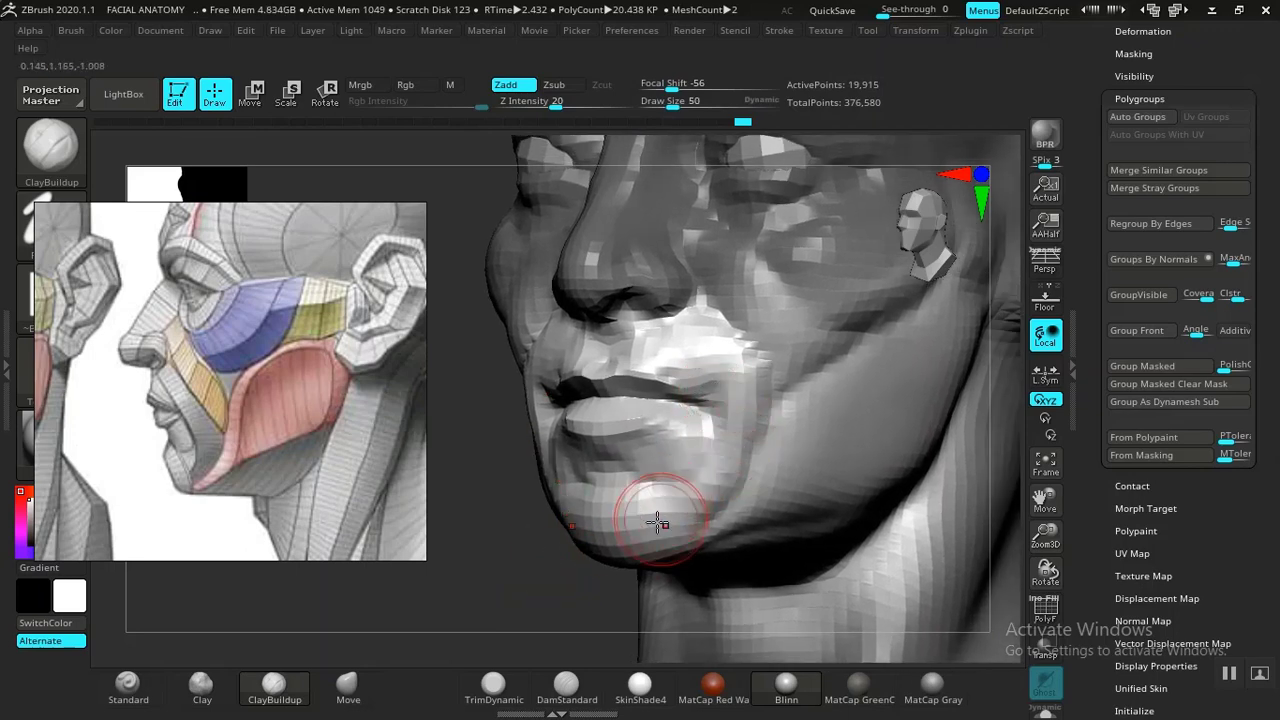
- Reshape the chin and the area around the mouth with the Move brush at draw size 66
left_click(347, 685)
mouse_move(553, 540)
left_mouse_down()
mouse_move(537, 537)
mouse_move(683, 440)
left_mouse_up()
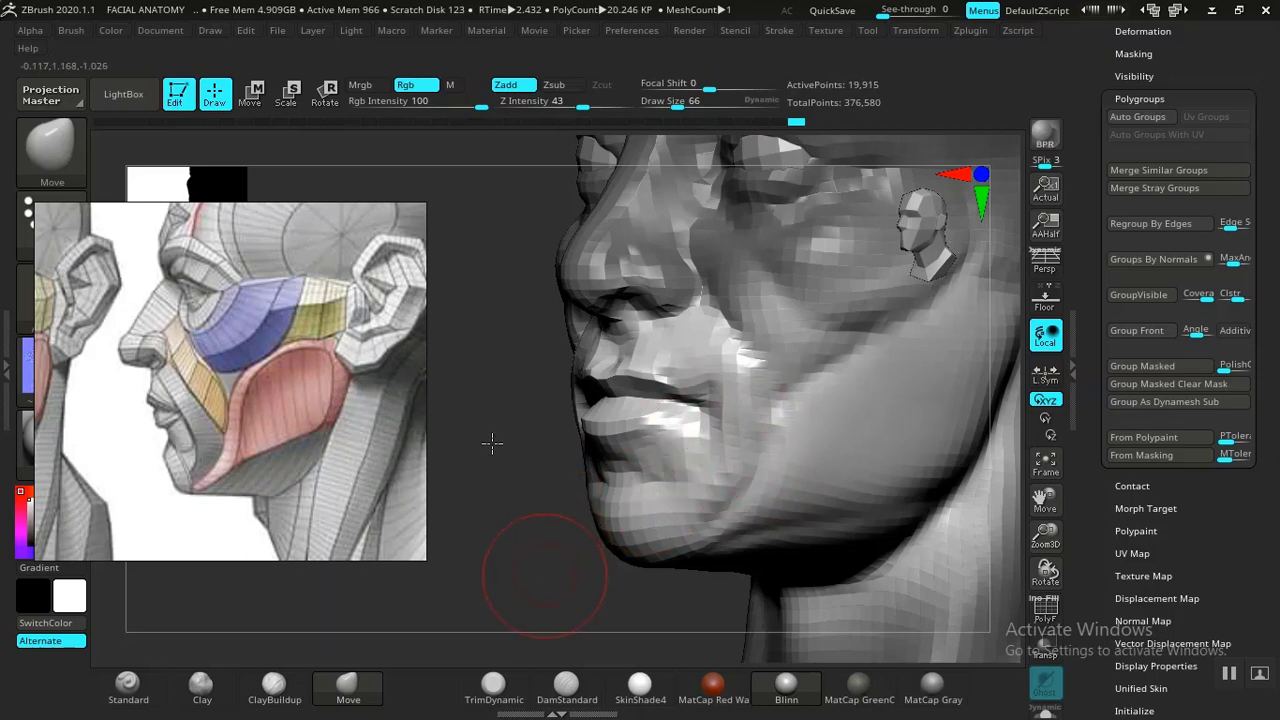
key("f")
left_click_drag(560, 460, 703, 455)
mouse_move(805, 448)
left_mouse_down("shift")
mouse_move(829, 448)
mouse_move(820, 485)
mouse_move(572, 462)
mouse_move(586, 566)
mouse_move(531, 586)
left_mouse_up("shift")
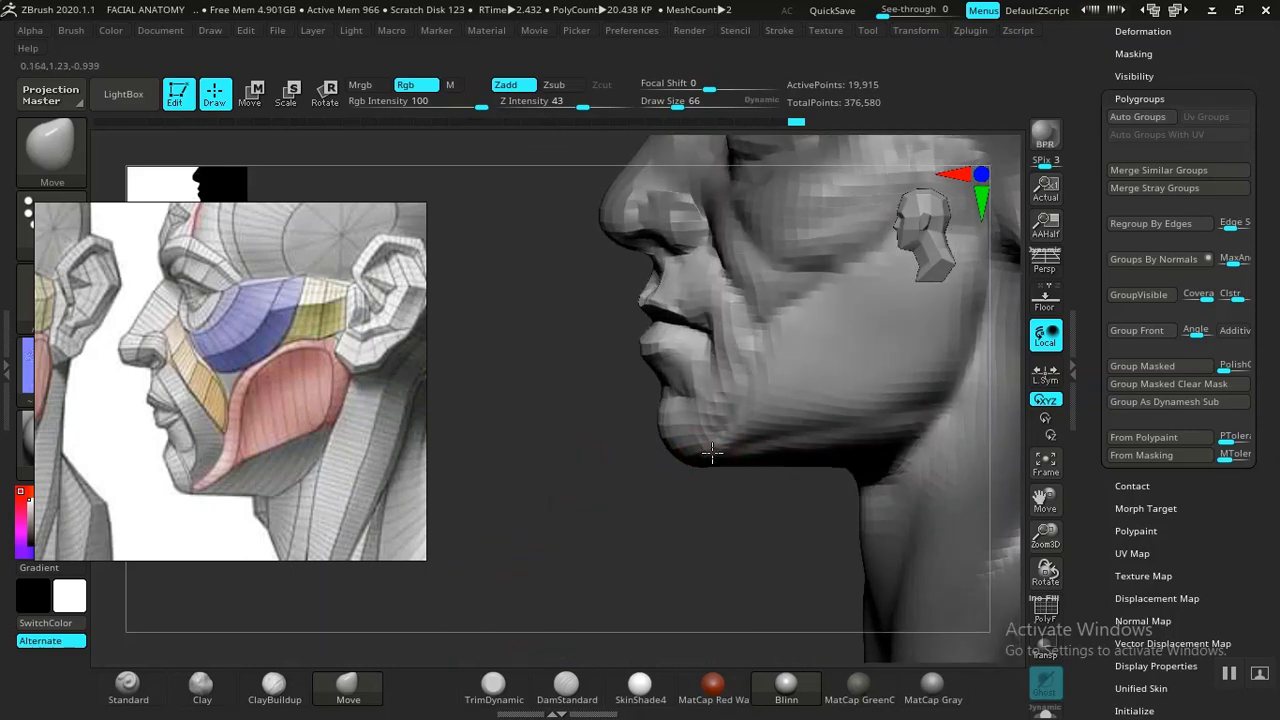
left_click_drag(620, 523, 816, 452, "alt")
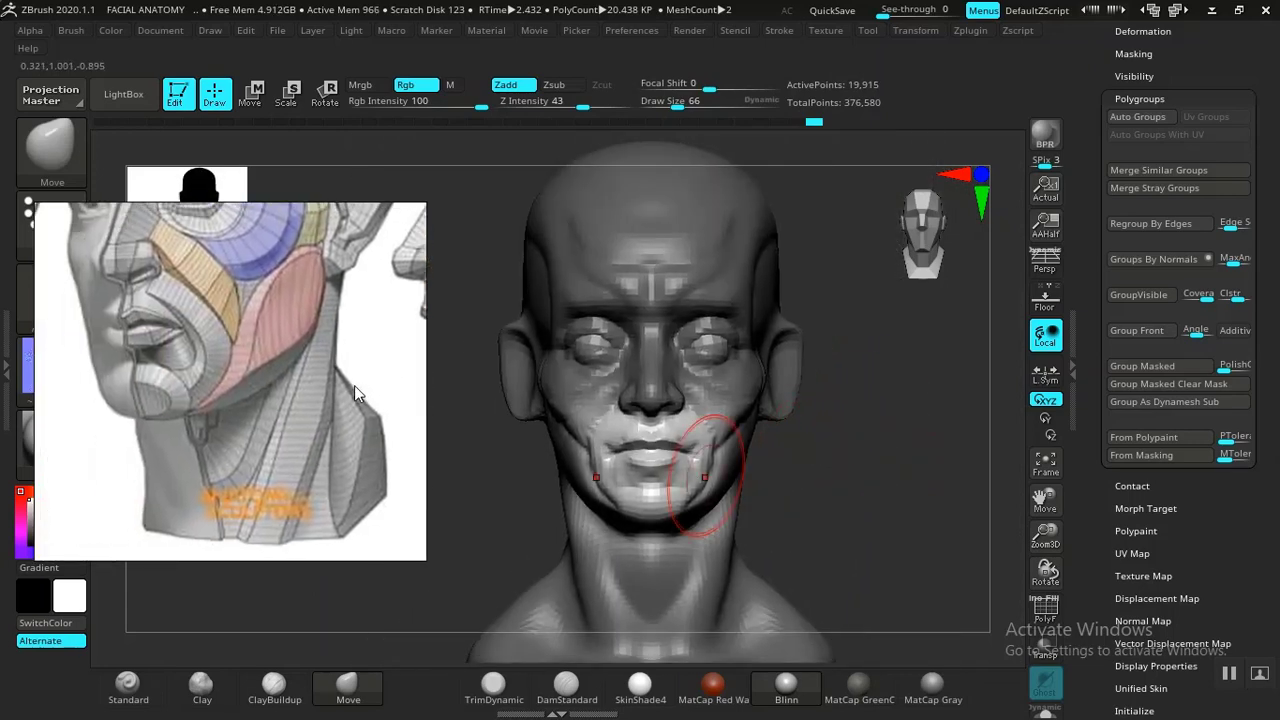
- Flatten the side and underside of the jaw with TrimDynamic at draw size 66 and smooth the surface
mouse_move(851, 468)
left_mouse_down()
mouse_move(852, 343)
mouse_move(849, 486)
mouse_move(864, 410)
mouse_move(880, 485)
left_mouse_up()
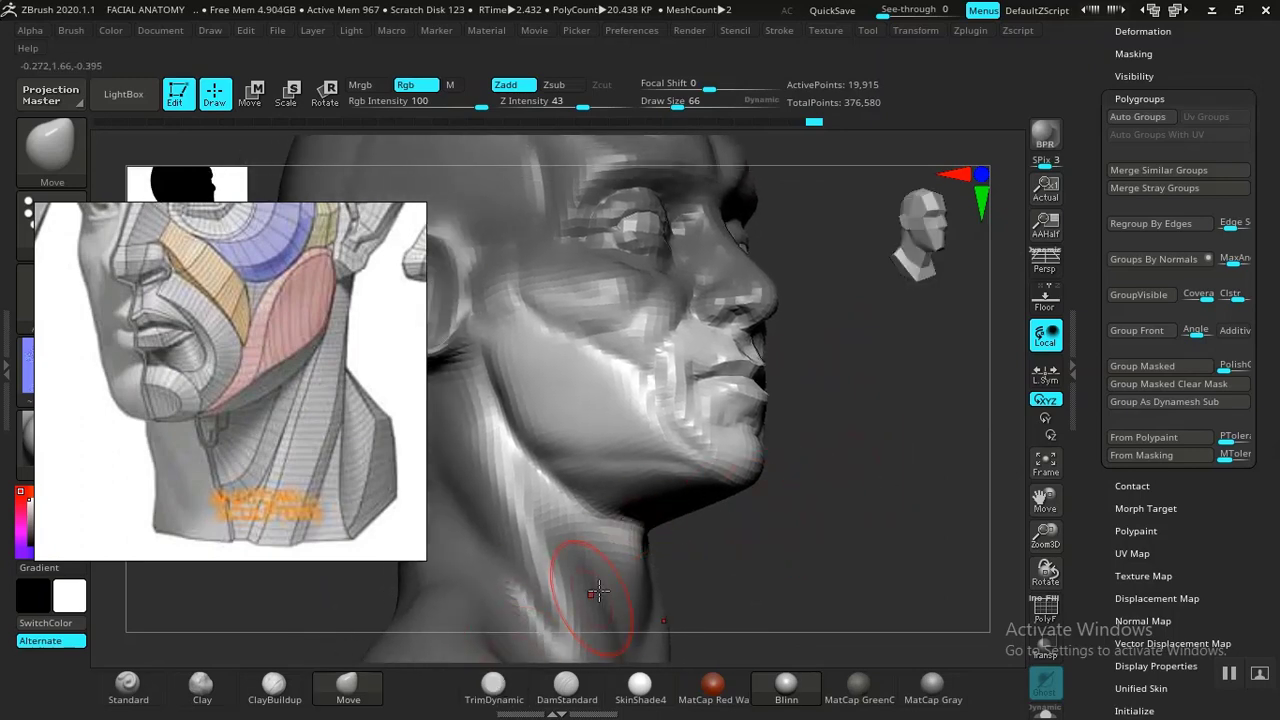
left_click(494, 687)
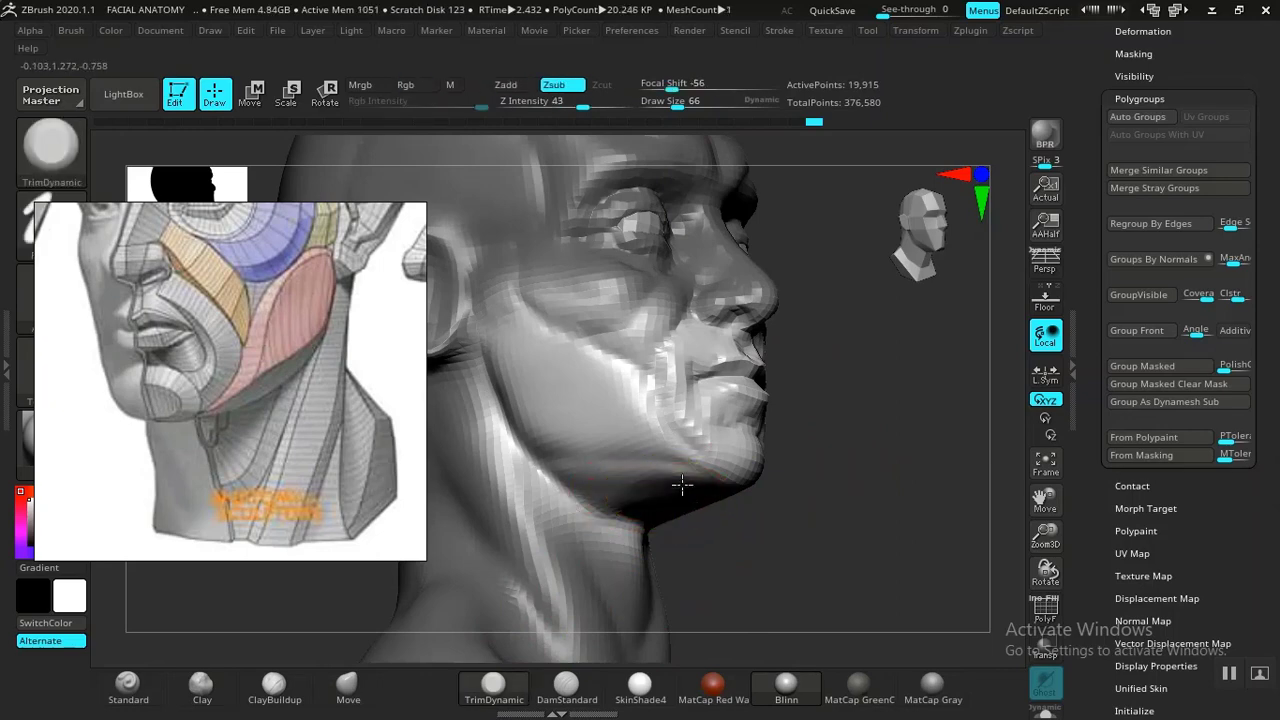
left_click_drag(608, 483, 582, 474)
left_click_drag(803, 528, 804, 394)
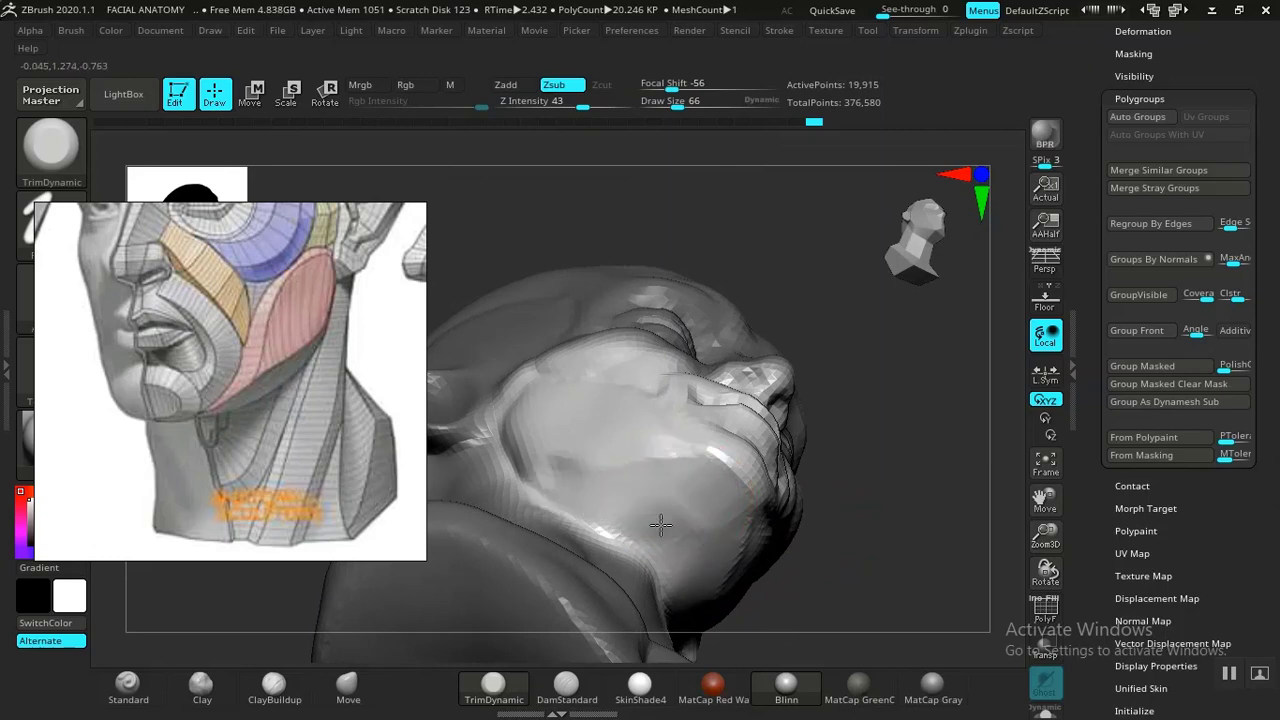
left_click_drag(661, 525, 672, 570)
left_click_drag(863, 518, 861, 566)
left_click_drag(700, 541, 678, 513, "shift")
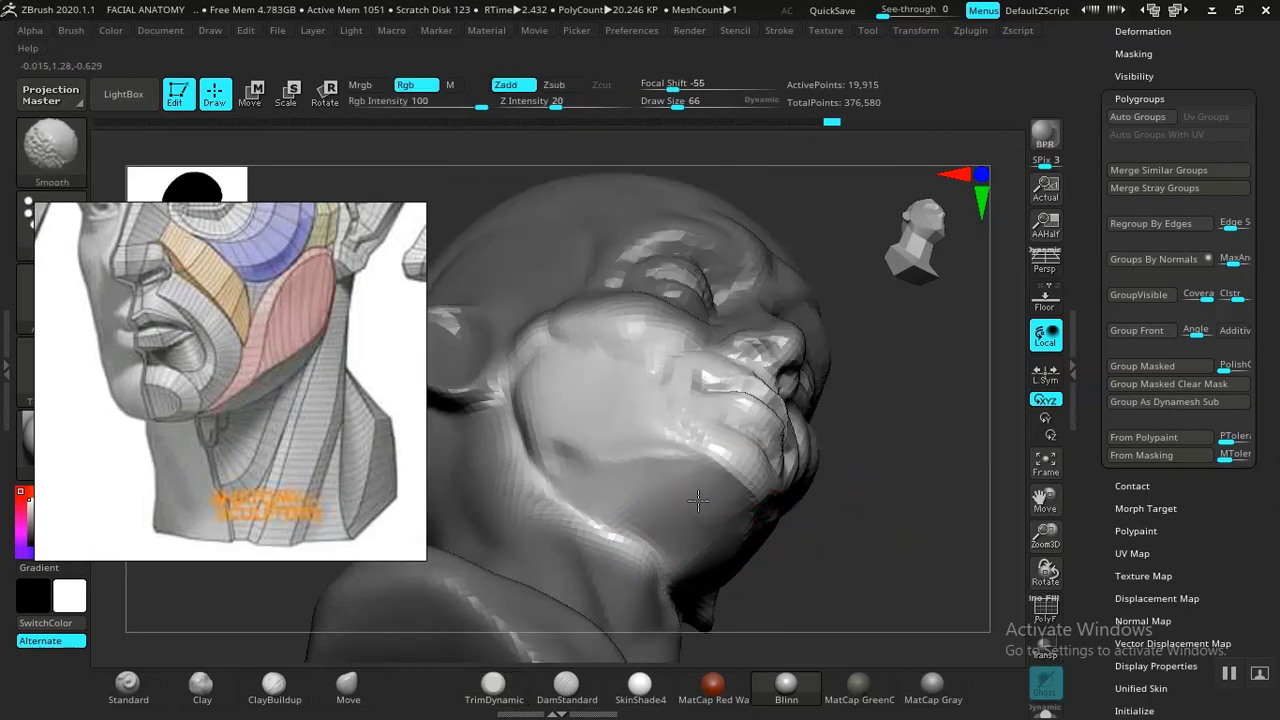
mouse_move(886, 549)
left_mouse_down()
mouse_move(851, 517)
mouse_move(834, 531)
mouse_move(780, 526)
left_mouse_up()
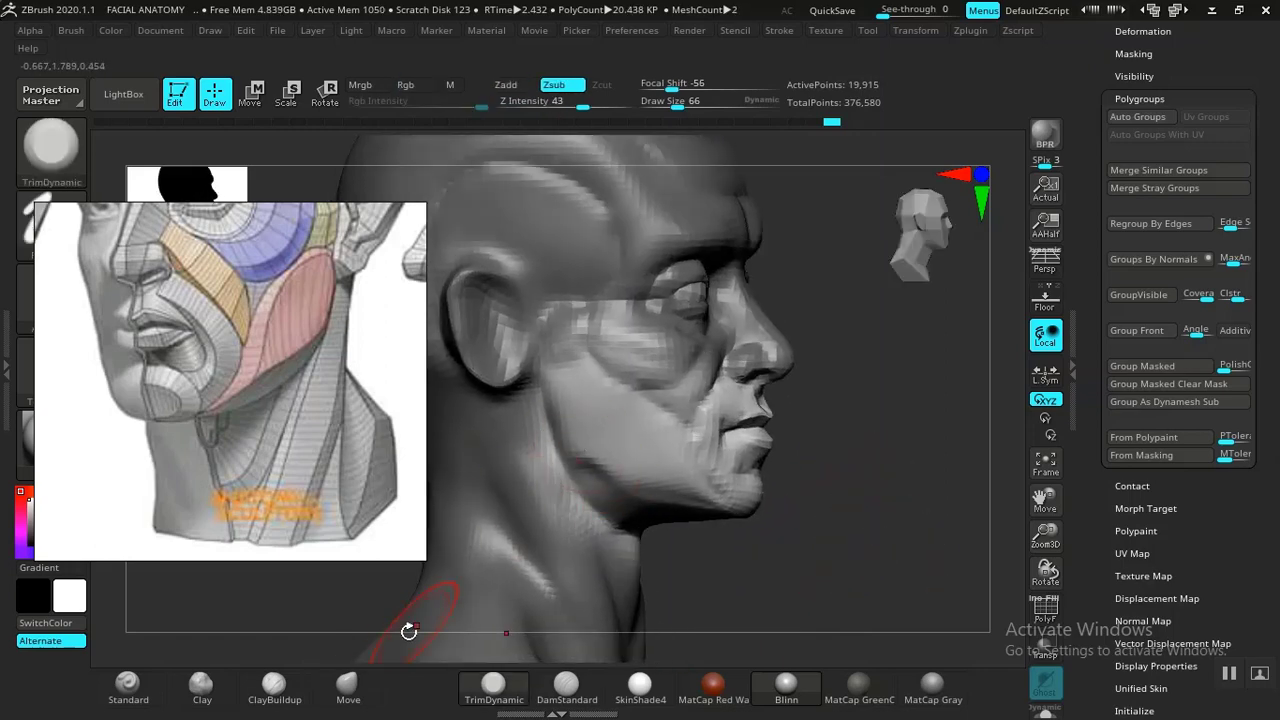
- Add volume along the rear jawline below the ear with ClayBuildup at draw size 66
left_click(274, 686)
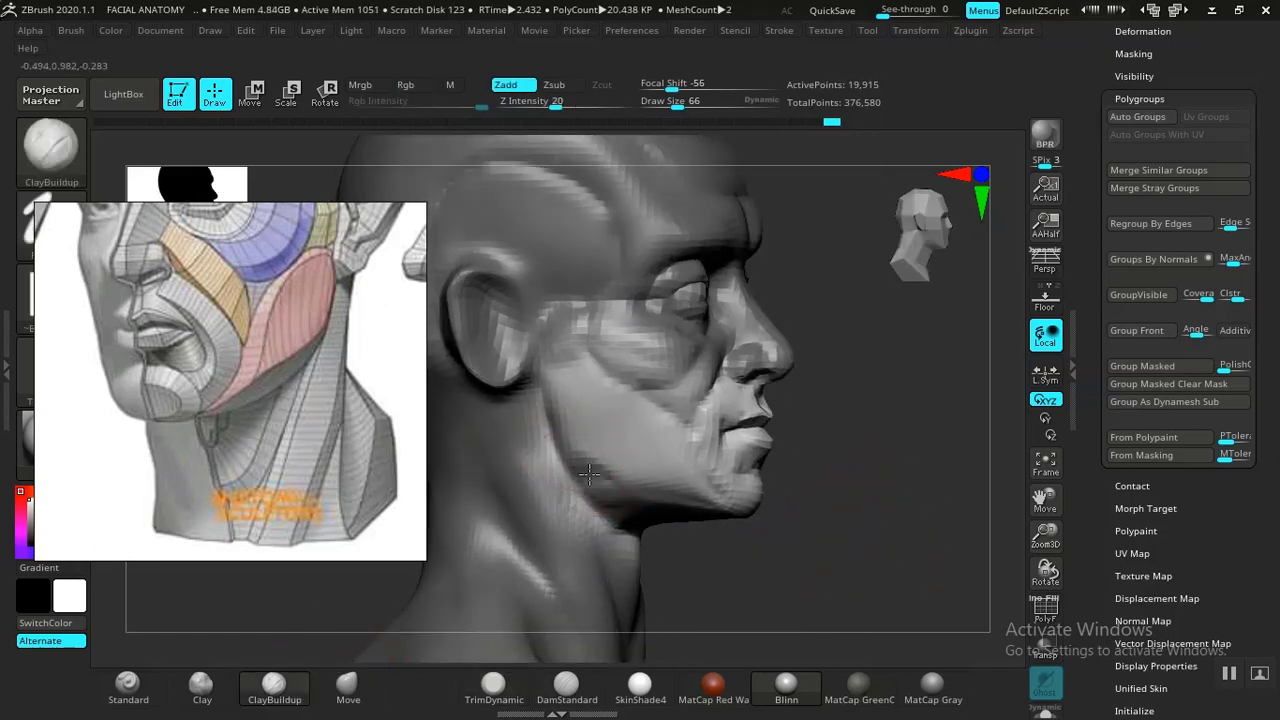
mouse_move(597, 463)
left_mouse_down()
mouse_move(588, 453)
mouse_move(594, 480)
mouse_move(589, 461)
mouse_move(642, 487)
left_mouse_up()
left_click_drag(873, 520, 868, 450, "alt")
mouse_move(875, 458)
left_mouse_down()
mouse_move(785, 472)
mouse_move(900, 482)
mouse_move(892, 570)
left_mouse_up()
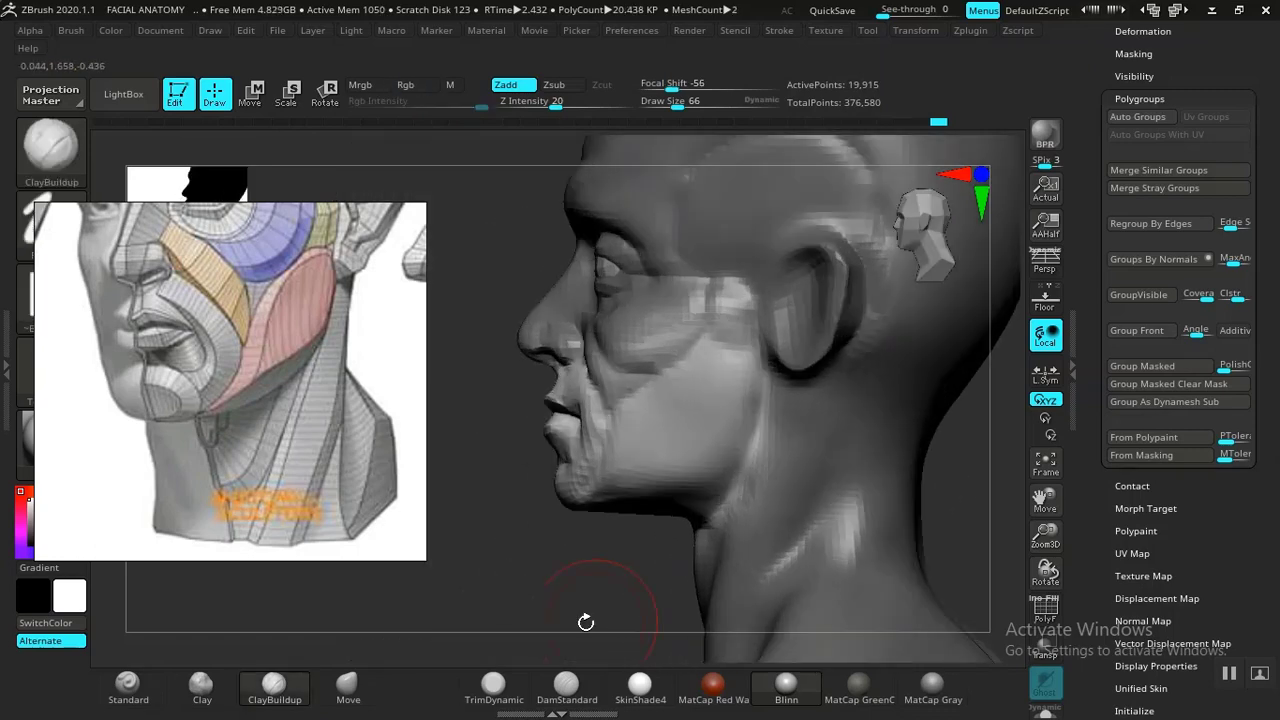
- Build up the front of the chin with ClayBuildup and adjust its contour with the Move brush at draw size 66
left_click_drag(586, 620, 533, 568)
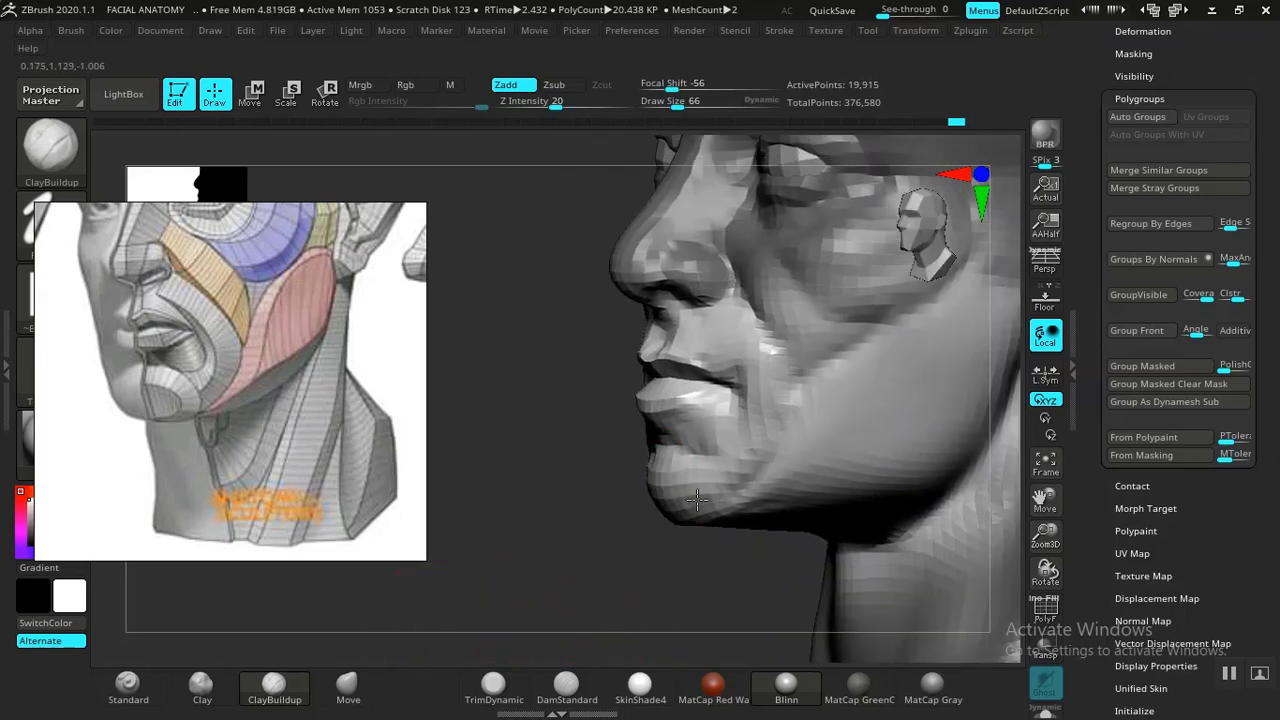
left_click_drag(697, 500, 691, 506)
left_click_drag(643, 543, 637, 480)
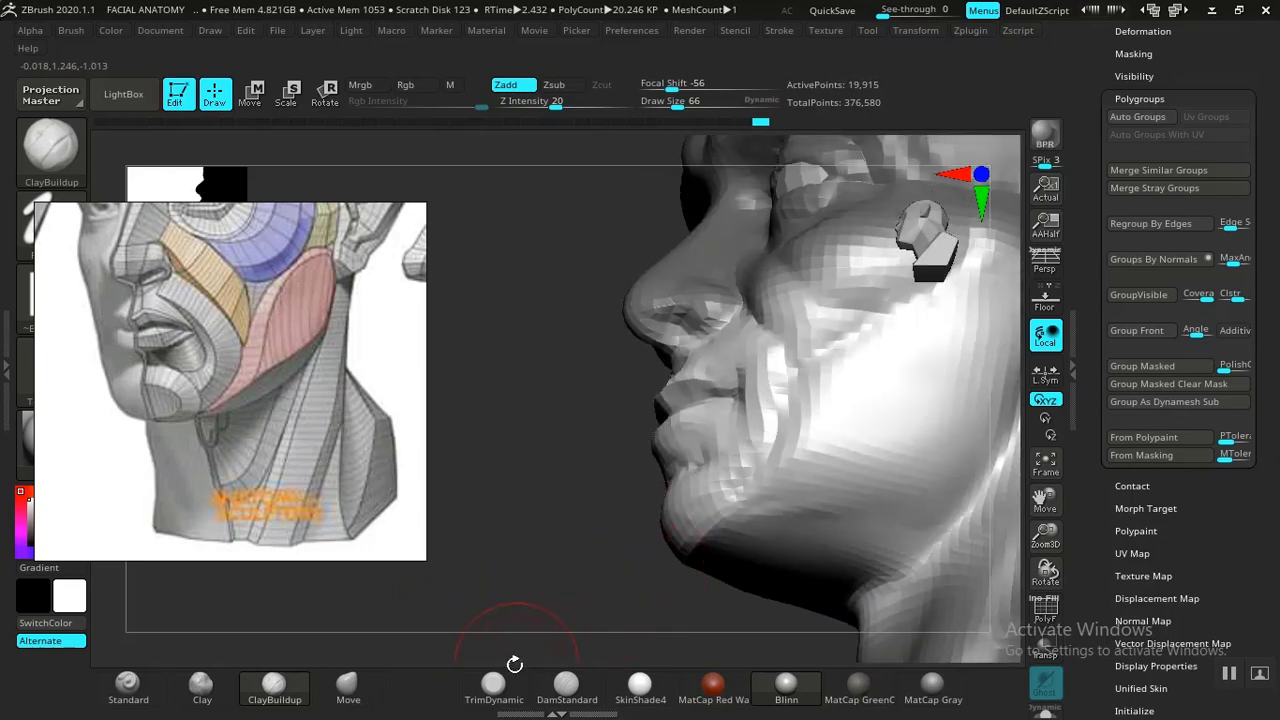
left_click(370, 690)
left_click_drag(497, 588, 530, 578)
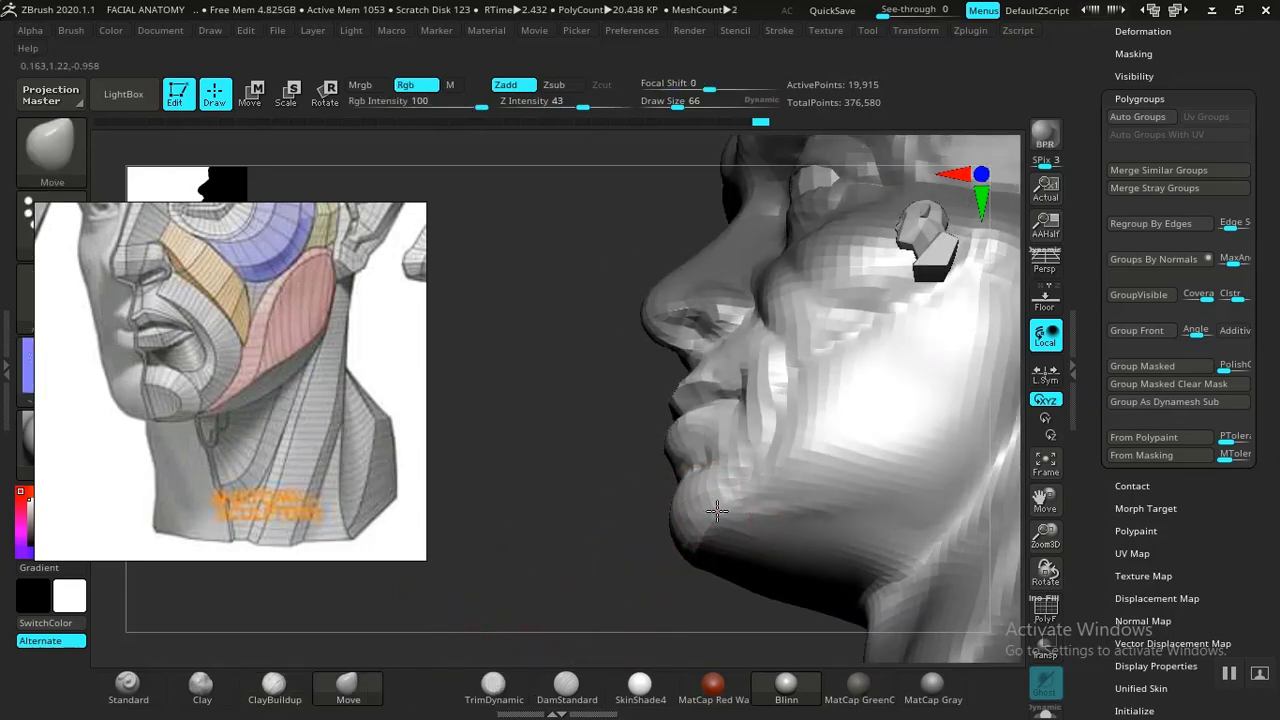
left_click_drag(710, 510, 700, 514)
mouse_move(593, 569)
left_mouse_down("alt")
mouse_move(514, 403)
mouse_move(574, 526)
mouse_move(523, 546)
mouse_move(510, 517)
mouse_move(517, 526)
left_mouse_up("alt")
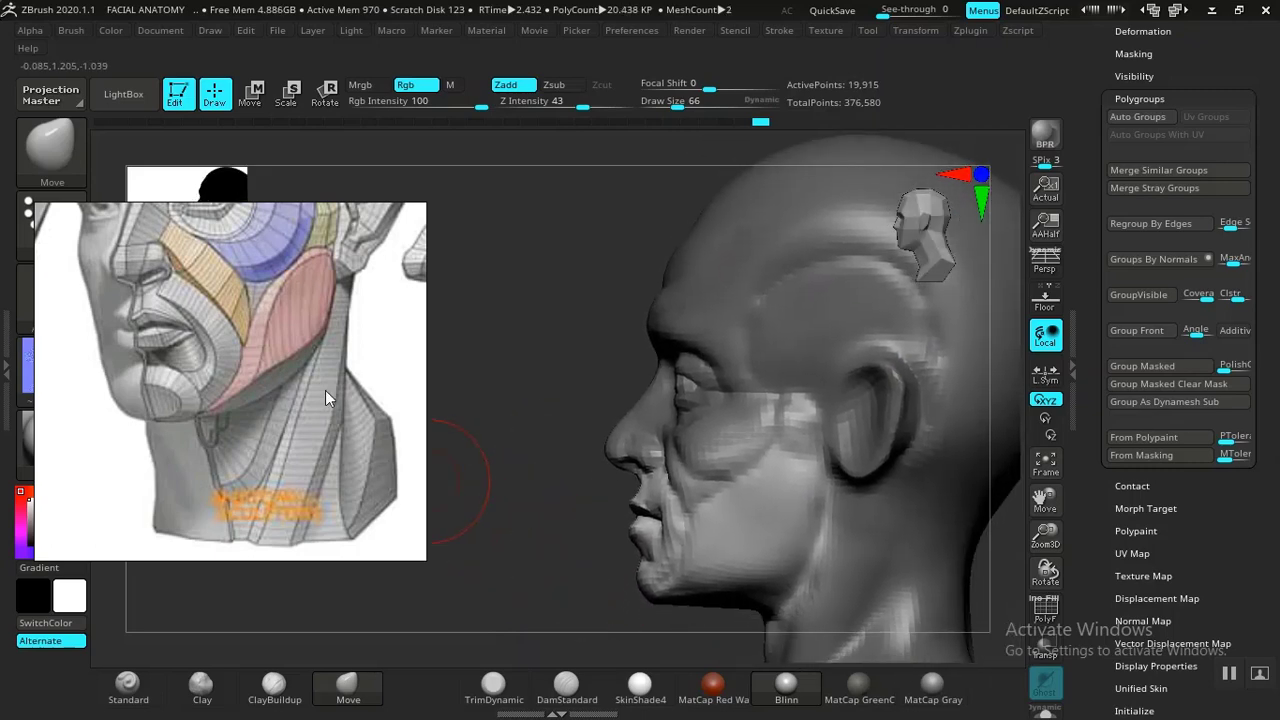
- Compare the head's three-quarter view with the matching facial anatomy reference
middle_click_drag(314, 386, 184, 455)
left_click_drag(554, 469, 528, 540)
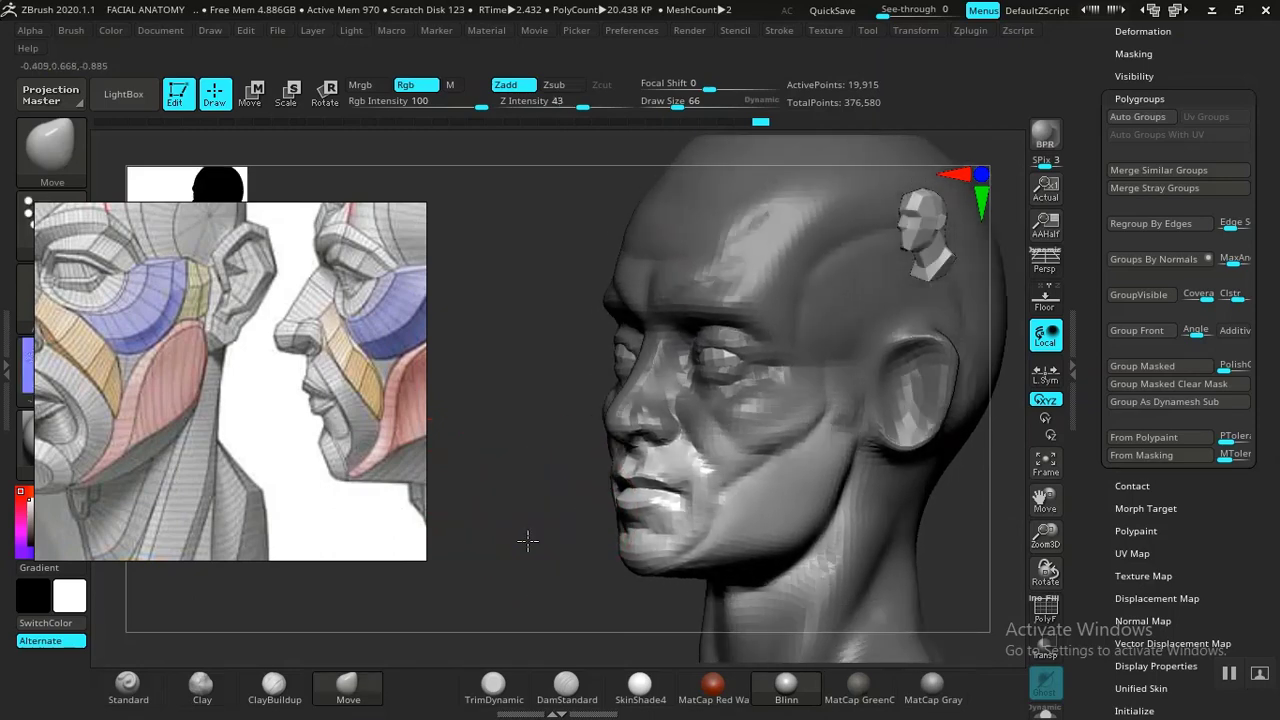
middle_click_drag(198, 421, 318, 473)
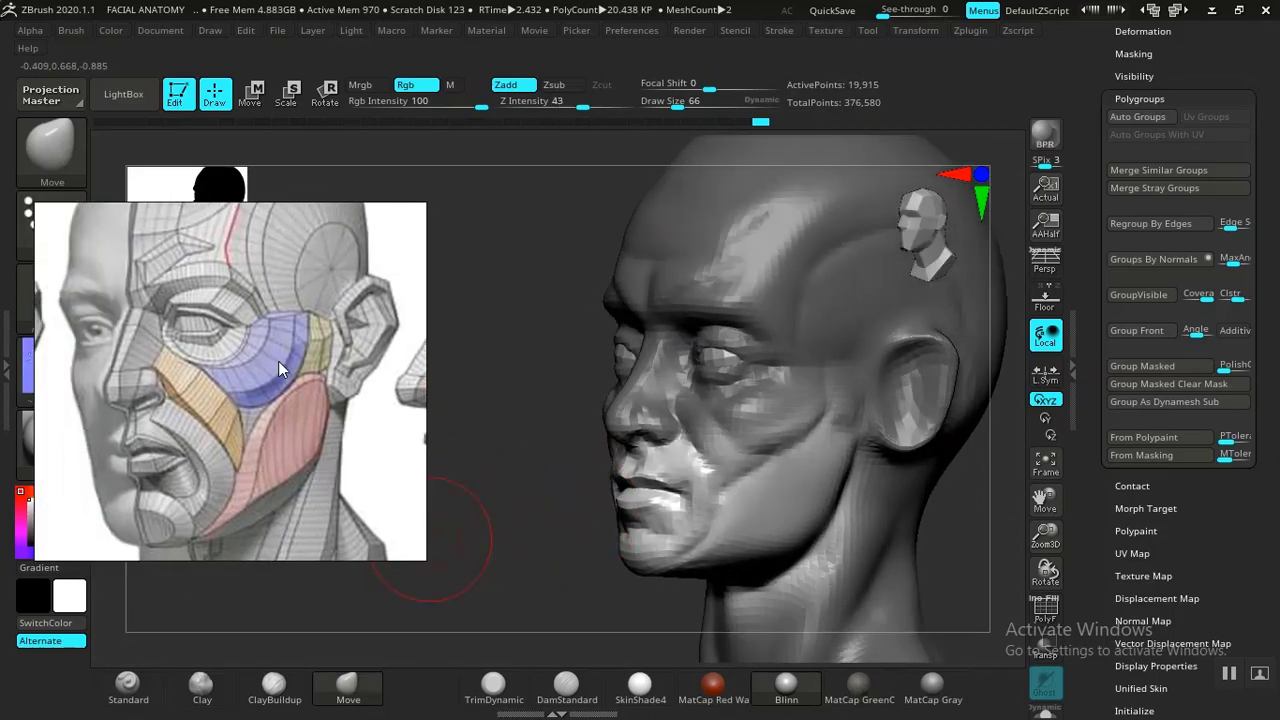
- Examine the cheek and mouth planes in the front and three-quarter anatomy references and compare them with the sculpted head from the side
scroll(278, 361, "down", 3)
middle_click_drag(259, 368, 326, 393)
scroll(239, 394, "up", 2)
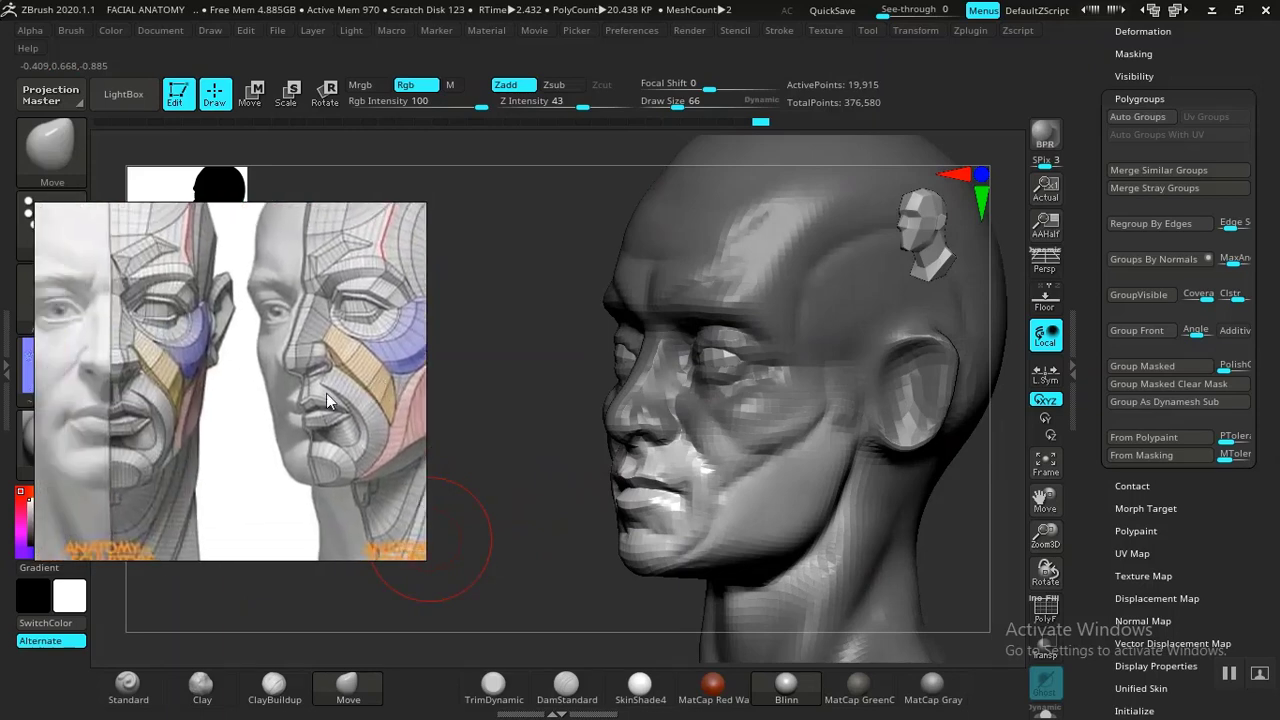
middle_click_drag(213, 380, 283, 391)
middle_click_drag(157, 358, 175, 384)
mouse_move(329, 406)
middle_mouse_down()
mouse_move(159, 415)
mouse_move(258, 388)
middle_mouse_up()
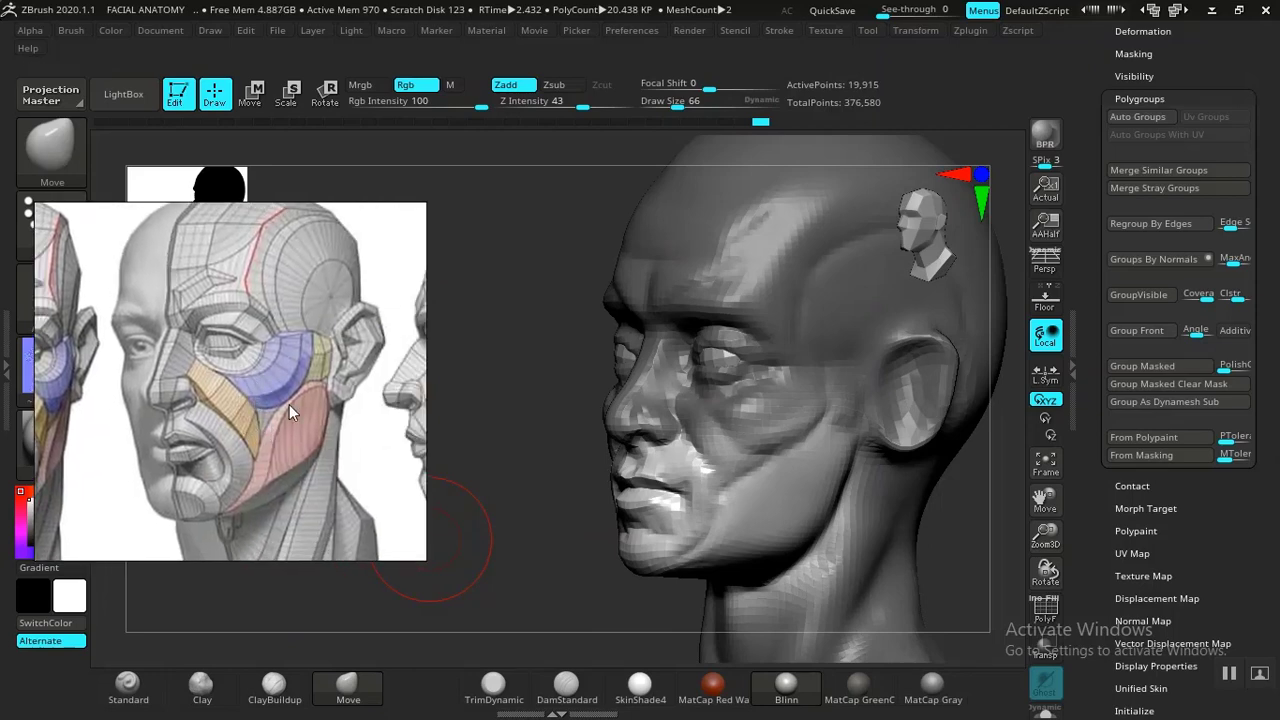
middle_click_drag(330, 438, 151, 412)
middle_click_drag(268, 395, 330, 383)
middle_click_drag(226, 392, 362, 396)
mouse_move(235, 412)
middle_mouse_down()
mouse_move(318, 413)
mouse_move(230, 408)
middle_mouse_up()
left_click_drag(563, 450, 583, 494)
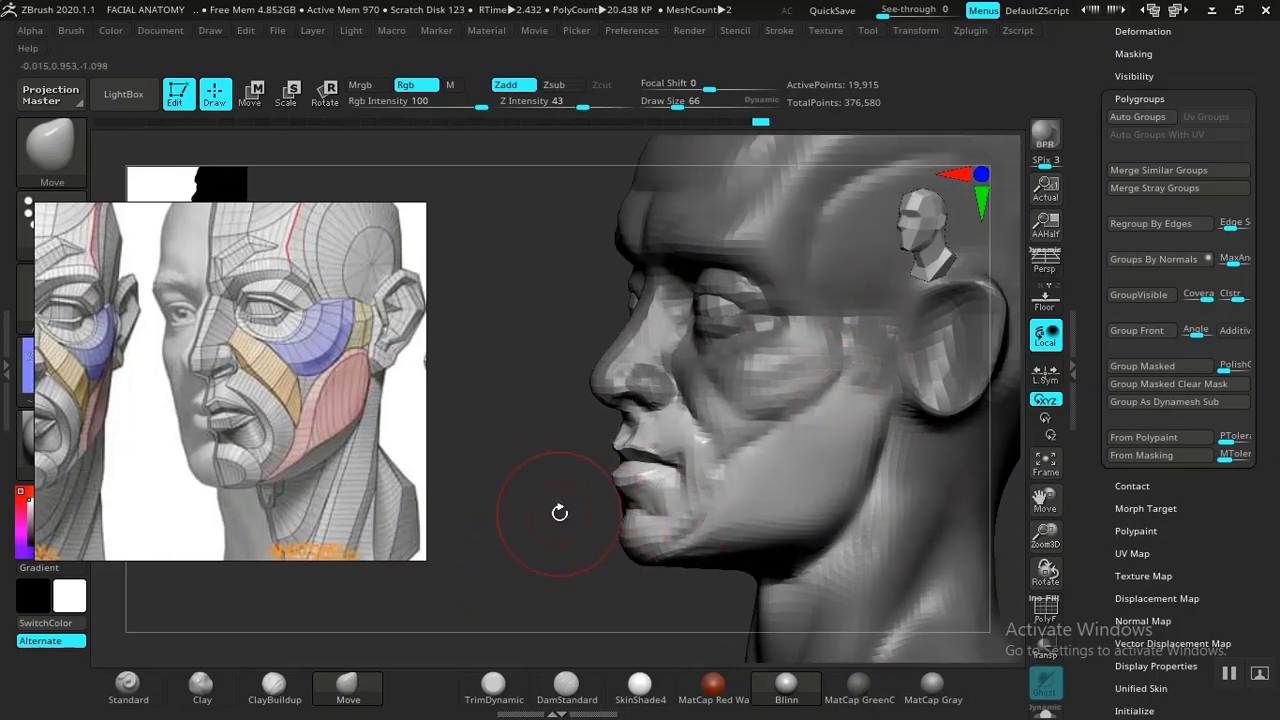
left_click_drag(560, 513, 531, 546)
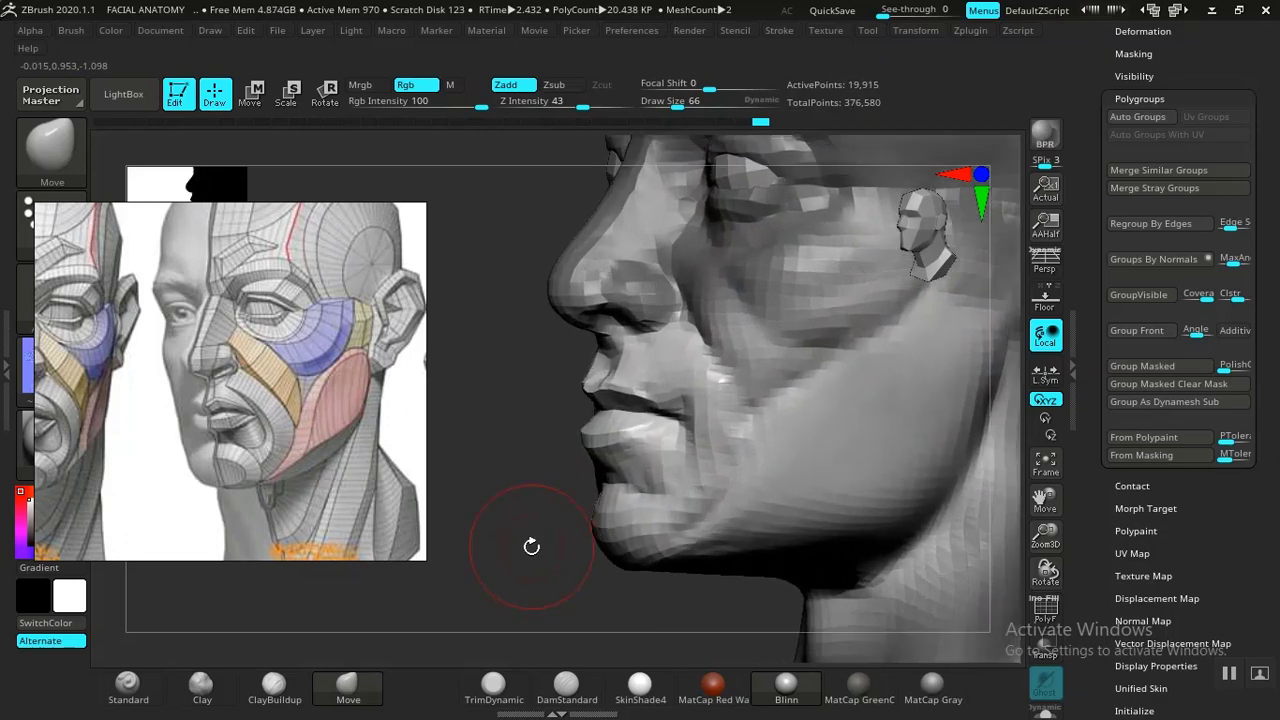
- Switch to the DamStandard brush at draw size 66 and clear the mask from the upper head
left_click(566, 686)
mouse_move(530, 600)
left_mouse_down()
mouse_move(535, 538)
mouse_move(429, 463)
mouse_move(471, 529)
mouse_move(497, 497)
mouse_move(525, 551)
mouse_move(563, 543)
mouse_move(531, 537)
mouse_move(543, 546)
mouse_move(496, 566)
mouse_move(604, 591)
left_mouse_up()
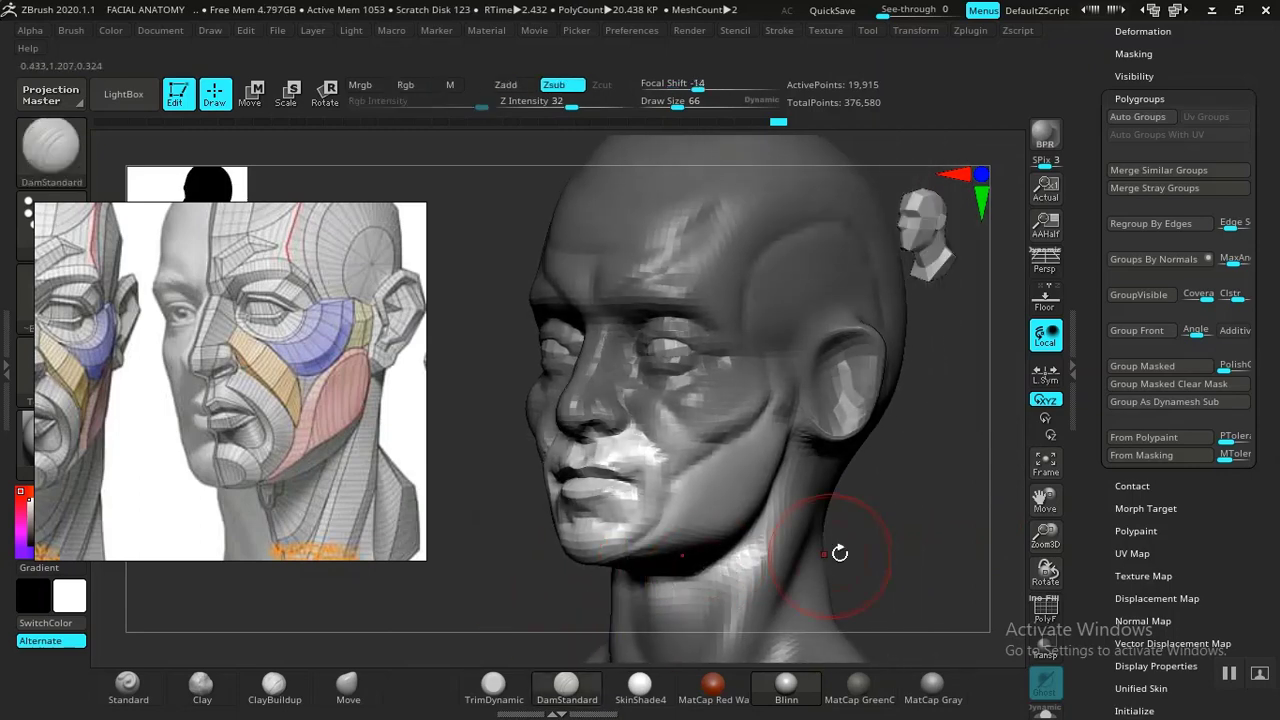
mouse_move(909, 546)
left_mouse_down("alt")
mouse_move(891, 543)
mouse_move(932, 534)
mouse_move(921, 529)
mouse_move(949, 490)
mouse_move(915, 505)
mouse_move(917, 518)
mouse_move(907, 511)
left_mouse_up("alt")
left_click(907, 528, "ctrl")
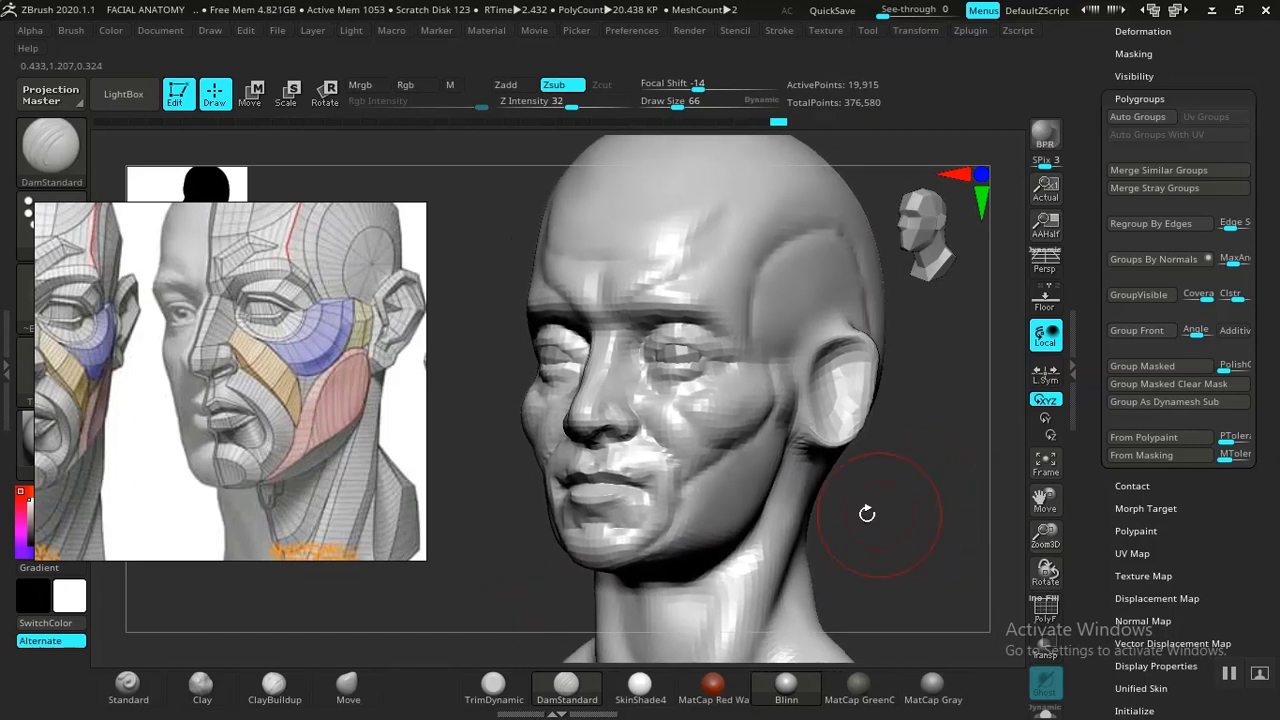
- Mask a band across the eyes, upper cheekbones and ears with MaskLasso to protect it from Move brush edits
left_click_drag(183, 361, 191, 373)
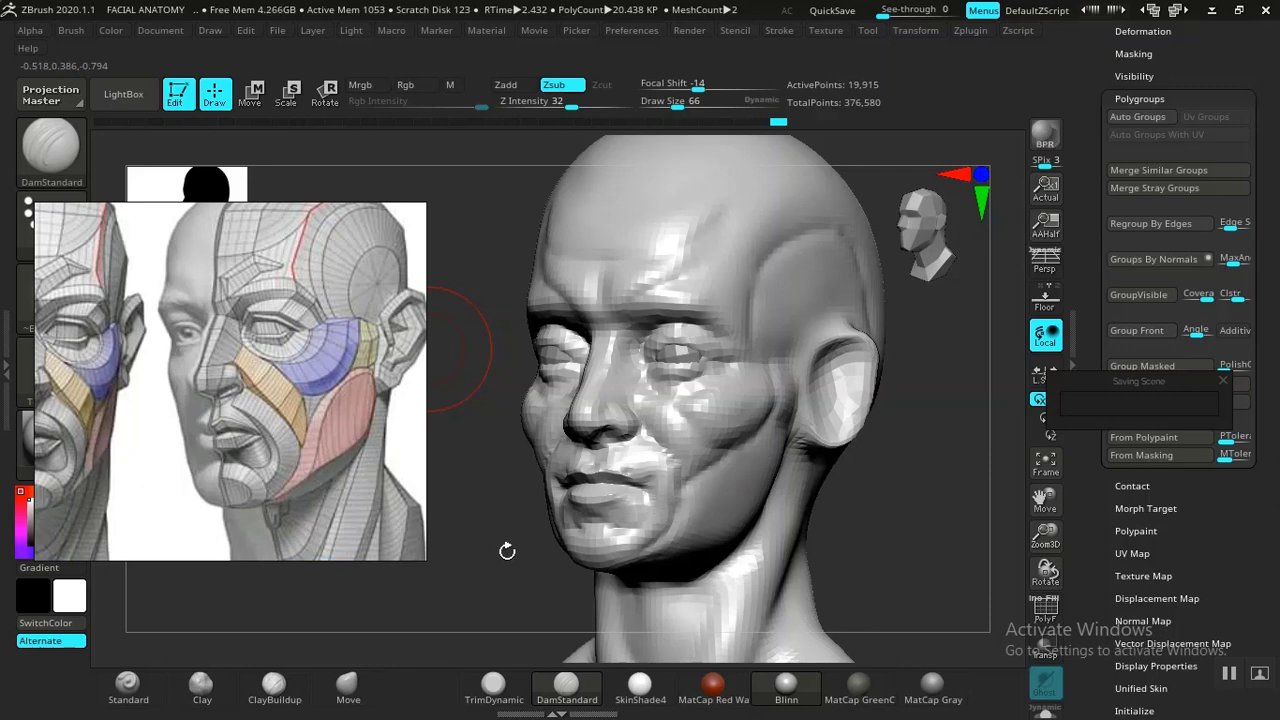
mouse_move(507, 551)
left_mouse_down()
mouse_move(517, 569)
mouse_move(517, 549)
left_mouse_up()
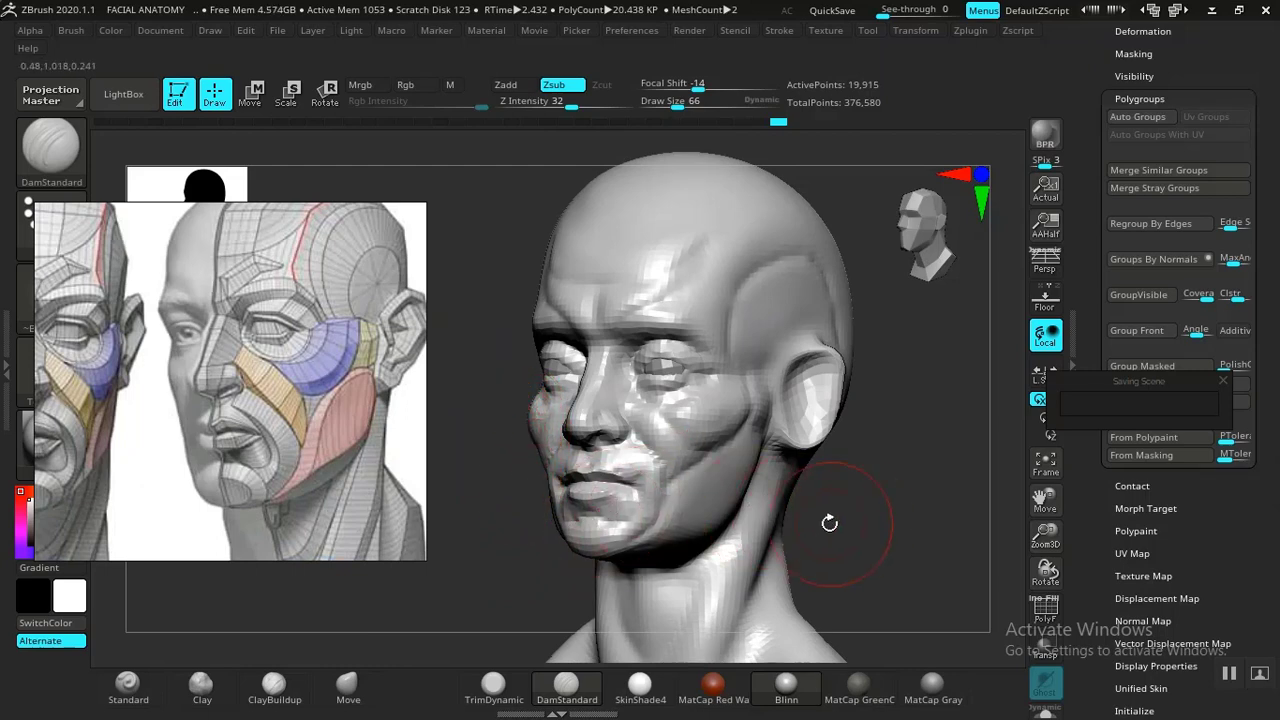
left_click_drag(468, 478, 480, 483)
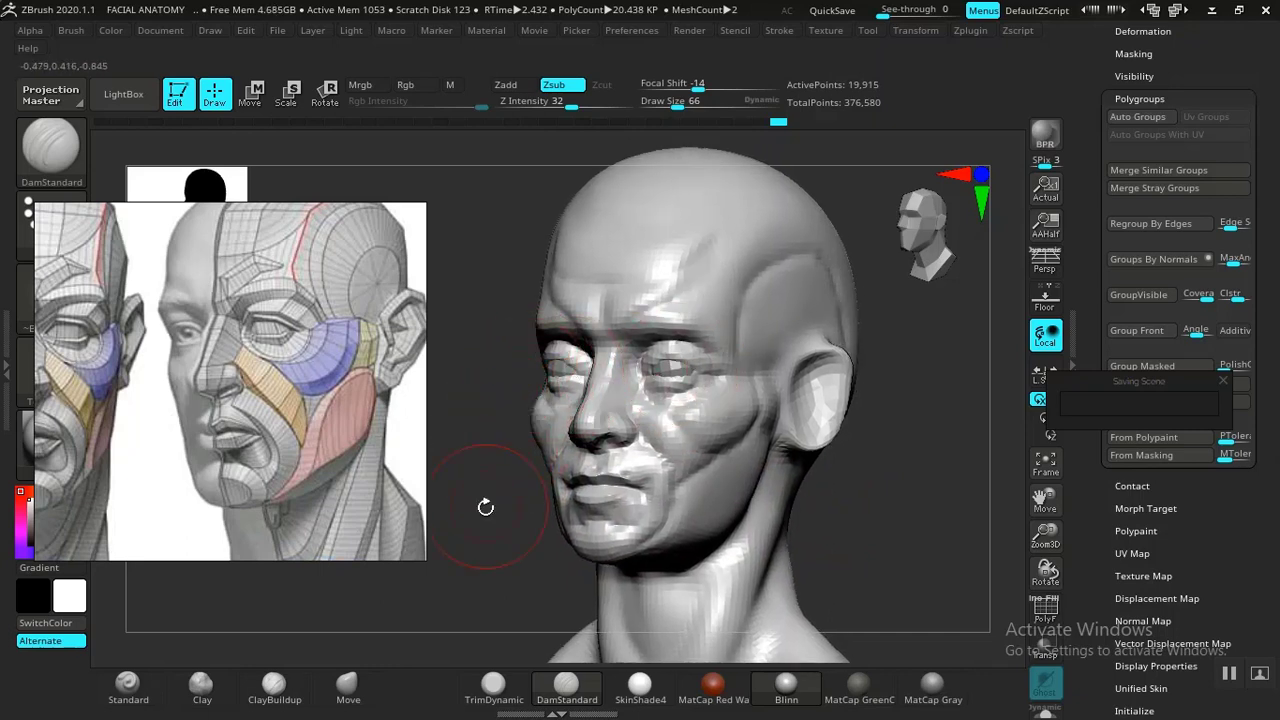
mouse_move(486, 507)
left_mouse_down()
mouse_move(491, 517)
mouse_move(480, 514)
mouse_move(494, 490)
mouse_move(486, 497)
mouse_move(584, 445)
left_mouse_up()
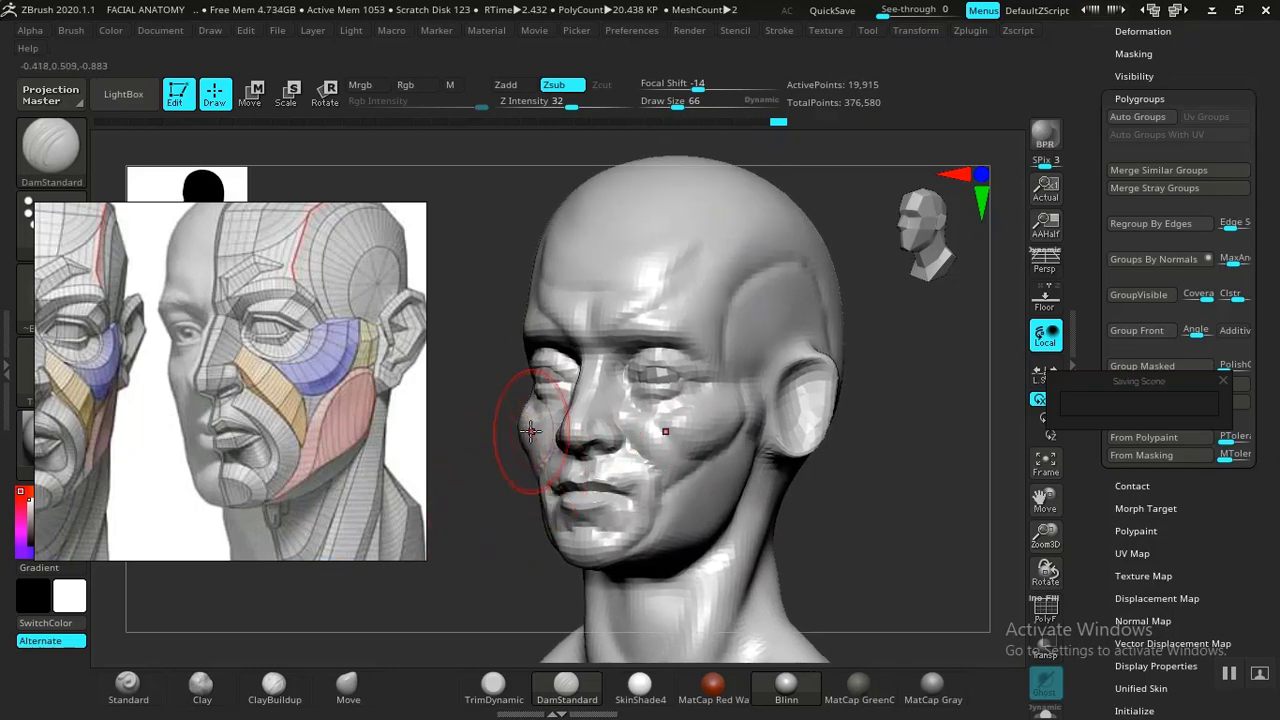
left_click(347, 688)
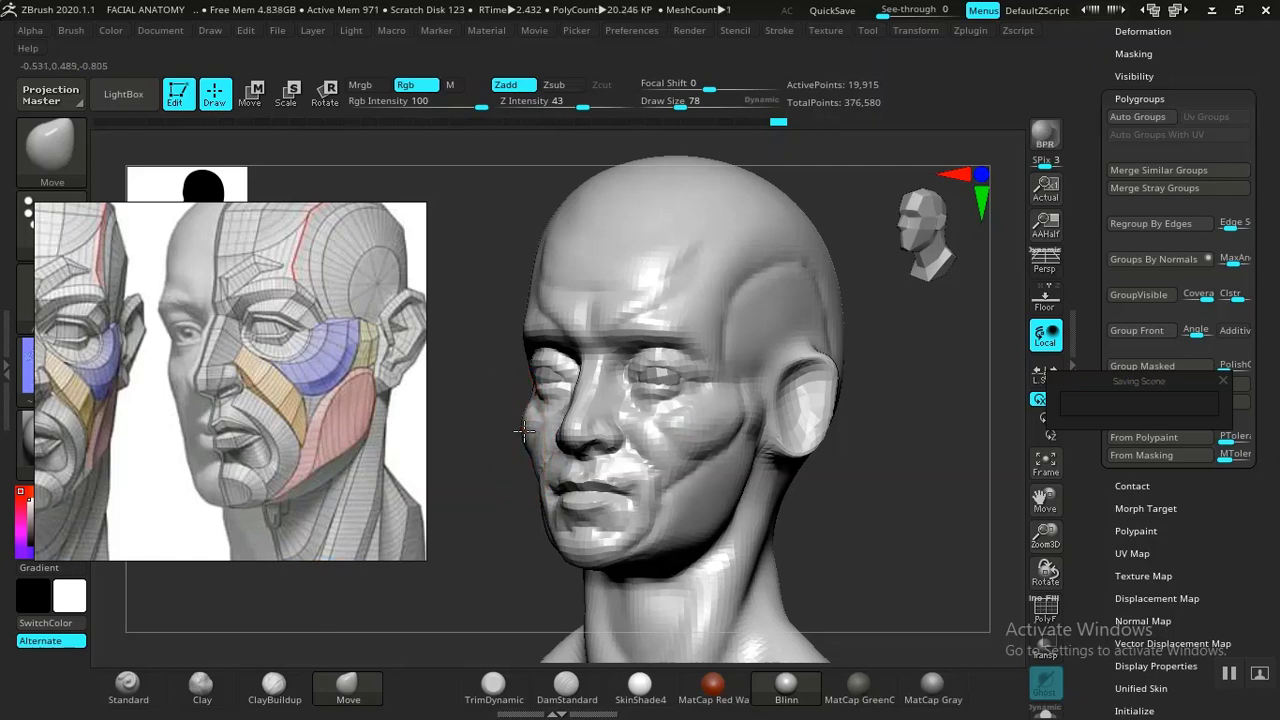
key("ctrl")
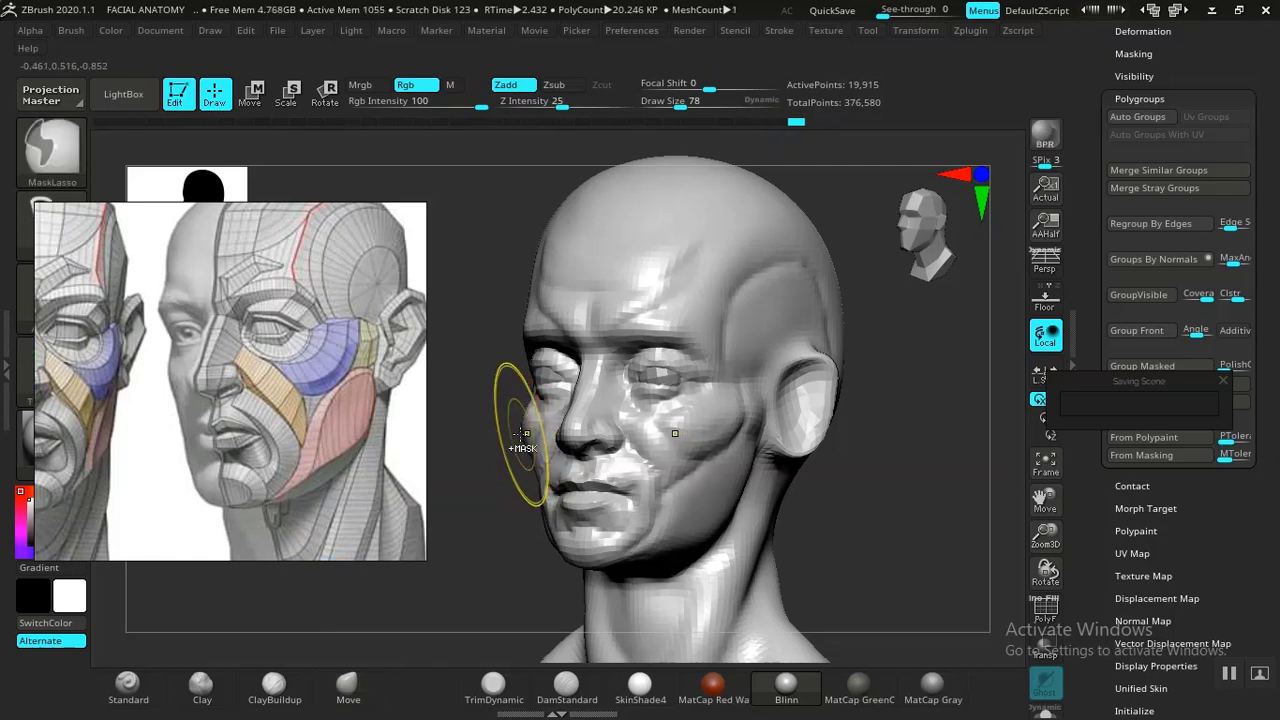
mouse_move(720, 365)
left_mouse_down("ctrl")
mouse_move(705, 400)
mouse_move(660, 415)
mouse_move(587, 394)
left_mouse_up("ctrl")
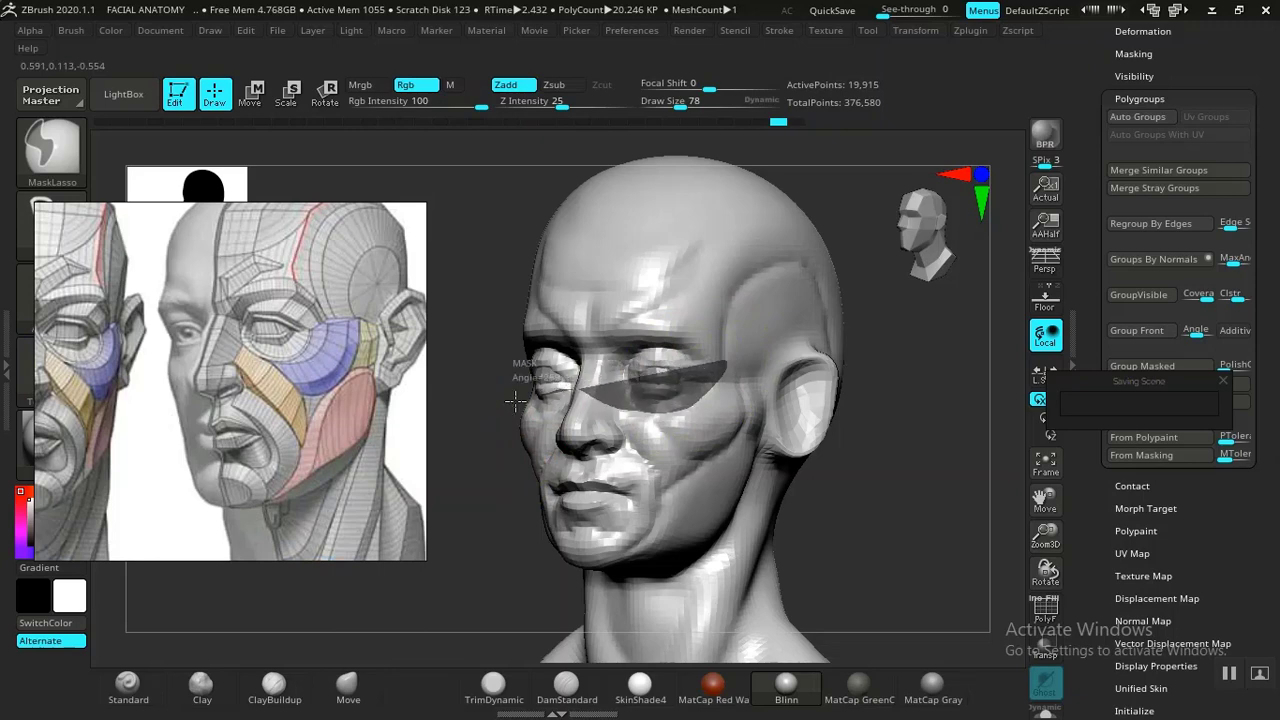
left_click_drag(547, 318, 540, 340, "ctrl")
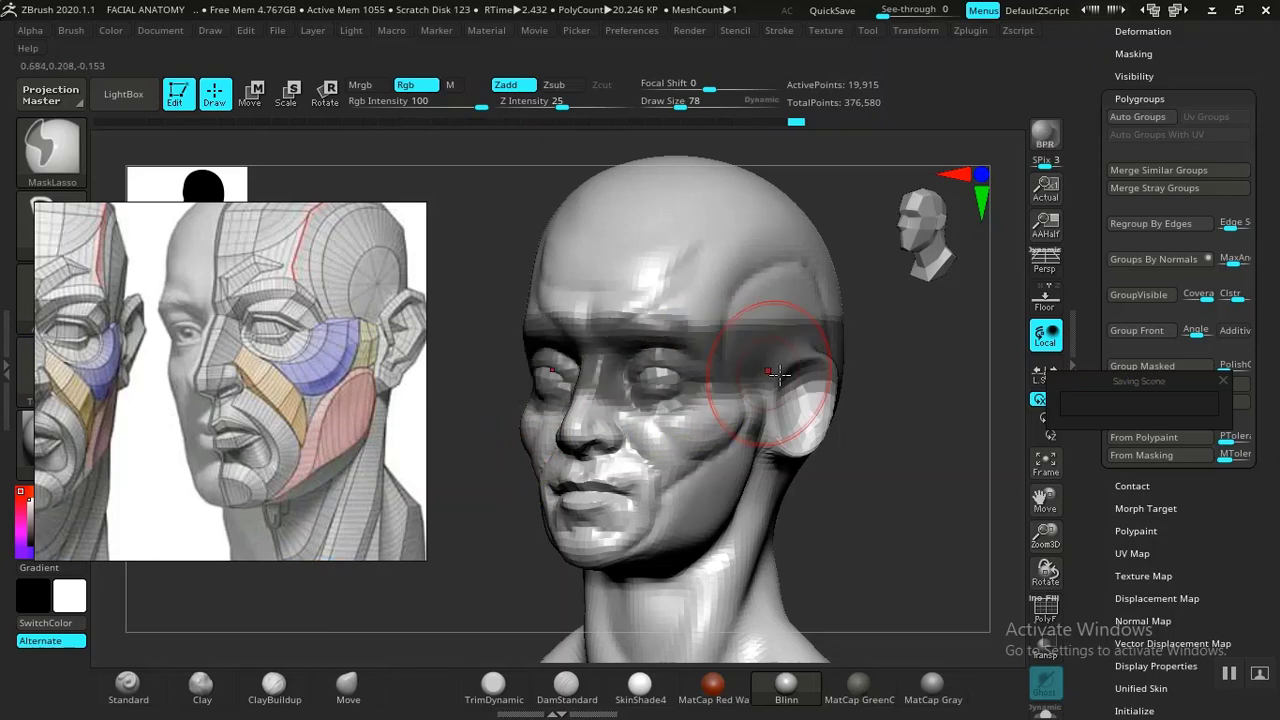
left_click(536, 445, "ctrl")
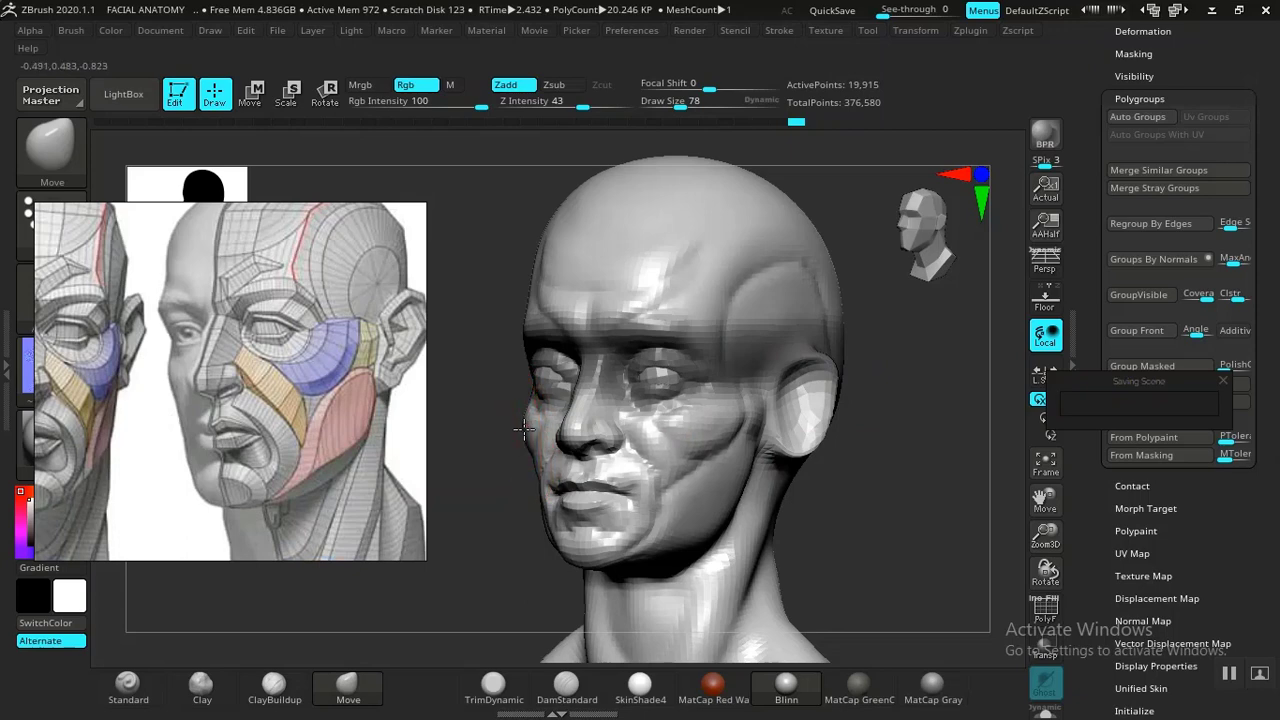
- Adjust the cheek contour below the masked band with the Move brush at draw size 78
mouse_move(491, 472)
left_mouse_down("shift")
mouse_move(500, 466)
mouse_move(492, 475)
left_mouse_up("shift")
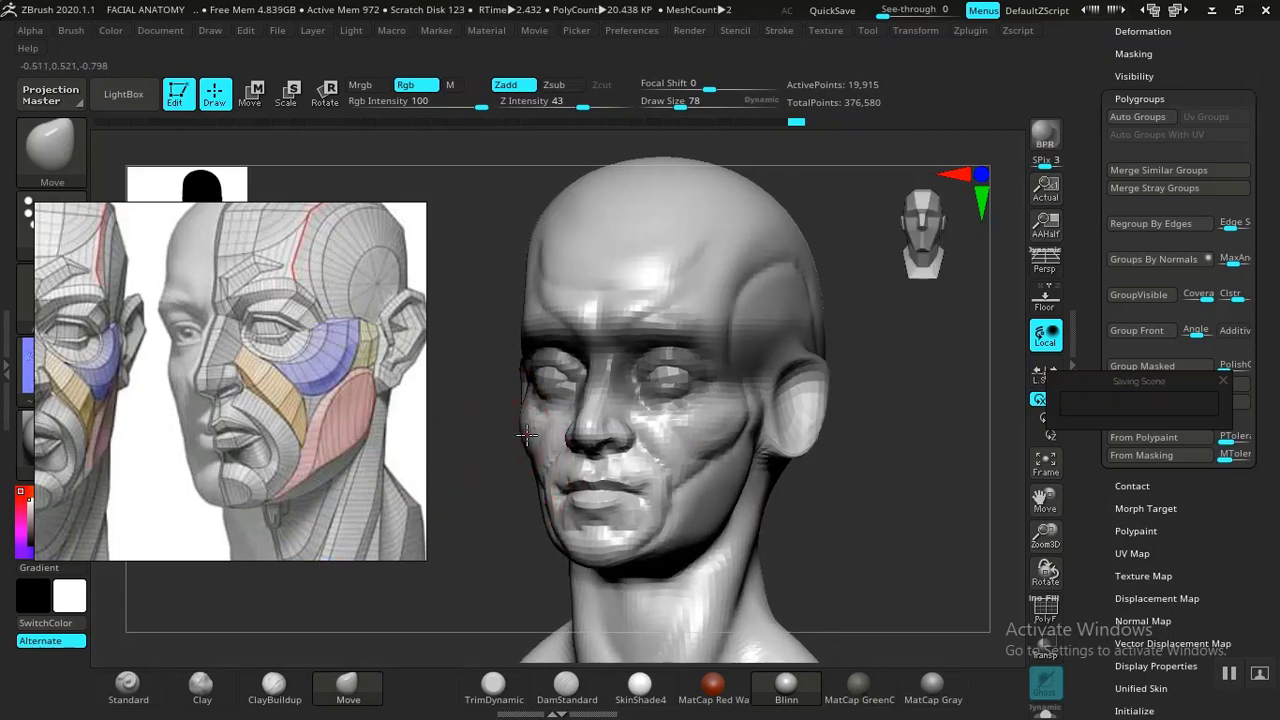
left_click_drag(524, 434, 496, 474)
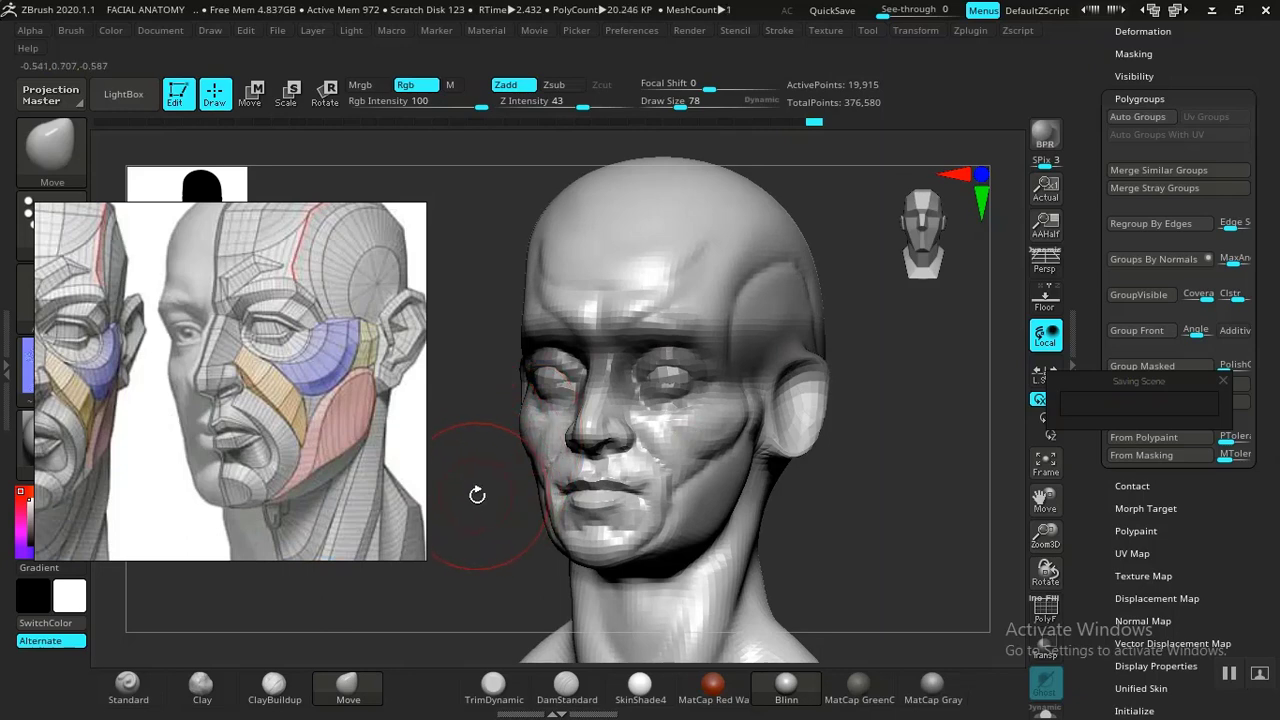
mouse_move(500, 522)
left_mouse_down()
mouse_move(563, 481)
mouse_move(543, 466)
mouse_move(531, 537)
mouse_move(543, 463)
mouse_move(530, 509)
left_mouse_up()
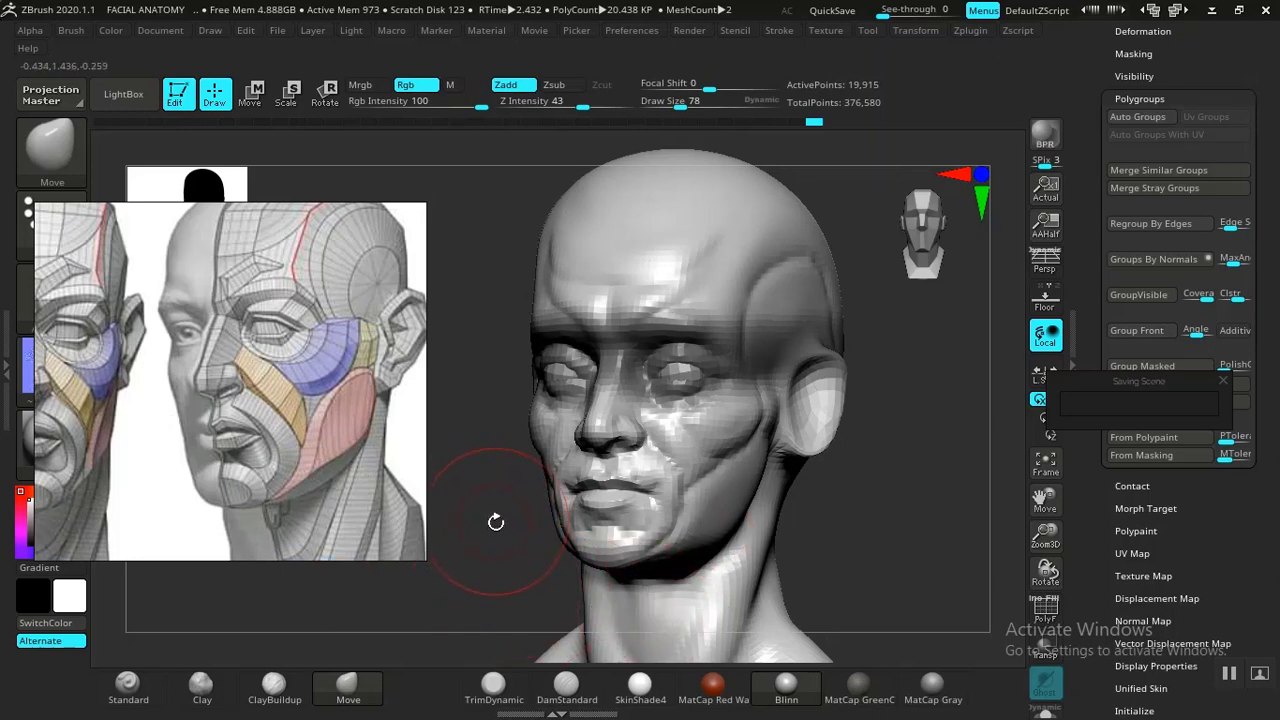
mouse_move(829, 529)
left_mouse_down()
mouse_move(878, 528)
mouse_move(680, 428)
left_mouse_up()
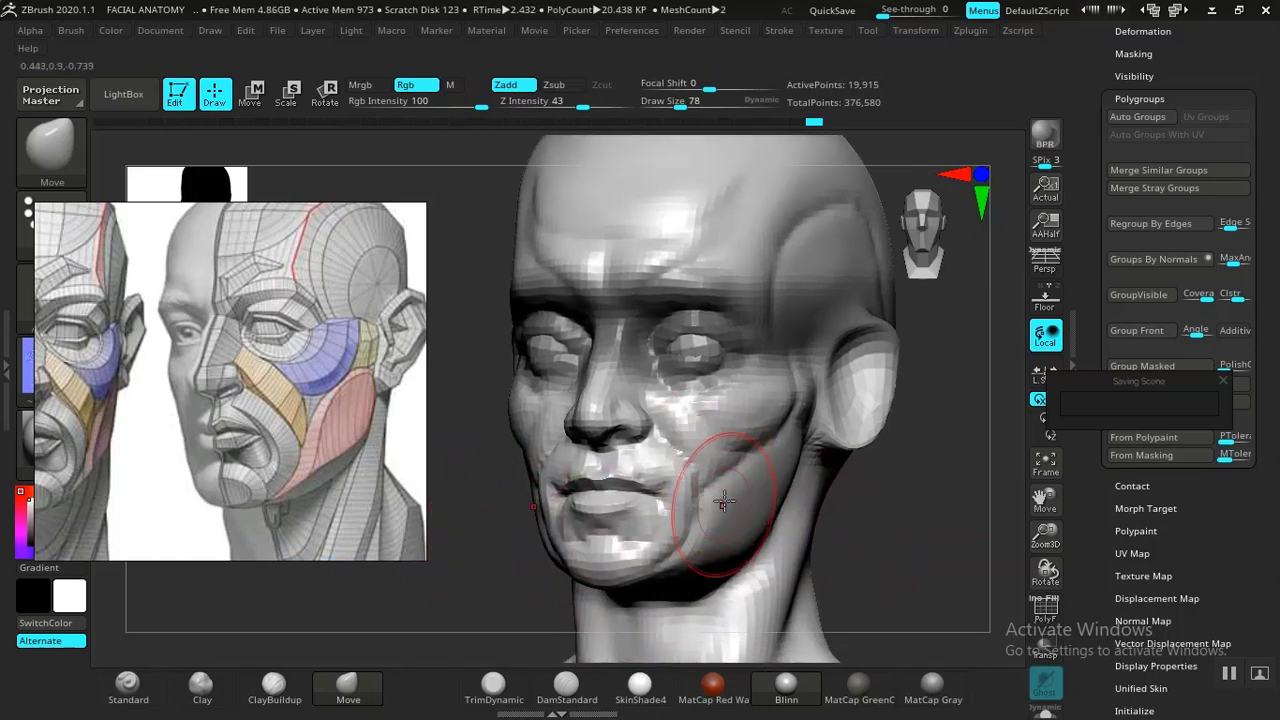
mouse_move(719, 494)
left_mouse_down()
mouse_move(848, 443)
mouse_move(714, 486)
mouse_move(395, 482)
left_mouse_up()
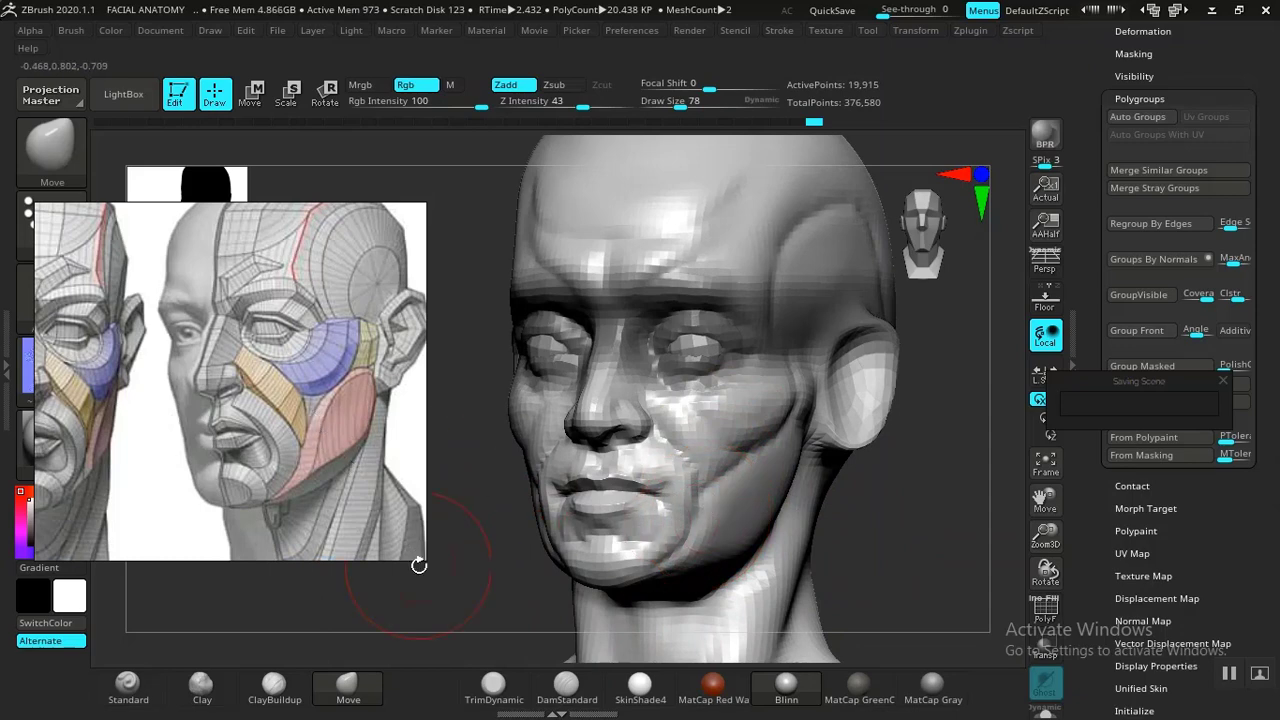
left_click_drag(414, 563, 470, 640)
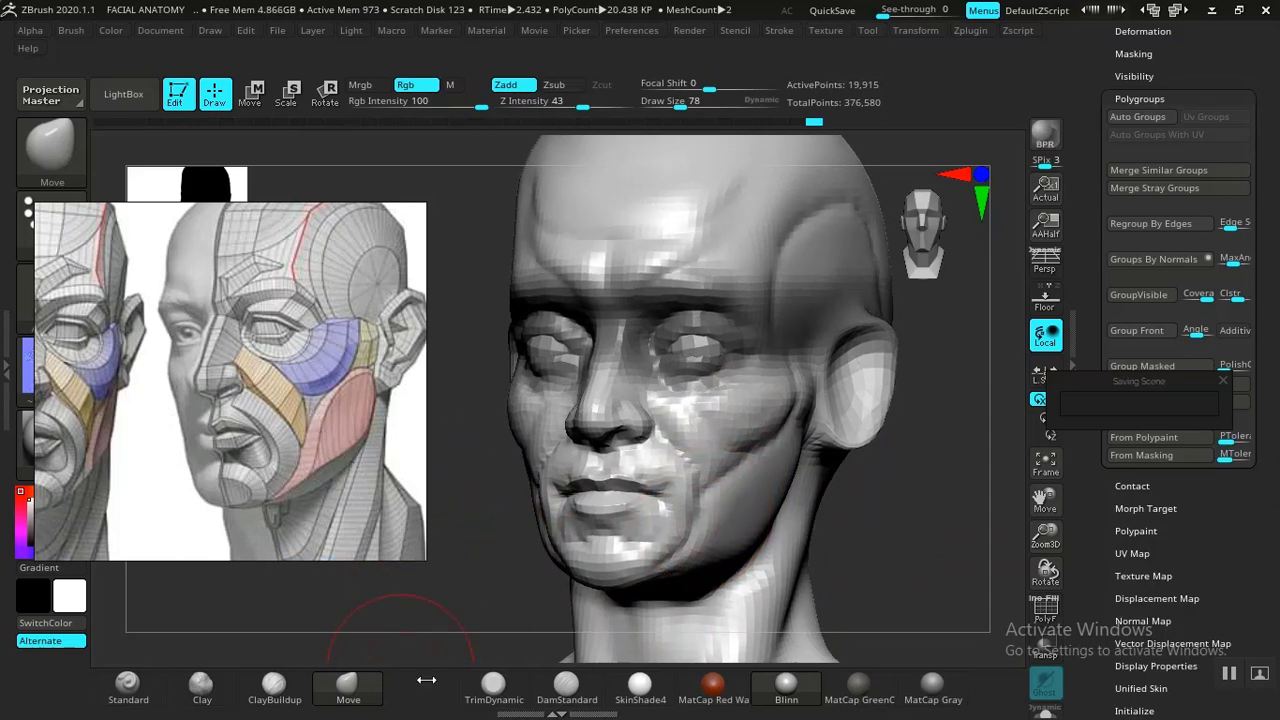
- Add volume to the cheek hollow below the cheekbone with Clay at draw size 78 and undo the last stroke
left_click(202, 685)
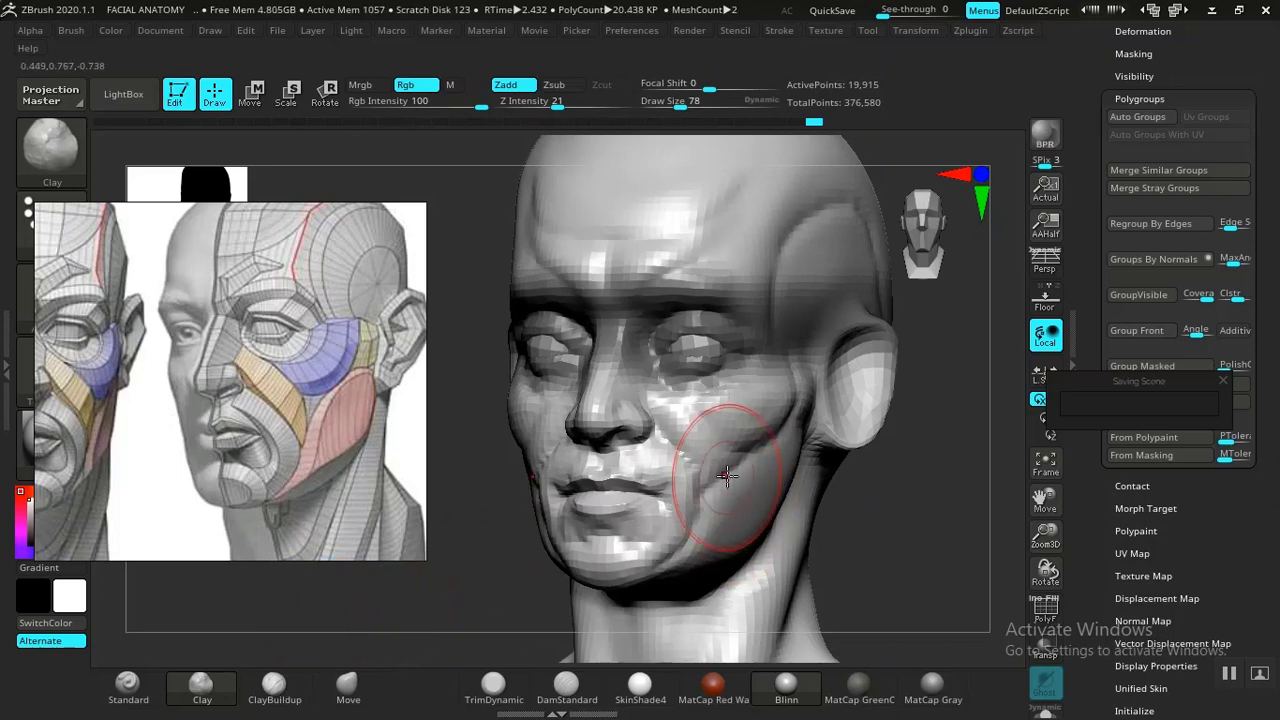
mouse_move(733, 469)
left_mouse_down()
mouse_move(705, 425)
mouse_move(712, 471)
left_mouse_up()
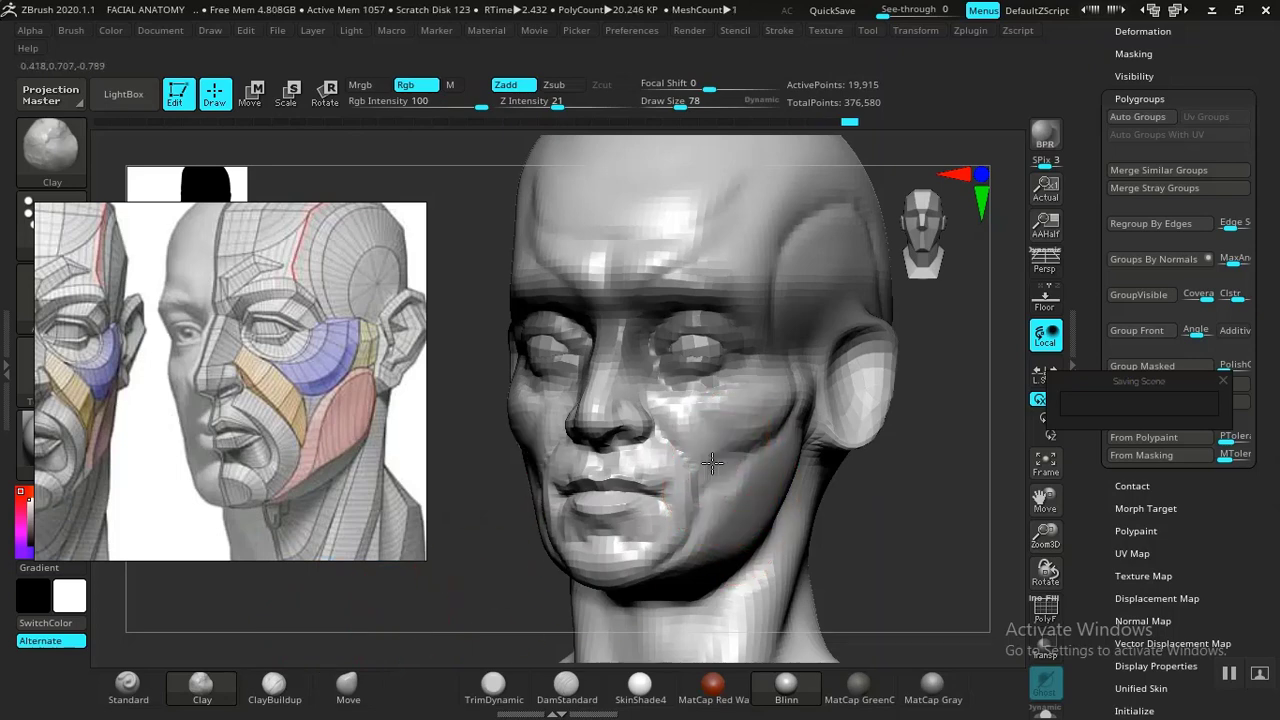
key("ctrl")
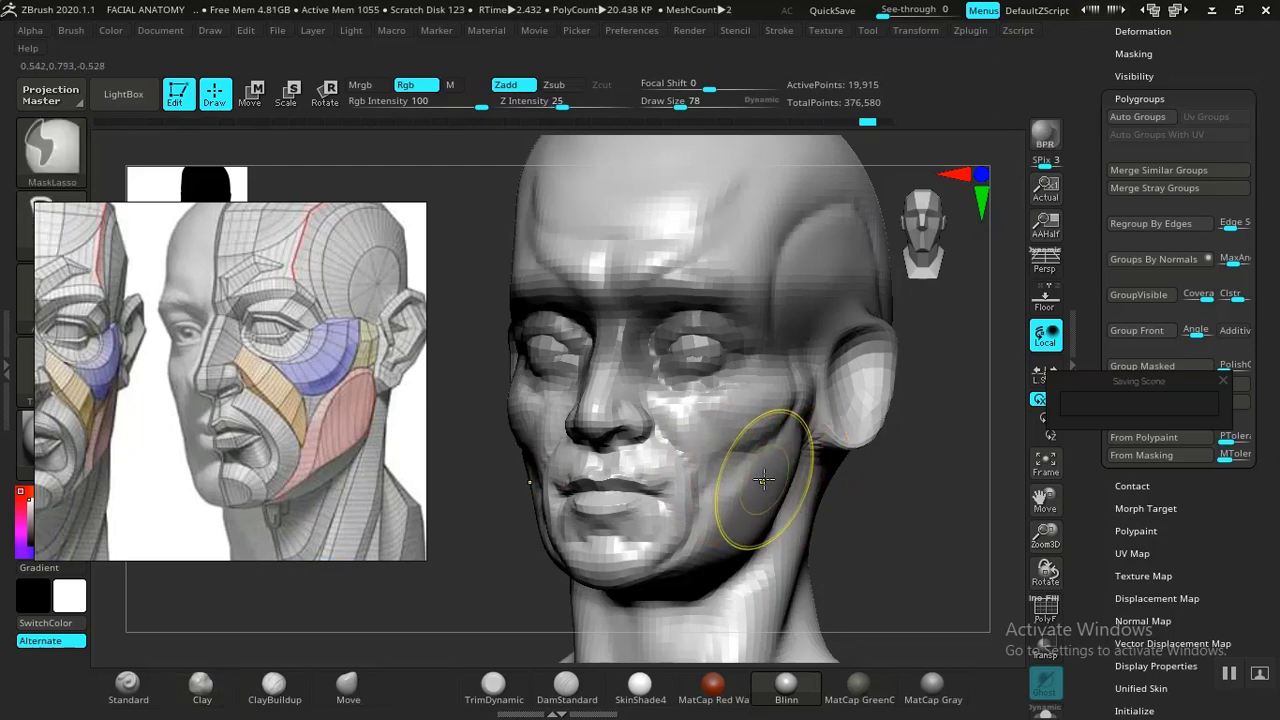
key("ctrl+z")
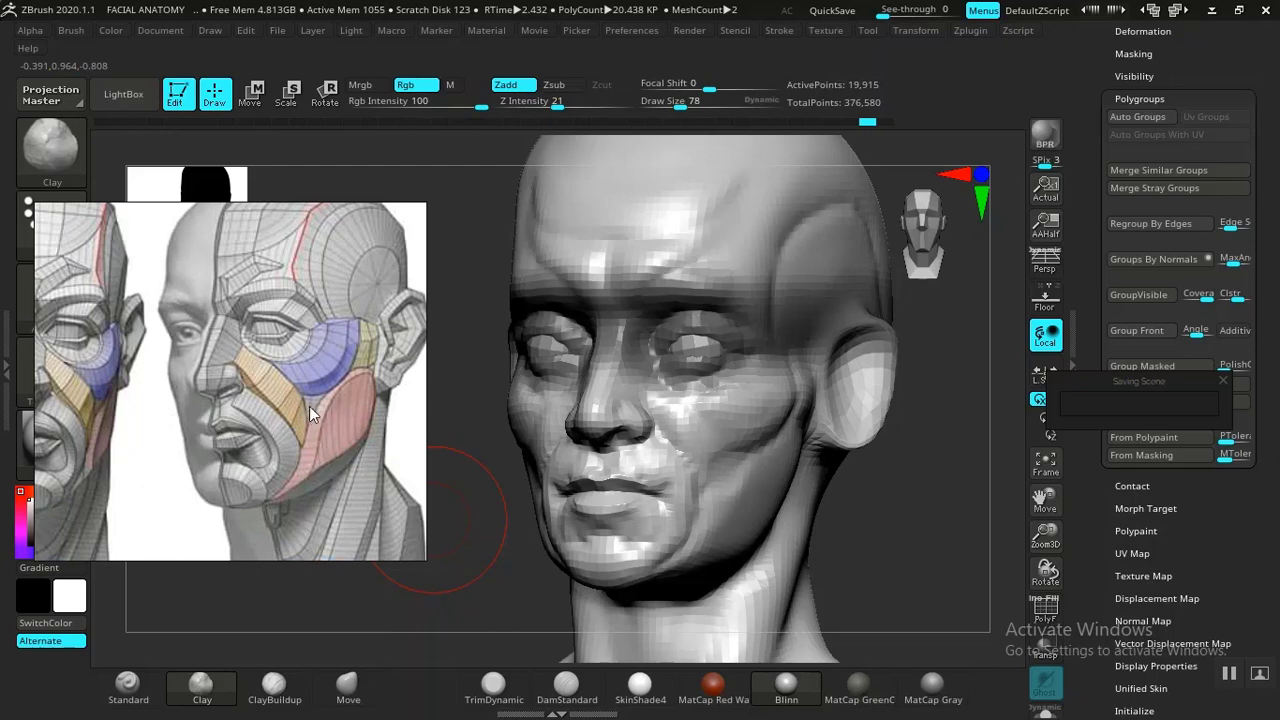
- Build up the lower cheek beside the mouth corner with Clay at draw size 54
left_click_drag(900, 525, 942, 622, "alt")
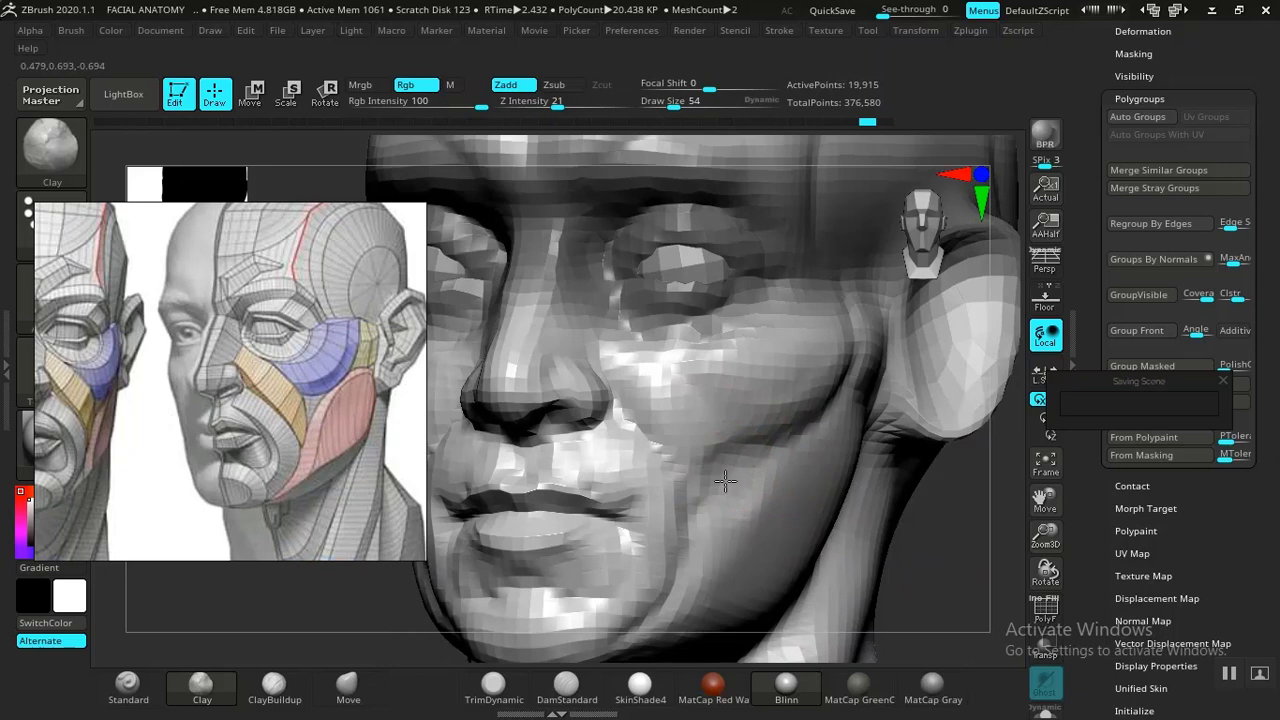
key("f")
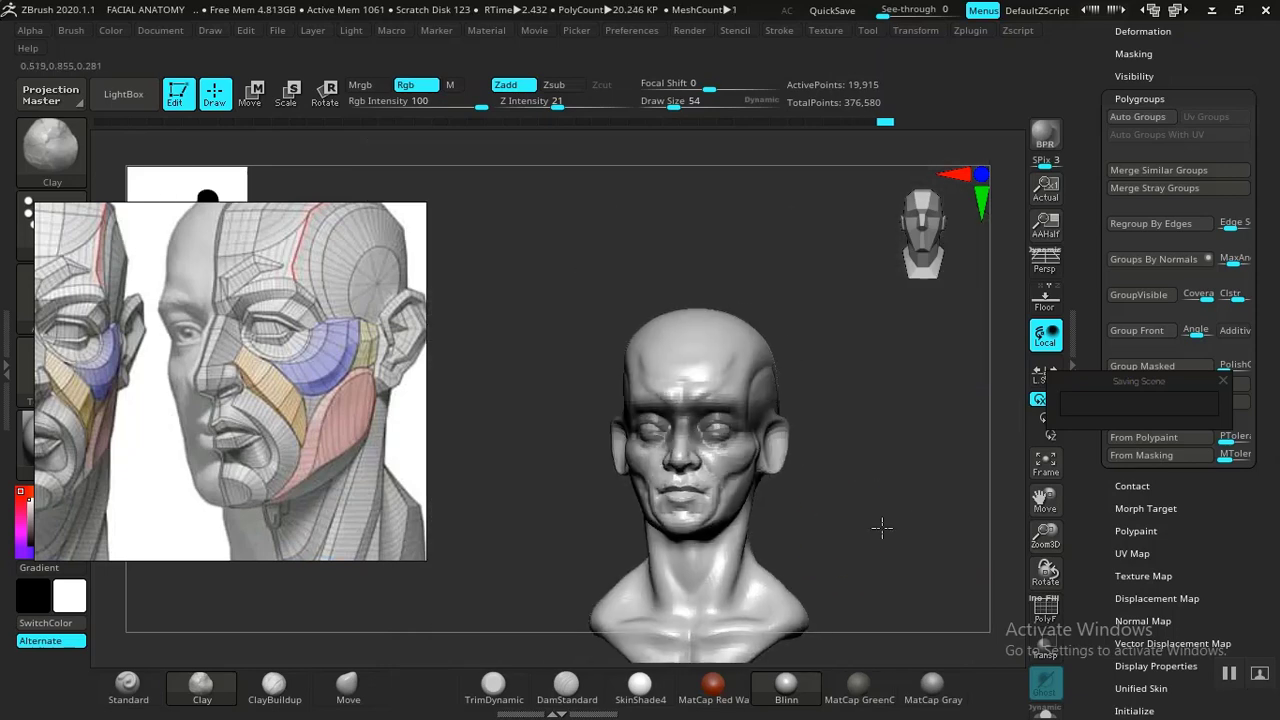
mouse_move(829, 520)
left_mouse_down("alt")
mouse_move(834, 503)
mouse_move(883, 587)
mouse_move(873, 552)
mouse_move(690, 575)
mouse_move(504, 562)
mouse_move(516, 566)
left_mouse_up("alt")
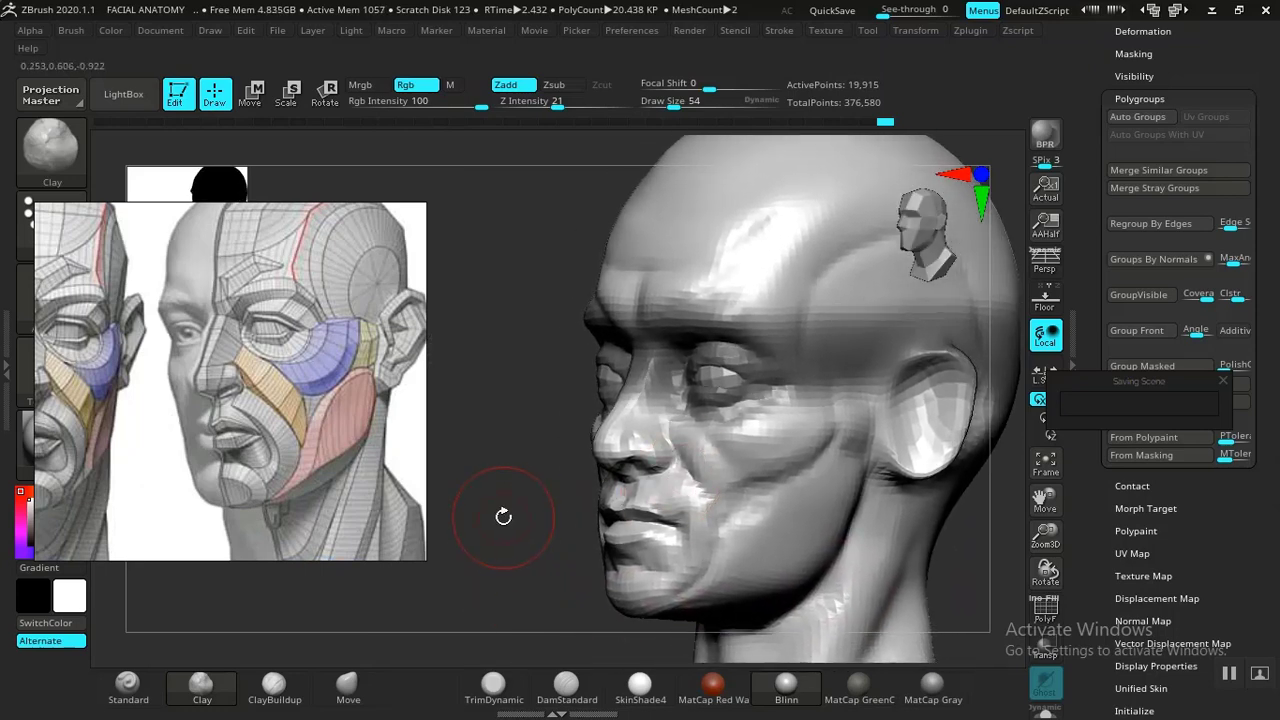
left_click_drag(500, 517, 540, 500)
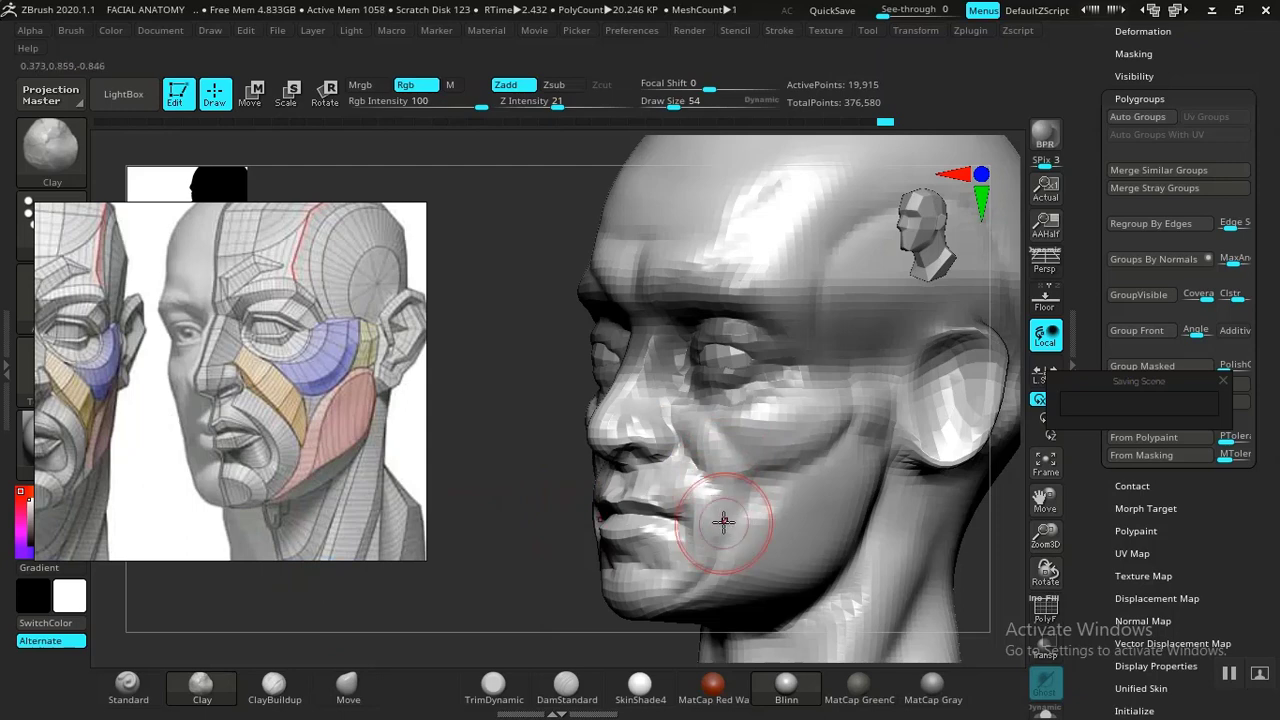
mouse_move(537, 586)
left_mouse_down()
mouse_move(449, 489)
mouse_move(546, 531)
mouse_move(543, 594)
mouse_move(615, 572)
left_mouse_up()
left_click_drag(835, 552, 790, 562)
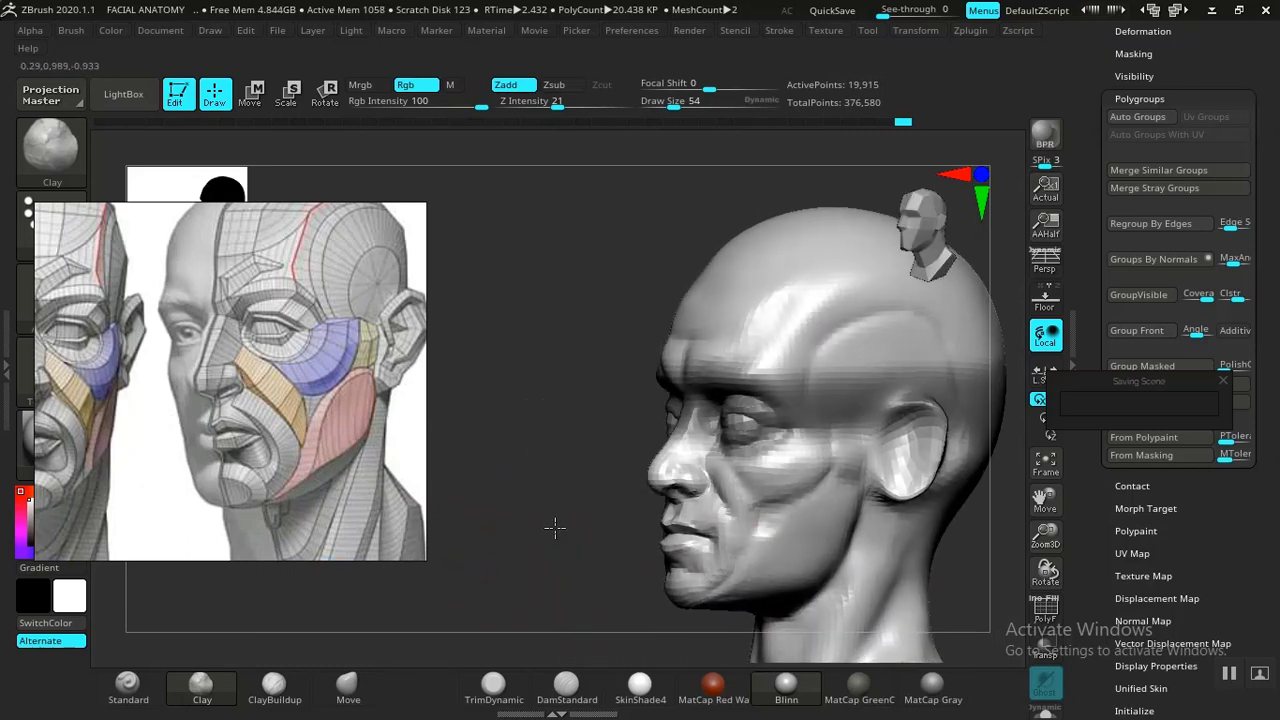
- Carve the transition between the earlobe and the rear jaw with DamStandard at draw size 54 and smooth it
mouse_move(557, 526)
left_mouse_down()
mouse_move(529, 520)
mouse_move(857, 588)
mouse_move(820, 554)
mouse_move(791, 491)
mouse_move(780, 500)
mouse_move(782, 464)
mouse_move(851, 603)
mouse_move(814, 543)
mouse_move(780, 540)
left_mouse_up()
mouse_move(957, 543)
left_mouse_down("alt")
mouse_move(830, 525)
mouse_move(891, 580)
mouse_move(906, 546)
mouse_move(857, 552)
left_mouse_up("alt")
left_click(567, 700)
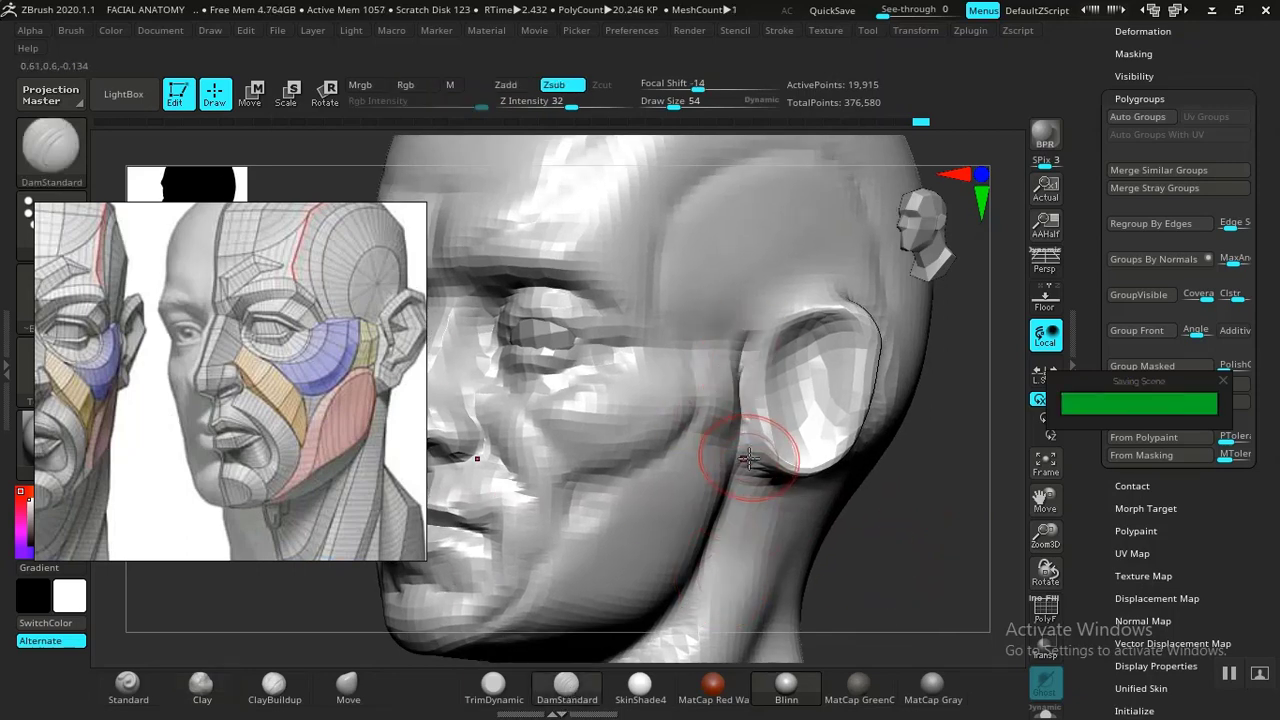
key("shift")
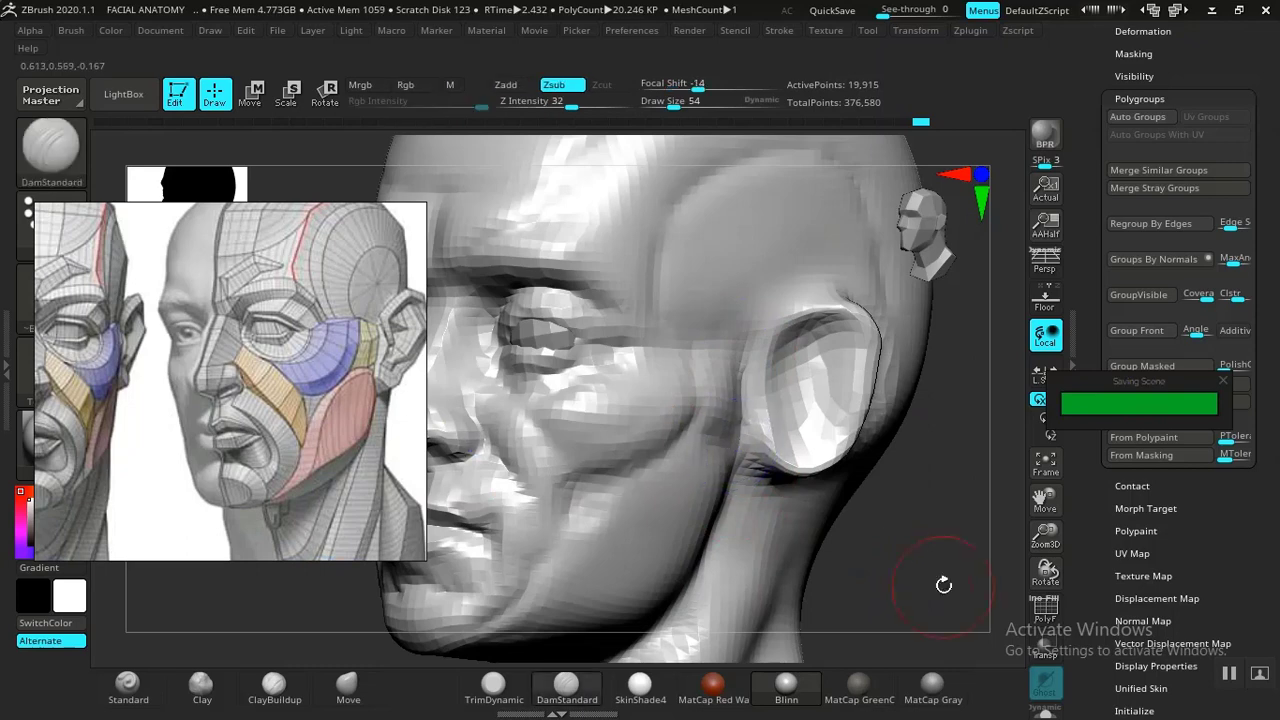
mouse_move(943, 586)
left_mouse_down()
mouse_move(894, 506)
mouse_move(903, 549)
mouse_move(886, 568)
mouse_move(908, 563)
mouse_move(743, 606)
left_mouse_up()
left_click(150, 688)
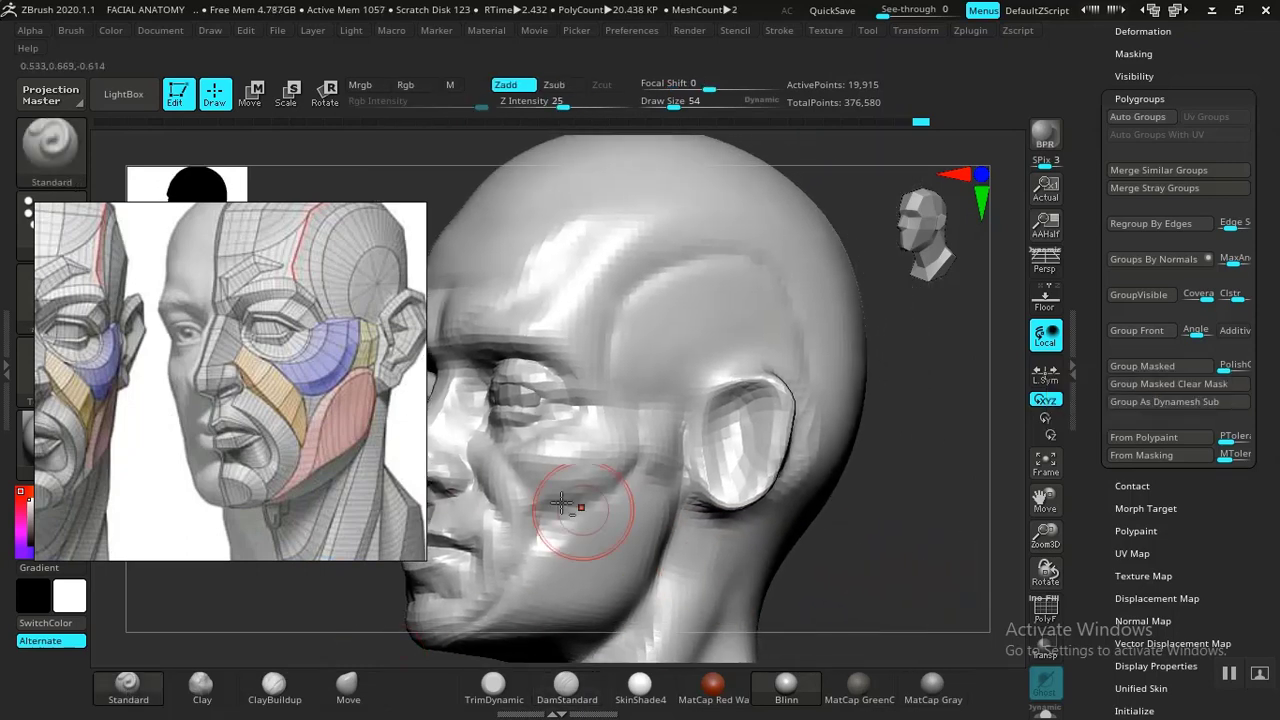
middle_click_drag(269, 443, 170, 457)
left_click_drag(831, 618, 803, 569)
key("ctrl+z")
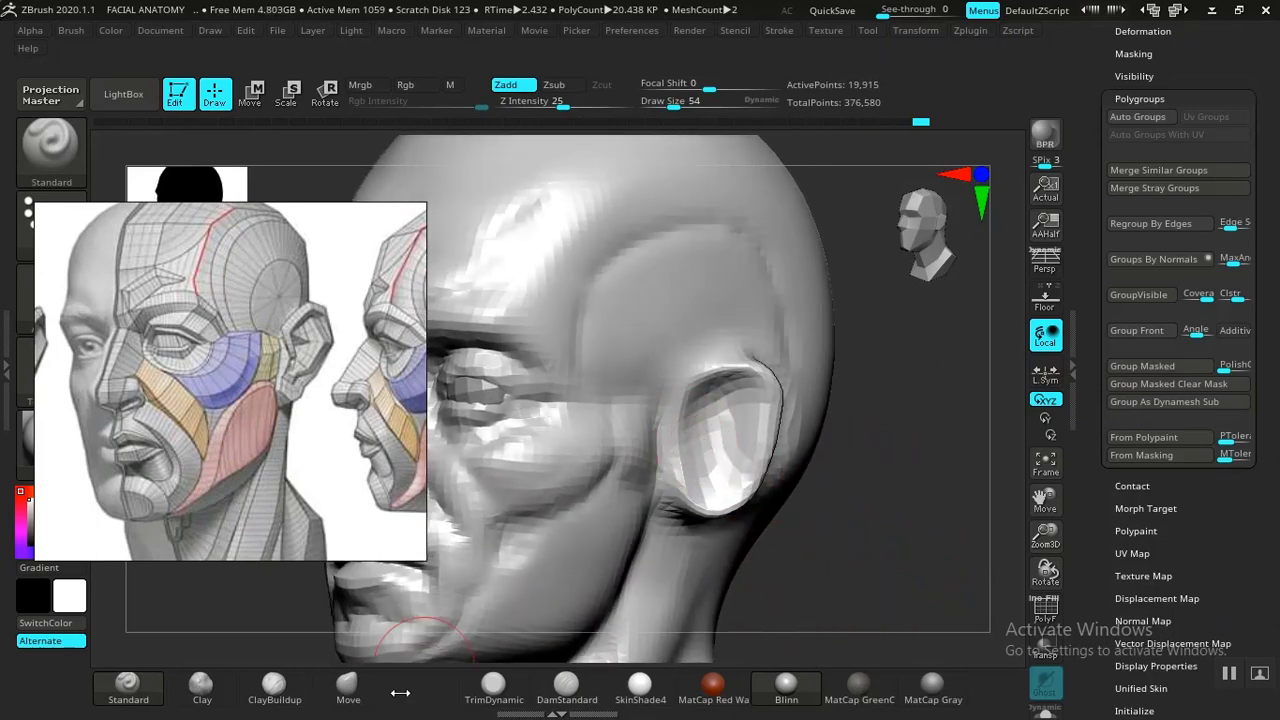
- Taper the earlobe and reshape the ear's upper front rim with the Move brush at draw size 54
left_click(347, 686)
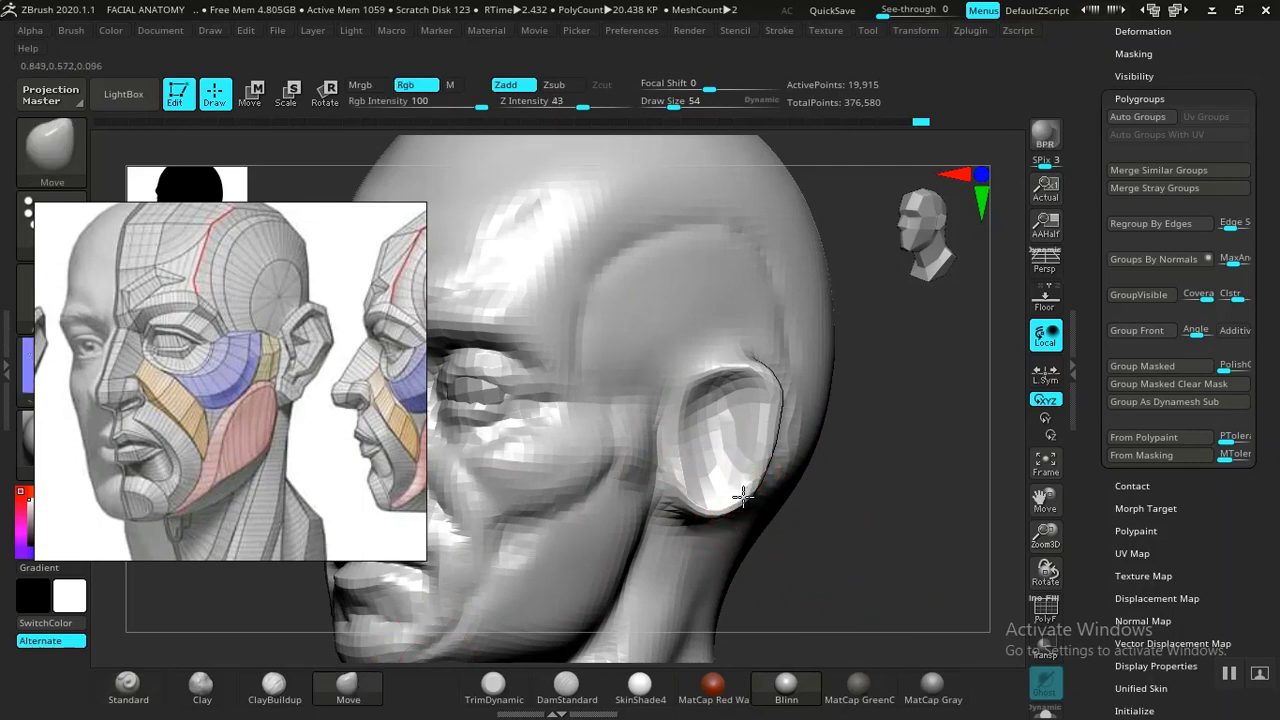
left_click_drag(743, 495, 700, 512)
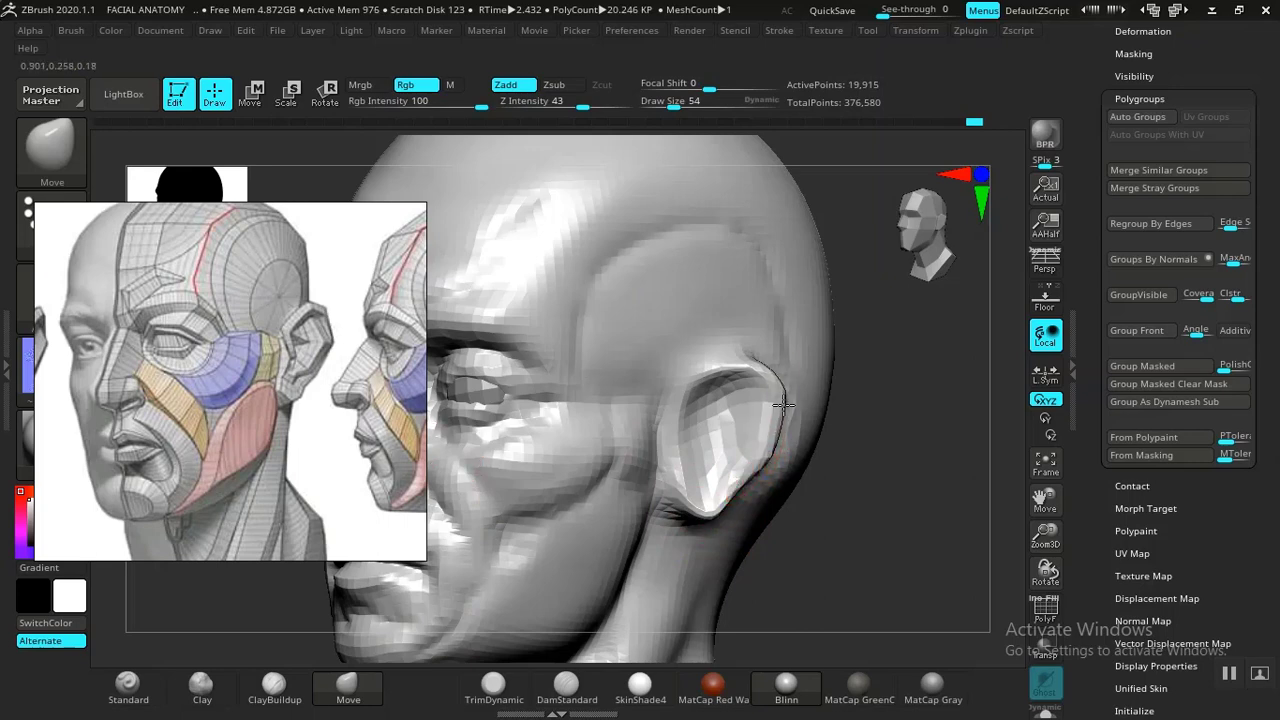
mouse_move(687, 379)
left_mouse_down()
mouse_move(695, 394)
mouse_move(748, 355)
left_mouse_up()
left_click_drag(678, 432, 677, 434)
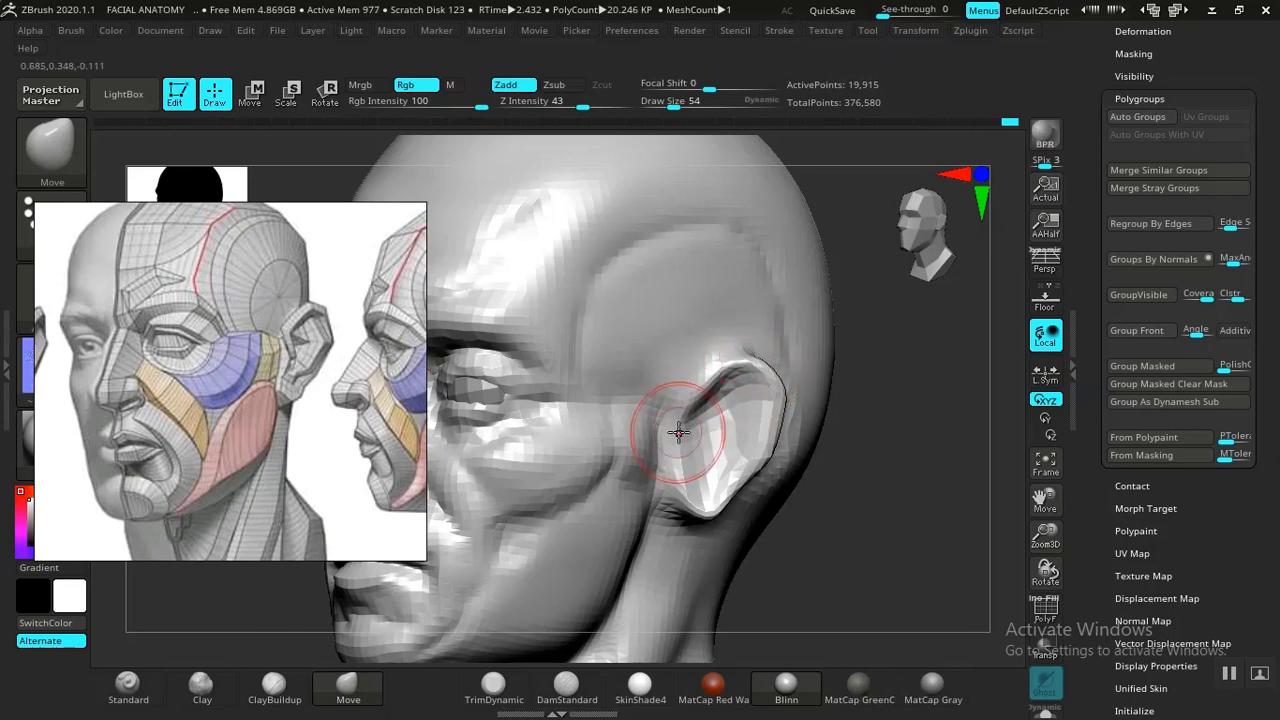
- Carve the upper front fold and front inner edge of the ear with DamStandard at draw size 54
left_click(567, 688)
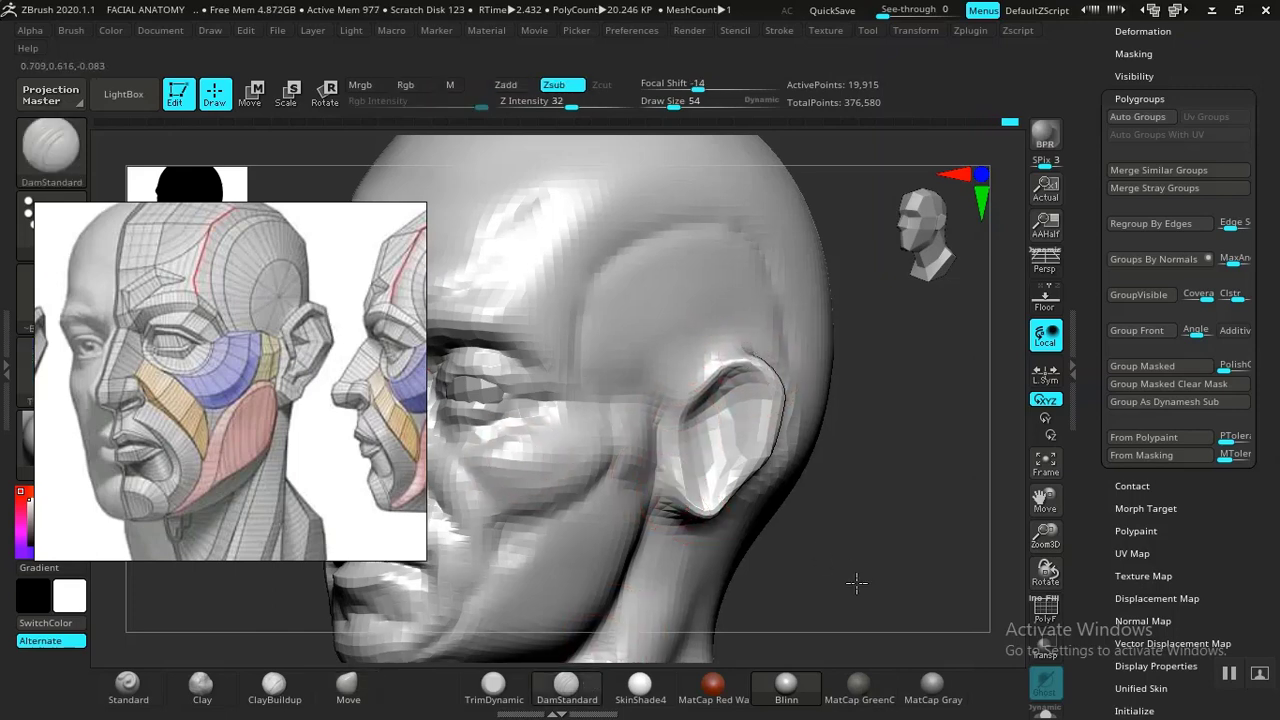
left_click_drag(854, 583, 856, 622, "alt")
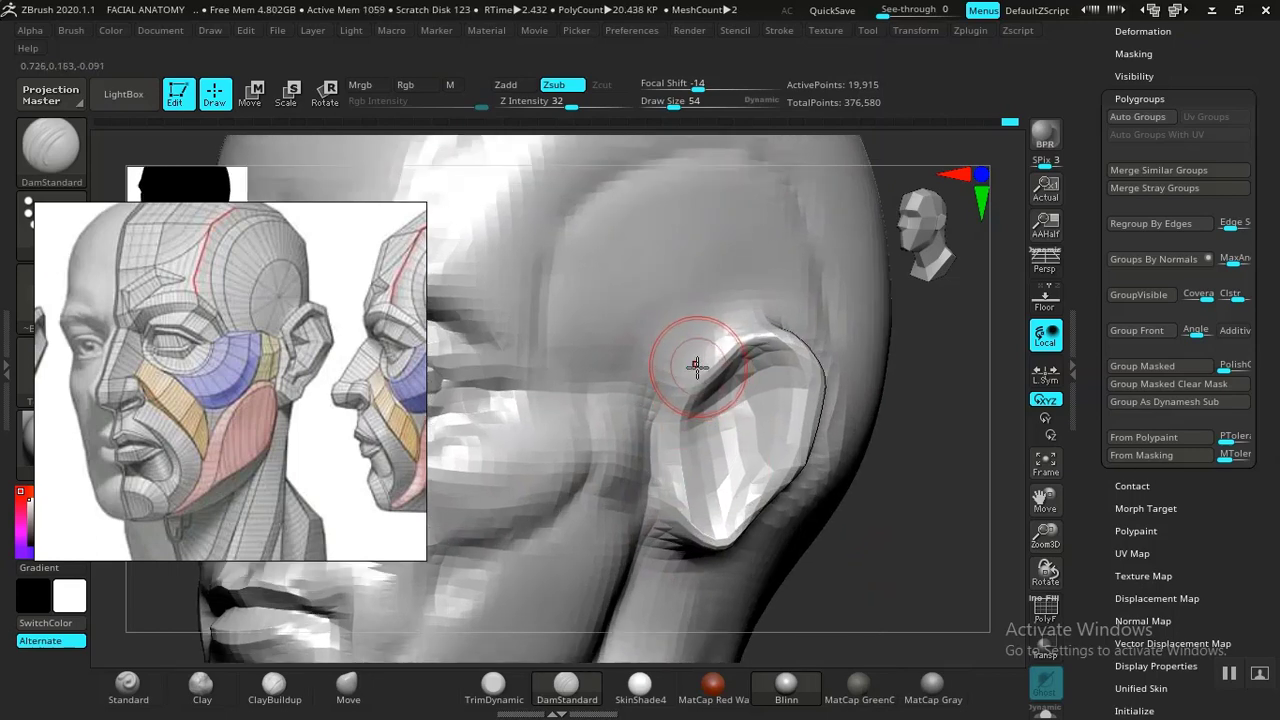
mouse_move(699, 372)
left_mouse_down()
mouse_move(667, 381)
mouse_move(757, 321)
mouse_move(701, 337)
mouse_move(670, 398)
left_mouse_up()
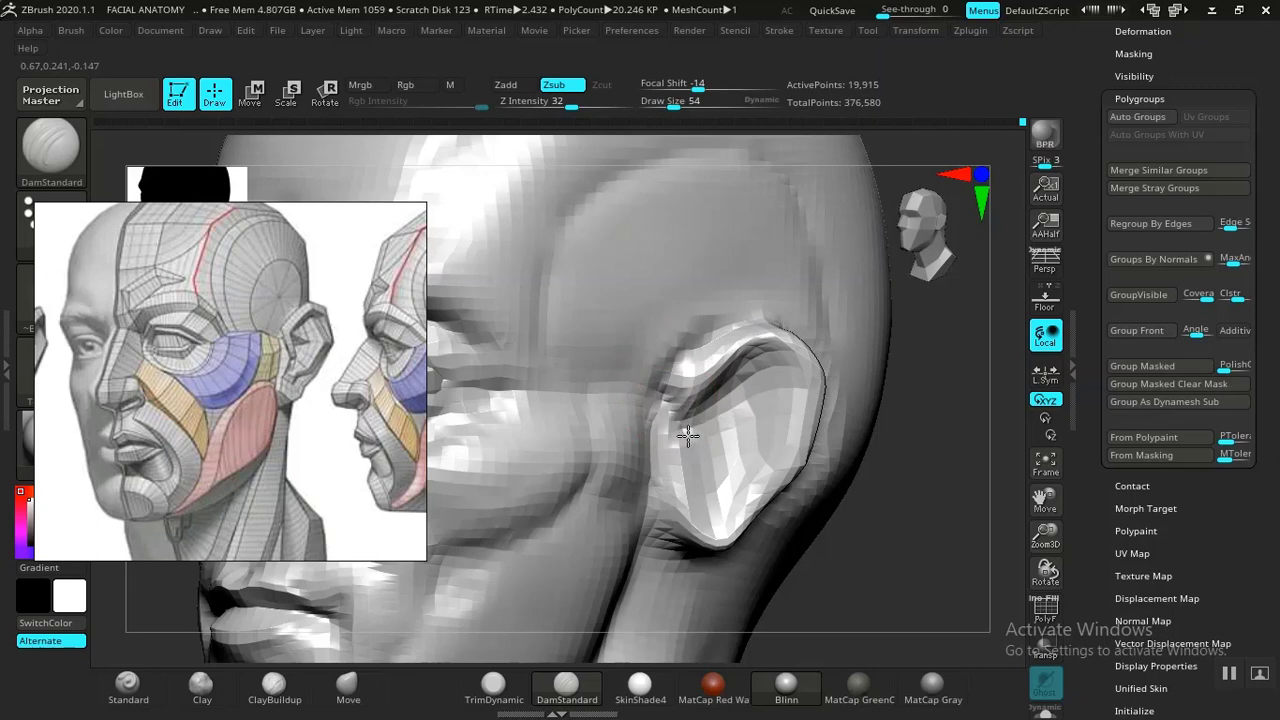
left_click_drag(695, 476, 693, 465)
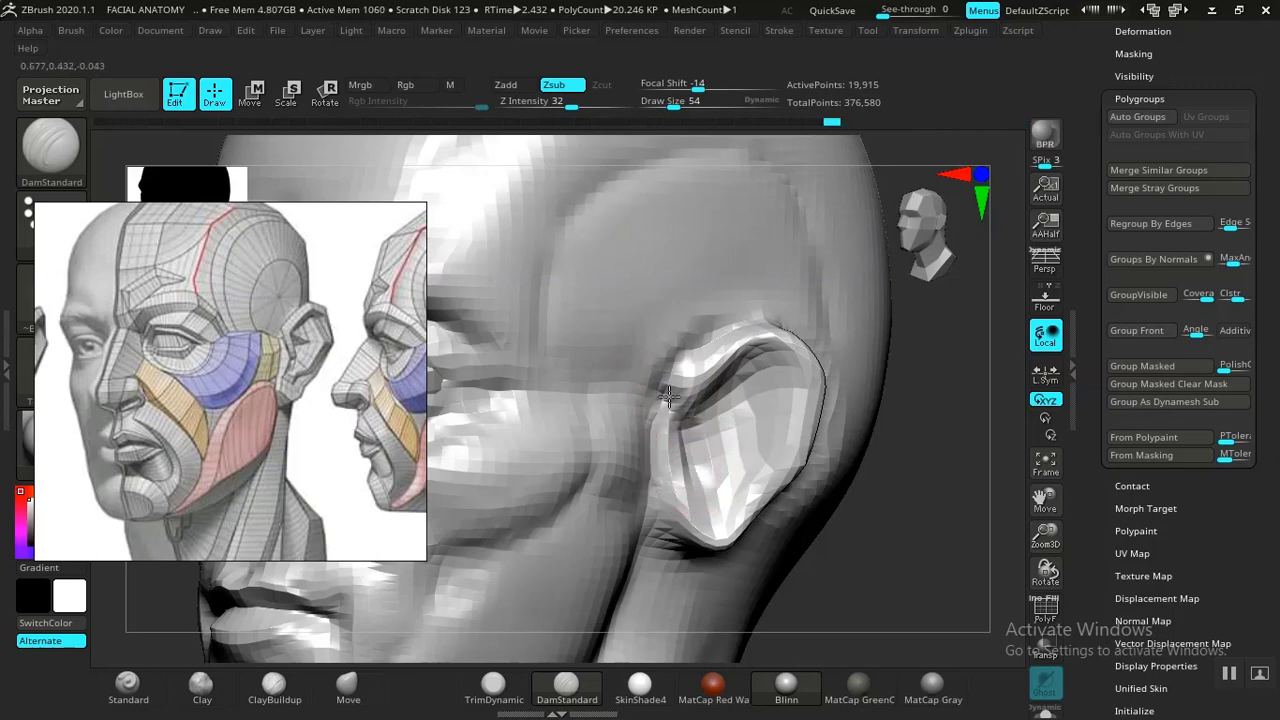
mouse_move(851, 600)
left_mouse_down()
mouse_move(931, 606)
mouse_move(917, 684)
left_mouse_up()
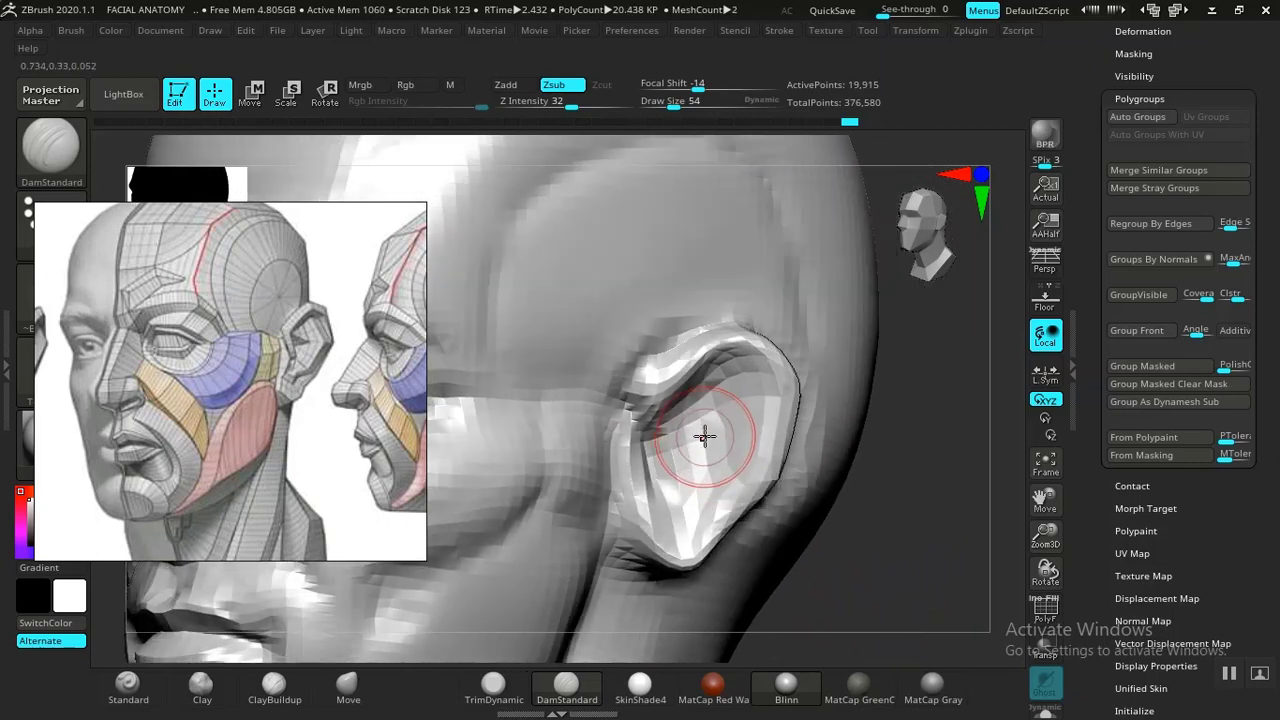
- Hollow the inside of the ear and build up its outer rim with Clay at draw size 54
left_click(201, 686)
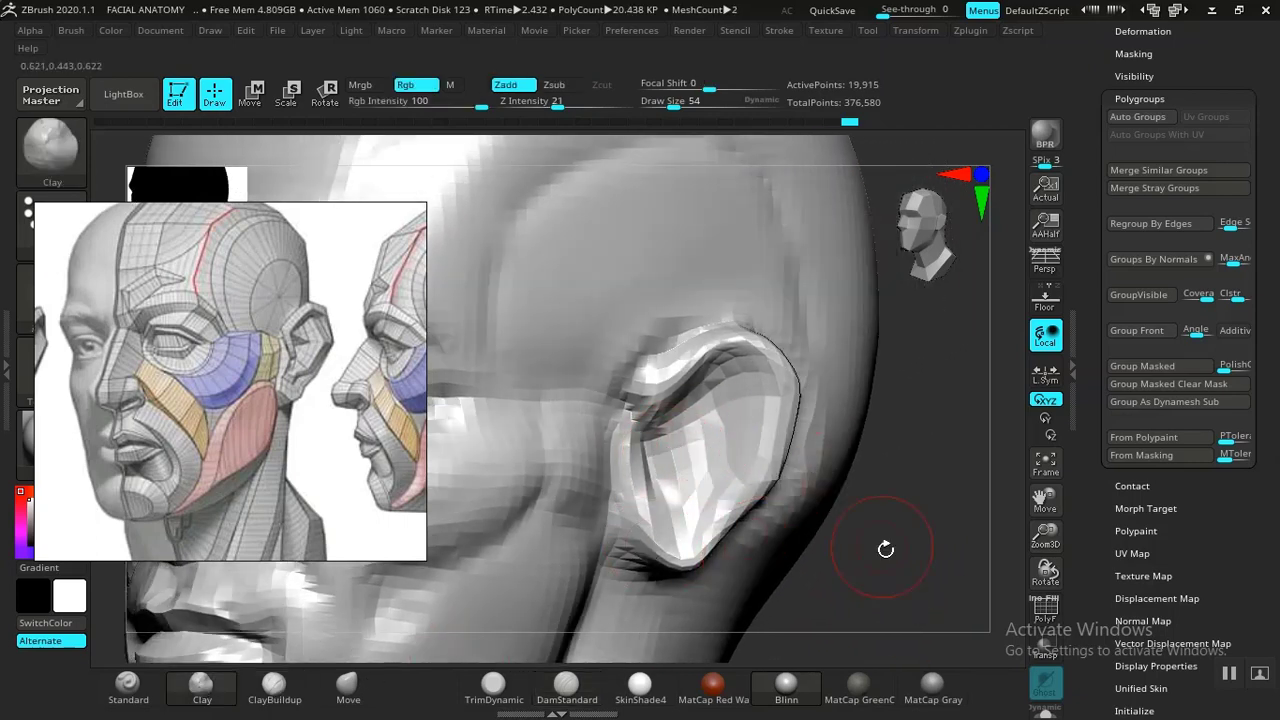
left_click_drag(889, 700, 704, 472)
key("ctrl")
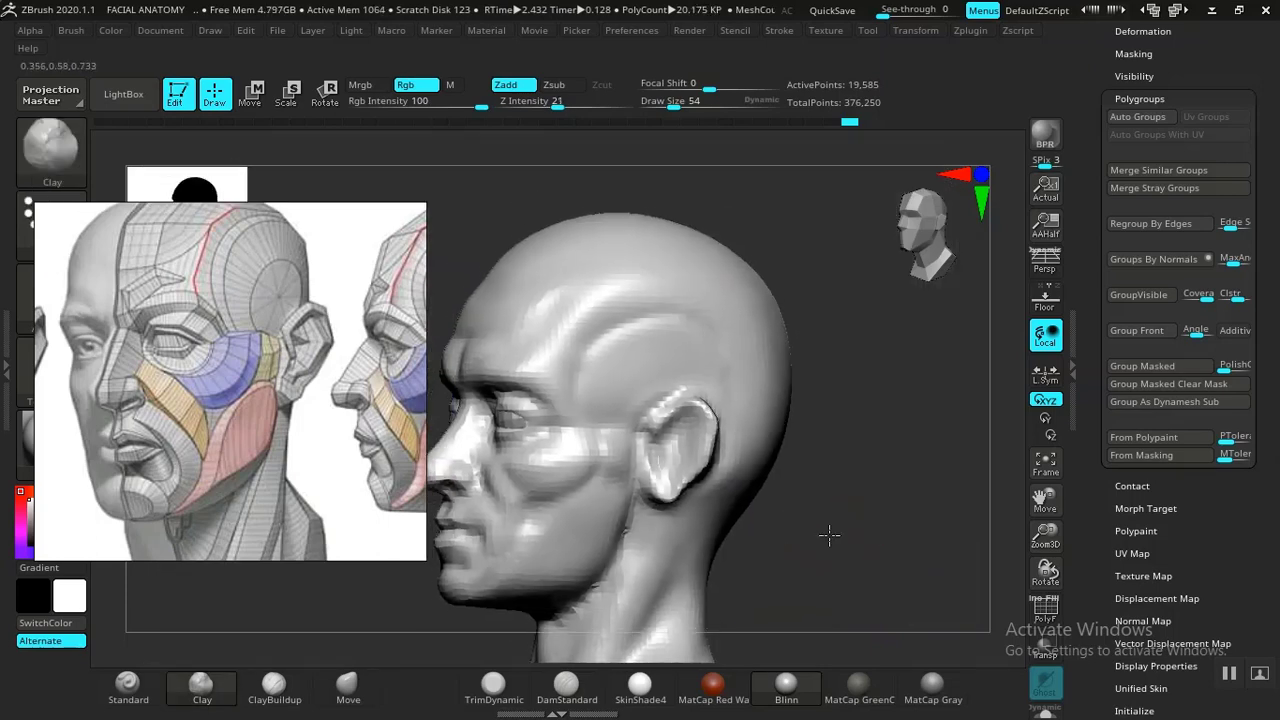
mouse_move(829, 534)
left_mouse_down()
mouse_move(877, 534)
mouse_move(845, 538)
left_mouse_up()
key("ctrl")
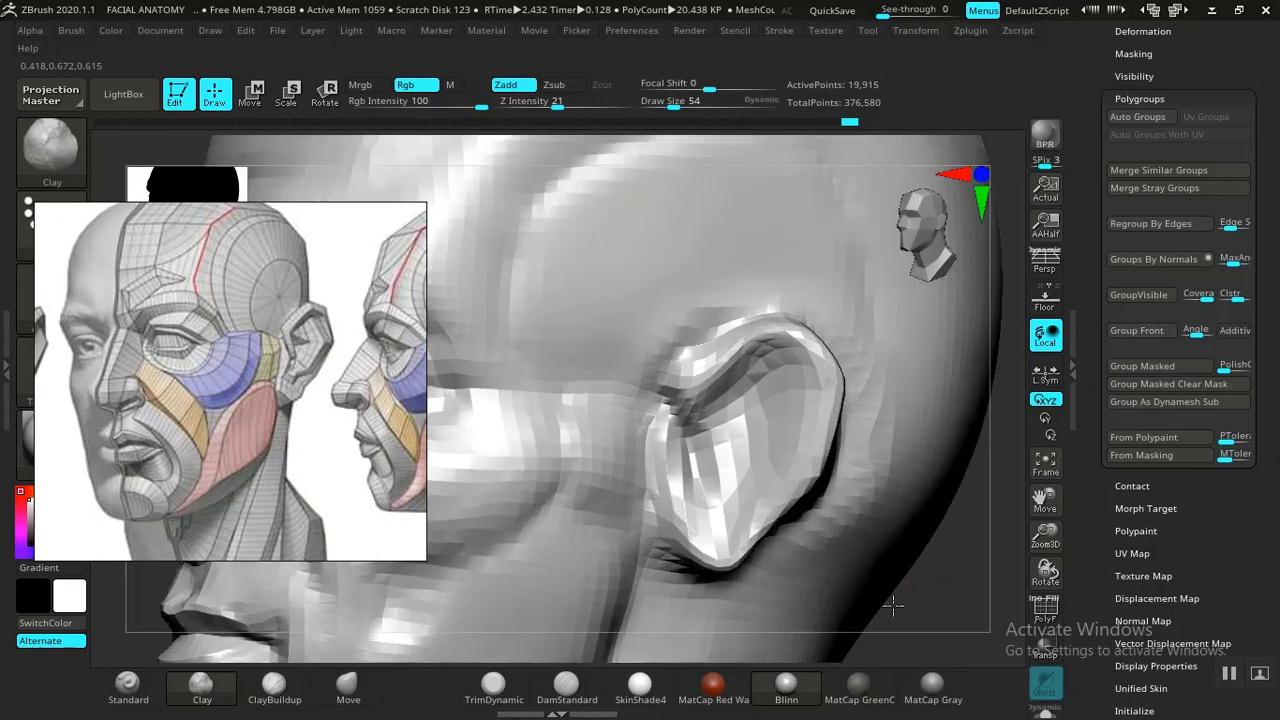
mouse_move(700, 456)
left_mouse_down("alt")
mouse_move(711, 452)
mouse_move(695, 450)
left_mouse_up("alt")
mouse_move(748, 394)
left_mouse_down("alt")
mouse_move(735, 382)
mouse_move(723, 391)
mouse_move(782, 364)
mouse_move(804, 389)
mouse_move(789, 396)
mouse_move(788, 467)
mouse_move(714, 531)
mouse_move(731, 533)
left_mouse_up("alt")
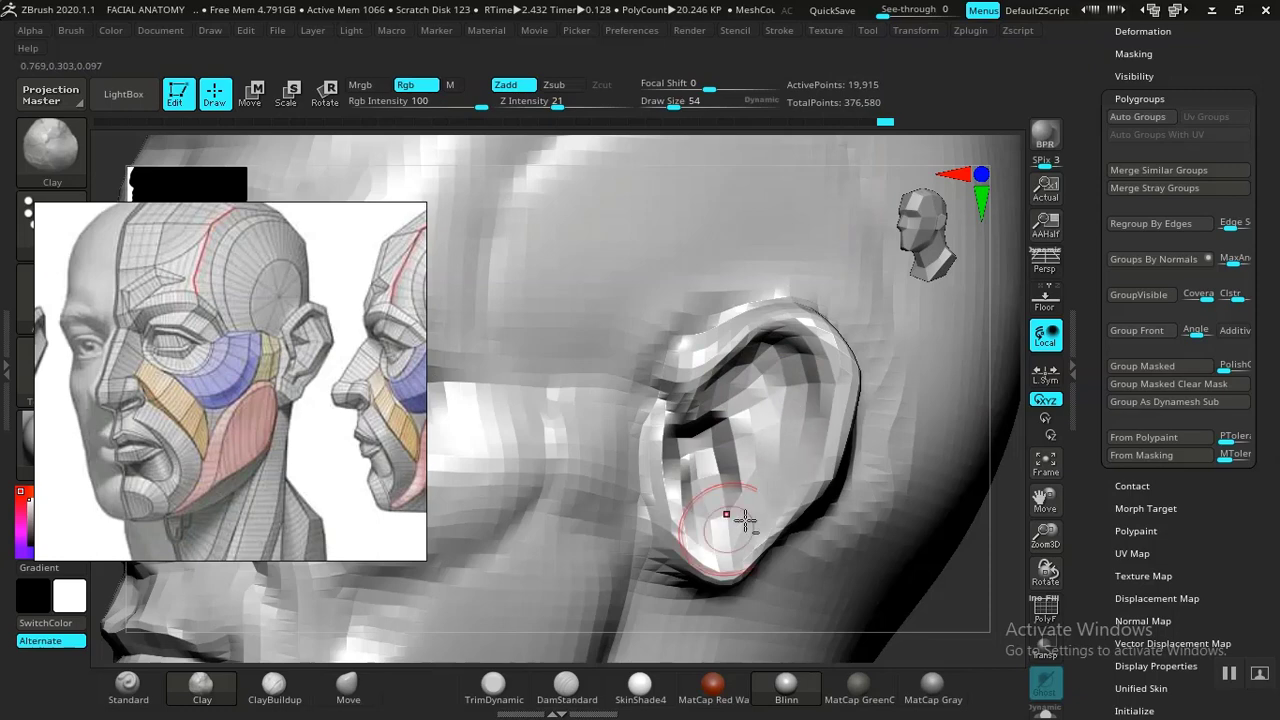
mouse_move(771, 324)
left_mouse_down()
mouse_move(832, 338)
mouse_move(826, 463)
mouse_move(733, 570)
left_mouse_up()
- Thicken the ear's rim and raise the inner ridge with the Standard brush at draw size 54
left_click(128, 685)
mouse_move(700, 357)
left_mouse_down()
mouse_move(804, 337)
mouse_move(850, 400)
mouse_move(832, 470)
mouse_move(725, 565)
mouse_move(672, 517)
left_mouse_up()
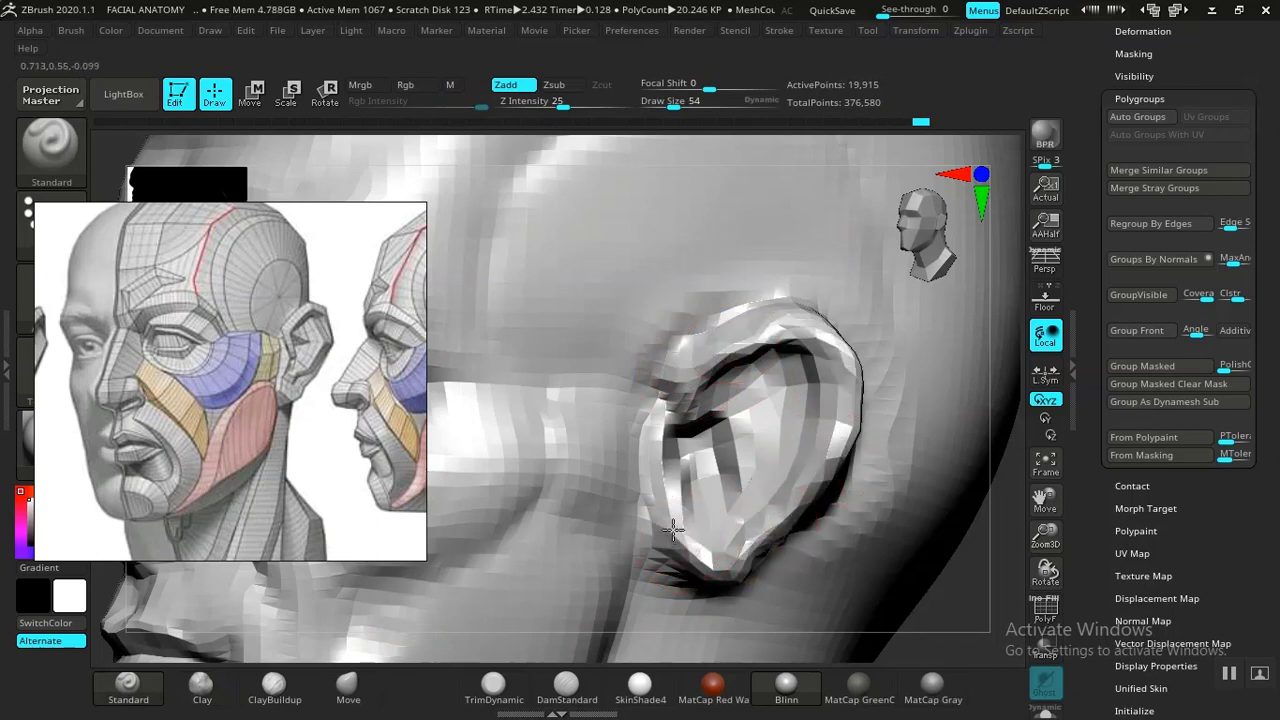
mouse_move(736, 466)
left_mouse_down()
mouse_move(777, 371)
mouse_move(797, 404)
mouse_move(790, 453)
left_mouse_up()
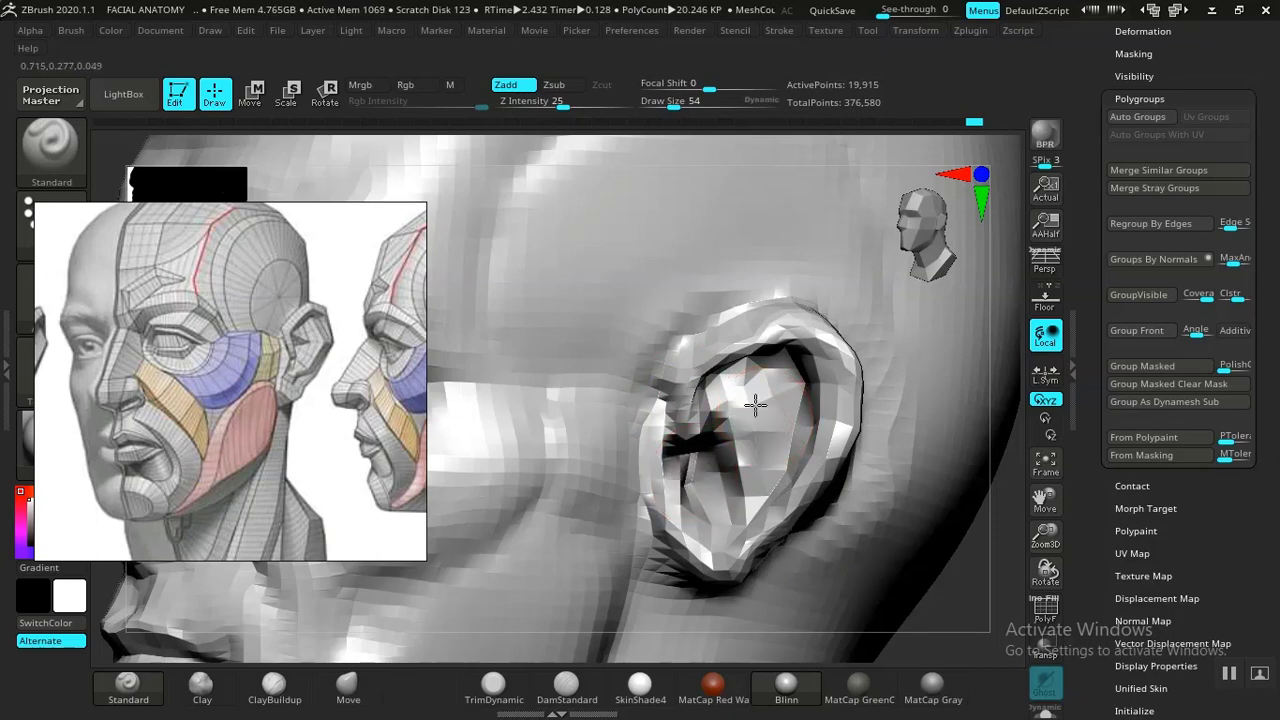
mouse_move(765, 390)
left_mouse_down()
mouse_move(770, 440)
mouse_move(770, 400)
mouse_move(741, 398)
left_mouse_up()
- Mask the whole ear with MaskLasso and invert the mask to isolate the ear for editing with the Move brush
key("f")
left_click_drag(812, 484, 357, 481)
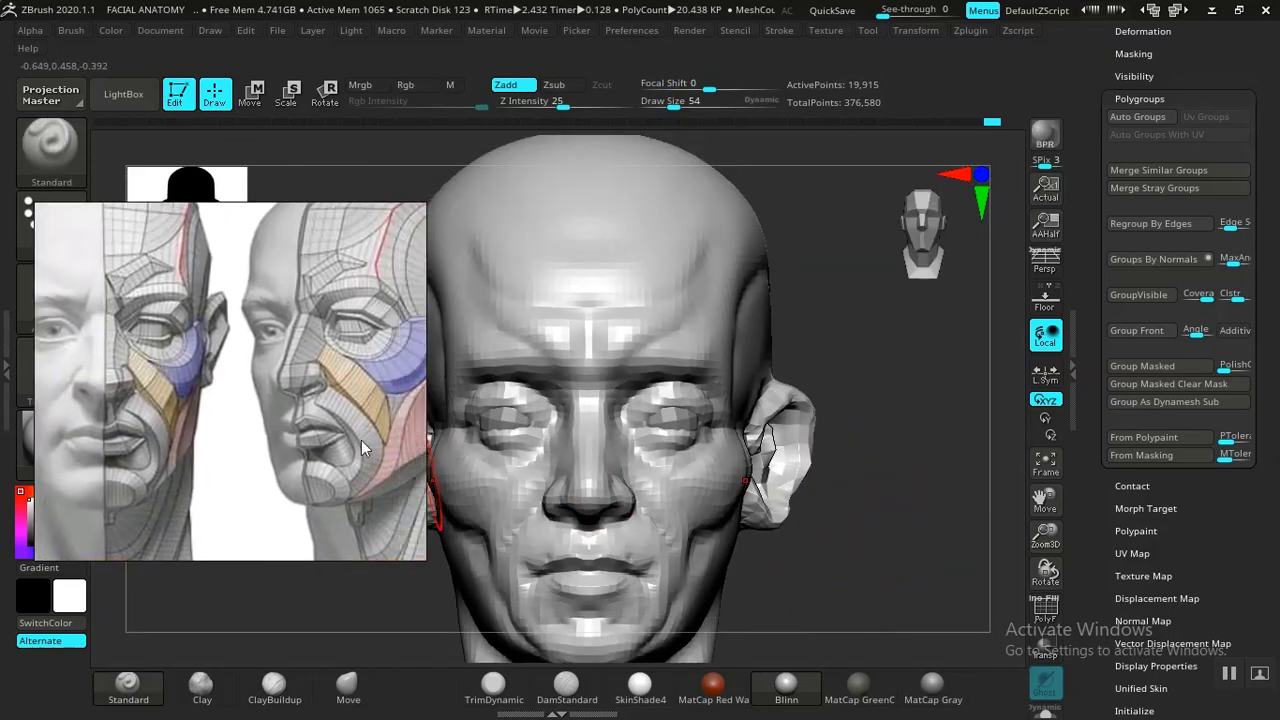
mouse_move(835, 488)
left_mouse_down()
mouse_move(857, 531)
mouse_move(857, 509)
mouse_move(771, 528)
left_mouse_up()
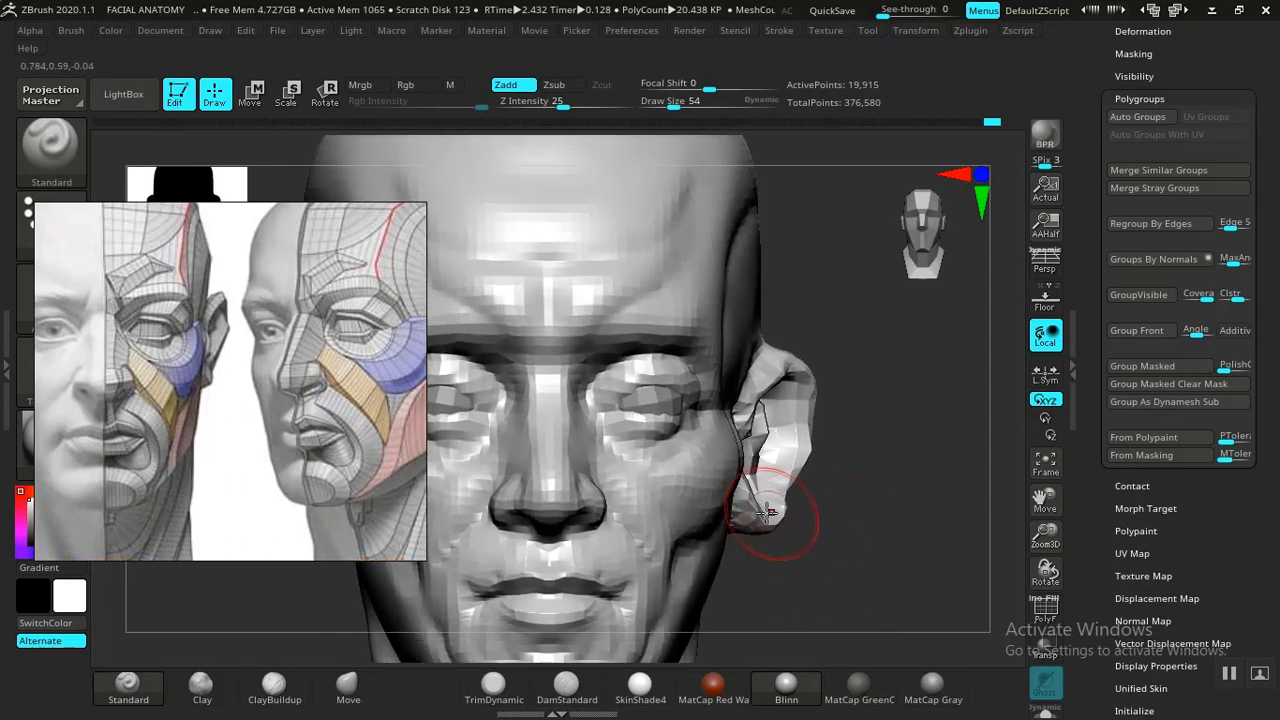
left_click(347, 685)
left_click_drag(900, 460, 718, 452)
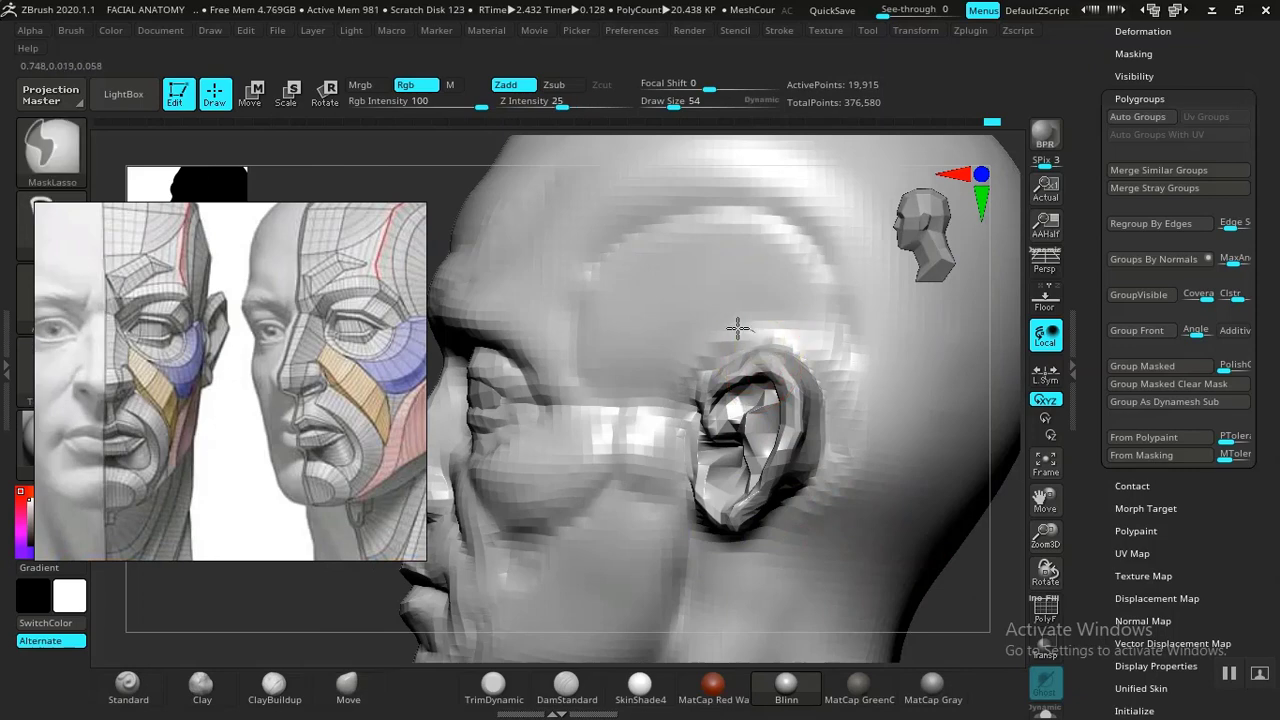
mouse_move(737, 329)
left_mouse_down("ctrl")
mouse_move(666, 413)
mouse_move(678, 494)
left_mouse_up("ctrl")
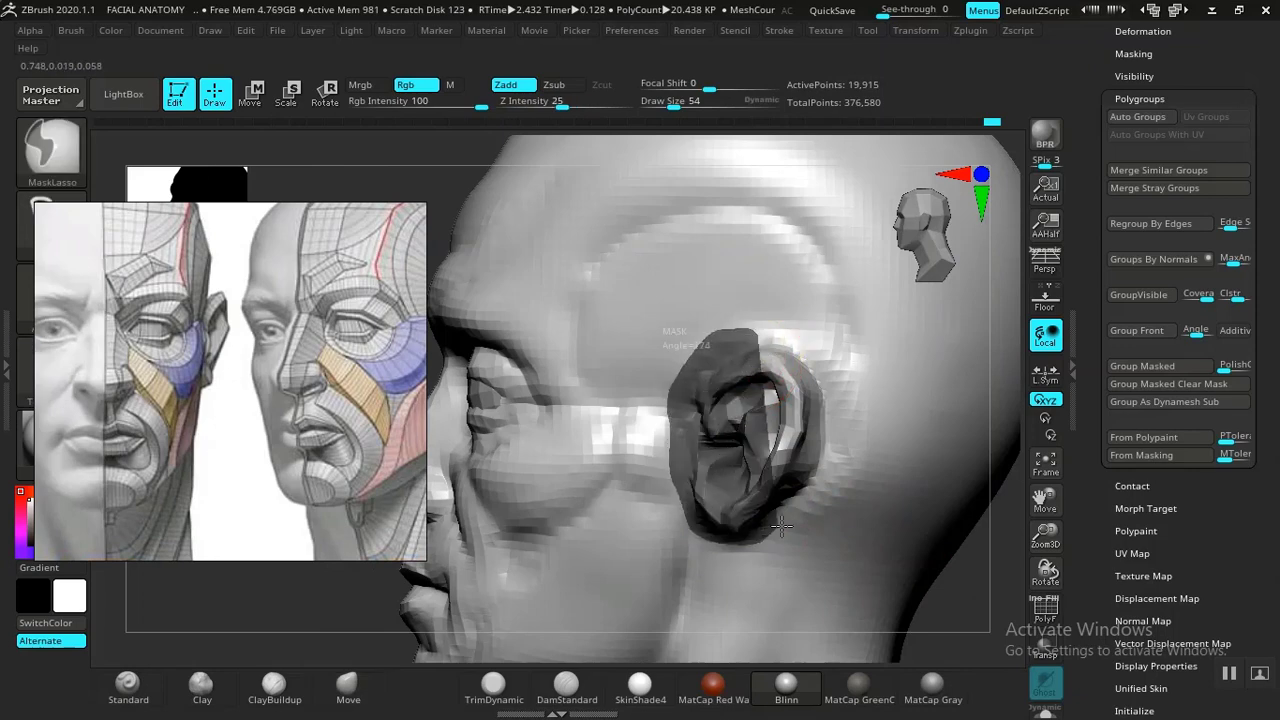
left_click_drag(833, 432, 766, 344, "ctrl")
mouse_move(955, 584)
left_mouse_down()
mouse_move(811, 449)
mouse_move(838, 533)
left_mouse_up()
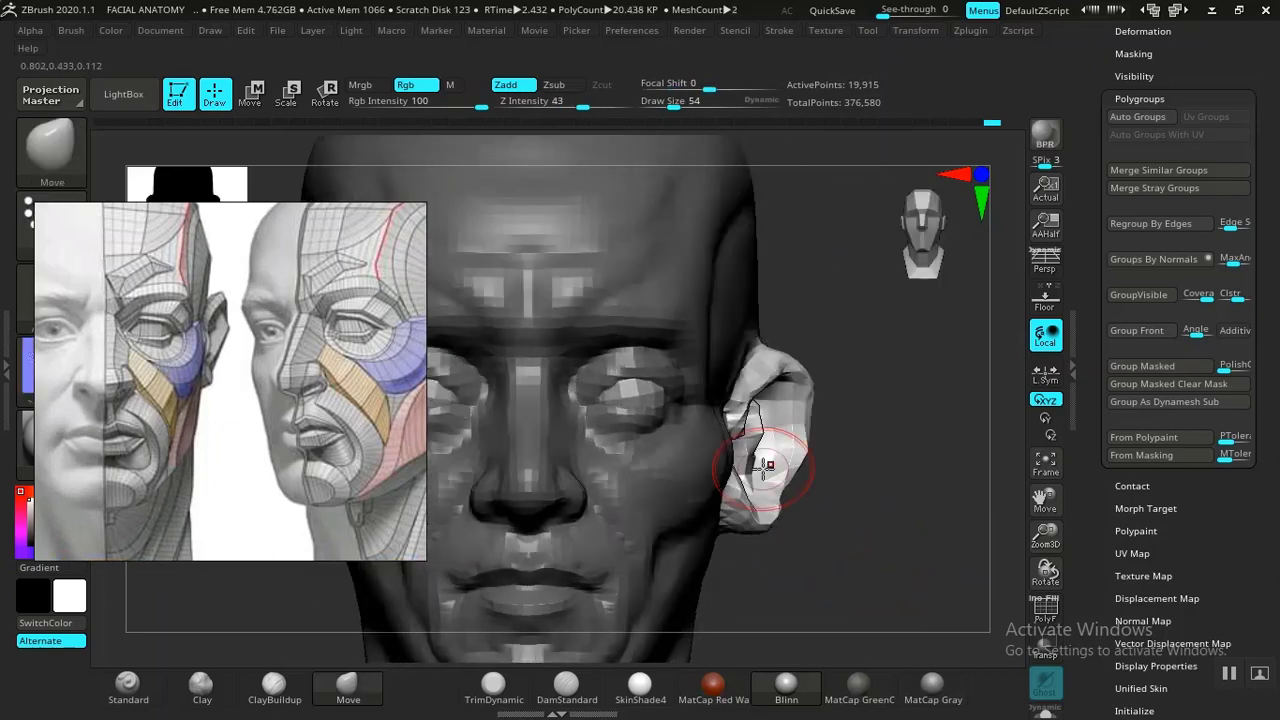
- Pull the lower and outer ear in toward the head with the Move brush, enlarging the draw size to 106
key("bracketright")
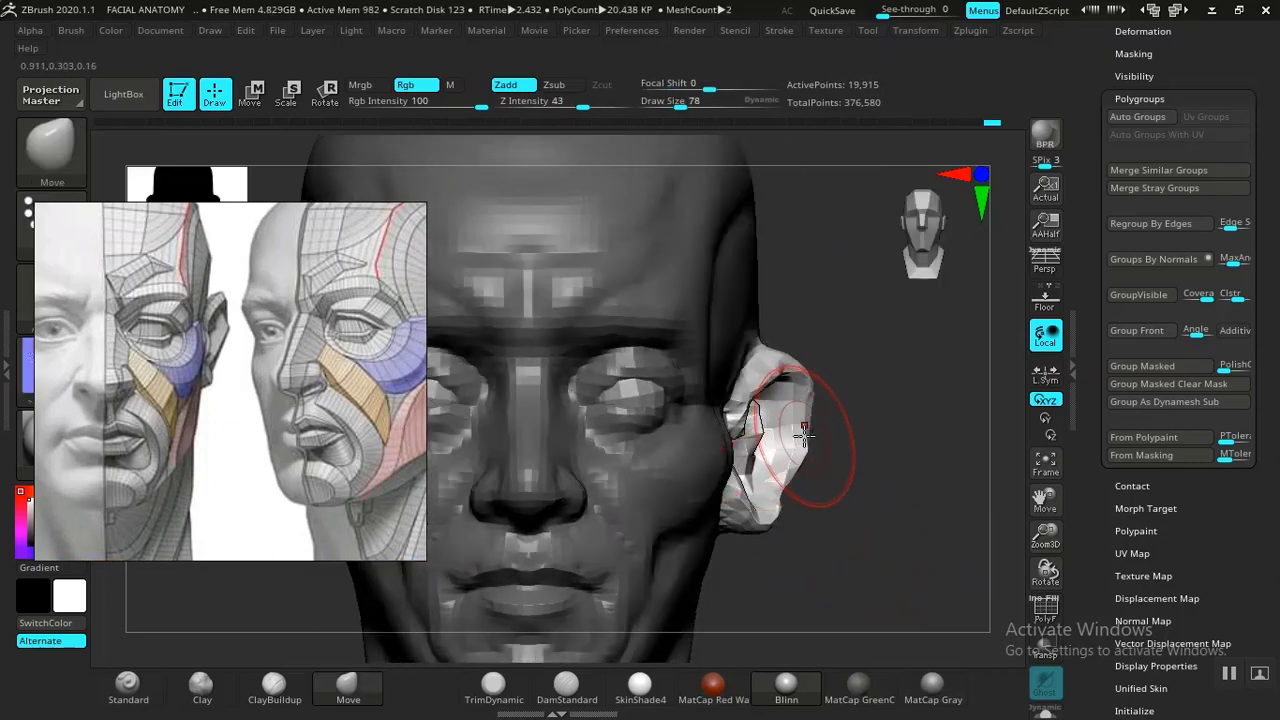
left_click_drag(806, 531, 878, 541)
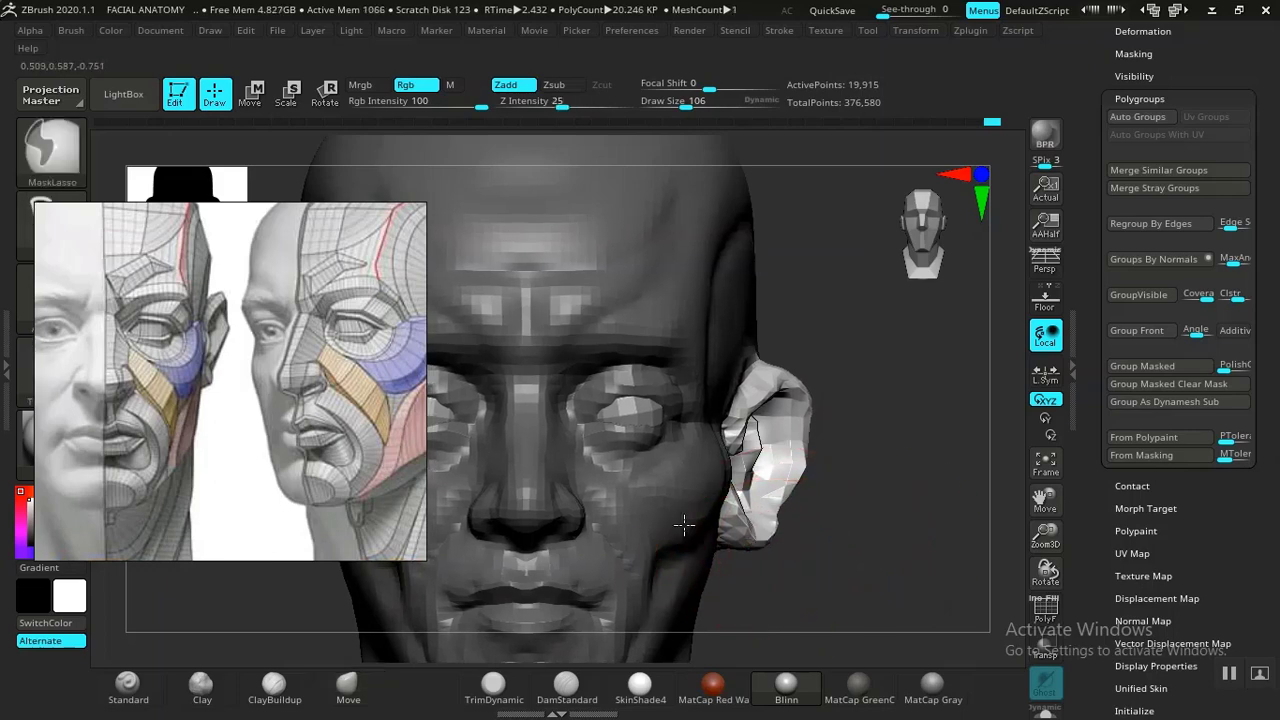
left_click_drag(762, 530, 746, 535)
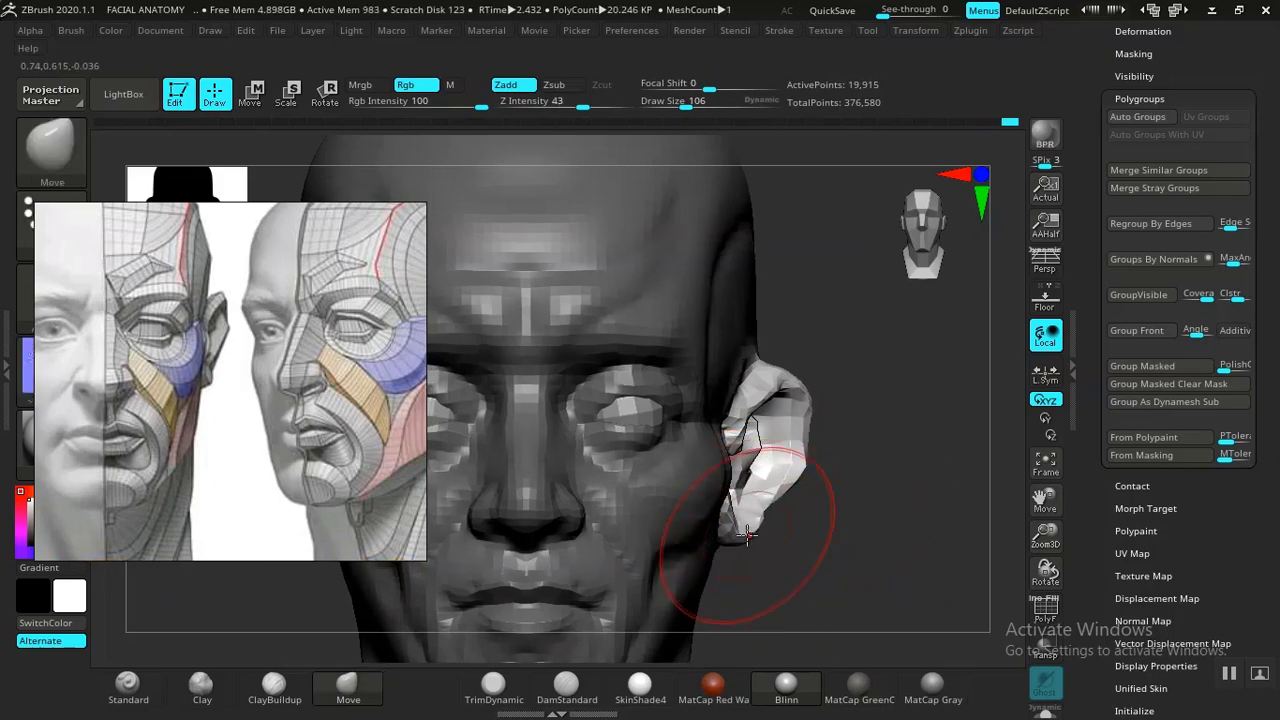
key("ctrl+z")
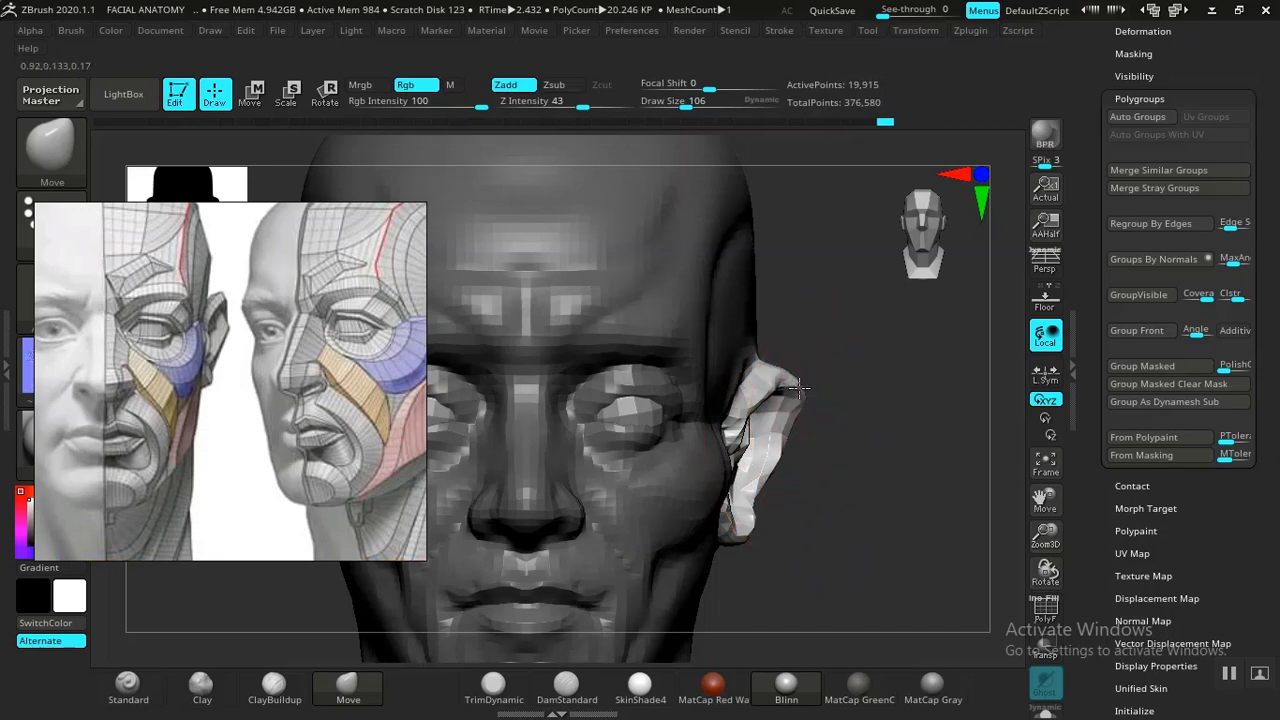
mouse_move(857, 451)
left_mouse_down()
mouse_move(857, 486)
mouse_move(857, 457)
mouse_move(778, 428)
left_mouse_up()
- Refine the front-view shape of the ear's upper tip and outer rim with the Move brush at draw size 54
key("bracketleft")
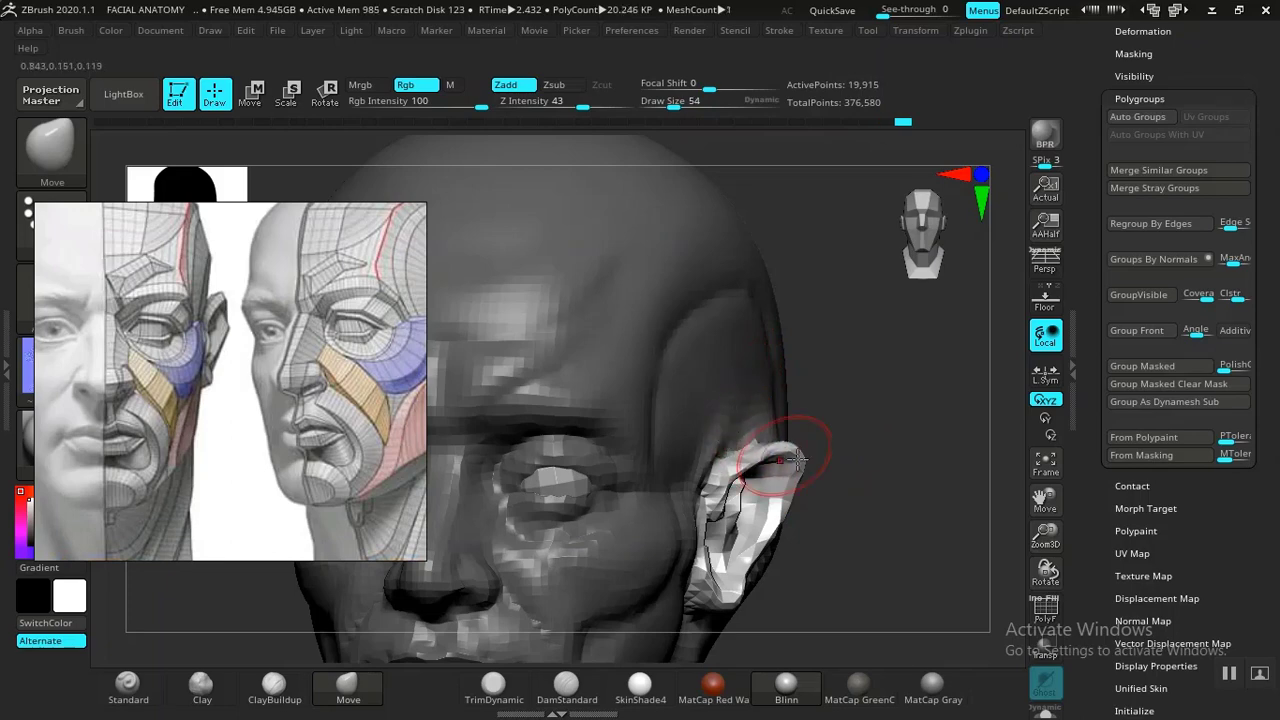
left_click_drag(797, 458, 857, 514)
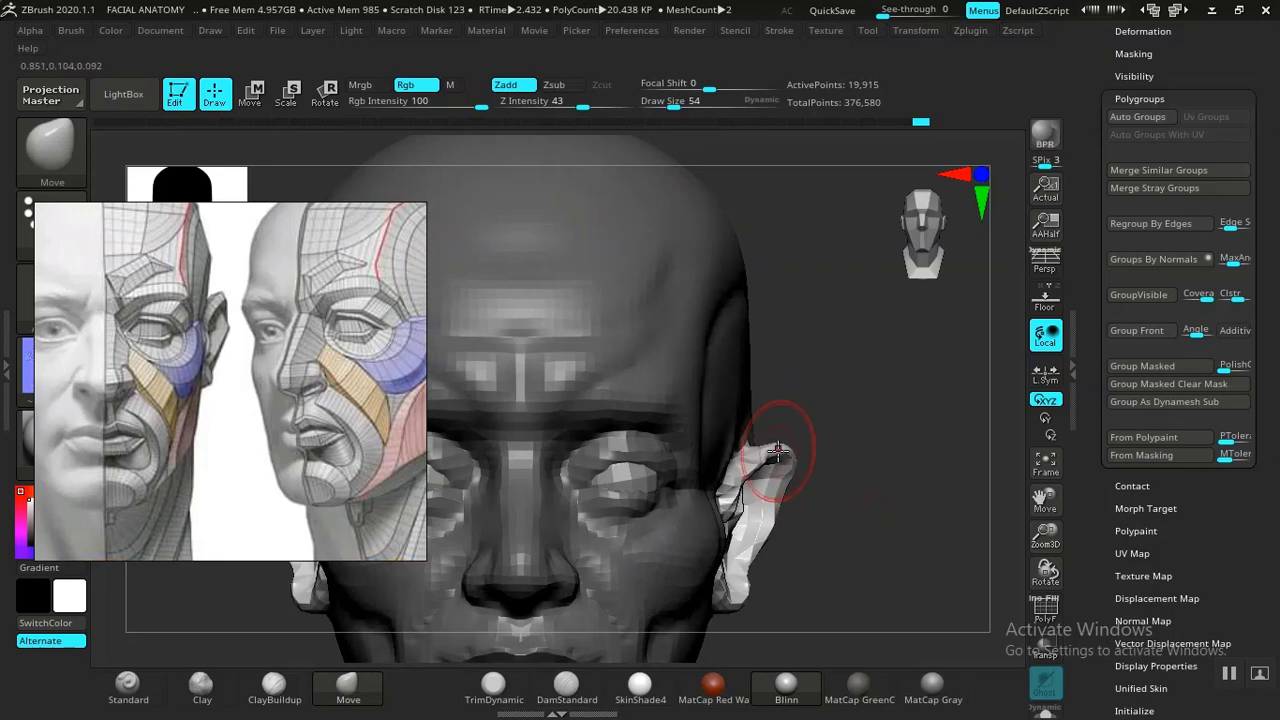
left_click_drag(775, 455, 778, 450)
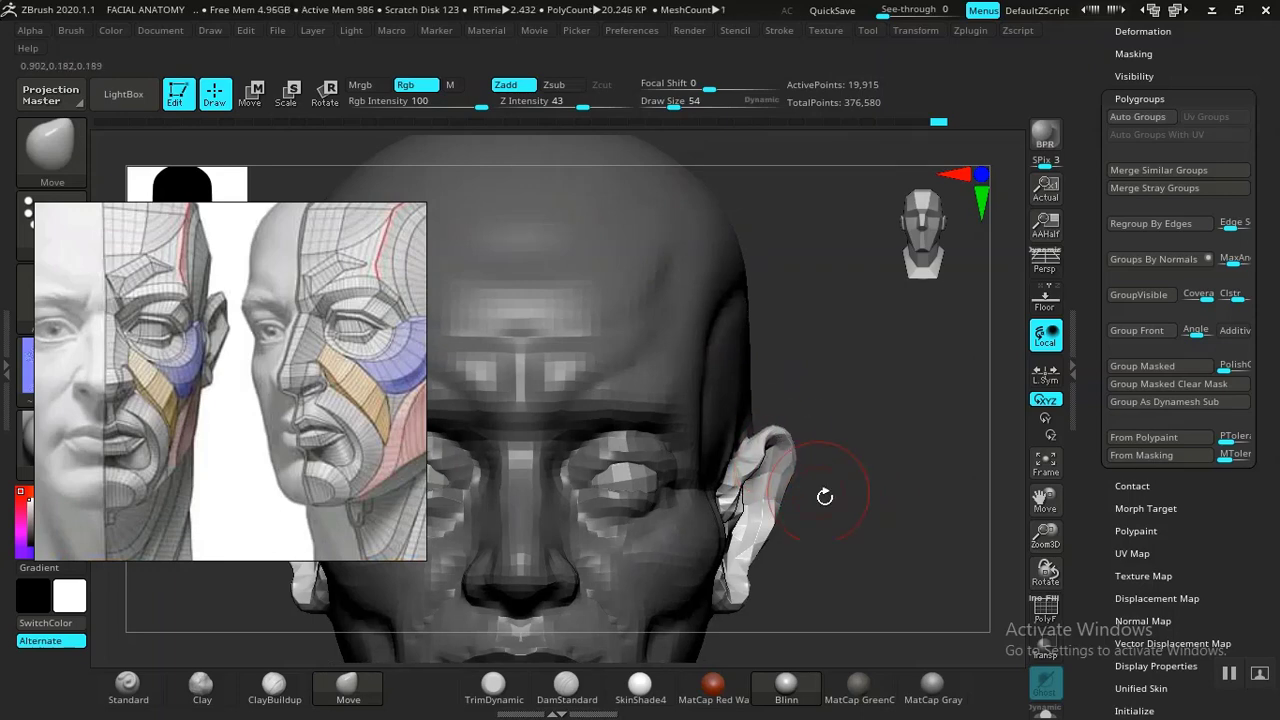
mouse_move(825, 497)
left_mouse_down()
mouse_move(848, 503)
mouse_move(832, 548)
mouse_move(811, 474)
mouse_move(829, 520)
left_mouse_up()
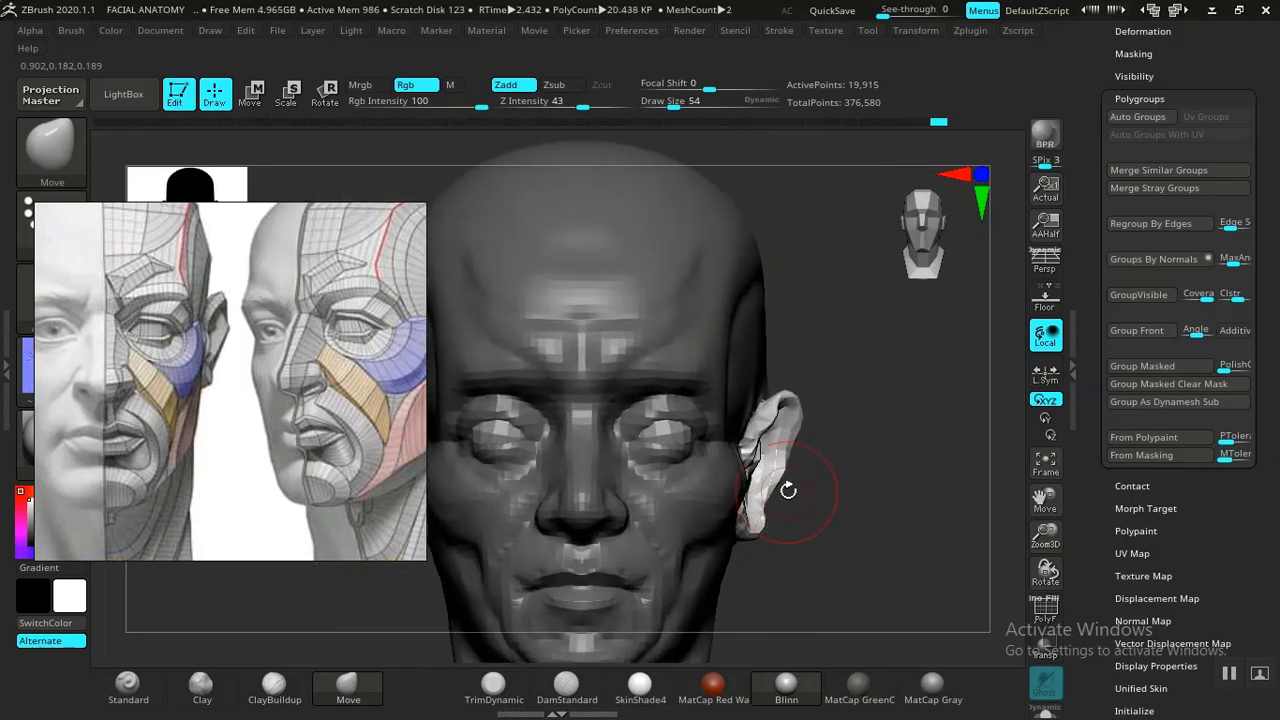
left_click_drag(786, 483, 786, 481)
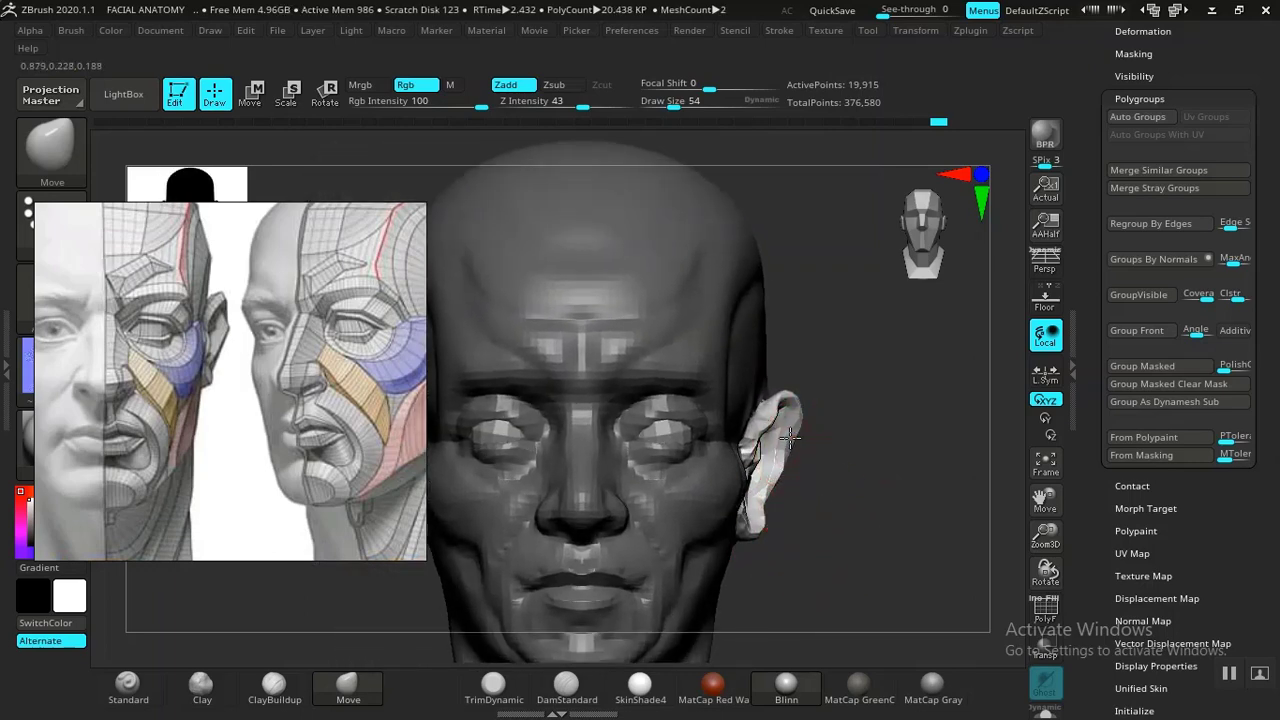
left_click_drag(788, 410, 796, 404)
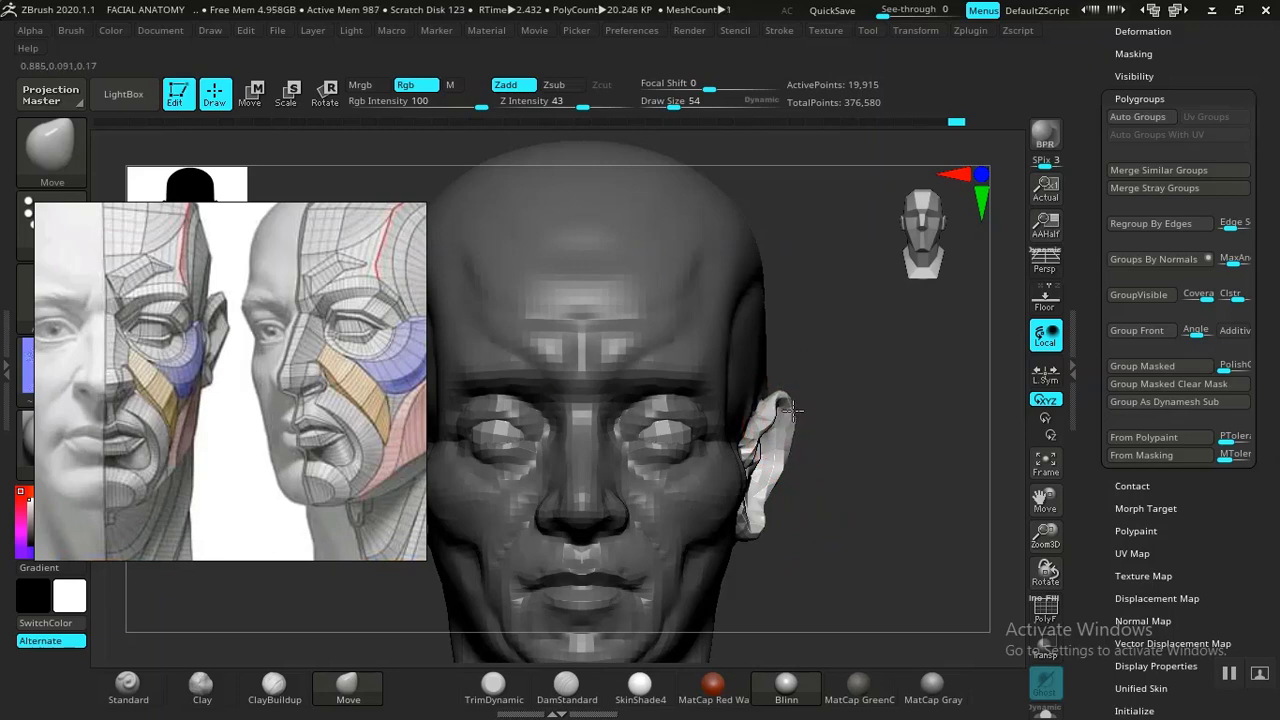
- Adjust the ear's upper rim and inner ridge from the side with the Move brush at draw size 54
key("f")
left_click_drag(809, 492, 931, 581, "alt")
scroll(190, 425, "up", 2)
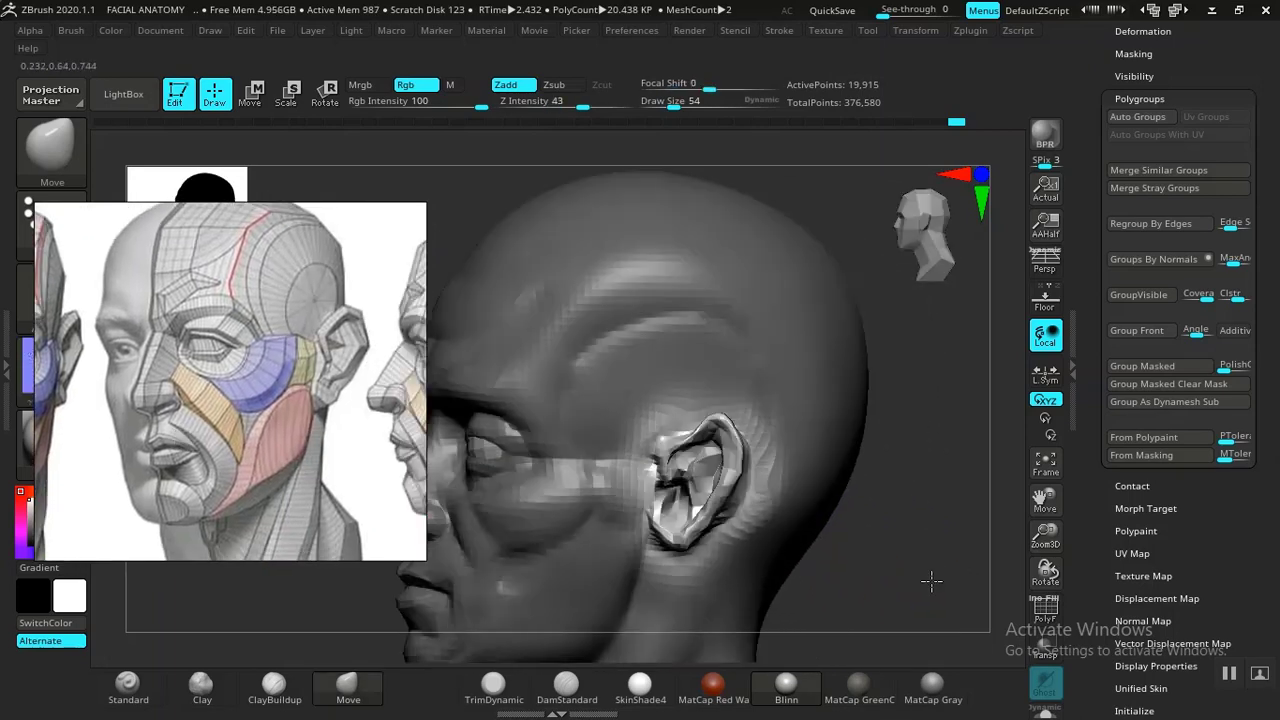
left_click_drag(889, 540, 712, 466)
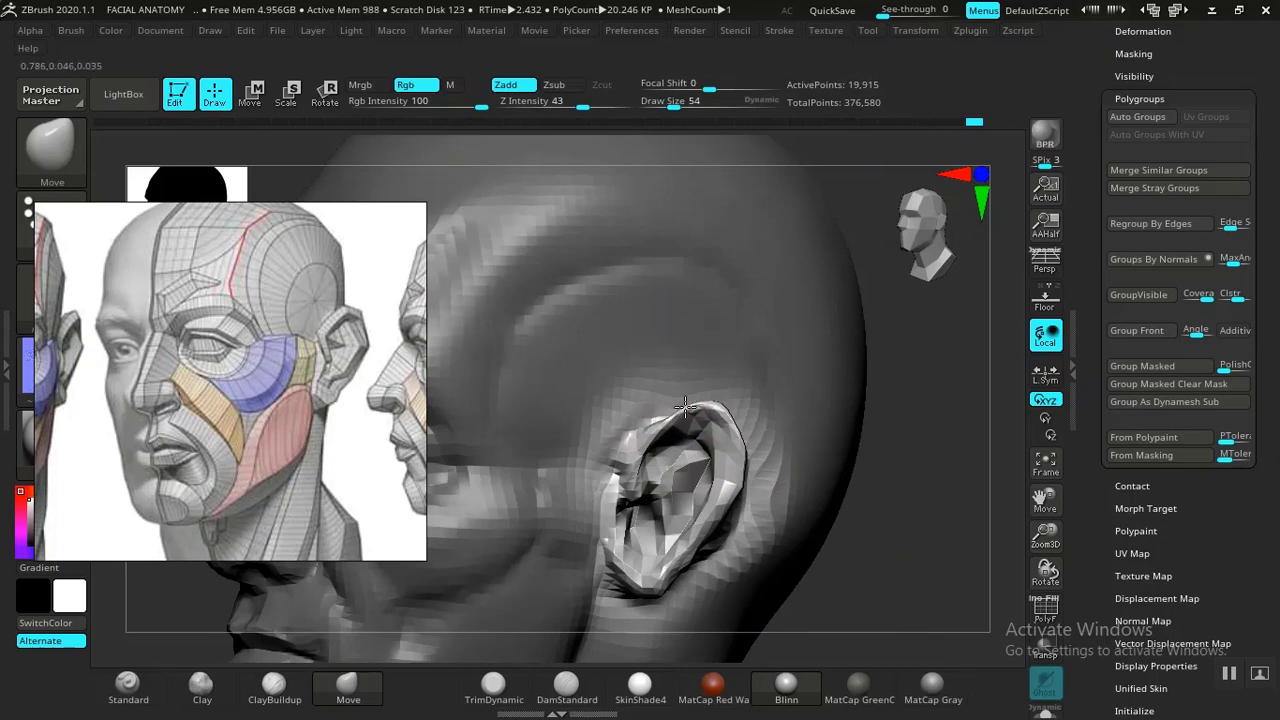
- Build up the ear's front rim and inner folds with the Clay brush at draw size 54
left_click_drag(909, 576, 785, 566)
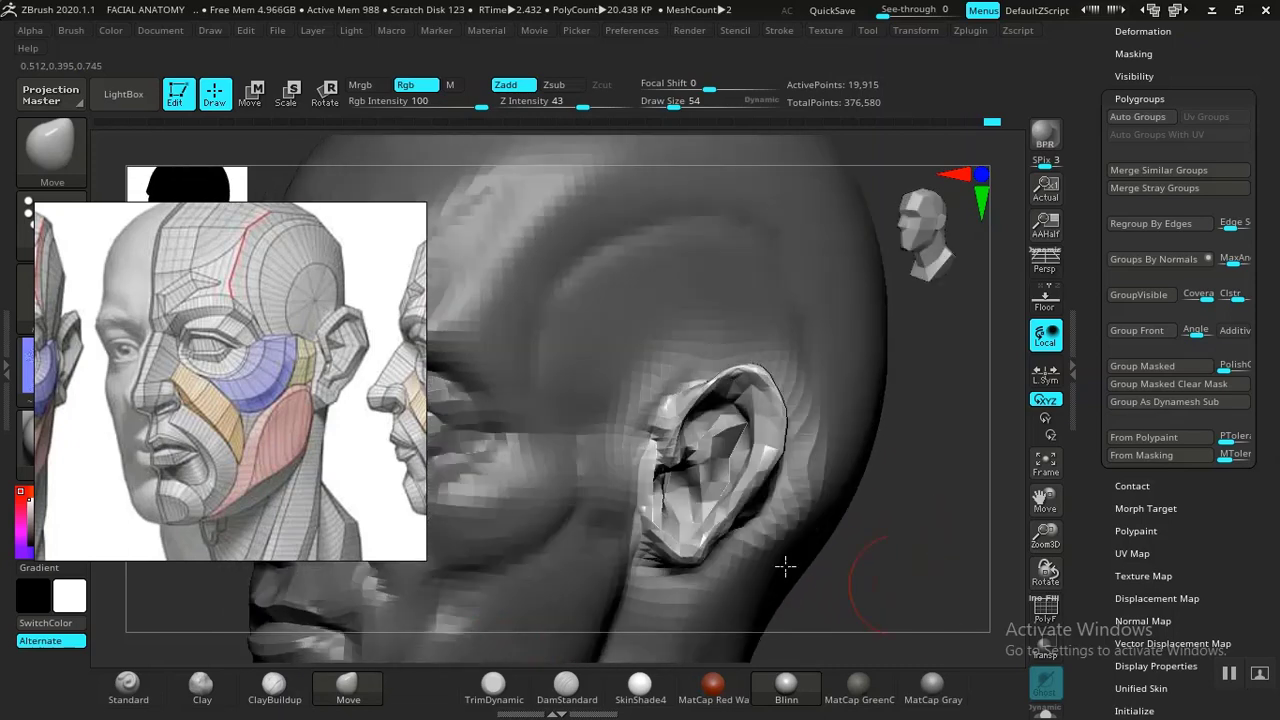
left_click(202, 688)
mouse_move(905, 580)
left_mouse_down()
mouse_move(923, 591)
mouse_move(914, 551)
mouse_move(900, 555)
left_mouse_up()
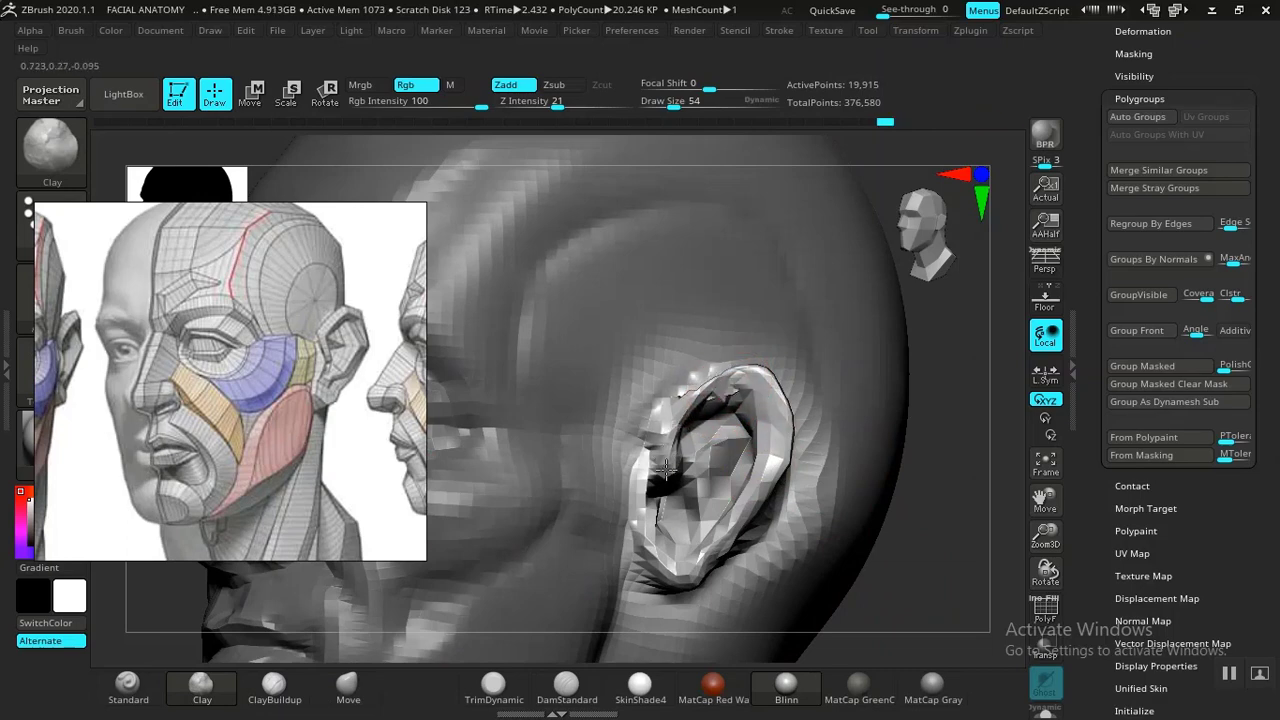
- Clear the mask from the head and raise the mesh to the next subdivision level
left_click_drag(928, 527, 829, 568, "alt")
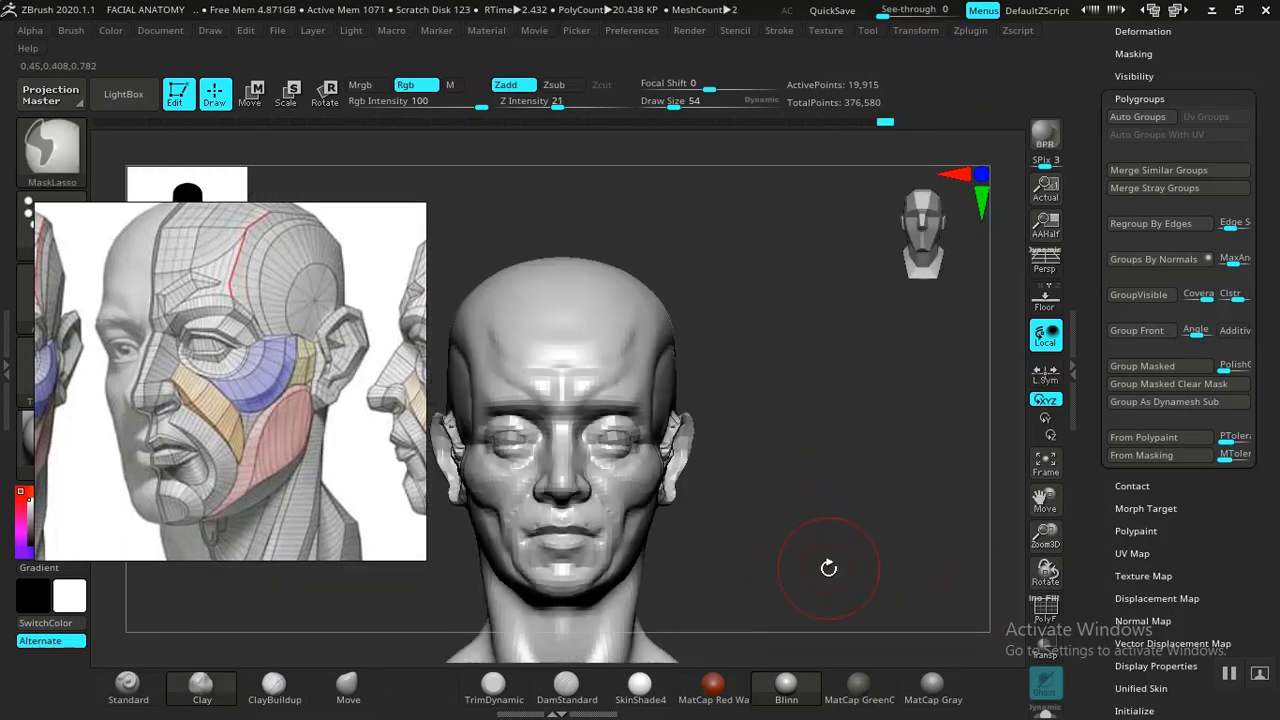
mouse_move(765, 540)
left_mouse_down("alt")
mouse_move(827, 539)
mouse_move(894, 560)
mouse_move(822, 560)
mouse_move(920, 566)
mouse_move(909, 583)
mouse_move(948, 597)
mouse_move(905, 495)
left_mouse_up("alt")
key("ctrl+d")
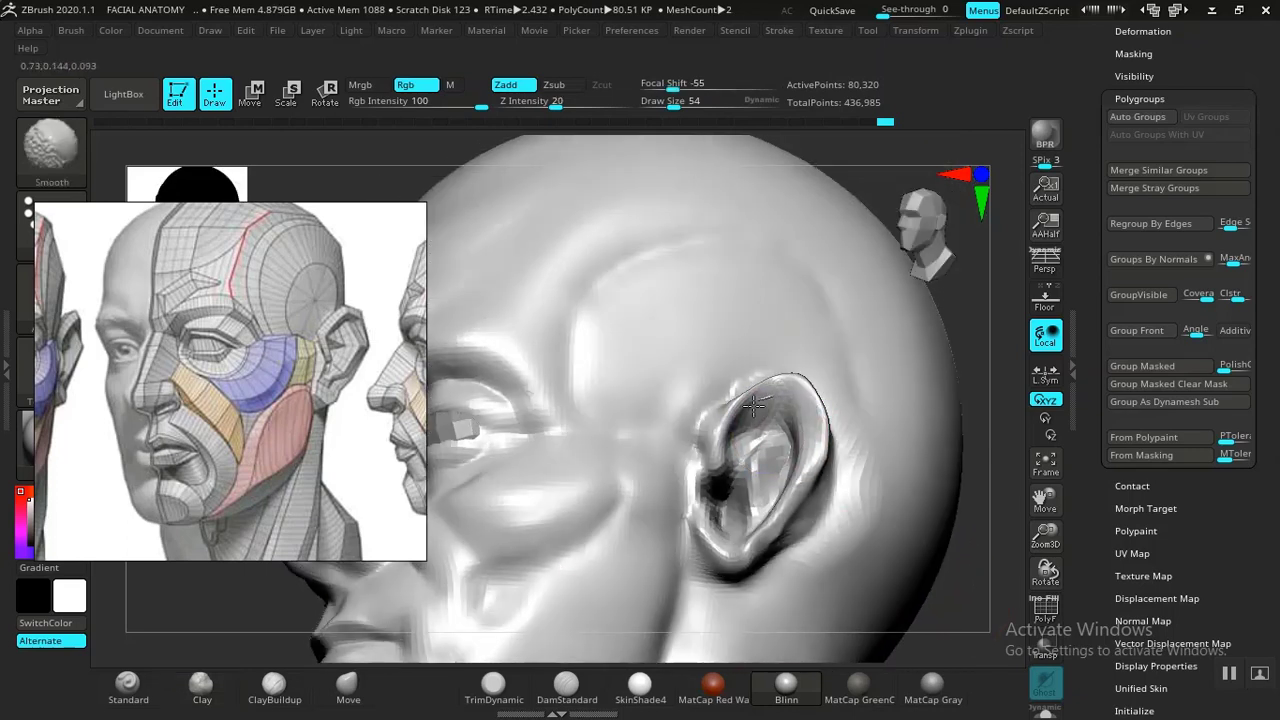
- Build up the ear's upper front rim where it joins the head with the Standard brush, and smooth the transition
left_click(128, 686)
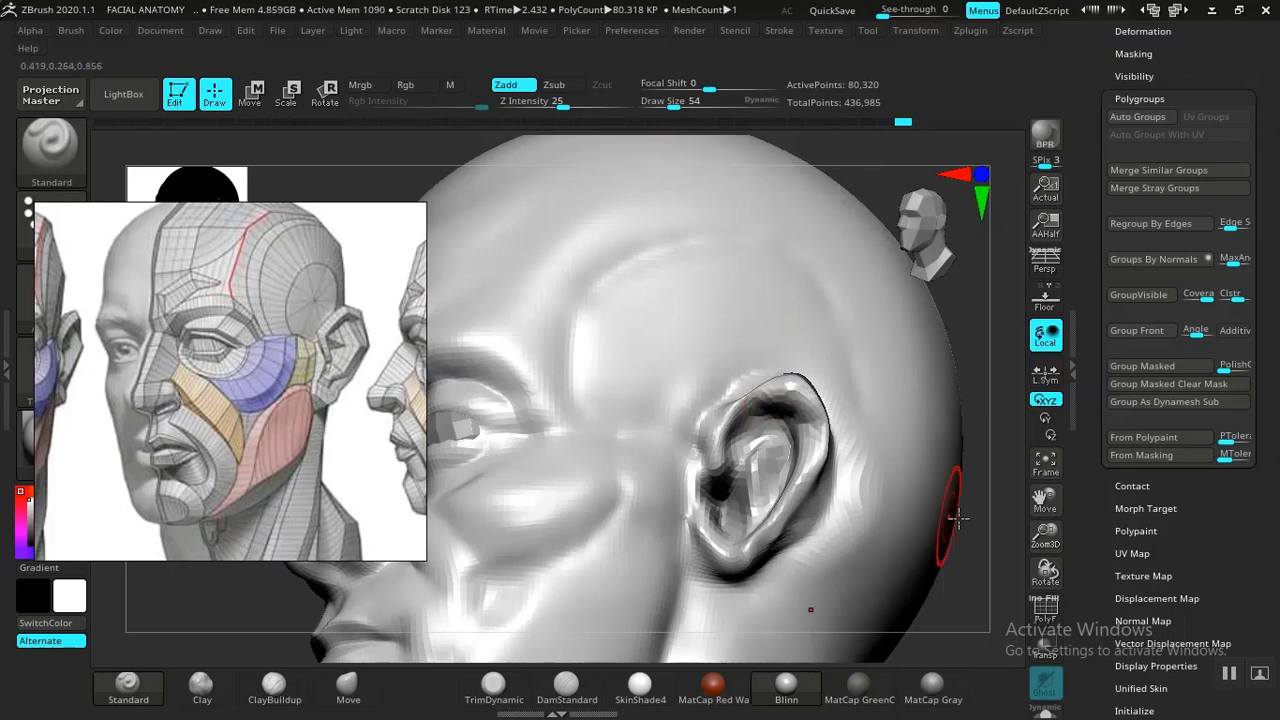
left_click_drag(955, 530, 712, 412)
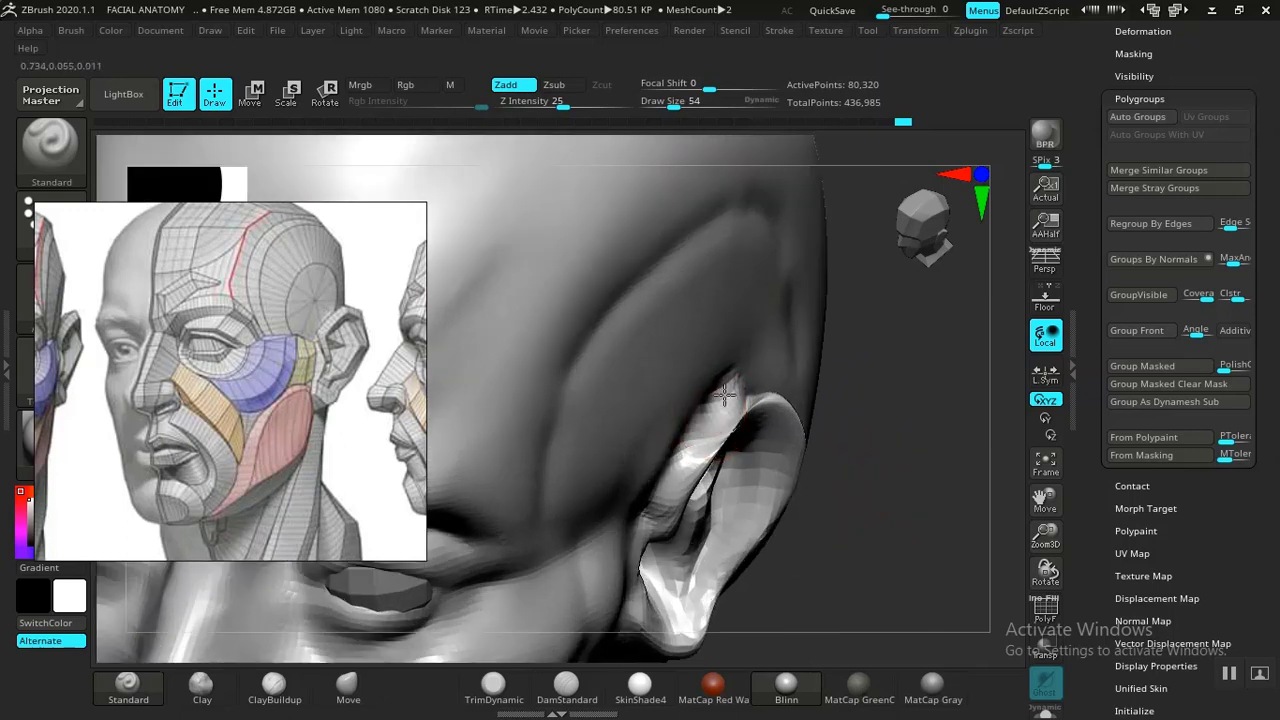
key("shift")
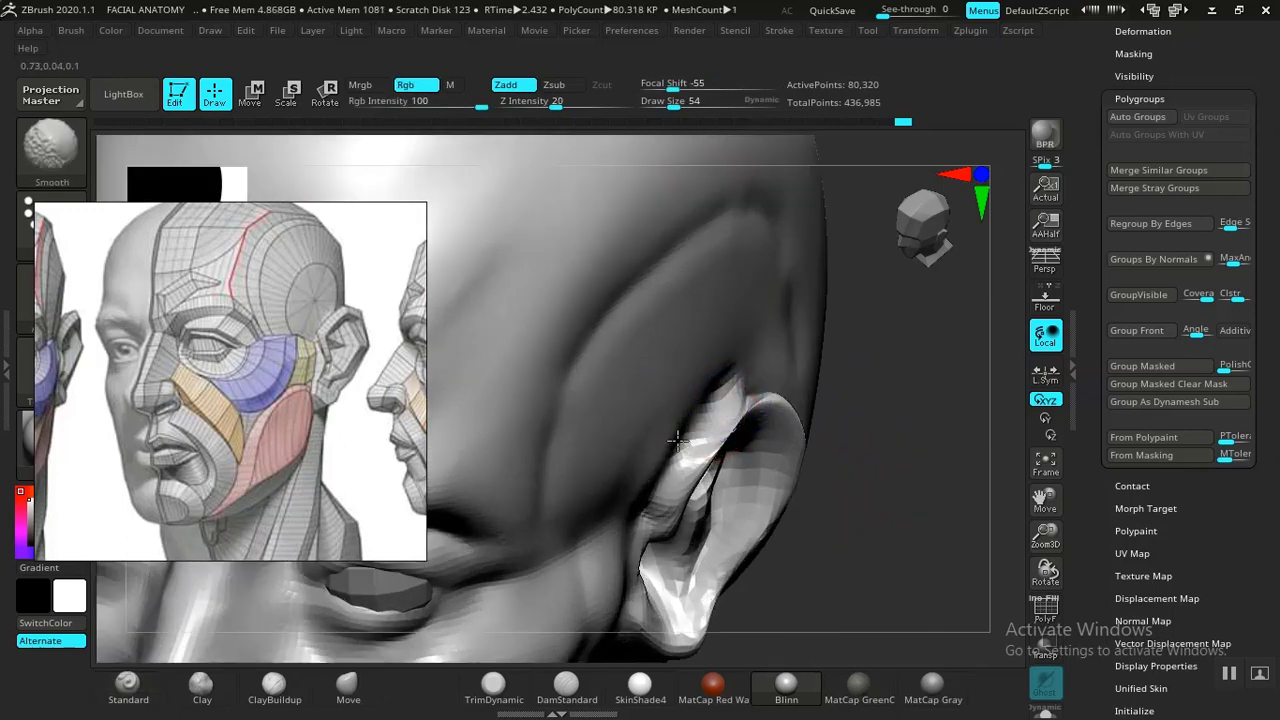
- Thicken the upper rim of the ear near its attachment to the temple with the Inflat brush at Z intensity 10
key("b")
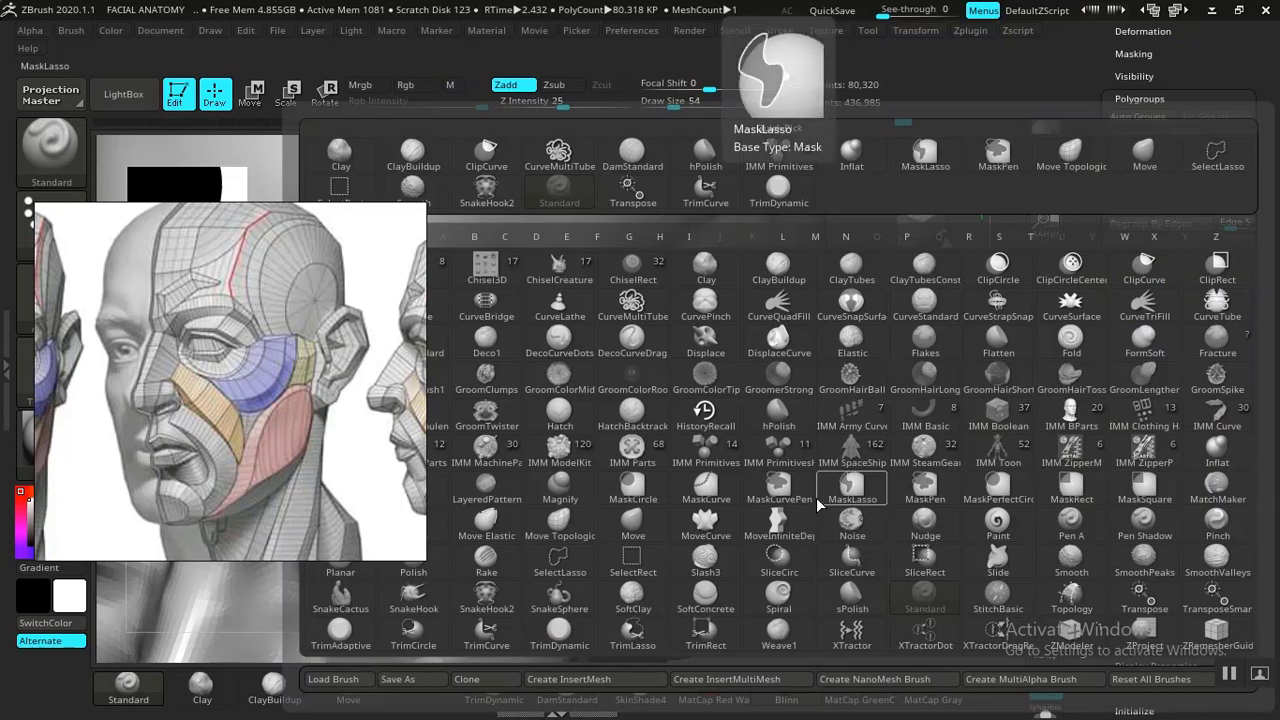
key("i")
key("n")
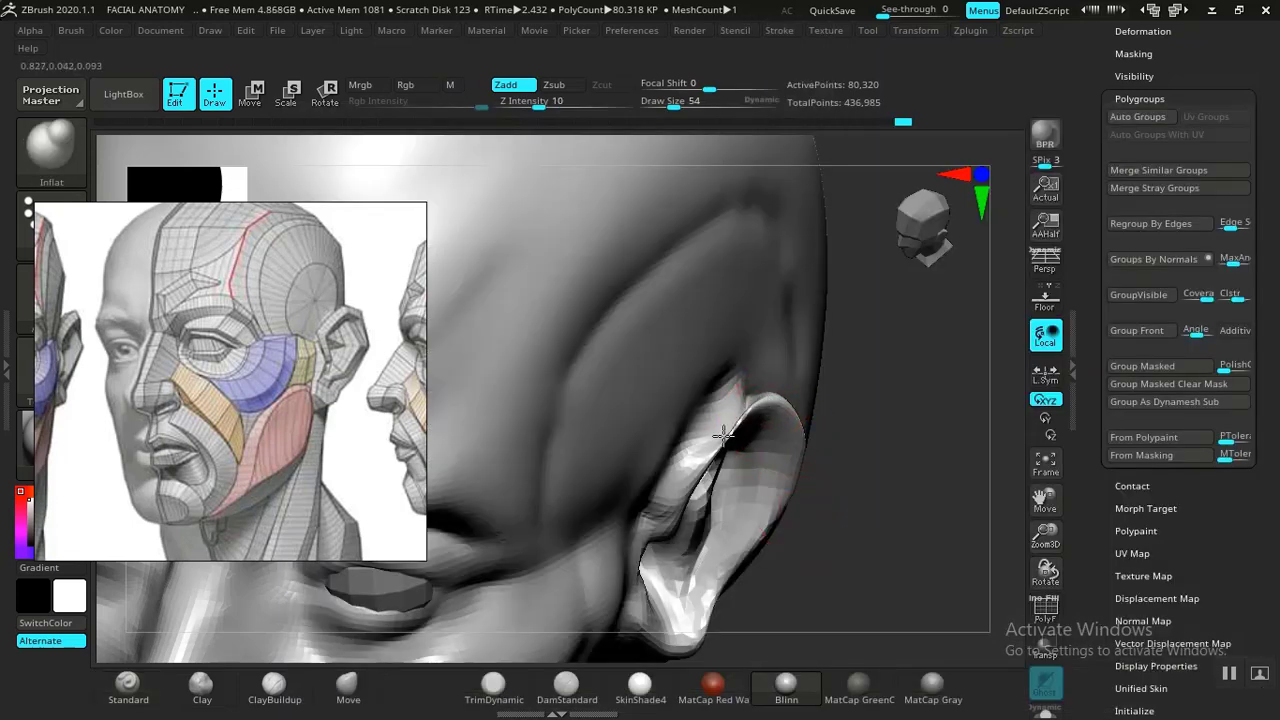
mouse_move(903, 474)
left_mouse_down()
mouse_move(871, 443)
mouse_move(773, 425)
mouse_move(789, 418)
mouse_move(701, 443)
mouse_move(706, 455)
left_mouse_up()
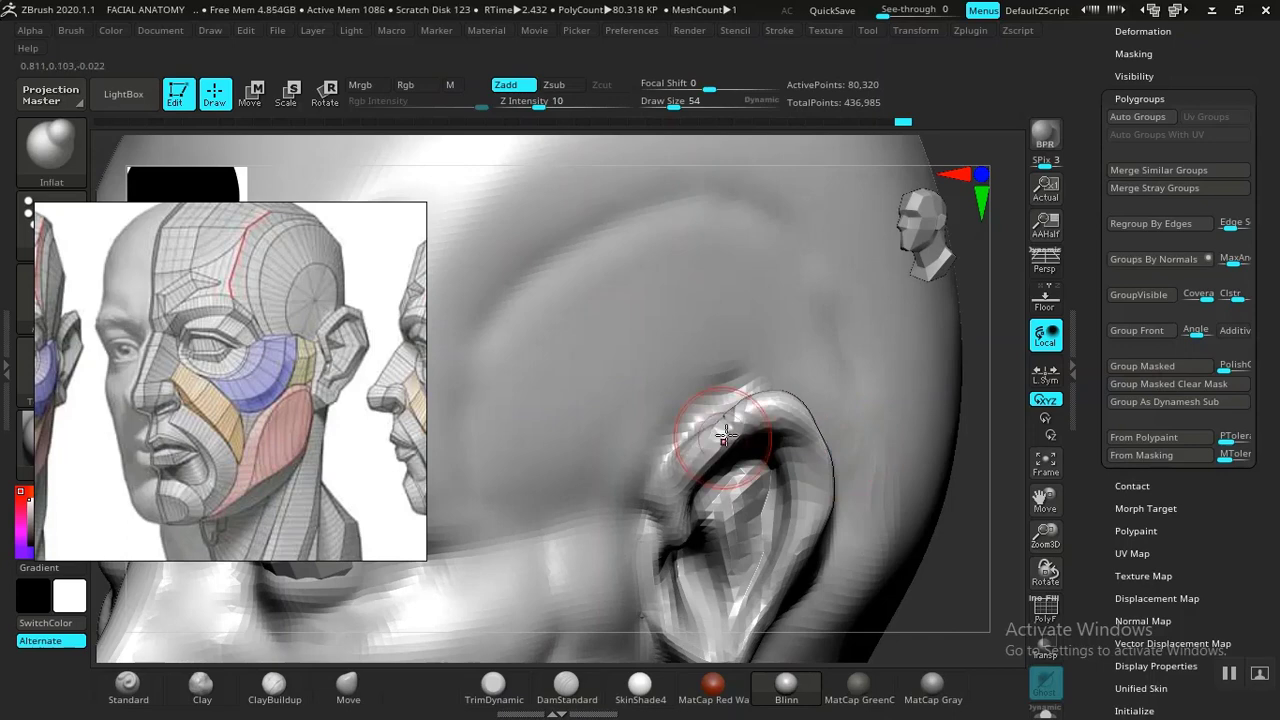
left_click_drag(942, 577, 886, 560)
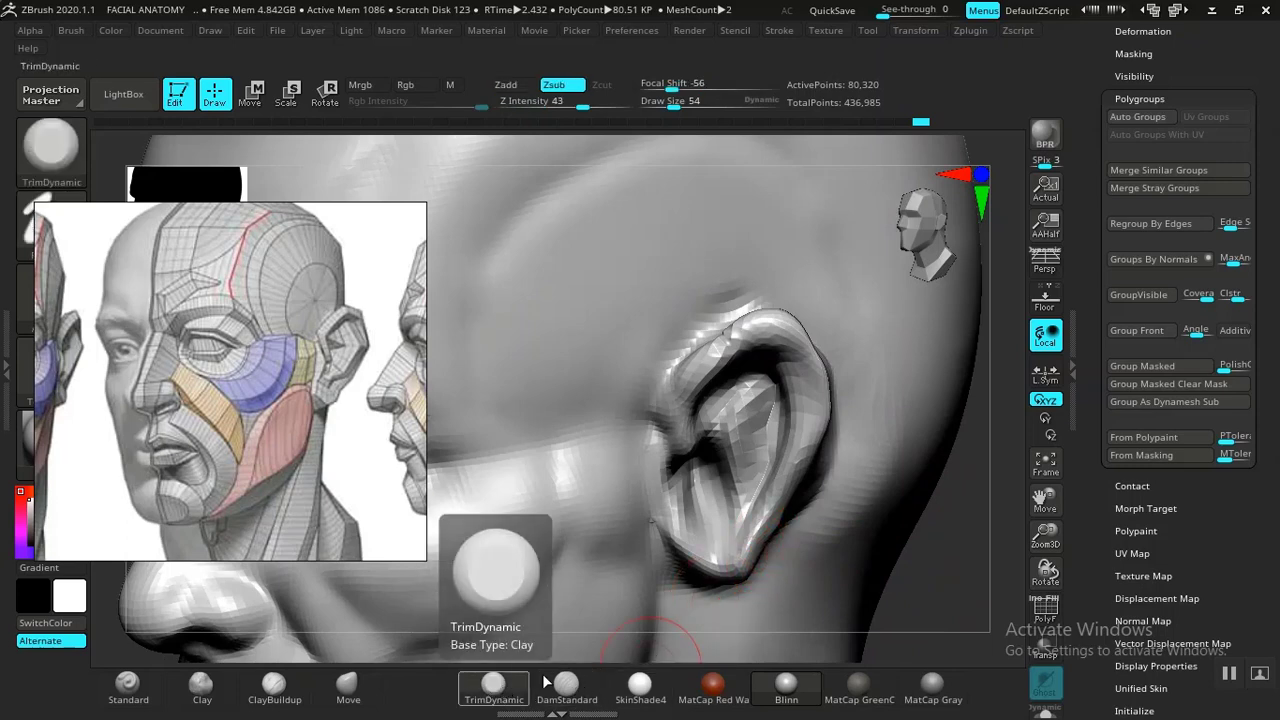
- Reshape the ear lobe and lower outer rim with the Move brush at draw size 54, and smooth the area
left_click(348, 686)
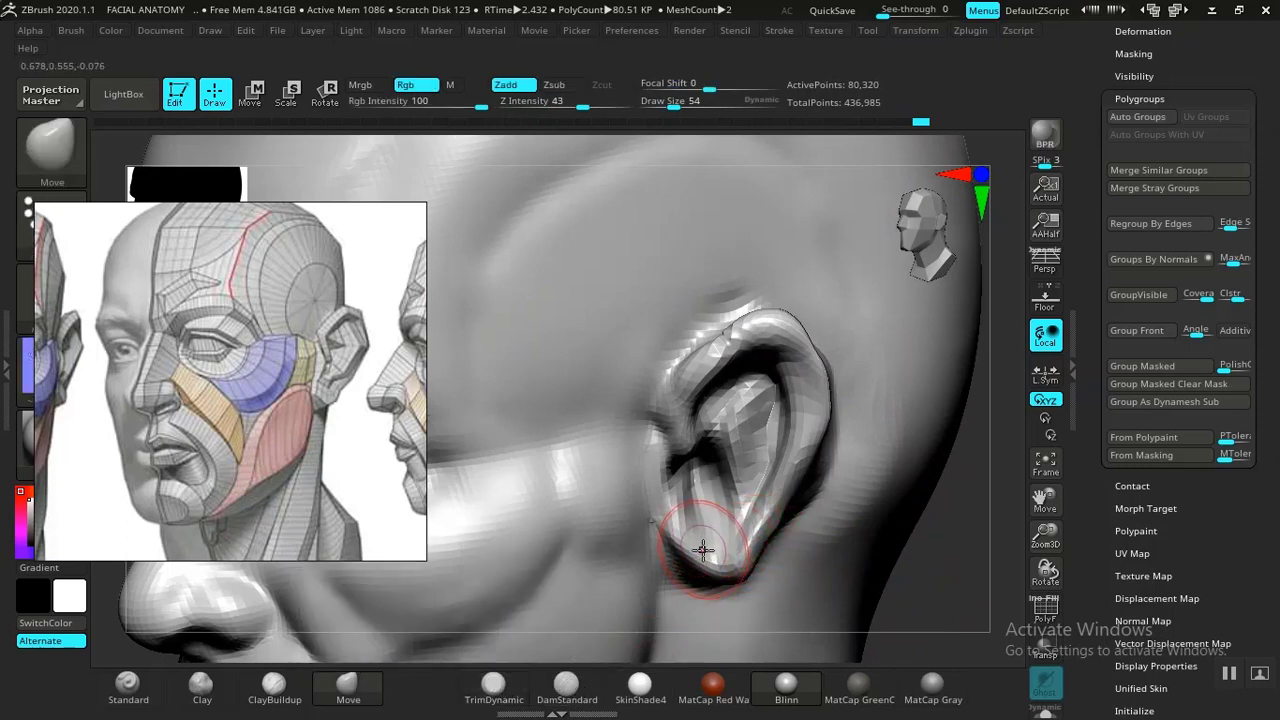
mouse_move(695, 553)
left_mouse_down()
mouse_move(721, 552)
mouse_move(752, 521)
left_mouse_up()
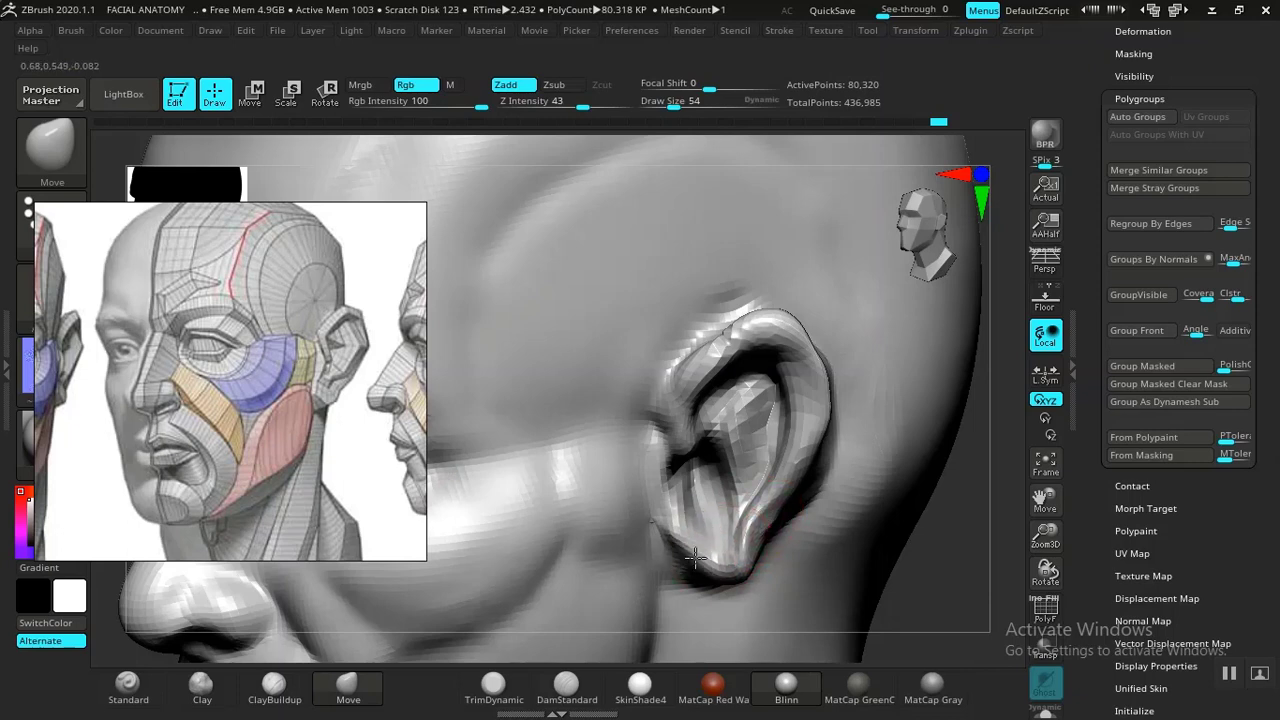
left_click_drag(695, 558, 699, 554)
key("shift")
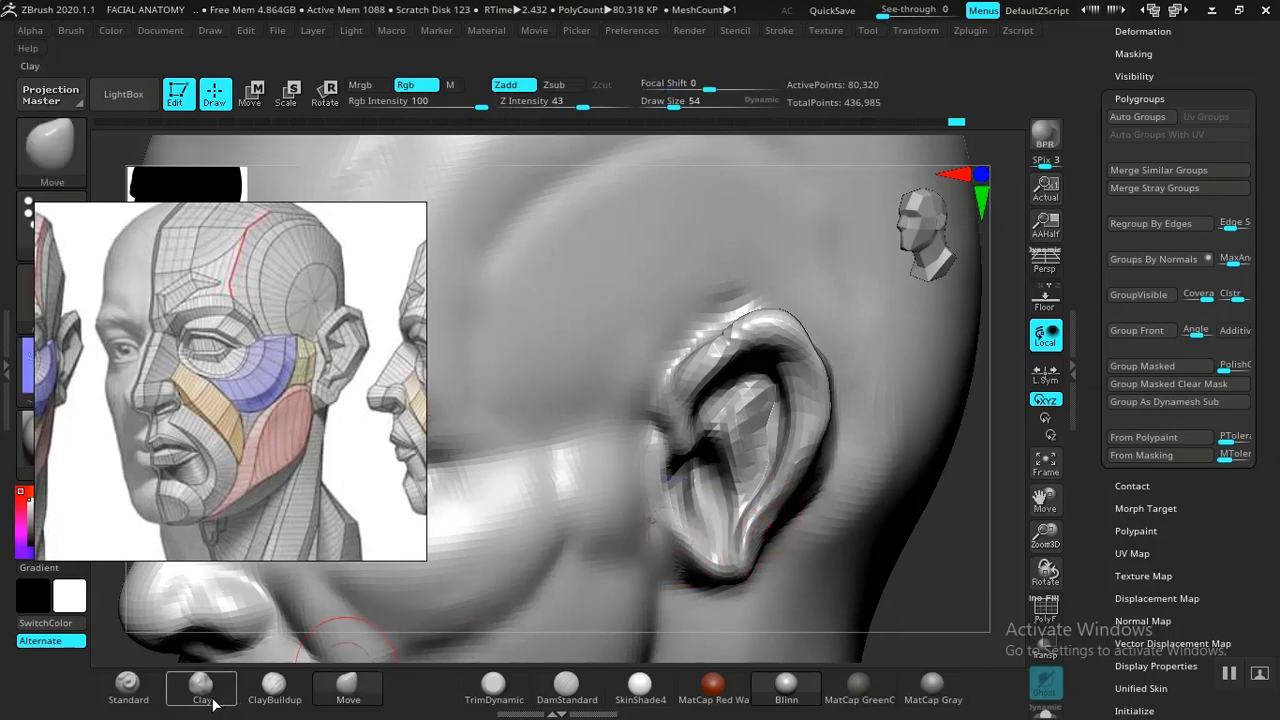
- Add volume to the tragus and lobe area with the Standard brush, reducing the Z intensity to 11
left_click(128, 688)
left_click_drag(674, 484, 708, 530)
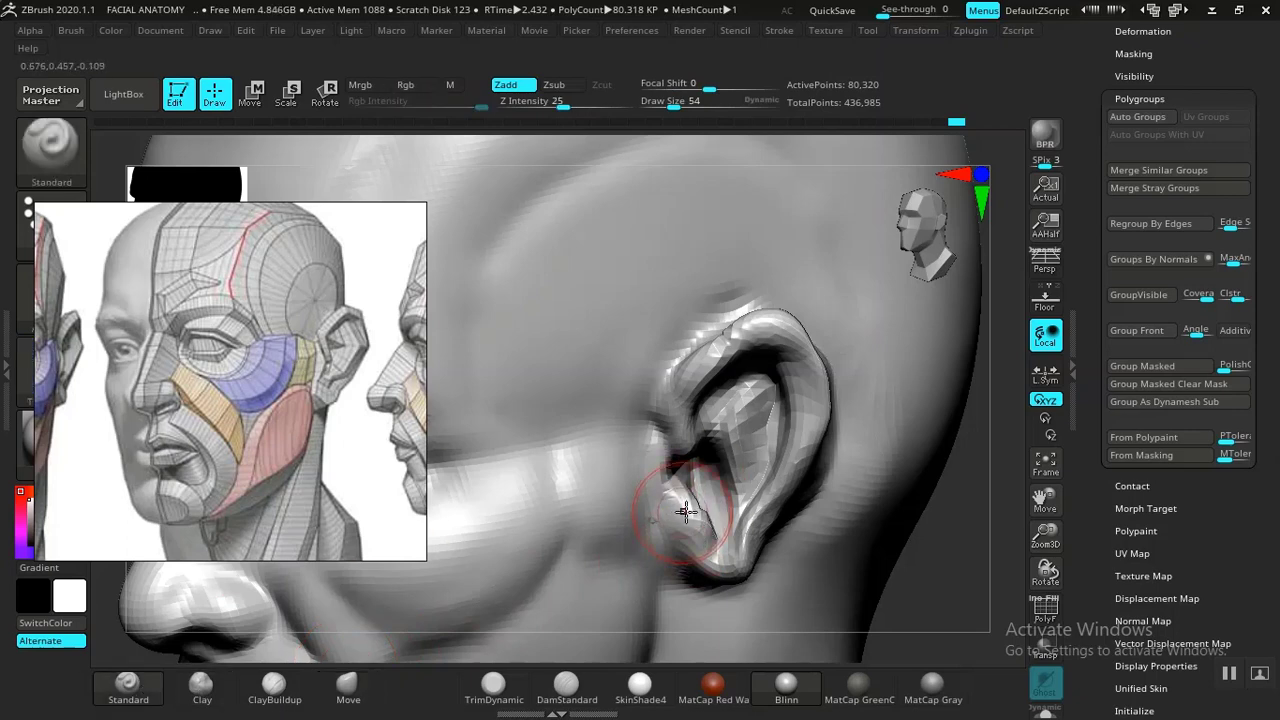
left_click_drag(562, 106, 540, 106)
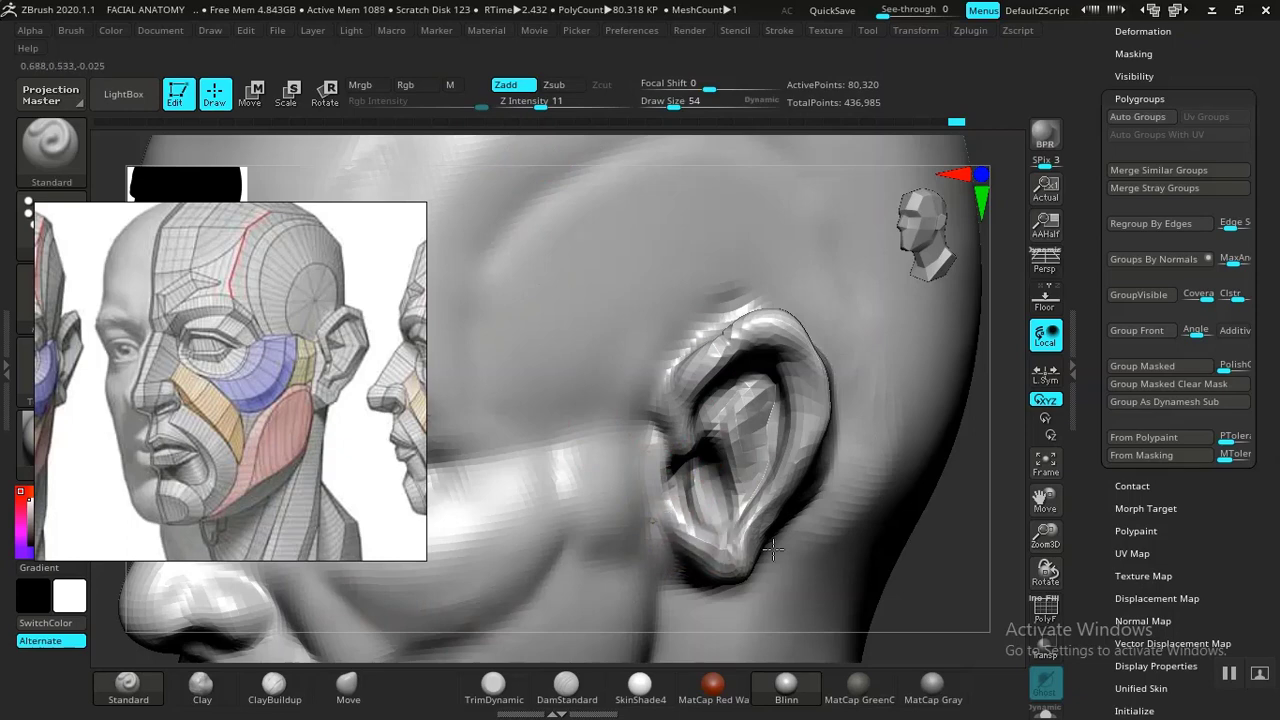
left_click(929, 580, "ctrl")
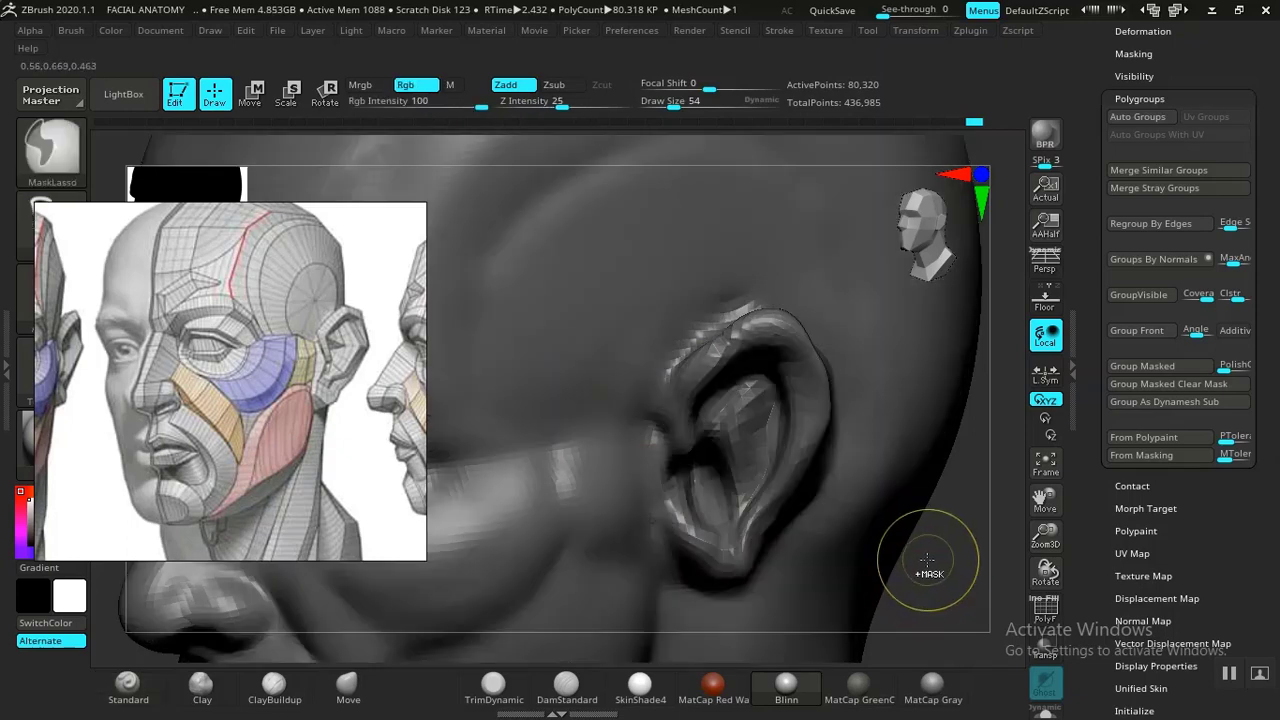
left_click(929, 562, "ctrl")
mouse_move(949, 569)
left_mouse_down()
mouse_move(971, 574)
mouse_move(875, 571)
left_mouse_up()
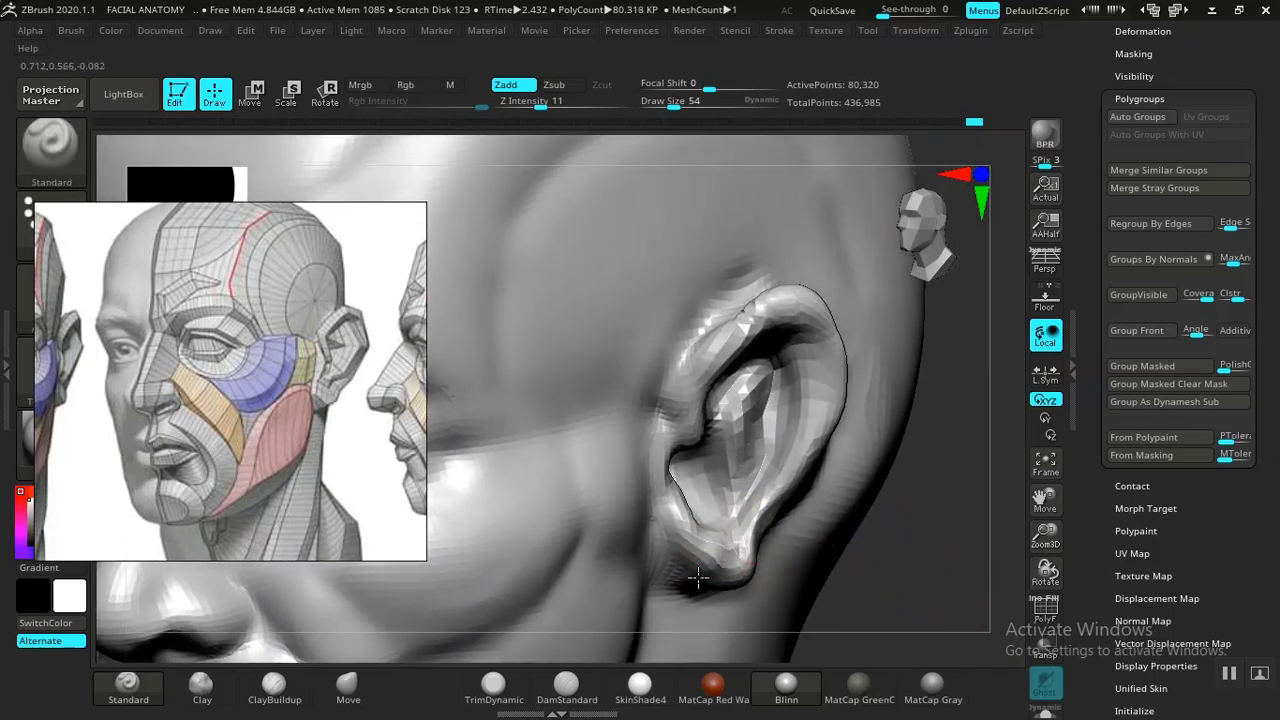
- Adjust the underside of the ear lobe and the lower back rim from below with the Move brush
left_click_drag(889, 584, 720, 632)
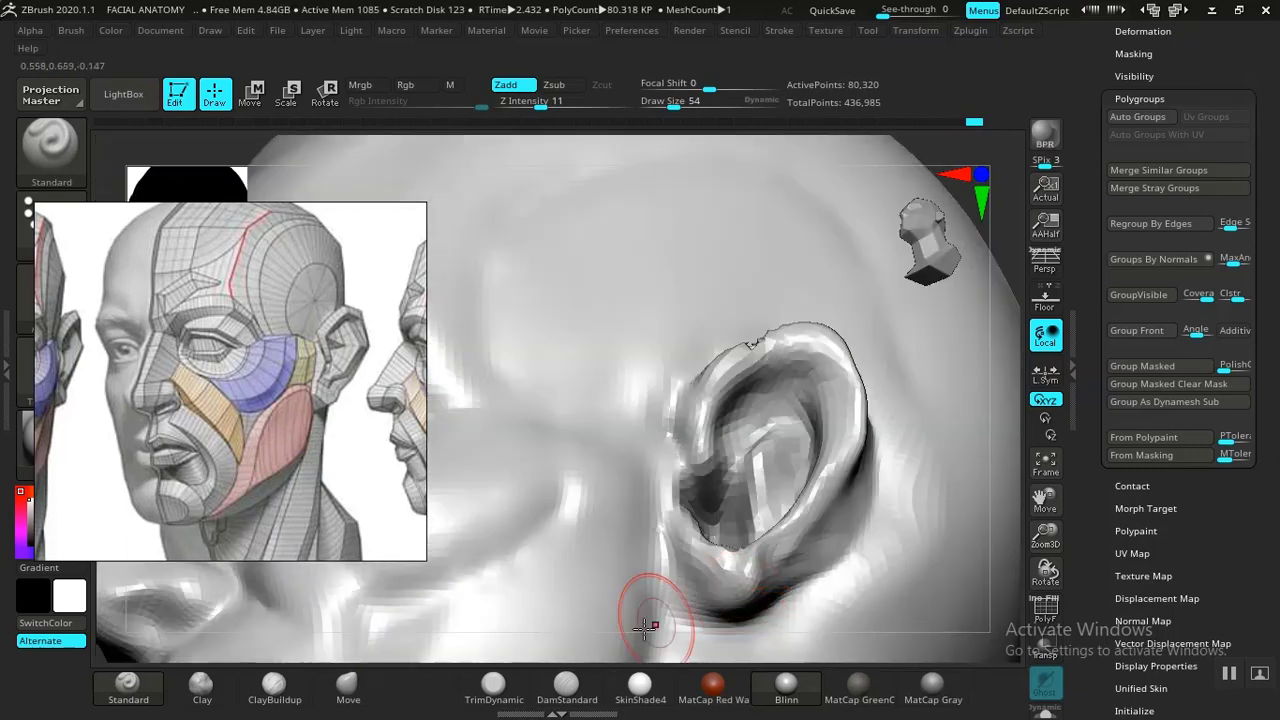
left_click(347, 685)
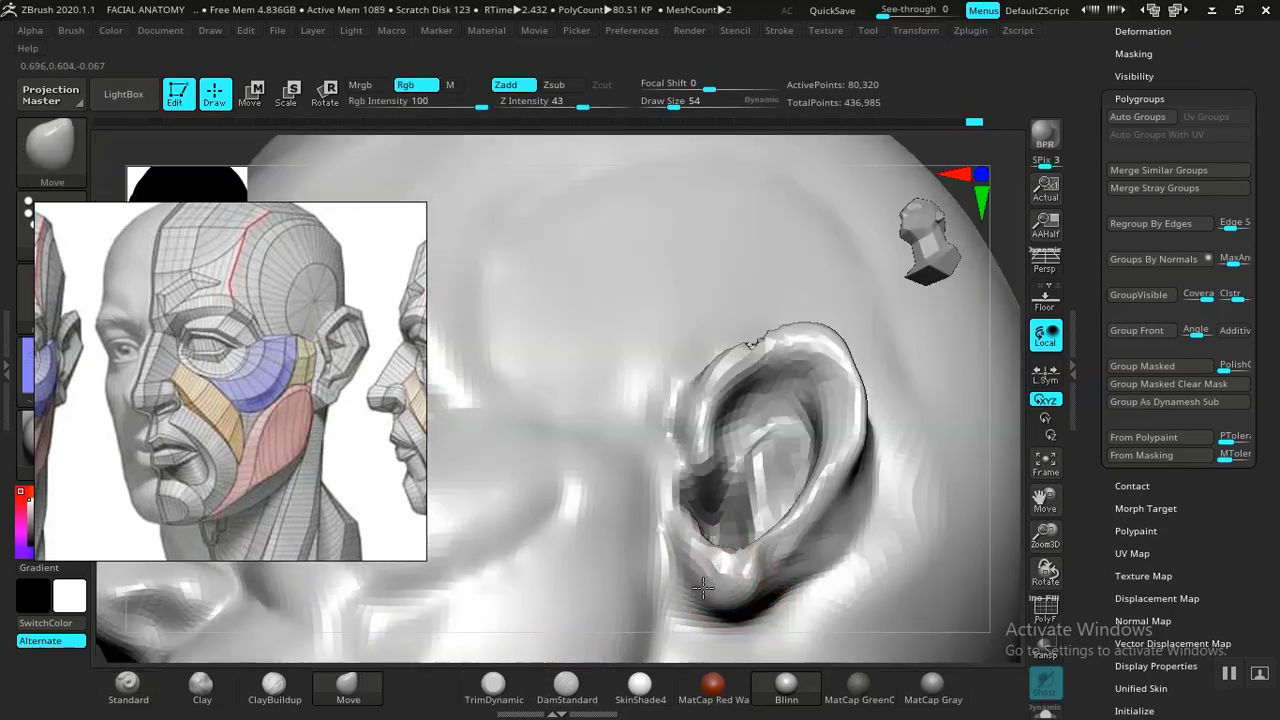
left_click_drag(703, 588, 713, 573)
left_click_drag(789, 593, 781, 584)
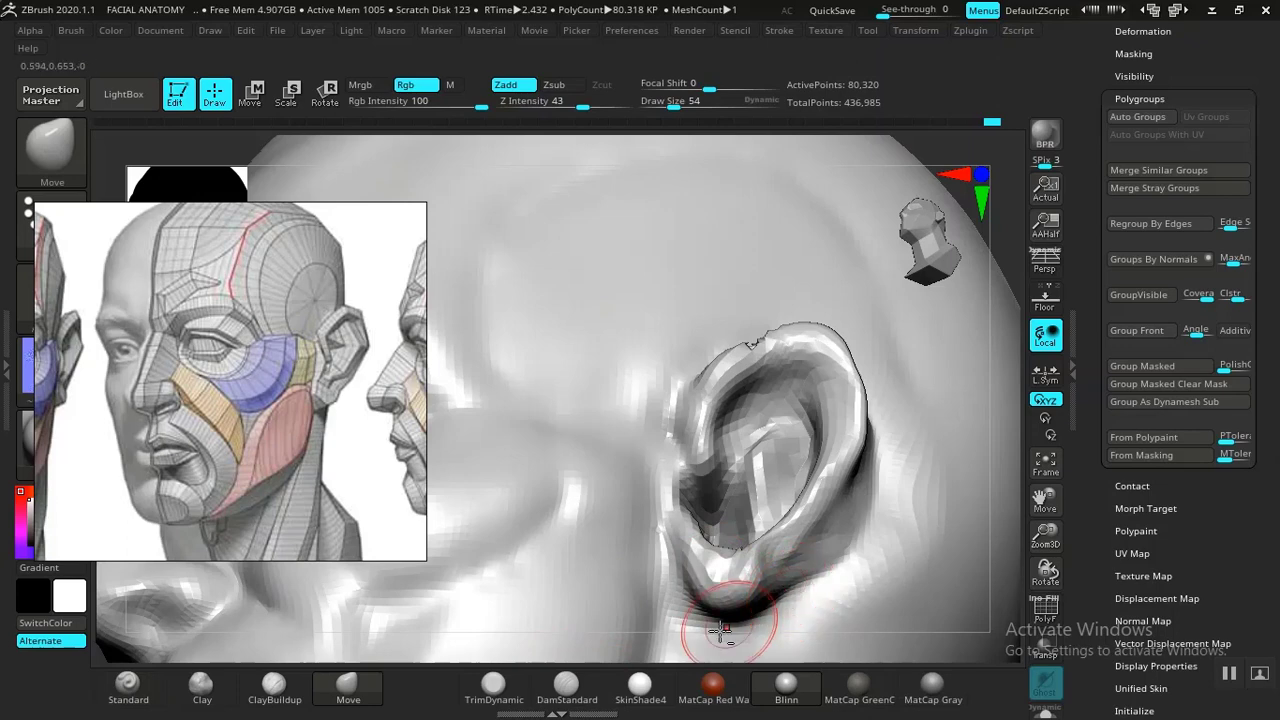
- Carve the crease beneath the lobe and along the back of the ear with the DamStandard brush, undoing one stroke
left_click(566, 685)
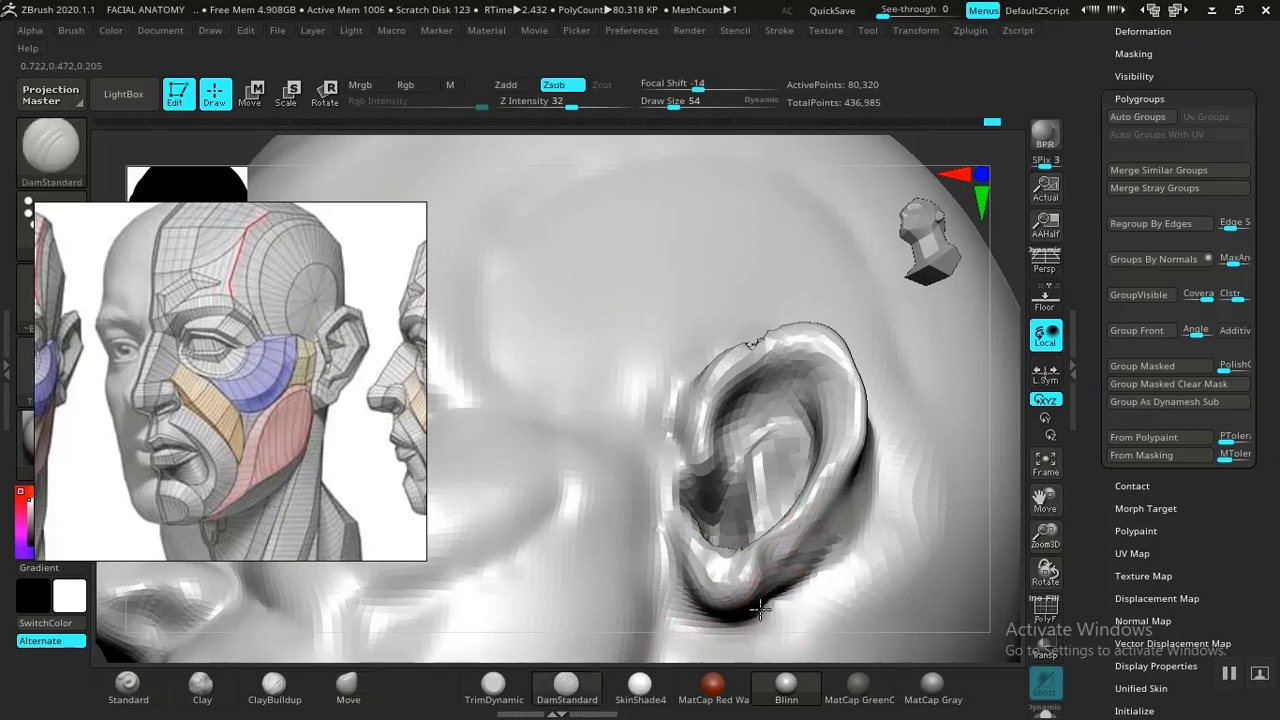
left_click_drag(706, 610, 684, 599)
key("ctrl+z")
mouse_move(670, 538)
left_mouse_down()
mouse_move(689, 612)
mouse_move(737, 607)
mouse_move(811, 545)
mouse_move(842, 488)
left_mouse_up()
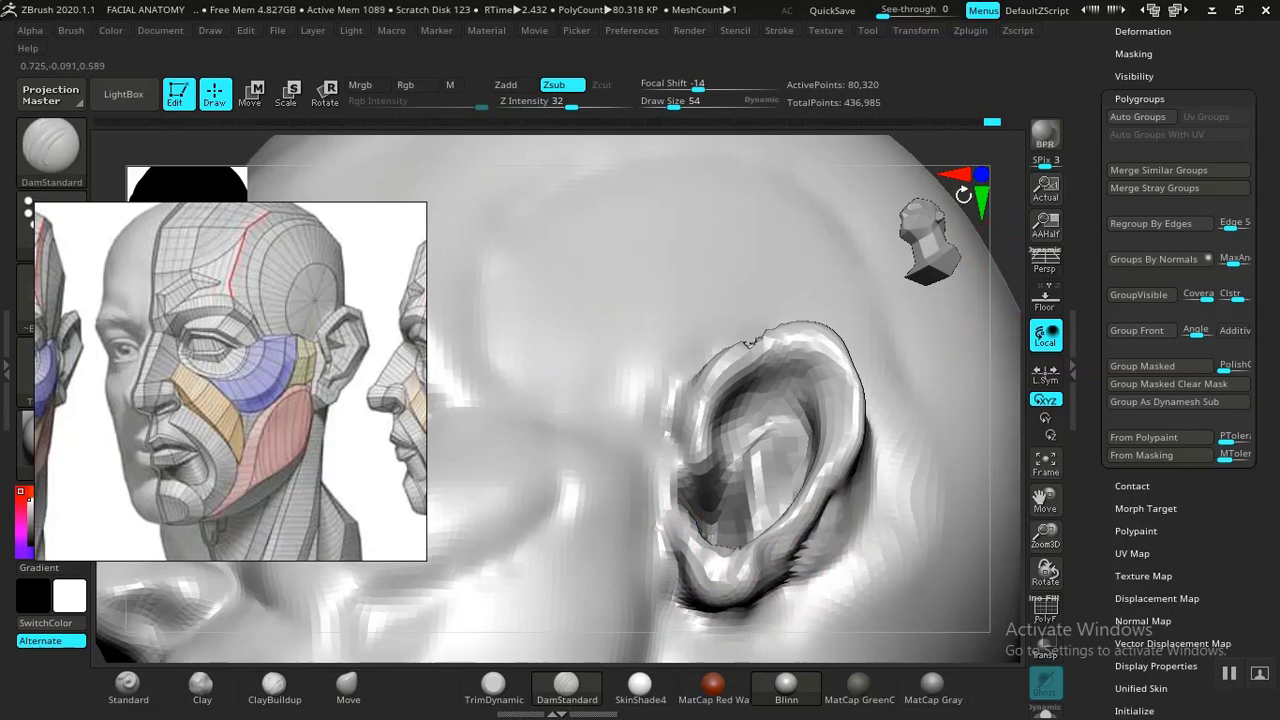
- Inspect the back of the ear and adjust its rear contour with the Move brush at draw size 74
mouse_move(1010, 248)
left_mouse_down("alt")
mouse_move(845, 362)
mouse_move(887, 413)
left_mouse_up("alt")
mouse_move(860, 300)
left_mouse_down()
mouse_move(823, 257)
mouse_move(789, 340)
mouse_move(577, 316)
left_mouse_up()
right_click_drag(577, 316, 625, 430, "ctrl")
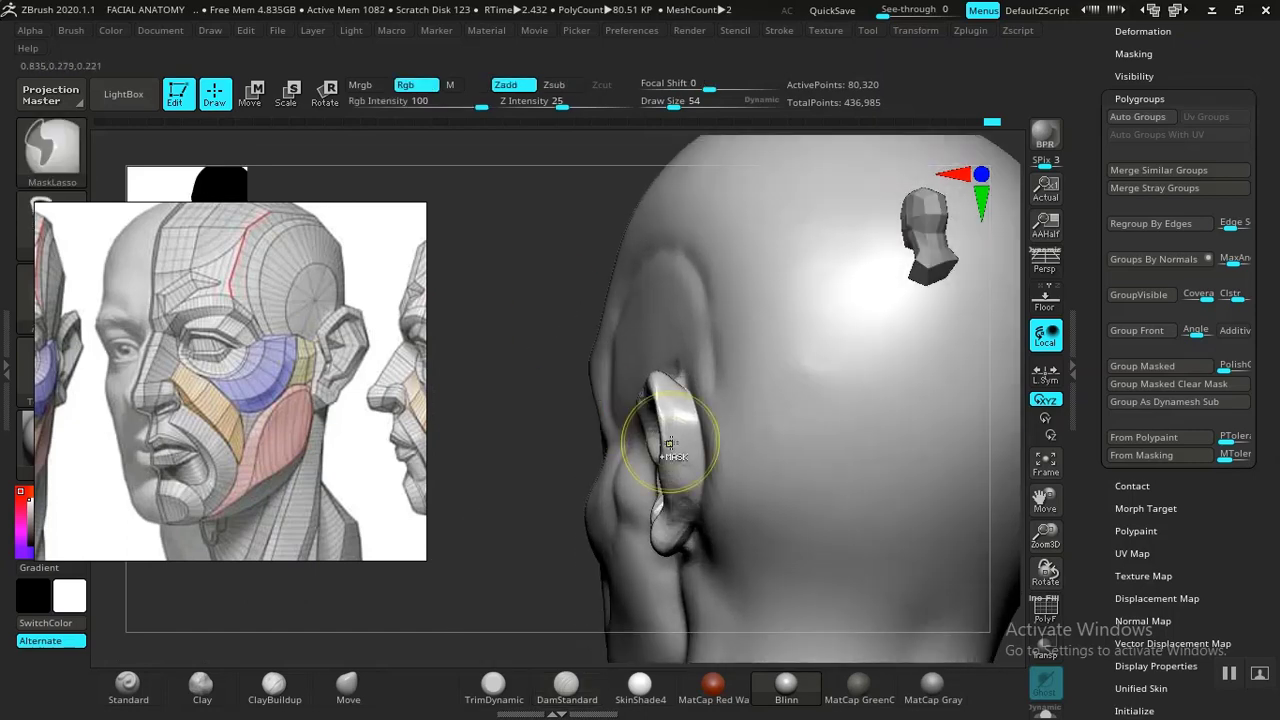
mouse_move(511, 449)
left_mouse_down()
mouse_move(533, 493)
mouse_move(477, 534)
mouse_move(480, 614)
mouse_move(560, 540)
left_mouse_up()
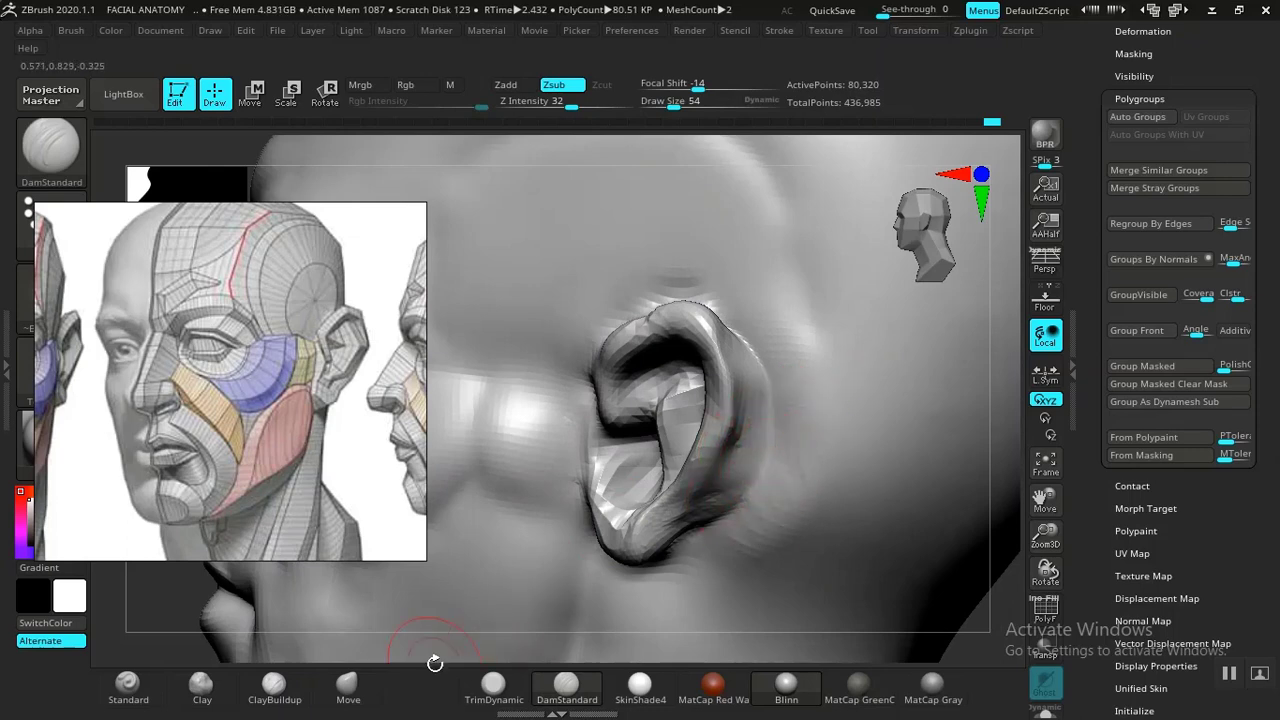
left_click(347, 684)
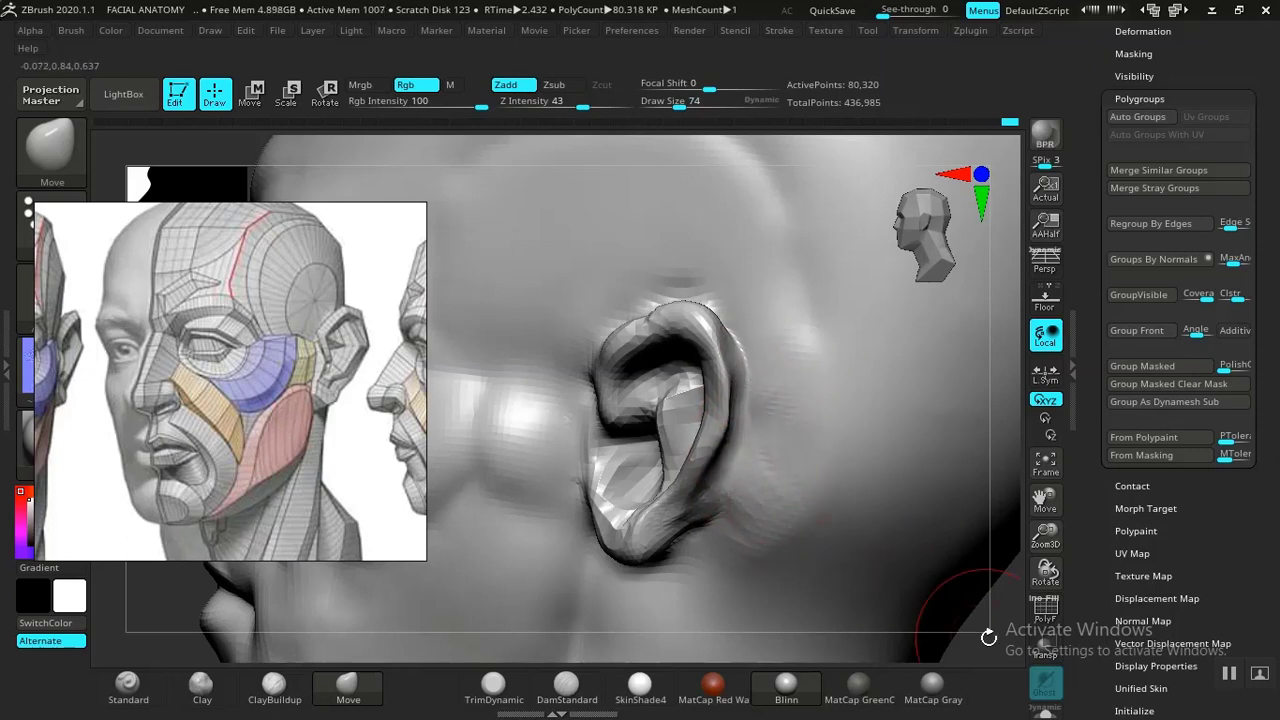
- Push the ear's inner ridge and outer rim backward in side view with the Move brush at draw size 74
key("f")
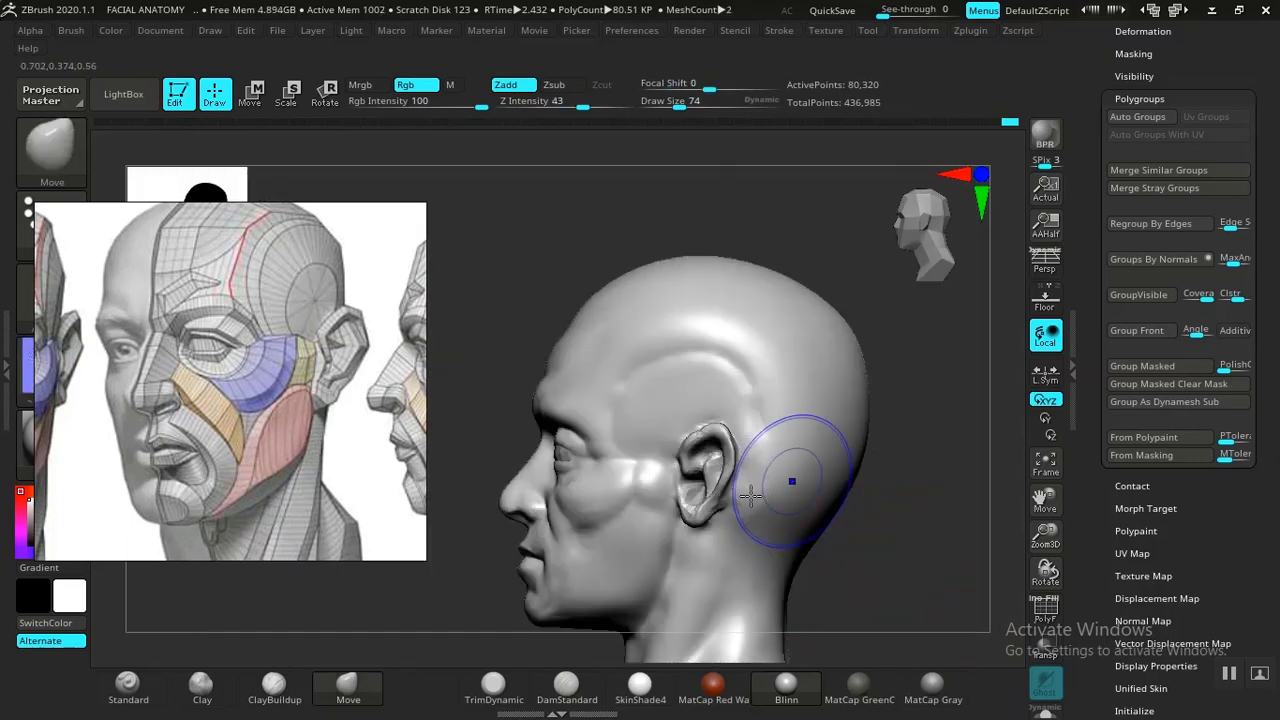
mouse_move(906, 560)
left_mouse_down("alt")
mouse_move(857, 503)
mouse_move(875, 536)
mouse_move(843, 537)
mouse_move(887, 537)
left_mouse_up("alt")
left_click_drag(876, 531, 777, 514)
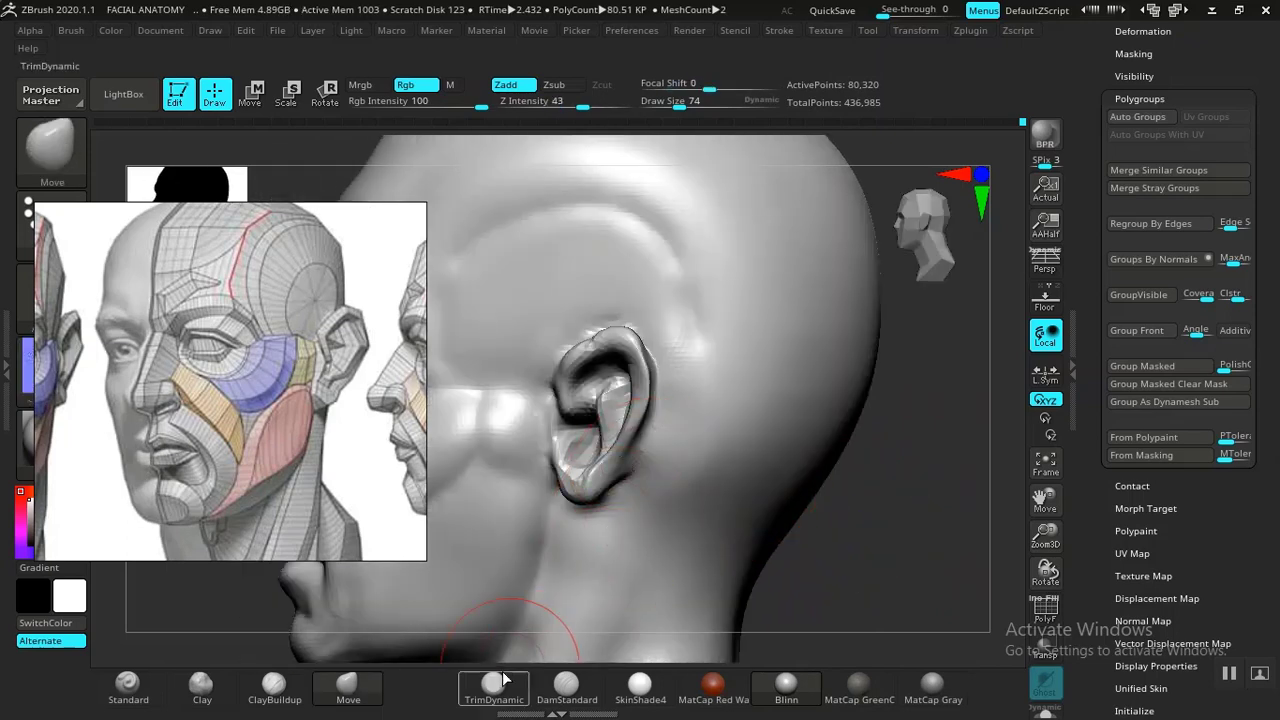
left_click_drag(610, 430, 633, 425)
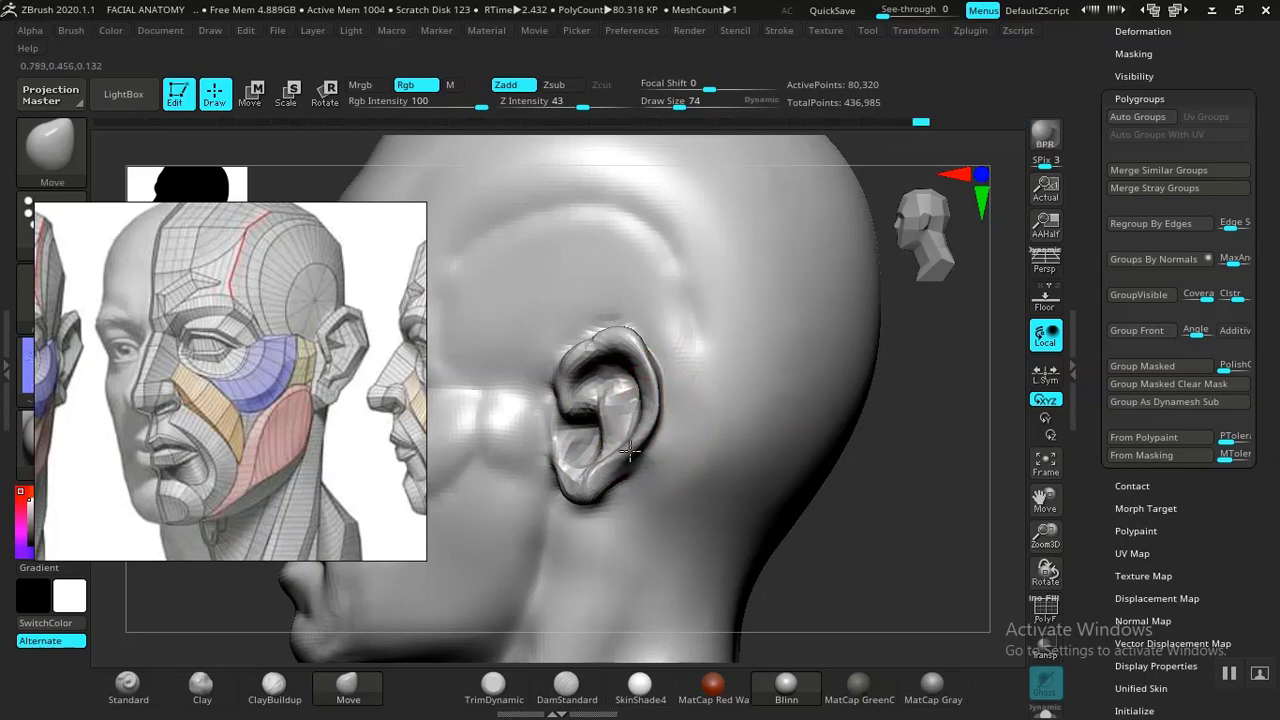
- Refine the ear's outline from the front and three-quarter views with the Move brush at draw size 74
left_click_drag(808, 536, 790, 508, "alt")
left_click_drag(790, 514, 856, 524)
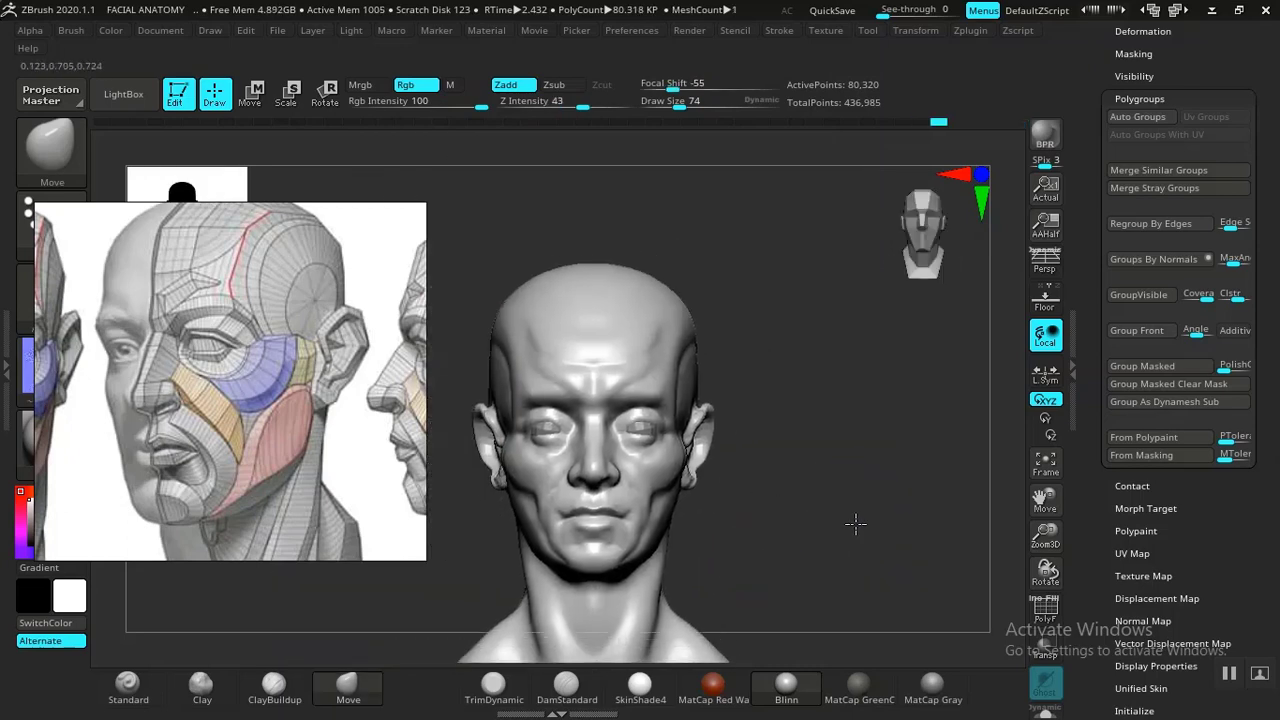
scroll(855, 524, "up", 3)
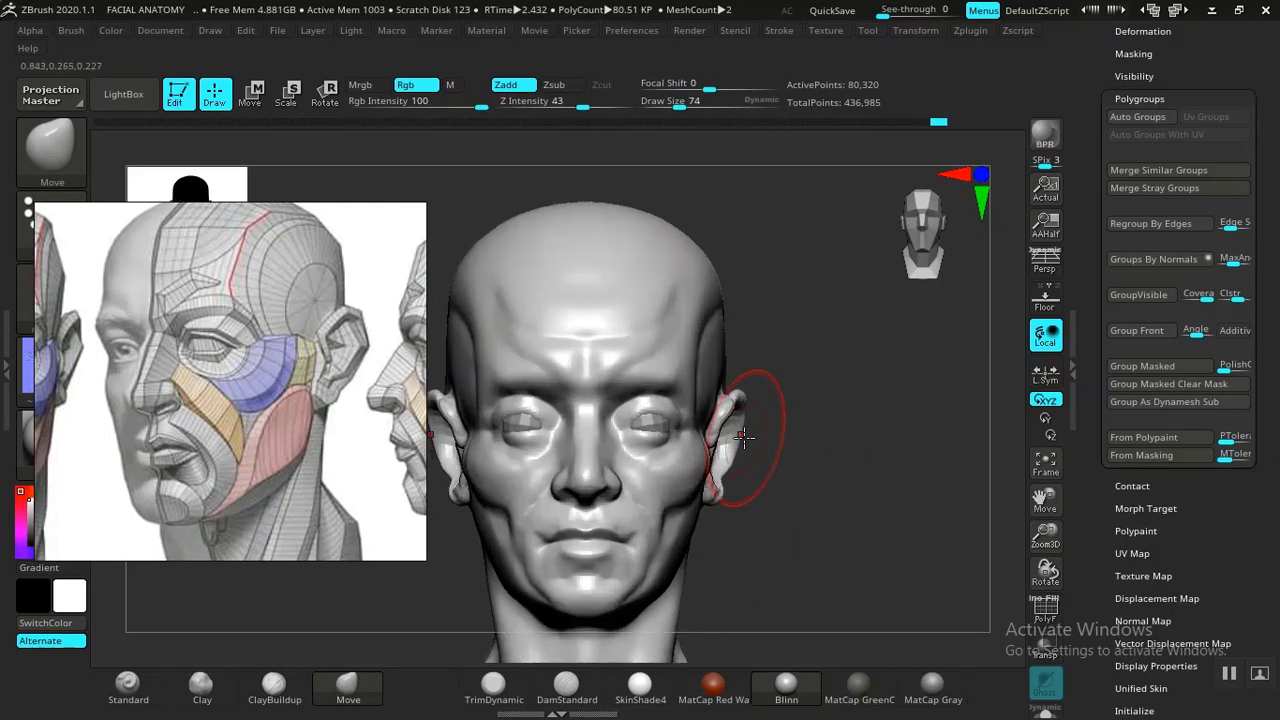
left_click_drag(815, 511, 762, 435)
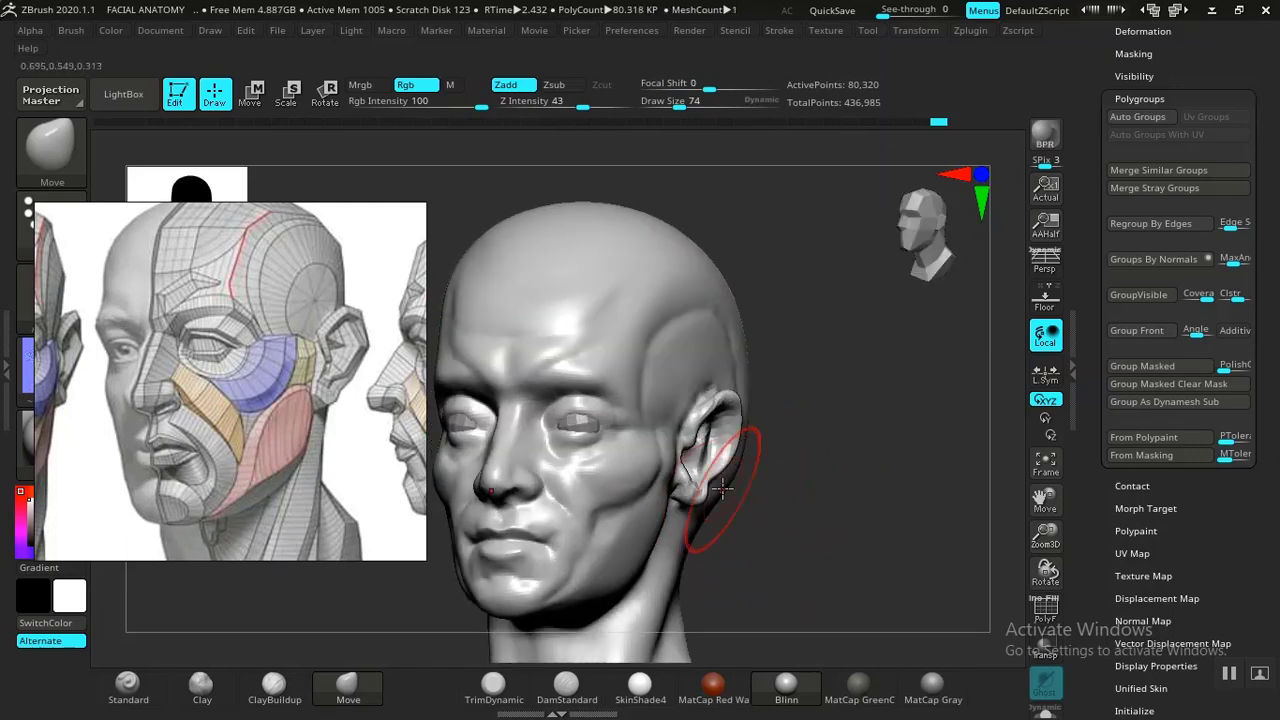
left_click_drag(831, 523, 785, 460)
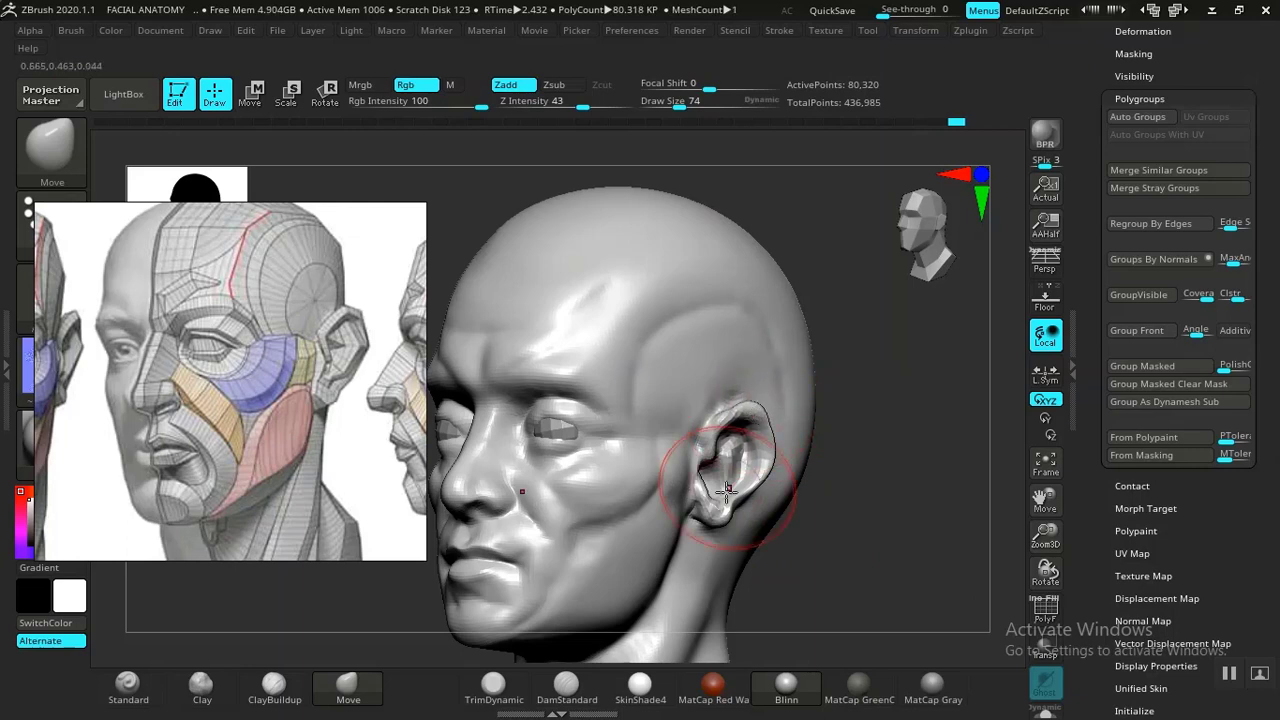
- Lower the mesh by one subdivision level and review the ear against the whole head from several angles
mouse_move(813, 562)
left_mouse_down()
mouse_move(863, 563)
mouse_move(823, 540)
mouse_move(812, 436)
mouse_move(823, 443)
mouse_move(866, 586)
mouse_move(854, 530)
mouse_move(794, 491)
mouse_move(829, 517)
mouse_move(849, 574)
mouse_move(836, 548)
mouse_move(889, 517)
mouse_move(714, 457)
left_mouse_up()
key("shift")
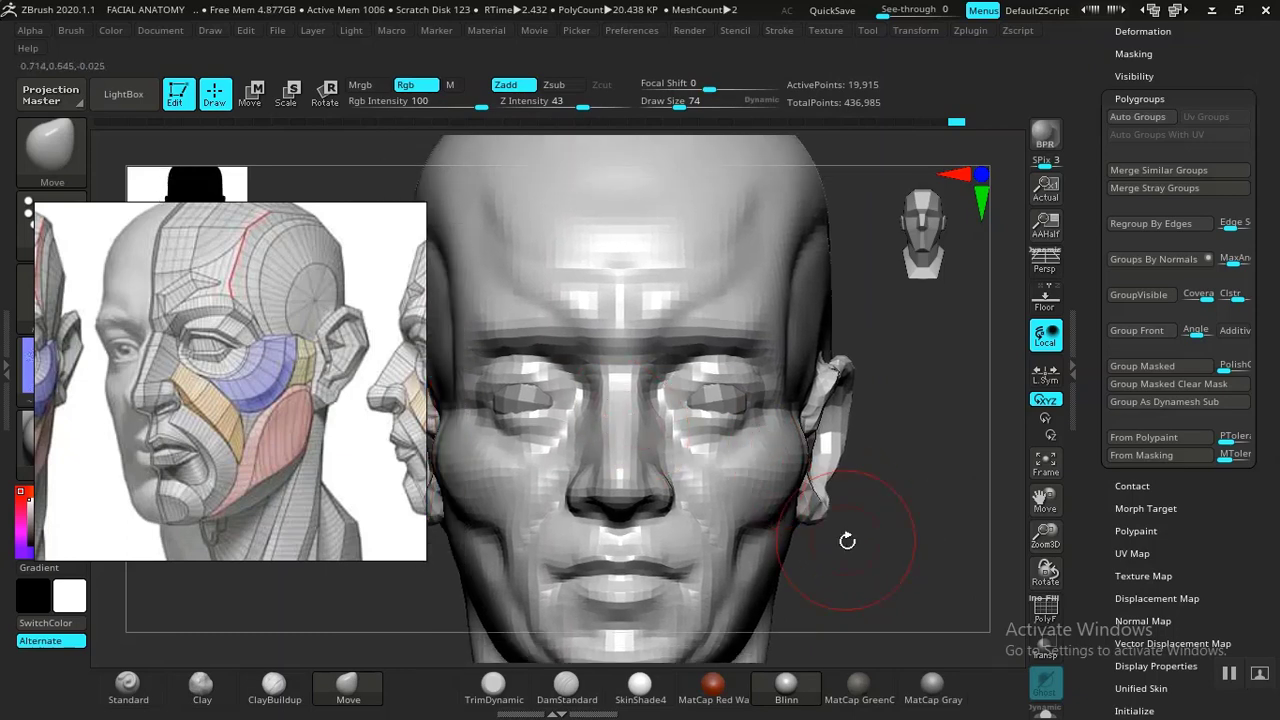
mouse_move(847, 541)
left_mouse_down("alt")
mouse_move(880, 526)
mouse_move(891, 537)
mouse_move(880, 520)
mouse_move(892, 550)
mouse_move(891, 503)
mouse_move(817, 511)
mouse_move(880, 522)
left_mouse_up("alt")
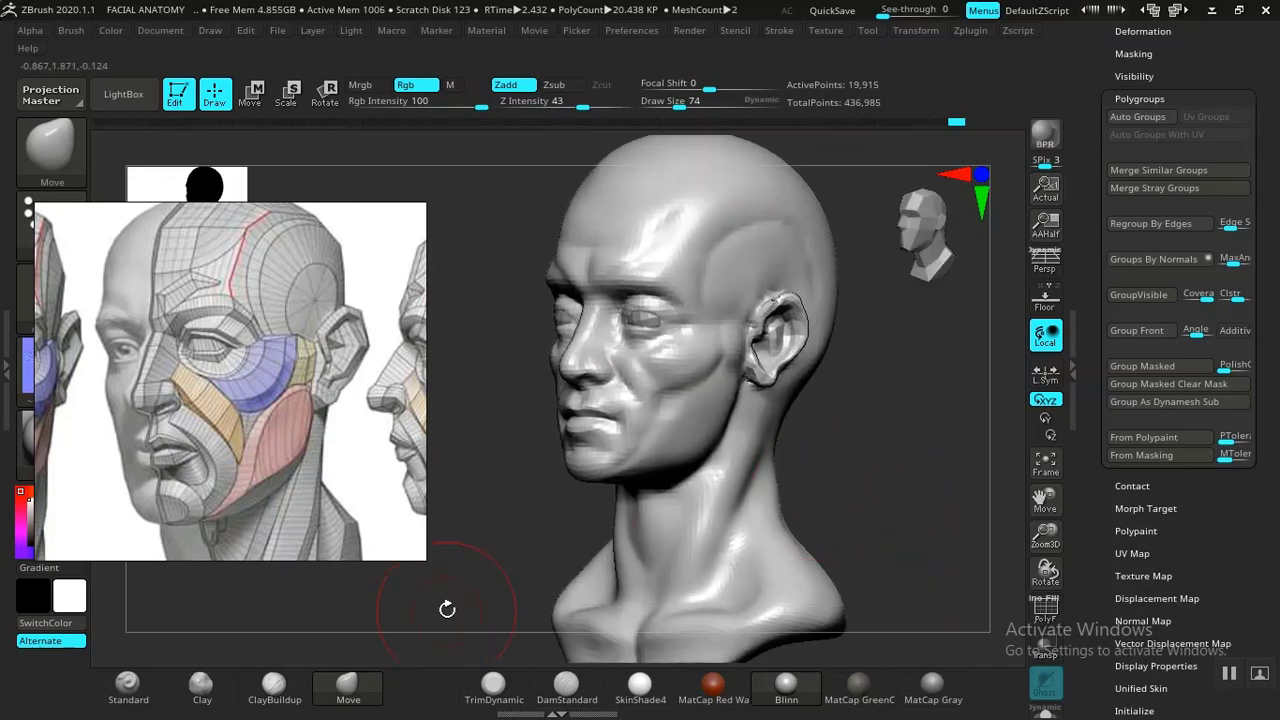
- Carve and smooth the muscle lines along the throat and side of the neck with the DamStandard brush at draw size 74
left_click(202, 688)
key("ctrl")
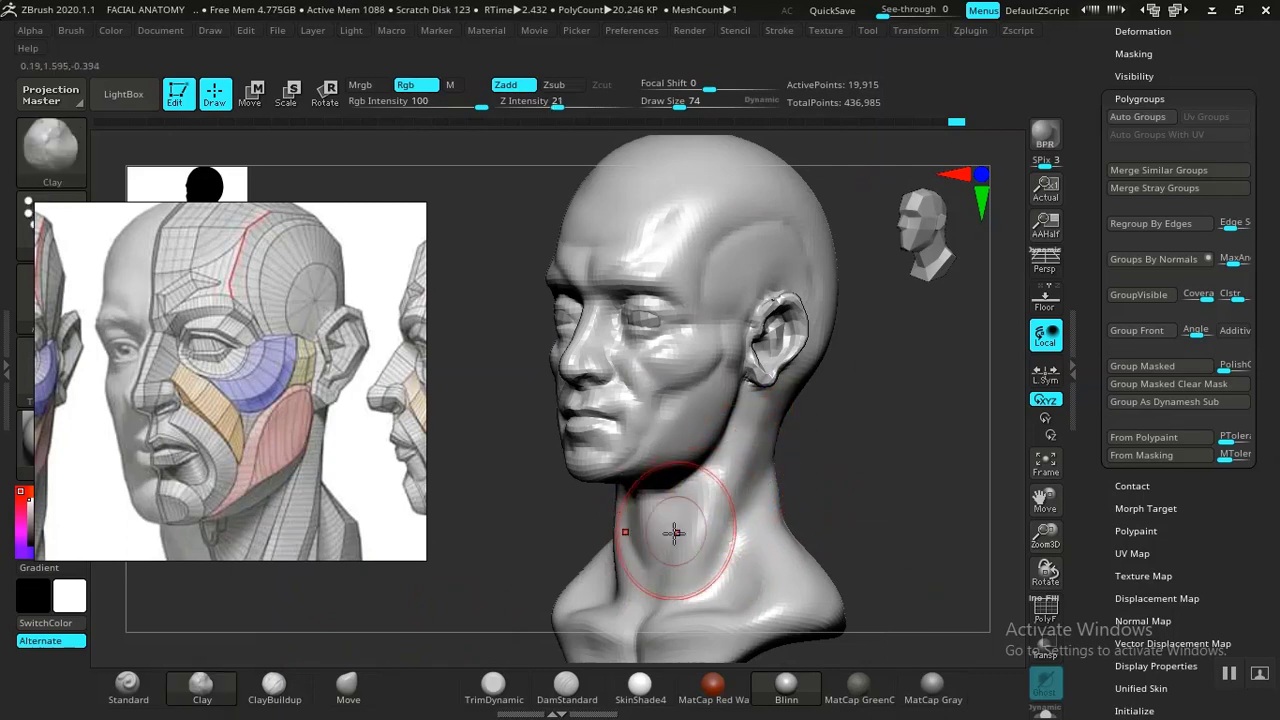
left_click(566, 686)
mouse_move(600, 640)
left_mouse_down()
mouse_move(677, 491)
mouse_move(891, 449)
mouse_move(767, 475)
left_mouse_up()
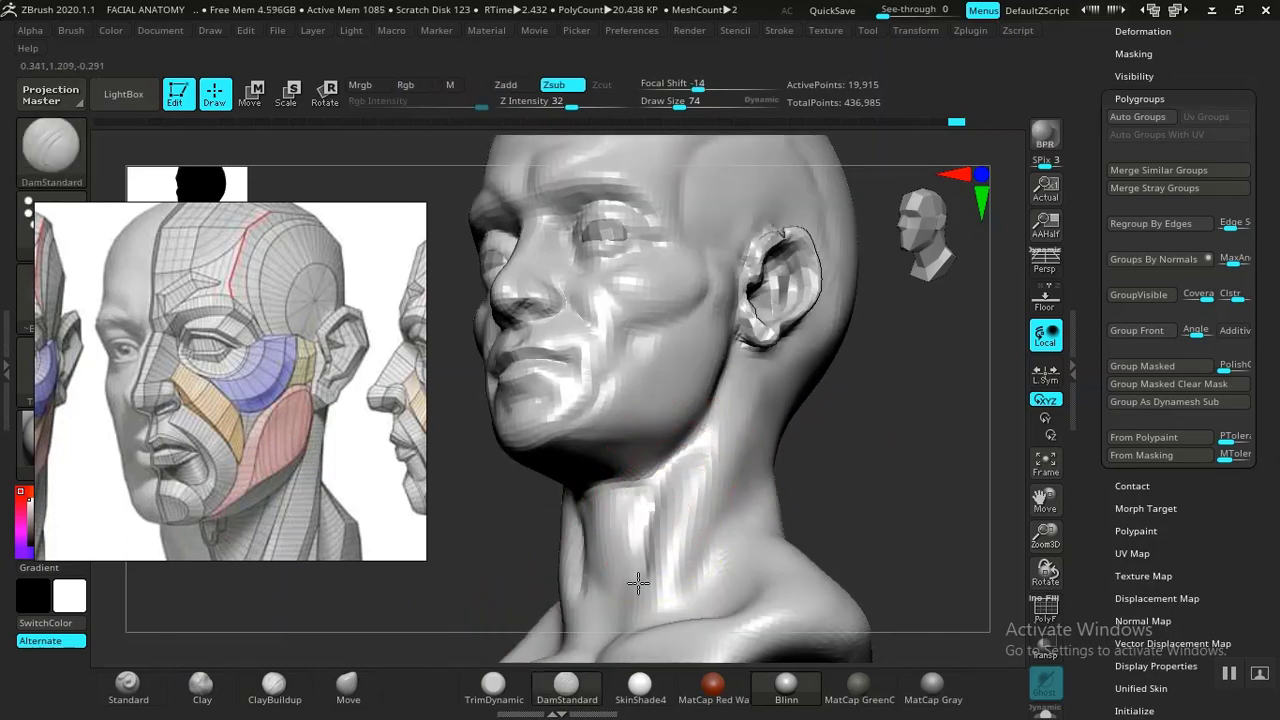
left_click_drag(636, 578, 644, 540, "shift")
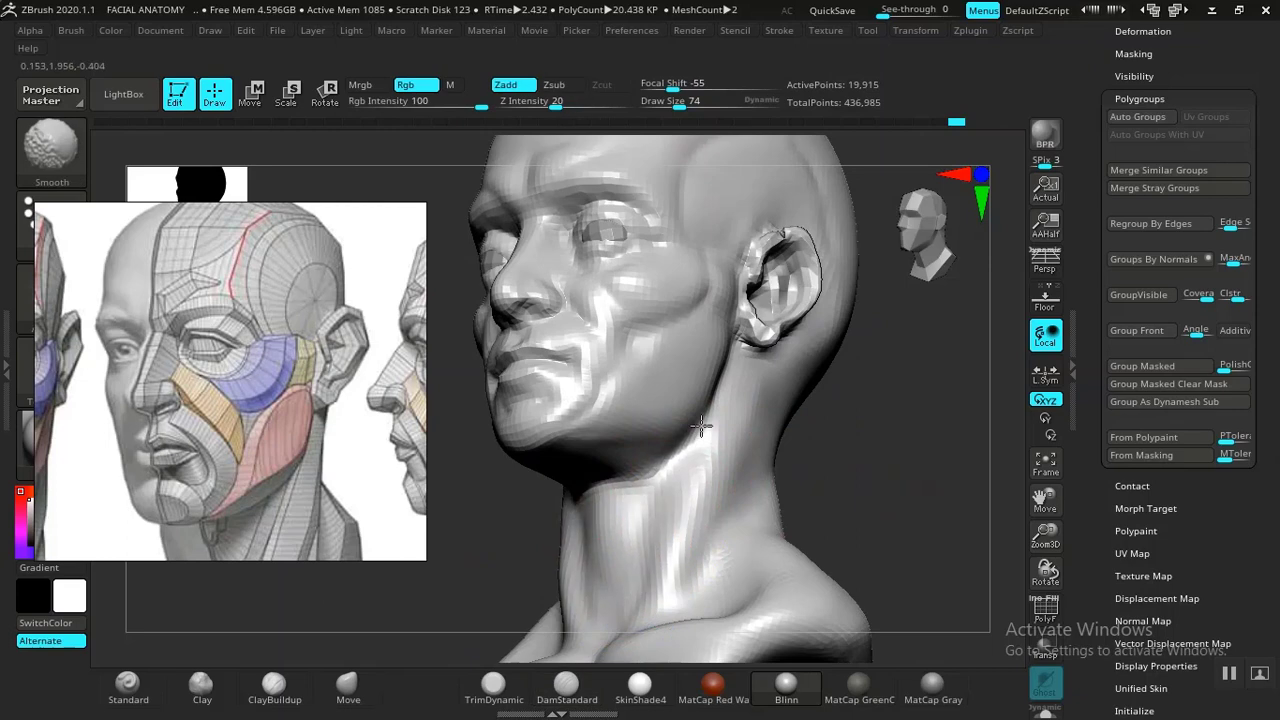
mouse_move(822, 496)
left_mouse_down("shift")
mouse_move(920, 517)
mouse_move(834, 457)
mouse_move(910, 472)
mouse_move(886, 523)
mouse_move(826, 580)
mouse_move(863, 571)
mouse_move(871, 523)
mouse_move(913, 628)
mouse_move(663, 423)
left_mouse_up("shift")
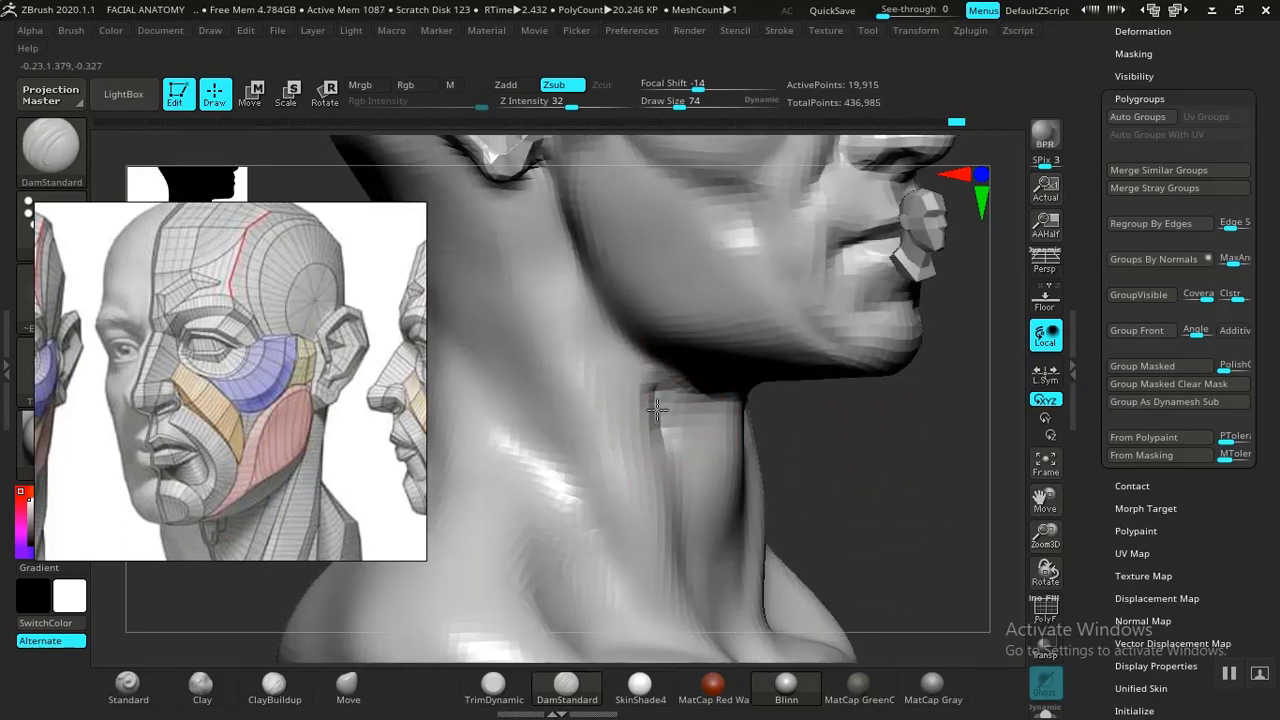
left_click_drag(720, 505, 648, 425, "shift")
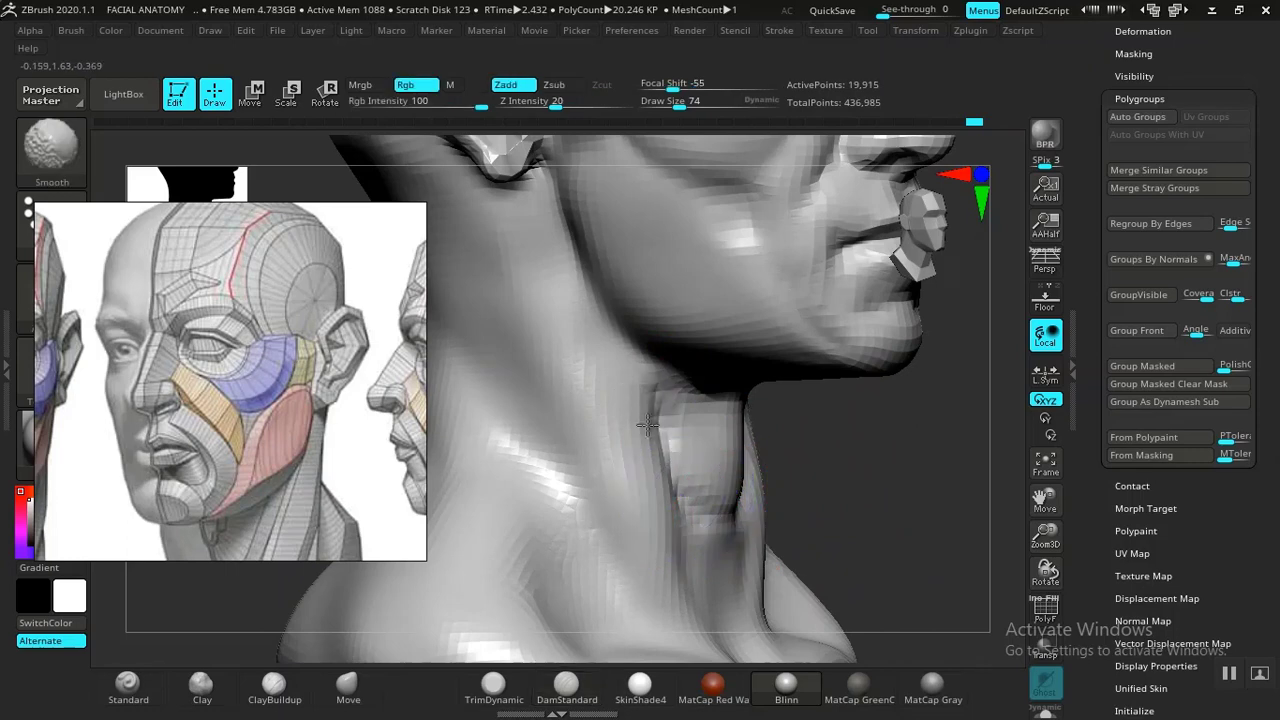
- Reshape the front of the throat with the Move brush at draw size 74 and smooth it
key("f")
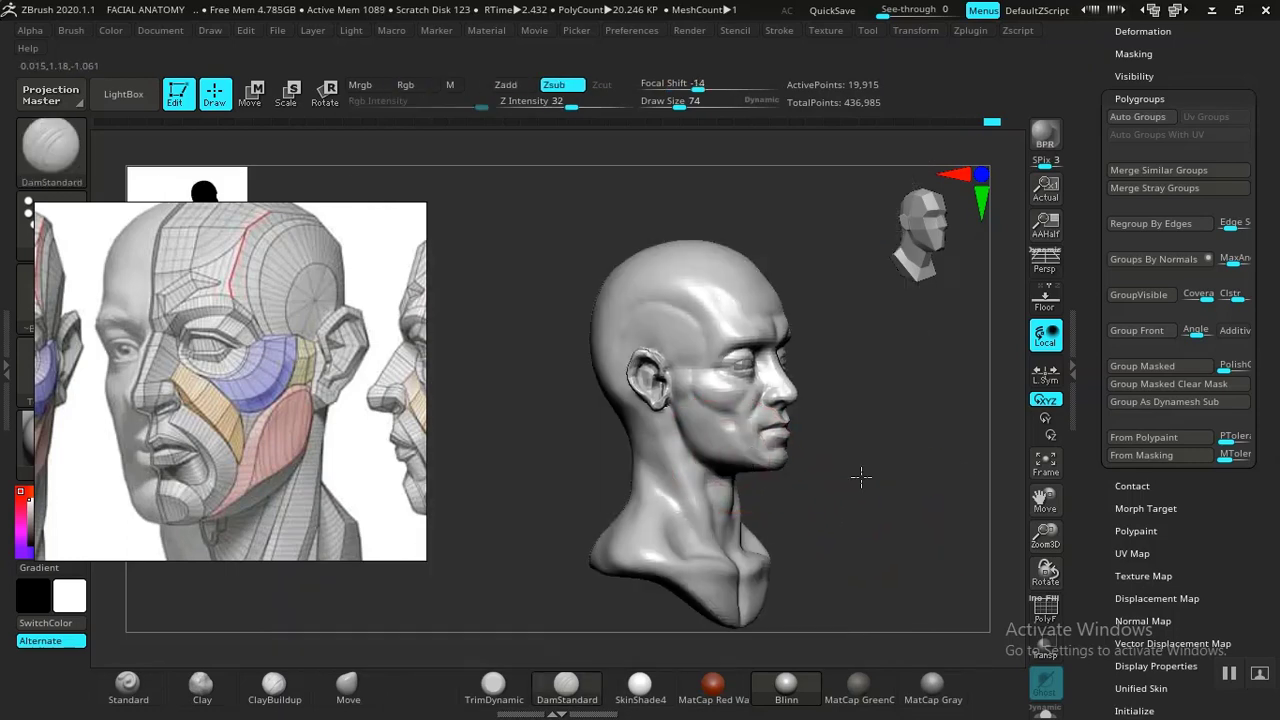
mouse_move(857, 477)
left_mouse_down("shift")
mouse_move(857, 380)
mouse_move(837, 453)
mouse_move(846, 480)
left_mouse_up("shift")
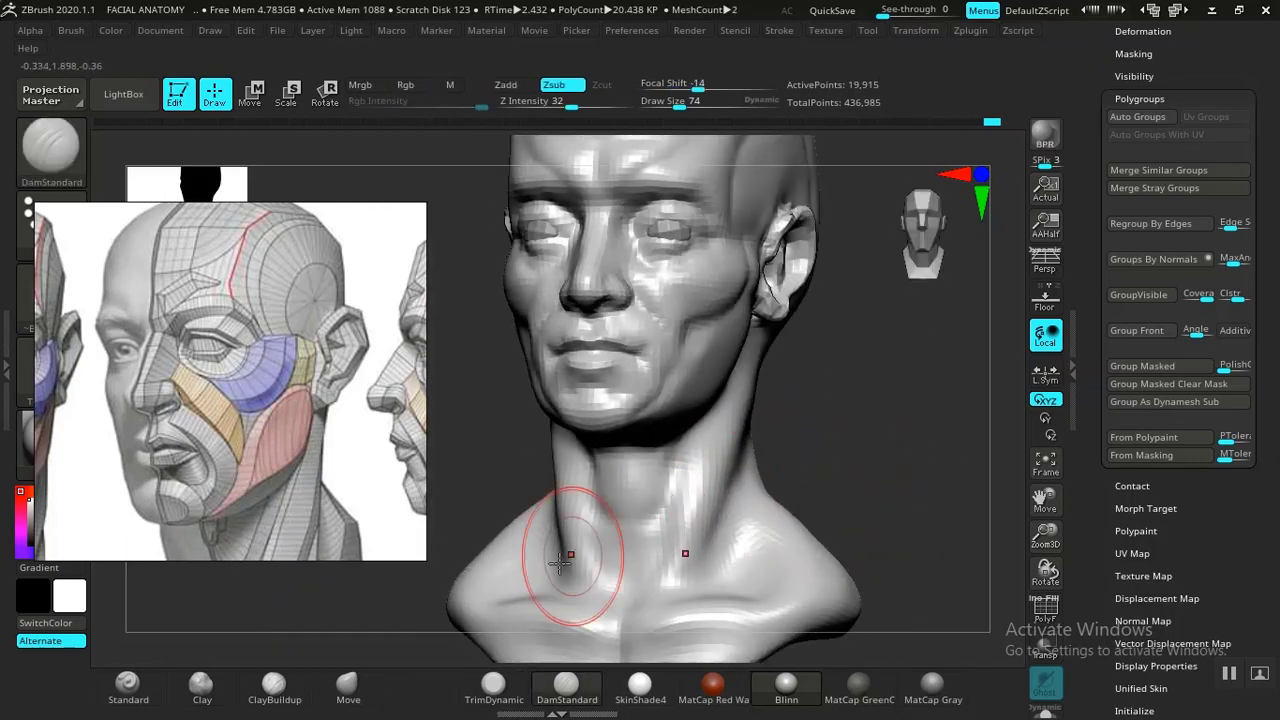
left_click(347, 685)
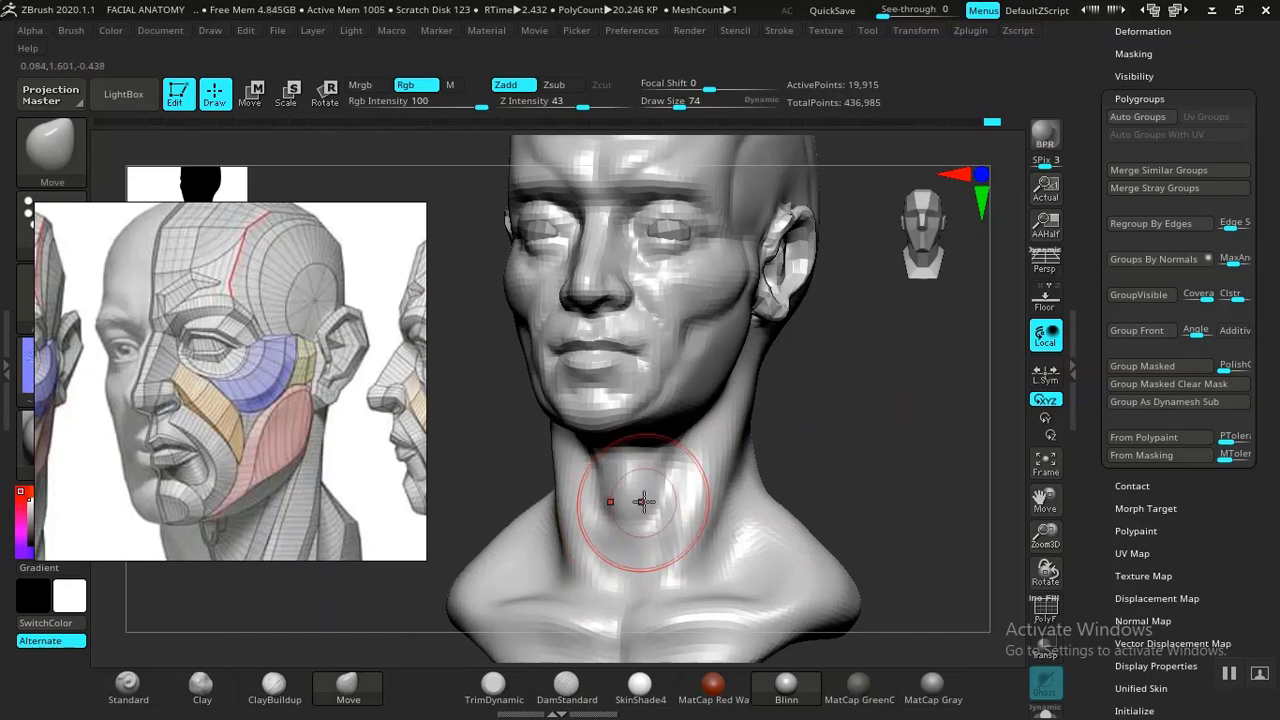
left_click_drag(656, 481, 641, 492, "shift")
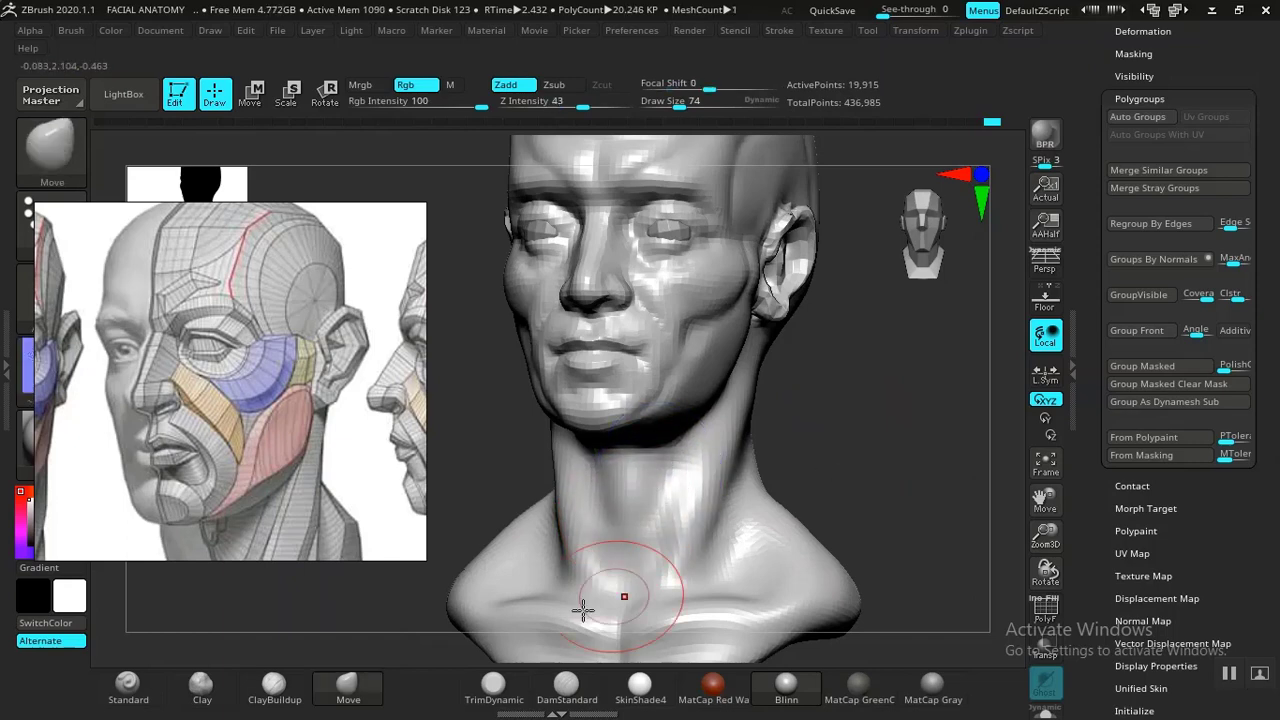
- Build up the lower throat and the pit between the collarbones with the Clay brush at draw size 74, smoothing the transitions
left_click(201, 685)
mouse_move(846, 435)
left_mouse_down()
mouse_move(905, 380)
mouse_move(634, 480)
mouse_move(637, 495)
left_mouse_up()
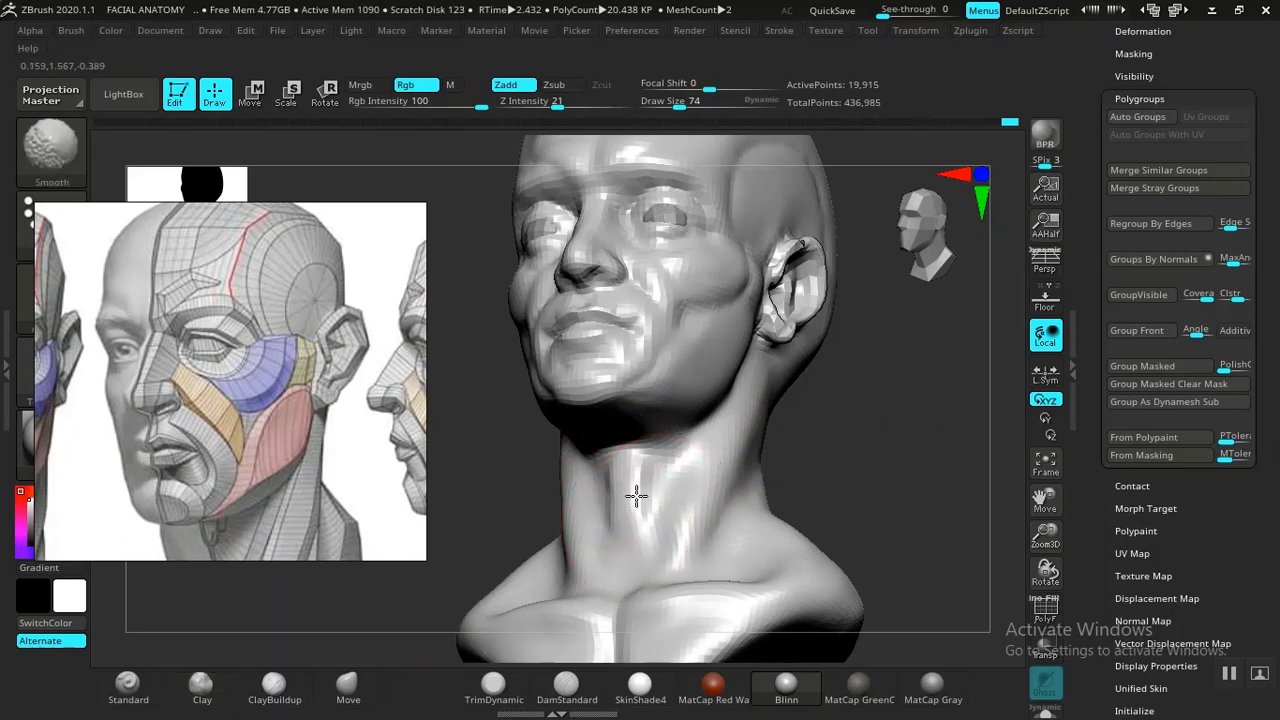
mouse_move(880, 486)
left_mouse_down("shift")
mouse_move(894, 517)
mouse_move(864, 401)
mouse_move(905, 480)
left_mouse_up("shift")
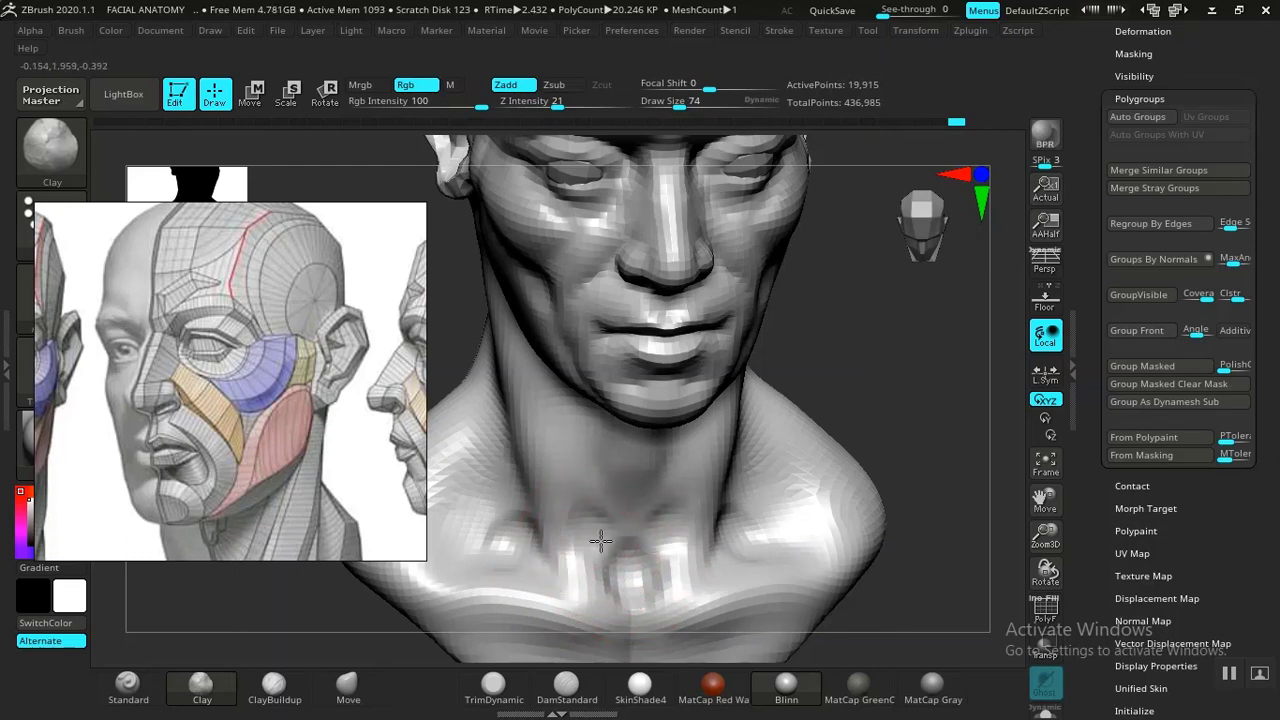
key("shift")
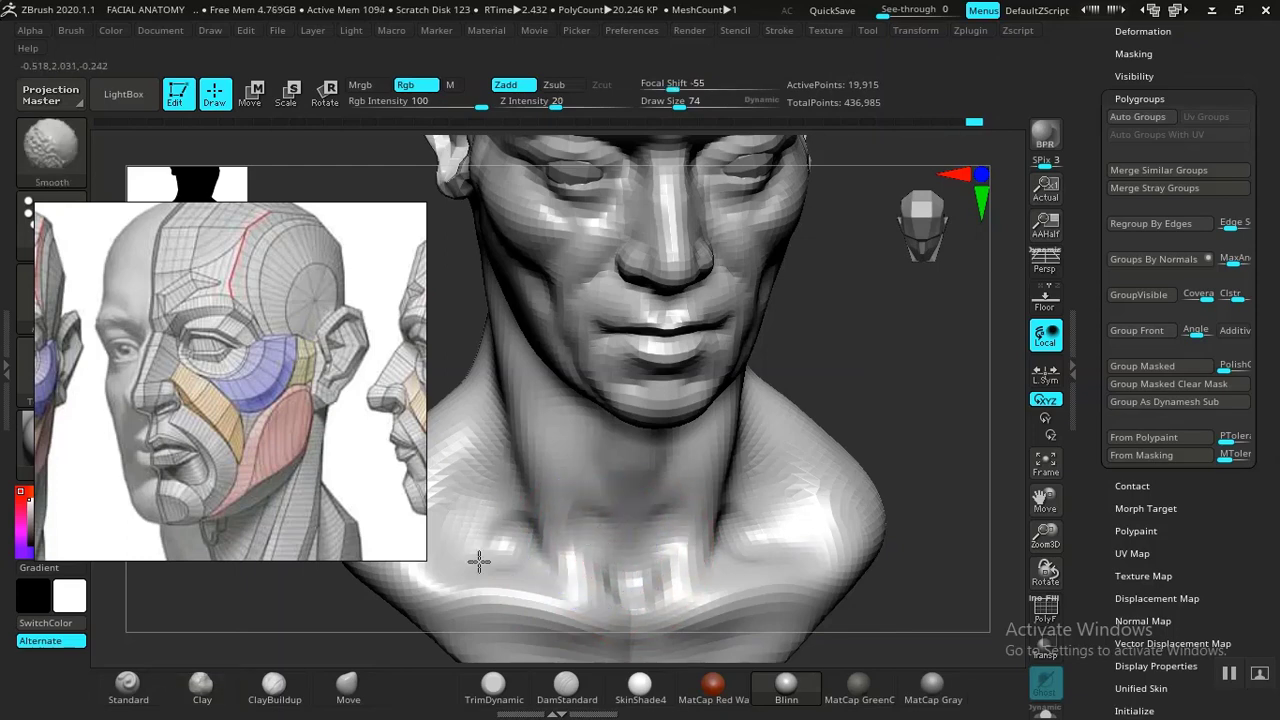
left_click_drag(653, 555, 635, 585)
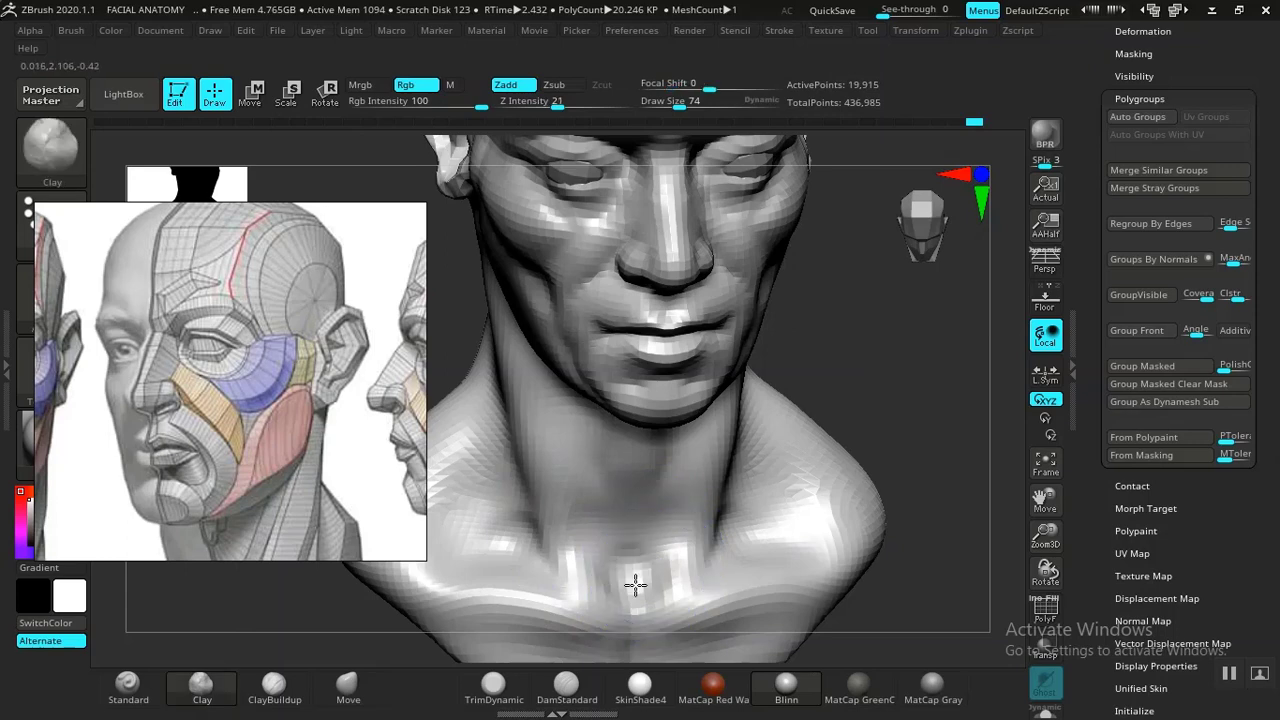
left_click_drag(894, 434, 878, 360, "alt")
left_click_drag(874, 390, 872, 366)
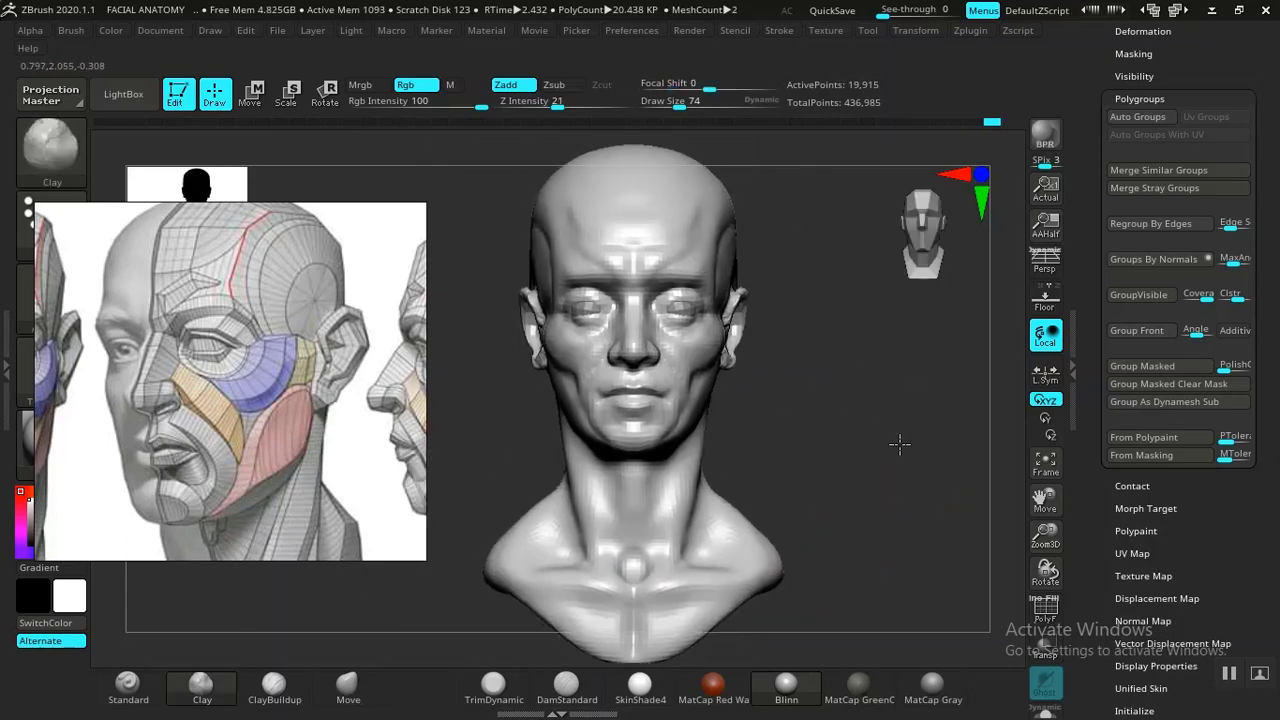
- Set the Smooth brush's Z intensity to 6 and soften the throat and the pit between the collarbones
left_click_drag(900, 443, 896, 520, "alt")
key("shift")
left_click_drag(555, 103, 545, 101, "shift")
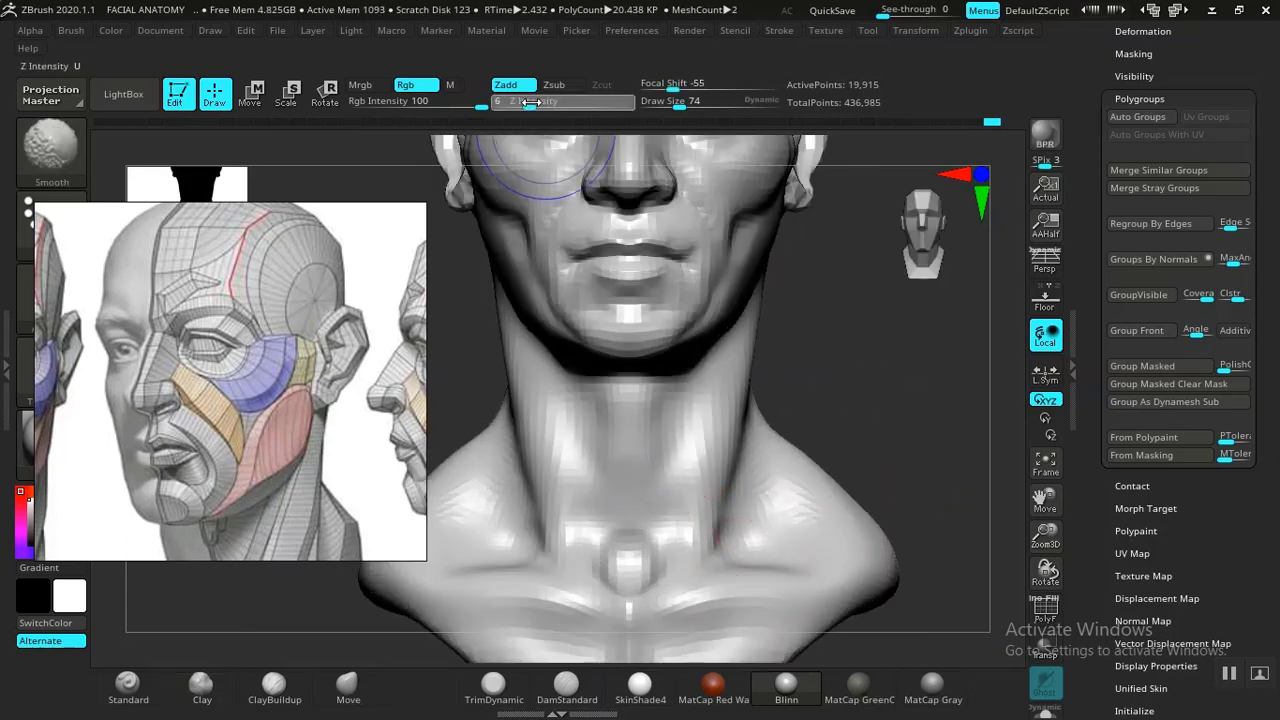
left_click_drag(651, 508, 613, 535, "shift")
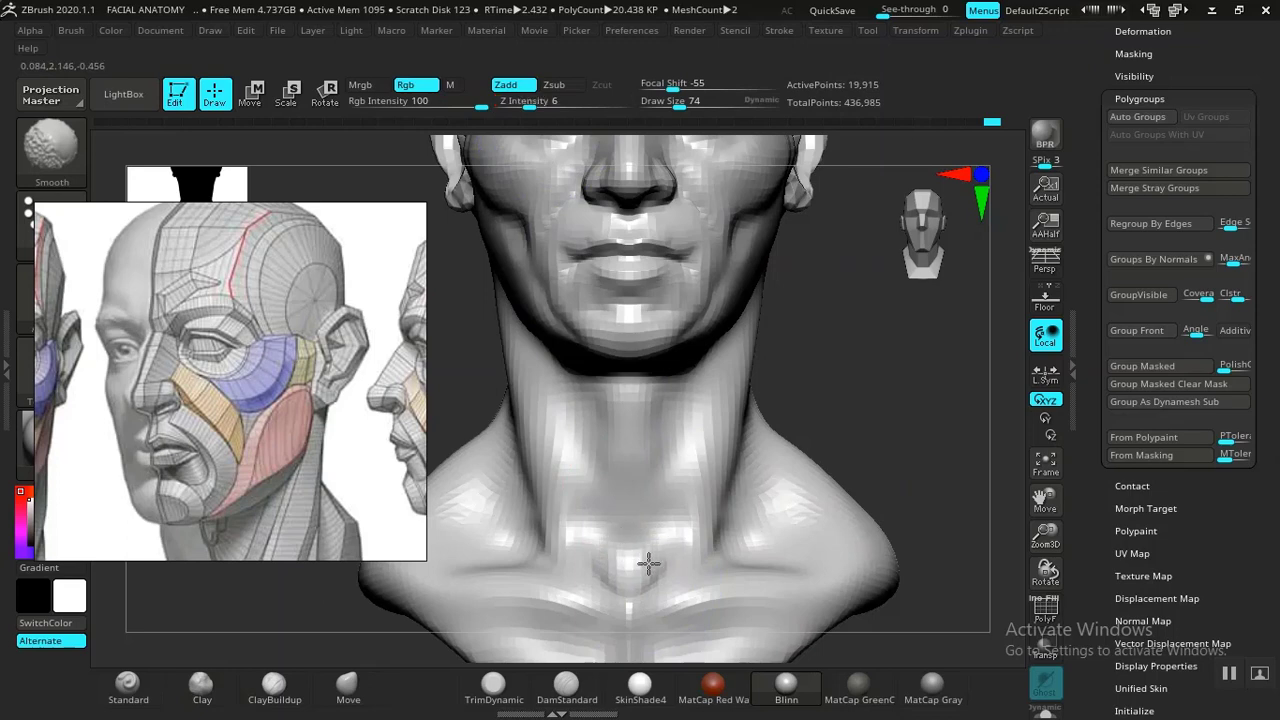
- Build up the neck tendons where they meet the collarbones with the Standard brush at draw size 74 and Z intensity 11
left_click(127, 686)
mouse_move(857, 403)
left_mouse_down()
mouse_move(737, 543)
mouse_move(741, 526)
left_mouse_up()
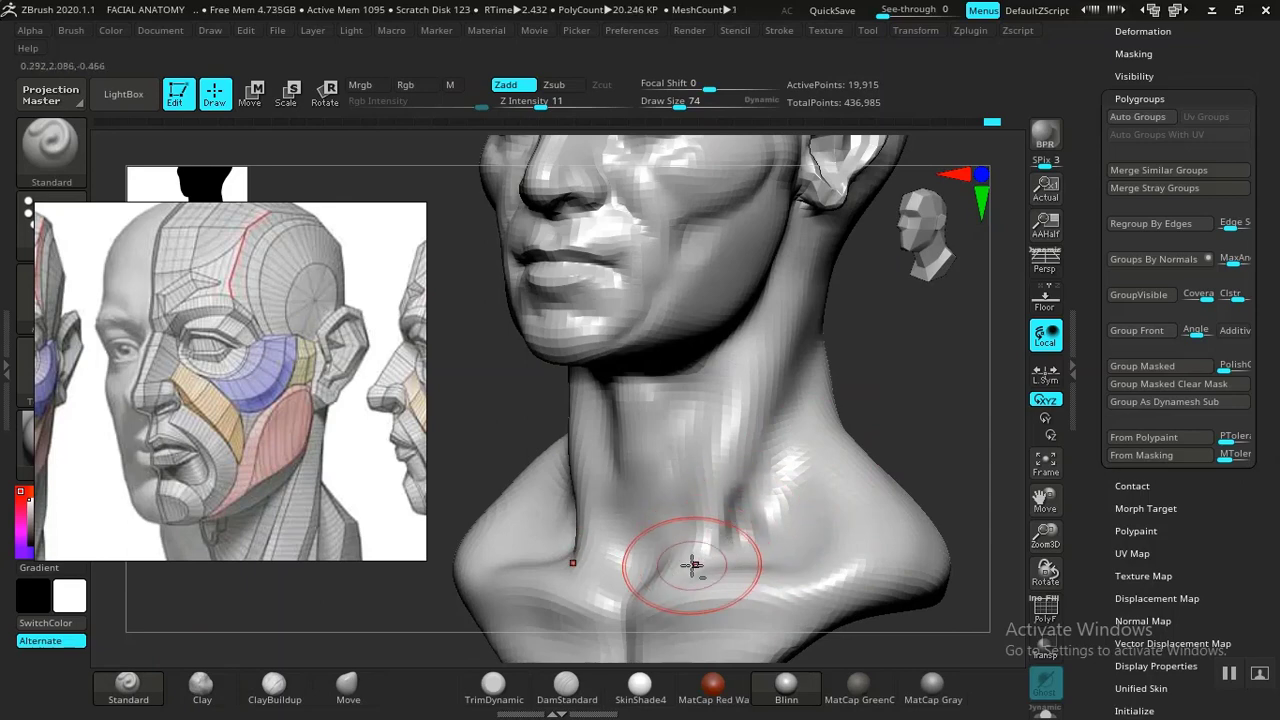
left_click_drag(691, 556, 755, 516)
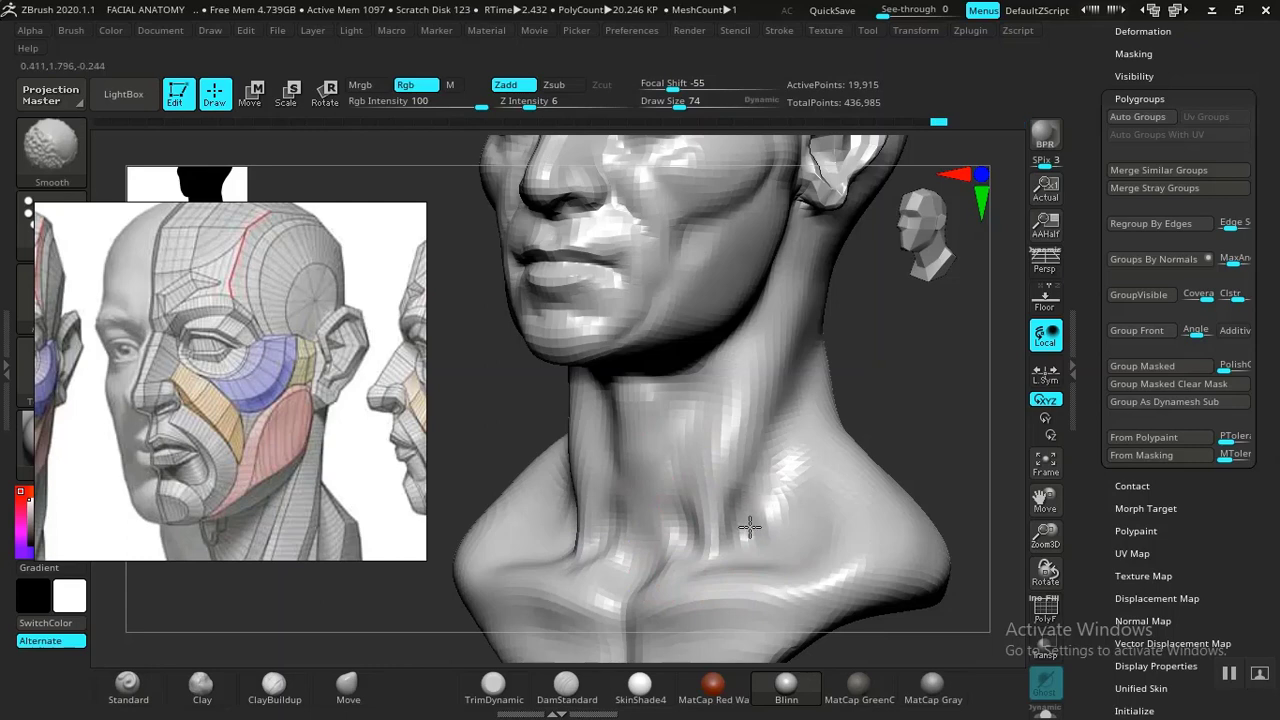
- Refine the throat and tendon bases from the opposite three-quarter view with the Standard brush and check the head from the front
left_click_drag(929, 414, 968, 433)
key("f")
left_click_drag(826, 374, 830, 520)
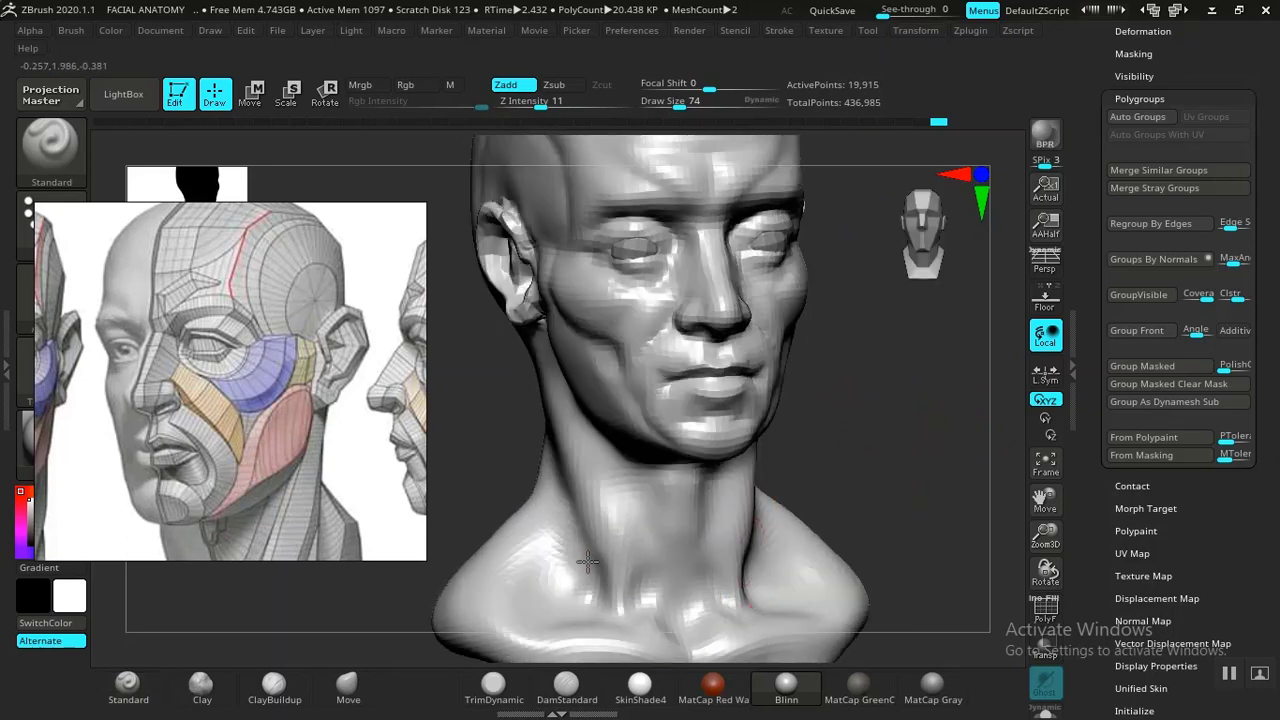
key("ctrl")
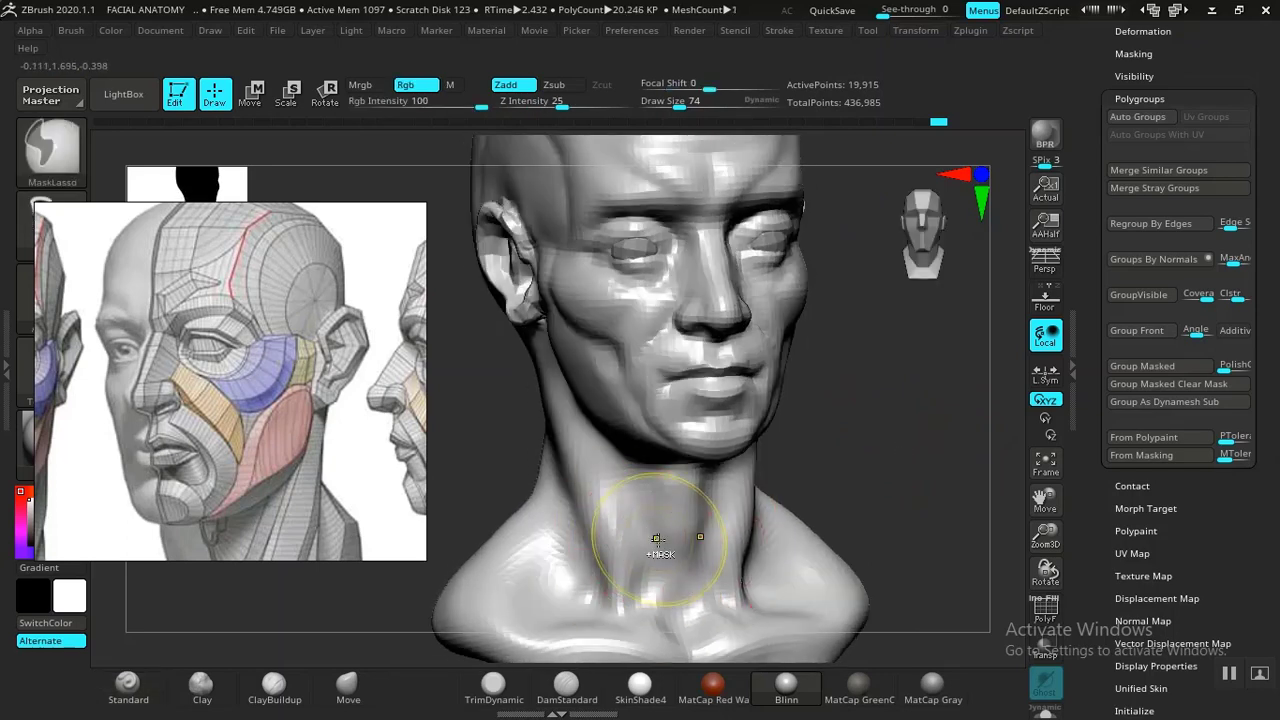
mouse_move(616, 536)
left_mouse_down()
mouse_move(626, 600)
mouse_move(637, 574)
mouse_move(623, 520)
mouse_move(682, 536)
left_mouse_up()
key("f")
left_click_drag(818, 449, 816, 517, "shift")
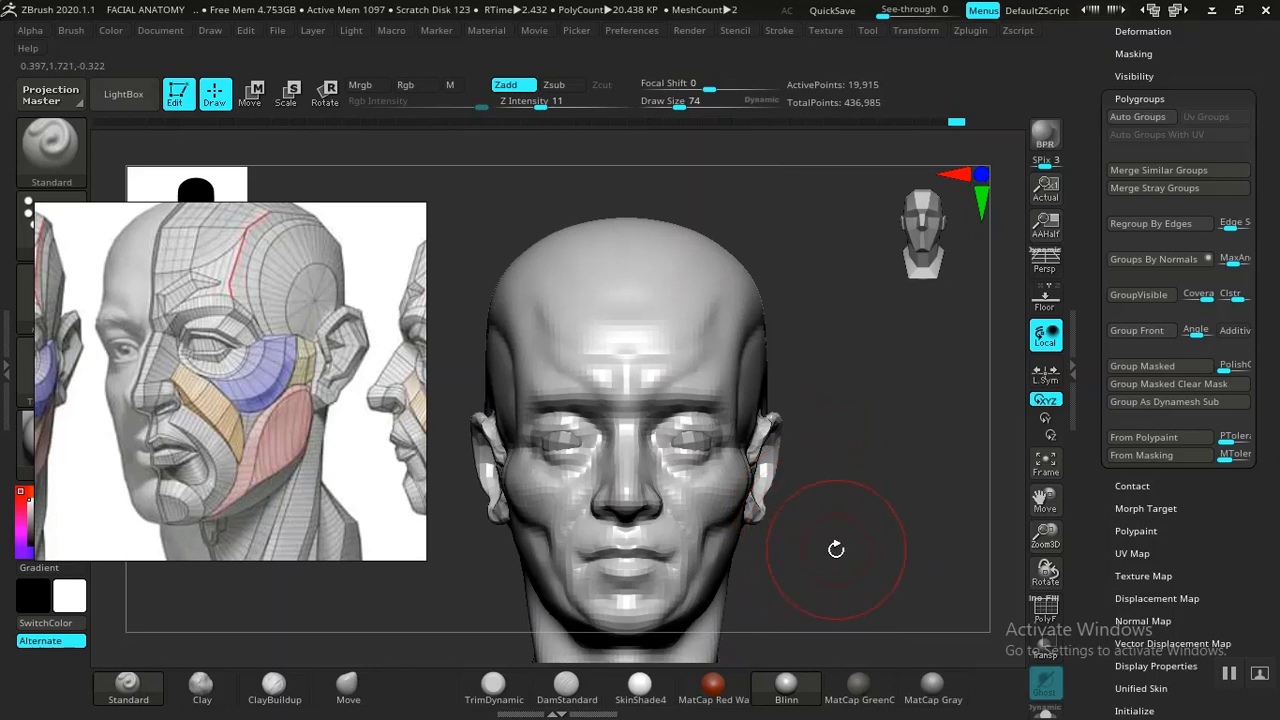
- Reduce the Standard brush's draw size to 30 and add volume to the eyelids around the eye
left_click_drag(842, 579, 995, 409)
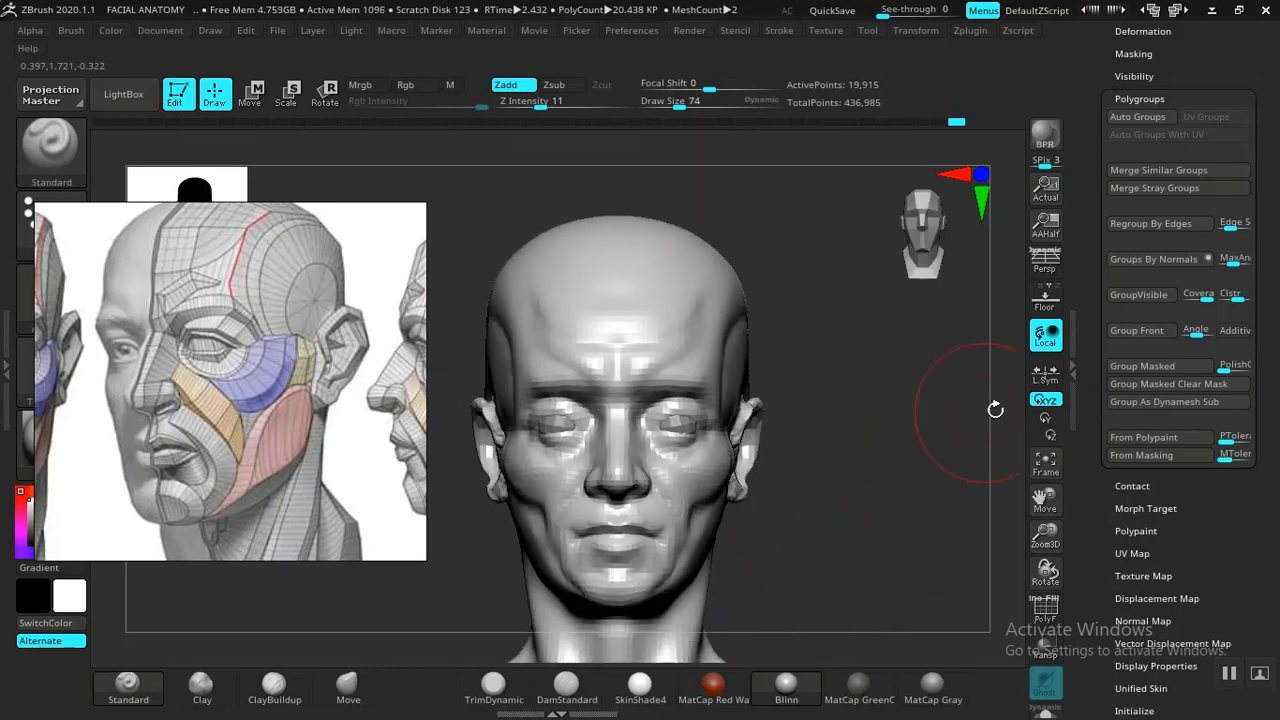
left_click_drag(1096, 338, 1096, 399)
mouse_move(876, 563)
left_mouse_down("alt")
mouse_move(917, 594)
mouse_move(883, 608)
mouse_move(871, 586)
mouse_move(883, 588)
left_mouse_up("alt")
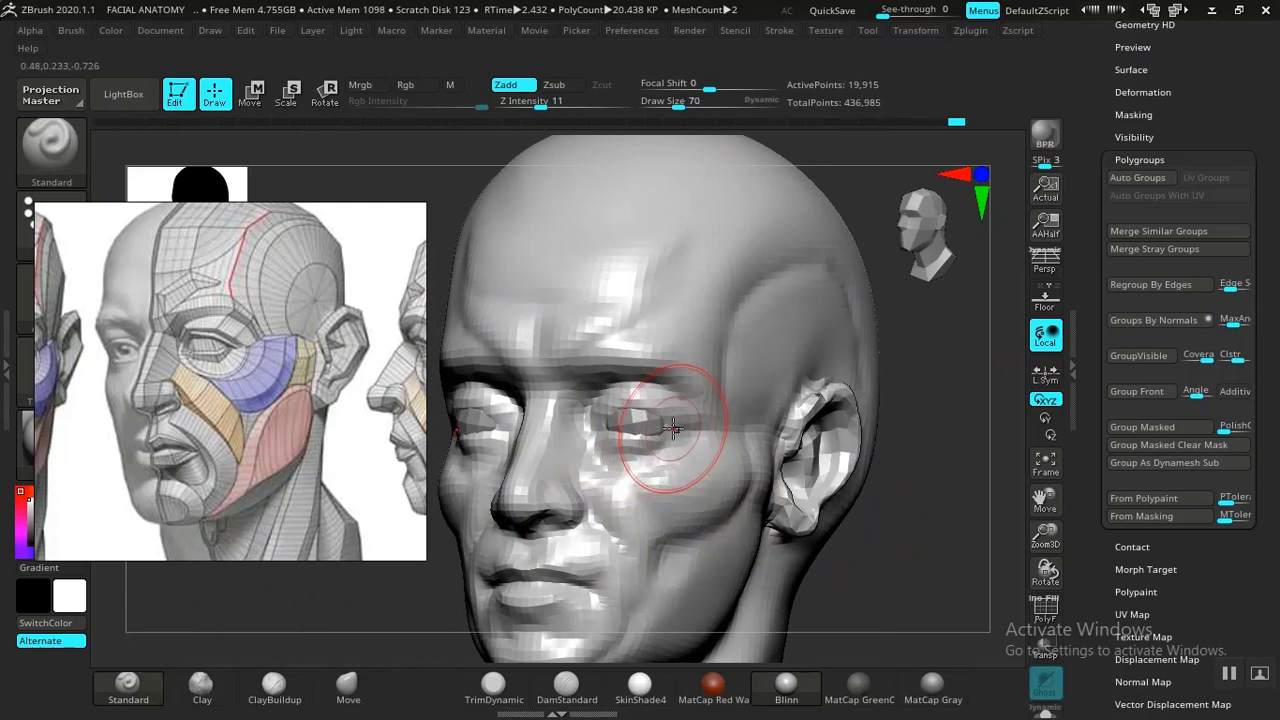
key("bracketleft")
key("bracketleft")
key("bracketleft")
key("bracketleft")
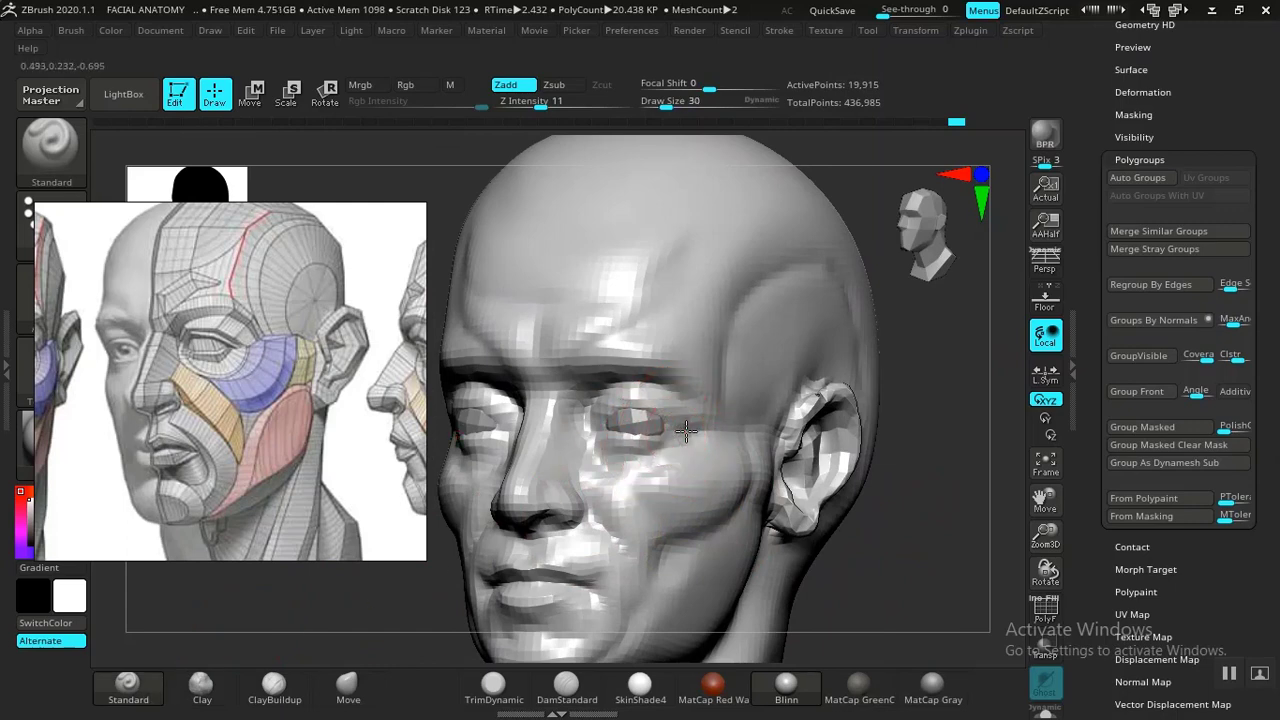
left_click_drag(650, 447, 599, 439)
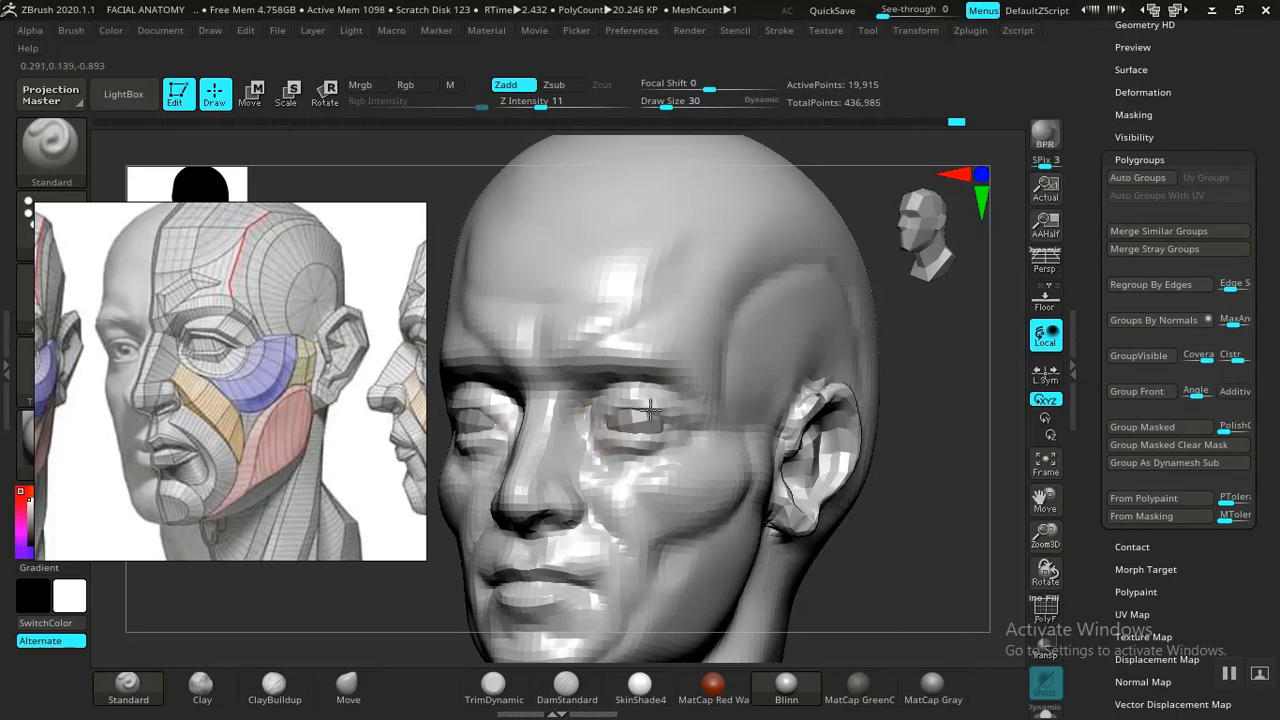
- Carve the inner eye corner and the crease below the lower eyelid with the DamStandard brush at draw size 30
left_click(566, 686)
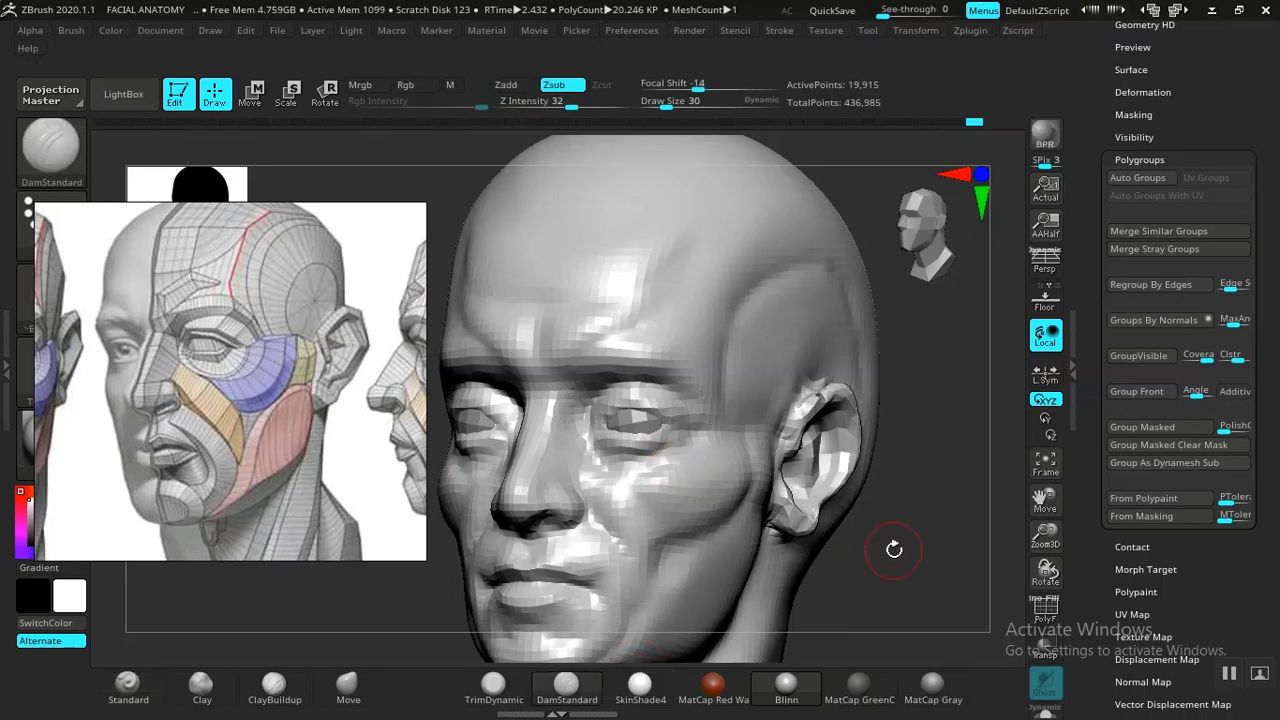
mouse_move(894, 543)
left_mouse_down()
mouse_move(878, 516)
mouse_move(862, 600)
left_mouse_up()
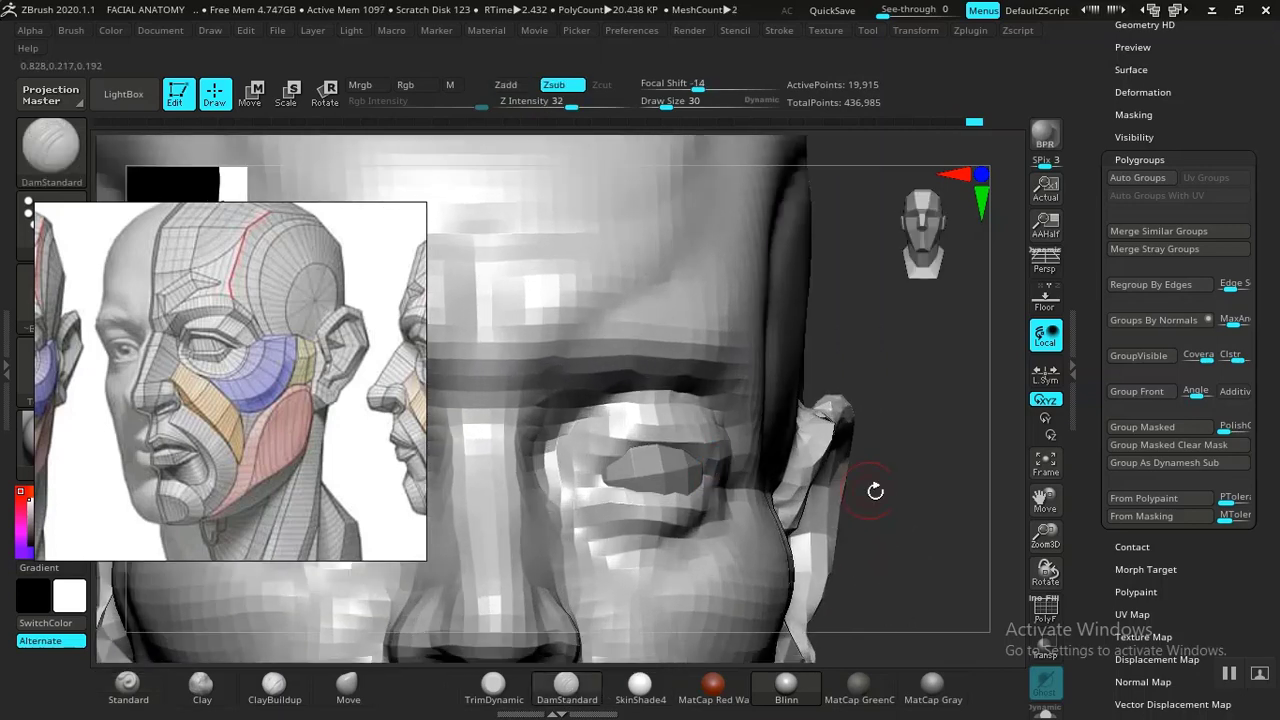
left_click_drag(874, 491, 885, 492)
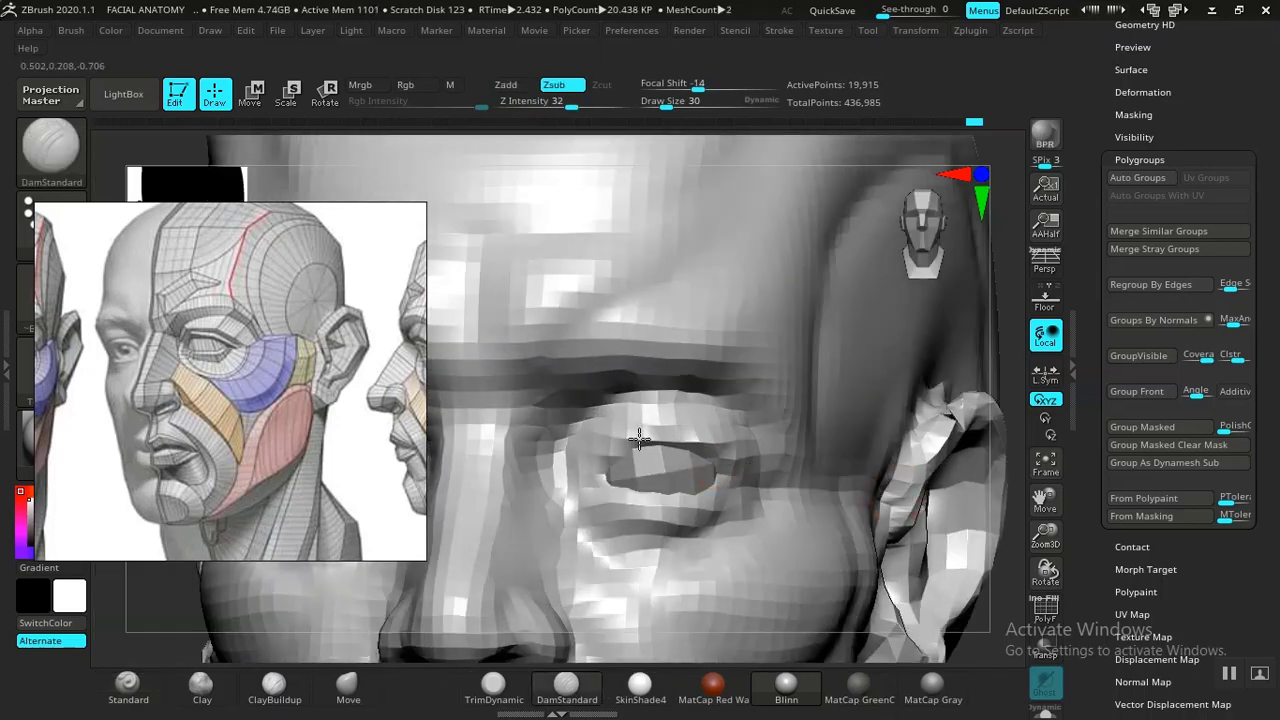
left_click_drag(593, 473, 616, 497)
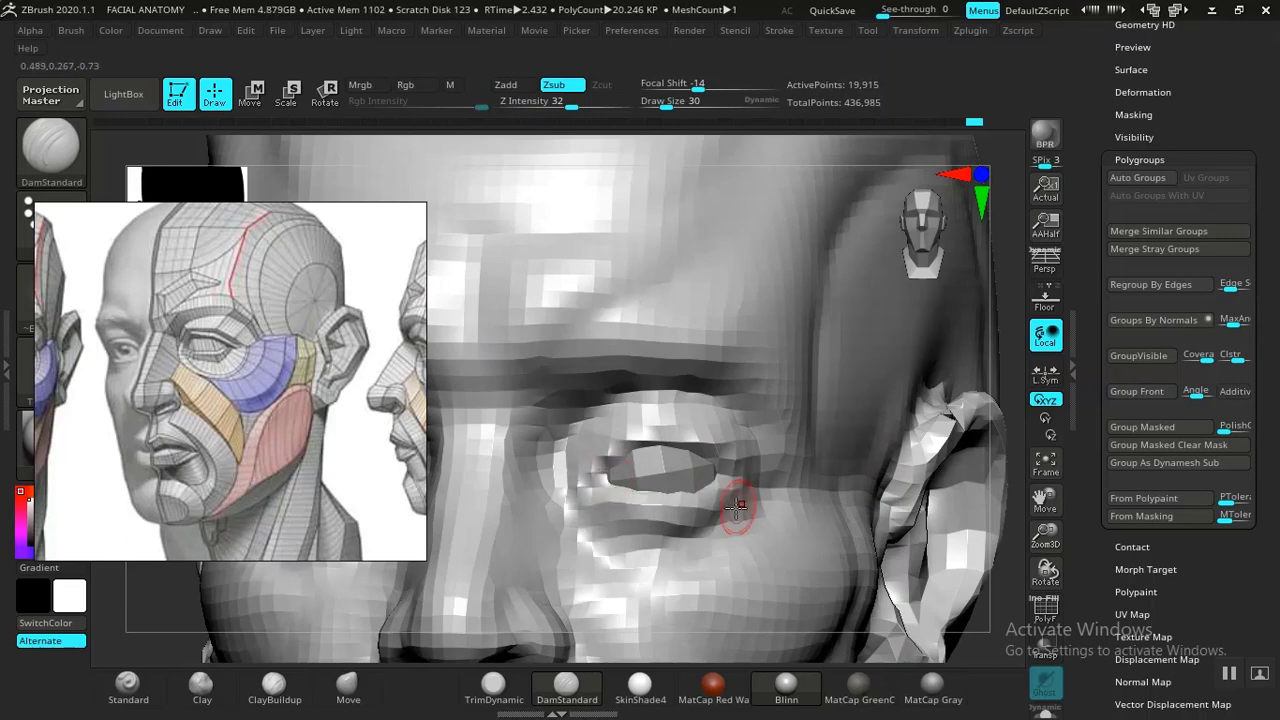
mouse_move(731, 531)
left_mouse_down()
mouse_move(640, 551)
mouse_move(591, 526)
left_mouse_up()
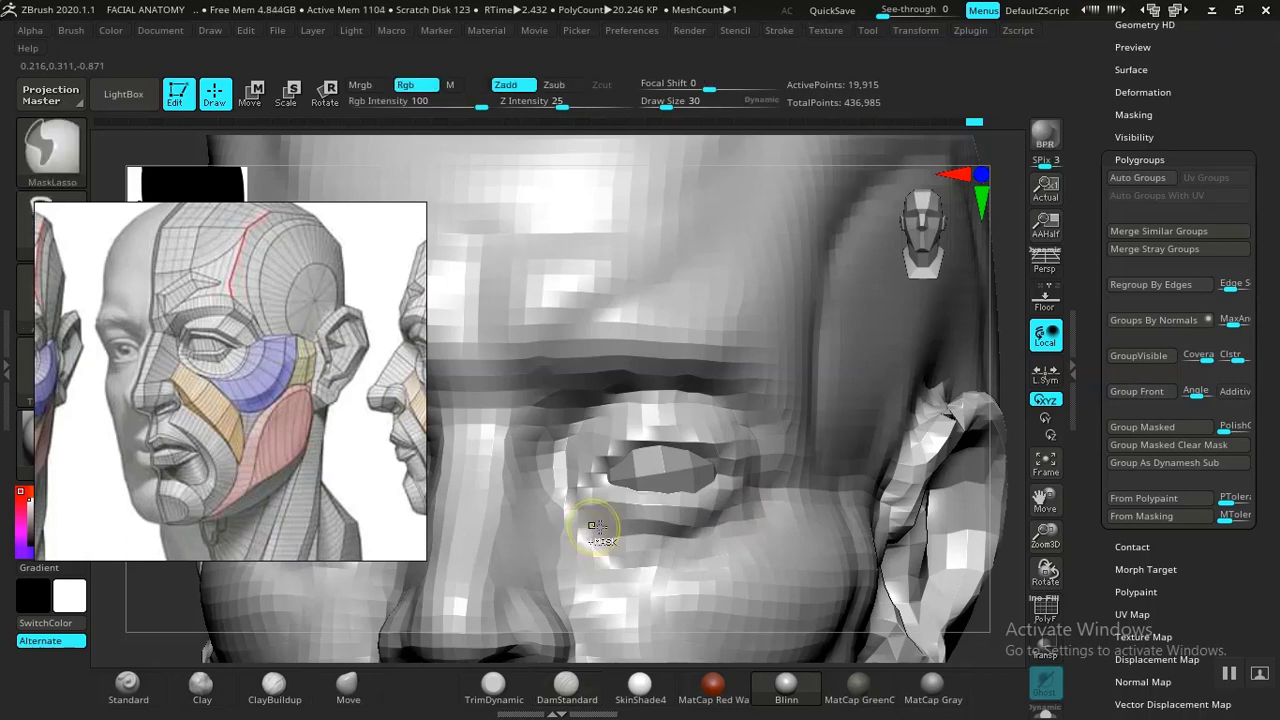
mouse_move(662, 549)
left_mouse_down()
mouse_move(623, 533)
mouse_move(685, 541)
left_mouse_up()
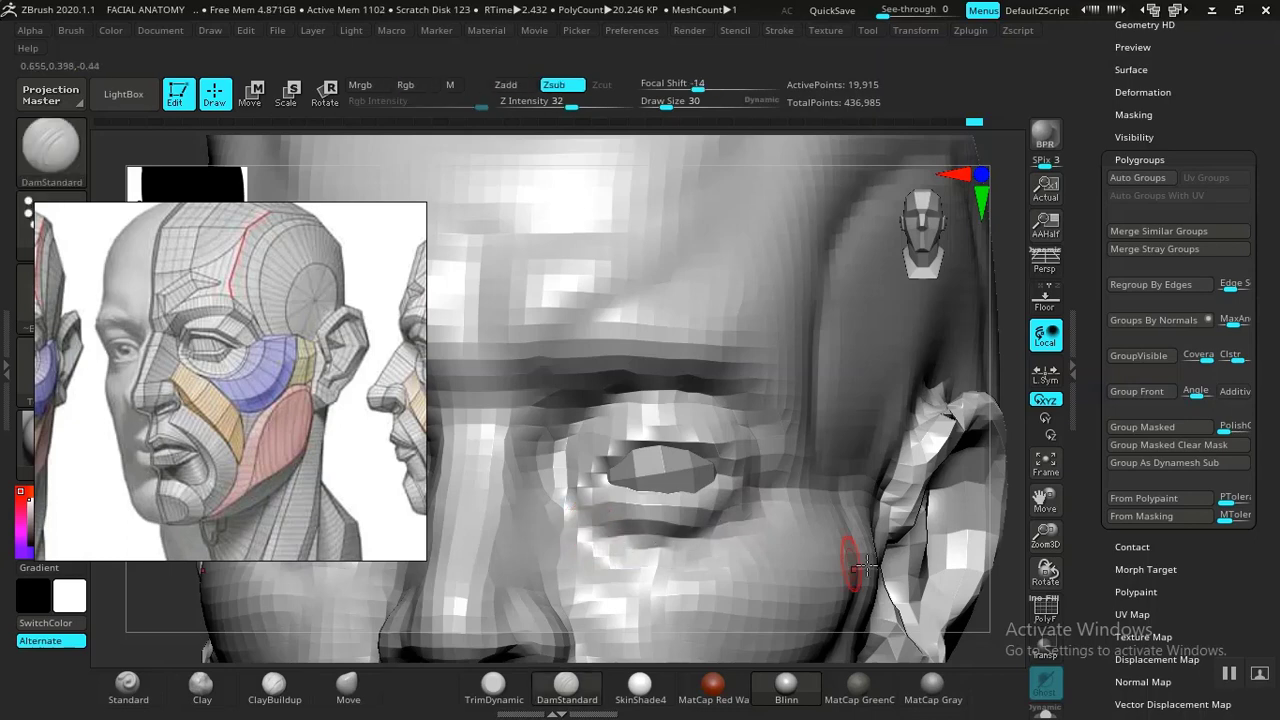
- Open the head's Geometry settings to show its subdivision controls
left_click_drag(997, 630, 811, 489, "alt")
left_click_drag(1096, 340, 1078, 444)
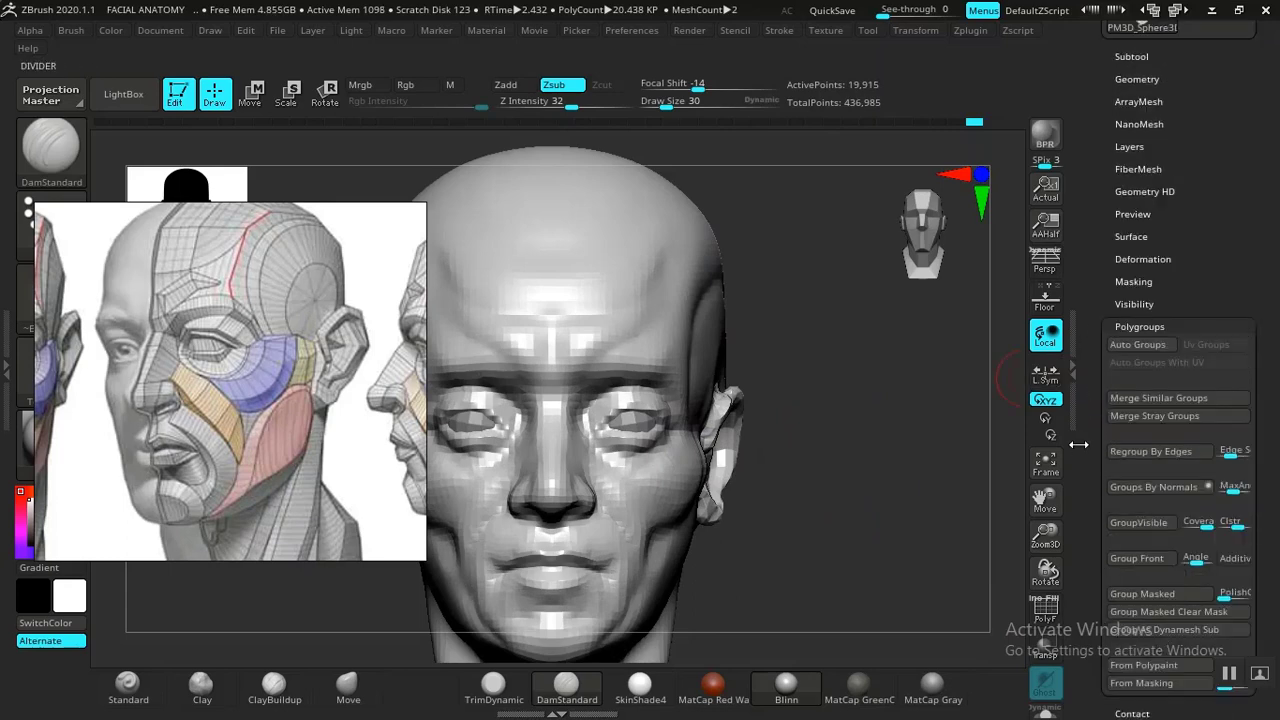
left_click_drag(1101, 262, 1091, 398)
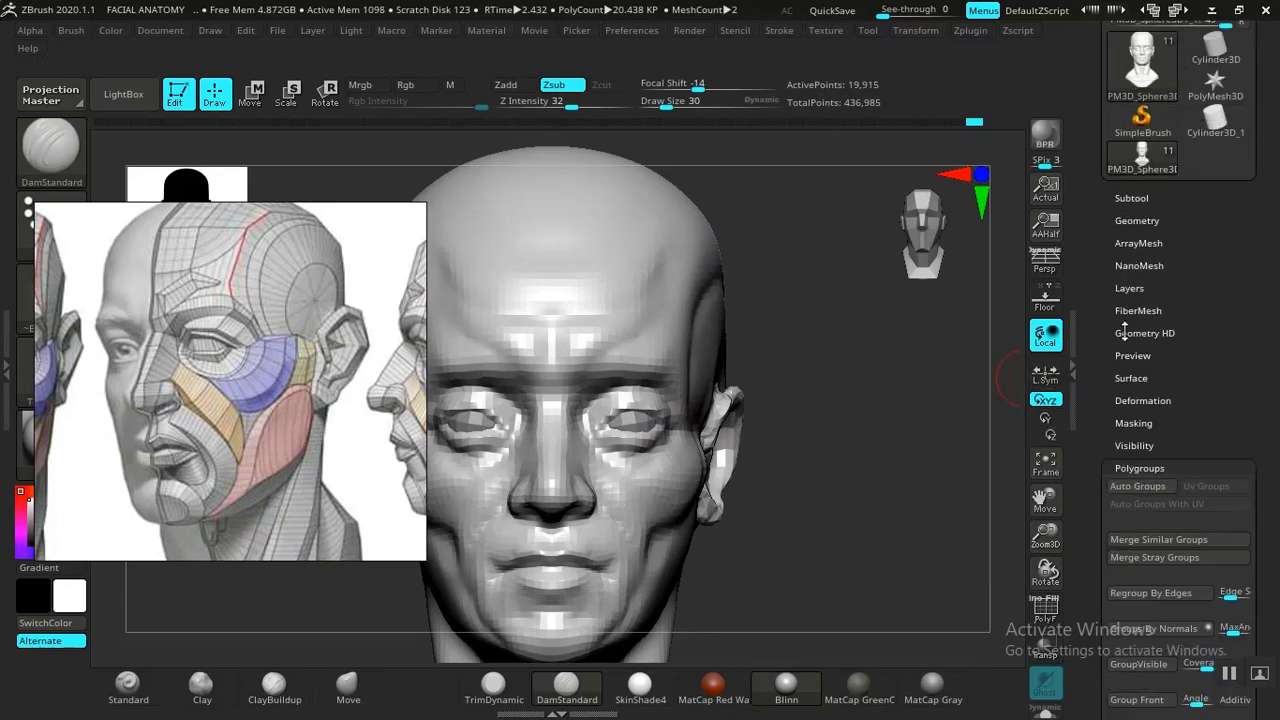
left_click(1149, 198)
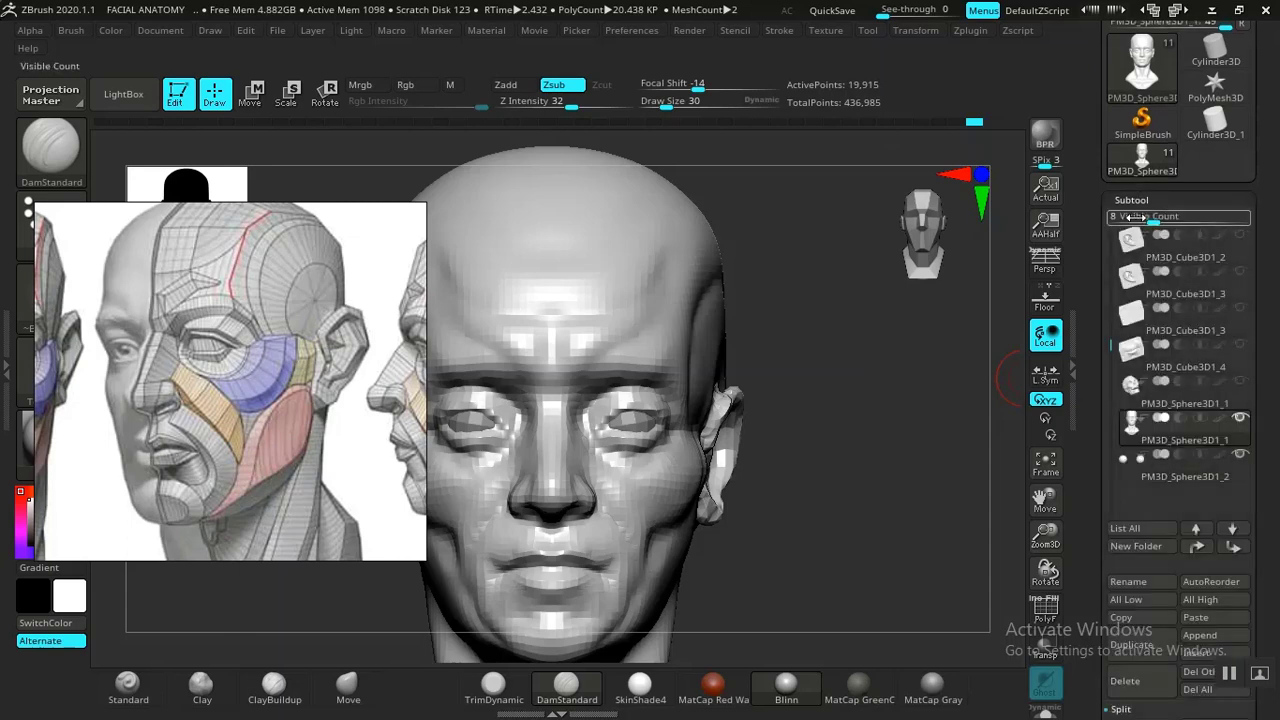
left_click(1141, 200)
left_click(1138, 222)
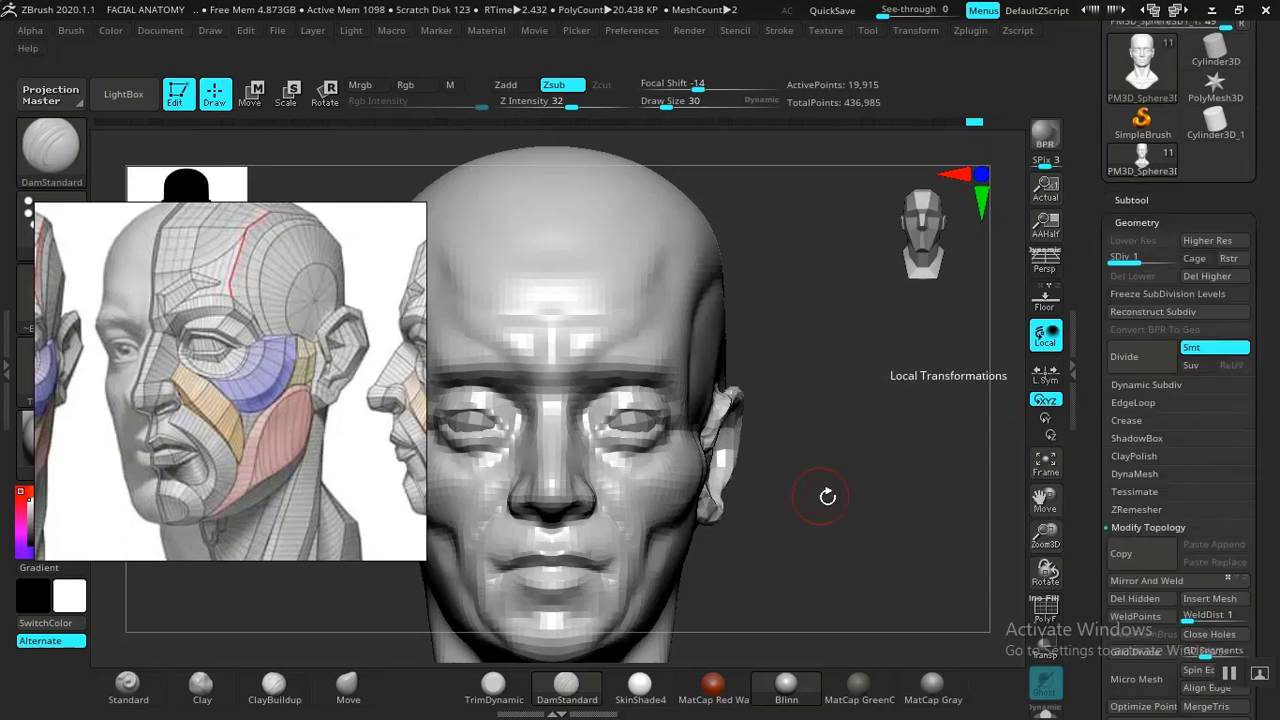
- Delete the head's subdivision levels above level 1 and enlarge the brush draw size to 62
key("shift")
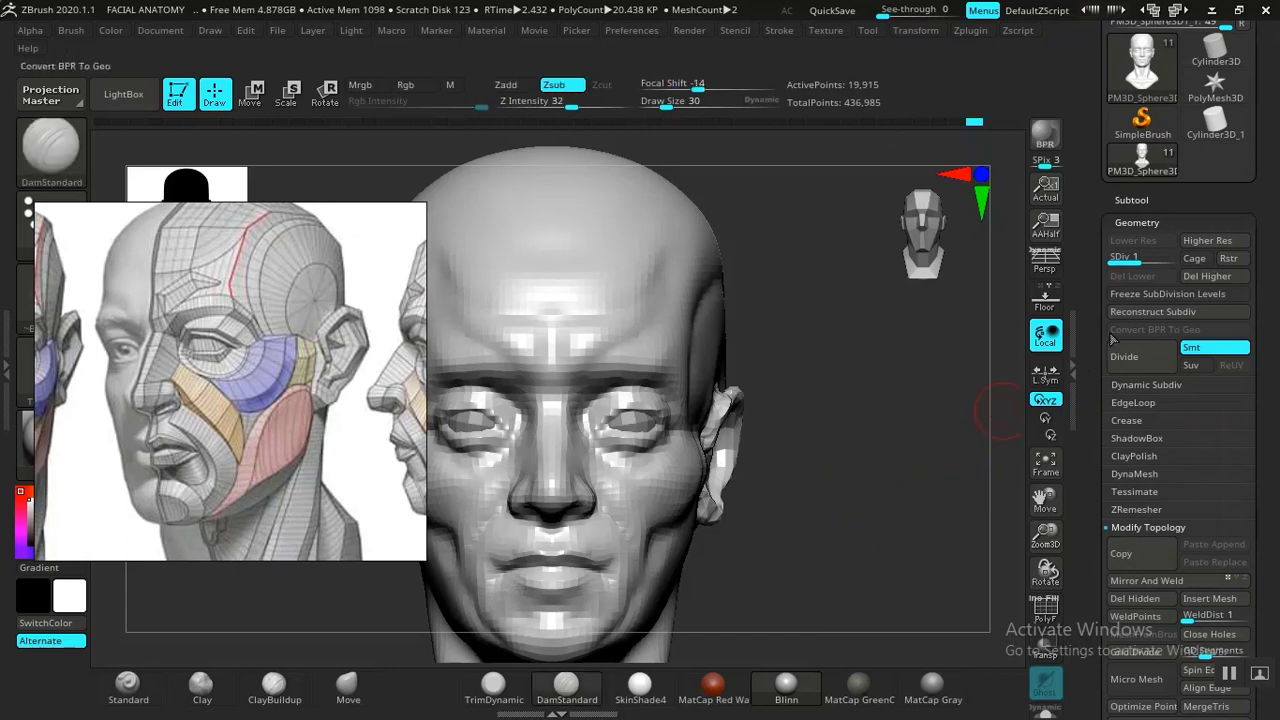
left_click(1214, 279)
mouse_move(840, 537)
left_mouse_down("alt")
mouse_move(873, 519)
mouse_move(883, 543)
mouse_move(862, 544)
left_mouse_up("alt")
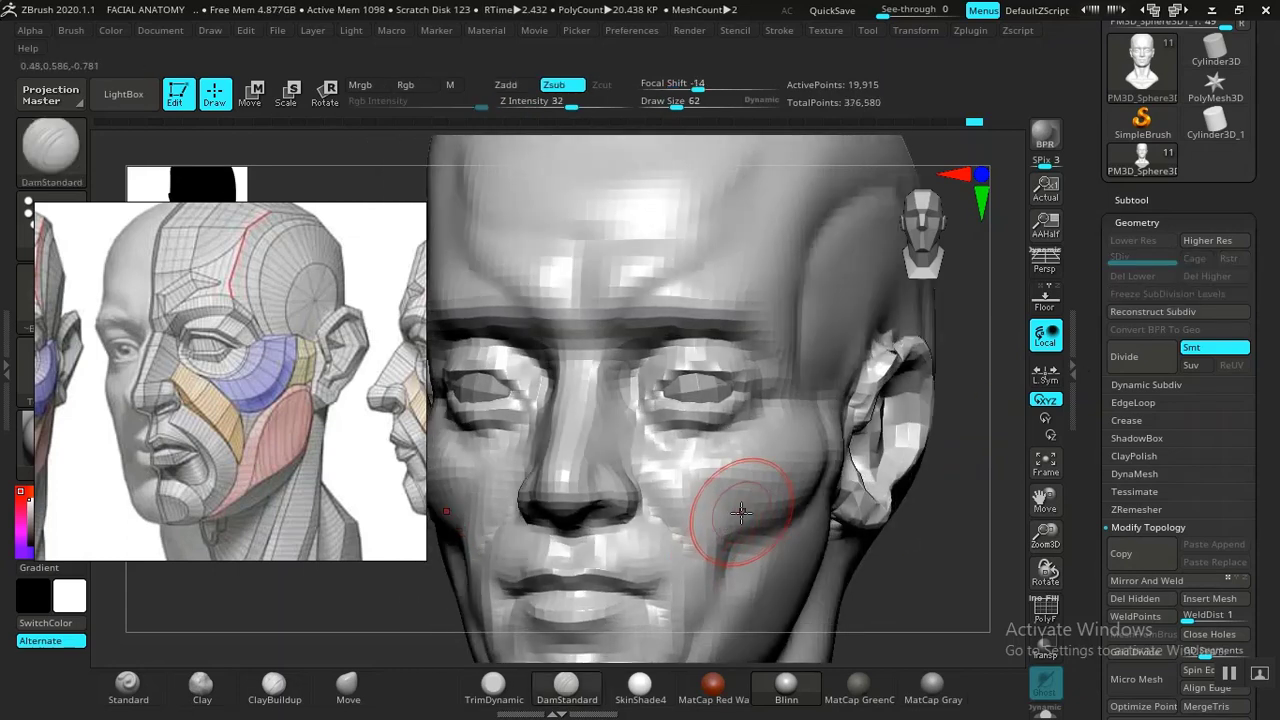
left_click_drag(913, 592, 880, 580)
- Smooth the cheek and the area beside the mouth, raising the Smooth brush's Z Intensity to 14
left_click_drag(840, 516, 858, 438, "shift")
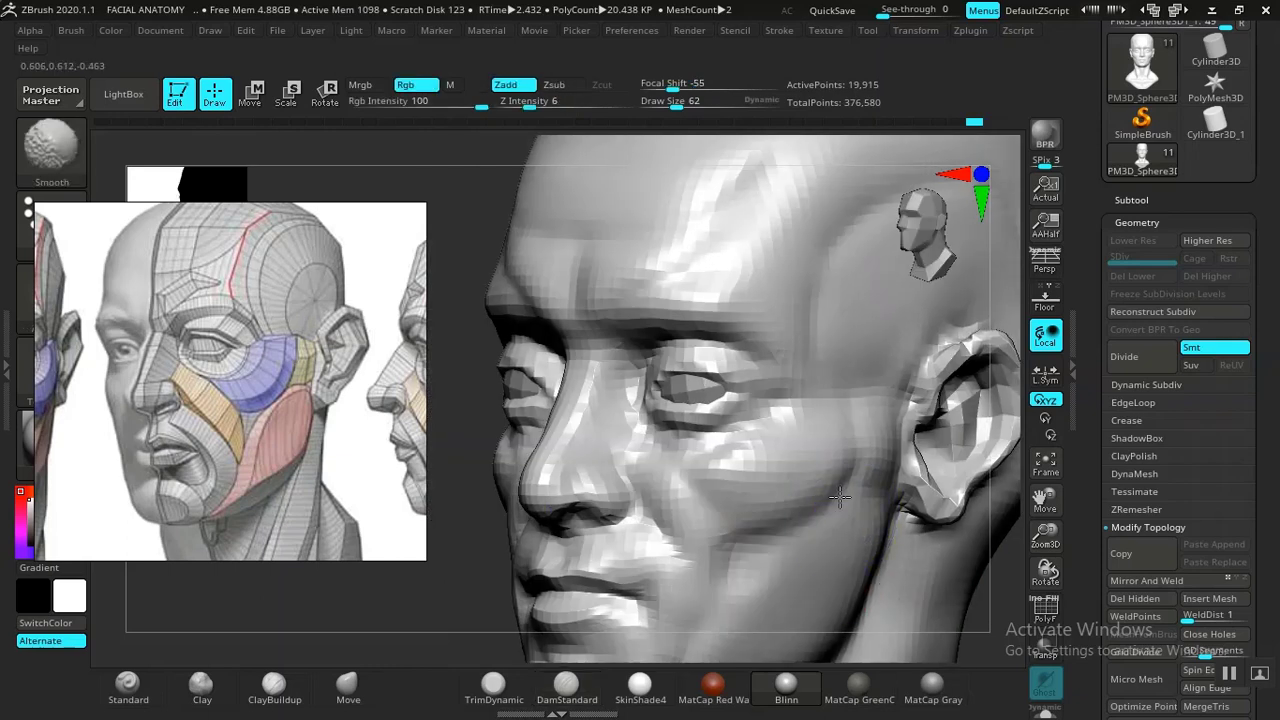
mouse_move(840, 497)
left_mouse_down("shift")
mouse_move(850, 479)
mouse_move(781, 518)
left_mouse_up("shift")
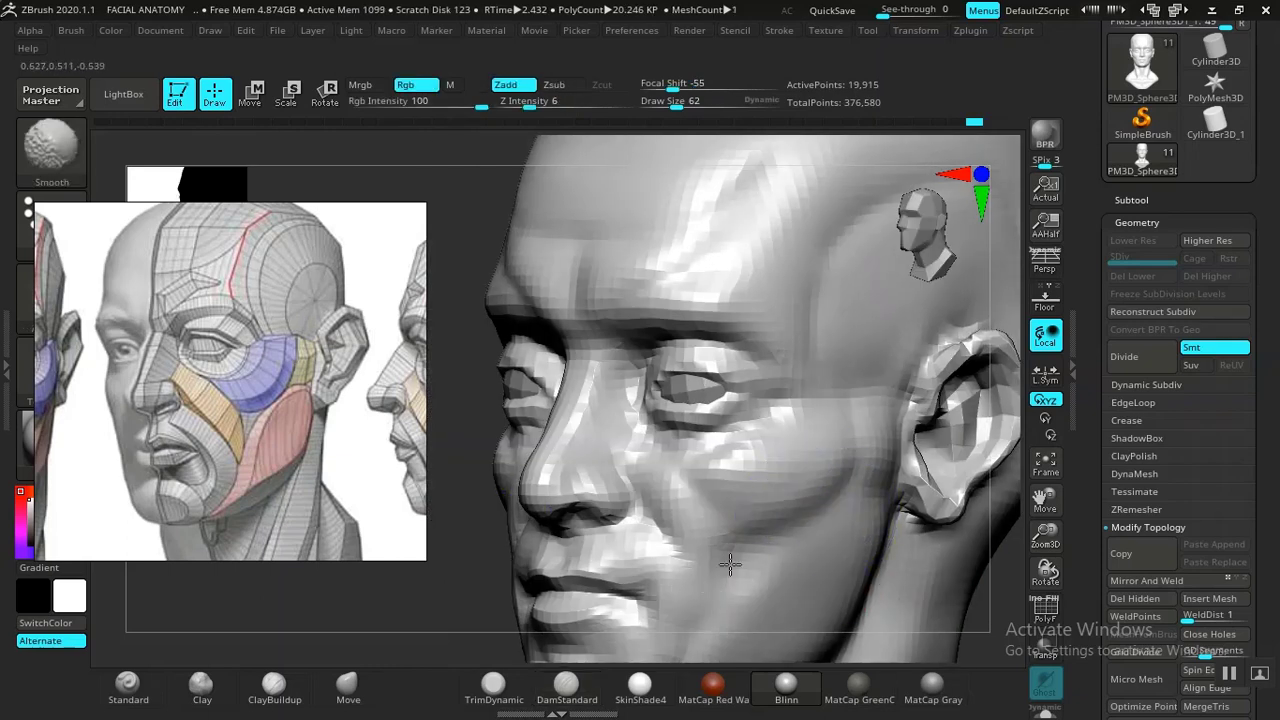
left_click_drag(714, 559, 696, 556, "shift")
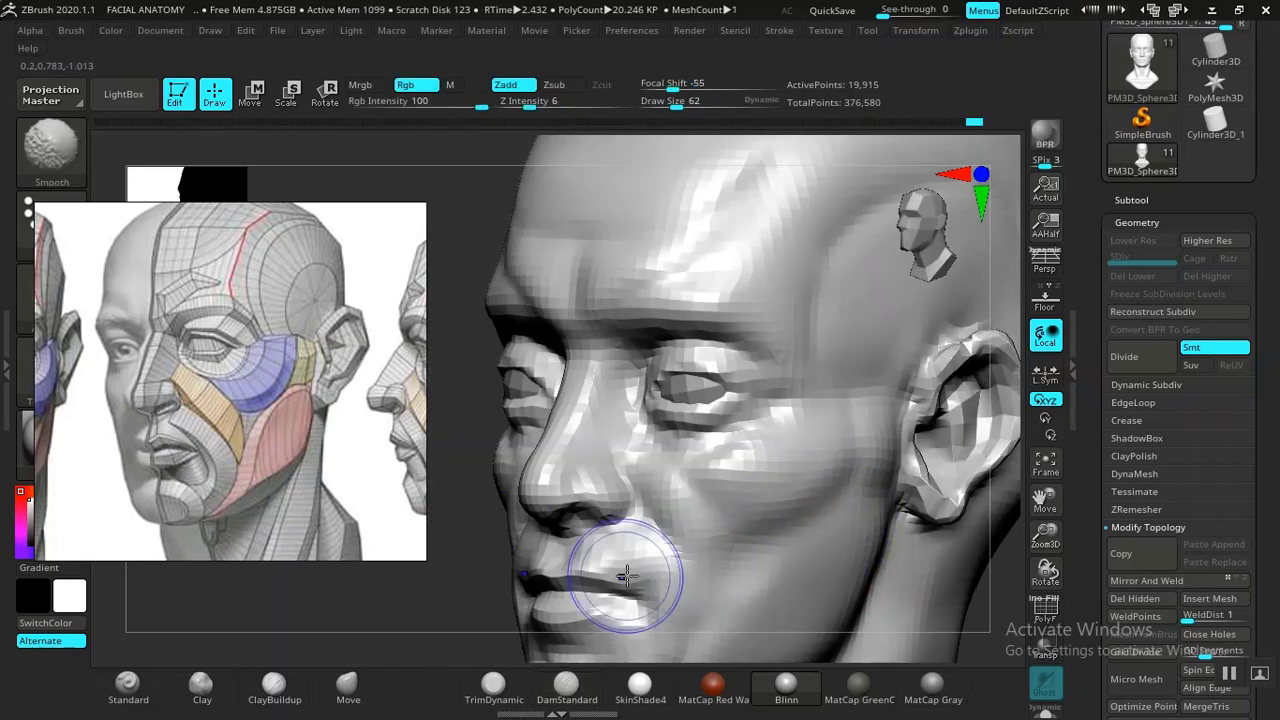
left_click_drag(530, 101, 542, 101)
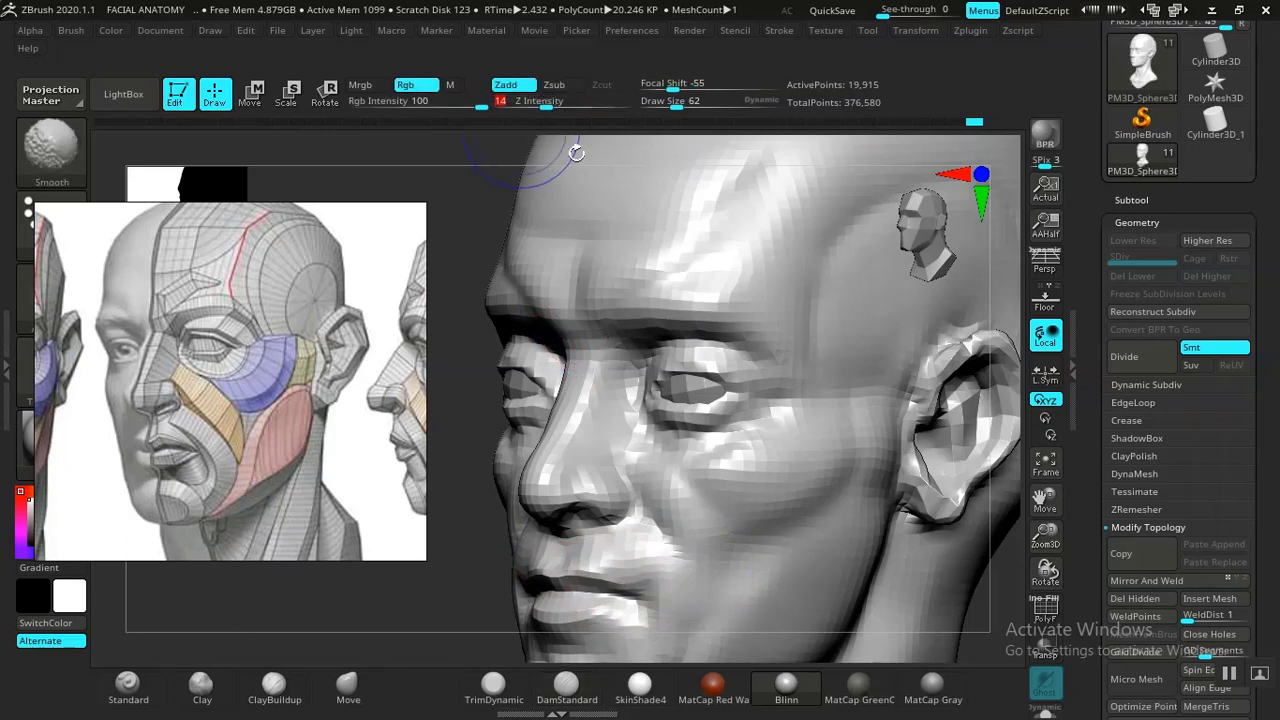
left_click_drag(693, 582, 623, 611, "shift")
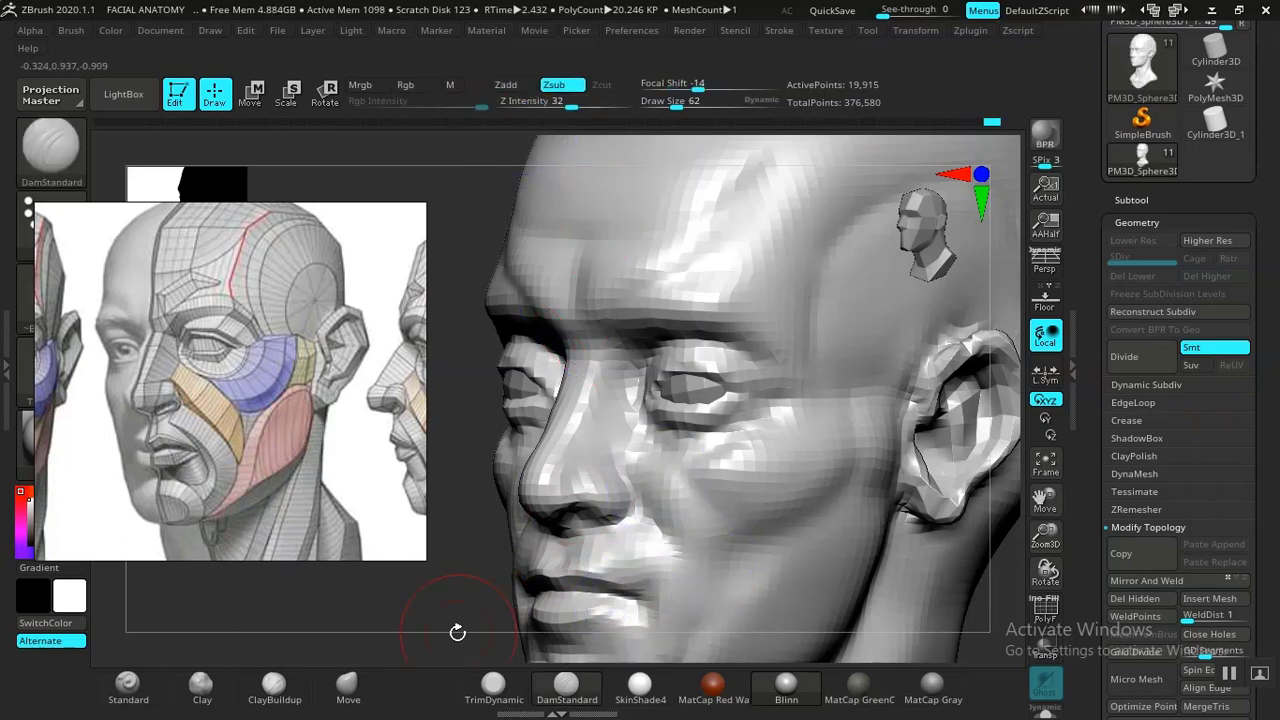
- Undo the last smoothing stroke on the lower cheek and lower the Smooth brush's Z Intensity to 9
left_click_drag(423, 629, 380, 533, "alt")
left_click_drag(385, 588, 480, 584)
mouse_move(836, 566)
left_mouse_down("alt")
mouse_move(829, 517)
mouse_move(838, 566)
left_mouse_up("alt")
left_click_drag(858, 556, 792, 544)
mouse_move(697, 548)
left_mouse_down("shift")
mouse_move(646, 597)
mouse_move(692, 562)
left_mouse_up("shift")
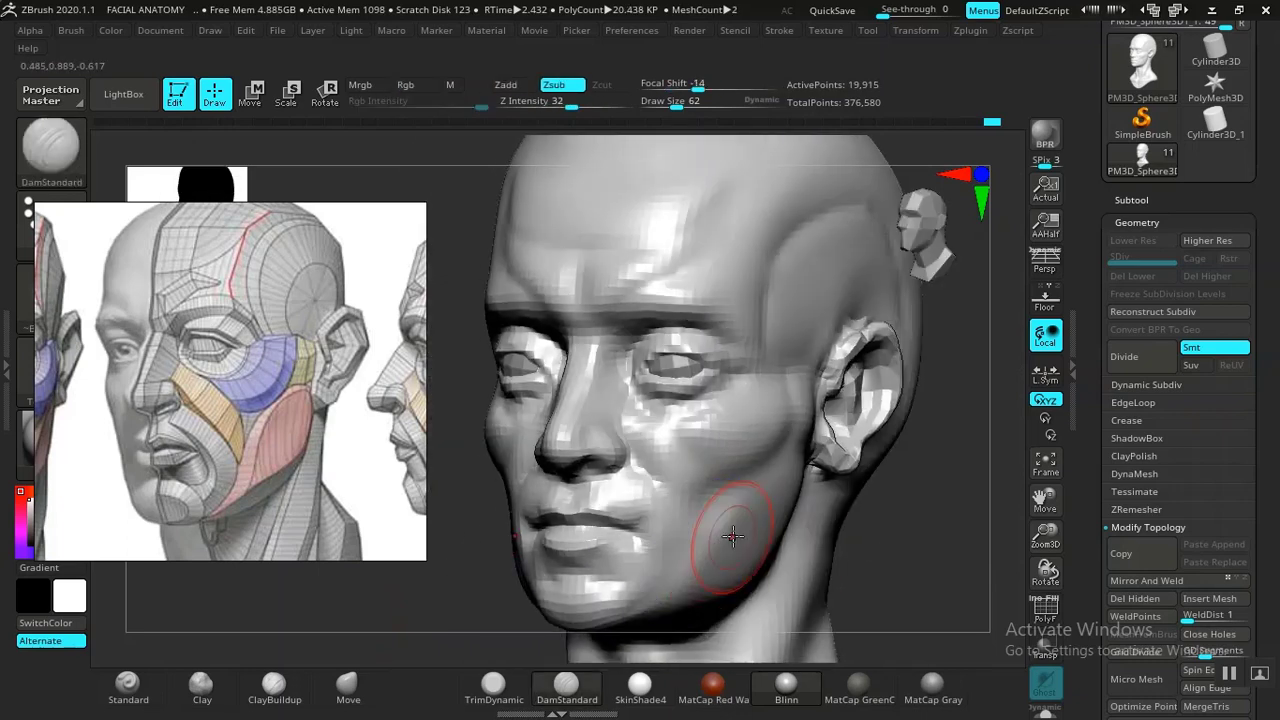
key("ctrl+z")
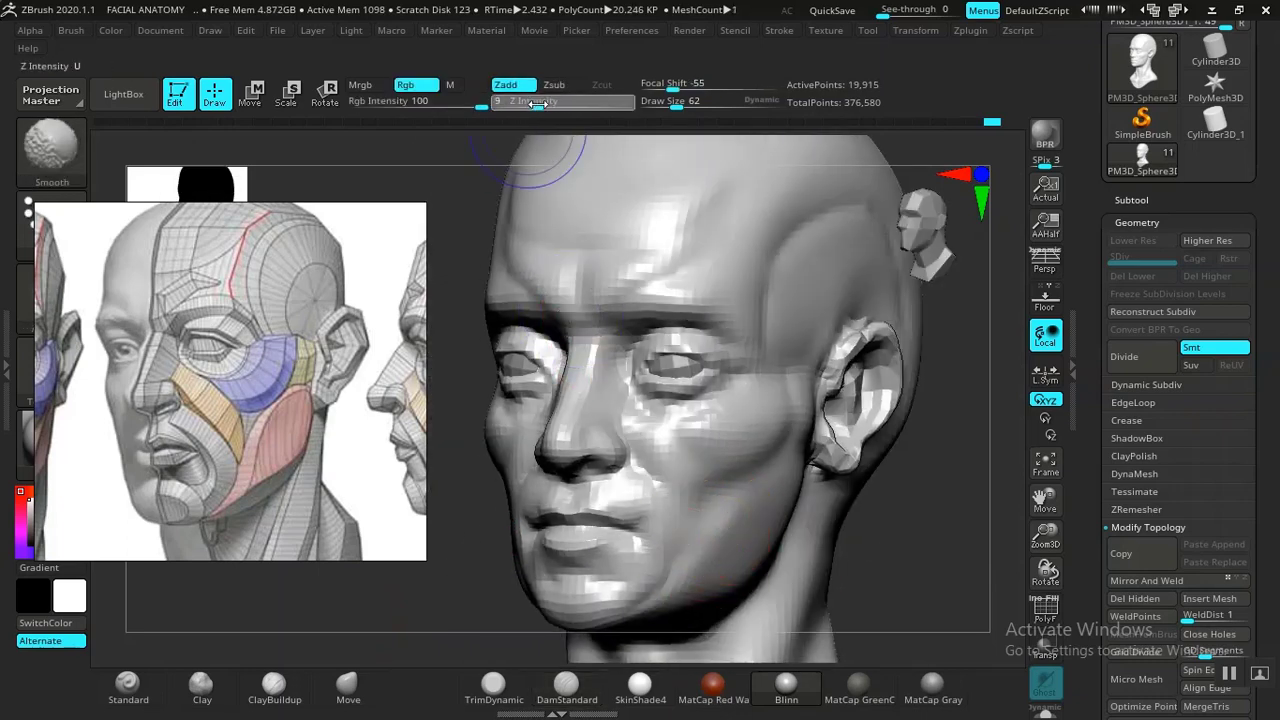
left_click(537, 105, "shift")
left_click(566, 688)
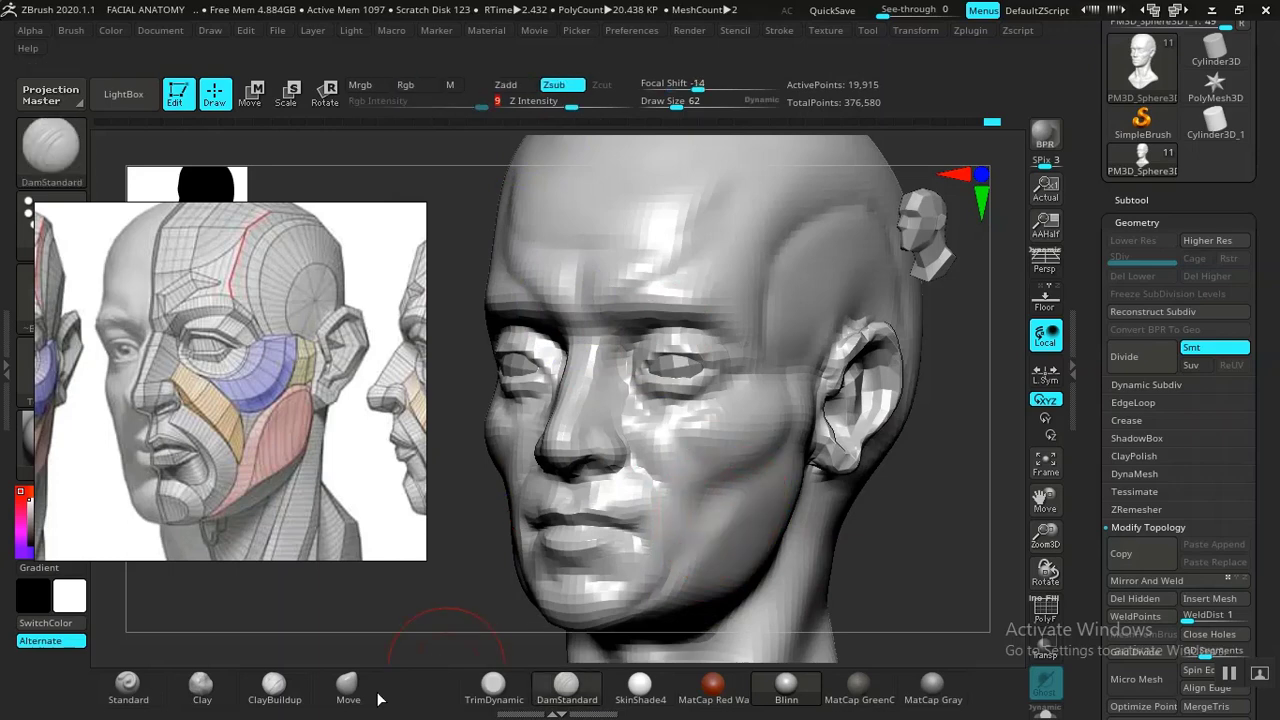
- Build up the jaw muscle and cheek with the ClayBuildup brush, smoothing the strokes and the area around the mouth
left_click(202, 696)
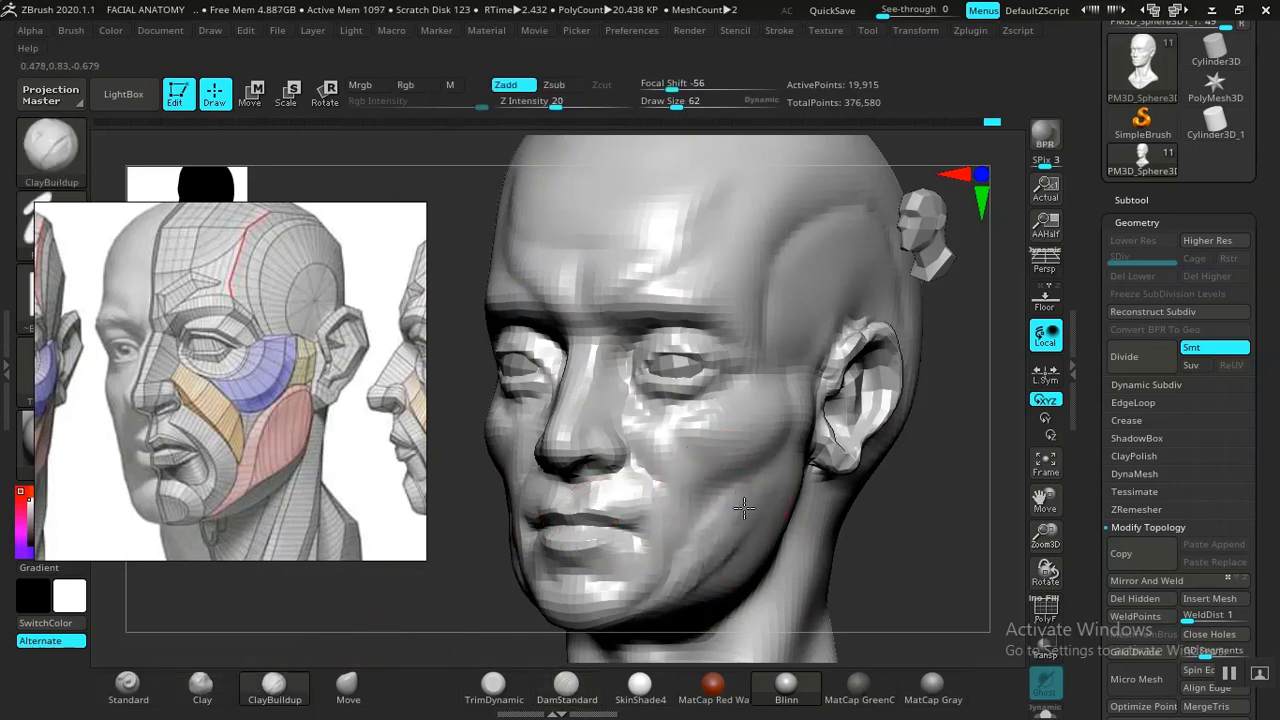
key("shift")
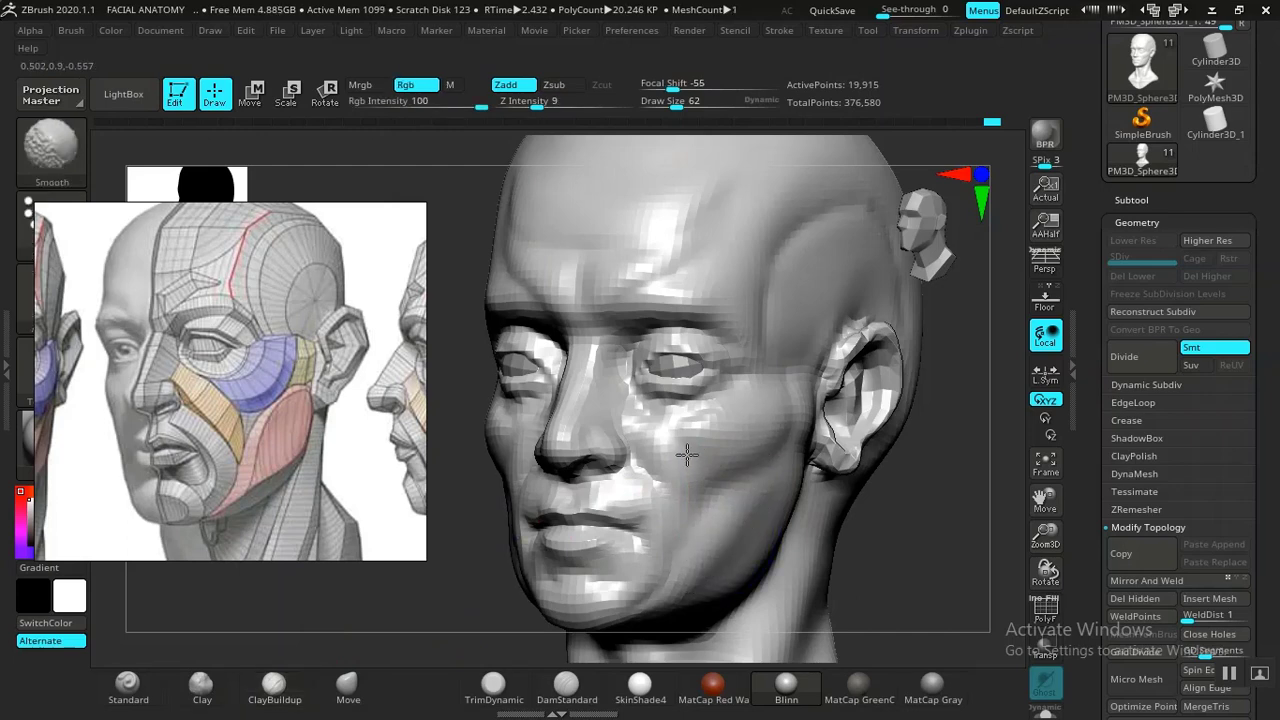
mouse_move(687, 455)
left_mouse_down("shift")
mouse_move(694, 500)
mouse_move(664, 537)
left_mouse_up("shift")
mouse_move(588, 587)
left_mouse_down("shift")
mouse_move(638, 581)
mouse_move(615, 561)
mouse_move(631, 557)
mouse_move(641, 491)
left_mouse_up("shift")
key("shift")
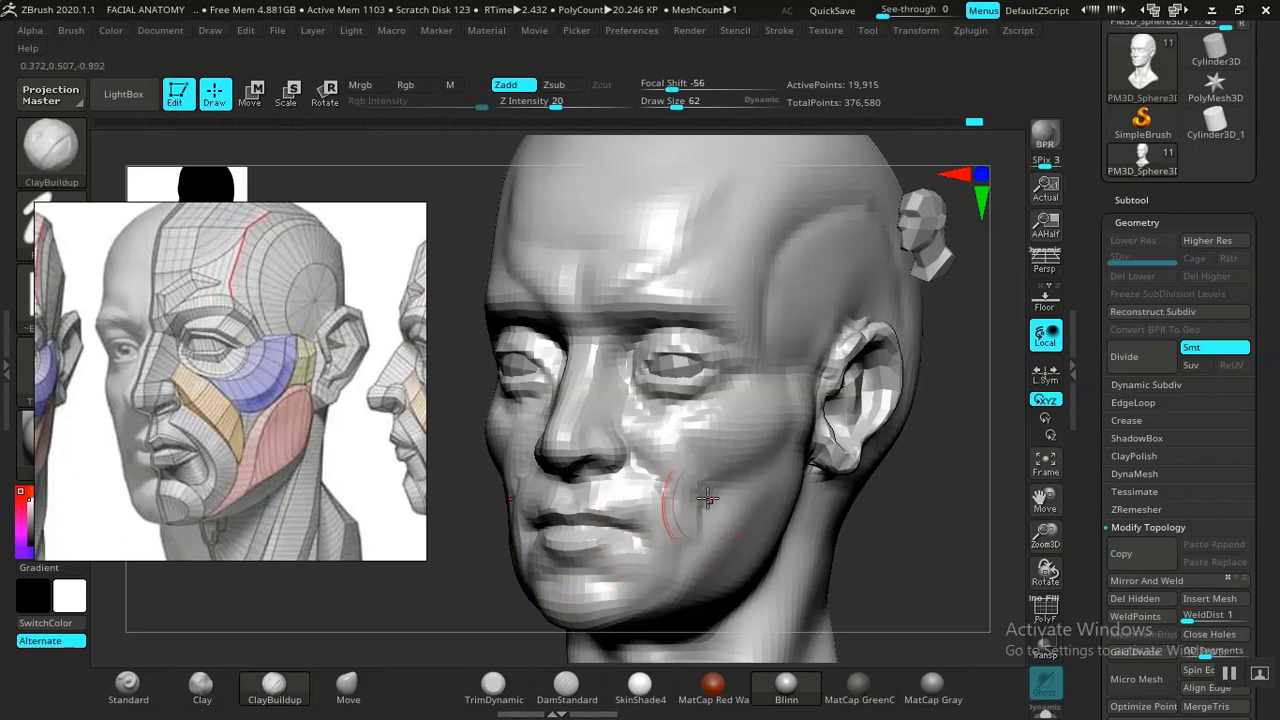
key("shift")
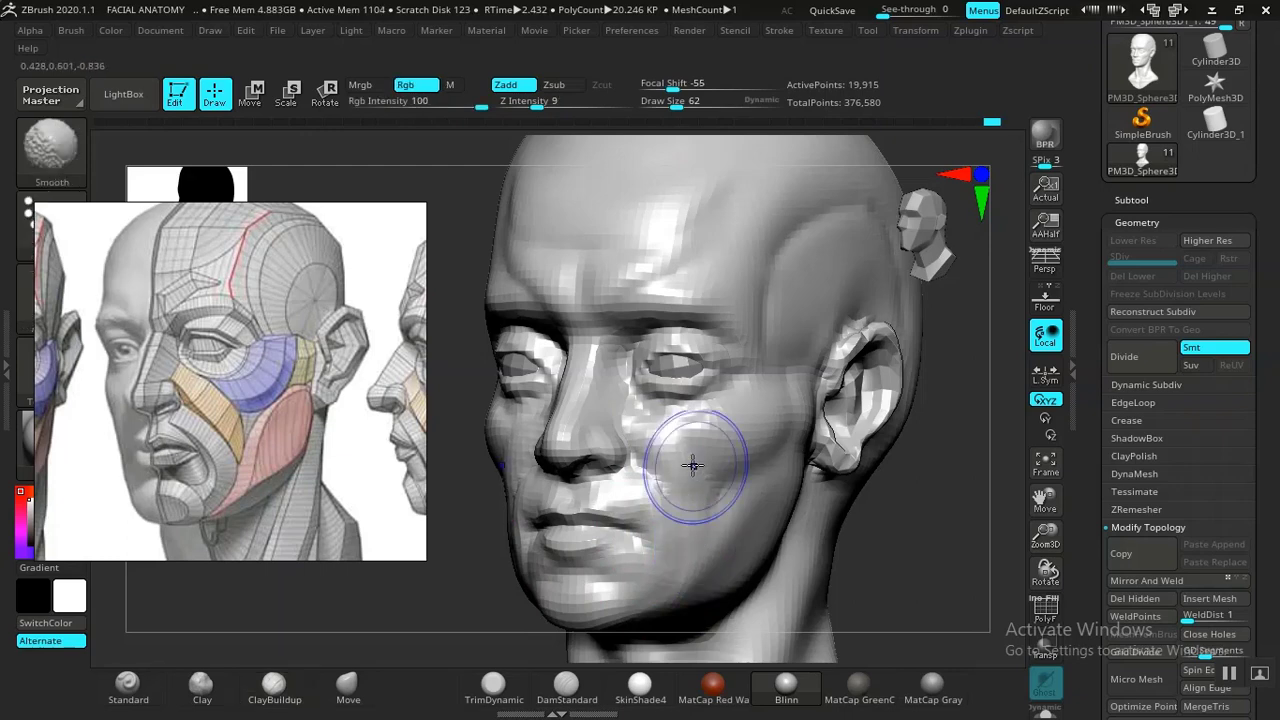
- Add volume to the temple and the side of the skull above the ear with ClayBuildup and smooth it
mouse_move(870, 470)
left_mouse_down()
mouse_move(897, 449)
mouse_move(897, 494)
mouse_move(857, 460)
mouse_move(889, 540)
mouse_move(859, 517)
mouse_move(860, 551)
mouse_move(586, 366)
left_mouse_up()
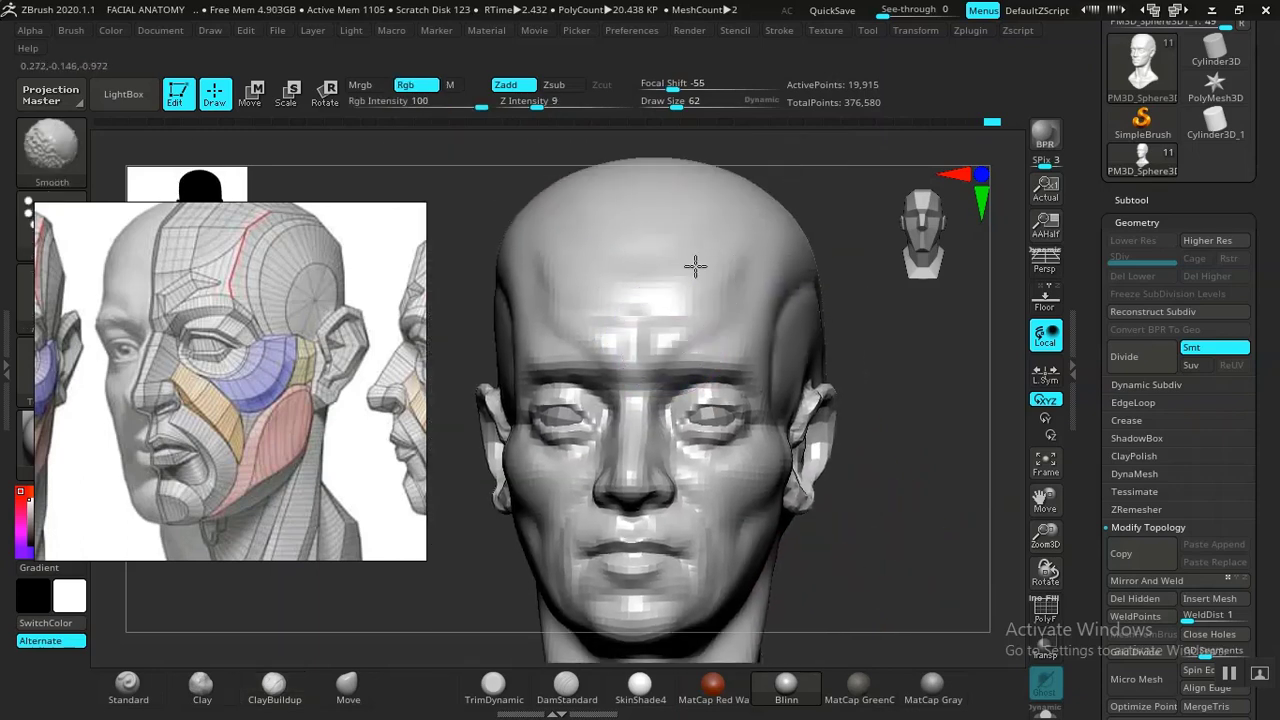
left_click_drag(951, 457, 861, 381)
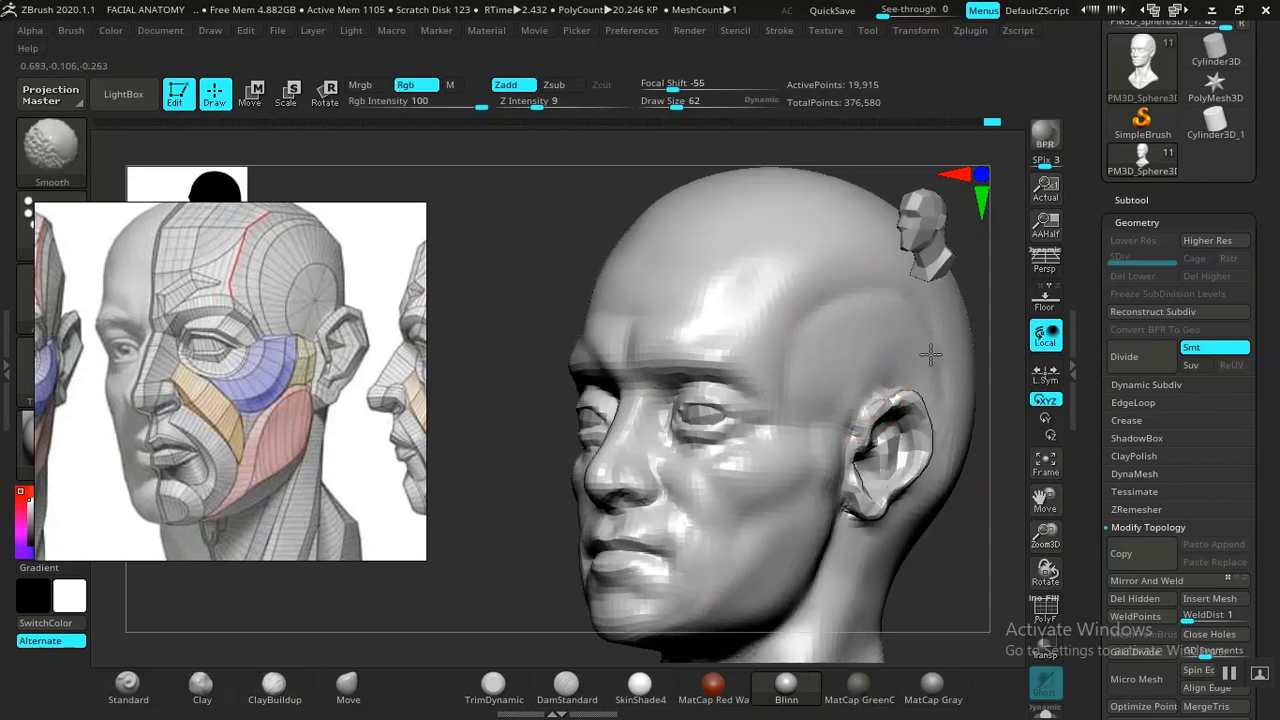
left_click_drag(980, 576, 928, 543)
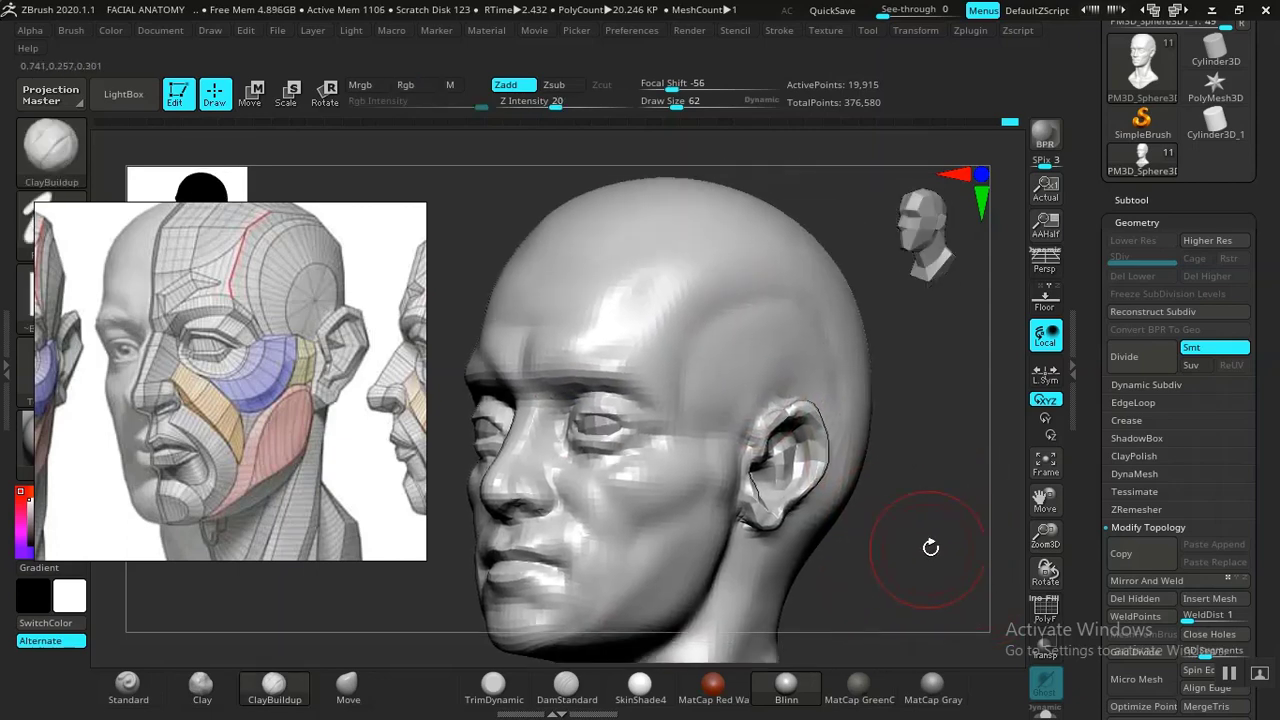
left_click_drag(688, 366, 804, 323)
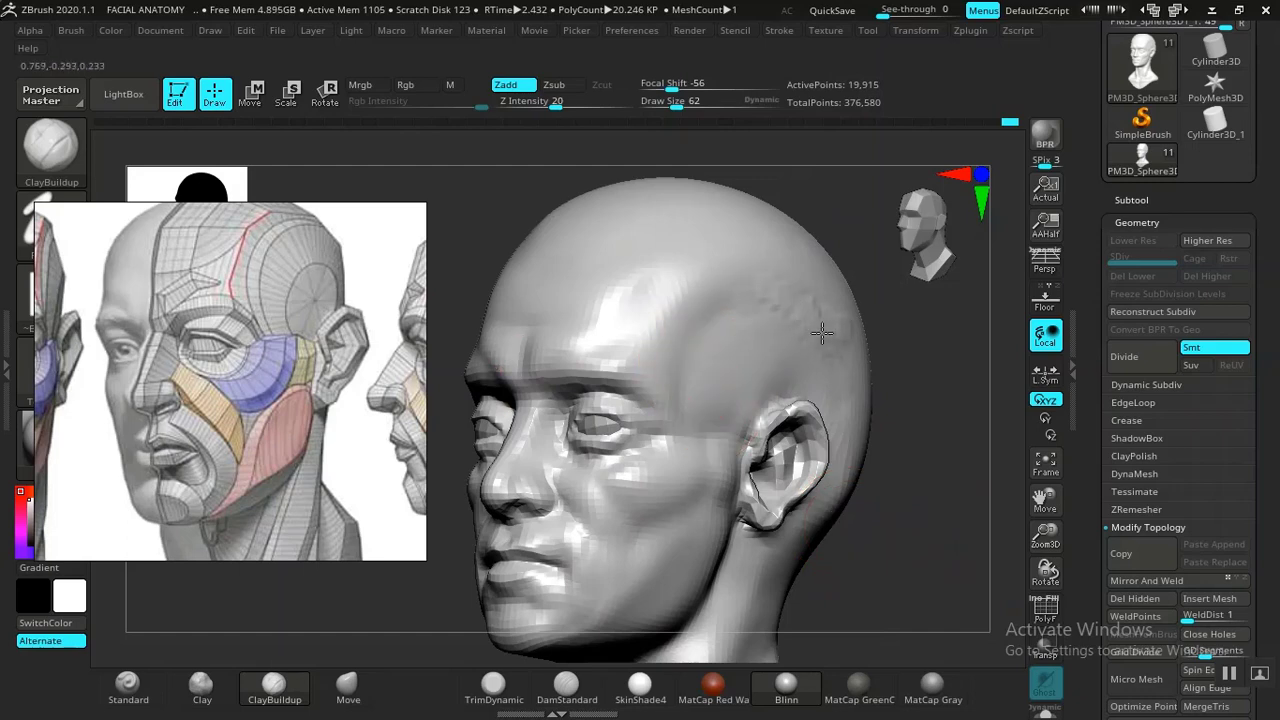
key("shift")
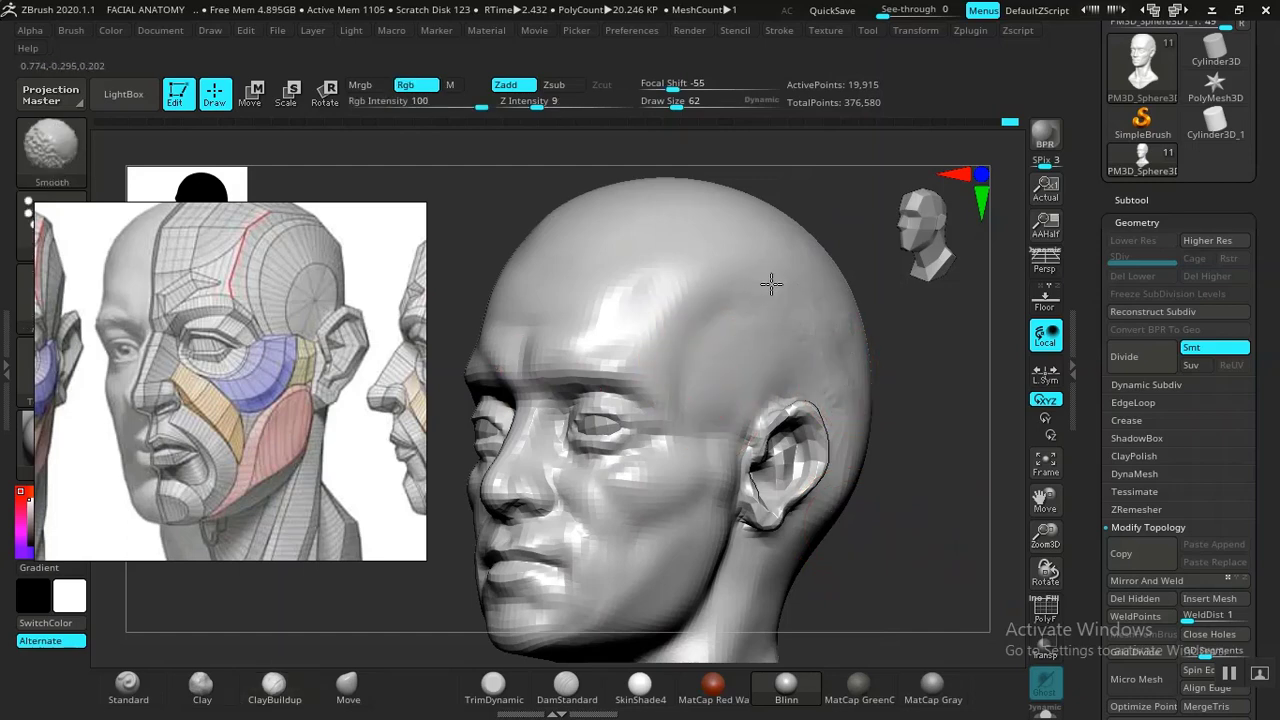
left_click_drag(720, 376, 728, 380, "shift")
- Adjust the shape of the jaw and head silhouette with the Move brush at draw size 62
mouse_move(922, 457)
left_mouse_down()
mouse_move(923, 514)
mouse_move(851, 451)
mouse_move(936, 473)
mouse_move(829, 480)
mouse_move(886, 480)
mouse_move(863, 497)
mouse_move(889, 491)
mouse_move(872, 492)
left_mouse_up()
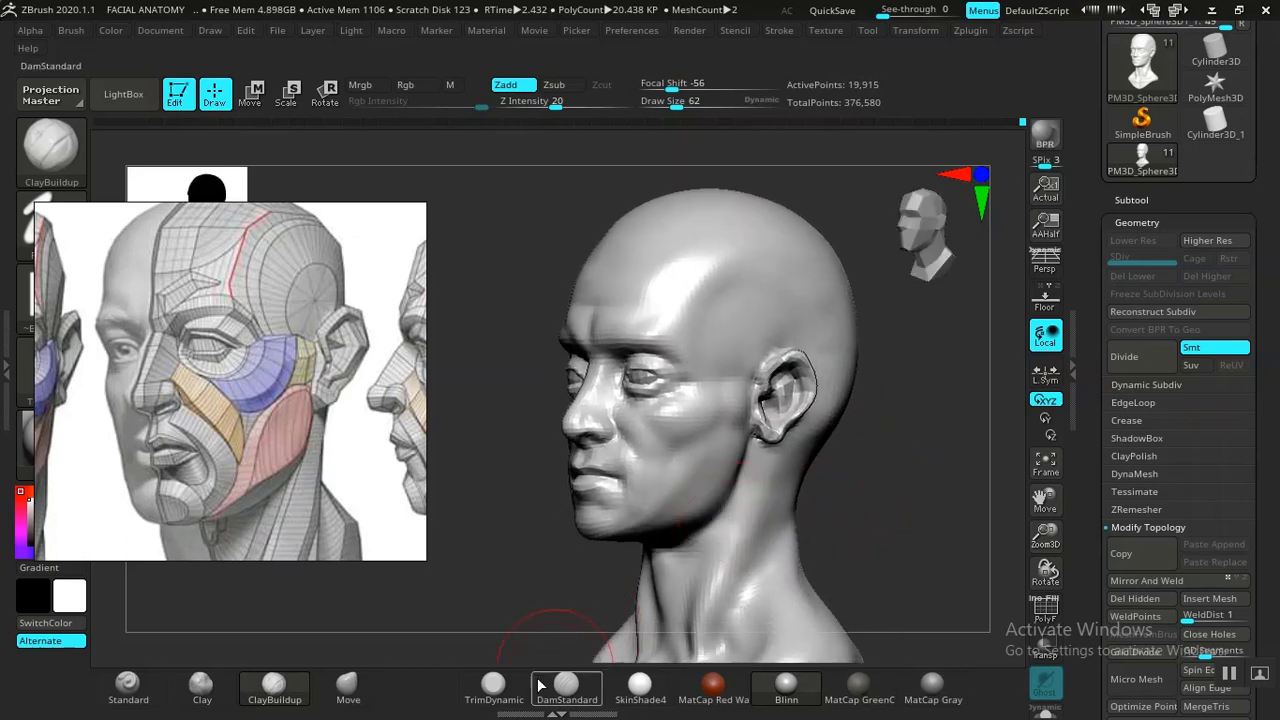
left_click(348, 686)
left_click_drag(486, 609, 731, 516)
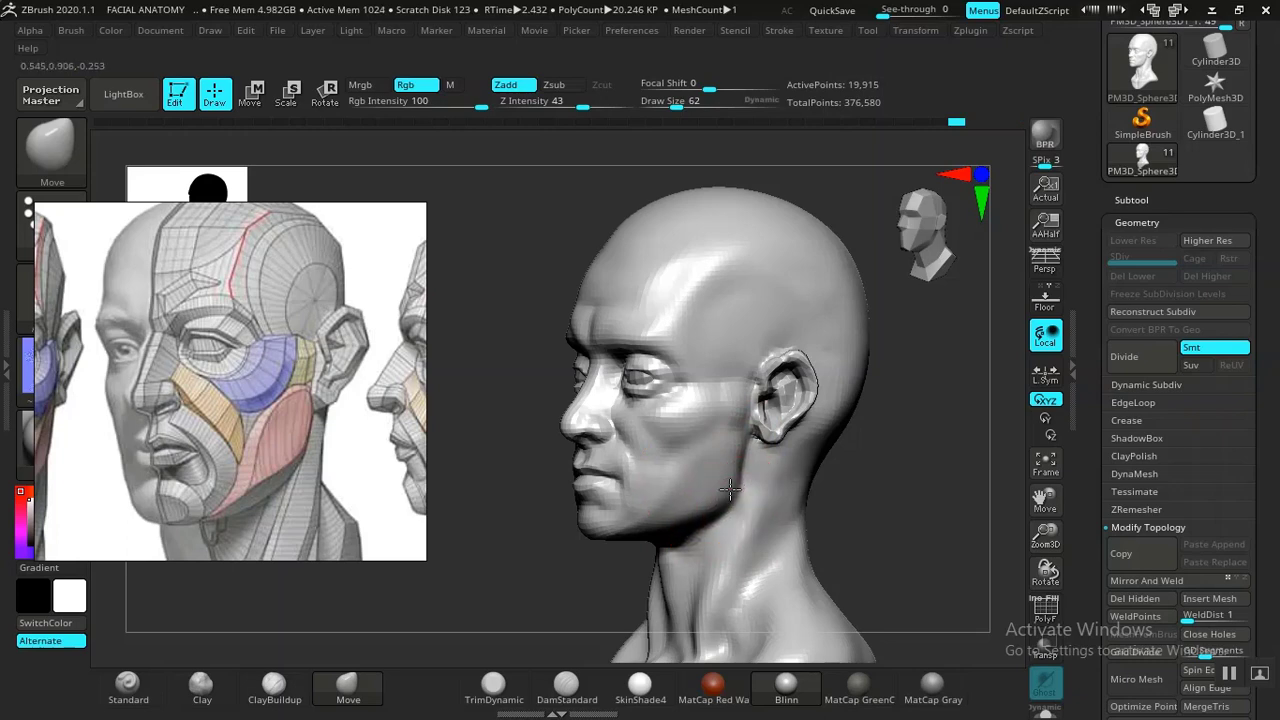
left_click_drag(879, 504, 885, 505)
left_click_drag(598, 560, 335, 685)
- Build up and smooth the rear cheek and jaw with the ClayBuildup brush, then check the bust from the front
left_click(274, 685)
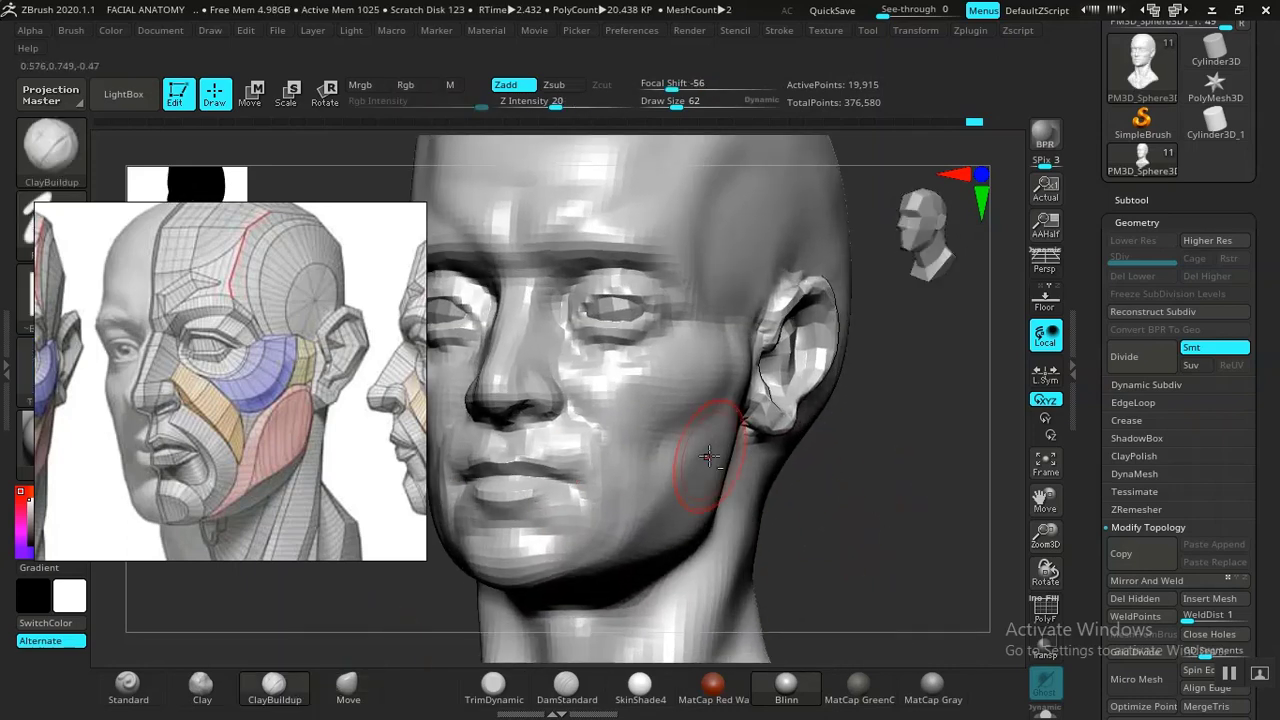
mouse_move(667, 499)
left_mouse_down()
mouse_move(698, 447)
mouse_move(670, 510)
mouse_move(663, 460)
mouse_move(660, 515)
left_mouse_up()
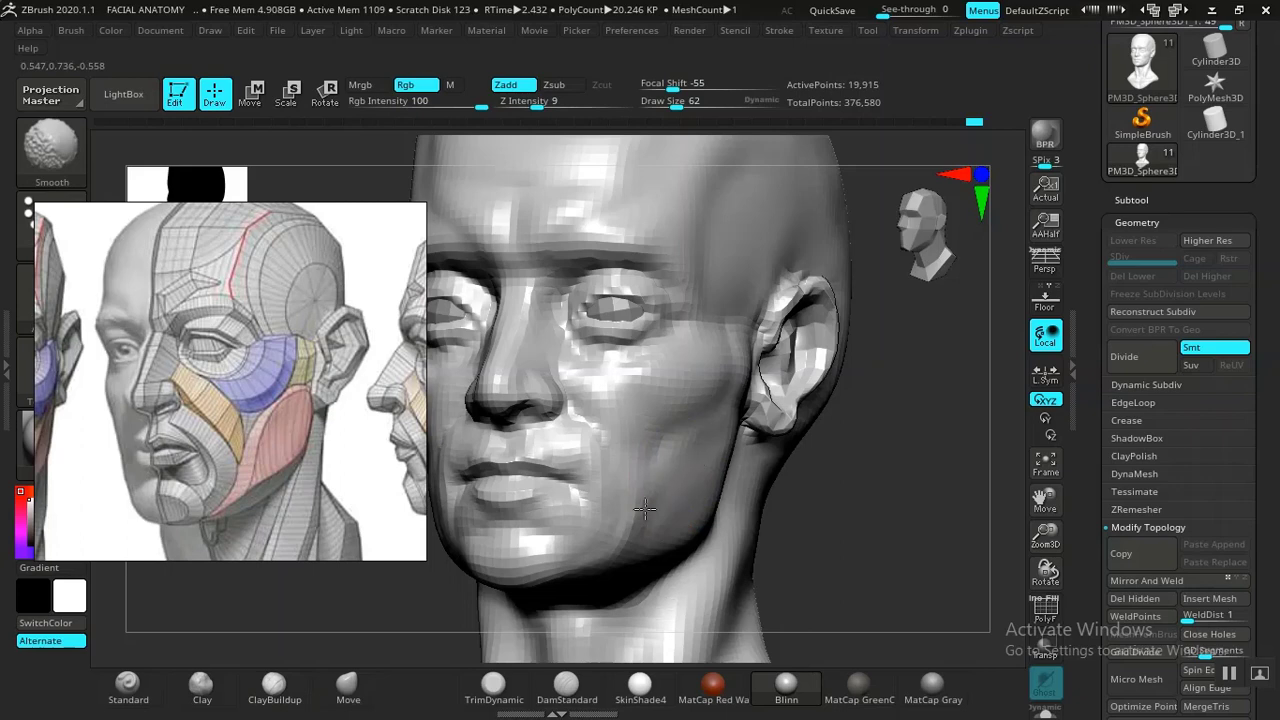
left_click_drag(914, 529, 786, 420)
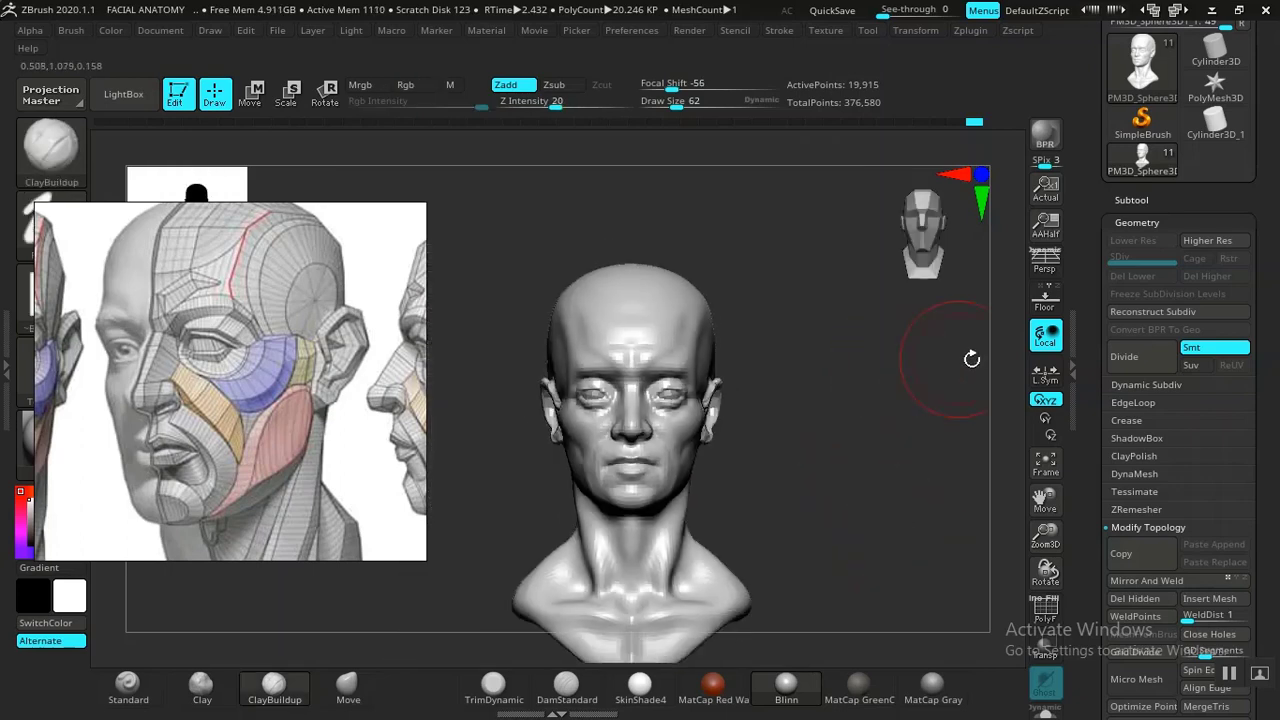
- Open the DynaMesh settings for the head's geometry
scroll(1120, 418, "down", 1)
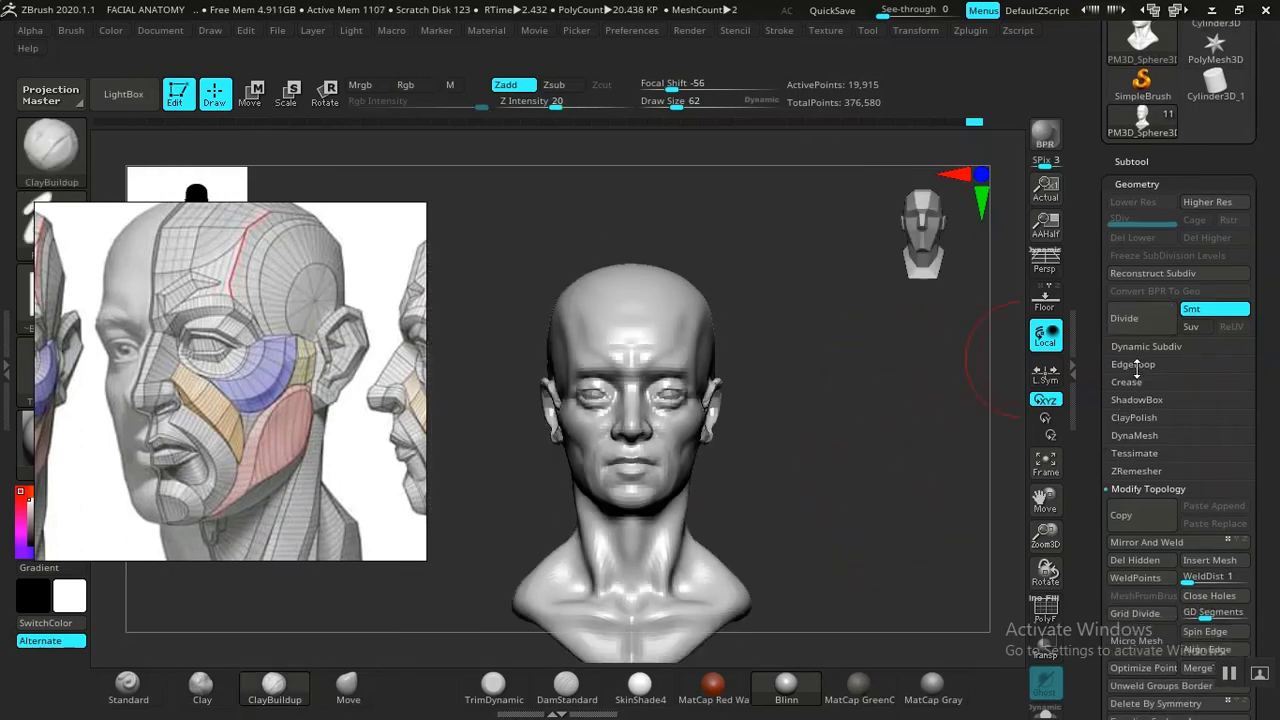
left_click(1133, 435)
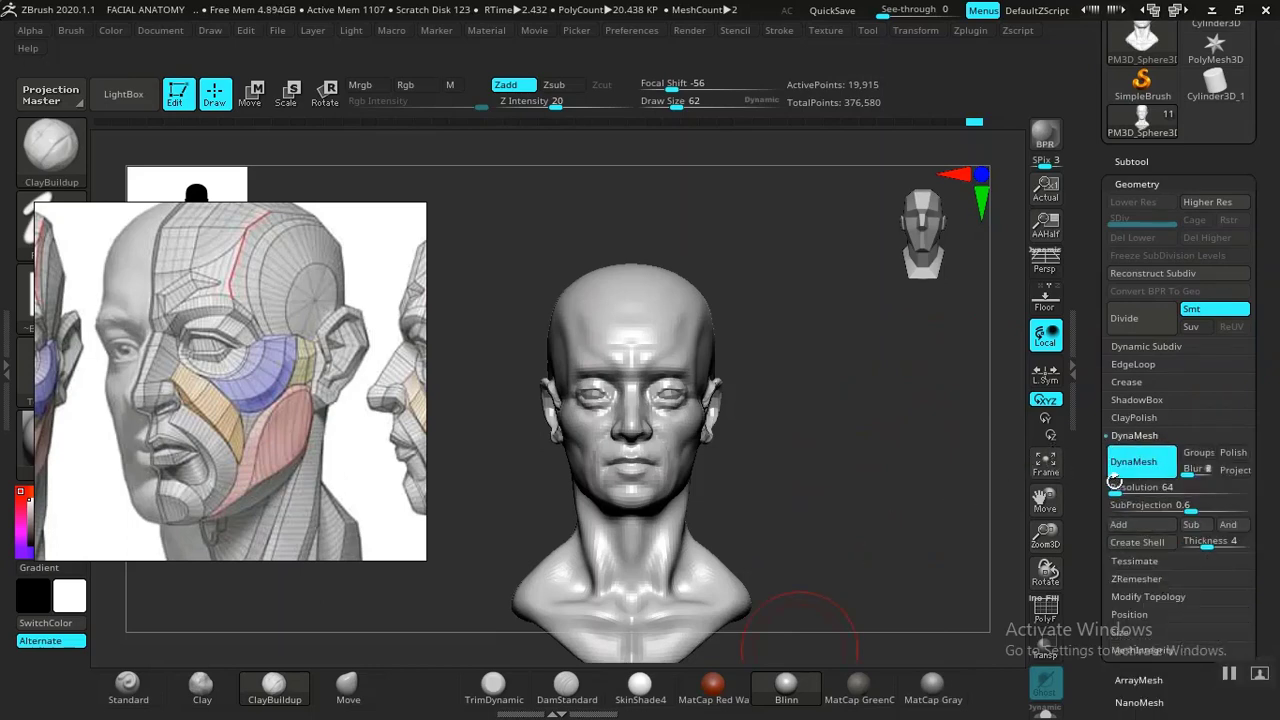
- Display the mesh wireframe with polygroups and merge the head and neck into a single polygroup
left_click_drag(886, 475, 930, 514)
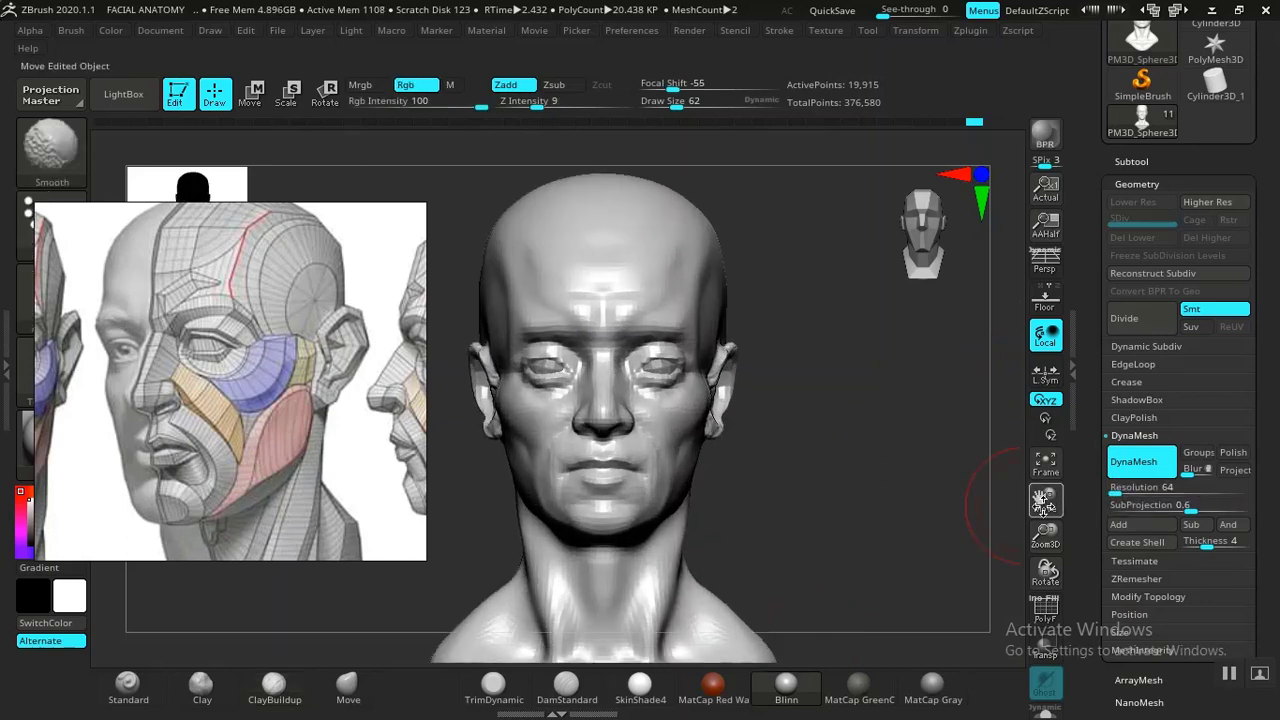
key("shift+f")
key("ctrl")
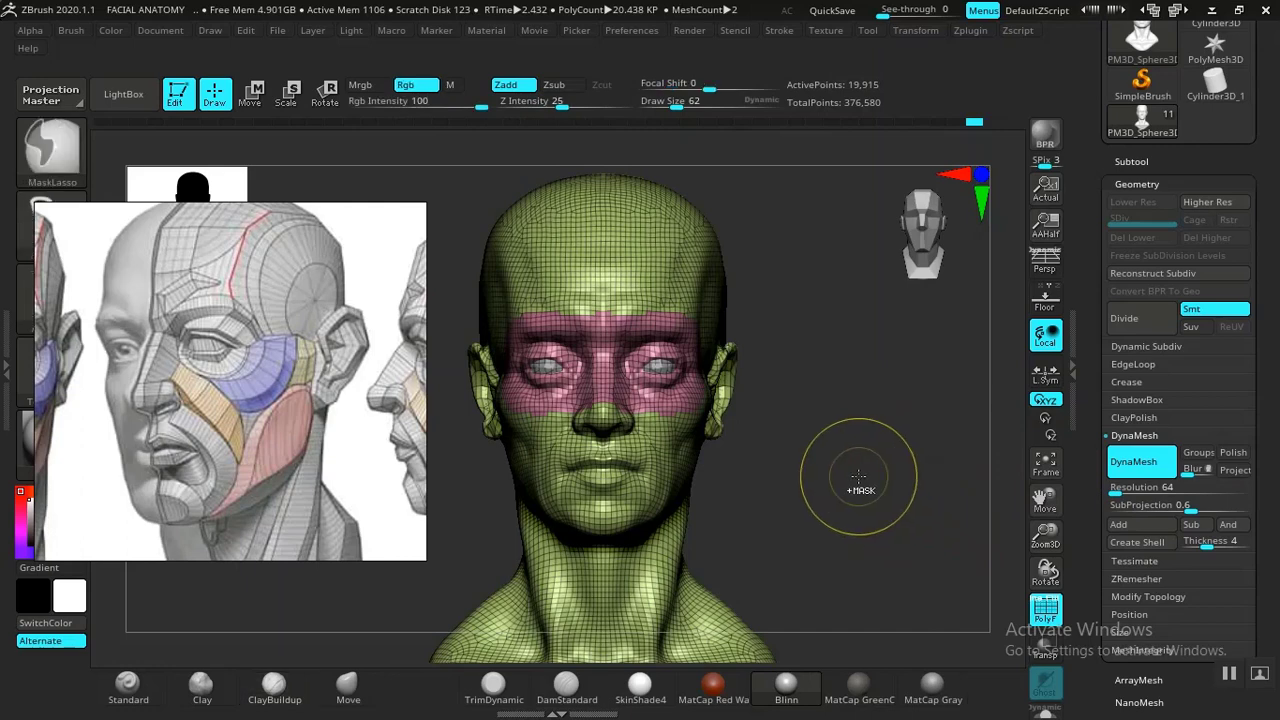
key("ctrl+w")
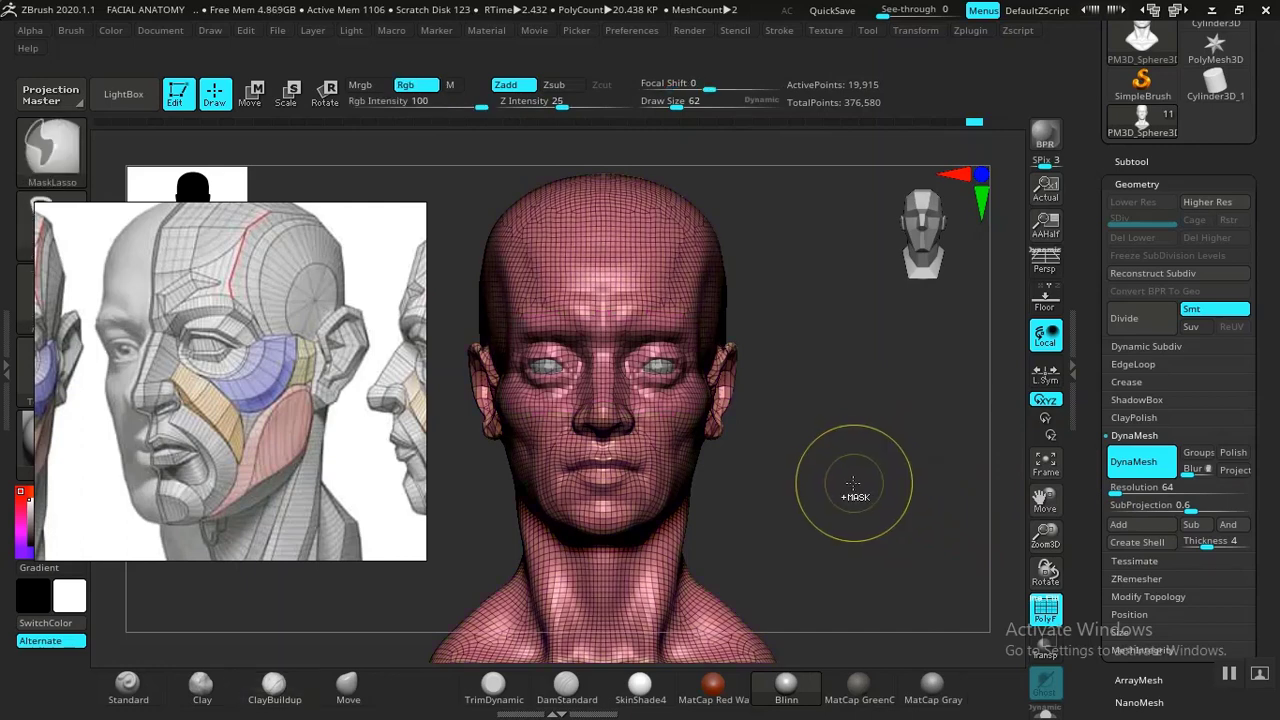
left_click(1115, 490)
type("128")
key("Return")
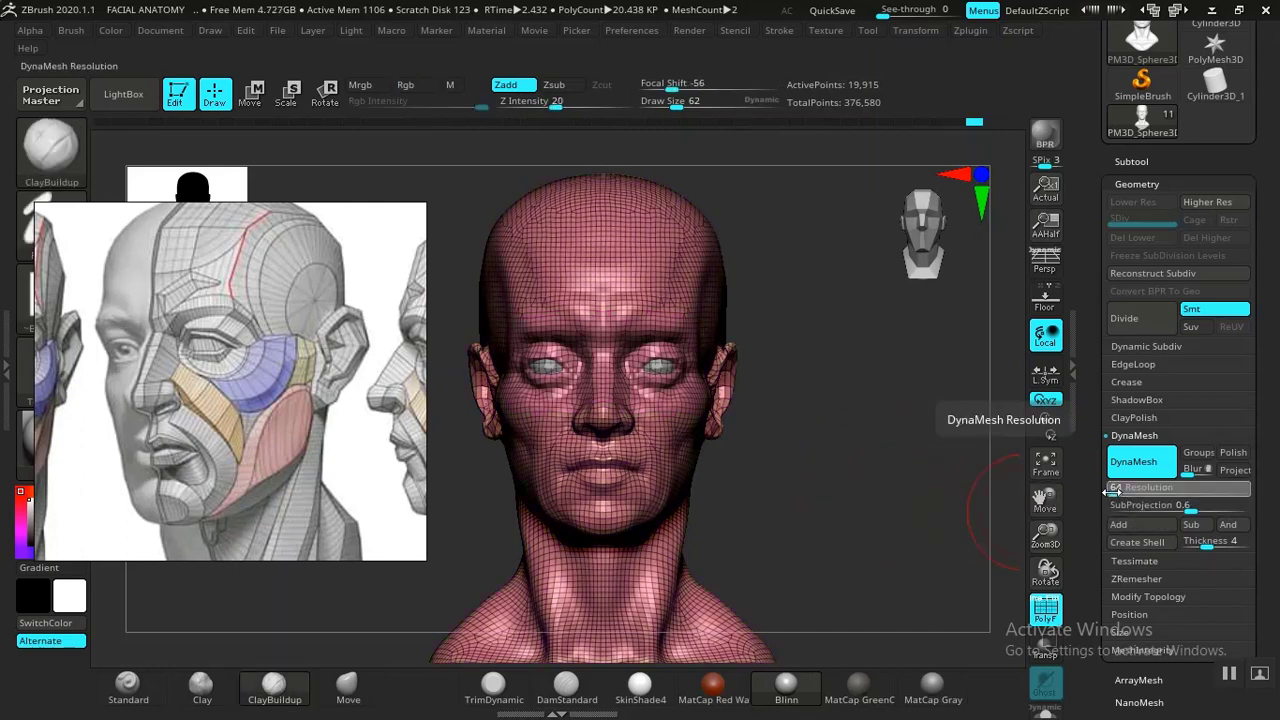
left_click(1118, 492)
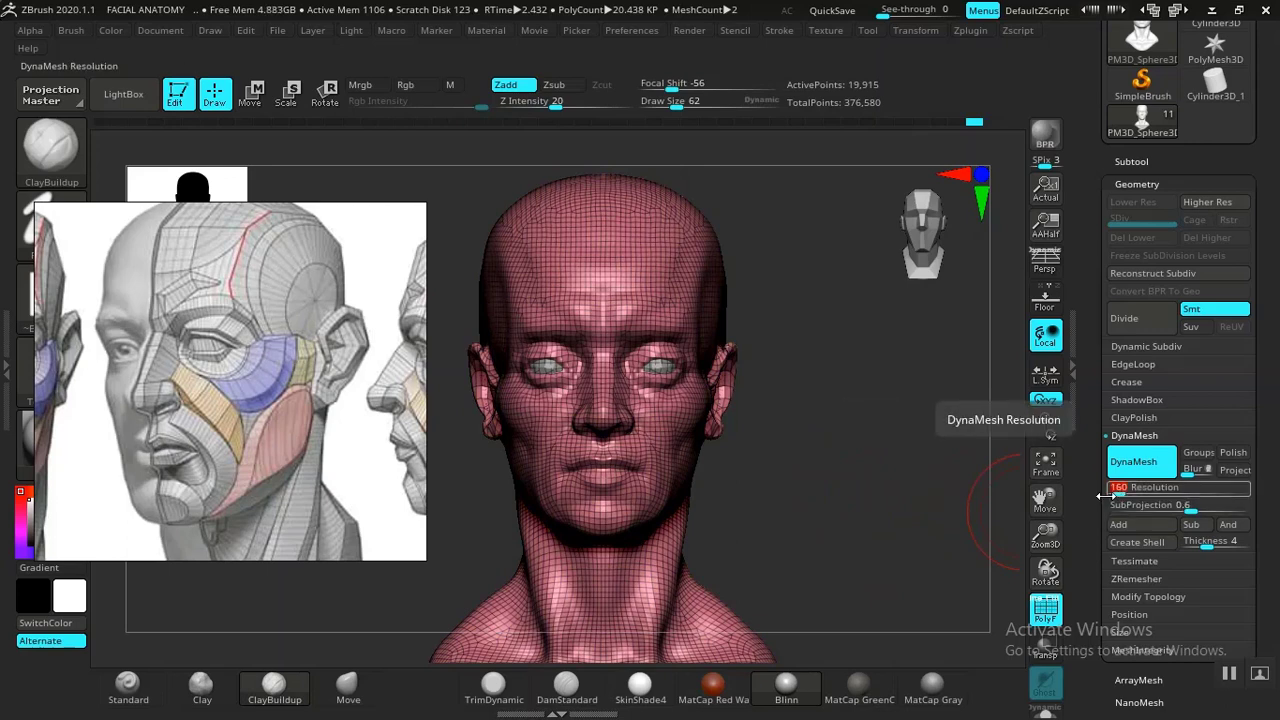
type("160")
- Set the DynaMesh resolution to 96
left_click(1115, 492)
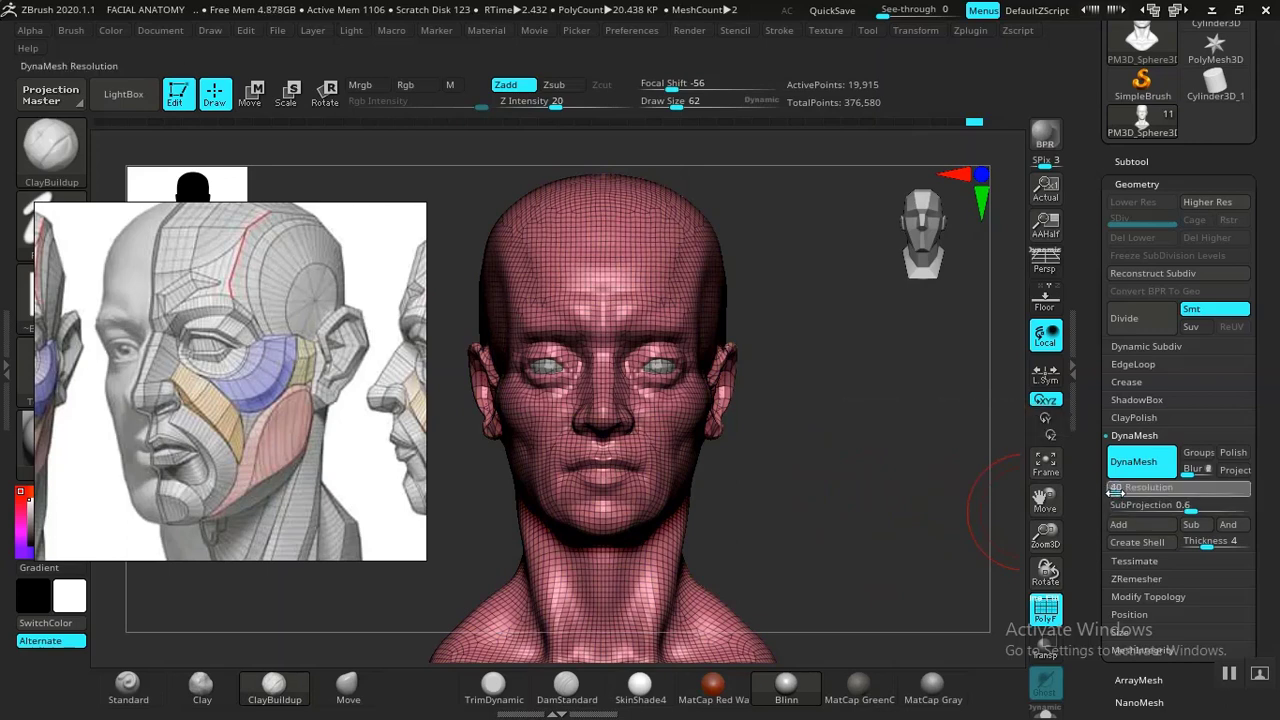
type("96")
key("Return")
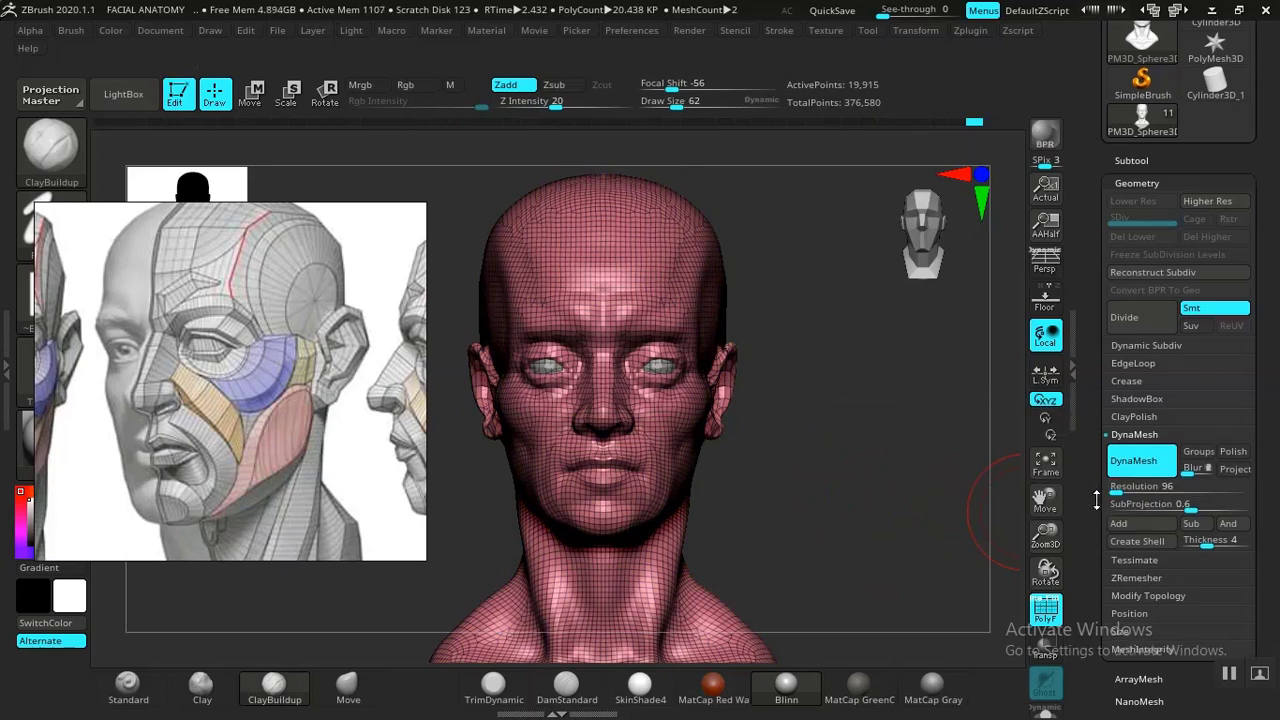
- Remesh the head with DynaMesh at resolution 128 and turn off the polyframe display
left_click_drag(840, 440, 888, 547, "ctrl")
key("ctrl+z")
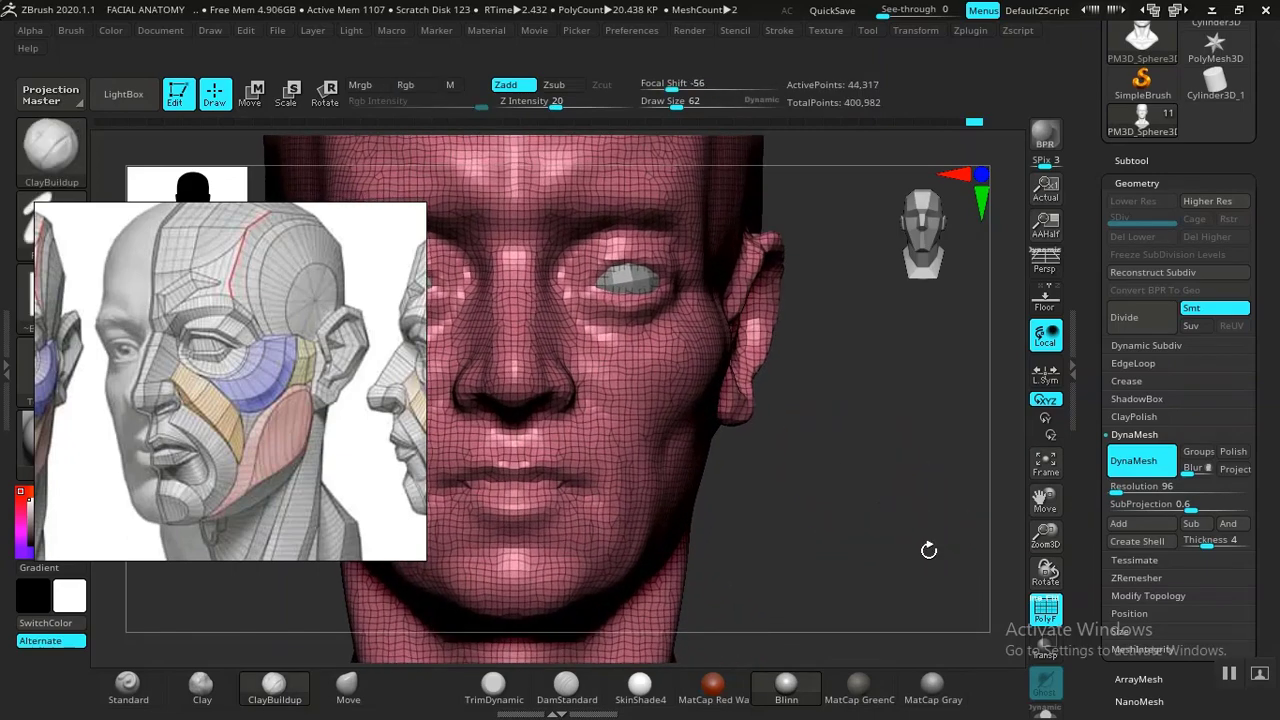
left_click_drag(880, 528, 845, 482, "alt")
left_click(1116, 491)
type("40")
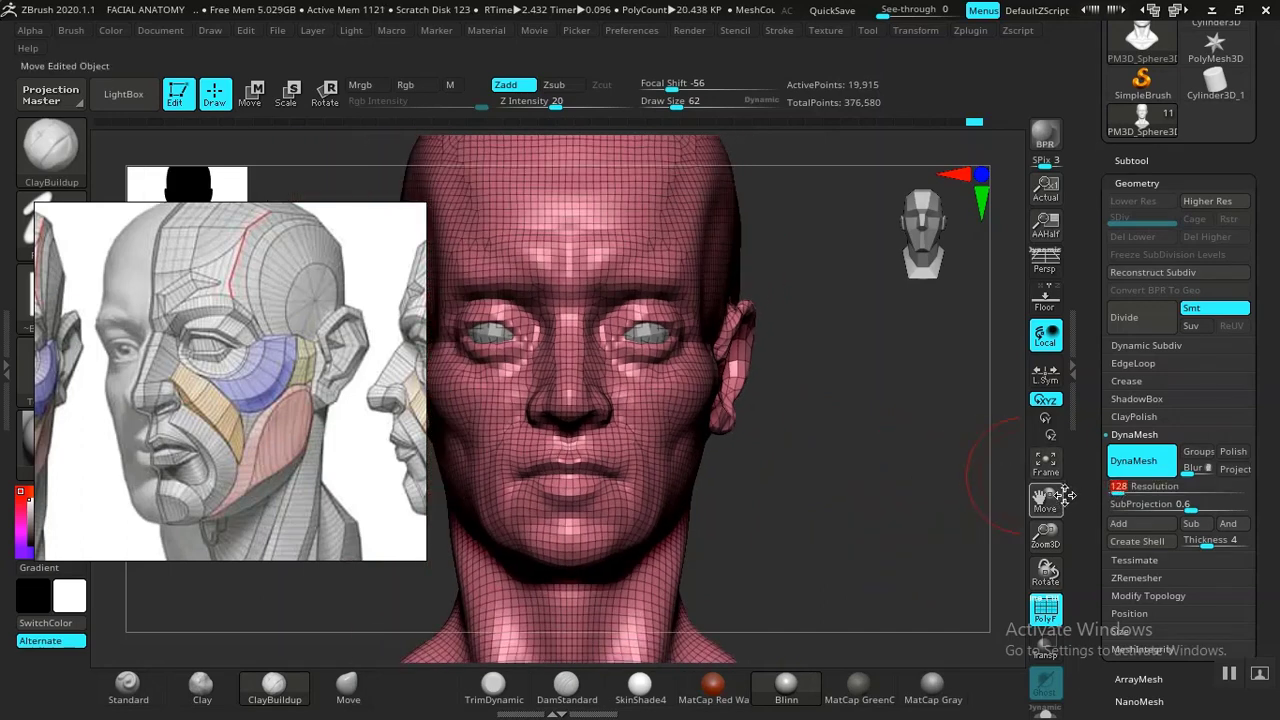
key("Return")
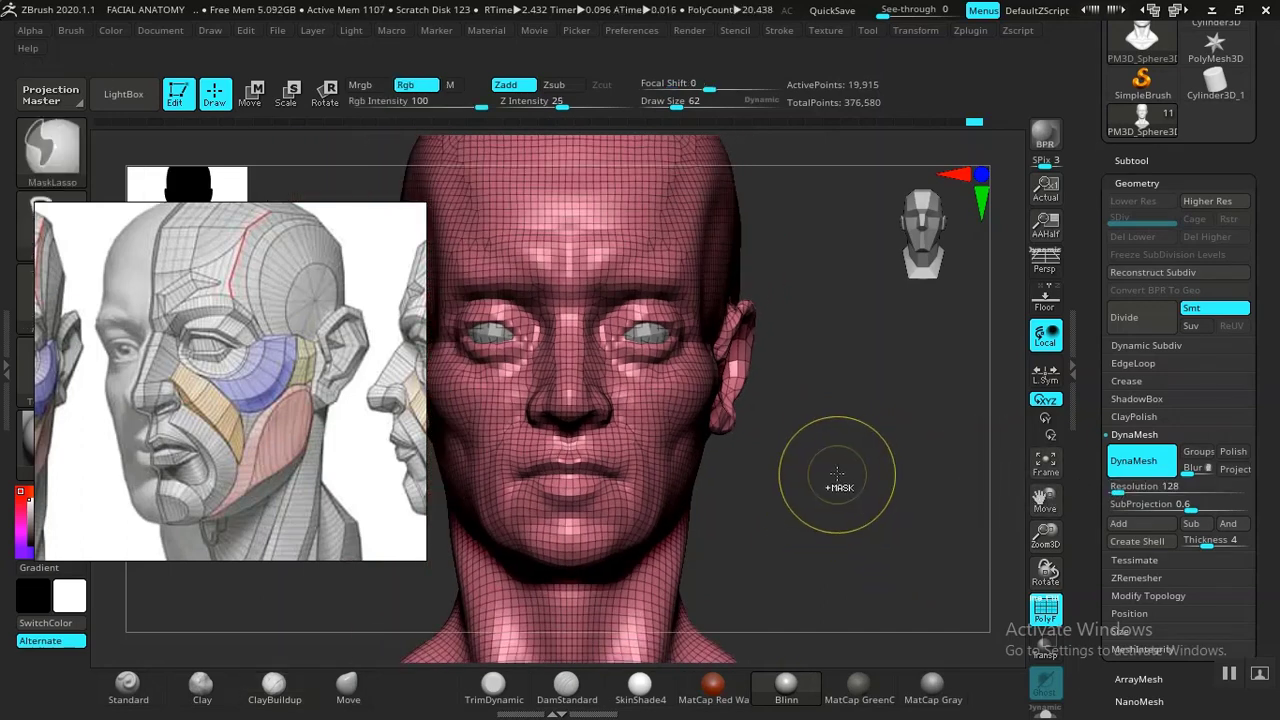
left_click_drag(835, 478, 883, 551, "ctrl")
mouse_move(833, 484)
left_mouse_down("alt")
mouse_move(940, 569)
mouse_move(886, 523)
mouse_move(924, 554)
left_mouse_up("alt")
key("shift+f")
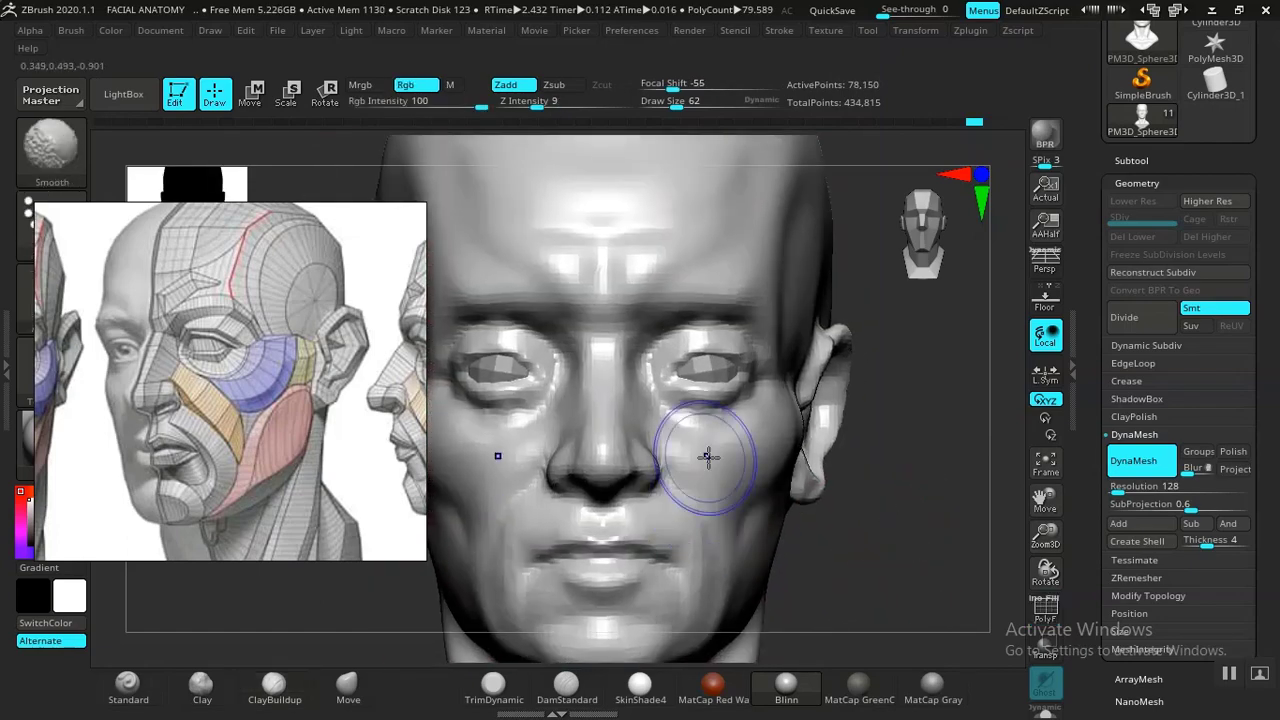
- Smooth the cheek below the eye and enlarge the eye and cheek area of the reference image
left_click_drag(708, 457, 722, 462, "shift")
mouse_move(894, 532)
left_mouse_down("alt")
mouse_move(943, 509)
mouse_move(934, 520)
mouse_move(880, 443)
mouse_move(943, 558)
mouse_move(891, 549)
mouse_move(831, 600)
mouse_move(904, 567)
mouse_move(889, 540)
mouse_move(893, 600)
left_mouse_up("alt")
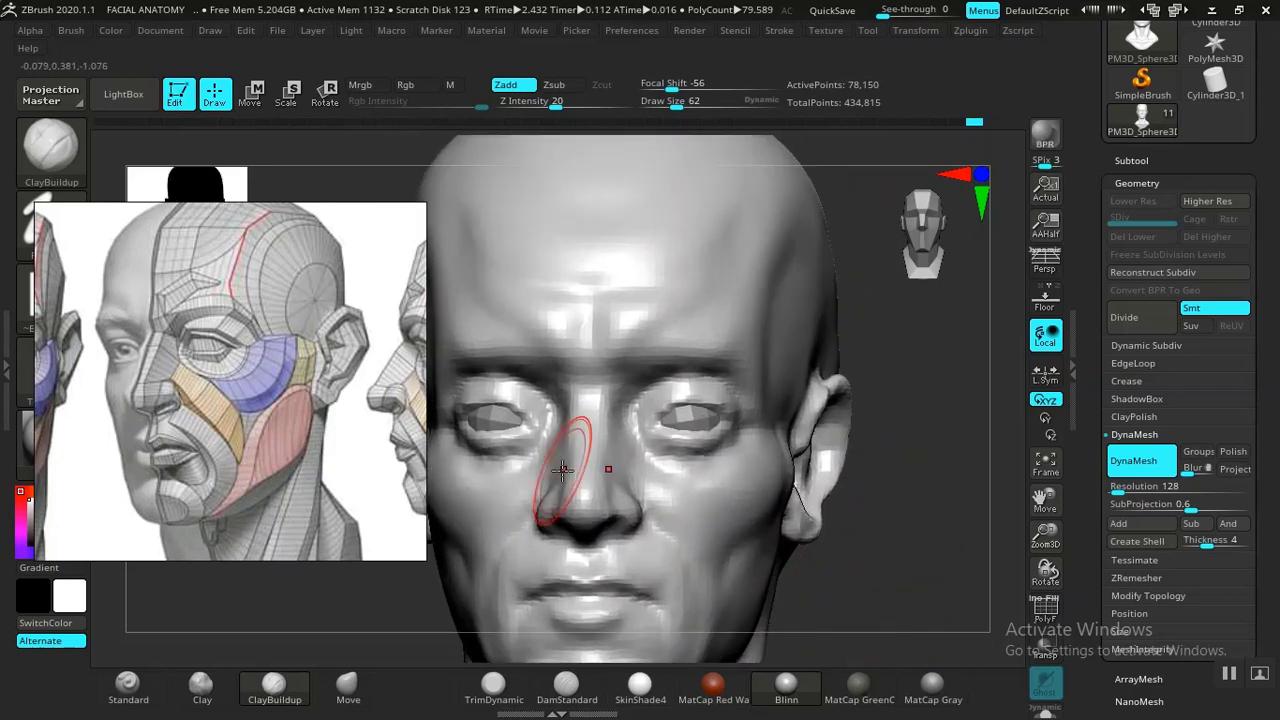
scroll(240, 395, "up", 5)
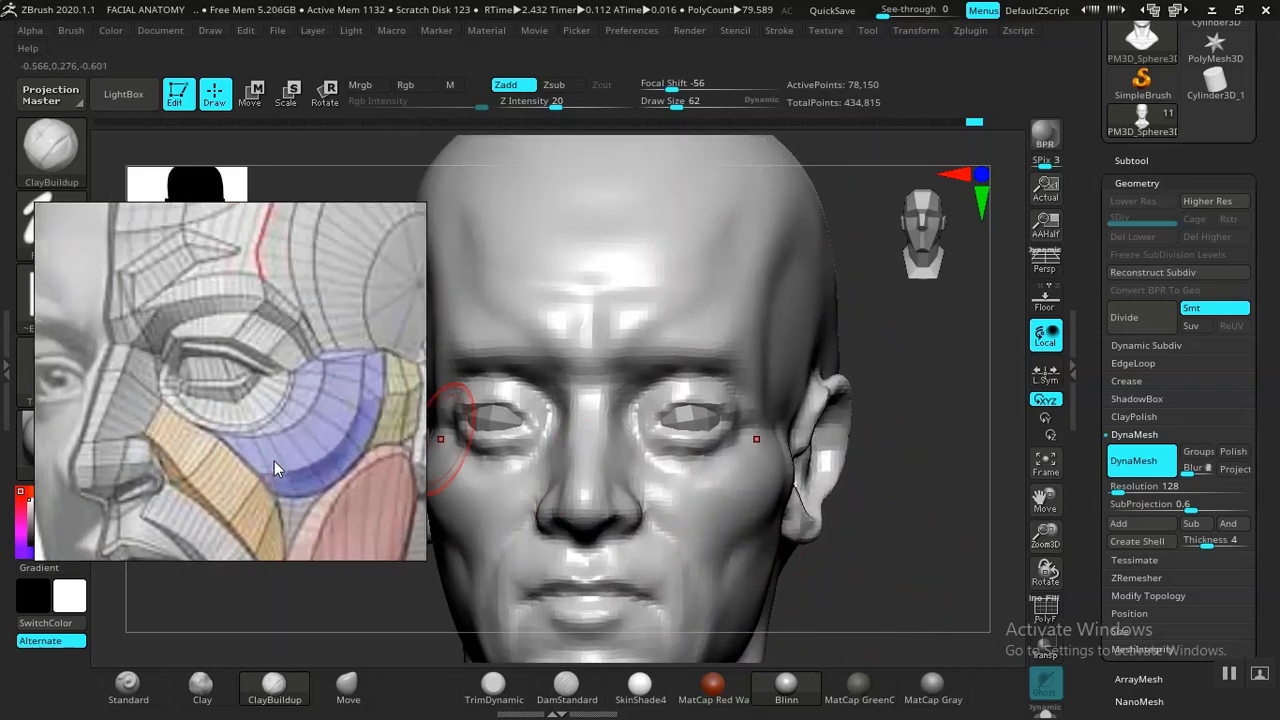
- Flatten the upper eyelid and the area around the outer eye corner with the TrimDynamic brush
left_click_drag(966, 542, 938, 632)
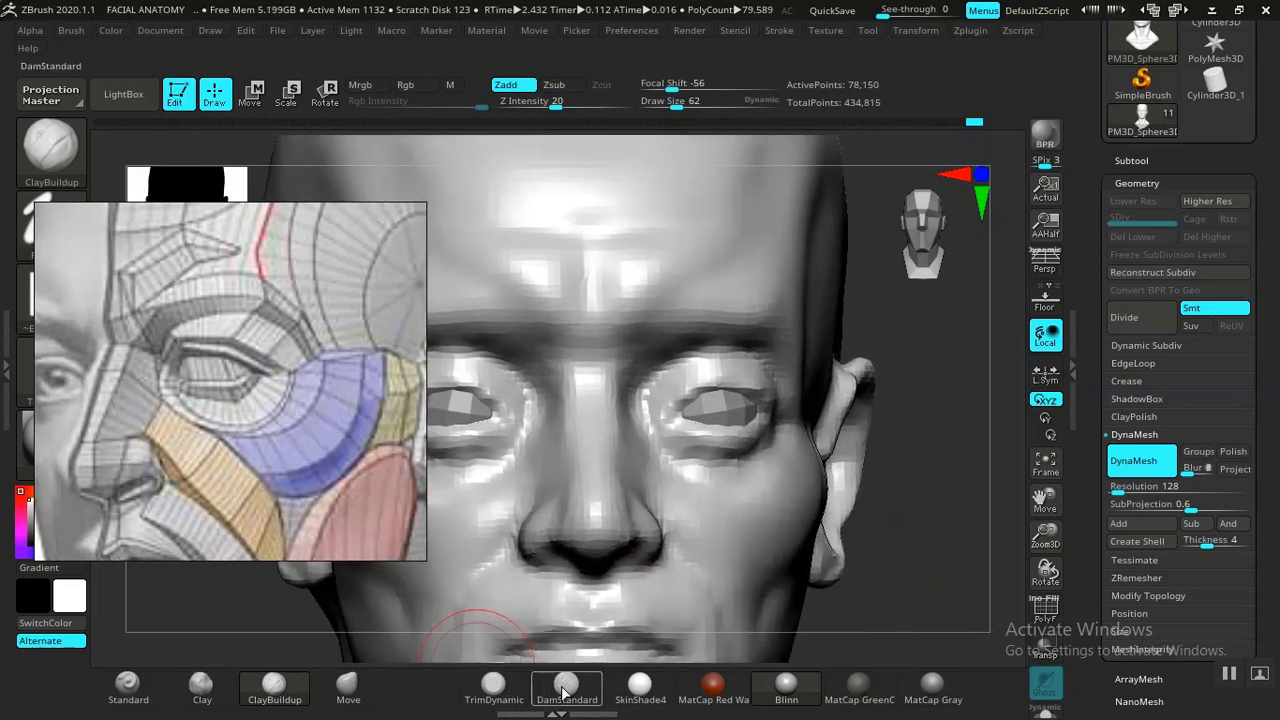
left_click(493, 683)
left_click_drag(905, 567, 866, 642, "alt")
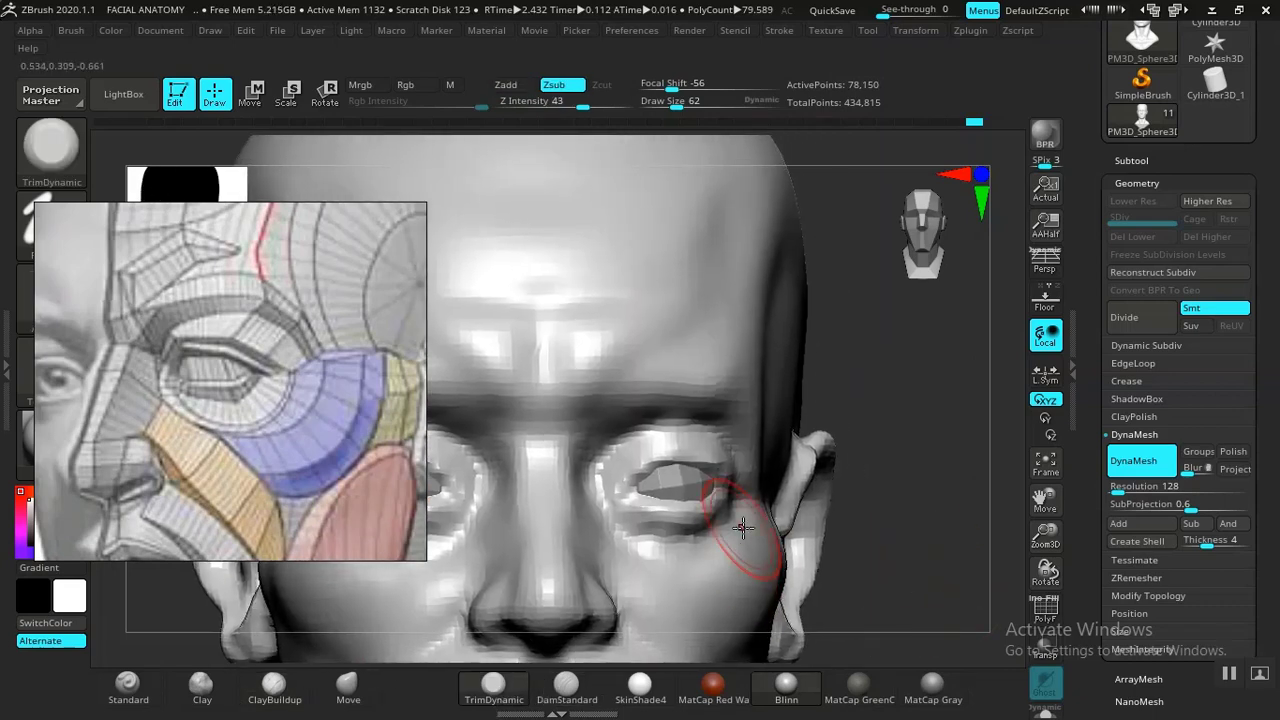
left_click_drag(879, 521, 838, 523)
mouse_move(735, 515)
left_mouse_down()
mouse_move(676, 517)
mouse_move(725, 507)
left_mouse_up()
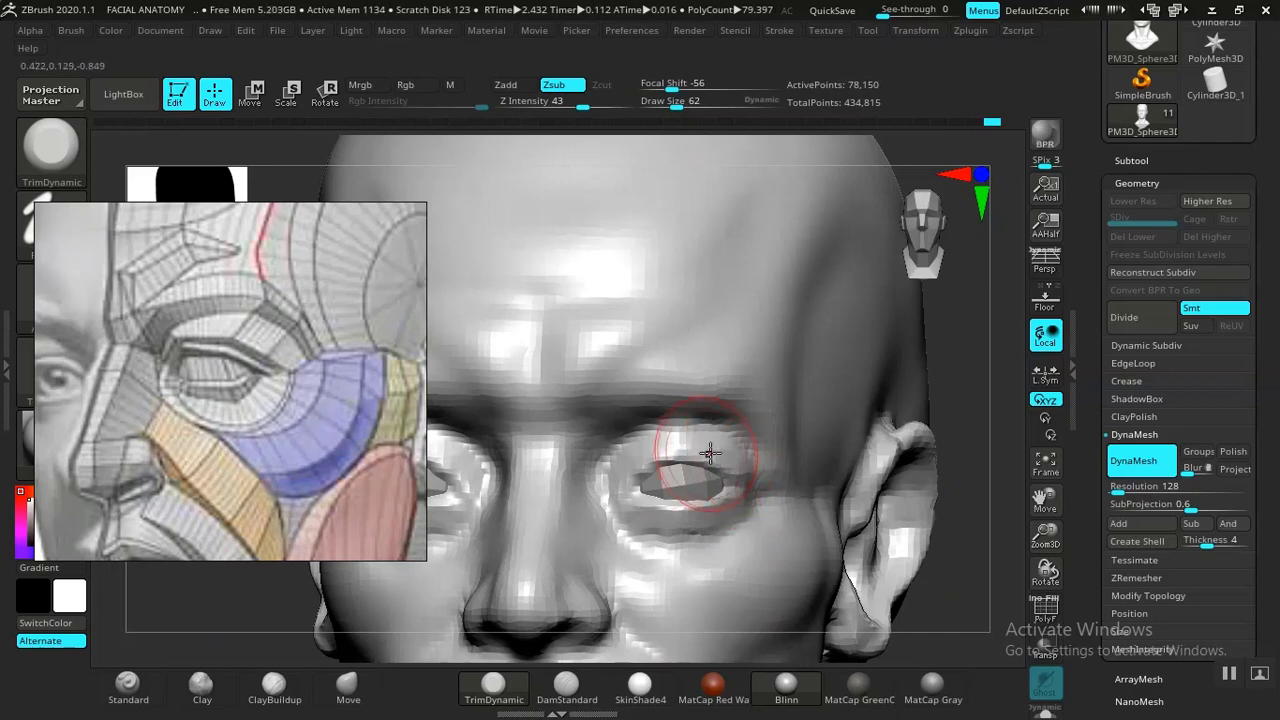
left_click_drag(709, 453, 673, 451)
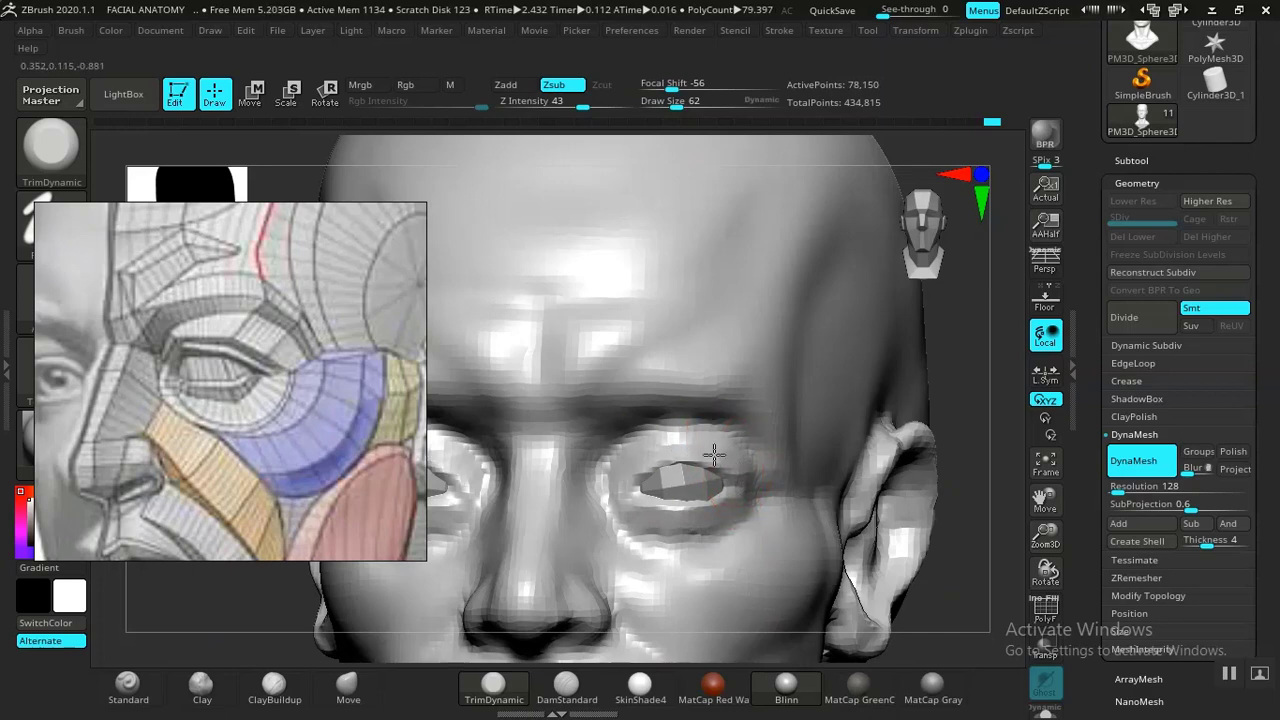
- Carve the rim of the lower eyelid around to the inner corner using DamStandard at Z Intensity 22
left_click(566, 688)
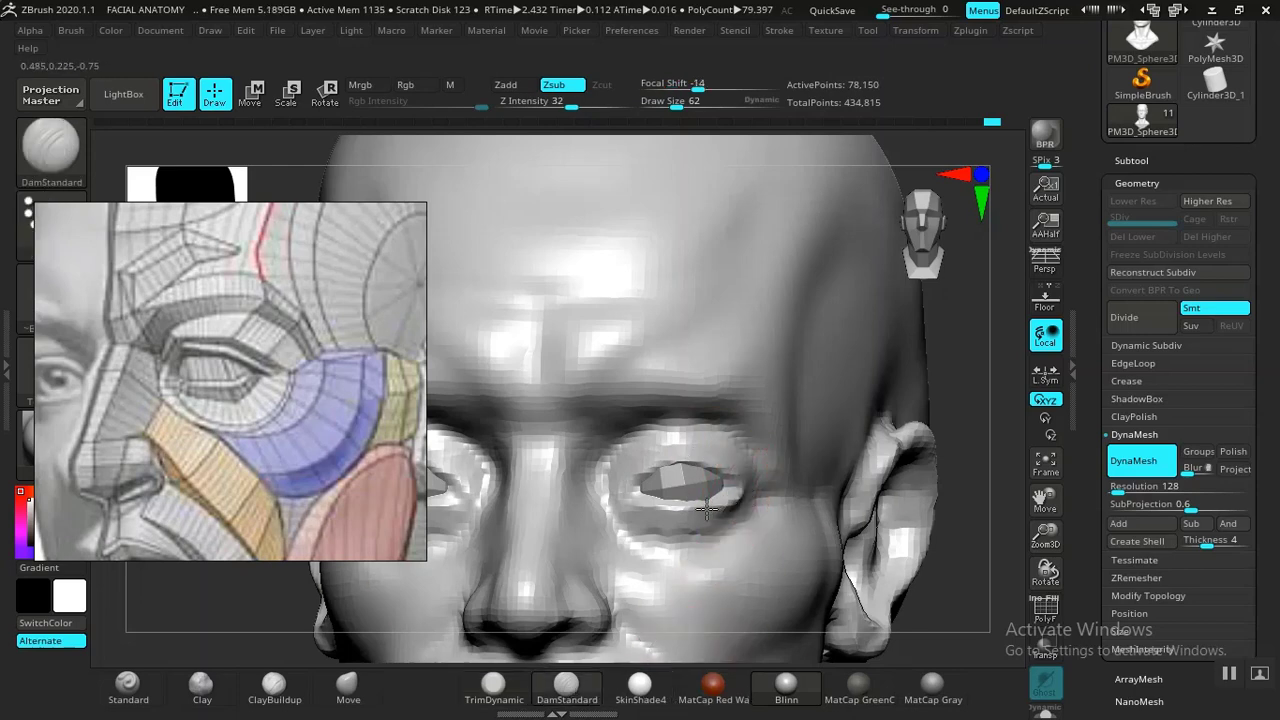
left_click_drag(707, 511, 743, 497)
key("ctrl+z")
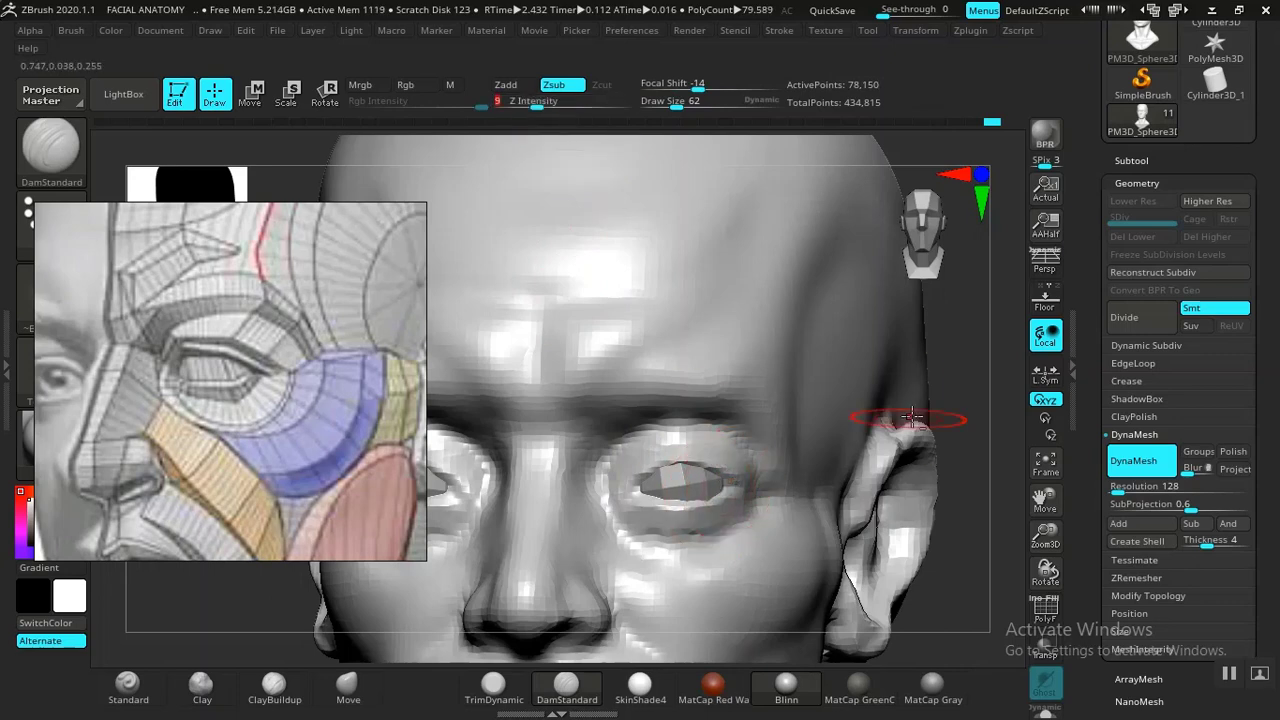
left_click_drag(966, 368, 962, 418, "alt")
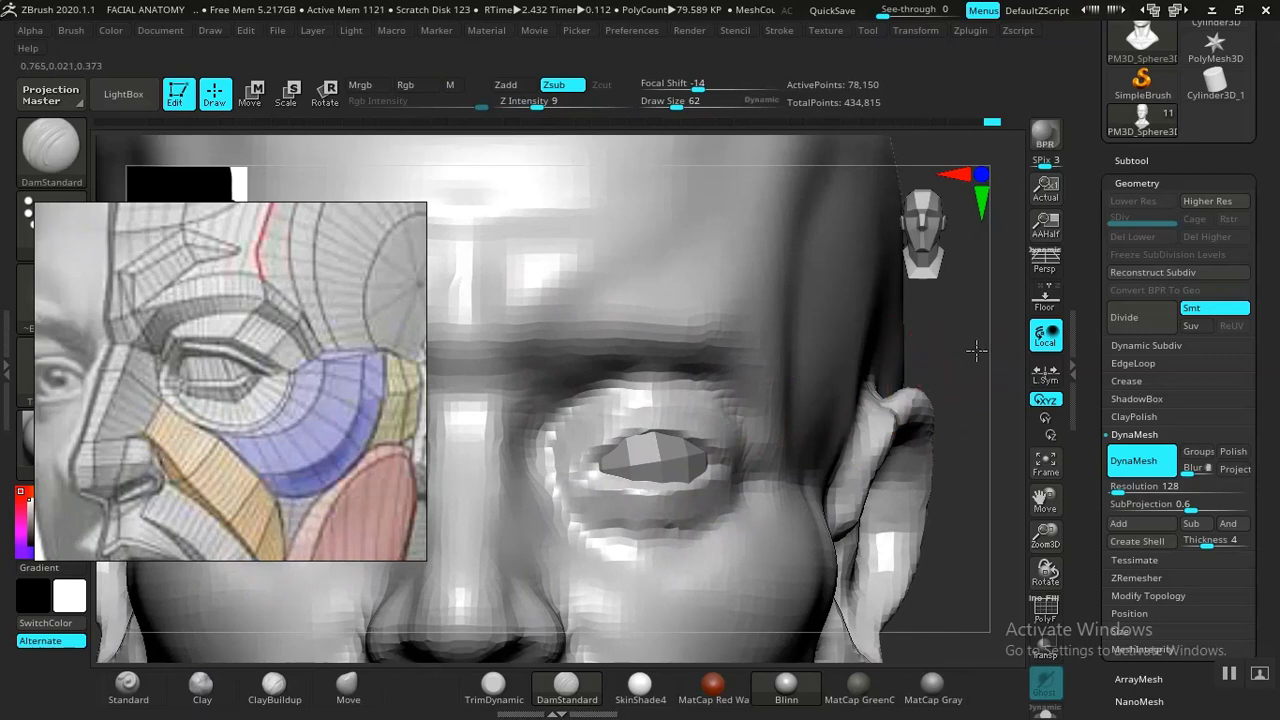
left_click_drag(977, 351, 974, 374, "alt")
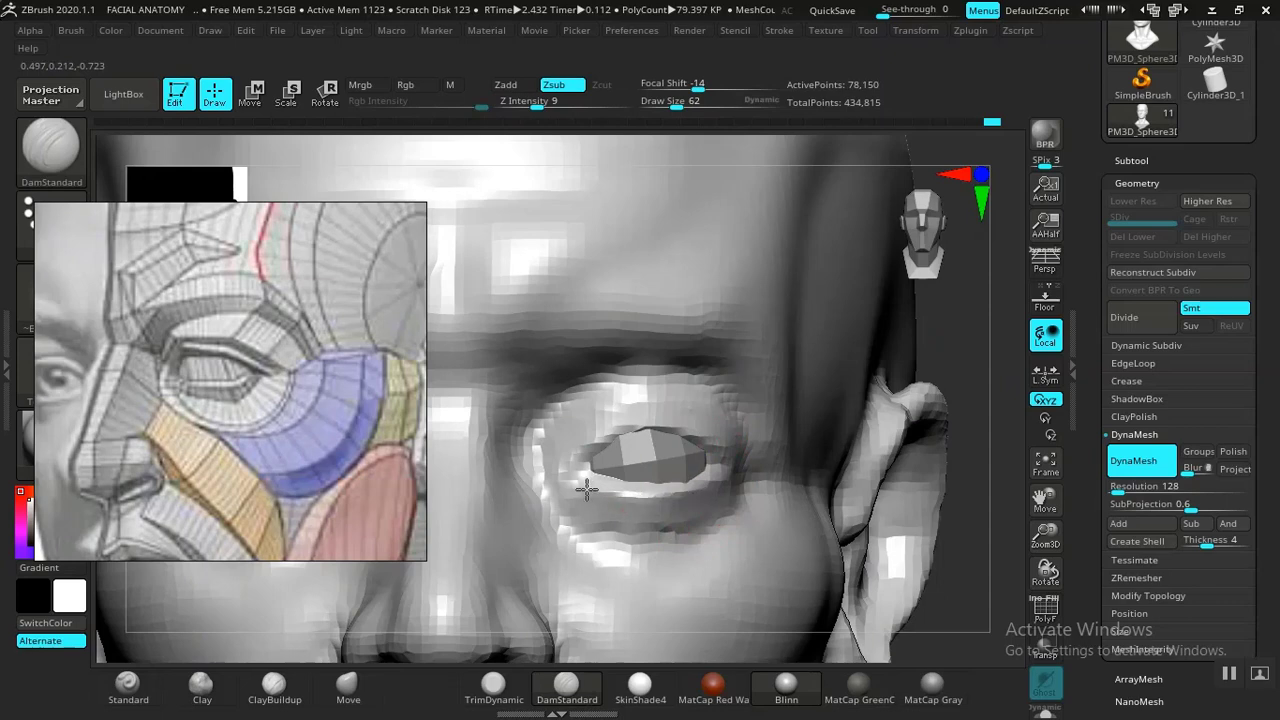
left_click(557, 105)
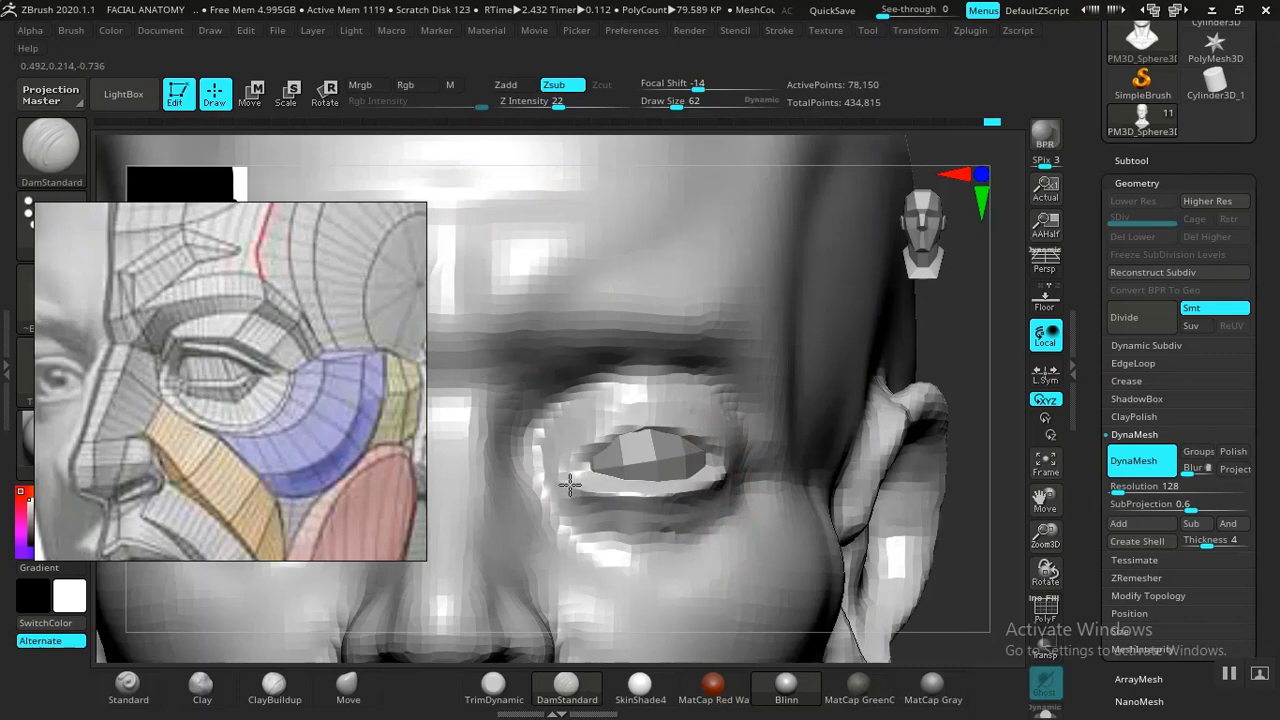
left_click_drag(563, 480, 565, 470)
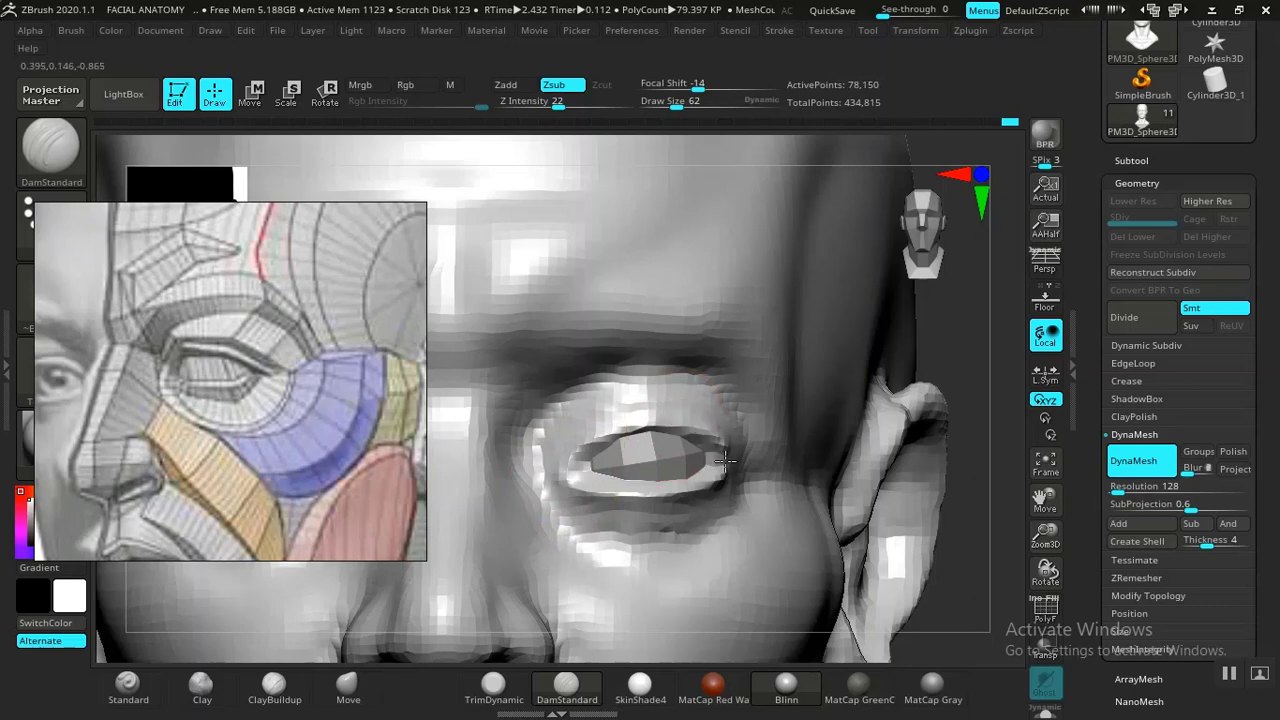
- Refine the eyelid rim around the eye opening with DamStandard, checking it from the front and three-quarter views
mouse_move(968, 335)
left_mouse_down()
mouse_move(871, 394)
mouse_move(701, 433)
mouse_move(760, 472)
left_mouse_up()
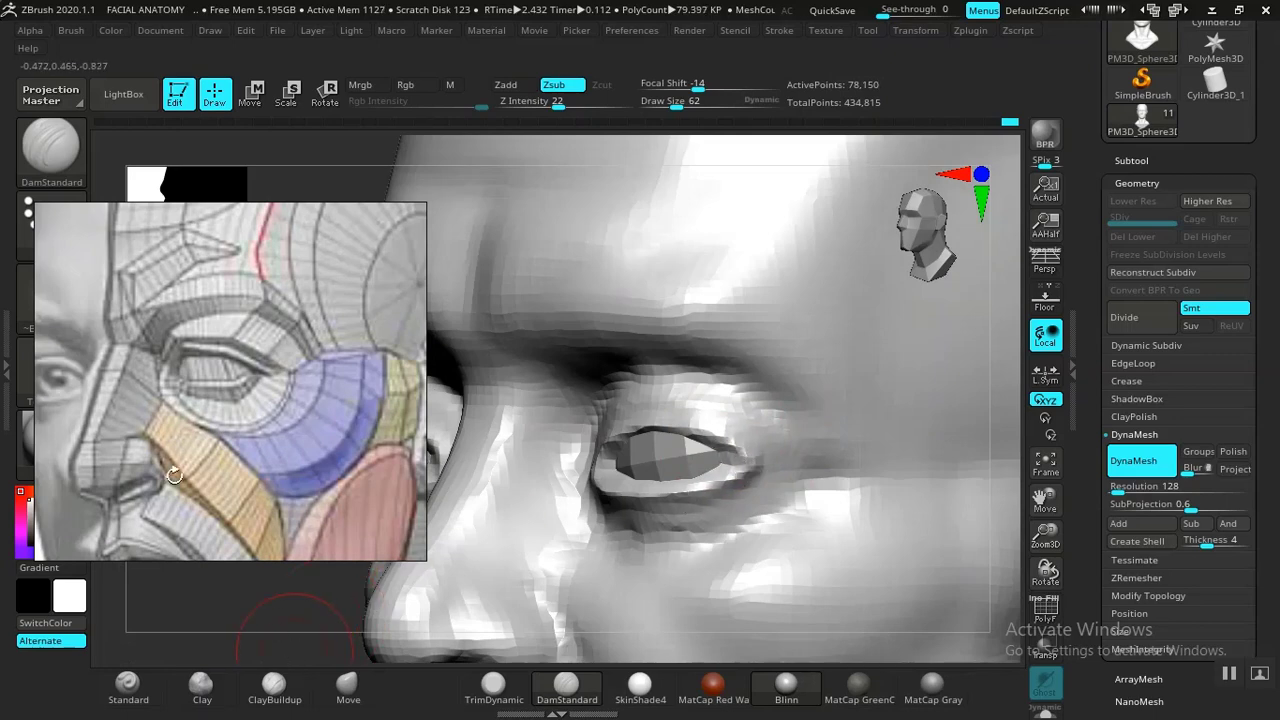
left_click_drag(174, 475, 149, 418, "alt")
left_click_drag(521, 488, 660, 484)
left_click_drag(894, 497, 946, 517, "alt")
left_click_drag(935, 423, 964, 515, "alt")
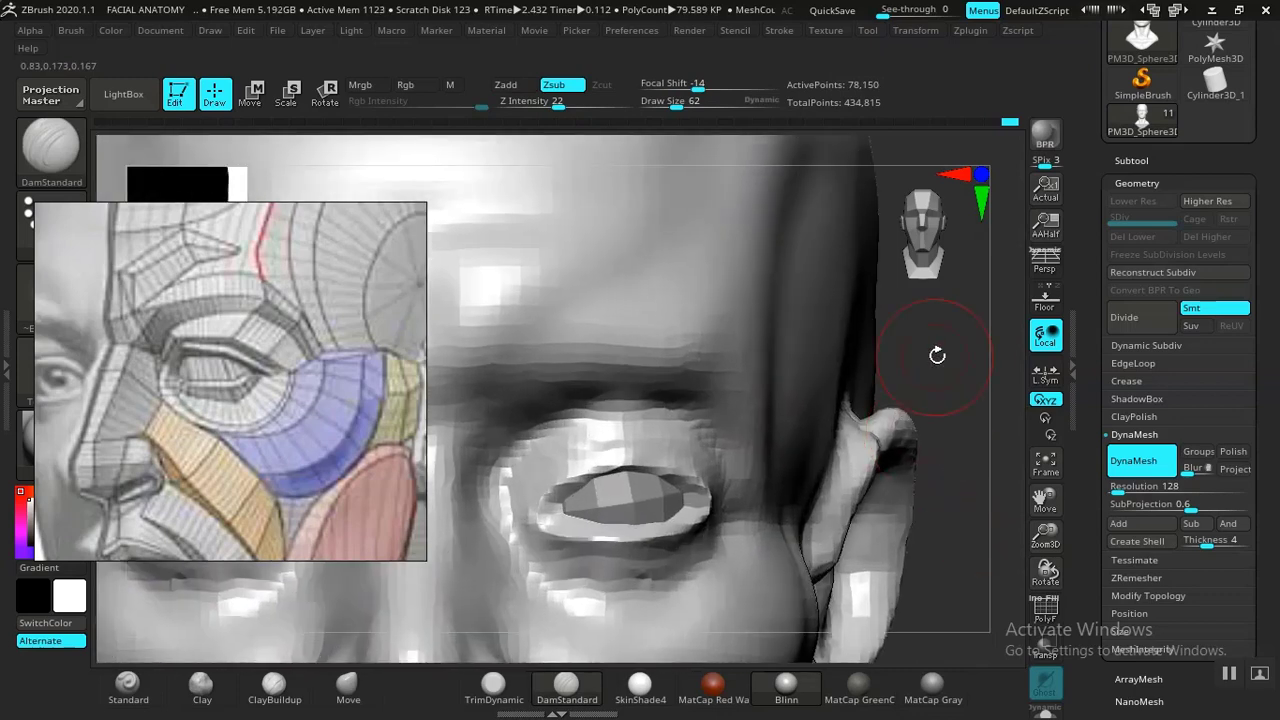
left_click_drag(937, 355, 879, 384)
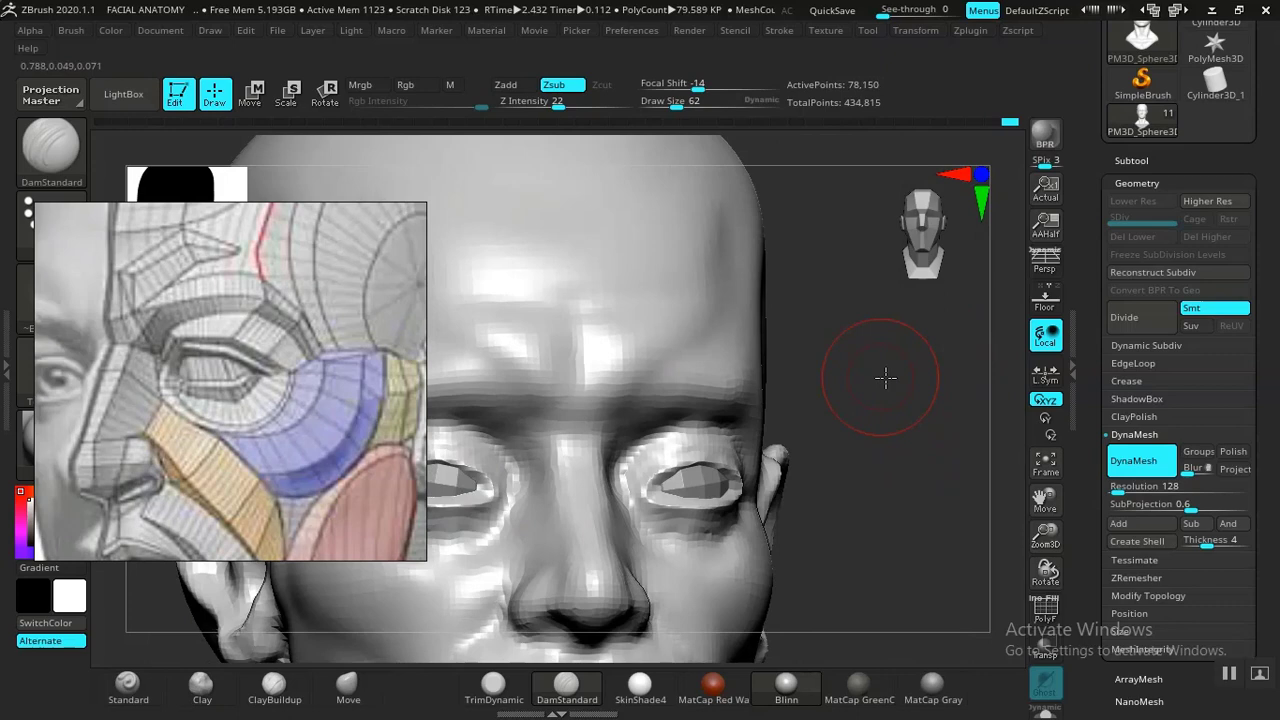
left_click_drag(886, 374, 771, 457, "alt")
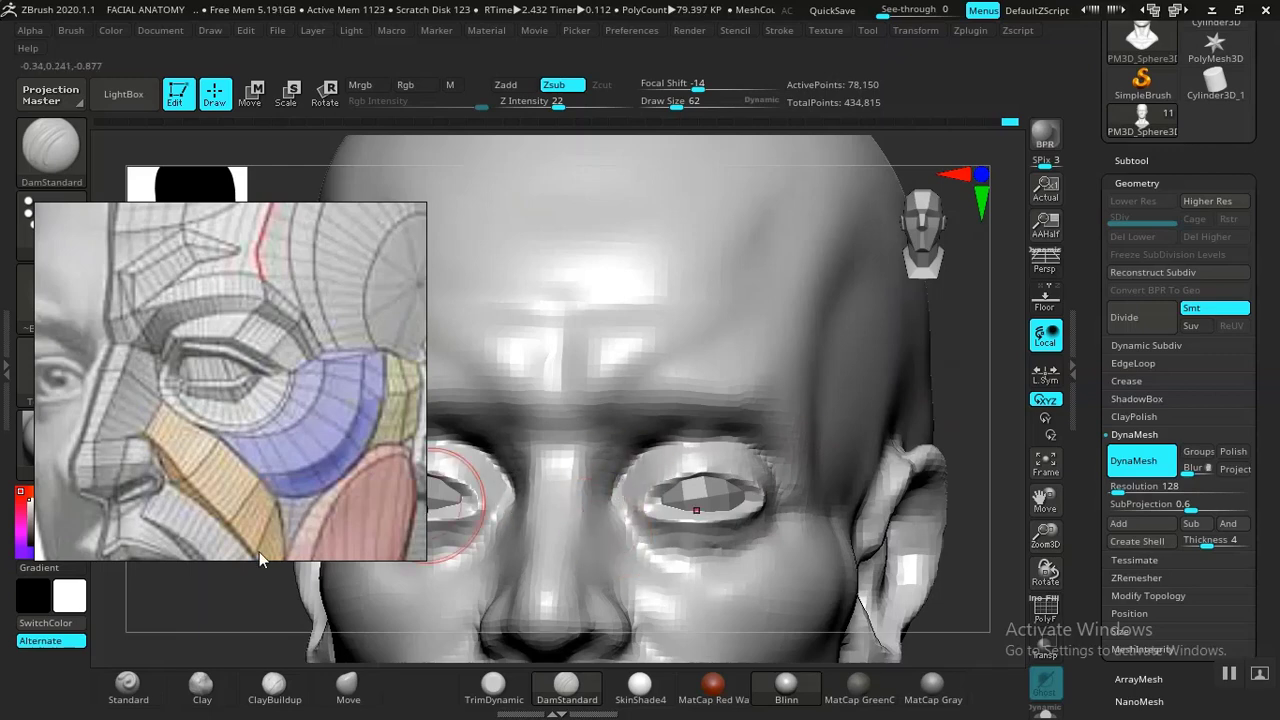
- Undo the last DamStandard stroke, then build up the side of the nose near the inner eye corner with Clay and smooth it
left_click_drag(158, 645, 350, 592)
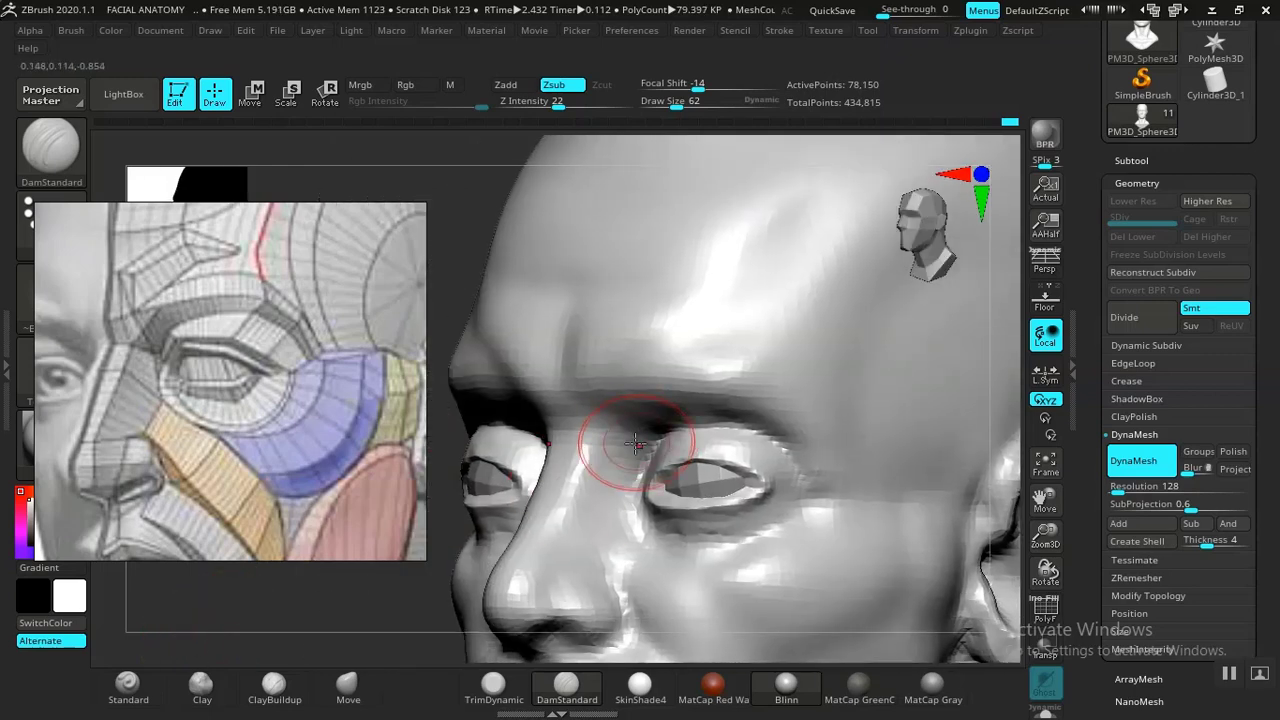
key("ctrl+z")
left_click(226, 700)
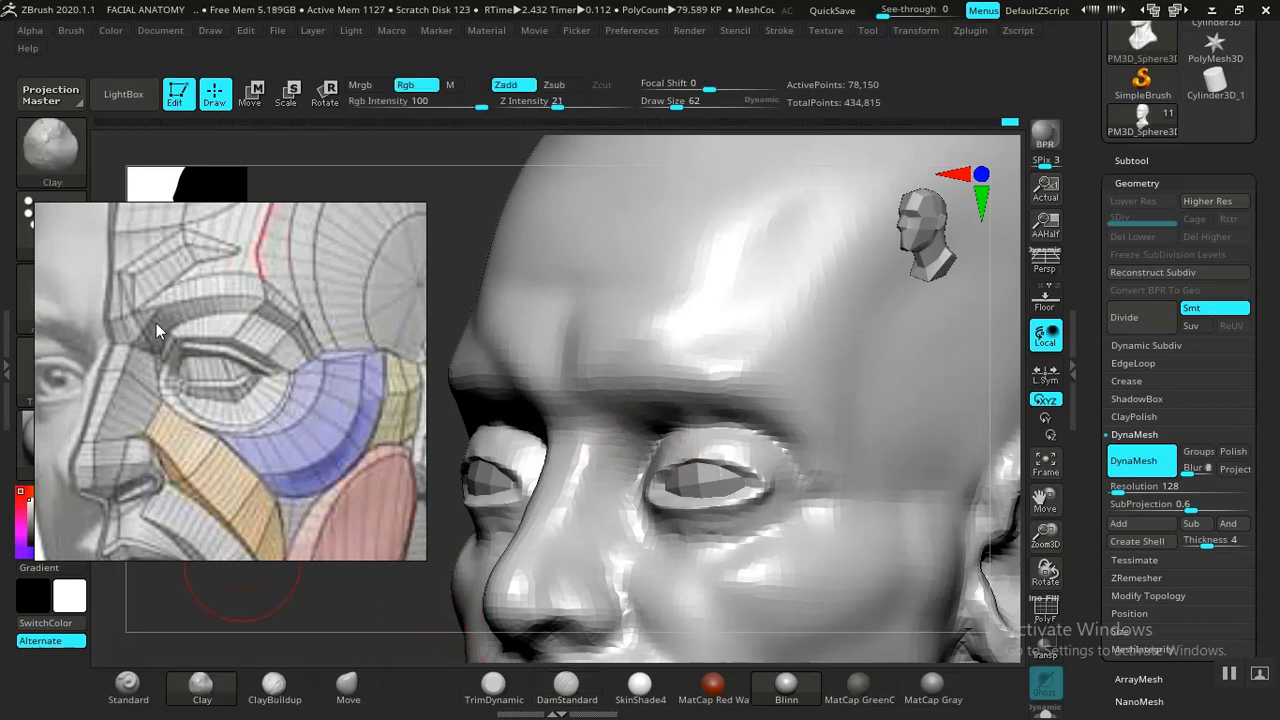
left_click_drag(436, 577, 600, 451)
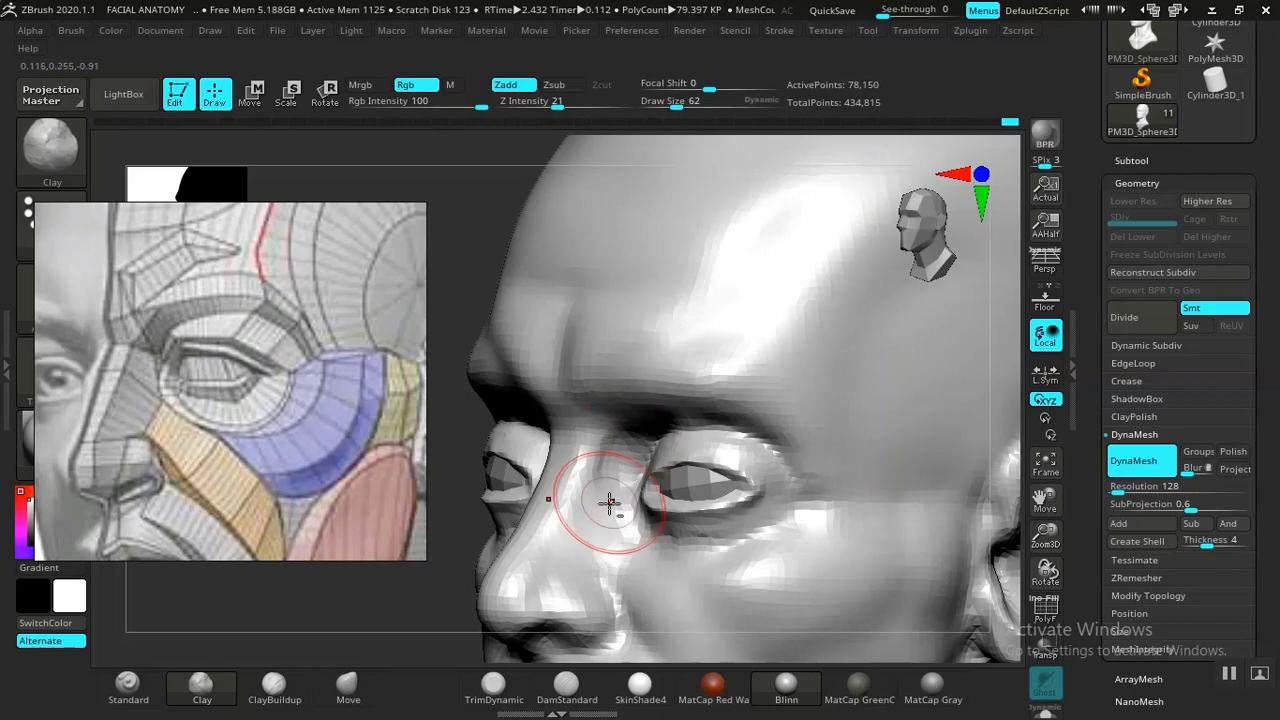
mouse_move(608, 515)
left_mouse_down("shift")
mouse_move(611, 469)
mouse_move(606, 505)
left_mouse_up("shift")
left_click_drag(466, 557, 580, 555, "shift")
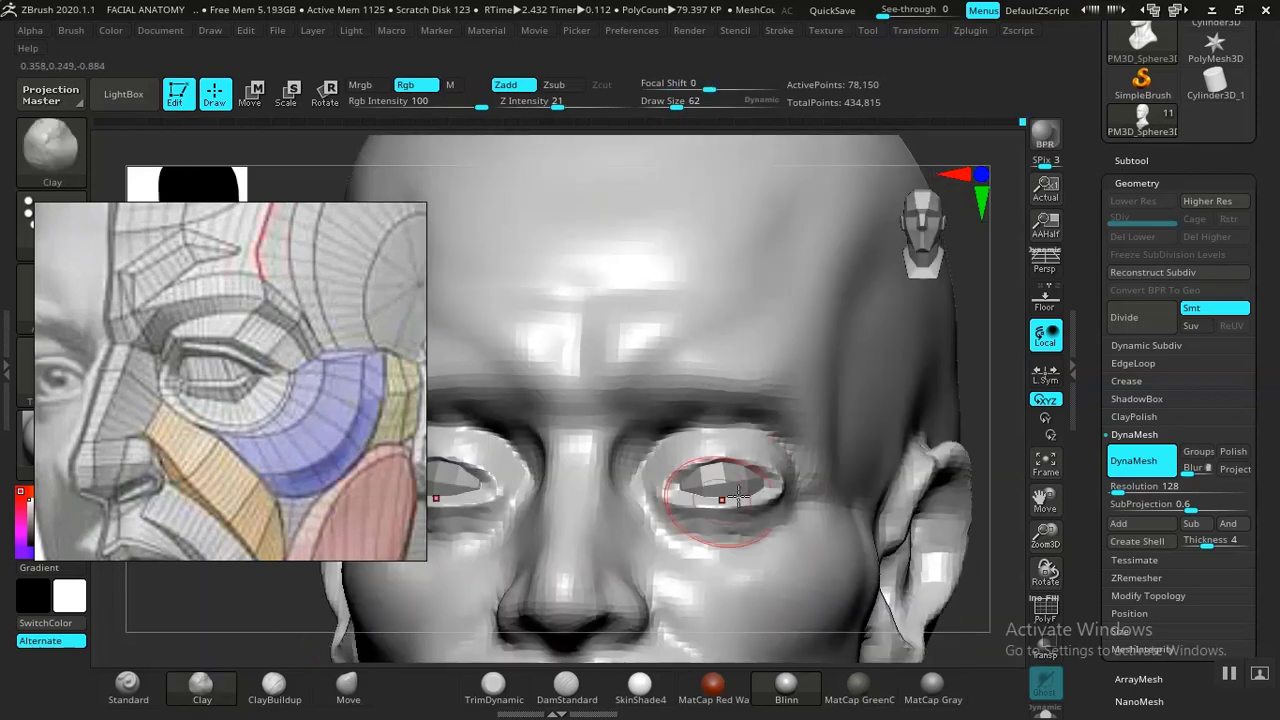
- Smooth the side of the nose bridge and the surface around the eye socket
left_click_drag(988, 408, 940, 500)
left_click_drag(1000, 400, 960, 430)
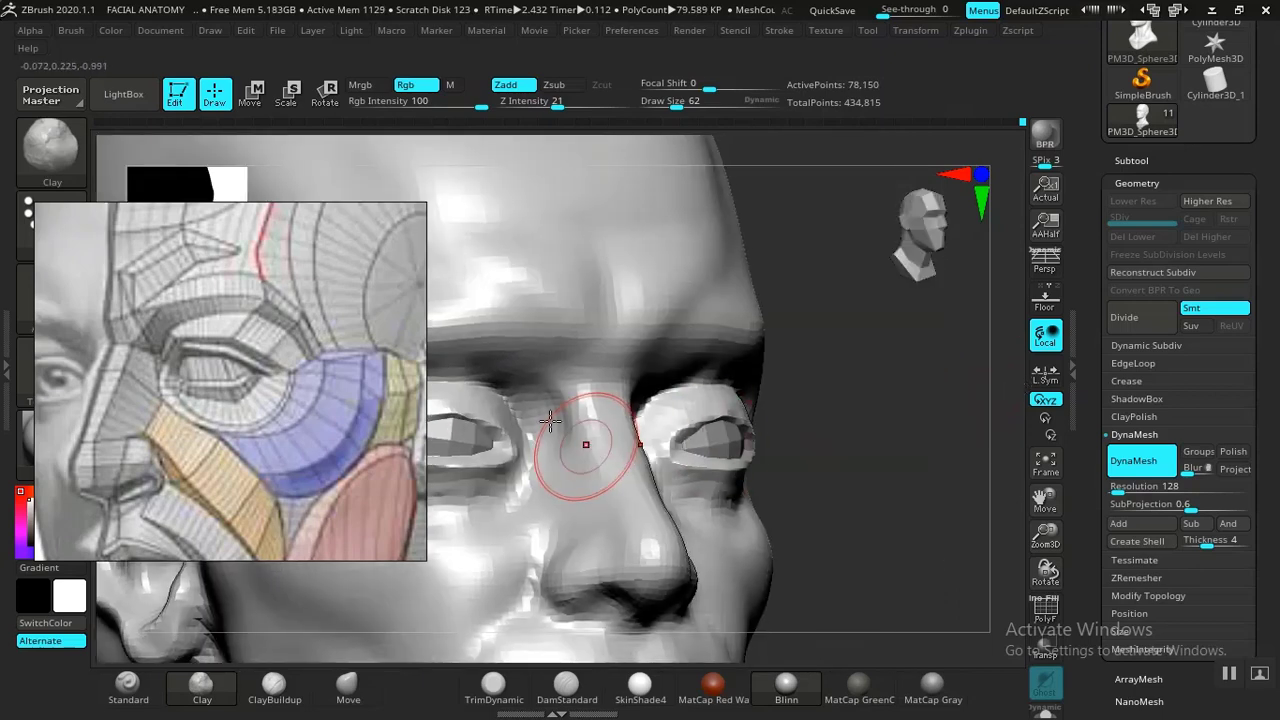
key("shift")
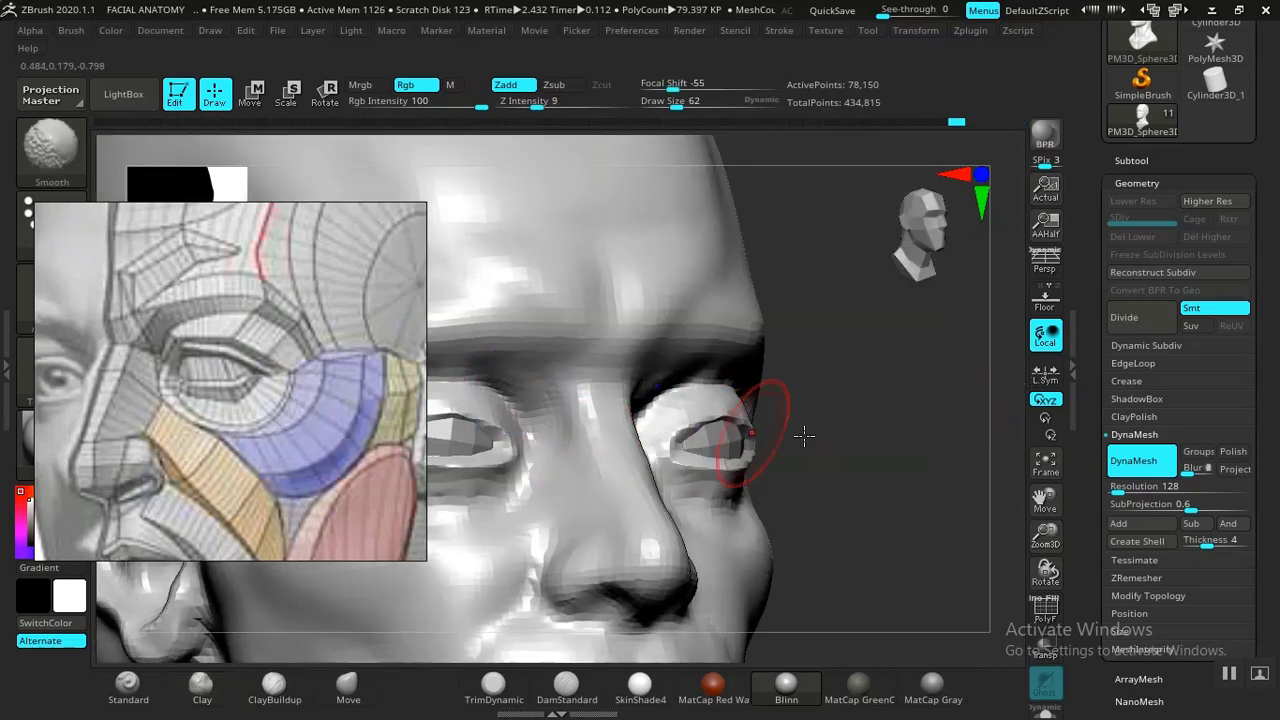
key("f")
mouse_move(749, 377)
left_mouse_down("shift")
mouse_move(756, 415)
mouse_move(791, 417)
mouse_move(886, 534)
mouse_move(909, 523)
mouse_move(929, 557)
mouse_move(886, 571)
mouse_move(757, 486)
mouse_move(771, 457)
mouse_move(757, 471)
mouse_move(631, 457)
left_mouse_up("shift")
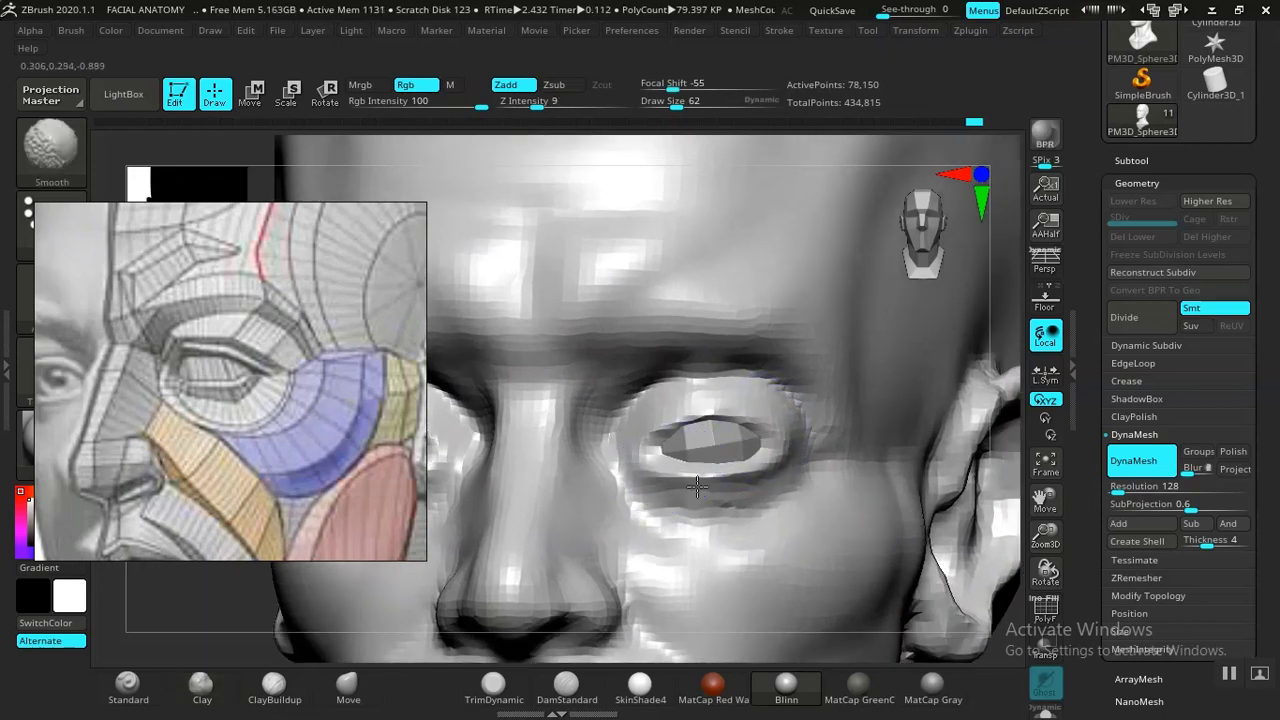
- Smooth the lower eyelid and the skin fold beneath it from the outer to the inner corner
mouse_move(202, 636)
left_mouse_down()
mouse_move(189, 591)
mouse_move(163, 617)
mouse_move(257, 591)
mouse_move(333, 650)
mouse_move(390, 610)
left_mouse_up()
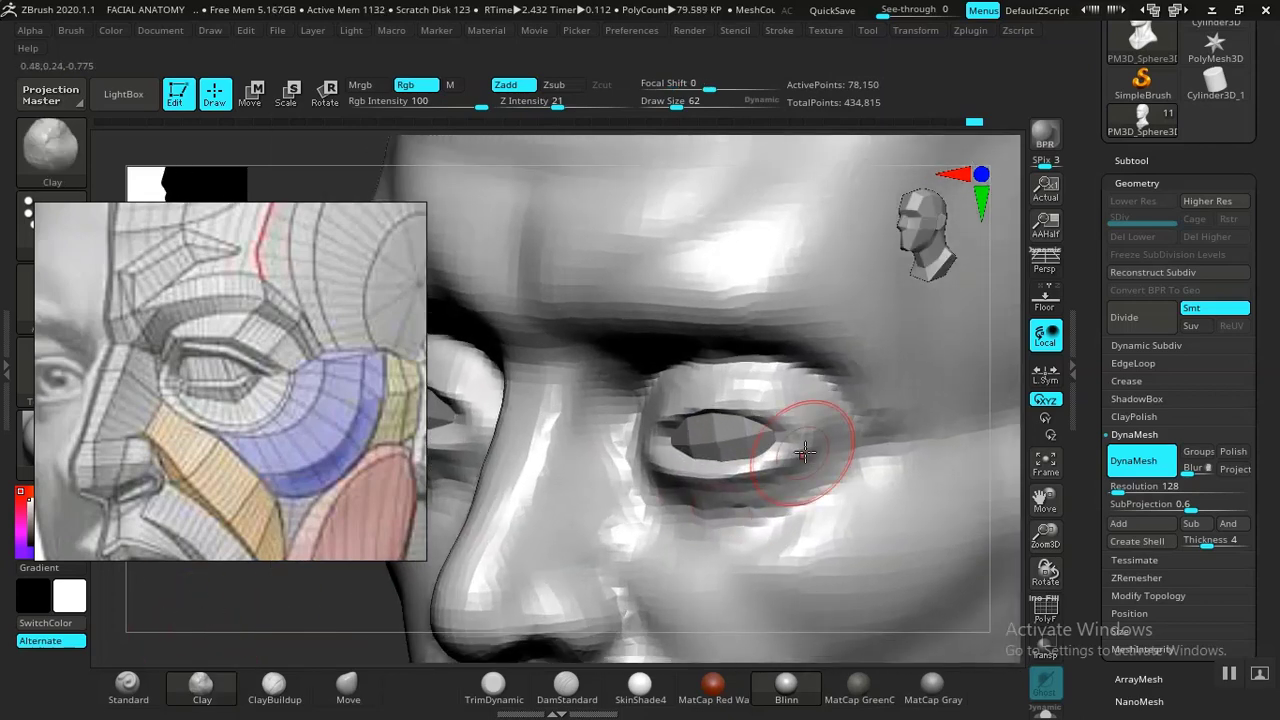
left_click_drag(746, 470, 648, 467, "shift")
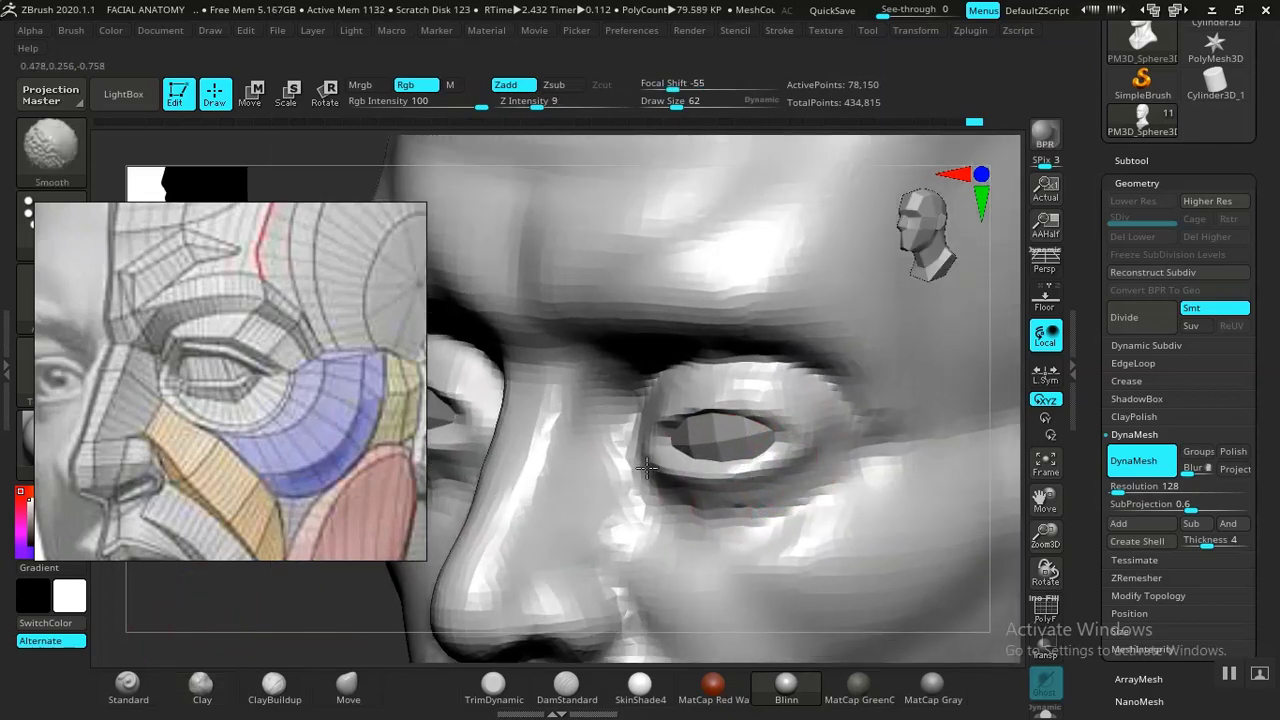
mouse_move(756, 468)
left_mouse_down("shift")
mouse_move(800, 405)
mouse_move(686, 520)
left_mouse_up("shift")
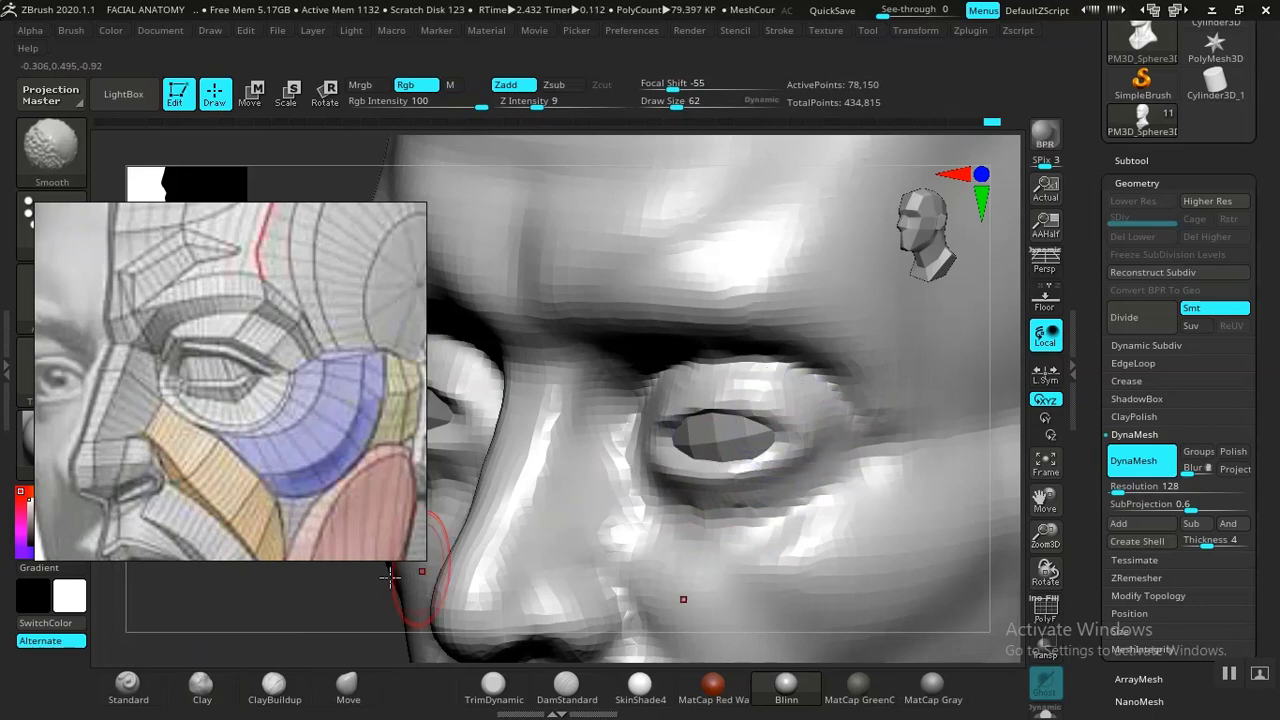
- Sharpen the lower eyelid rim from the outer corner to the inner corner with DamStandard
mouse_move(330, 600)
left_mouse_down()
mouse_move(309, 629)
mouse_move(320, 640)
left_mouse_up()
left_click(566, 685)
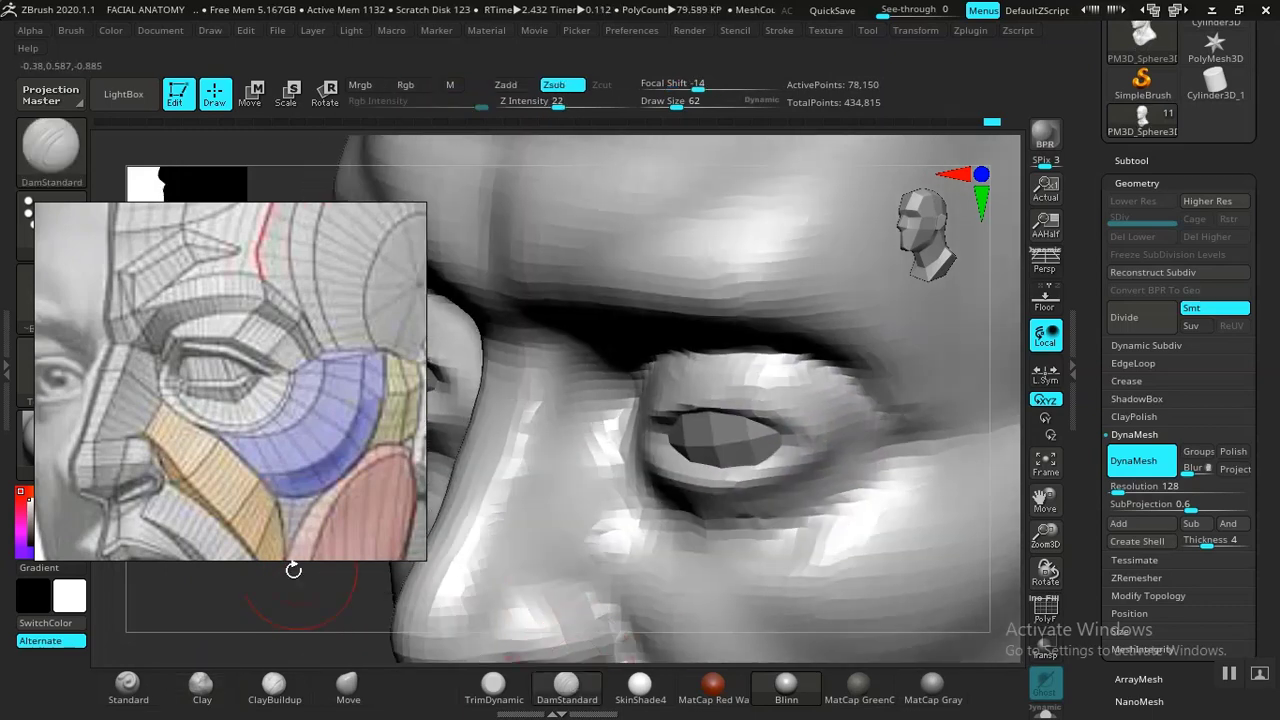
mouse_move(265, 595)
left_mouse_down()
mouse_move(251, 608)
mouse_move(330, 622)
left_mouse_up()
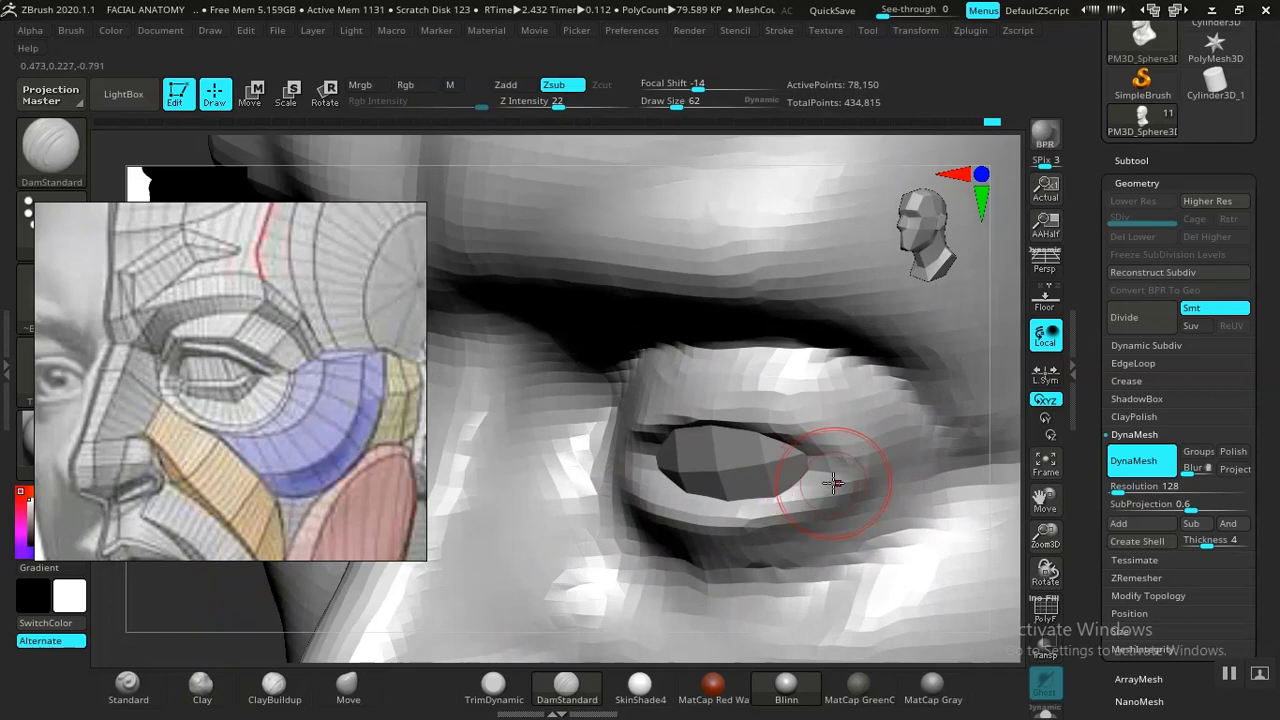
mouse_move(787, 503)
left_mouse_down()
mouse_move(694, 512)
mouse_move(639, 470)
mouse_move(668, 508)
left_mouse_up()
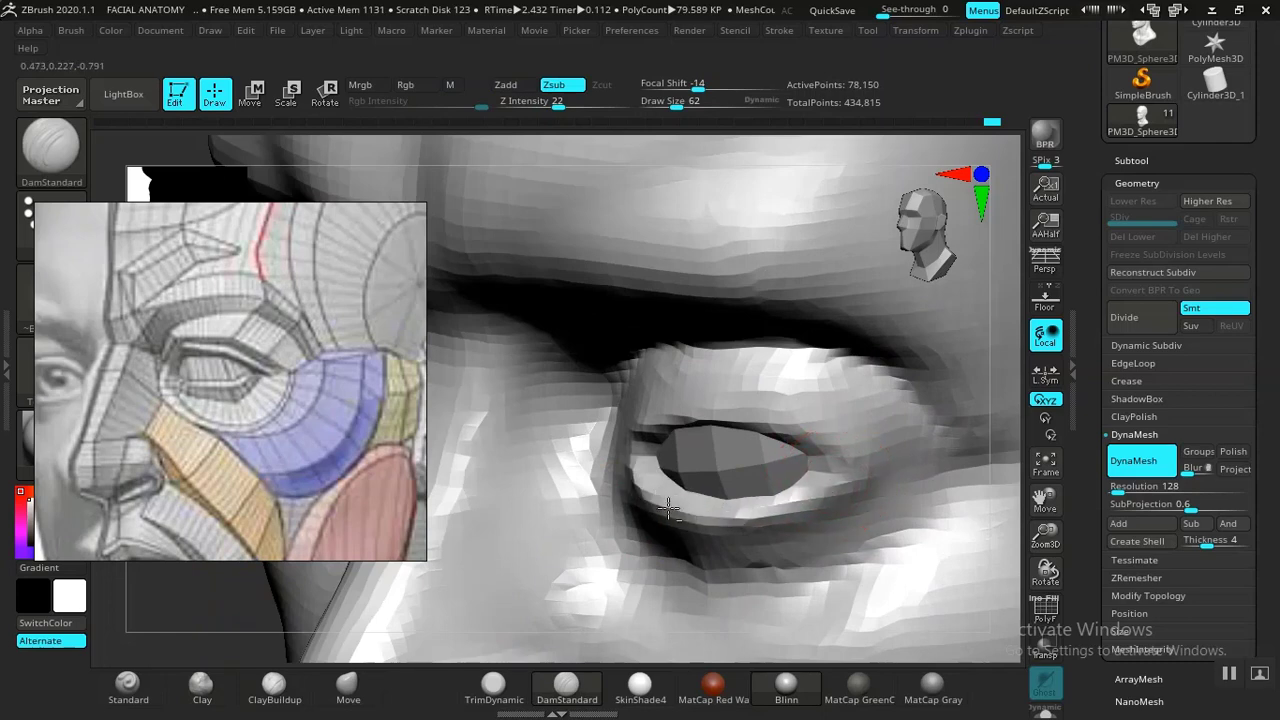
mouse_move(794, 508)
left_mouse_down()
mouse_move(824, 487)
mouse_move(829, 458)
mouse_move(850, 470)
mouse_move(775, 420)
mouse_move(660, 420)
mouse_move(630, 437)
left_mouse_up()
mouse_move(190, 605)
left_mouse_down()
mouse_move(249, 591)
mouse_move(240, 540)
left_mouse_up()
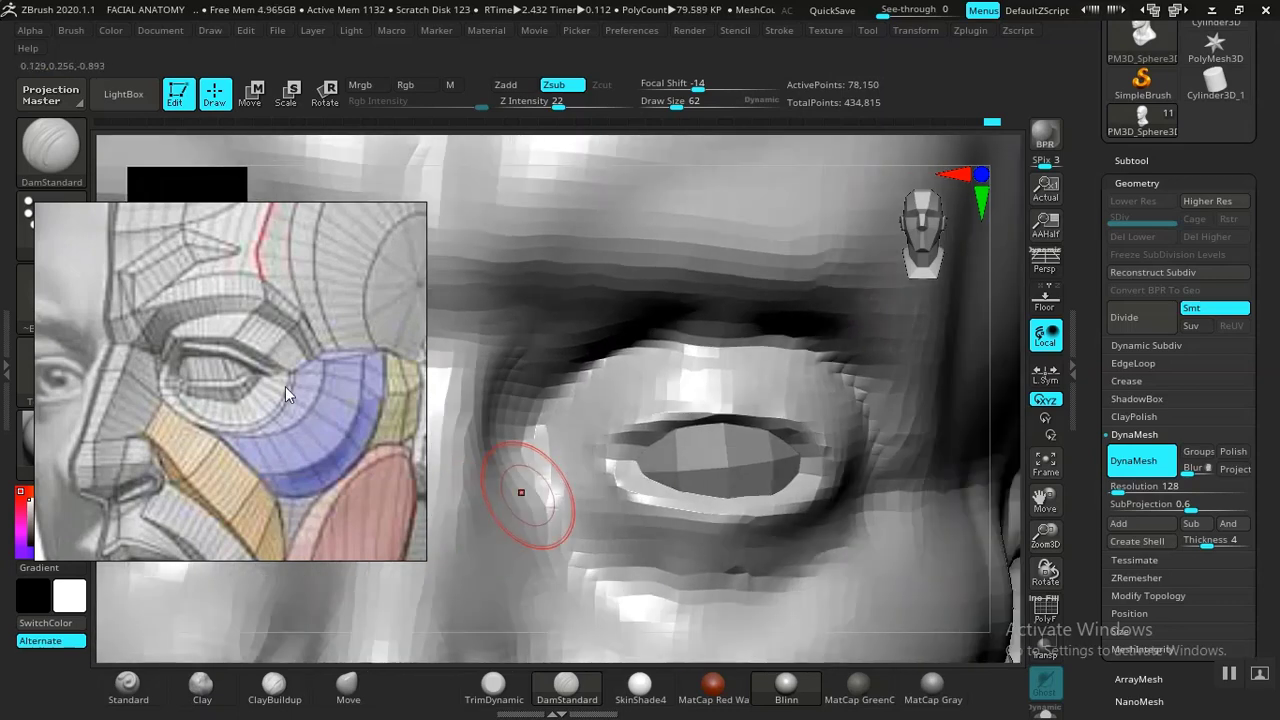
scroll(160, 388, "down", 5)
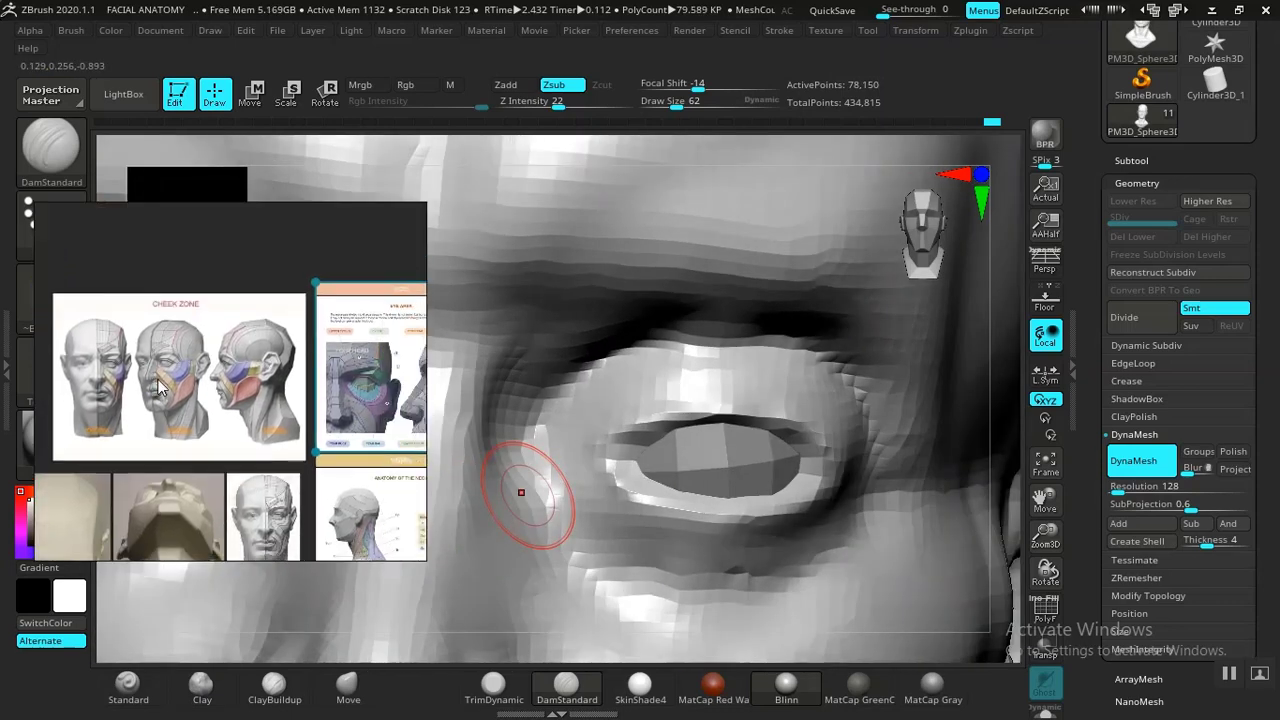
- Examine the eye area and cheek zone references and compare them with the head's eye region in profile
middle_click_drag(271, 444, 218, 433)
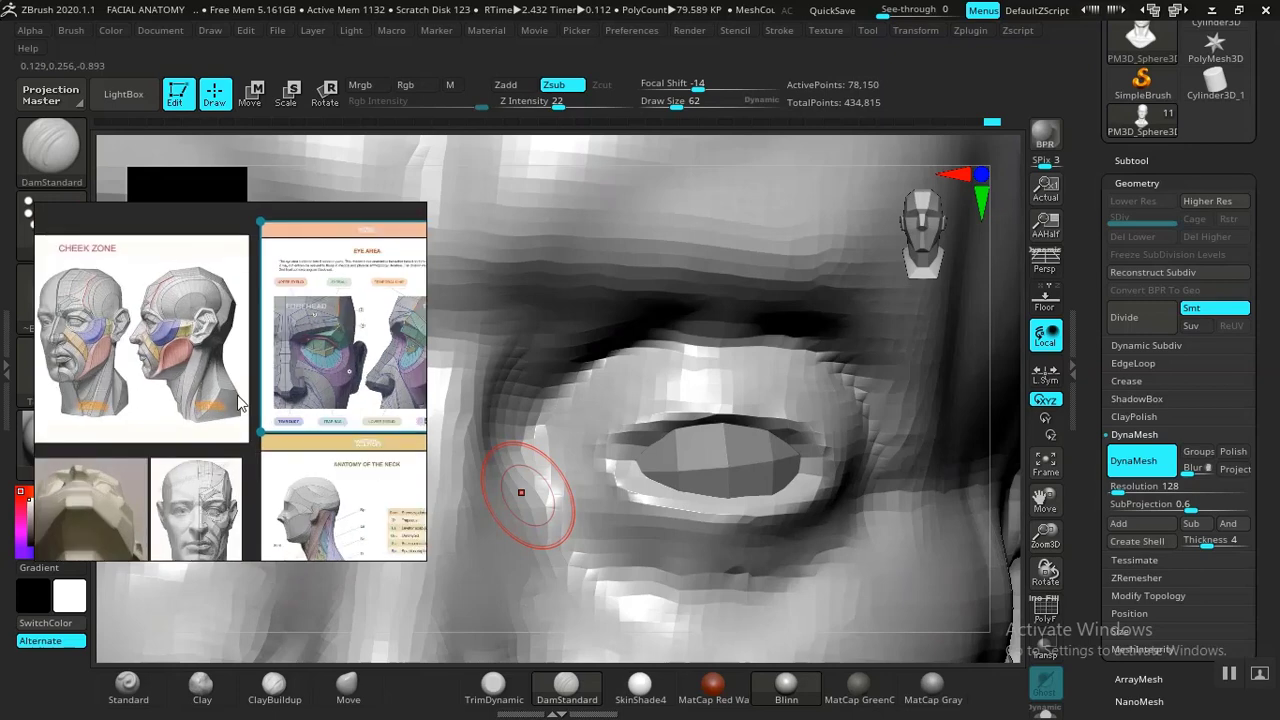
scroll(315, 420, "up", 6)
scroll(316, 442, "up", 5)
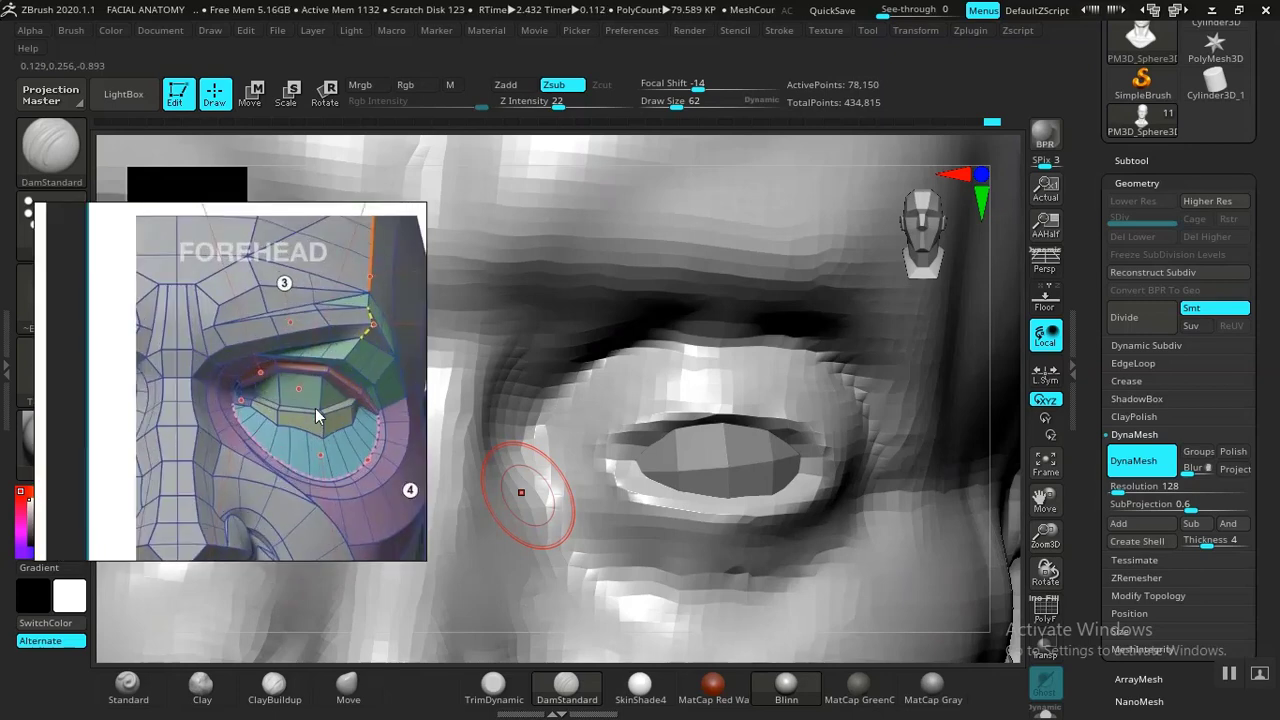
scroll(290, 470, "down", 4)
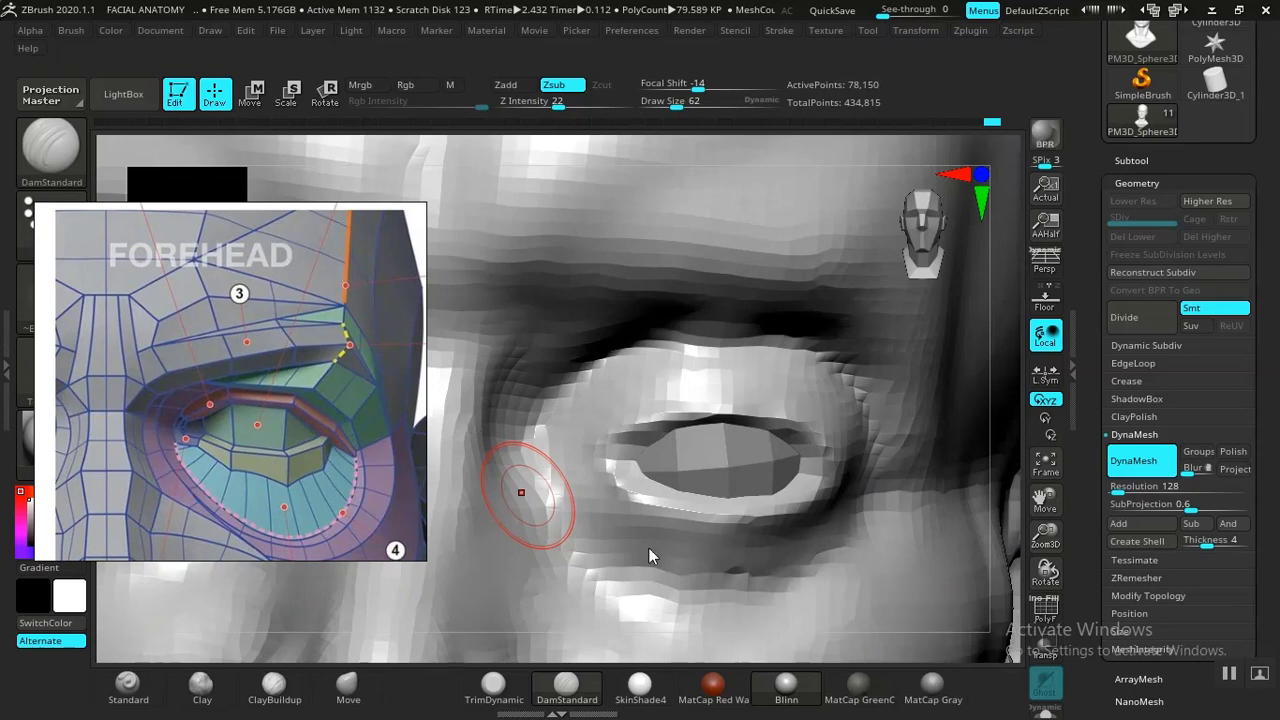
key("f")
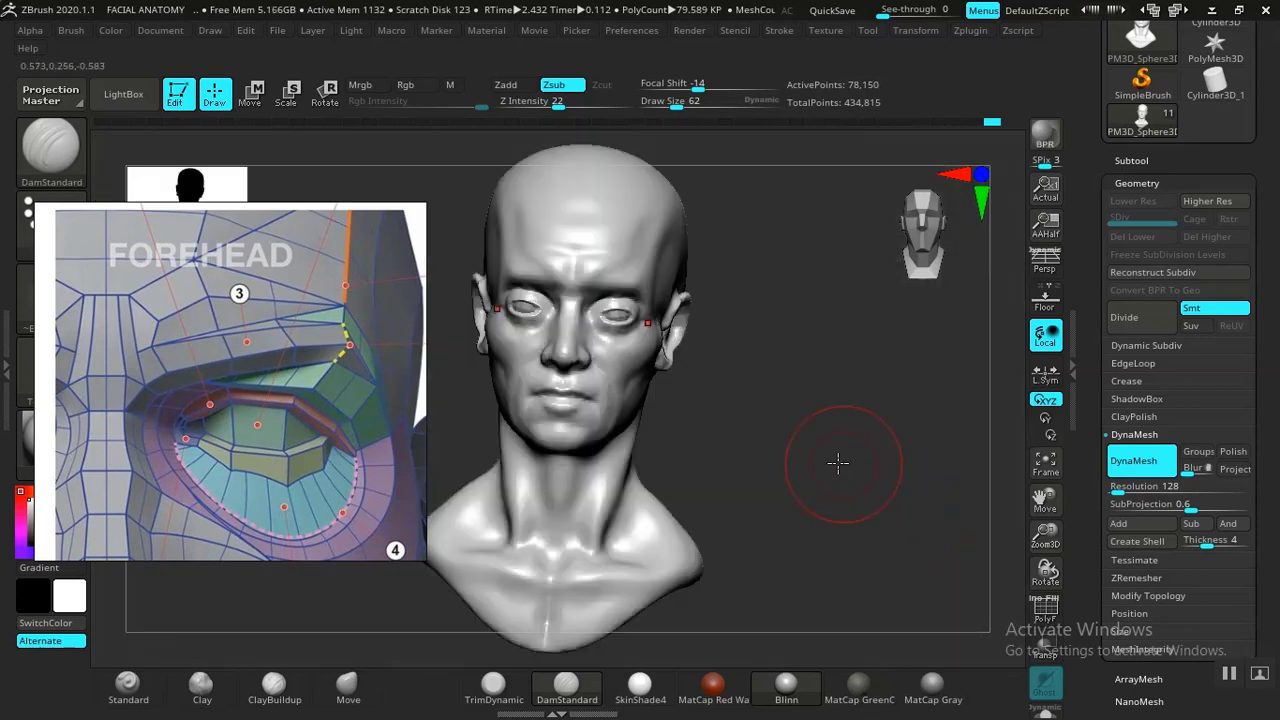
left_click_drag(834, 457, 629, 486)
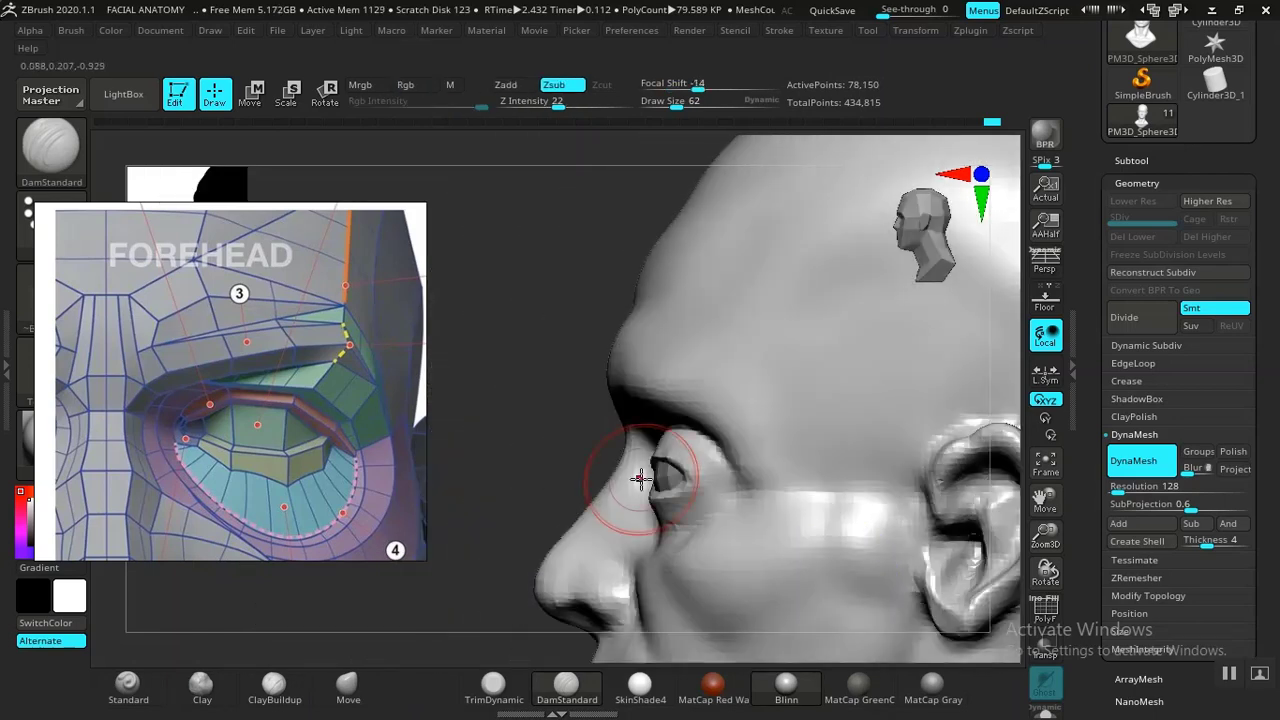
left_click_drag(514, 486, 537, 457)
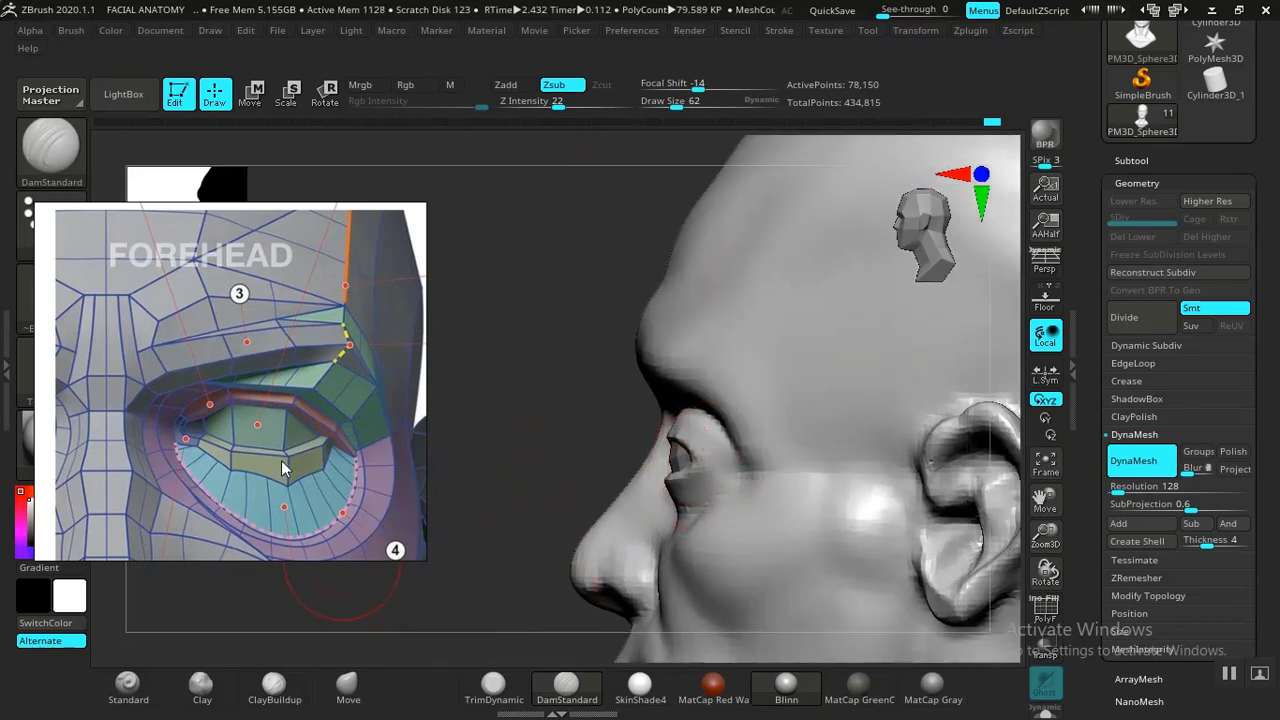
scroll(283, 468, "down", 4)
scroll(205, 456, "up", 4)
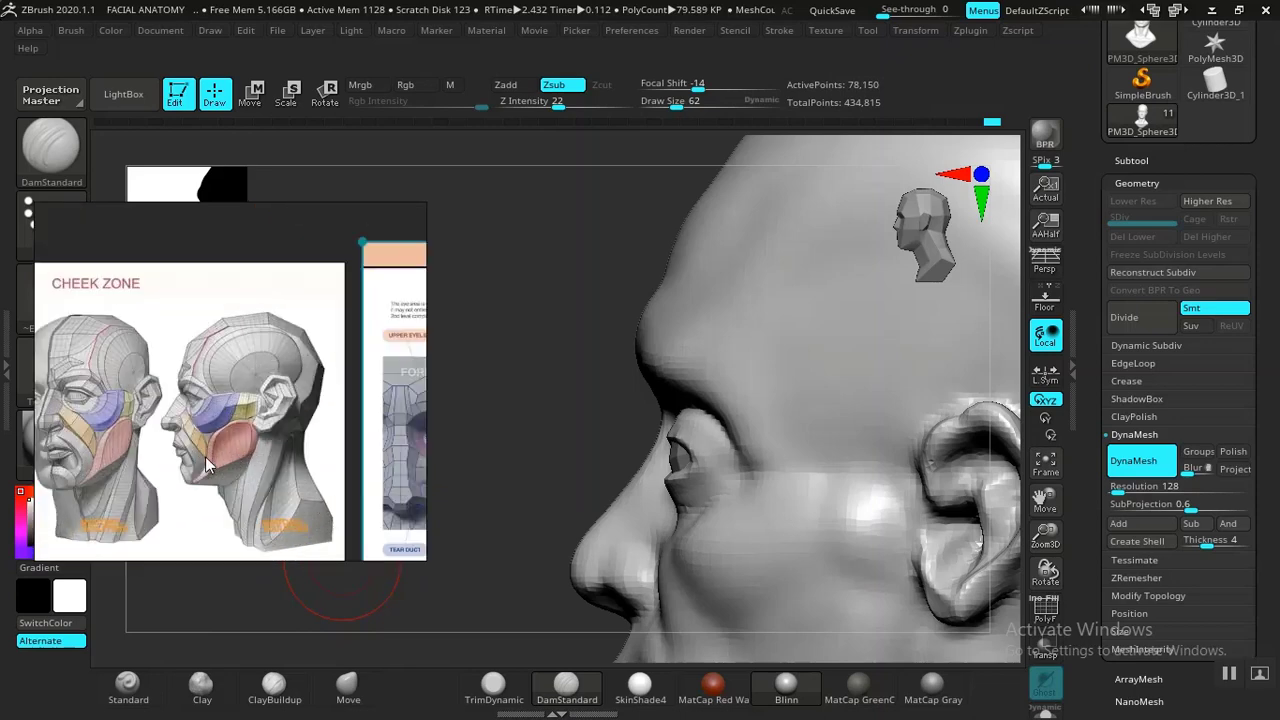
scroll(205, 456, "up", 8)
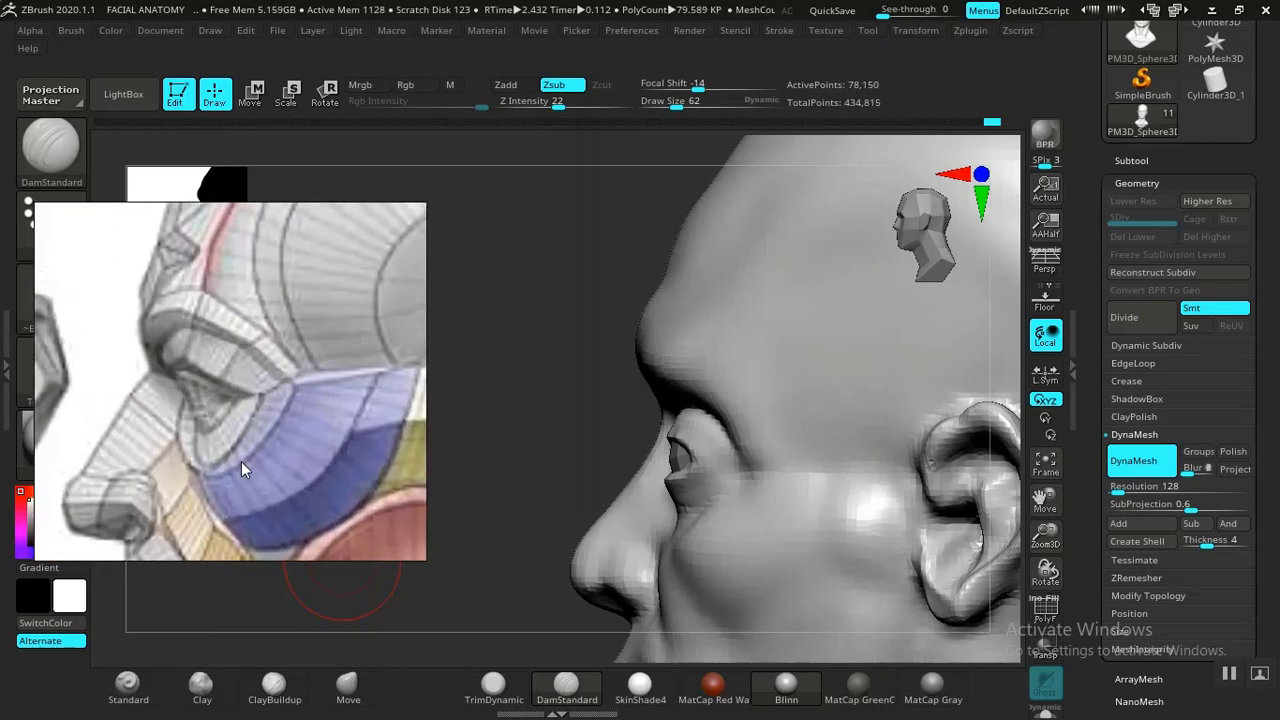
- Adjust the outer eye corner in profile with the Move brush, then dismiss the undo history notice
mouse_move(518, 417)
left_mouse_down()
mouse_move(560, 440)
mouse_move(725, 472)
left_mouse_up()
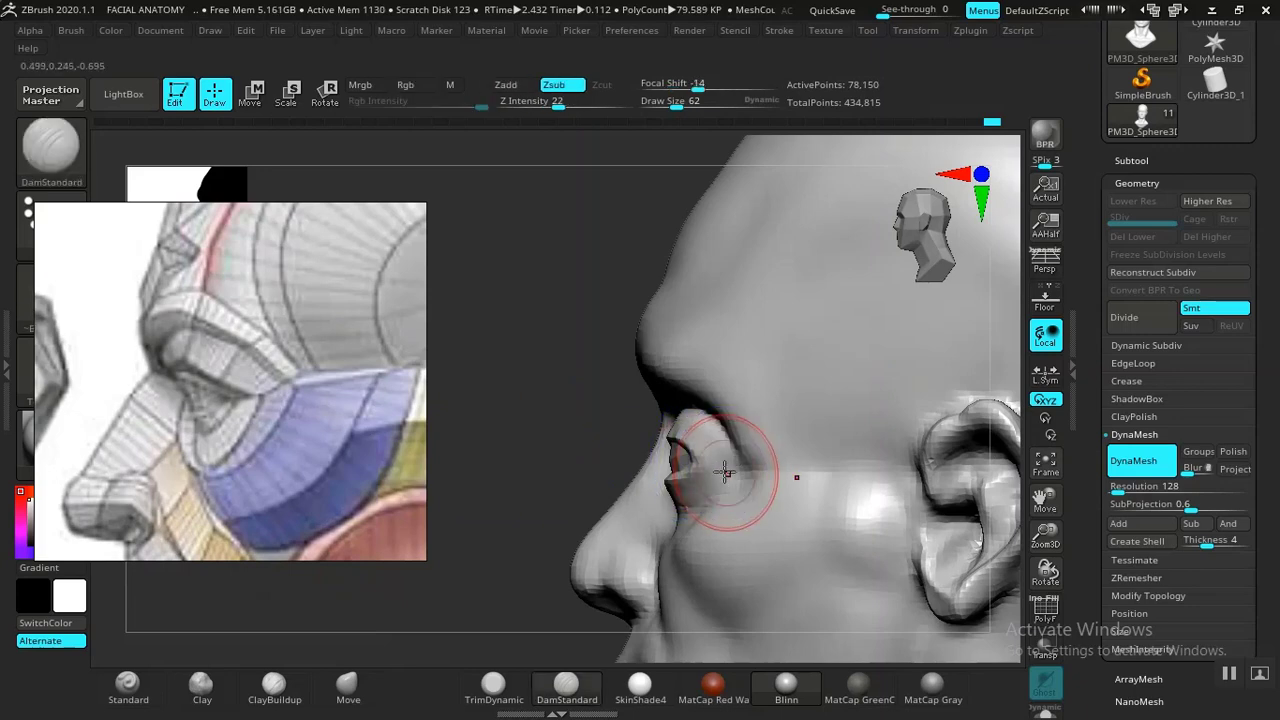
left_click(347, 685)
left_click_drag(707, 463, 720, 466)
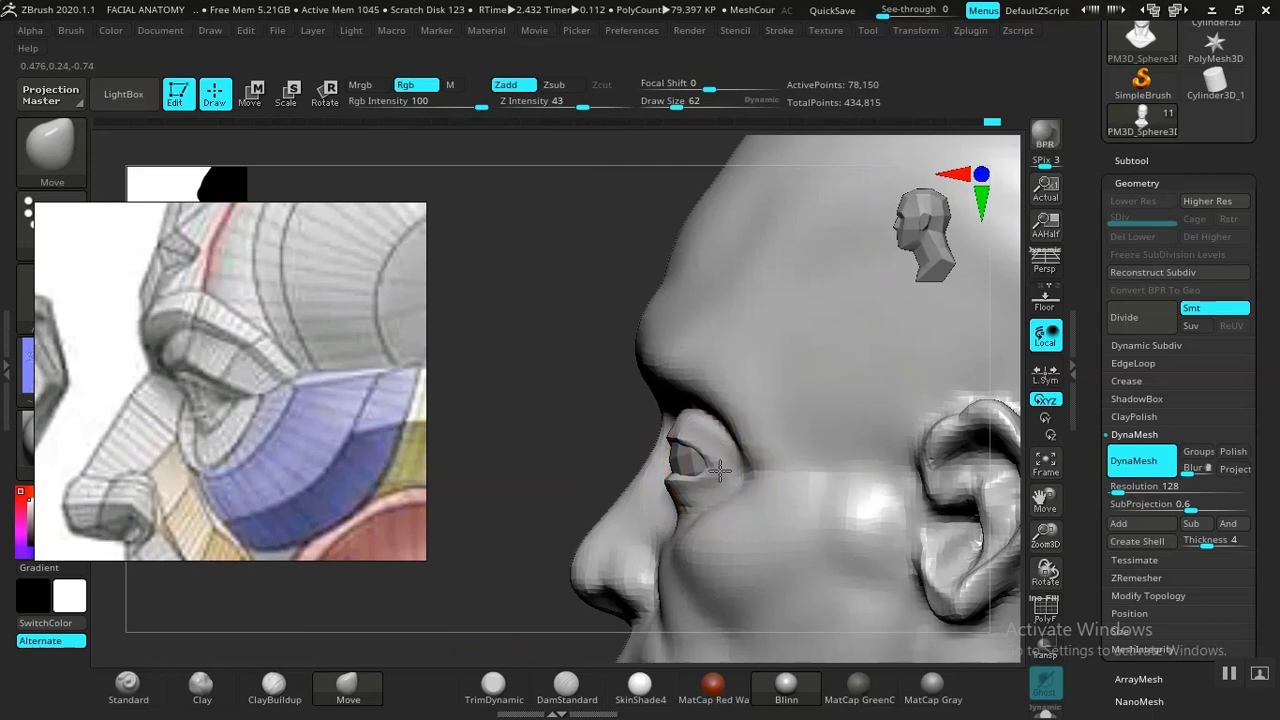
mouse_move(529, 471)
left_mouse_down()
mouse_move(635, 458)
mouse_move(808, 509)
mouse_move(737, 538)
mouse_move(661, 524)
left_mouse_up()
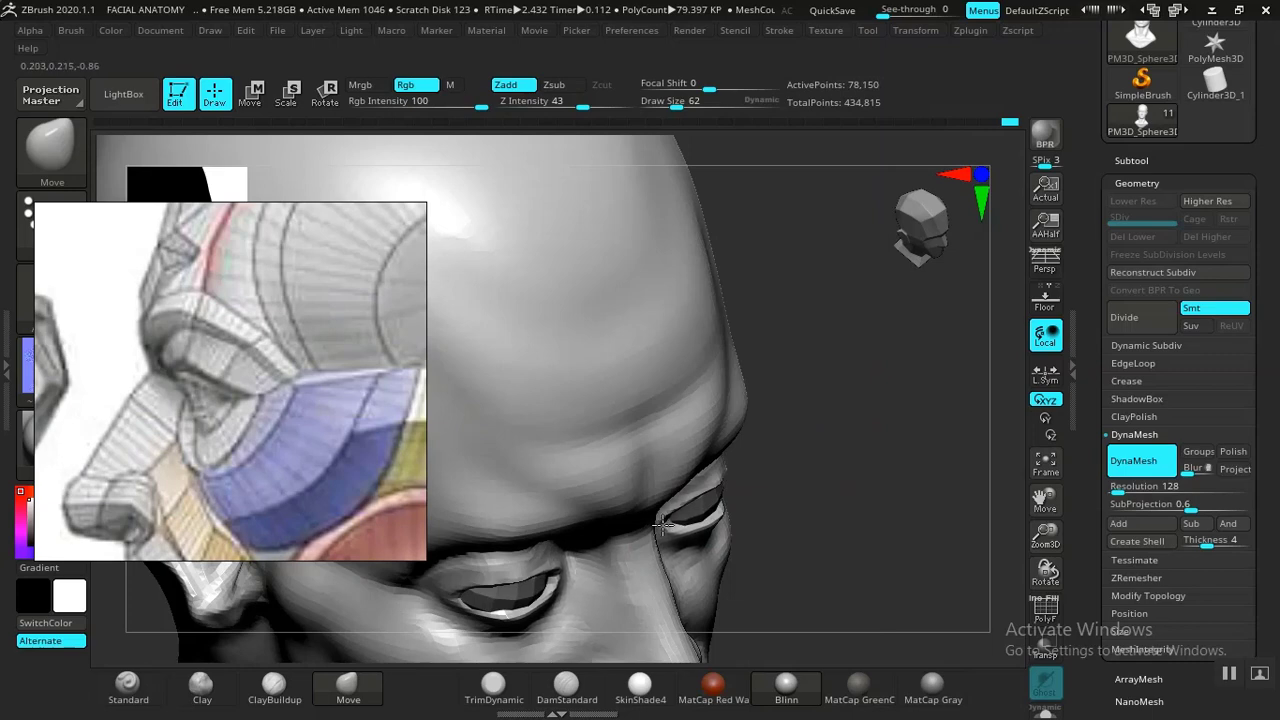
mouse_move(894, 526)
left_mouse_down()
mouse_move(789, 500)
mouse_move(698, 506)
left_mouse_up()
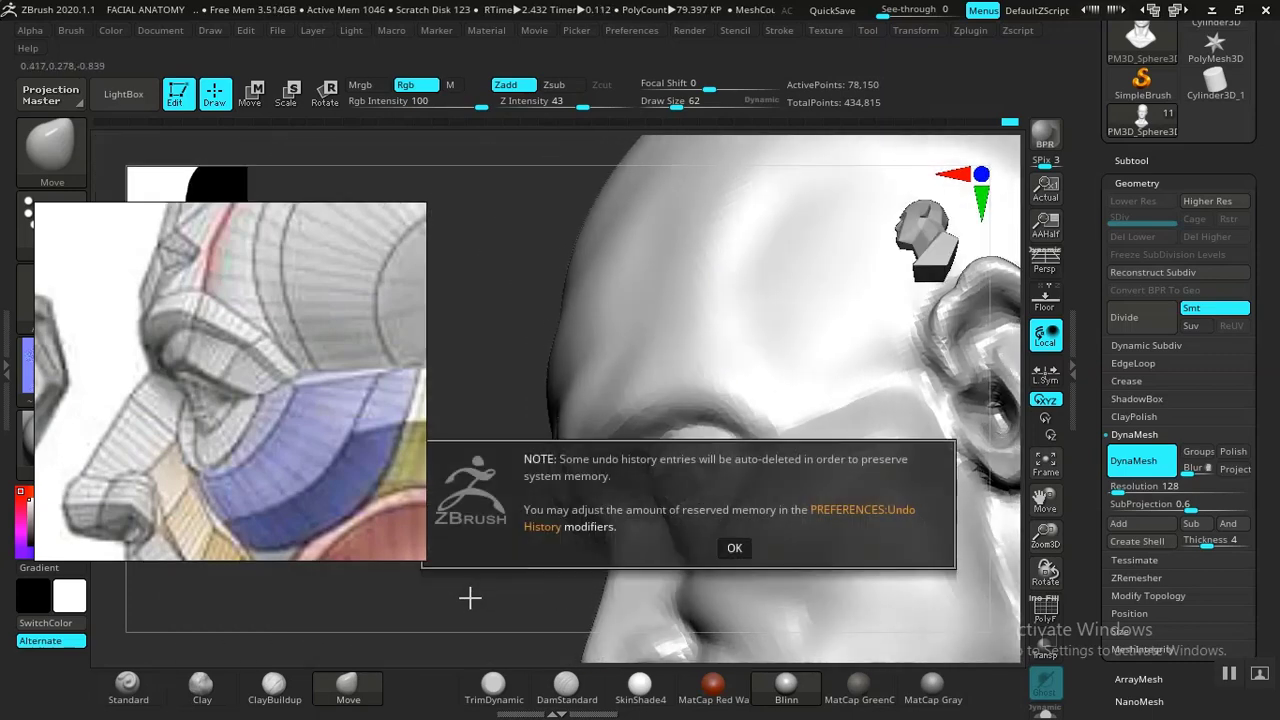
left_click(709, 544)
left_click_drag(557, 594, 481, 607)
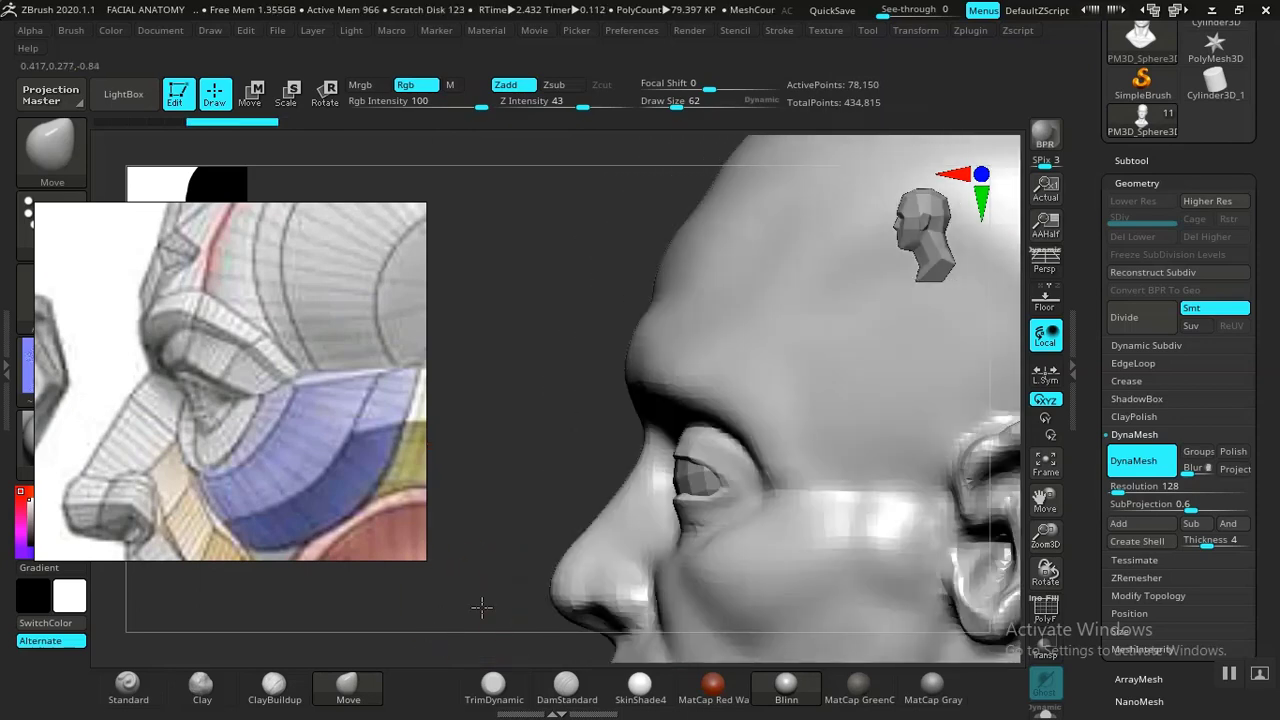
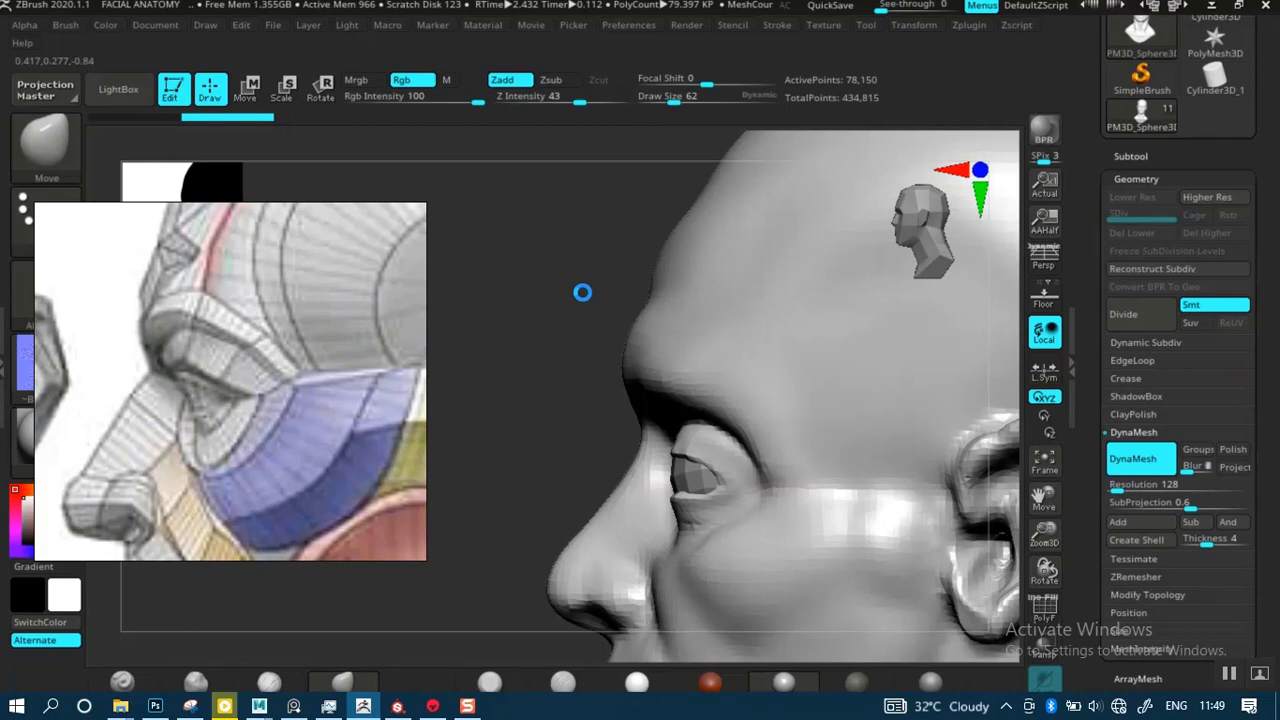
- Push the lower eyelid back in profile using the Move brush at draw size 86
left_click_drag(583, 292, 505, 477)
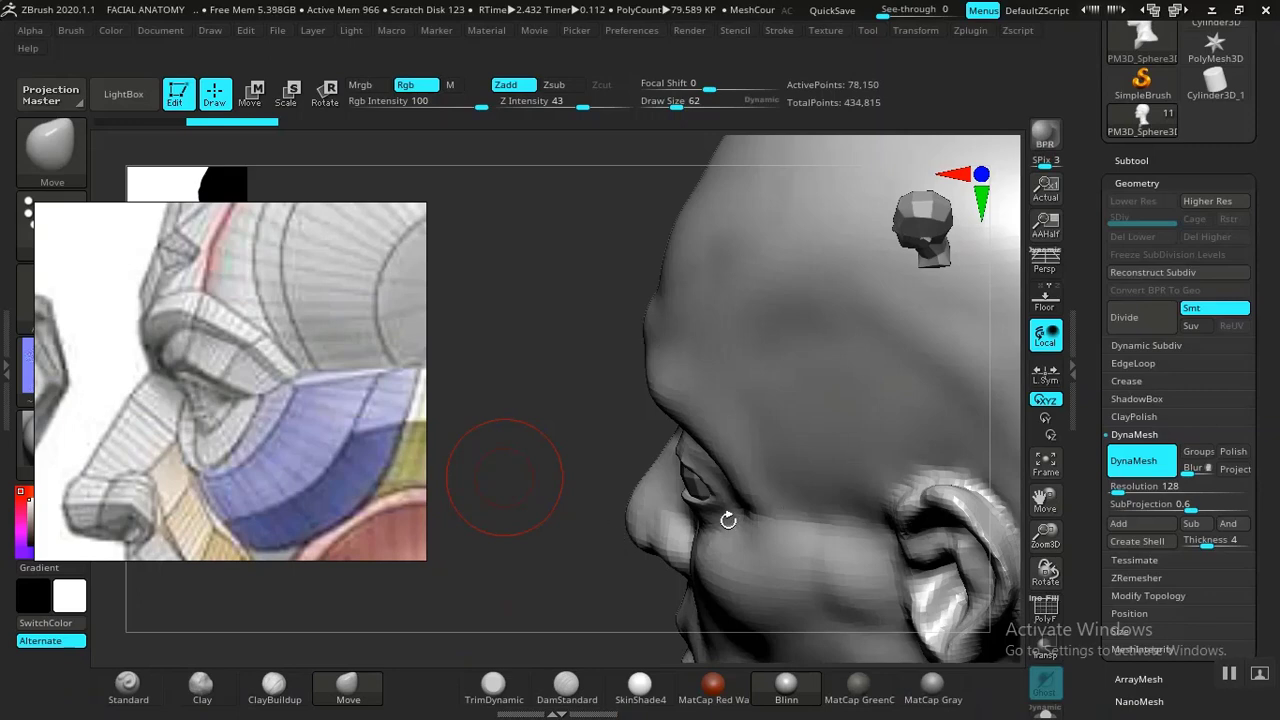
left_click_drag(604, 543, 604, 470)
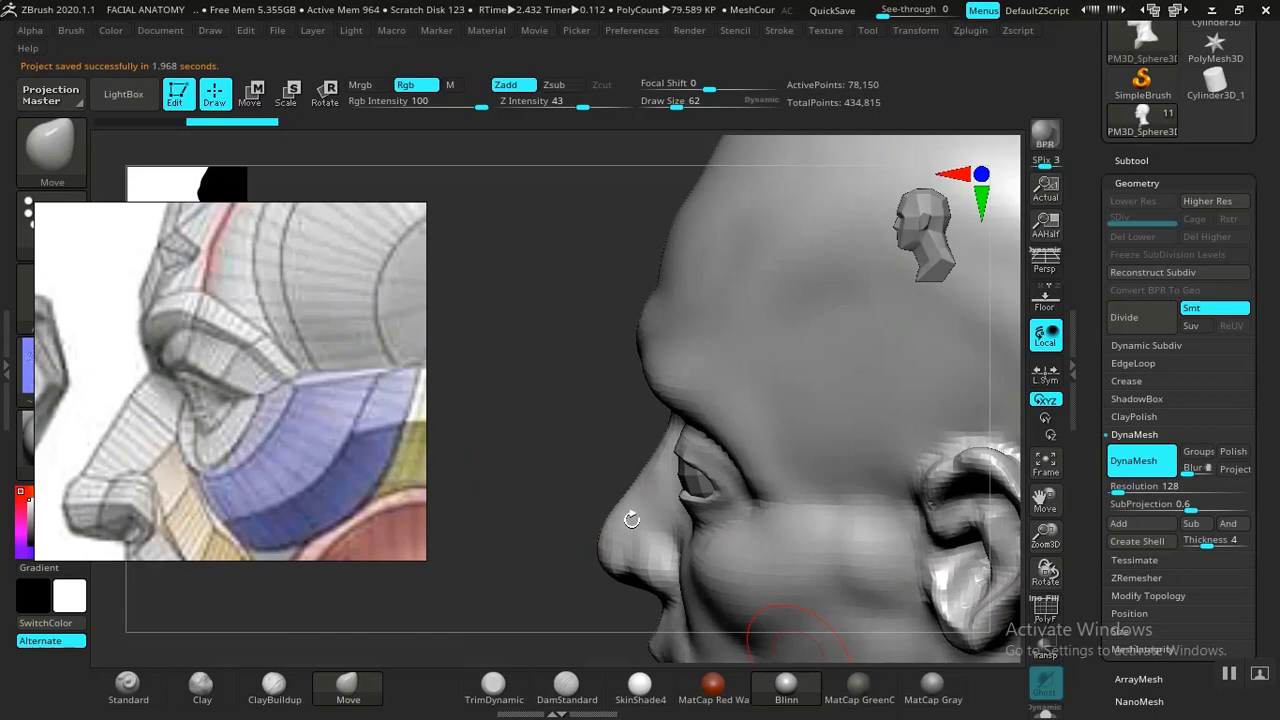
left_click_drag(632, 520, 528, 434)
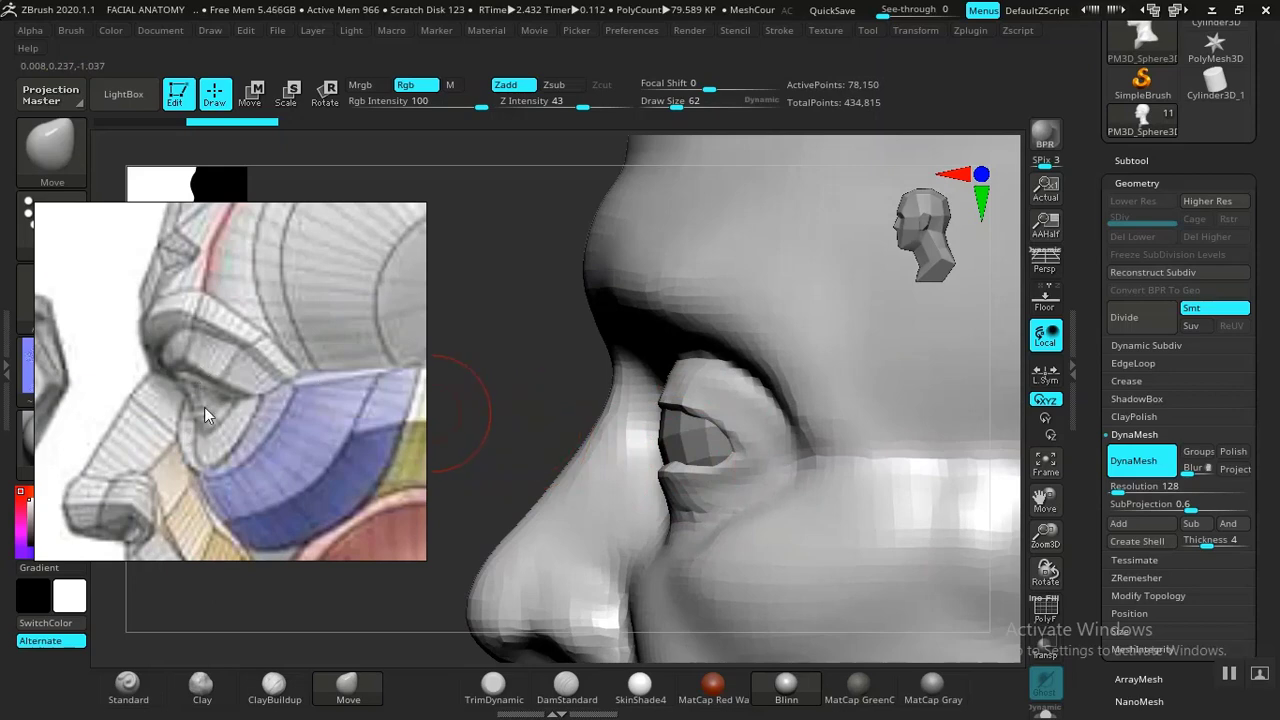
left_click_drag(570, 401, 500, 394)
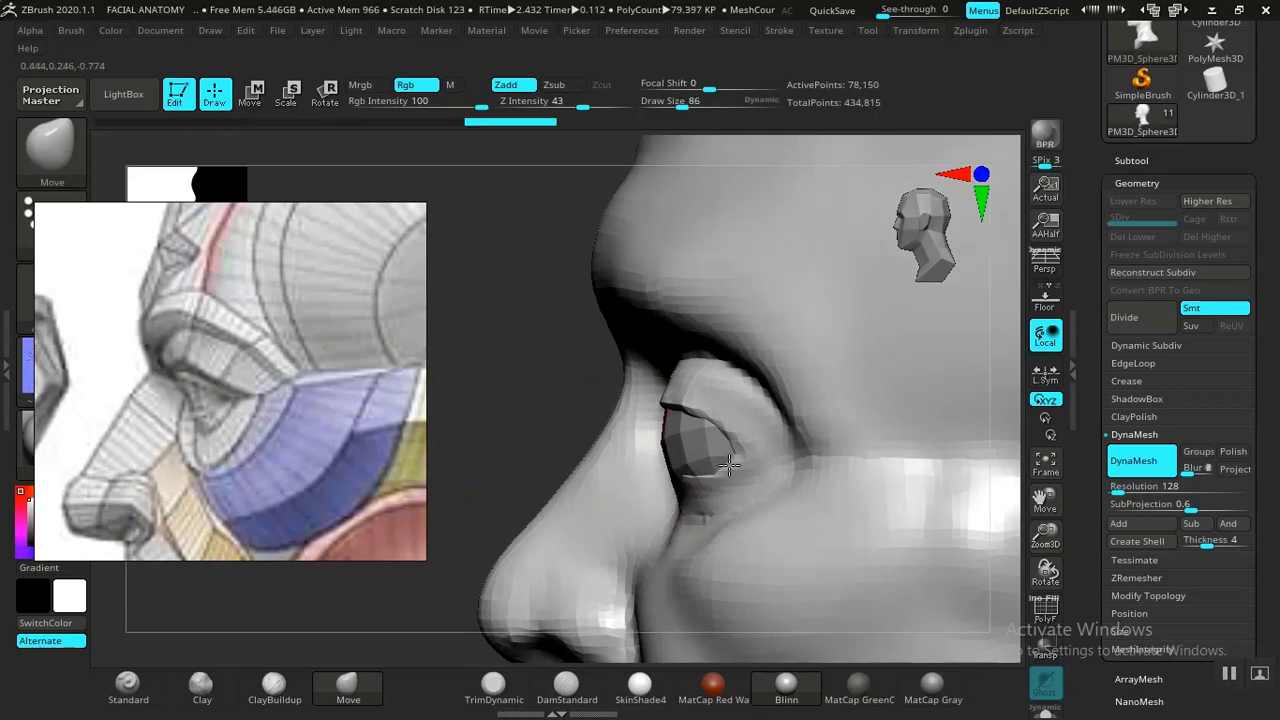
mouse_move(729, 464)
left_mouse_down()
mouse_move(700, 460)
mouse_move(665, 490)
mouse_move(667, 400)
mouse_move(681, 398)
left_mouse_up()
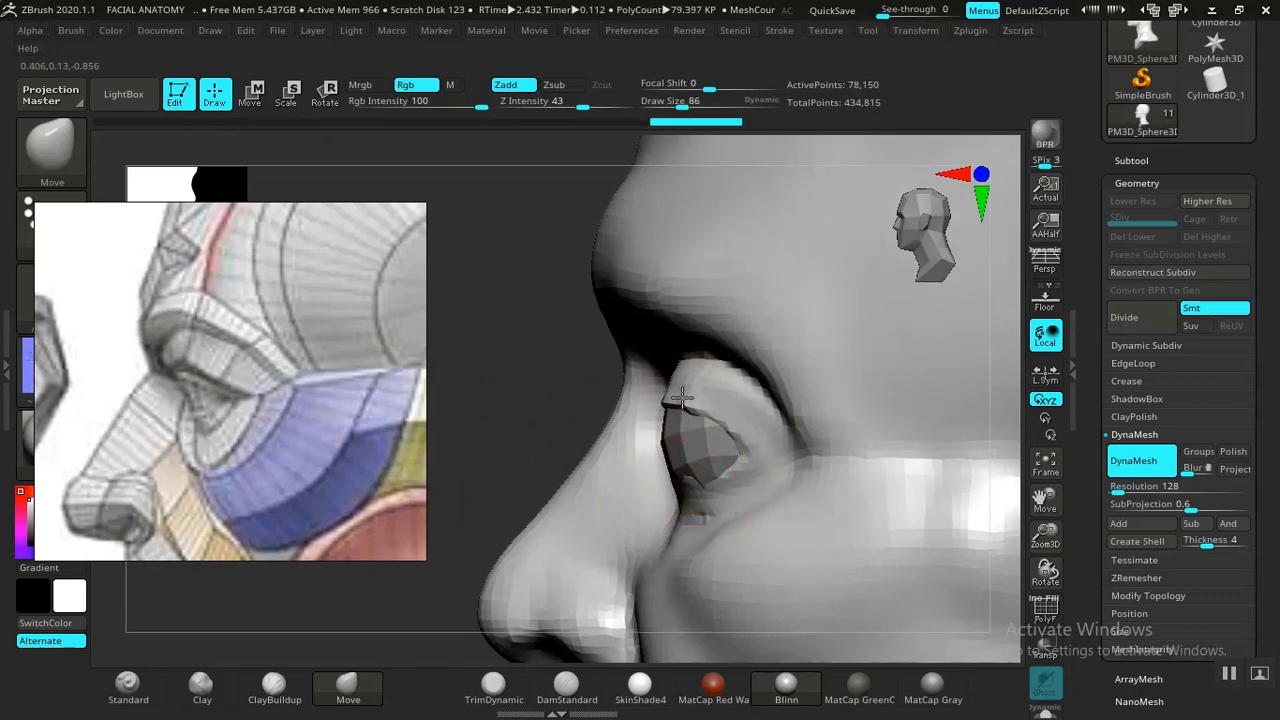
left_click_drag(571, 414, 873, 430, "shift")
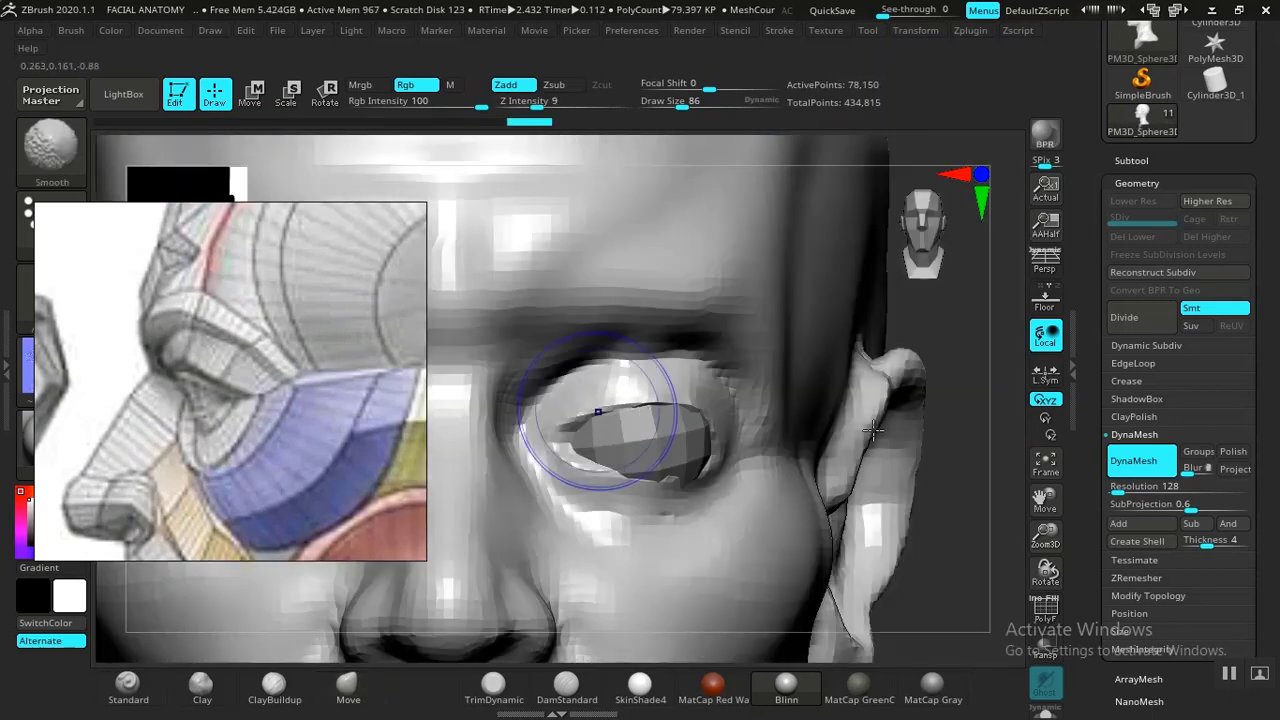
- Refine the eyelid contour around the eyeball in profile with the Move brush
key("f")
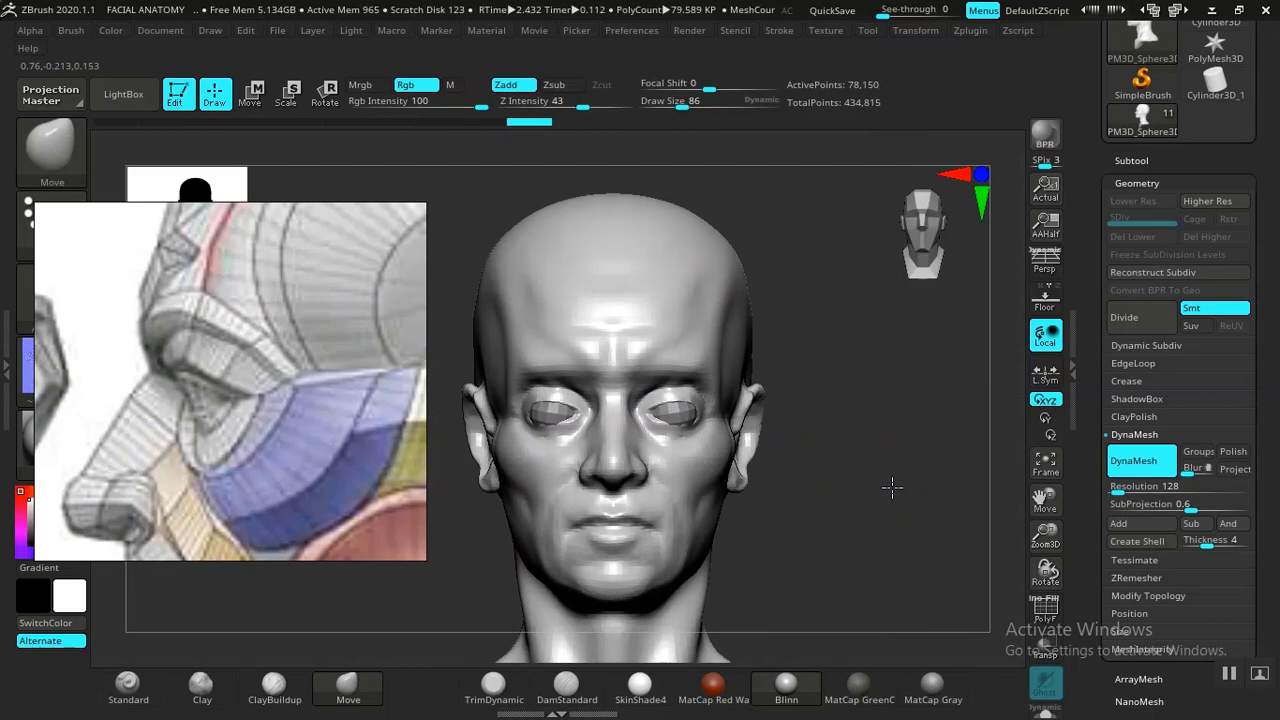
mouse_move(892, 487)
left_mouse_down()
mouse_move(549, 440)
mouse_move(591, 473)
mouse_move(820, 458)
left_mouse_up()
left_click_drag(648, 486, 666, 449)
mouse_move(908, 443)
left_mouse_down()
mouse_move(846, 434)
mouse_move(630, 452)
mouse_move(682, 443)
left_mouse_up()
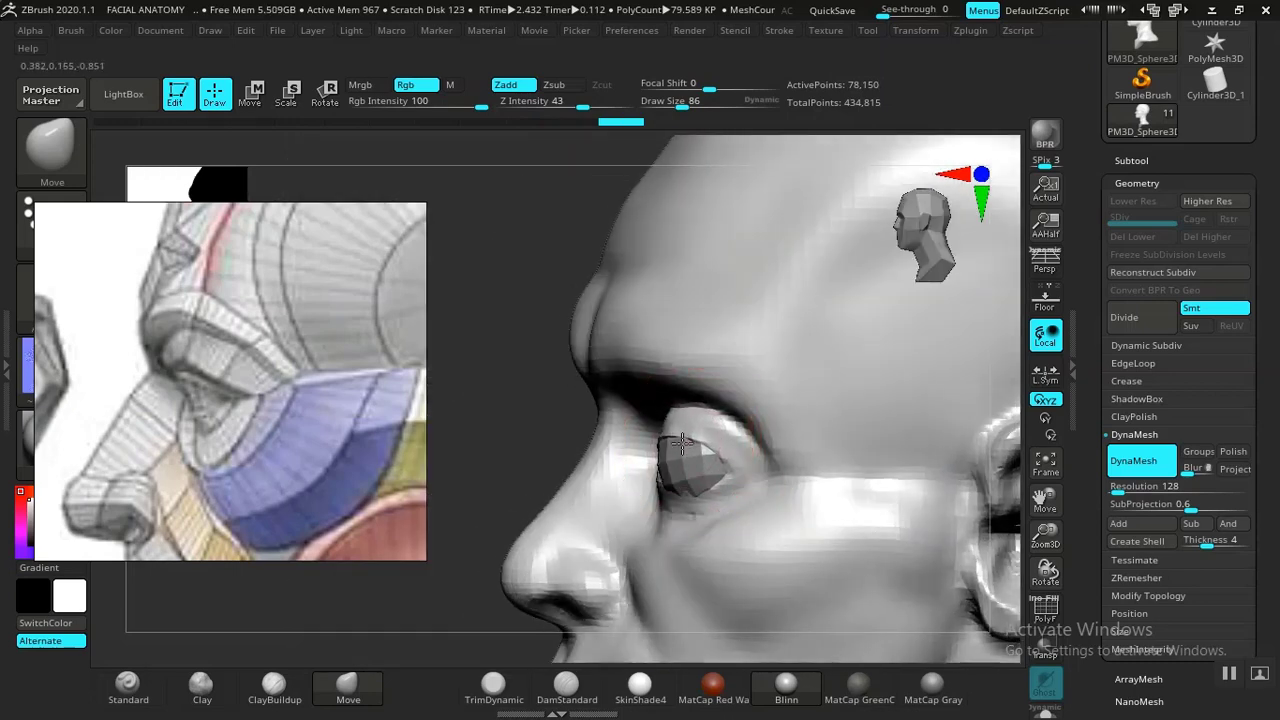
left_click_drag(682, 443, 679, 440)
mouse_move(520, 474)
left_mouse_down()
mouse_move(860, 500)
mouse_move(888, 547)
left_mouse_up()
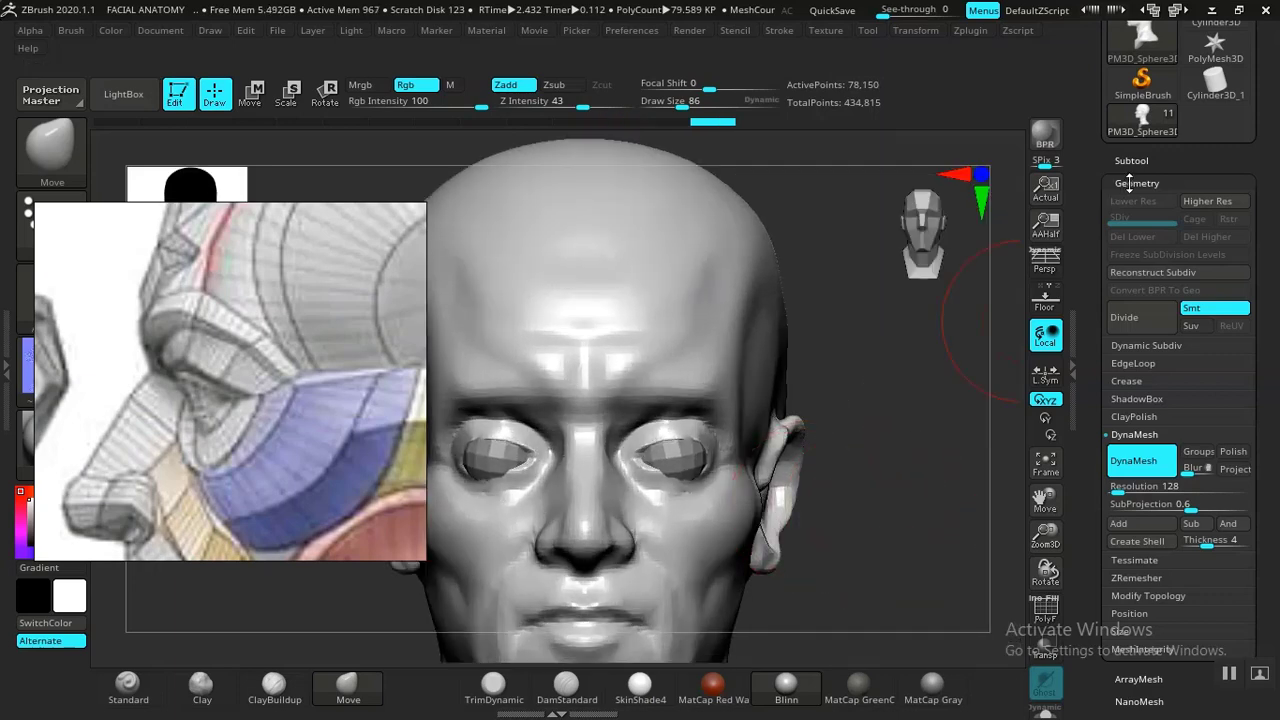
- Isolate the head from the eyeballs and reshape the eyelid edges in profile with the Move brush
left_click(1046, 713)
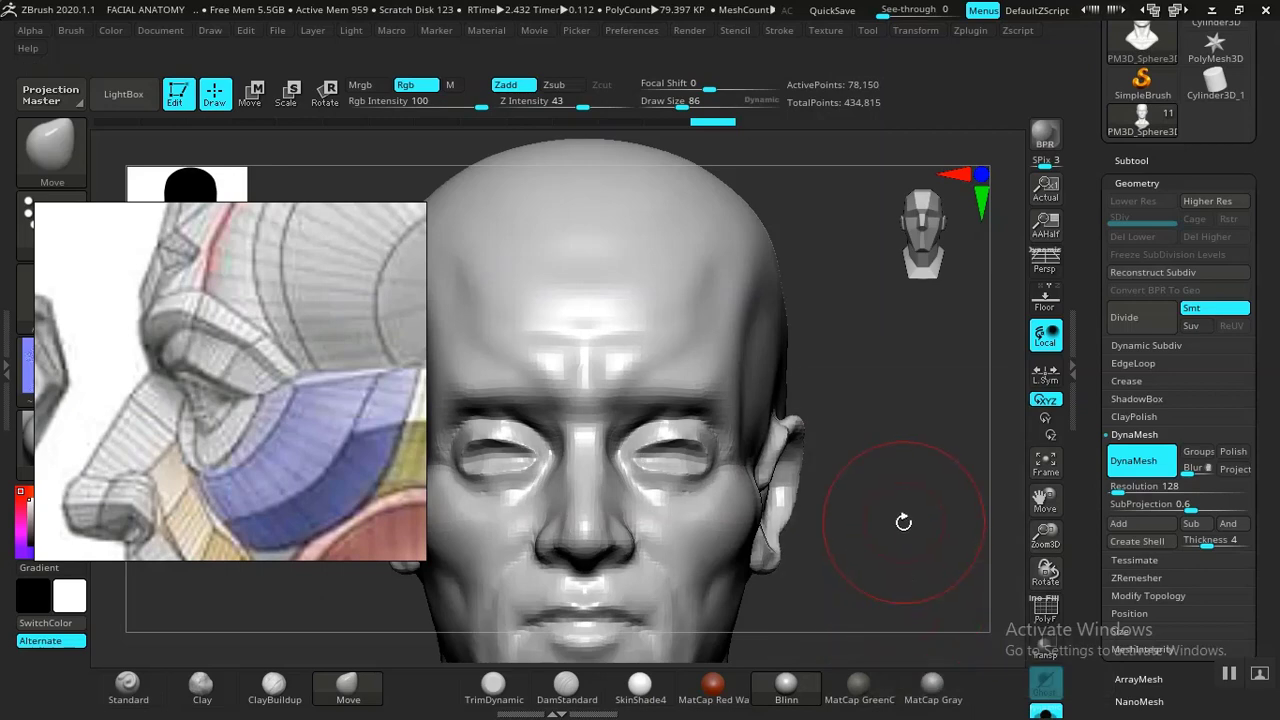
left_click_drag(903, 523, 937, 606, "alt")
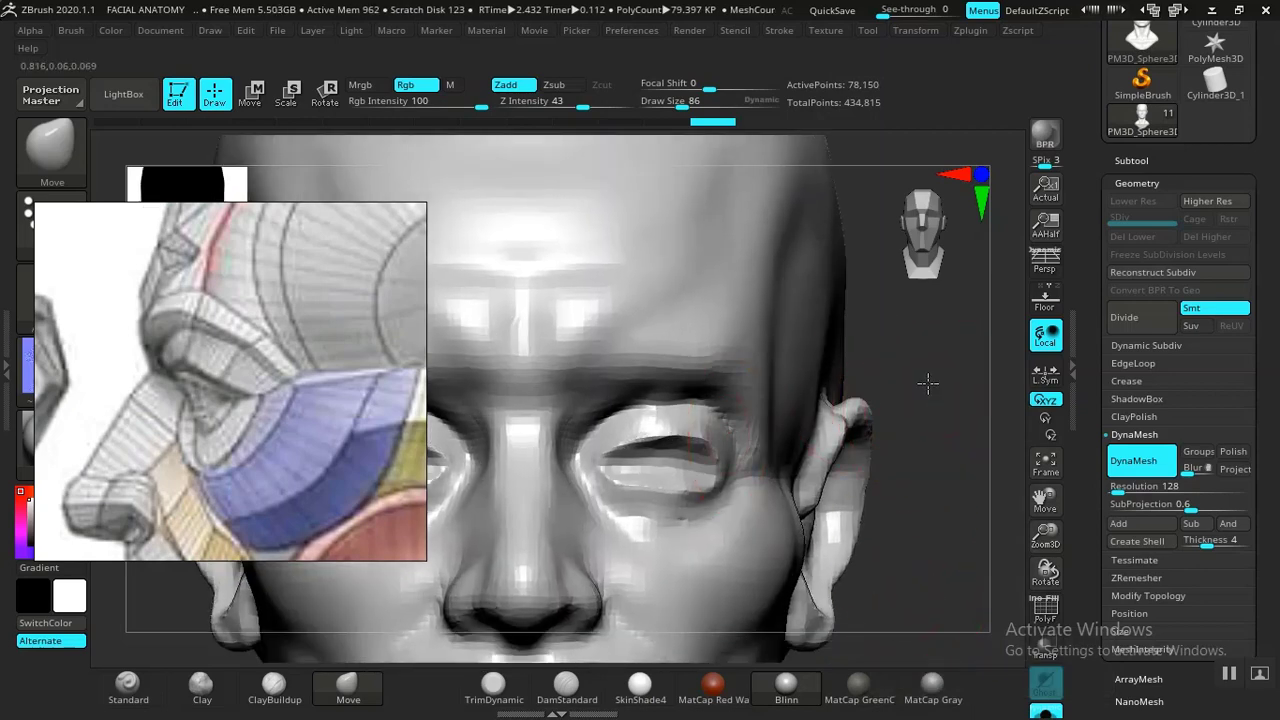
mouse_move(928, 383)
left_mouse_down()
mouse_move(519, 443)
mouse_move(534, 486)
left_mouse_up()
left_click_drag(779, 467, 770, 464)
left_click_drag(720, 488, 728, 490)
left_click_drag(722, 484, 727, 495)
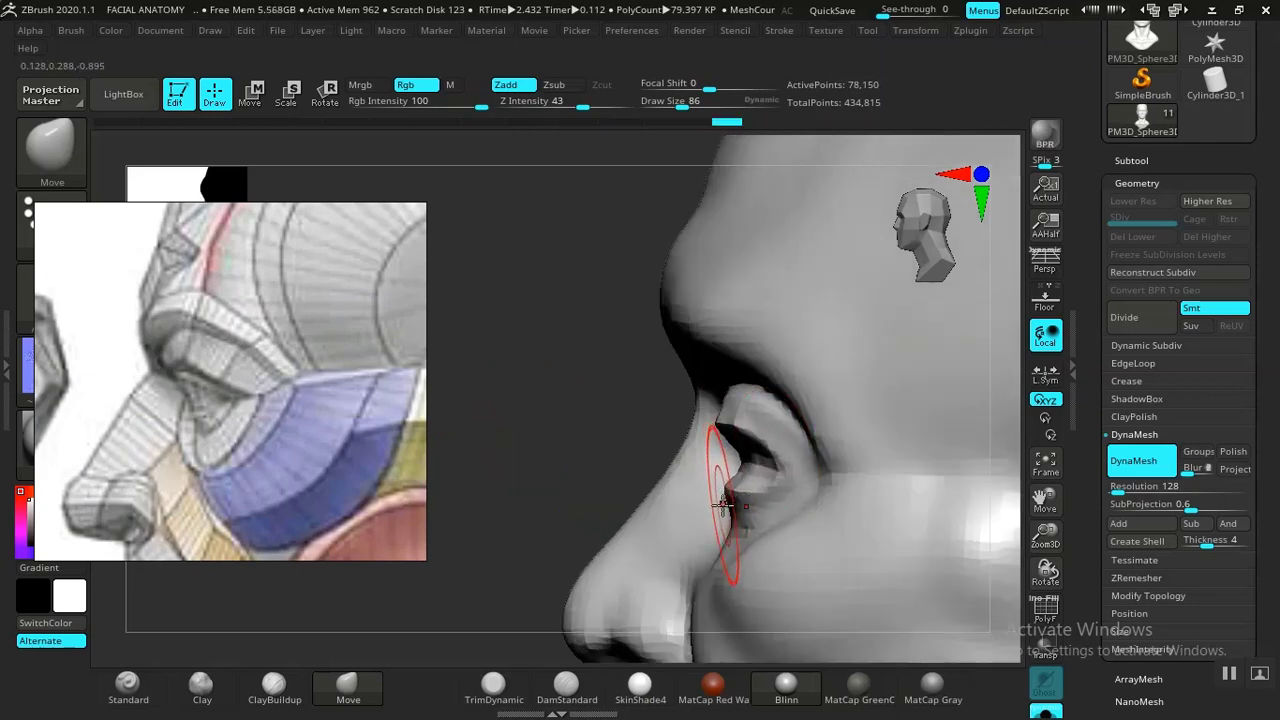
left_click_drag(734, 424, 740, 432)
right_click_drag(710, 469, 634, 349)
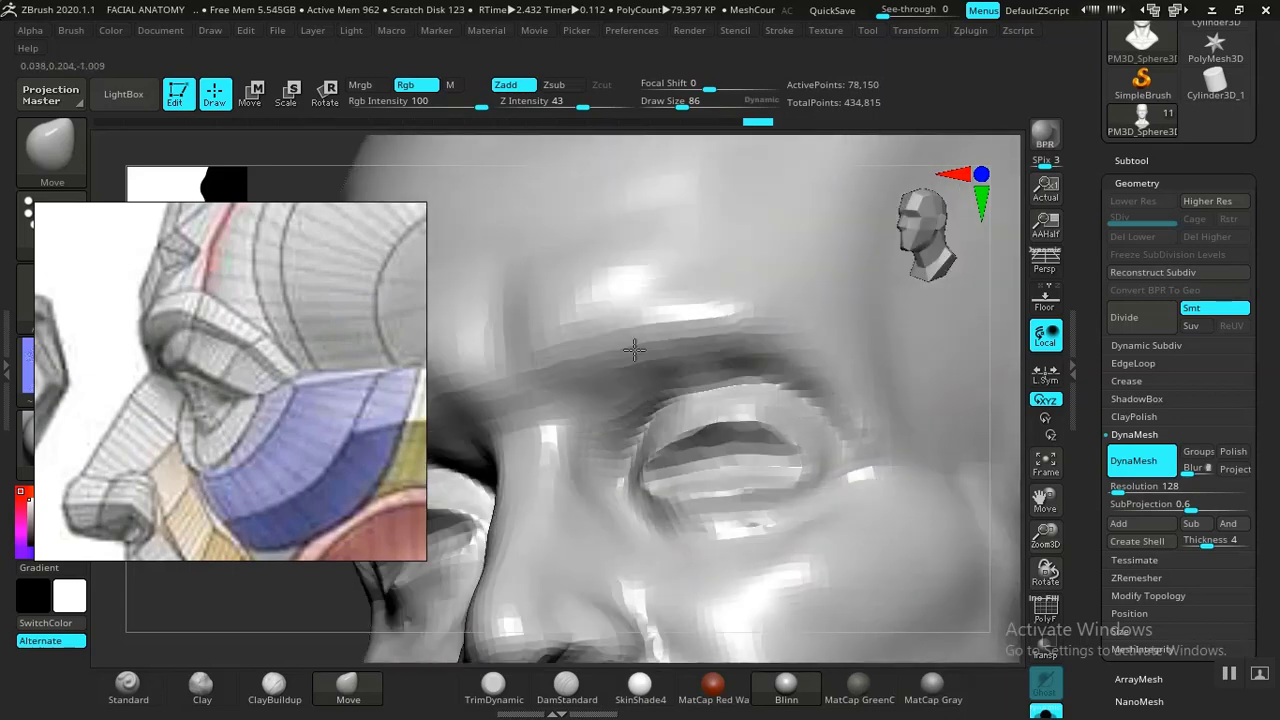
- Adjust the eyelid curvature from the inner to the outer eye corner, working from below the head with the Move brush
key("f")
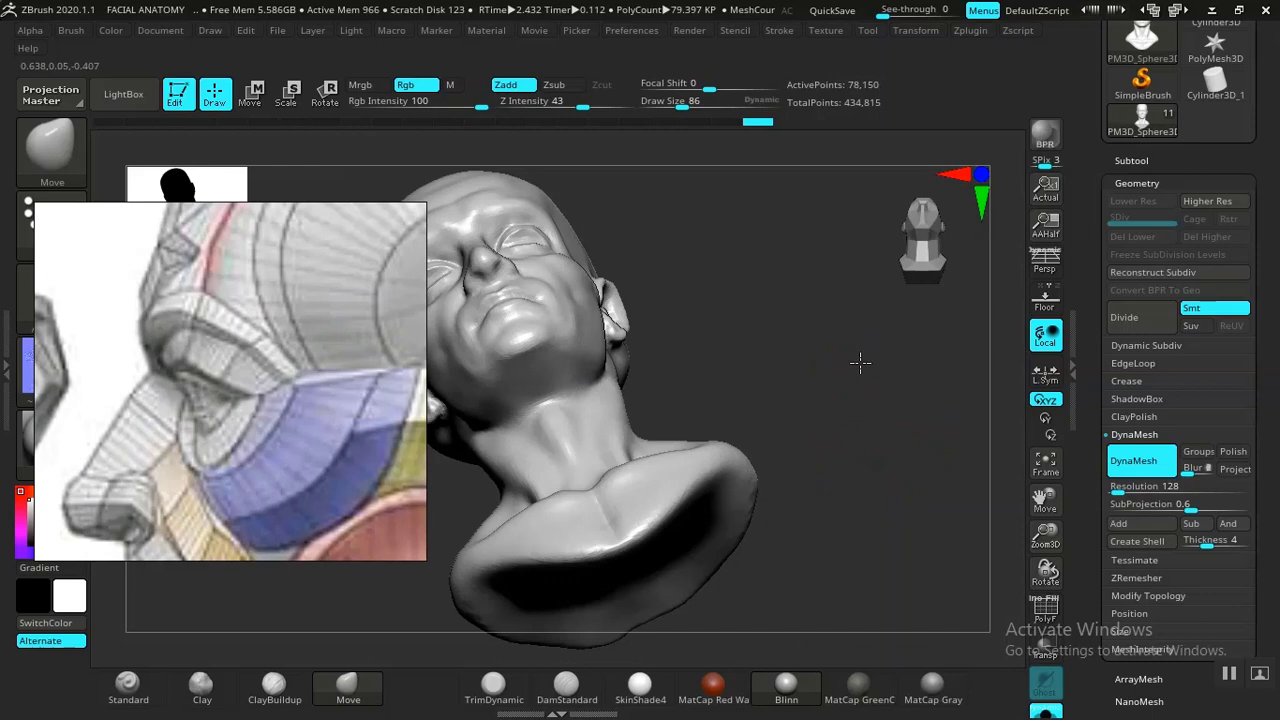
mouse_move(860, 363)
right_mouse_down()
mouse_move(786, 345)
mouse_move(751, 303)
mouse_move(792, 401)
mouse_move(928, 612)
right_mouse_up()
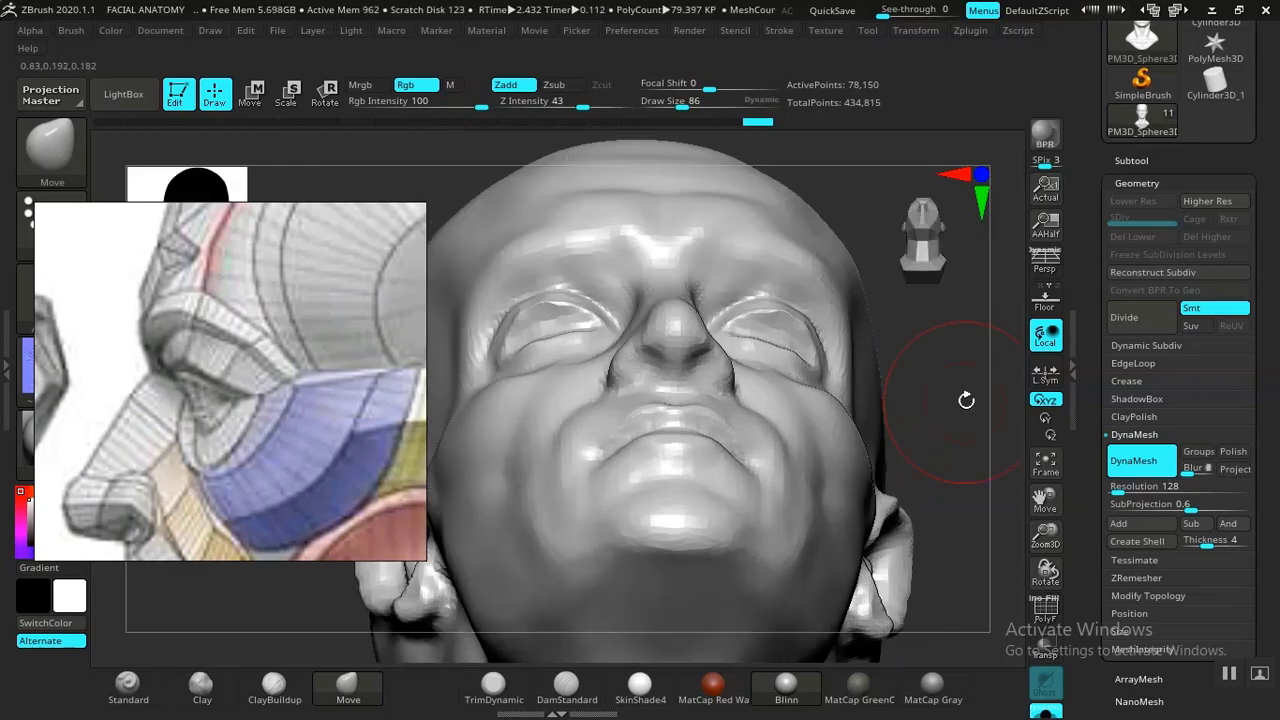
right_click_drag(966, 400, 956, 514, "ctrl")
left_click_drag(726, 364, 714, 375)
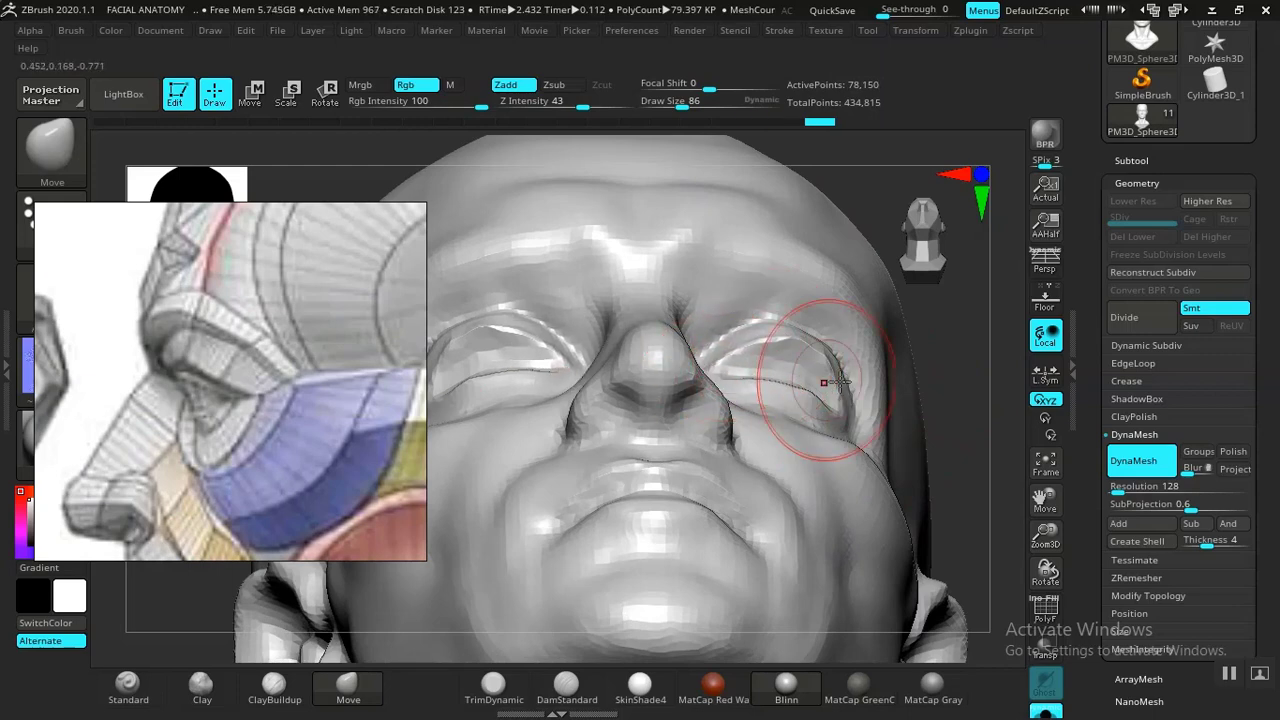
left_click_drag(824, 382, 782, 341)
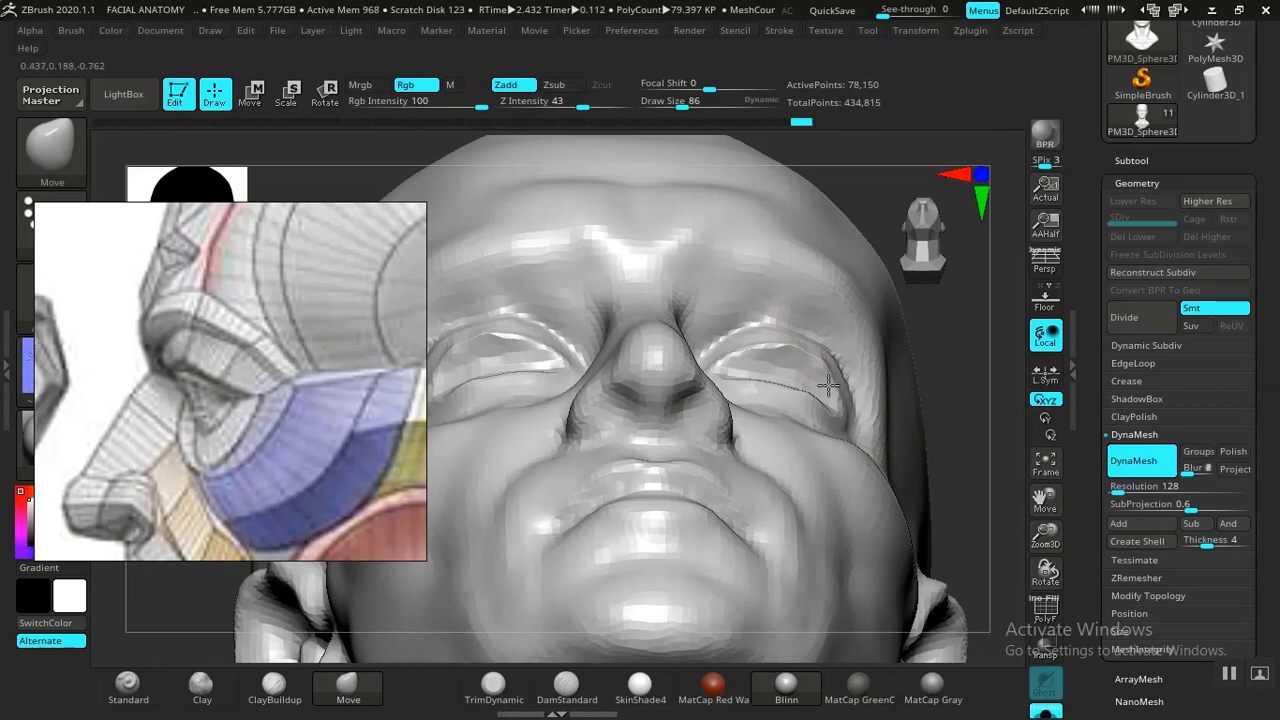
left_click_drag(828, 385, 832, 381)
- Reduce the Move brush to draw size 66 and nudge the upper eyelid edge near the outer corner
mouse_move(945, 465)
left_mouse_down("alt")
mouse_move(931, 391)
mouse_move(934, 489)
mouse_move(945, 482)
mouse_move(916, 497)
mouse_move(903, 608)
left_mouse_up("alt")
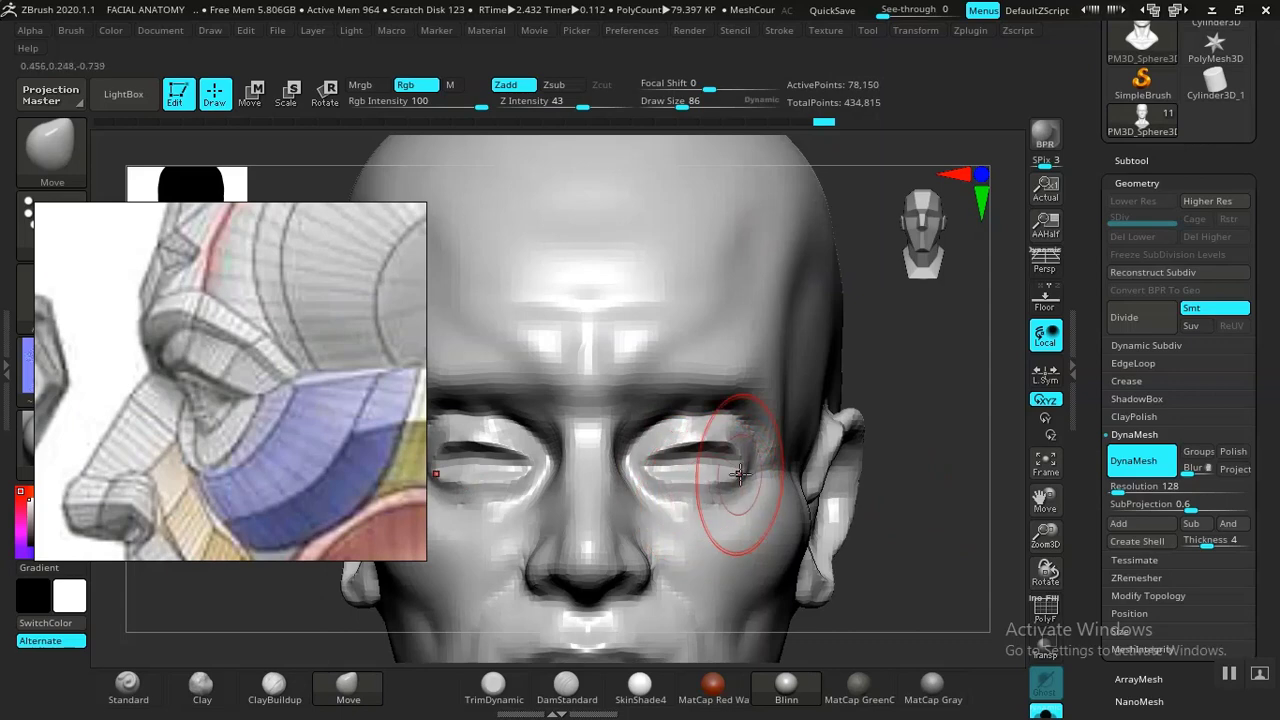
key("bracketleft")
key("bracketleft")
left_click_drag(716, 447, 720, 442)
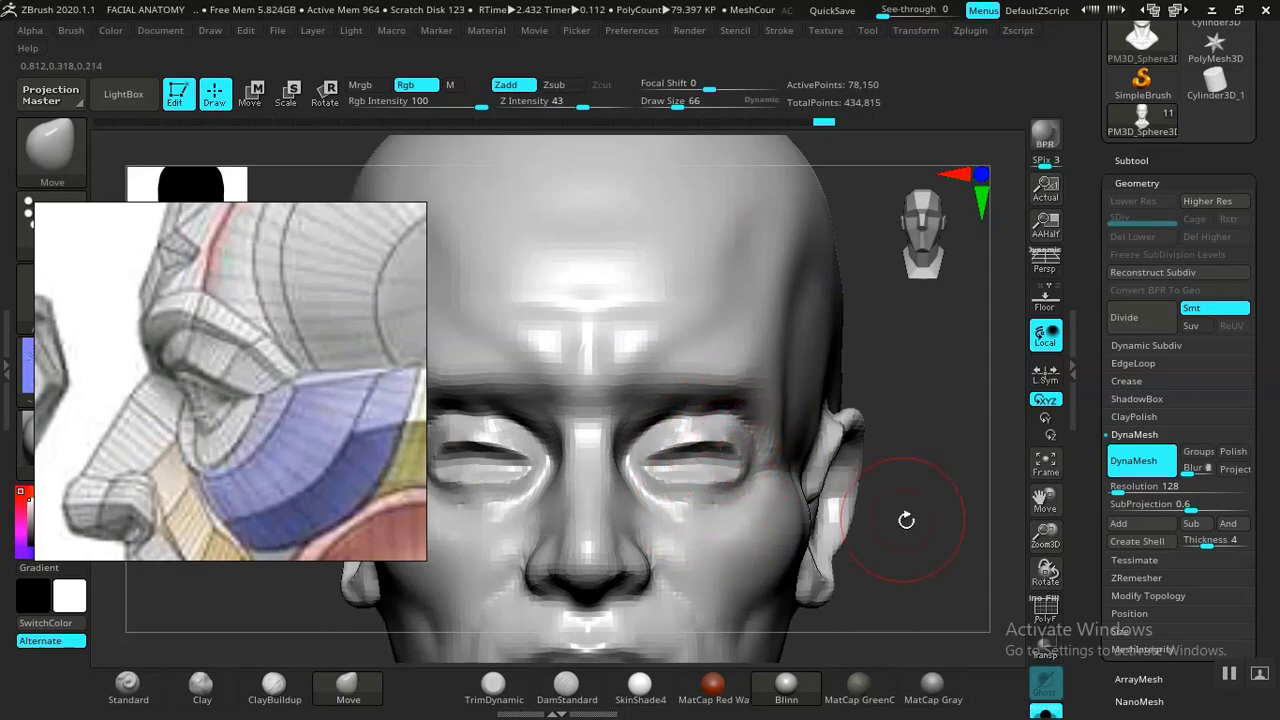
- Smooth and reshape the eyelid area near the outer eye corner with the Move brush, following the cheek zone reference
left_click_drag(906, 520, 888, 522)
scroll(38, 425, "down", 4)
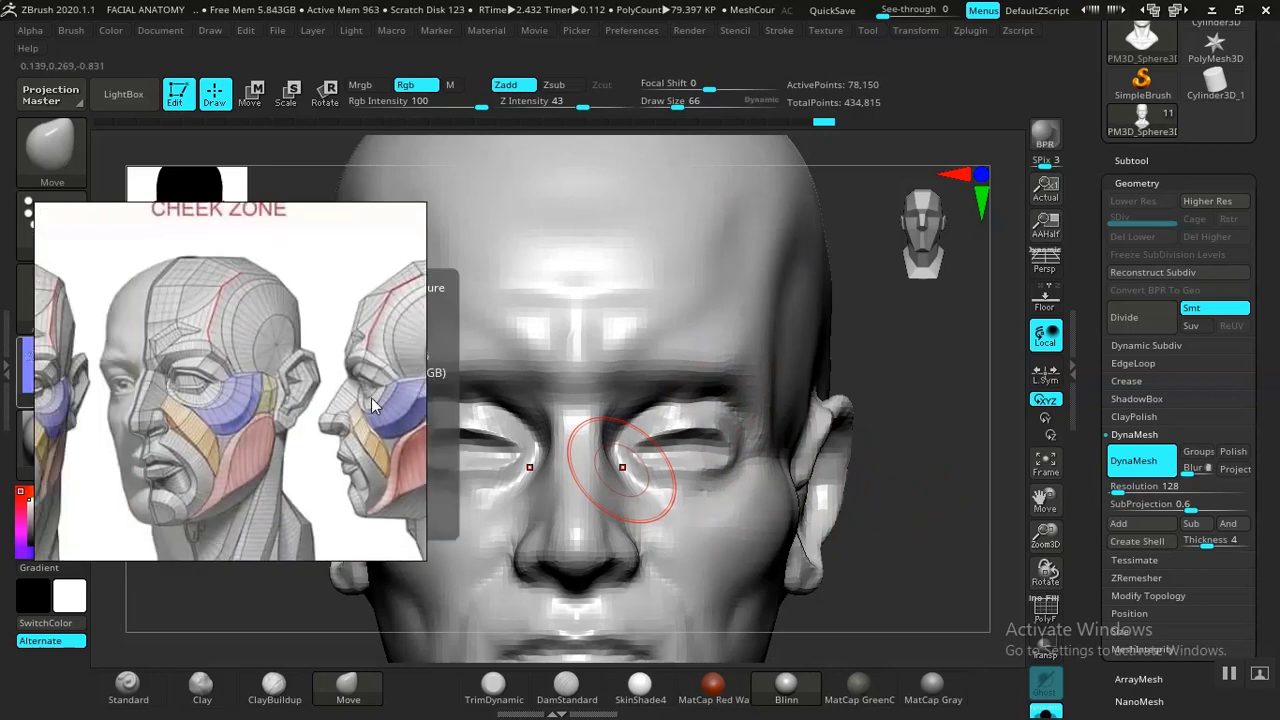
scroll(222, 420, "up", 3)
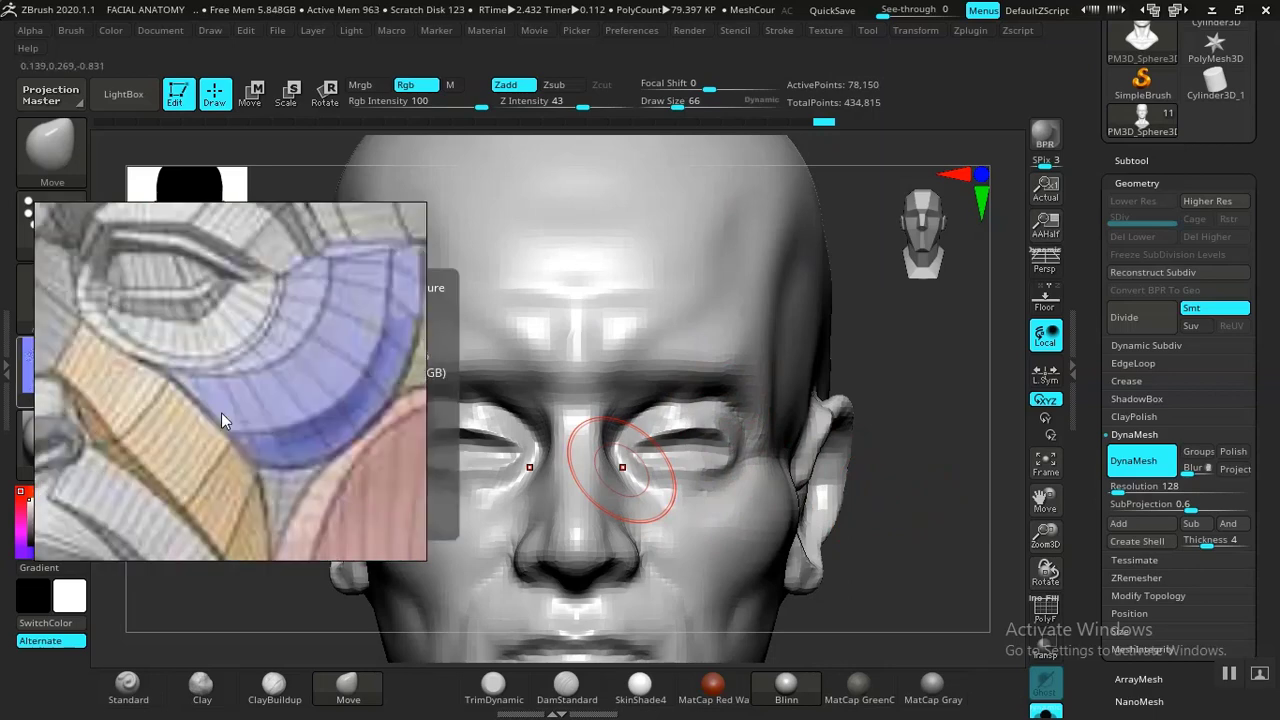
left_click_drag(924, 470, 931, 552)
mouse_move(685, 538)
left_mouse_down("shift")
mouse_move(655, 520)
mouse_move(692, 526)
left_mouse_up("shift")
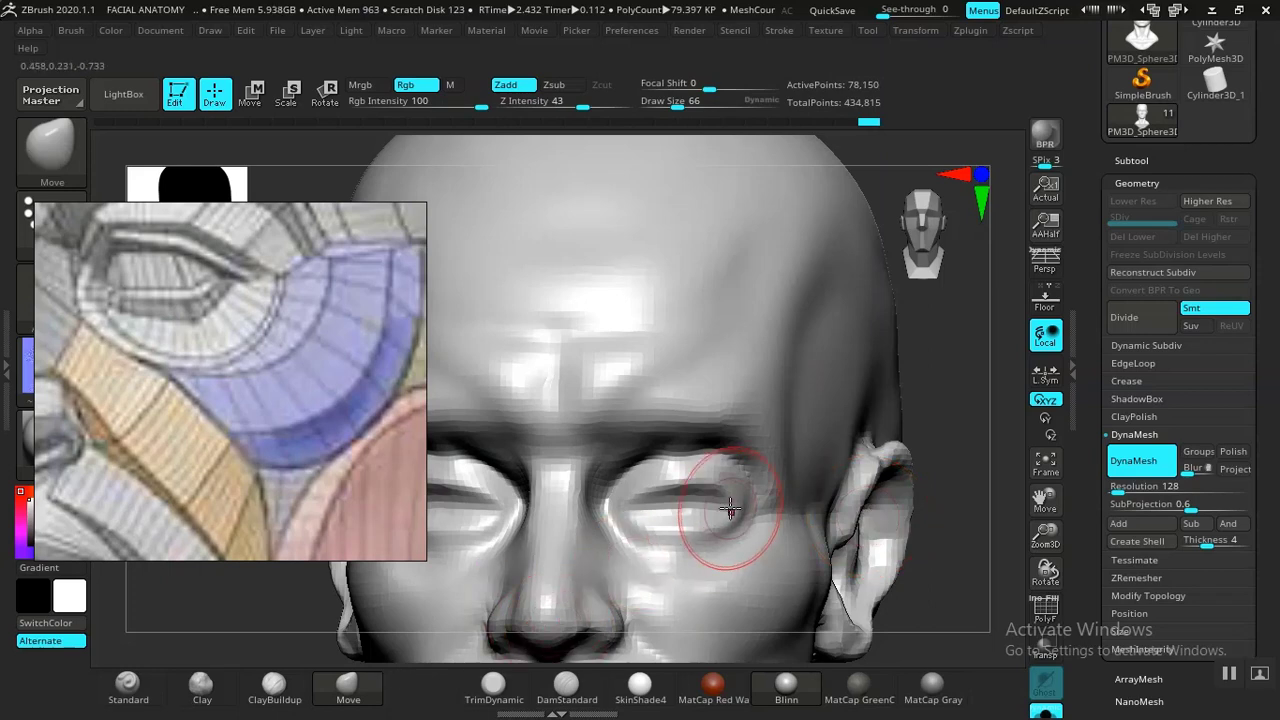
left_click_drag(622, 515, 640, 507)
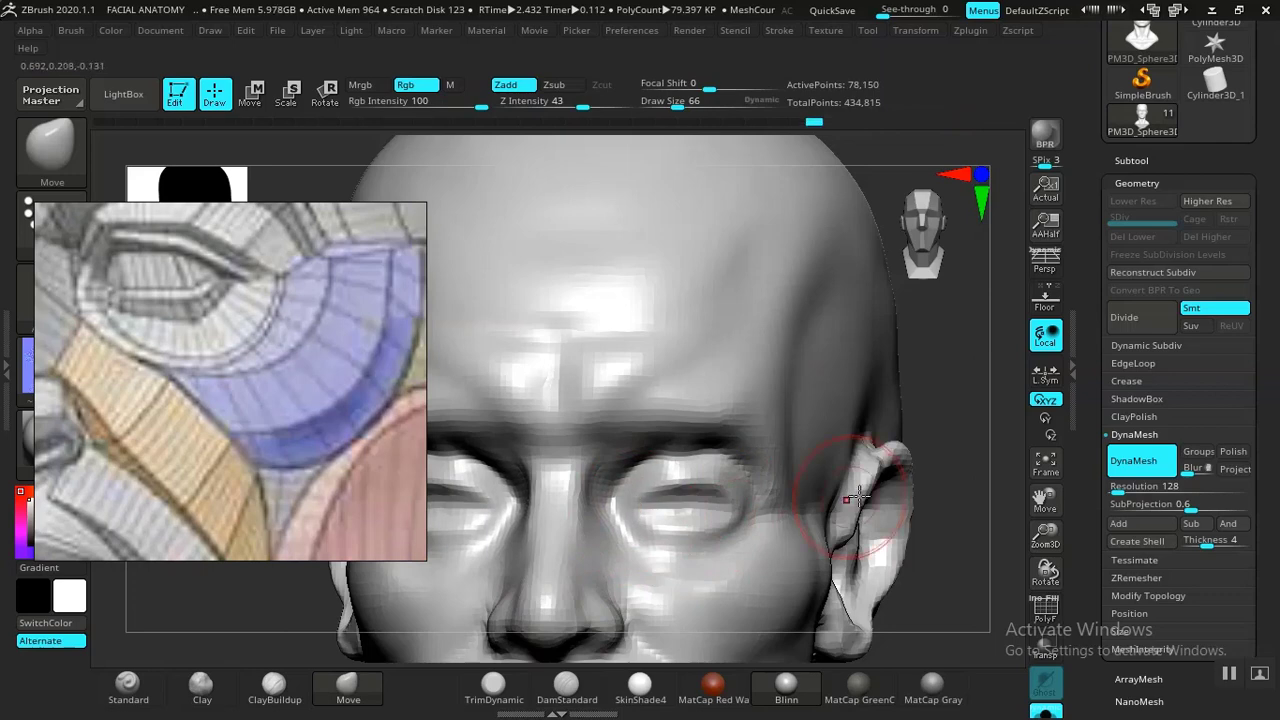
mouse_move(934, 482)
left_mouse_down("shift")
mouse_move(954, 451)
mouse_move(963, 517)
mouse_move(333, 420)
left_mouse_up("shift")
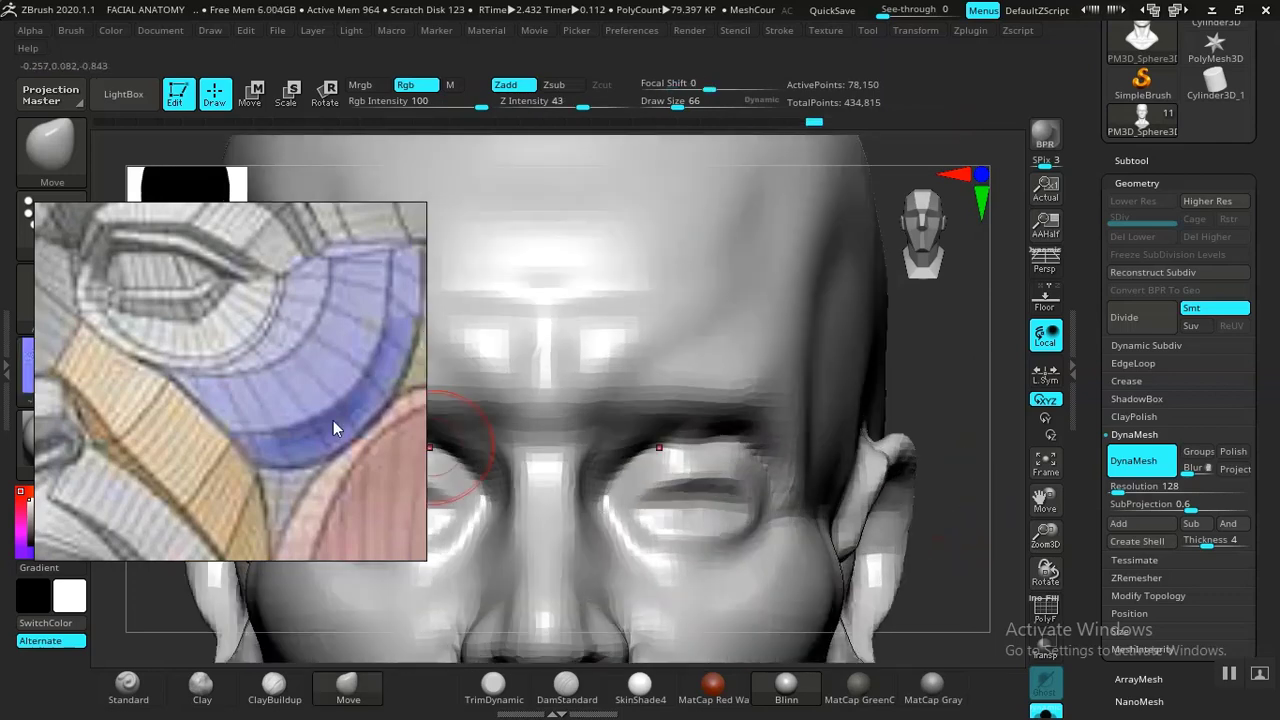
- Browse the reference board and examine the wireframe eye study for eyelid contours and the shape of the eye corners
scroll(333, 420, "down", 6)
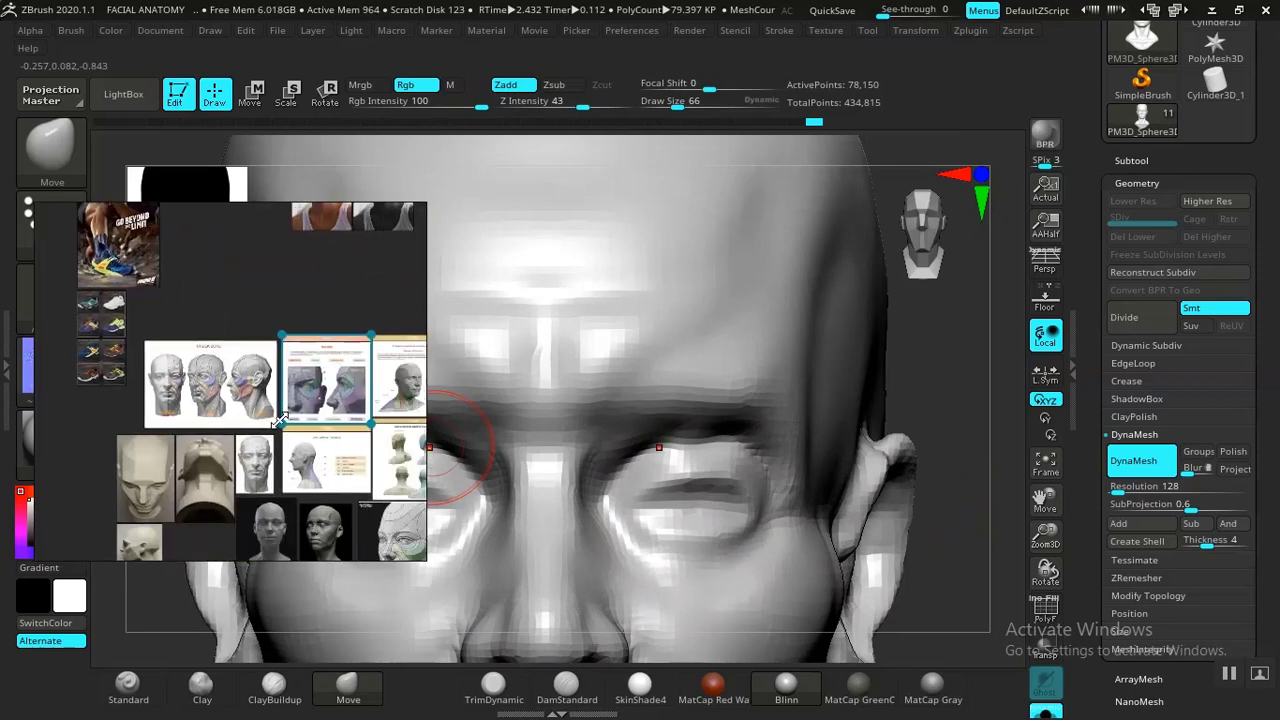
middle_click_drag(335, 513, 304, 398)
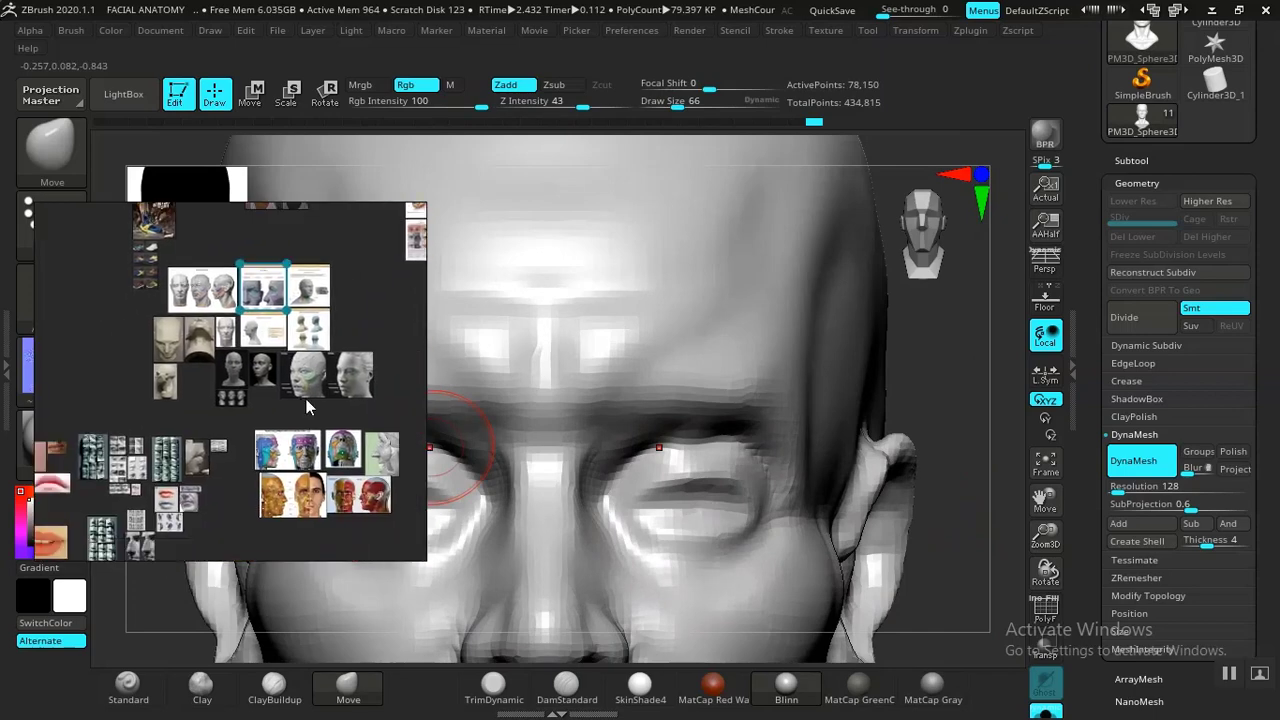
scroll(187, 477, "up", 2)
middle_click_drag(187, 477, 349, 274)
scroll(297, 352, "up", 3)
scroll(245, 450, "up", 2)
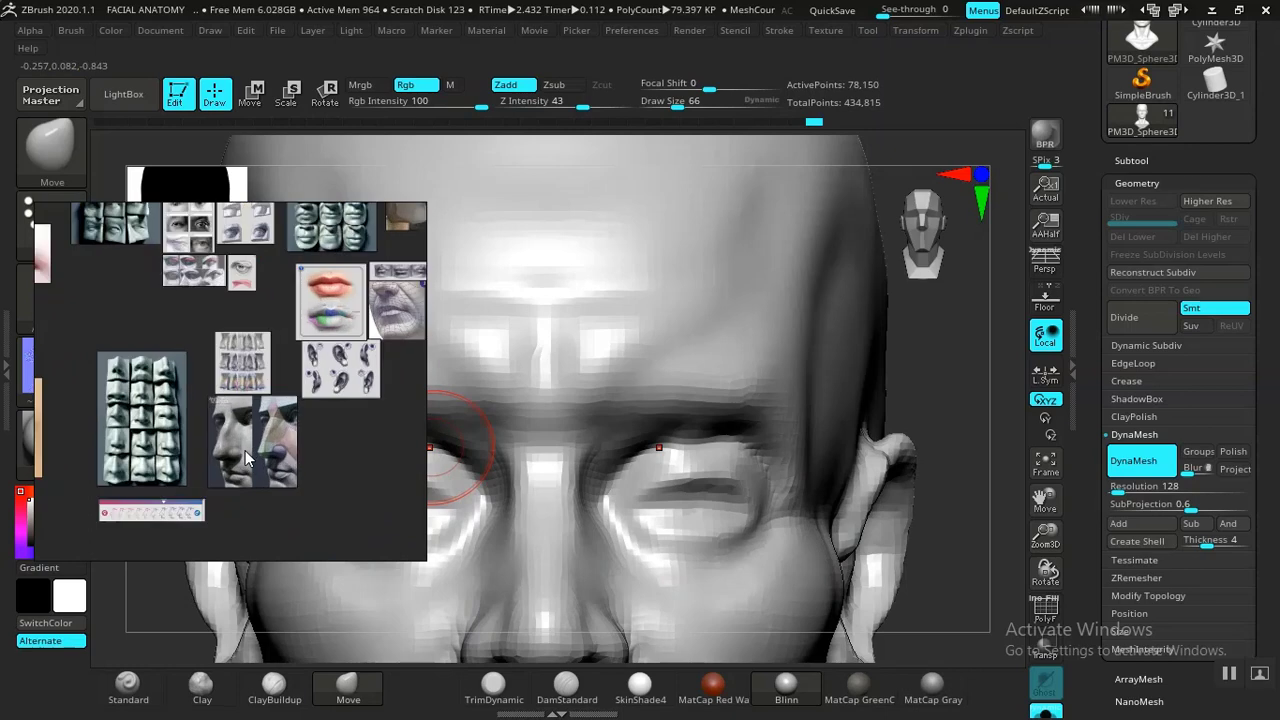
scroll(245, 450, "up", 2)
scroll(234, 424, "down", 2)
scroll(232, 422, "up", 2)
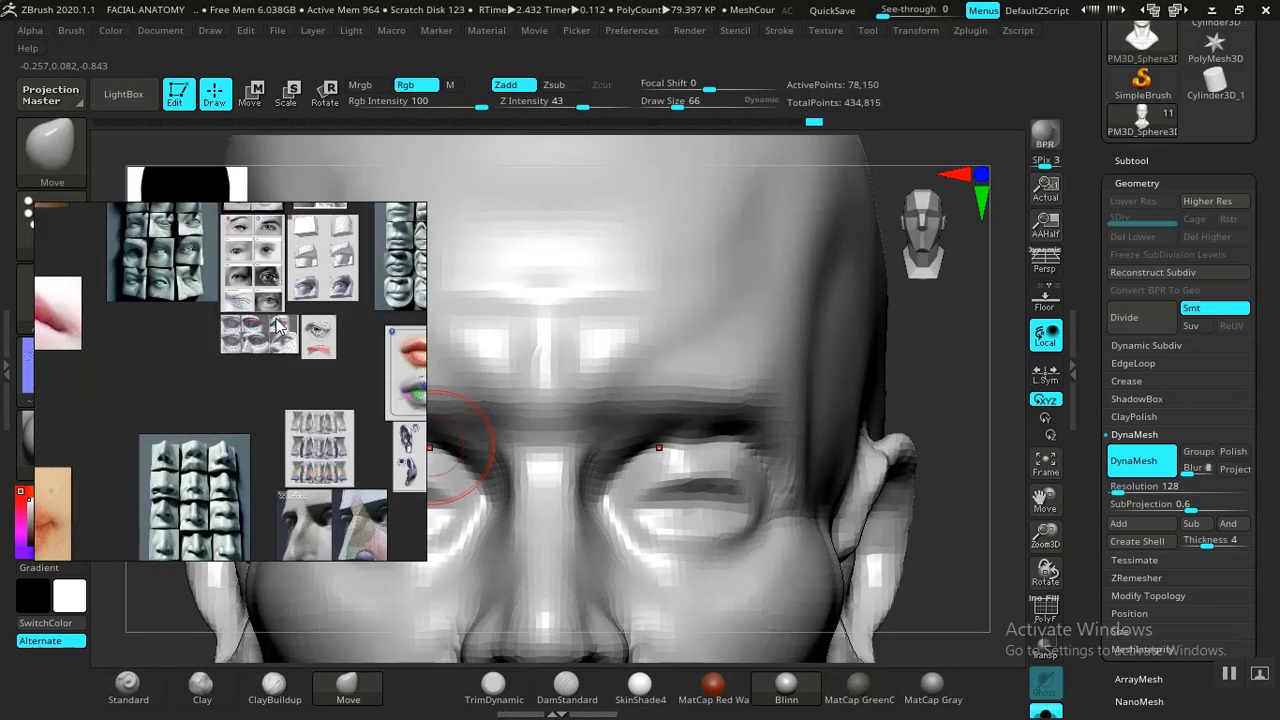
scroll(272, 395, "up", 2)
scroll(272, 395, "up", 2)
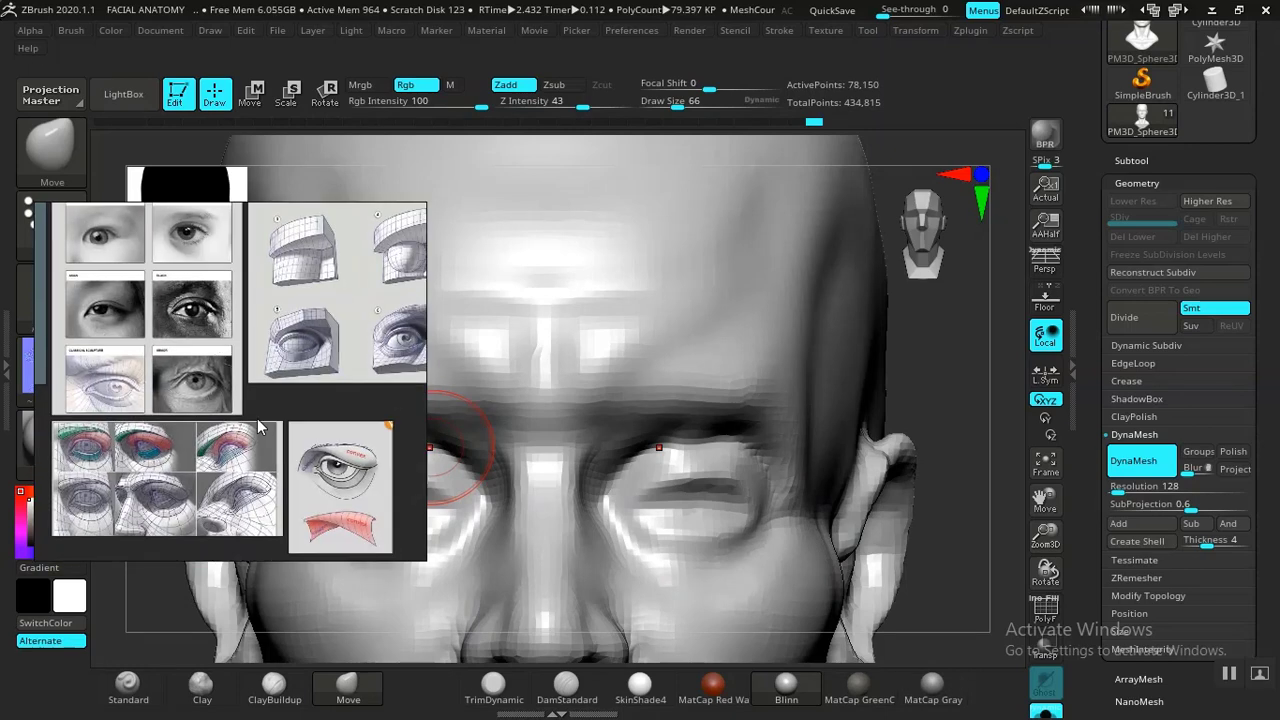
middle_click_drag(258, 427, 220, 337)
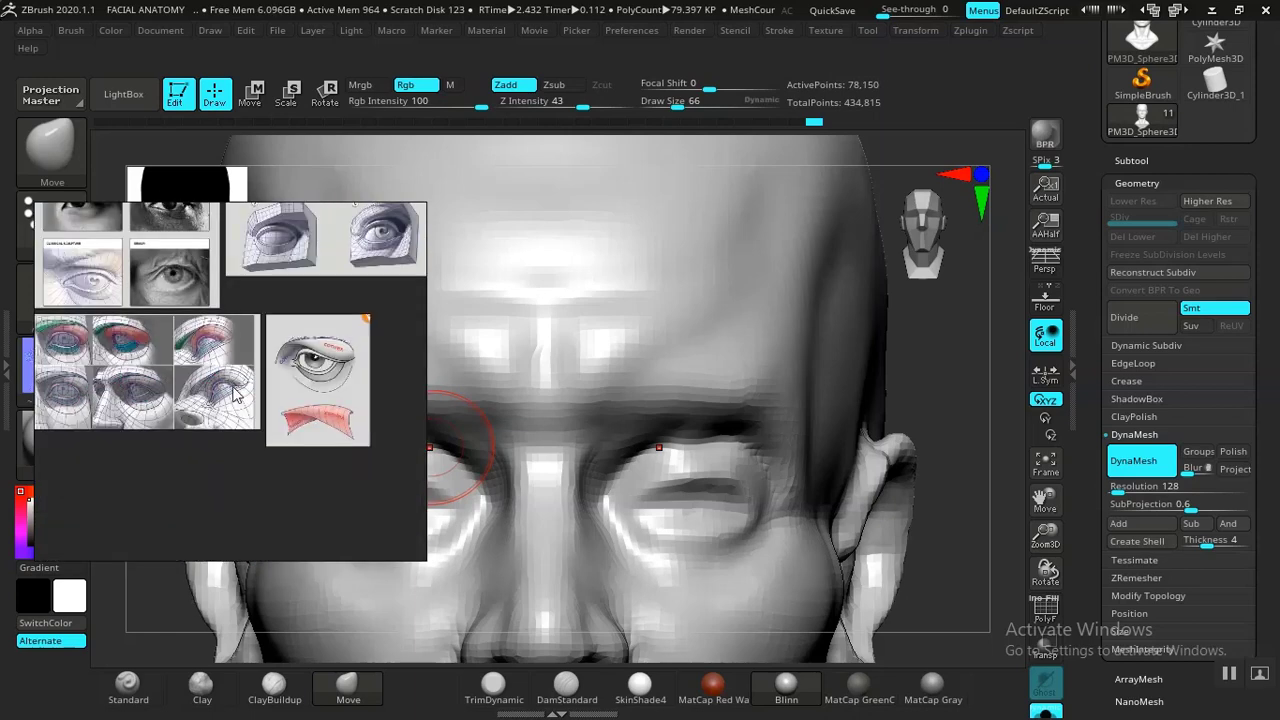
middle_click_drag(186, 418, 218, 402)
scroll(246, 405, "down", 5)
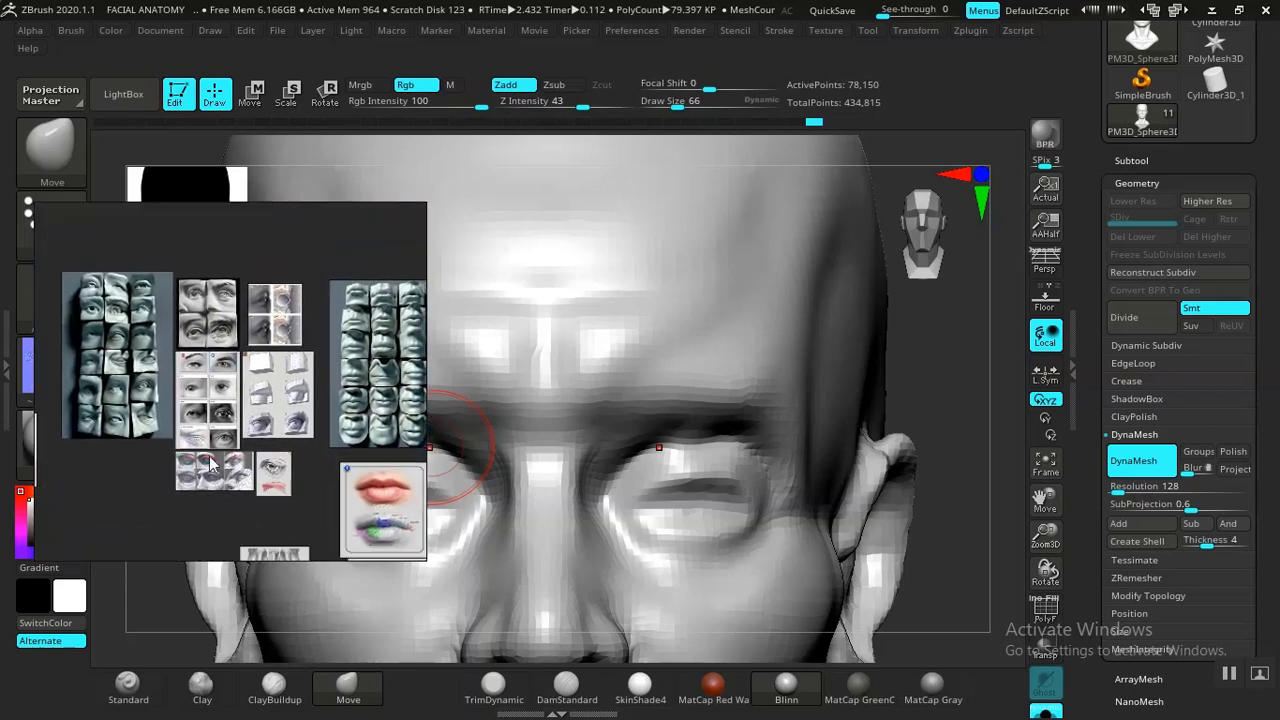
scroll(209, 456, "up", 5)
scroll(214, 442, "up", 2)
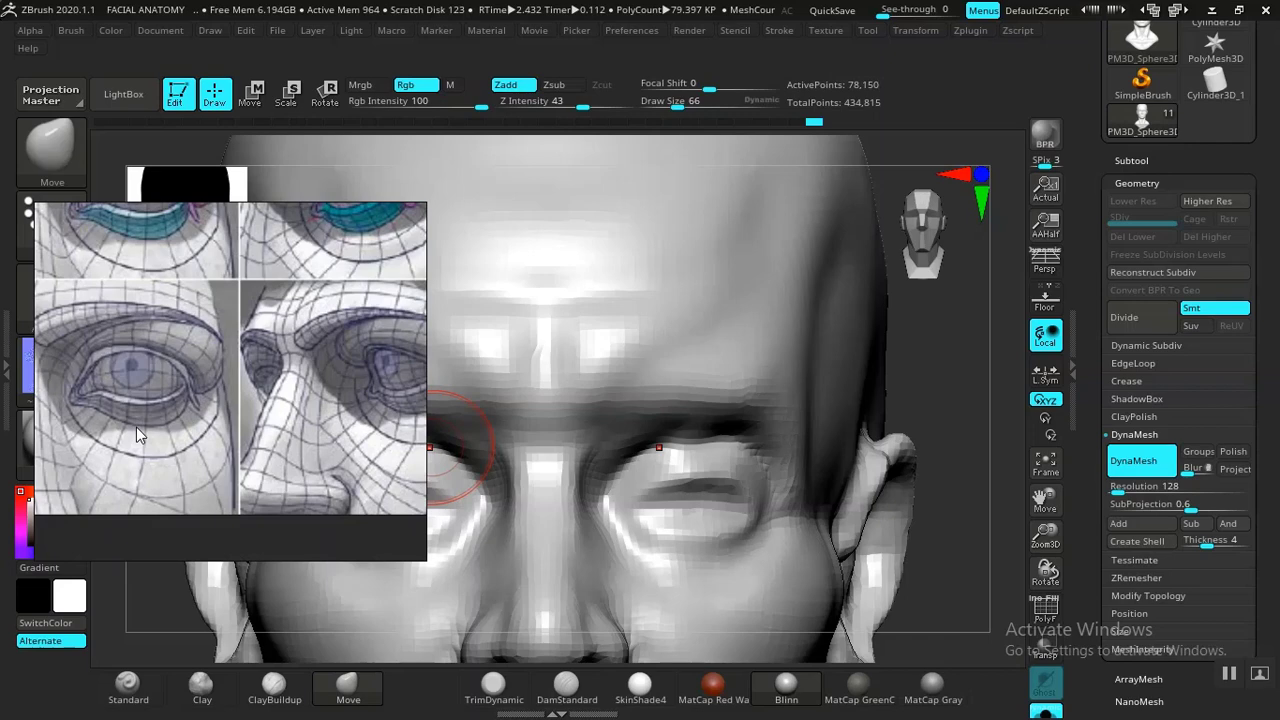
scroll(136, 427, "up", 2)
middle_click_drag(137, 410, 246, 445)
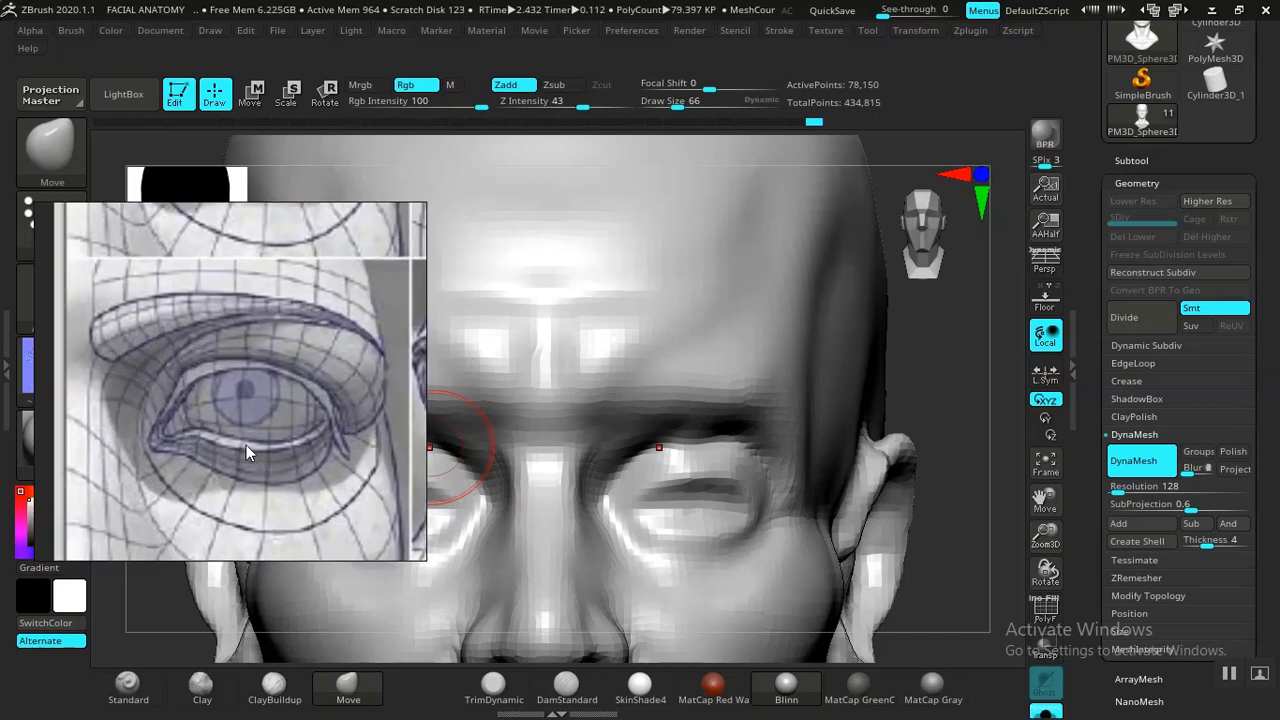
- Carve the lower eyelid edge from the inner to the outer eye corner with the DamStandard brush
left_click_drag(986, 540, 960, 590)
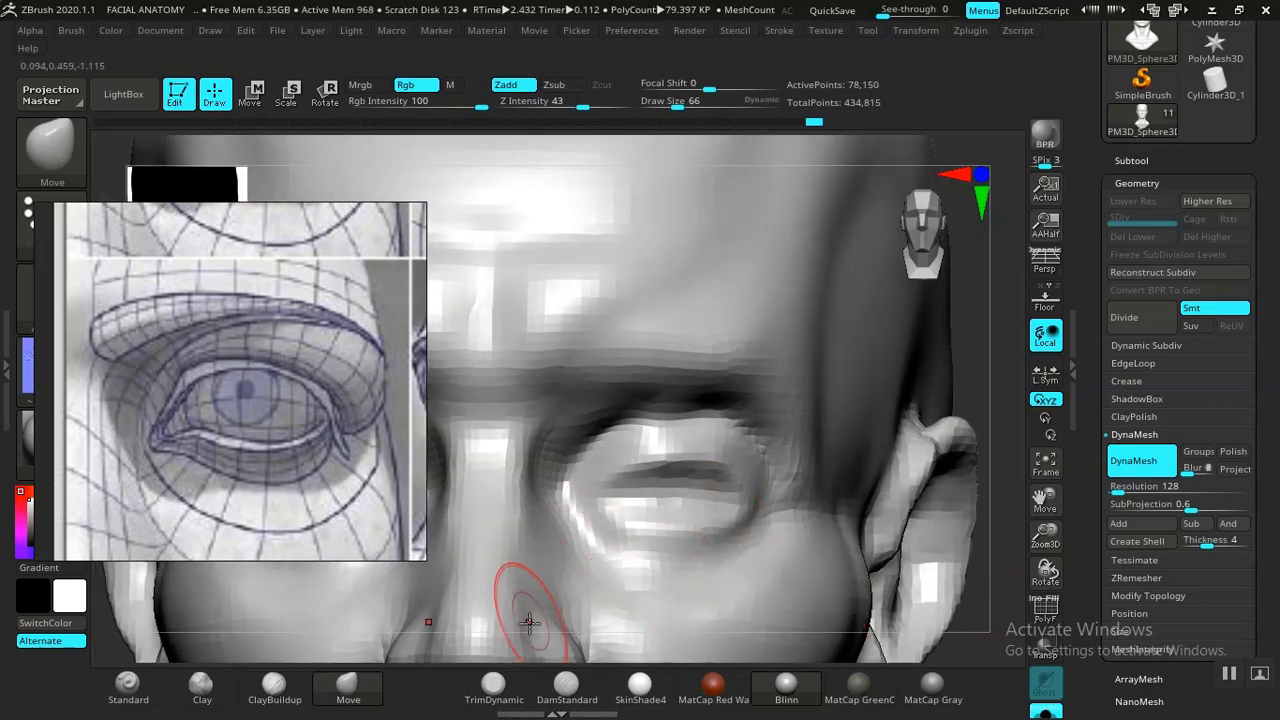
left_click(575, 690)
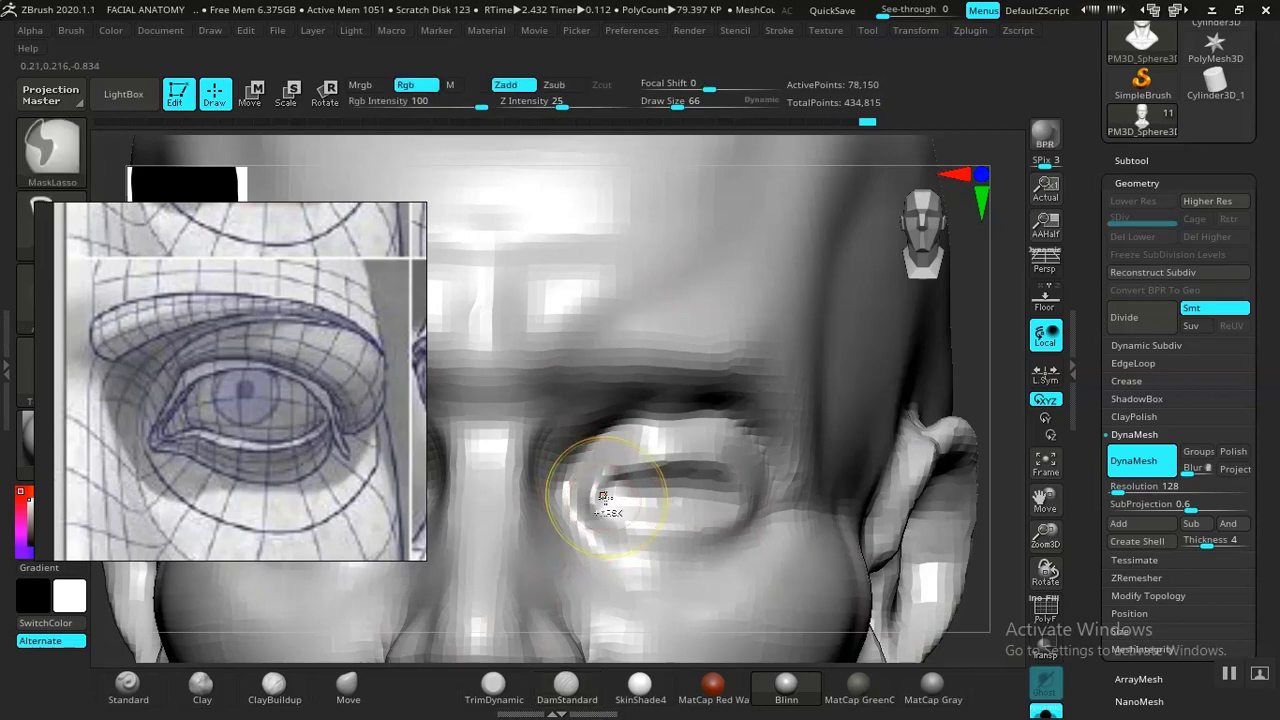
mouse_move(604, 482)
left_mouse_down()
mouse_move(588, 503)
mouse_move(615, 515)
mouse_move(695, 528)
mouse_move(737, 513)
left_mouse_up()
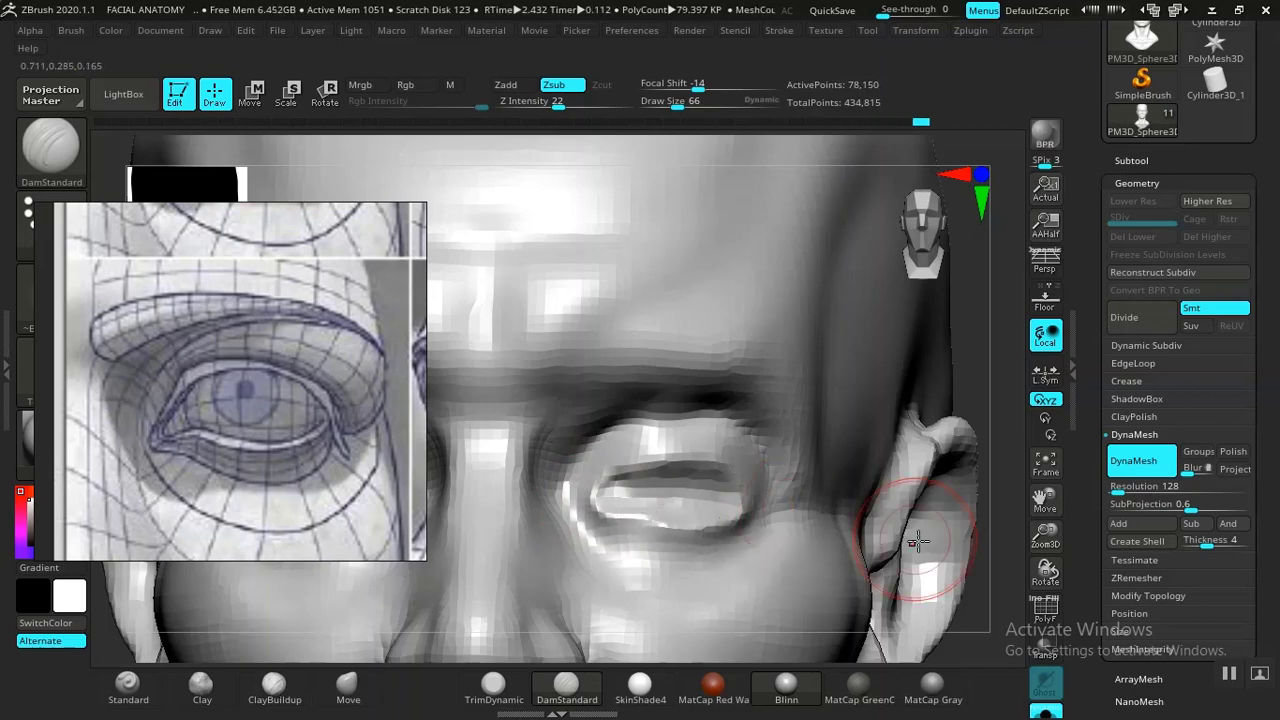
- Reshape the lower eyelid near the outer eye corner in profile with the Move brush
mouse_move(914, 543)
right_mouse_down()
mouse_move(928, 608)
mouse_move(905, 615)
right_mouse_up()
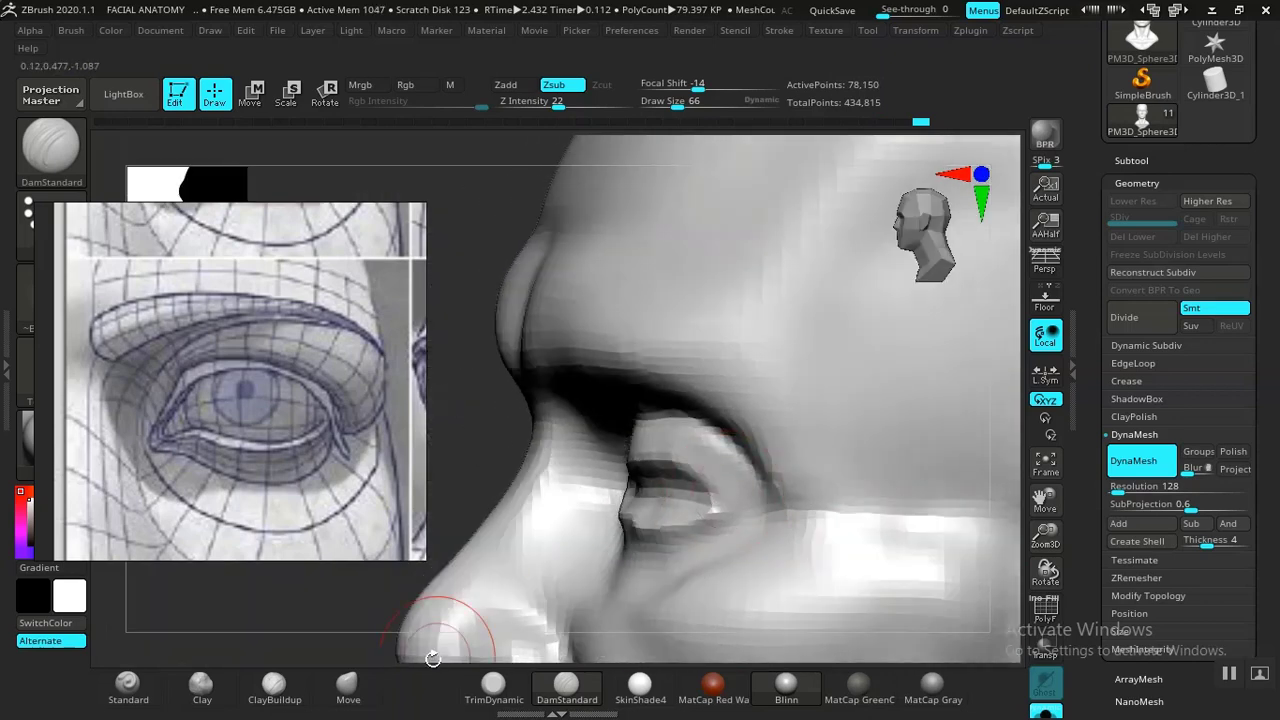
key("b")
key("m")
key("v")
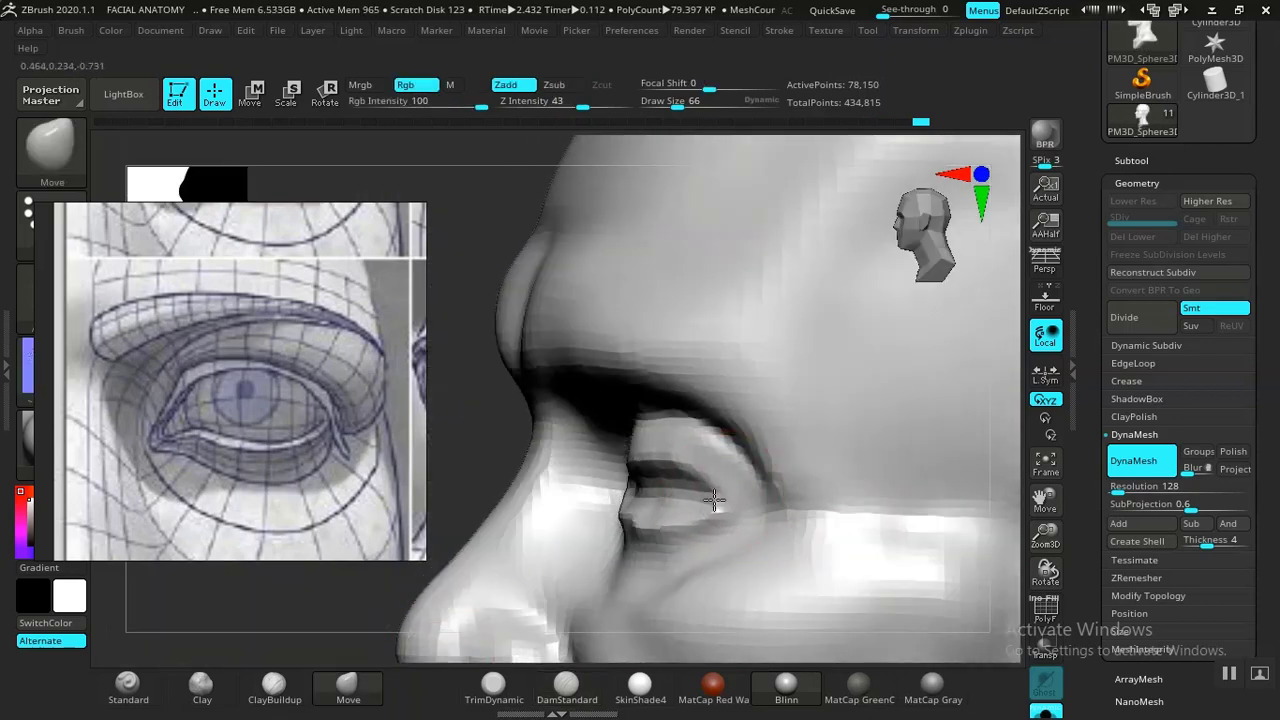
left_click_drag(714, 500, 672, 527)
key("ctrl")
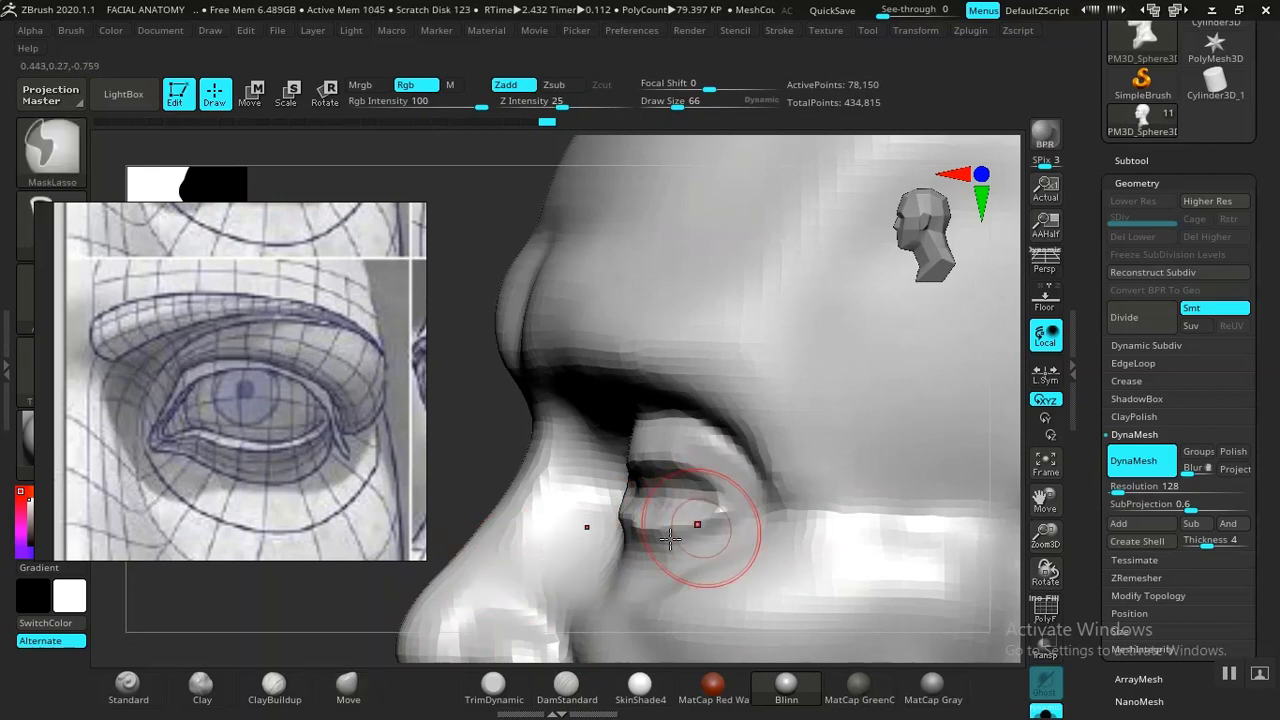
- Sharpen the lower eyelid crease from the side and from the front with DamStandard strokes at draw size 66
left_click(566, 685)
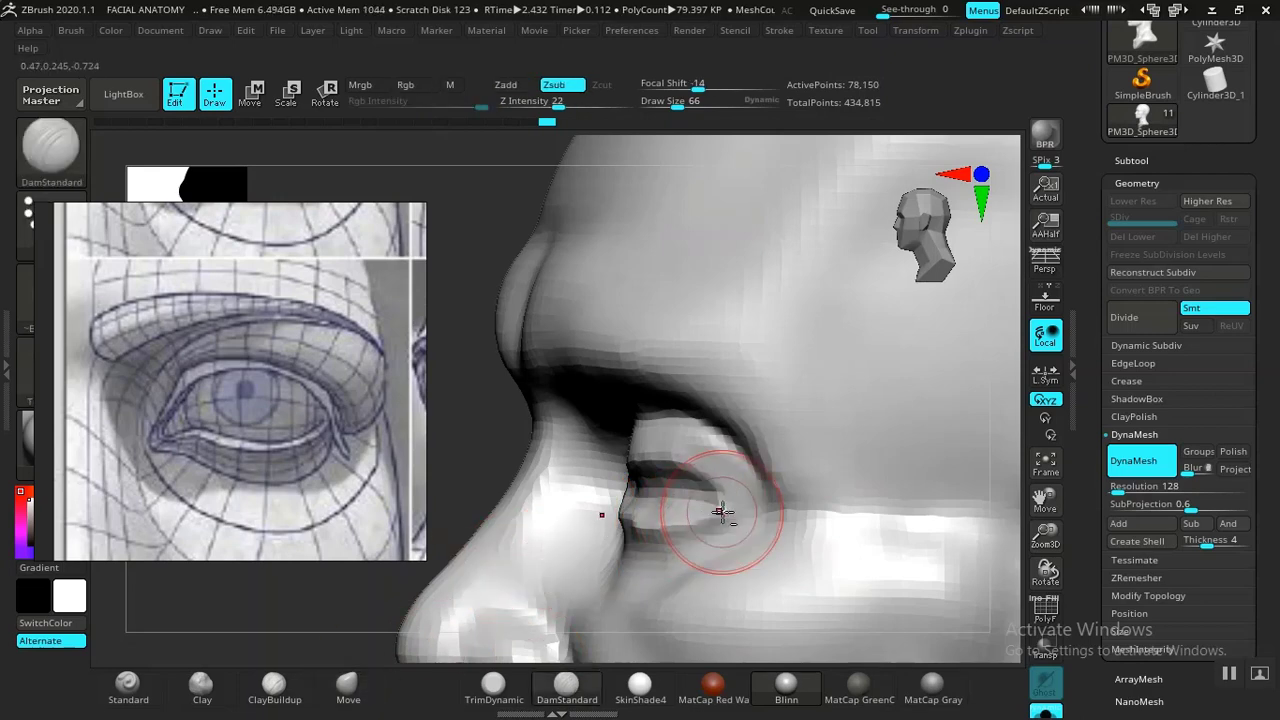
left_click_drag(721, 512, 640, 521)
right_click_drag(612, 519, 640, 590)
right_click_drag(843, 523, 725, 512)
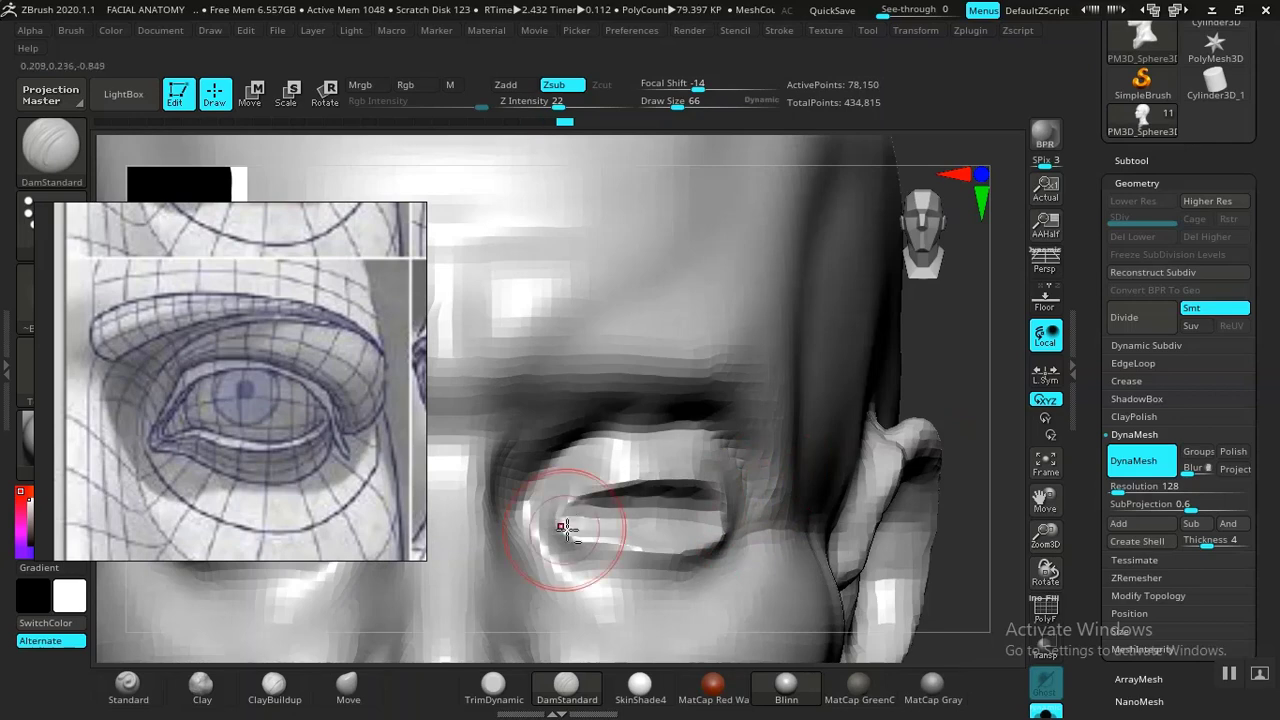
left_click_drag(566, 528, 707, 541)
key("f")
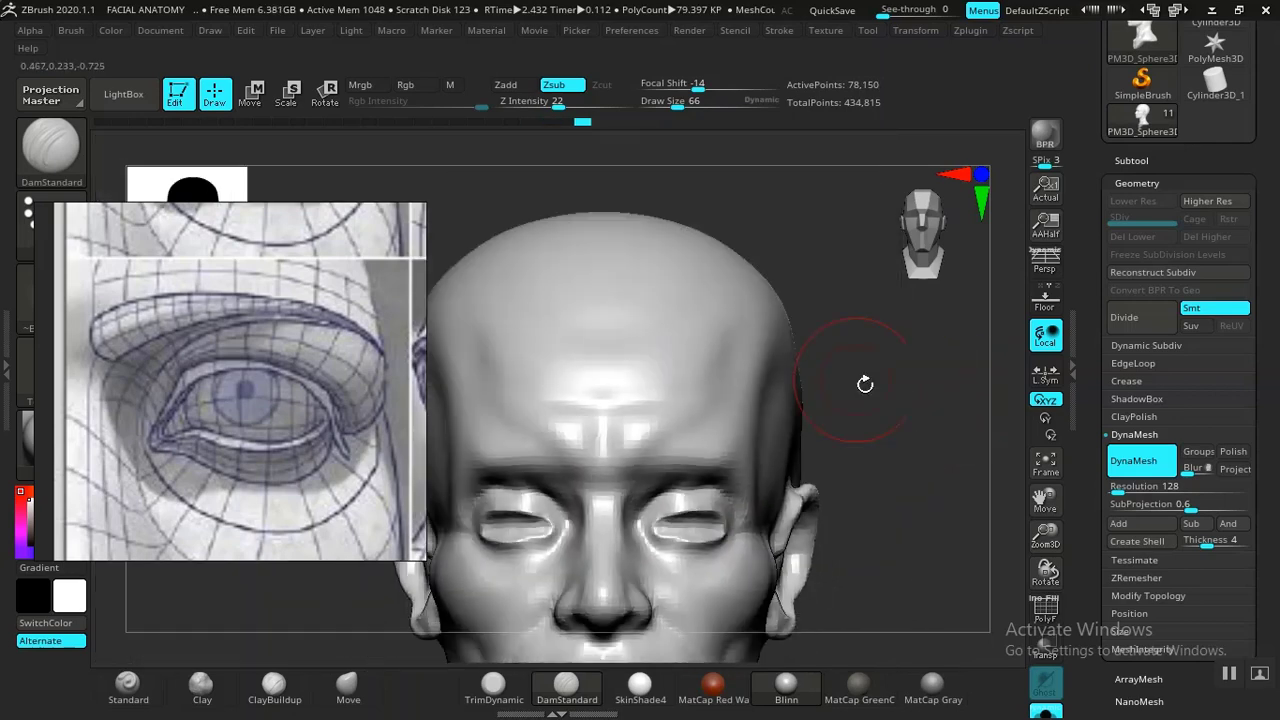
- Switch back to the Move brush, turn off Solo mode to show the eyeballs and make them the active subtool
left_click_drag(863, 380, 878, 420)
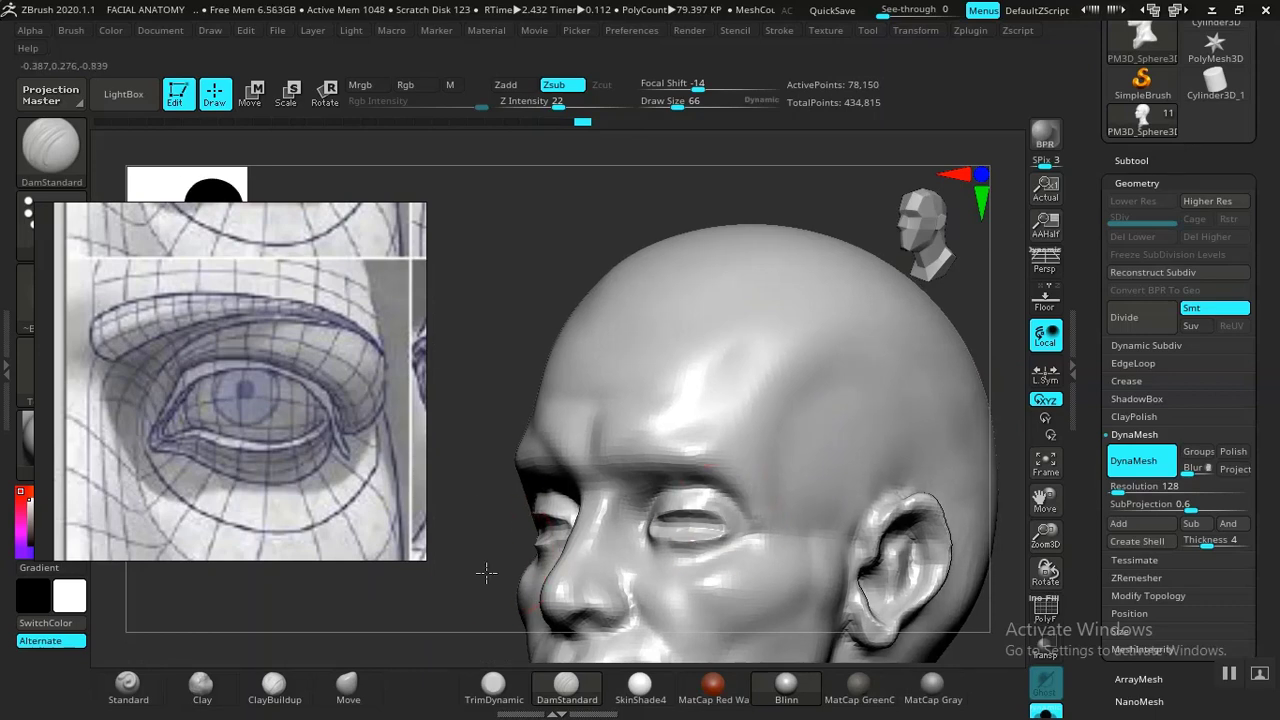
left_click_drag(486, 572, 430, 590)
left_click(347, 684)
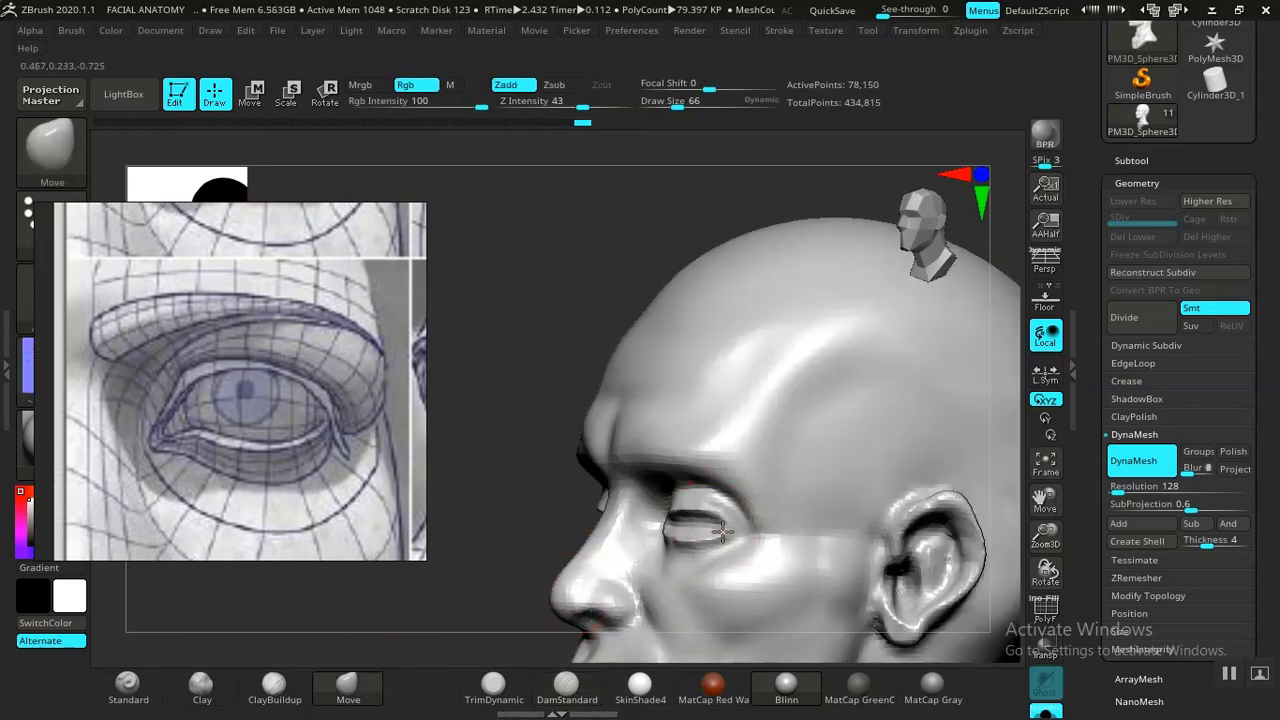
left_click_drag(722, 531, 517, 528, "shift")
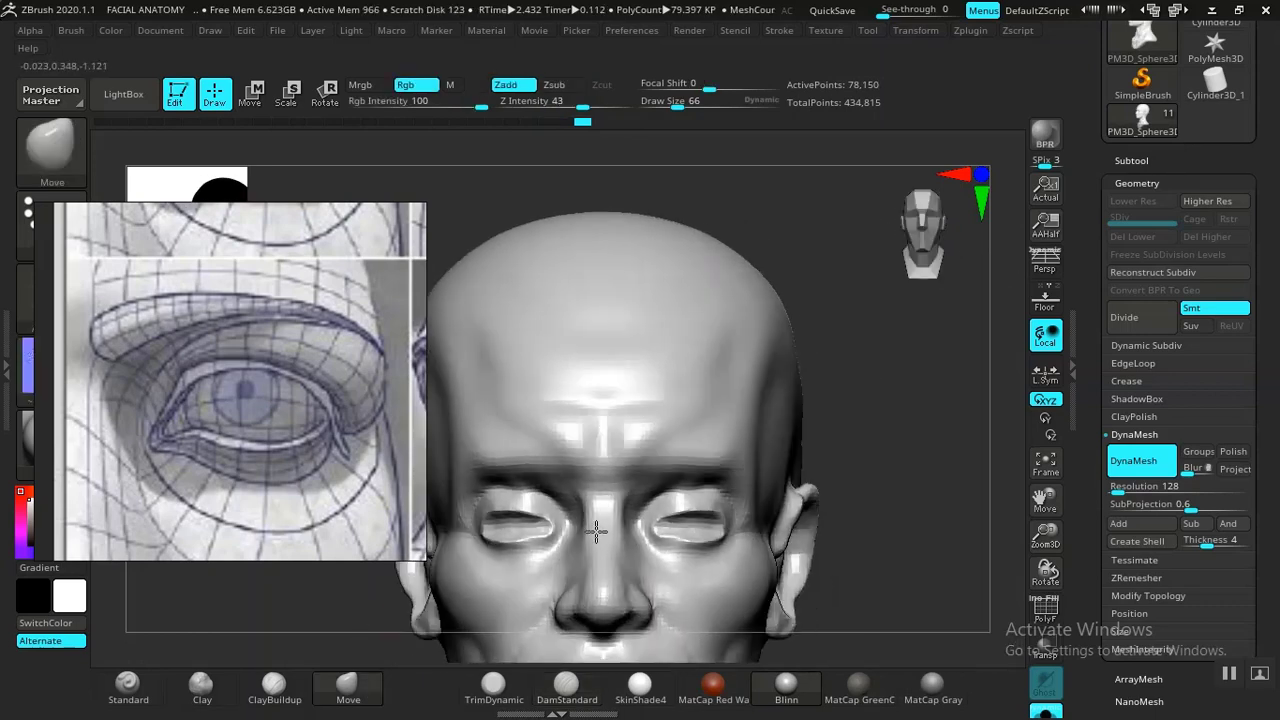
left_click(1129, 160)
left_click(1042, 650)
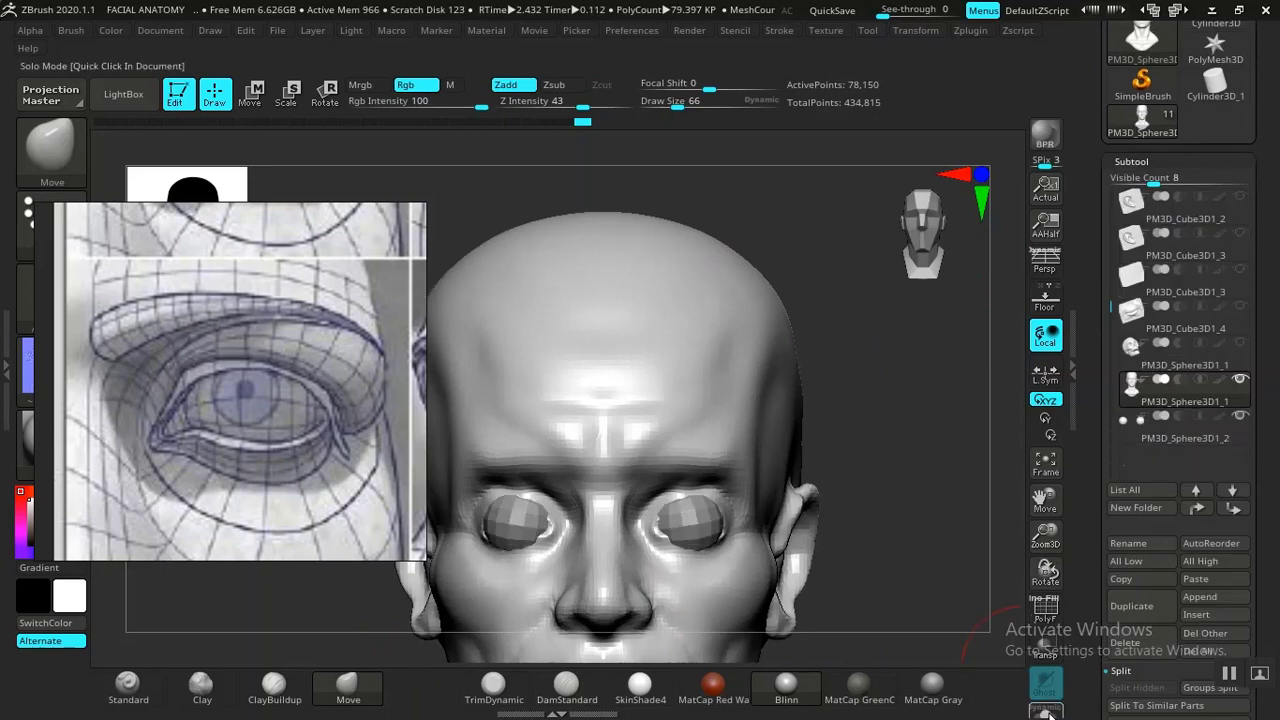
left_click(706, 522, "alt")
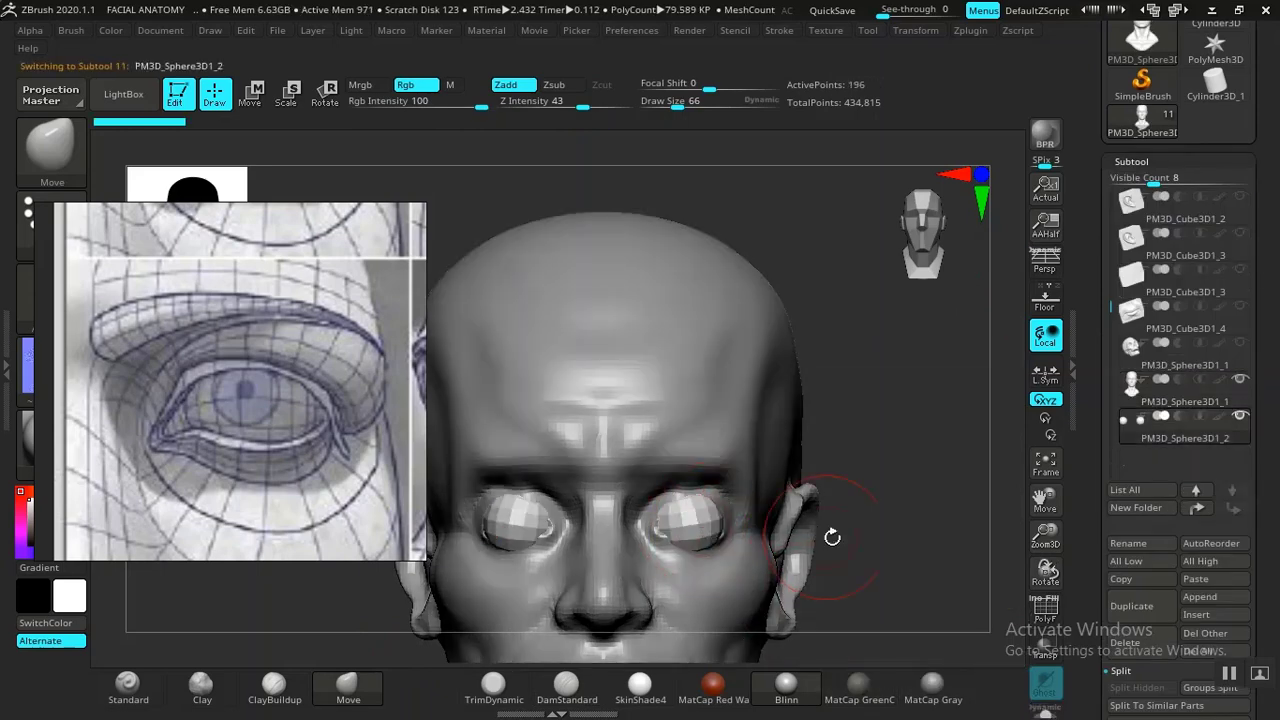
- Shift the eyeballs within the sockets with the transform gizmo so they sit behind the eyelids
key("w")
left_click_drag(905, 574, 951, 572)
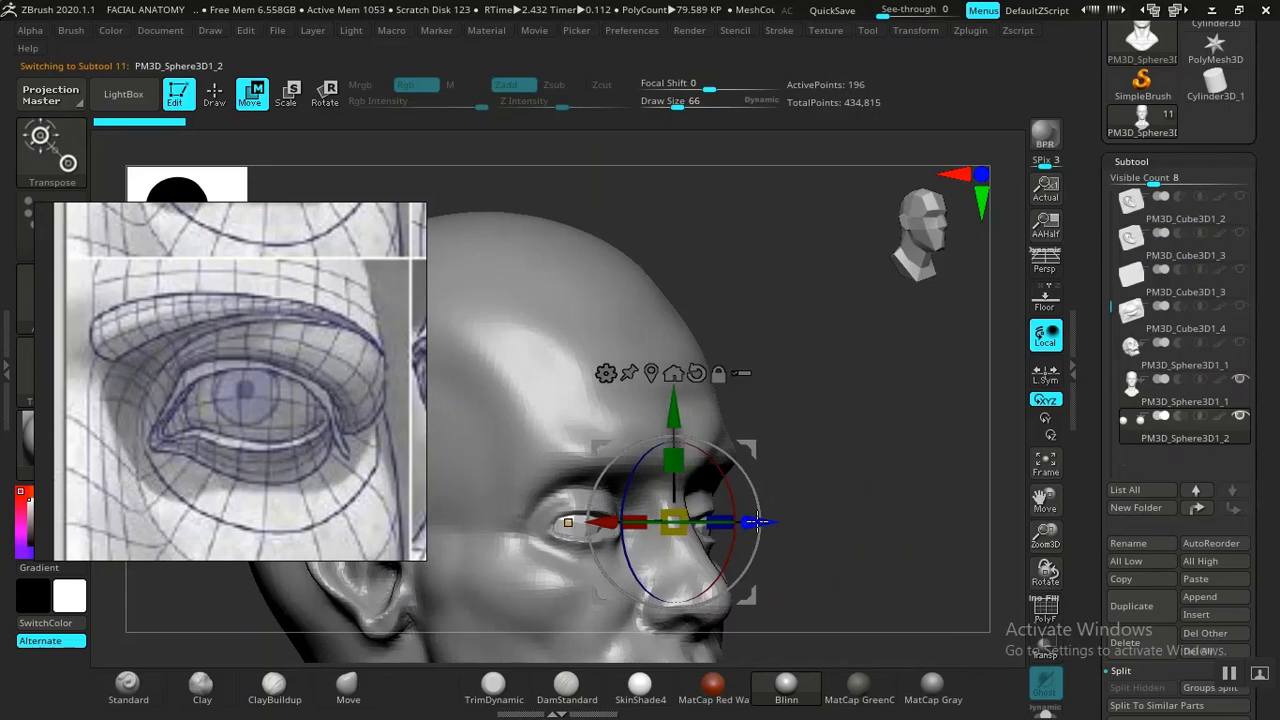
left_click_drag(825, 524, 509, 520)
left_click_drag(415, 568, 714, 362)
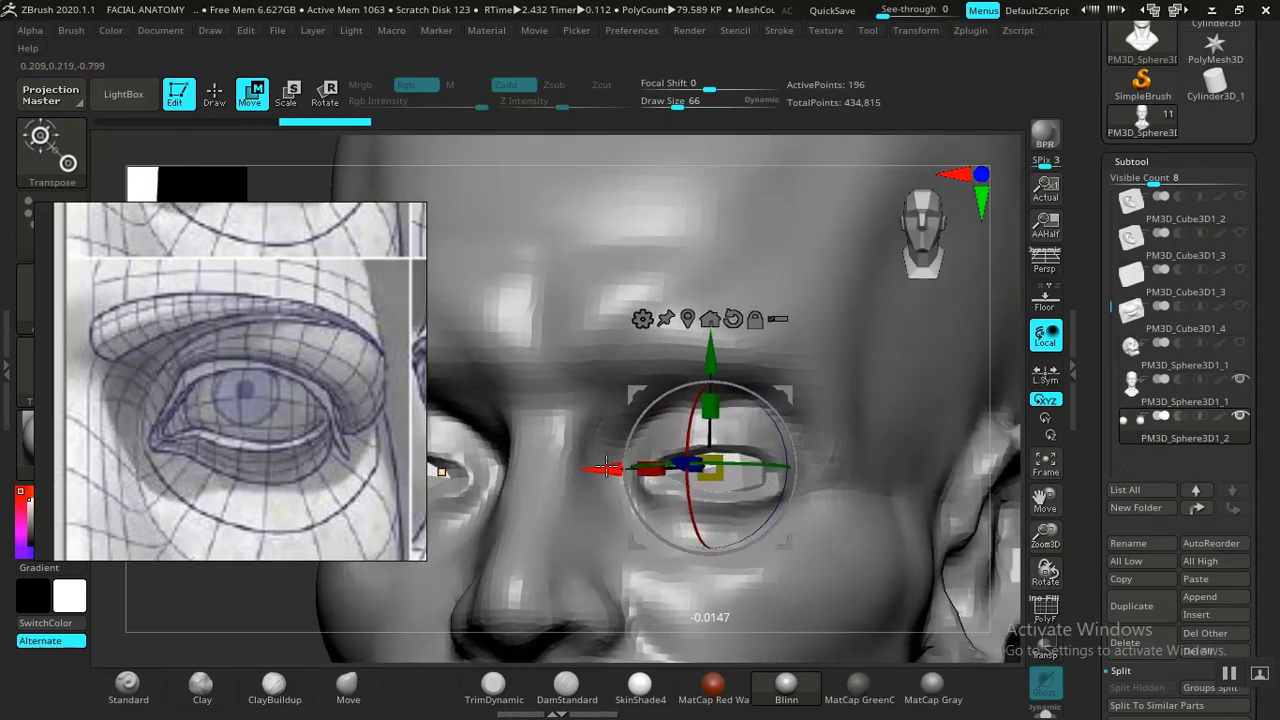
left_click_drag(294, 654, 948, 473)
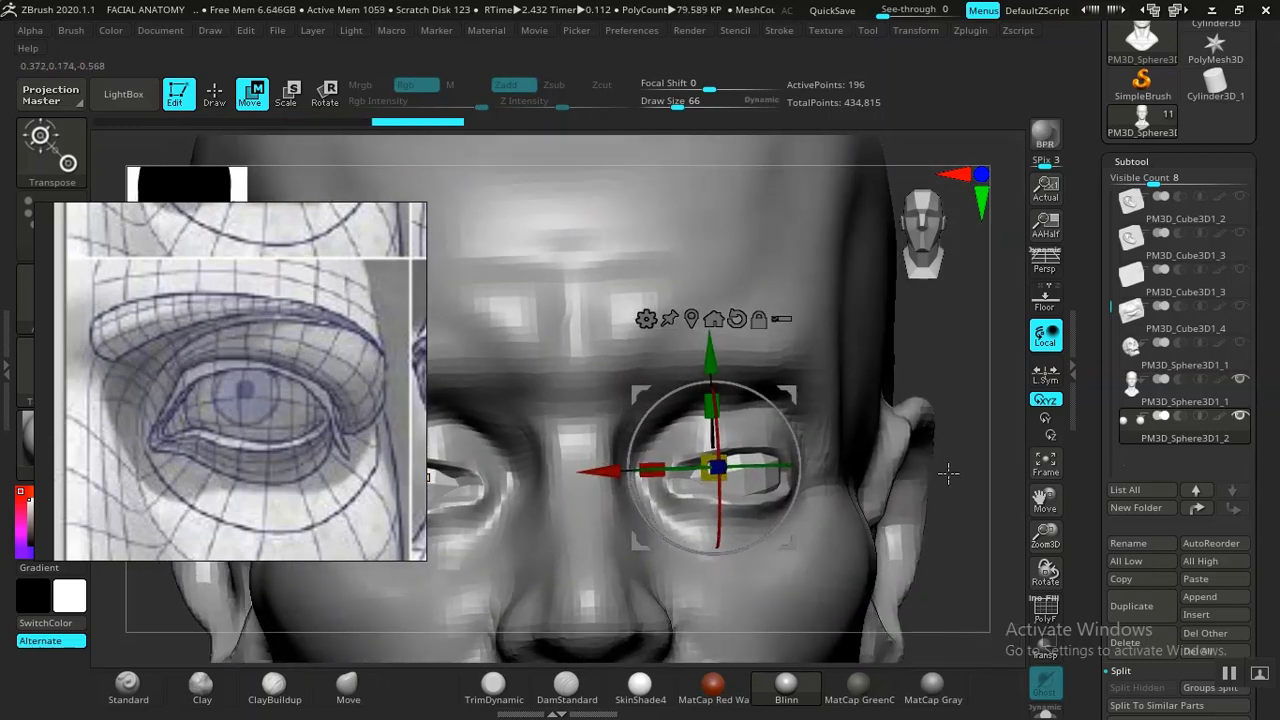
- Fine-tune the eyeballs' placement in the sockets from the front with small gizmo adjustments
key("q")
mouse_move(969, 527)
left_mouse_down()
mouse_move(985, 577)
mouse_move(852, 519)
mouse_move(950, 530)
left_mouse_up()
key("w")
left_click_drag(557, 504, 545, 495)
left_click_drag(438, 563, 480, 595)
left_click_drag(684, 393, 700, 465)
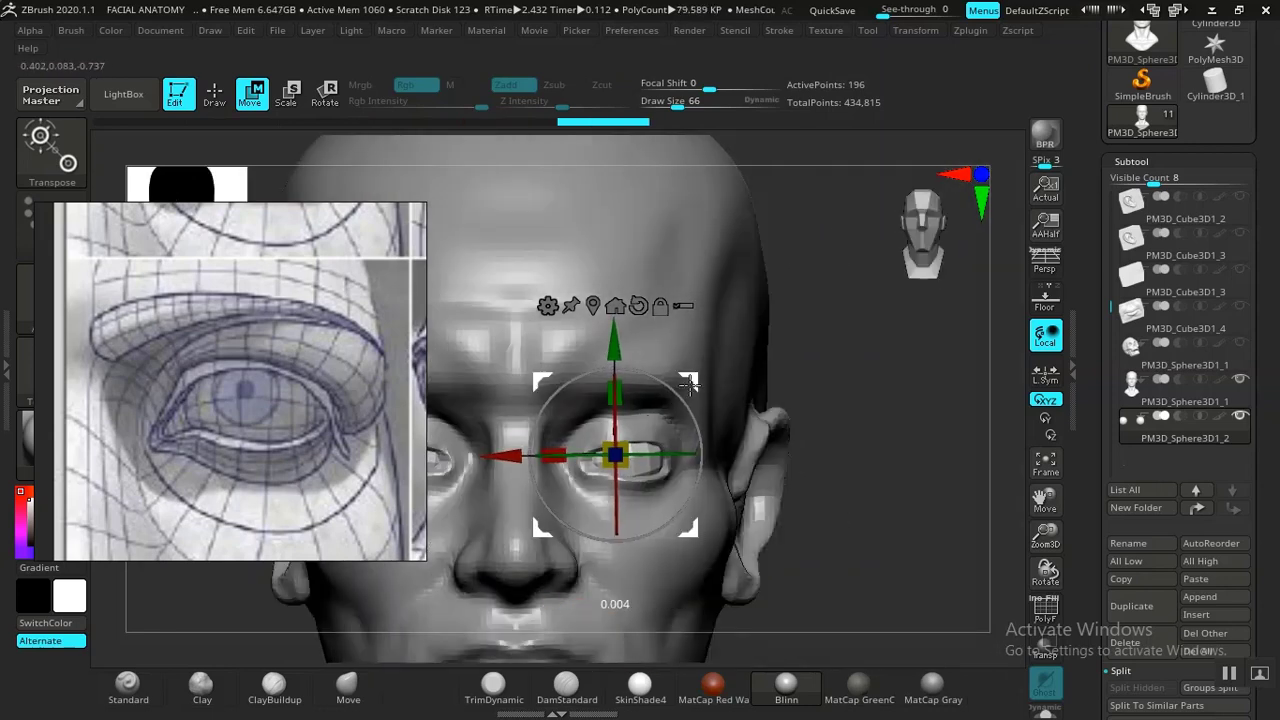
left_click_drag(850, 457, 314, 648, "alt")
left_click_drag(1000, 533, 940, 612, "alt")
- Reactivate the head subtool and pull the inner eye corner into a point with the Move brush, reducing its draw size to 34
key("q")
left_click(723, 582, "alt")
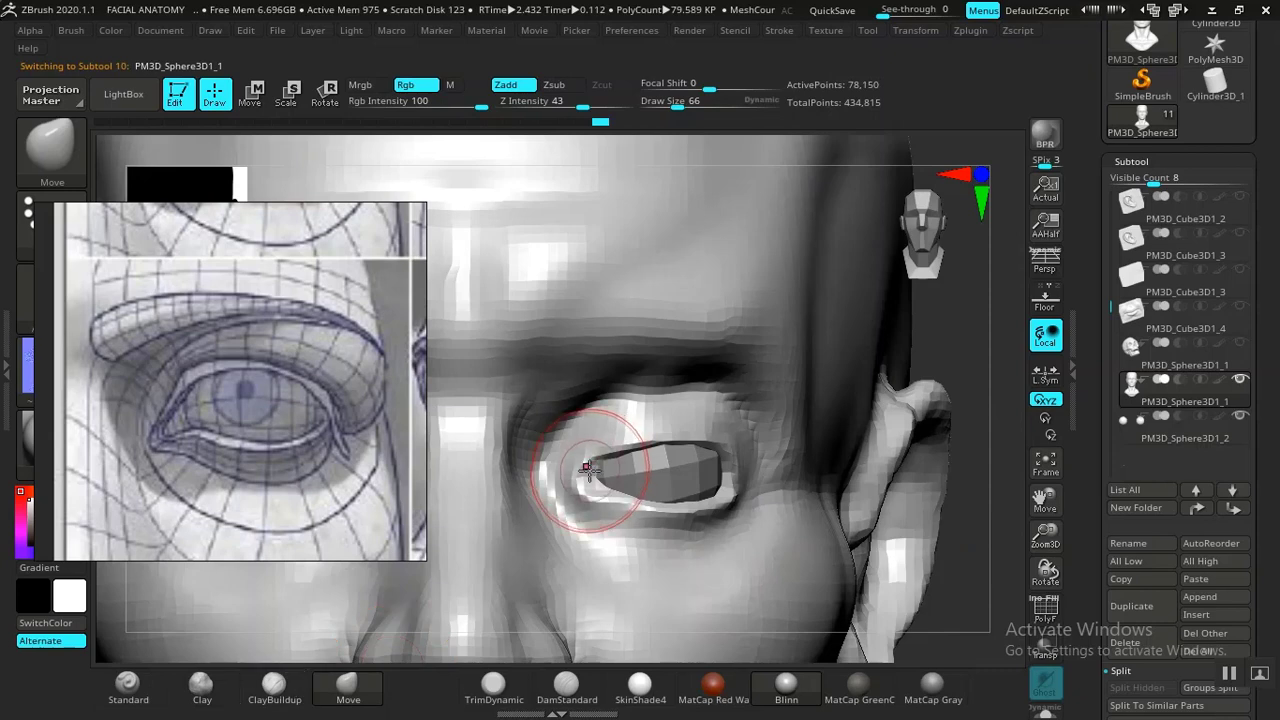
left_click_drag(589, 470, 599, 500)
key("[")
key("[")
key("[")
left_click_drag(599, 504, 583, 490)
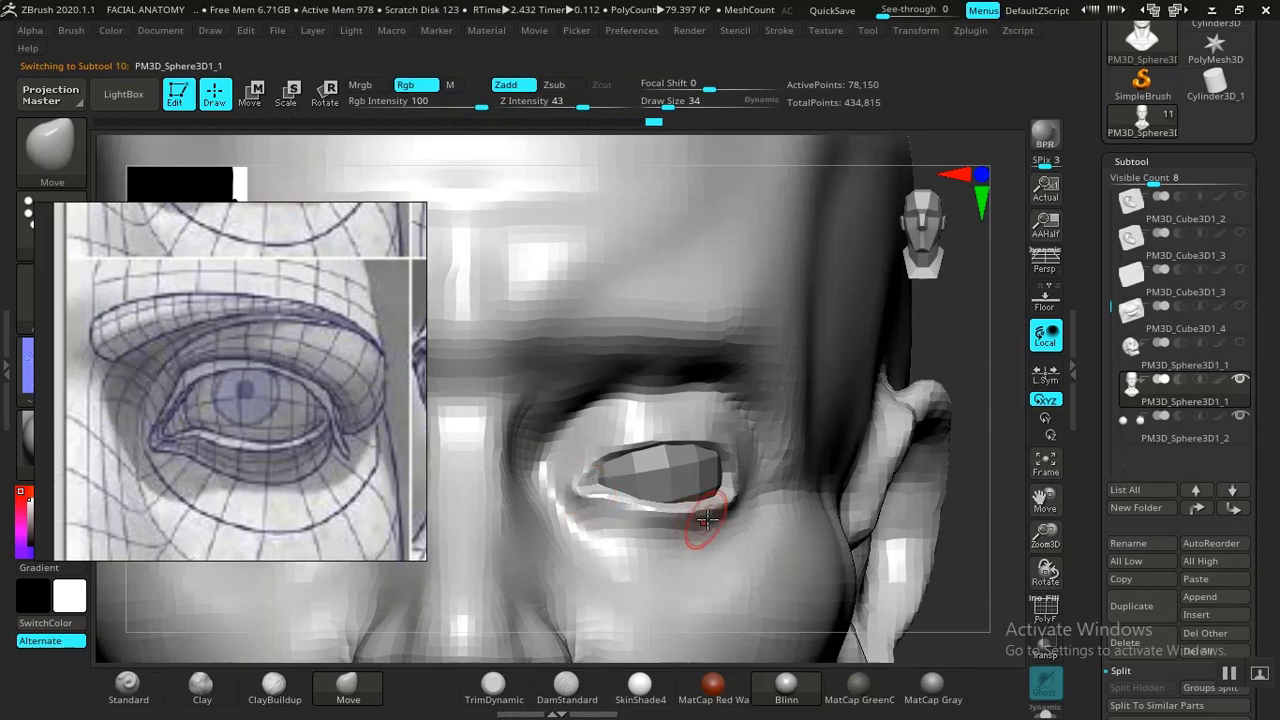
left_click_drag(968, 575, 825, 560)
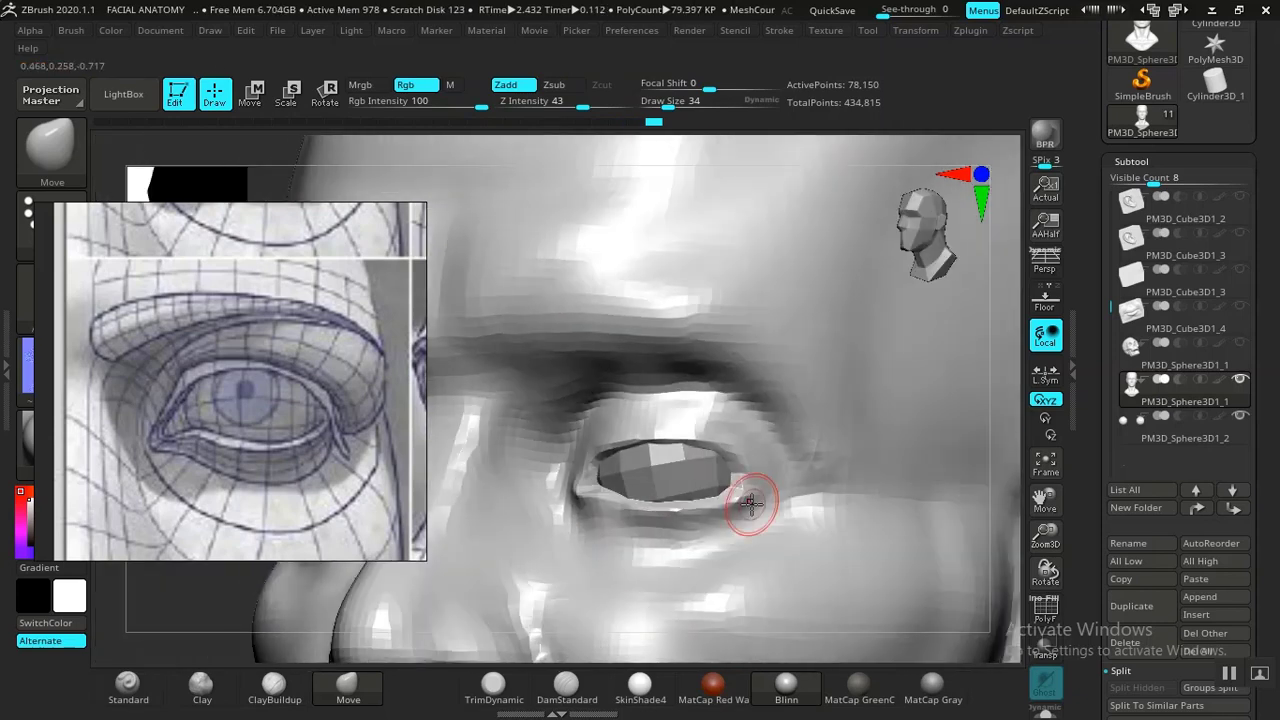
- Reshape the outer lower eyelid and raise the upper eyelid's arc with the Move brush, increasing its draw size to 62
left_click_drag(751, 505, 714, 514)
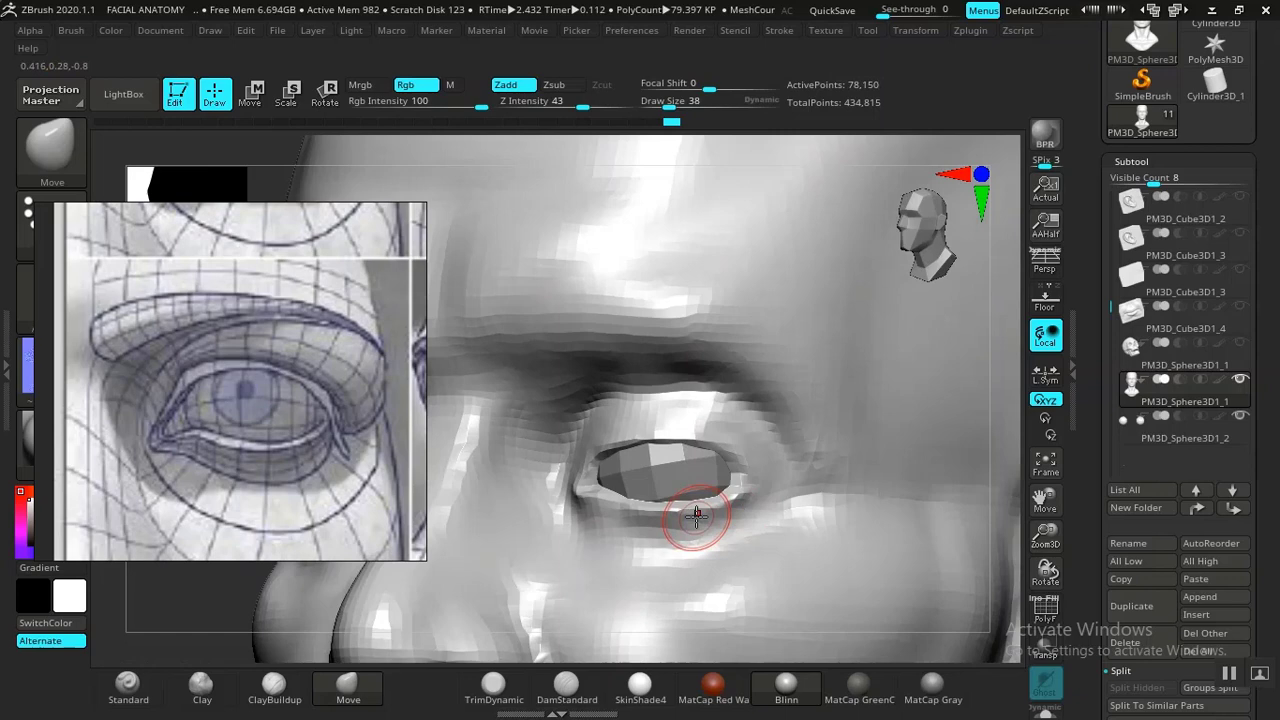
key("bracketright")
key("bracketright")
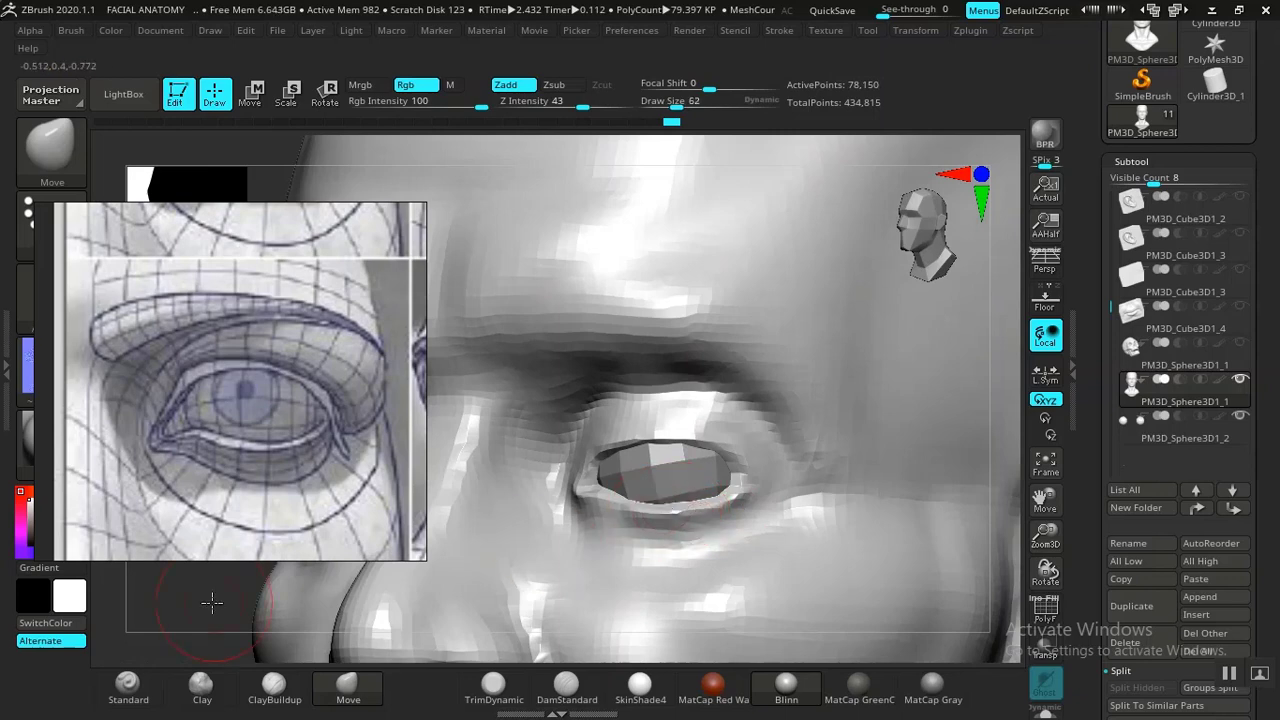
left_click_drag(209, 603, 608, 537)
left_click_drag(146, 608, 190, 594)
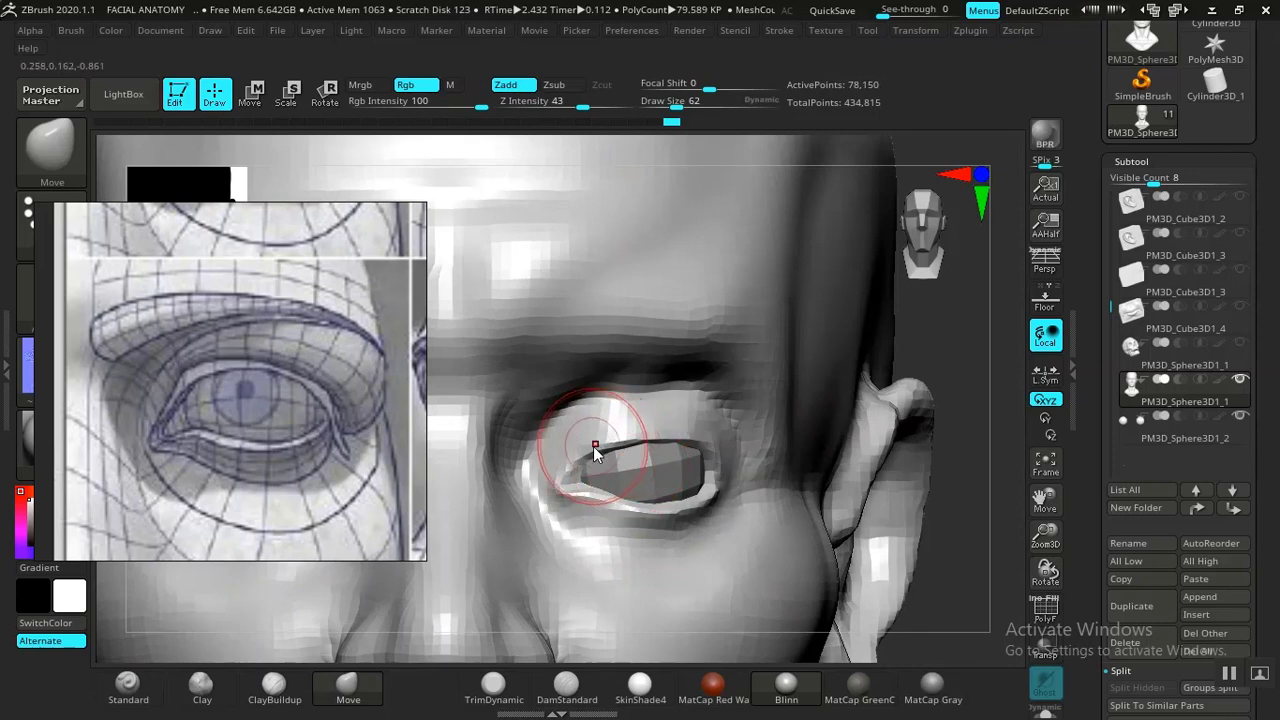
left_click_drag(595, 435, 685, 423)
left_click_drag(934, 568, 901, 598)
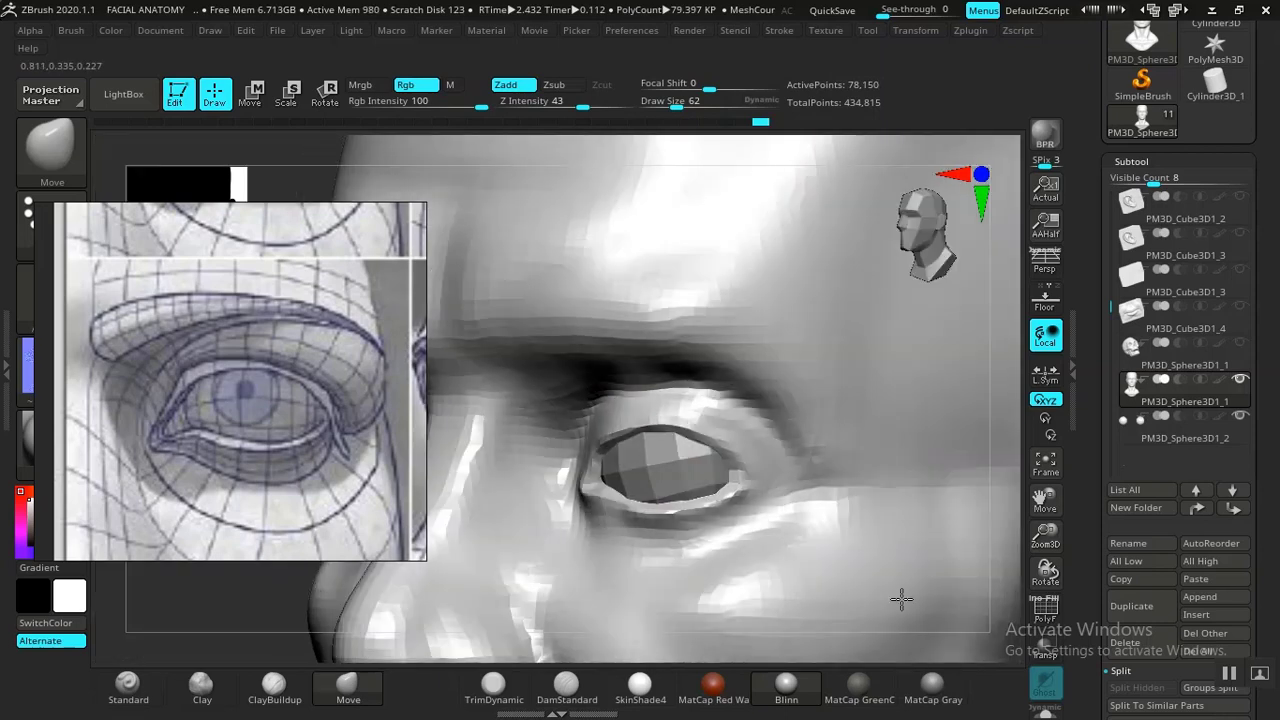
- Carve the creases around the outer eye corner and along the eyelids with the DamStandard brush at draw size 62
right_click_drag(901, 599, 887, 602)
left_click(566, 687)
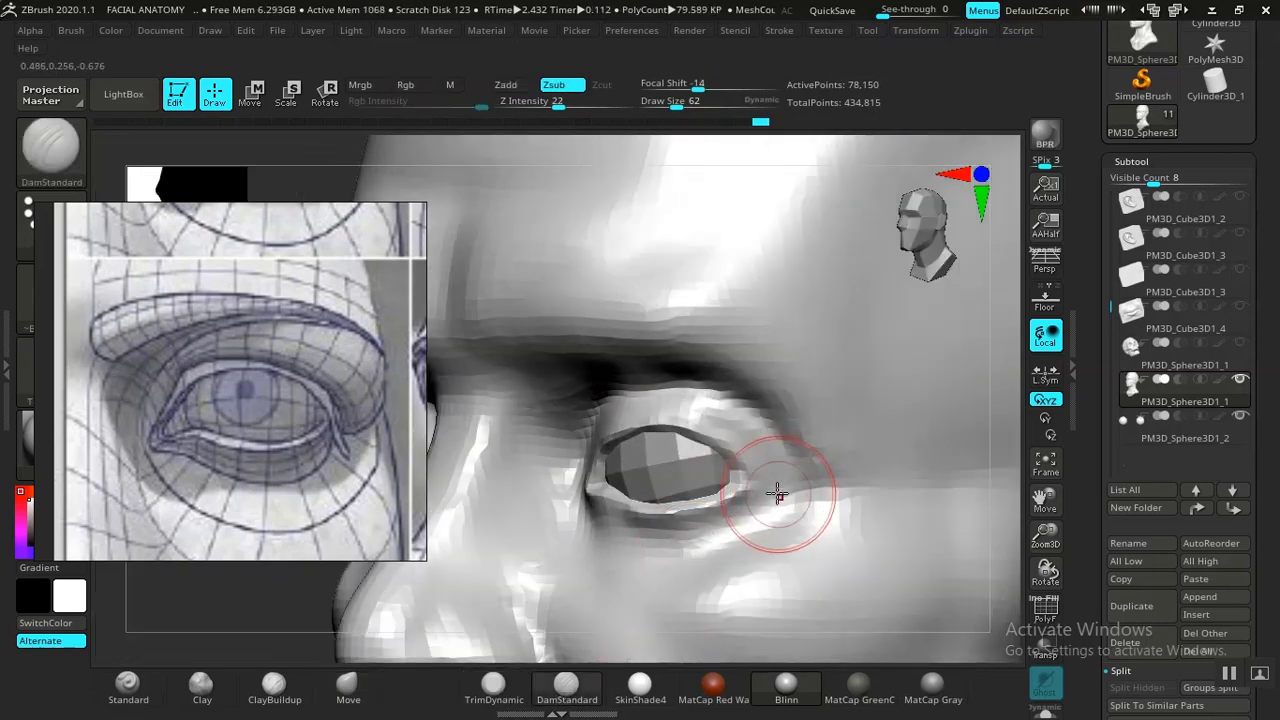
mouse_move(775, 492)
left_mouse_down()
mouse_move(720, 471)
mouse_move(749, 488)
mouse_move(724, 442)
mouse_move(612, 440)
left_mouse_up()
left_click_drag(249, 627, 480, 540)
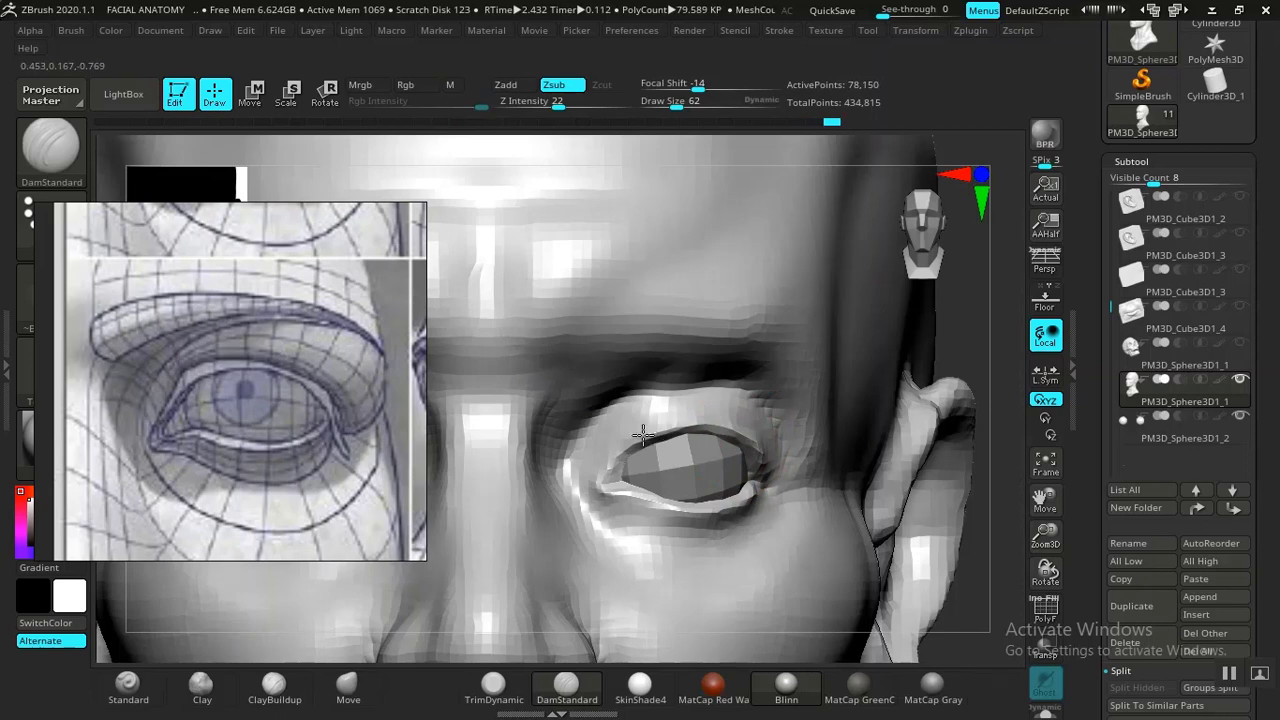
mouse_move(604, 468)
left_mouse_down()
mouse_move(607, 484)
mouse_move(667, 514)
mouse_move(733, 508)
left_mouse_up()
left_click_drag(988, 634, 668, 451, "alt")
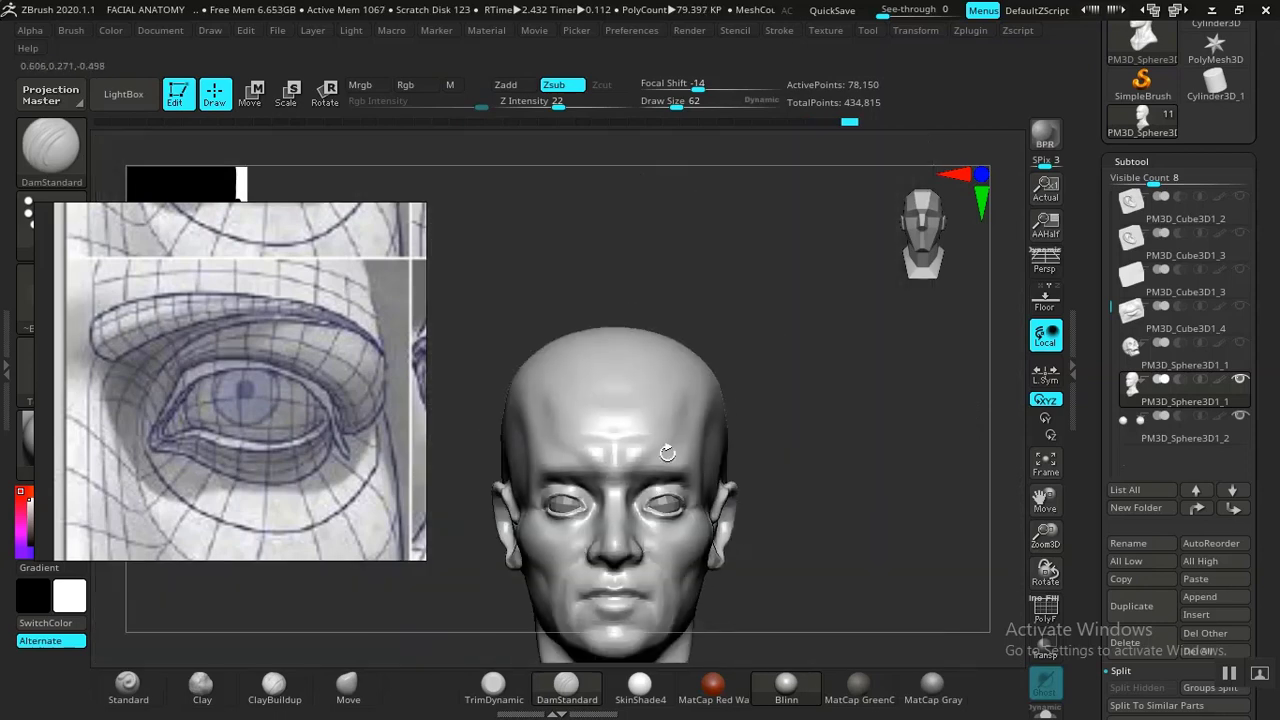
left_click_drag(822, 602, 958, 465)
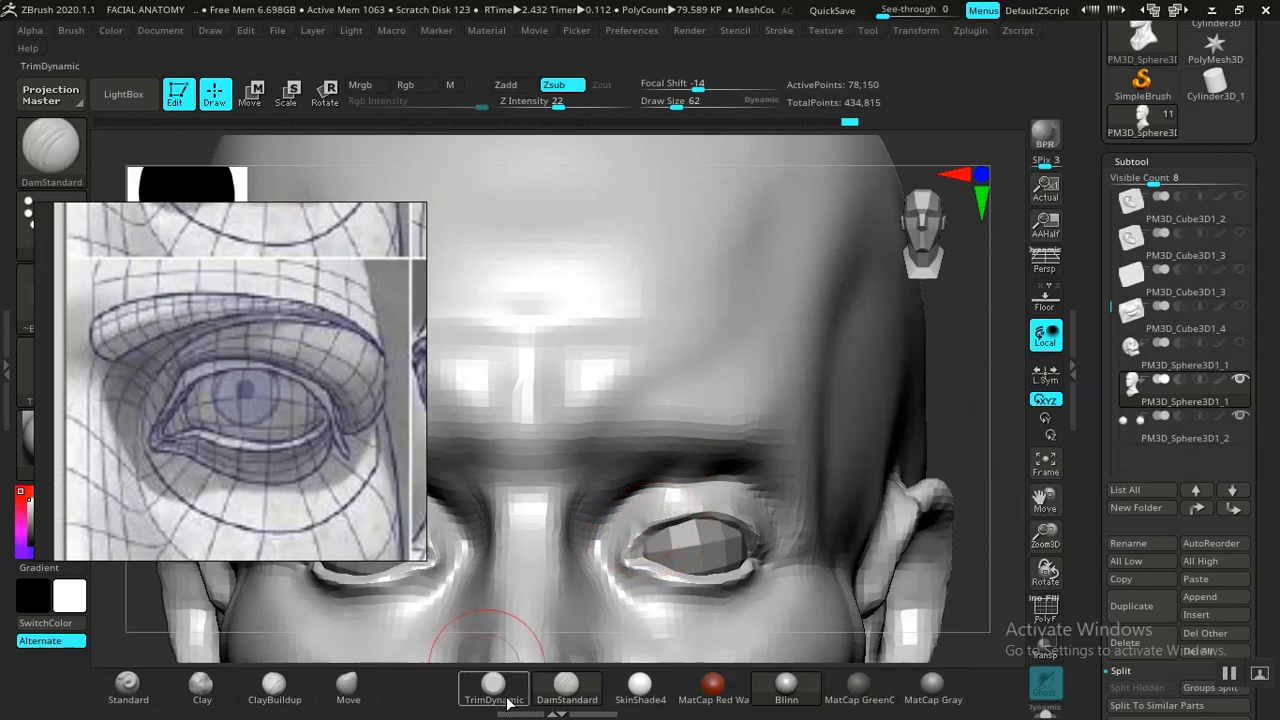
- Adjust the upper eyelid's edge from its inner part to the outer corner with the Move brush at draw size 38
left_click(348, 688)
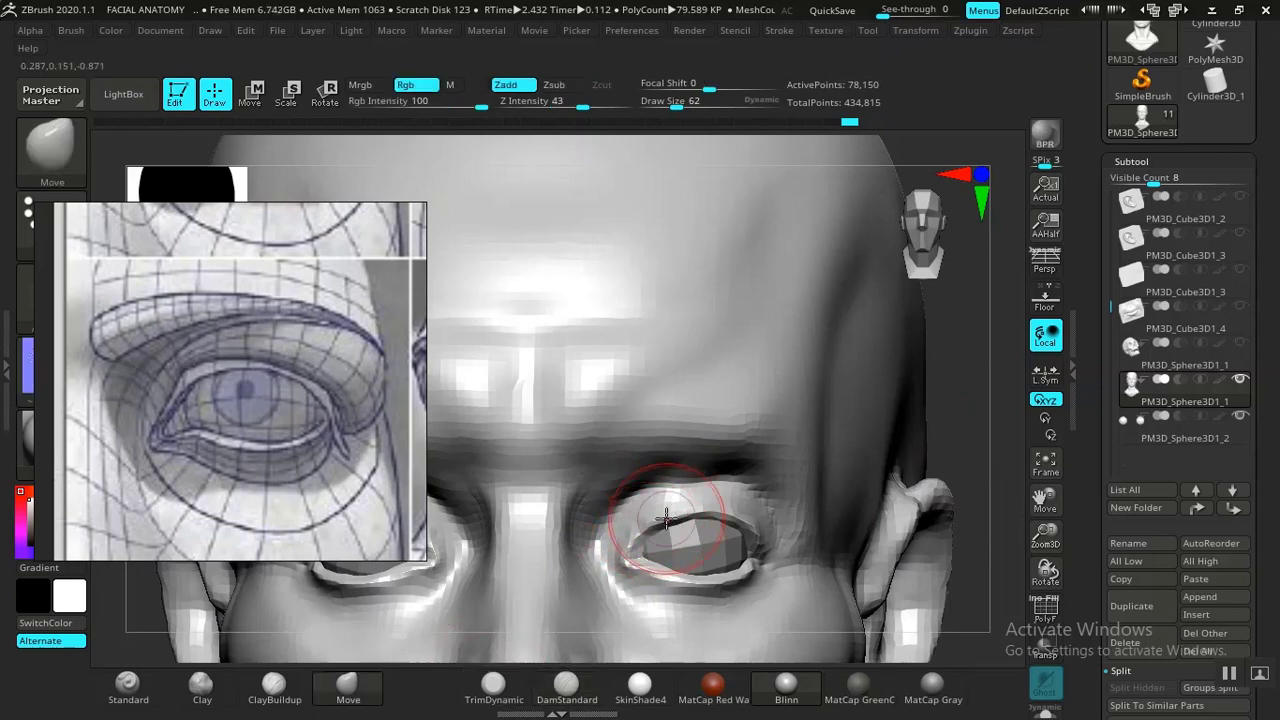
key("bracketleft")
key("bracketleft")
key("bracketleft")
mouse_move(658, 521)
left_mouse_down()
mouse_move(635, 551)
mouse_move(660, 518)
left_mouse_up()
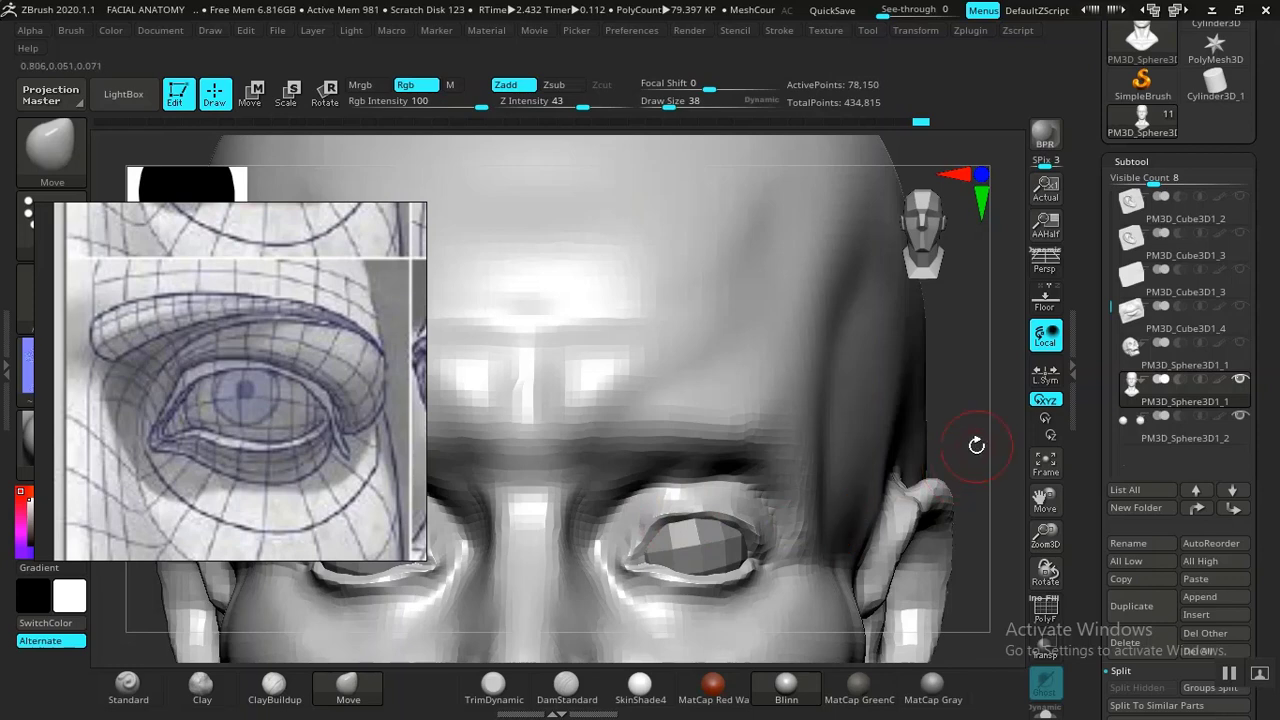
mouse_move(971, 443)
left_mouse_down()
mouse_move(951, 430)
mouse_move(898, 438)
left_mouse_up()
left_click_drag(708, 508, 720, 498)
left_click_drag(154, 597, 205, 592)
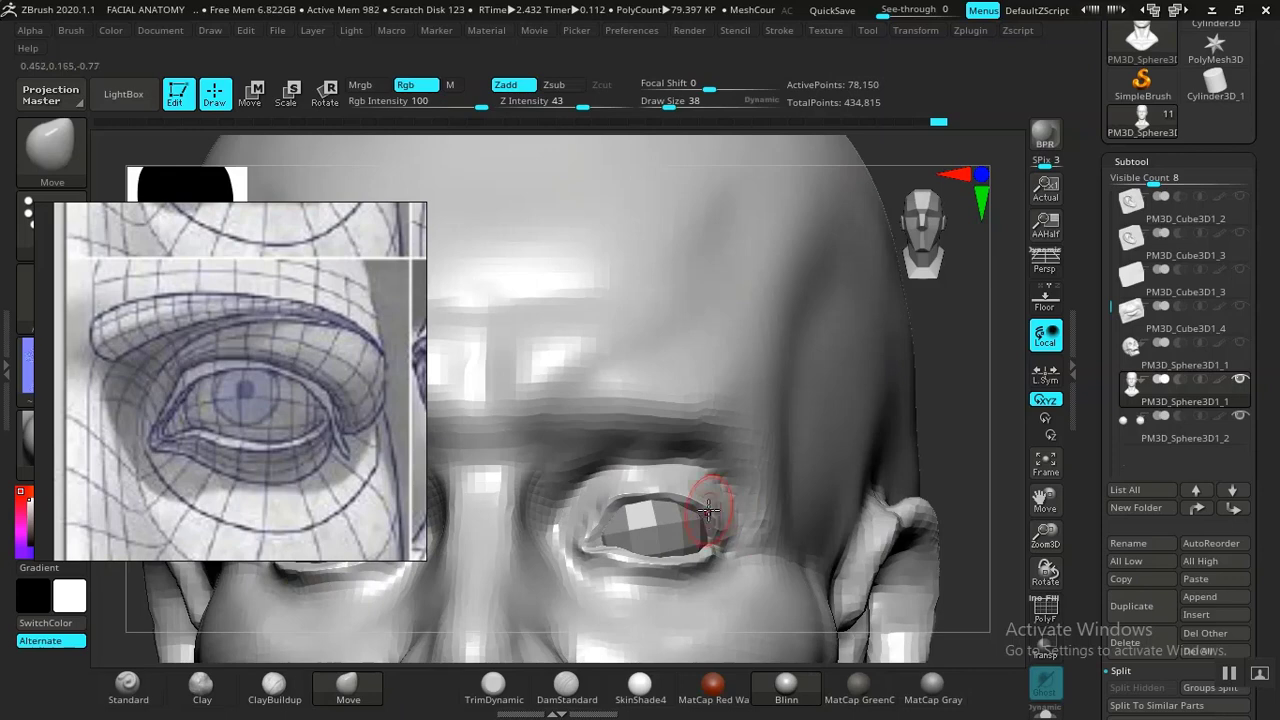
left_click_drag(708, 510, 703, 497)
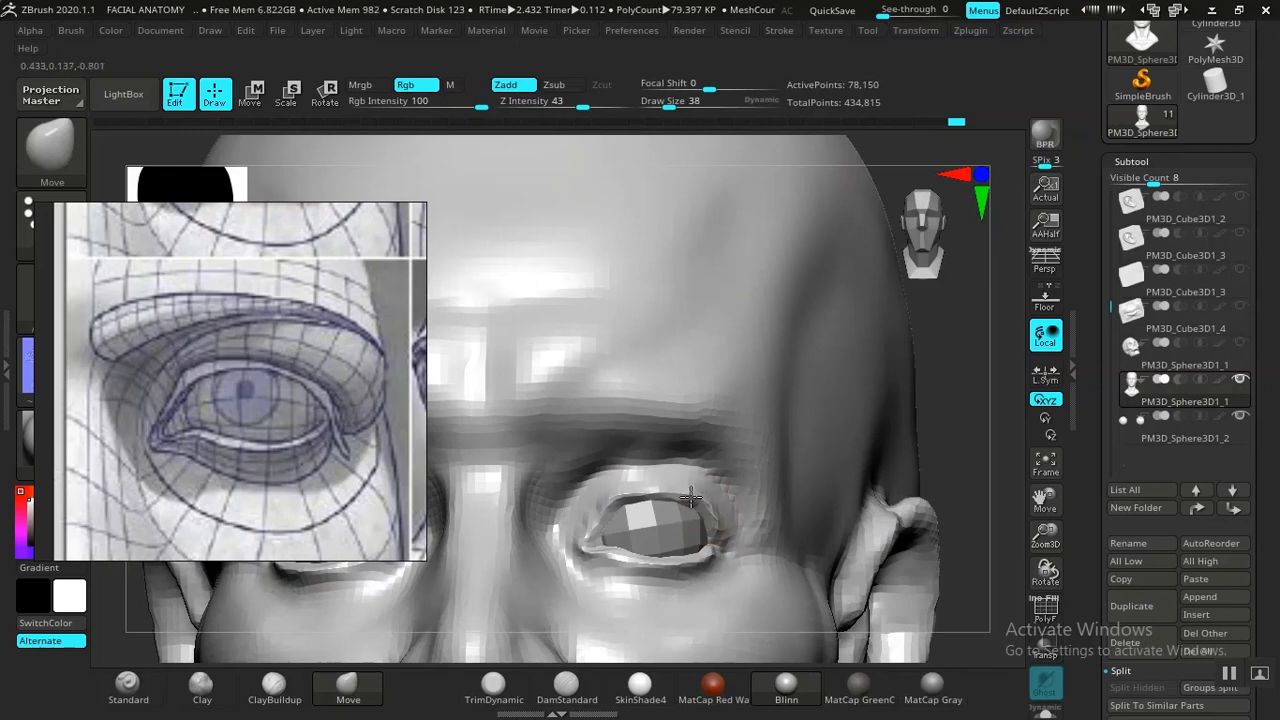
left_click_drag(985, 440, 912, 537)
left_click_drag(975, 571, 660, 575)
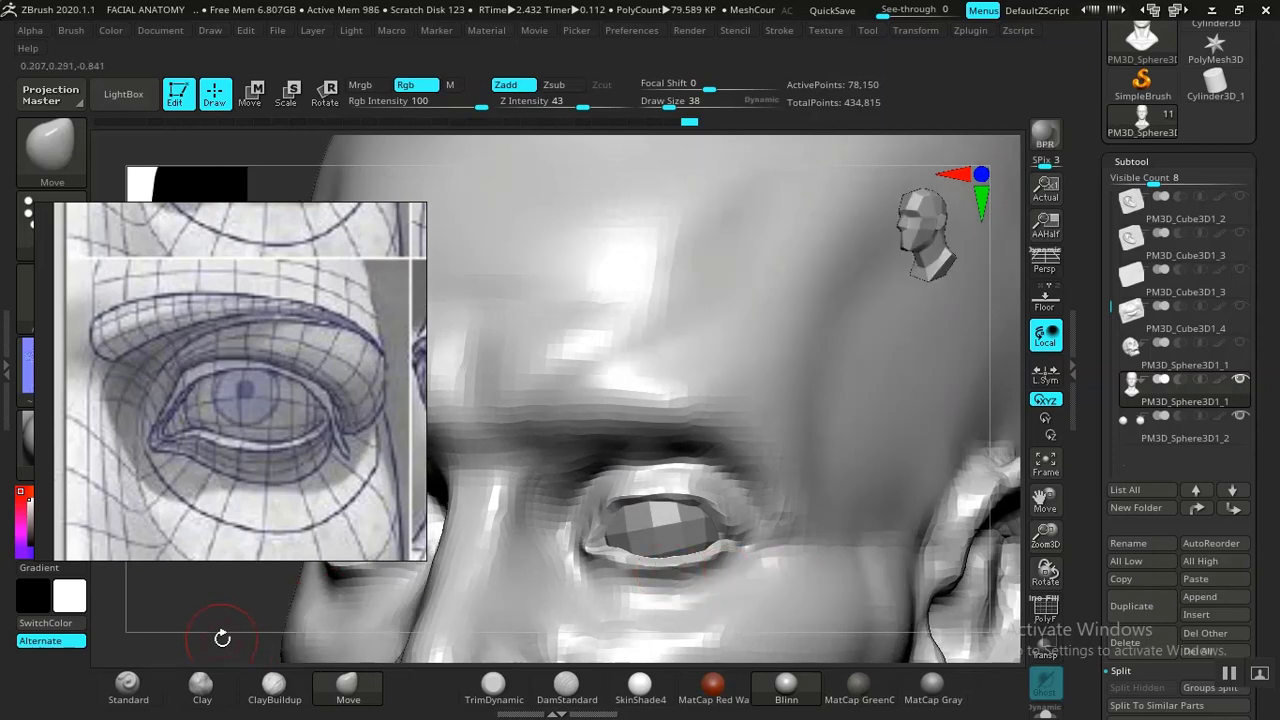
- Pull the inner eye corner and adjacent lid edge into shape from three-quarter views with the Move brush at draw size 62
mouse_move(222, 637)
left_mouse_down()
mouse_move(327, 590)
mouse_move(425, 623)
mouse_move(486, 606)
mouse_move(422, 621)
mouse_move(445, 615)
left_mouse_up()
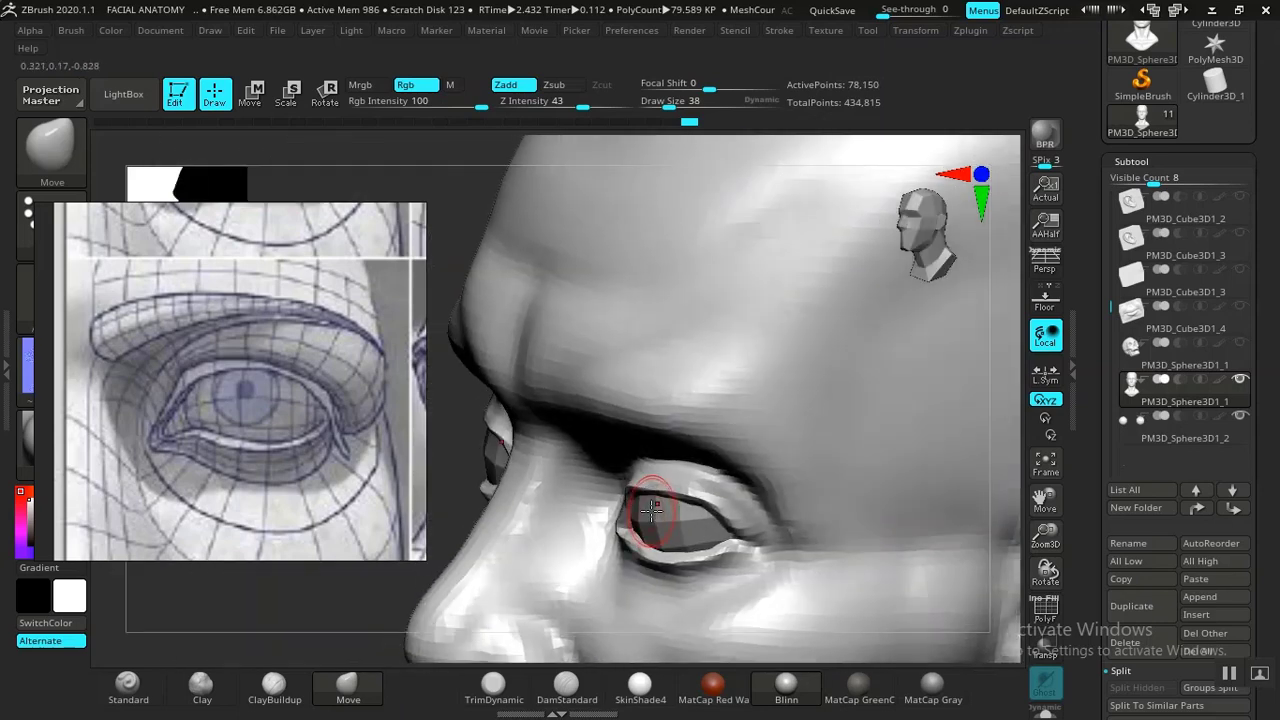
key("]")
left_click_drag(651, 511, 621, 520)
left_click_drag(343, 612, 370, 613)
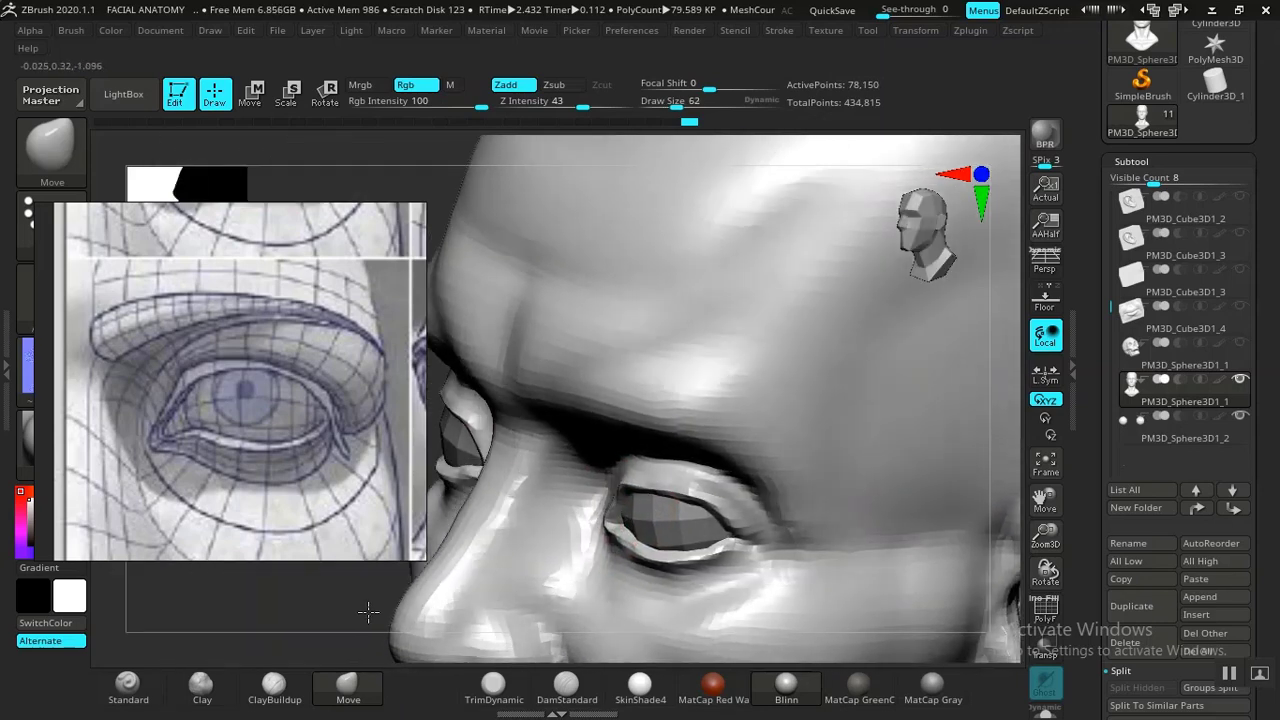
left_click_drag(479, 460, 486, 452)
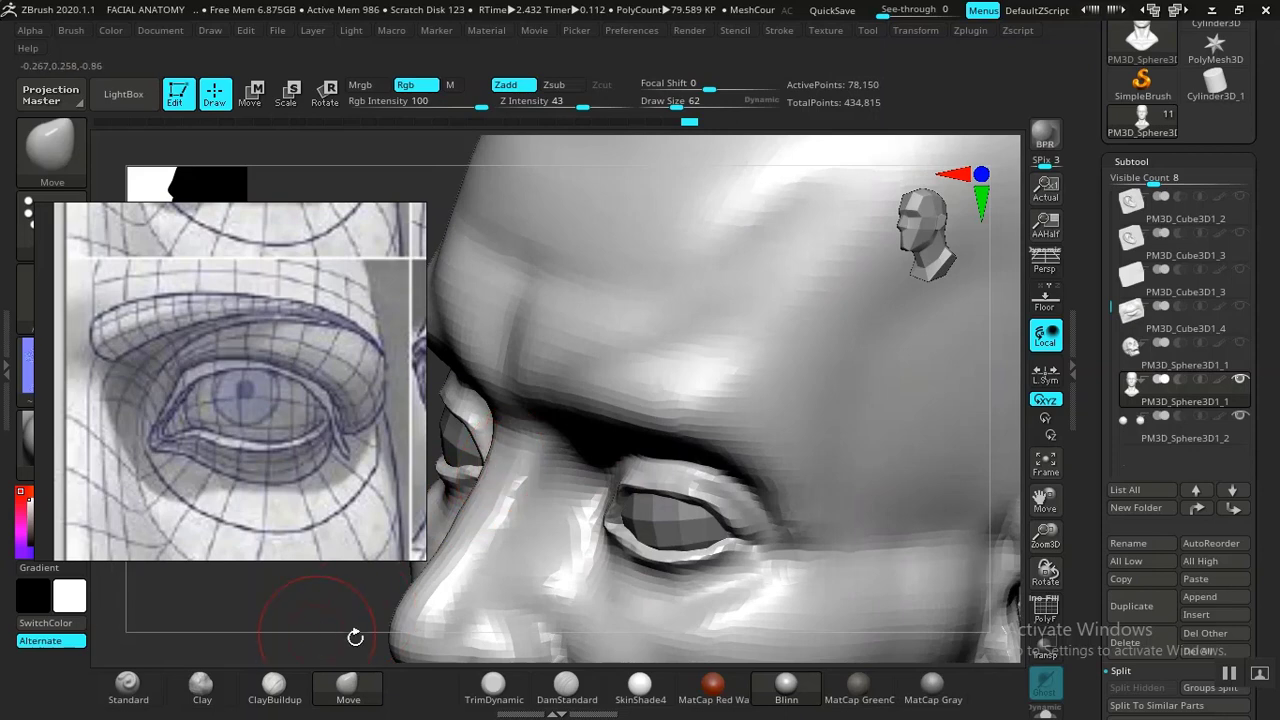
mouse_move(355, 637)
left_mouse_down()
mouse_move(372, 653)
mouse_move(372, 627)
left_mouse_up()
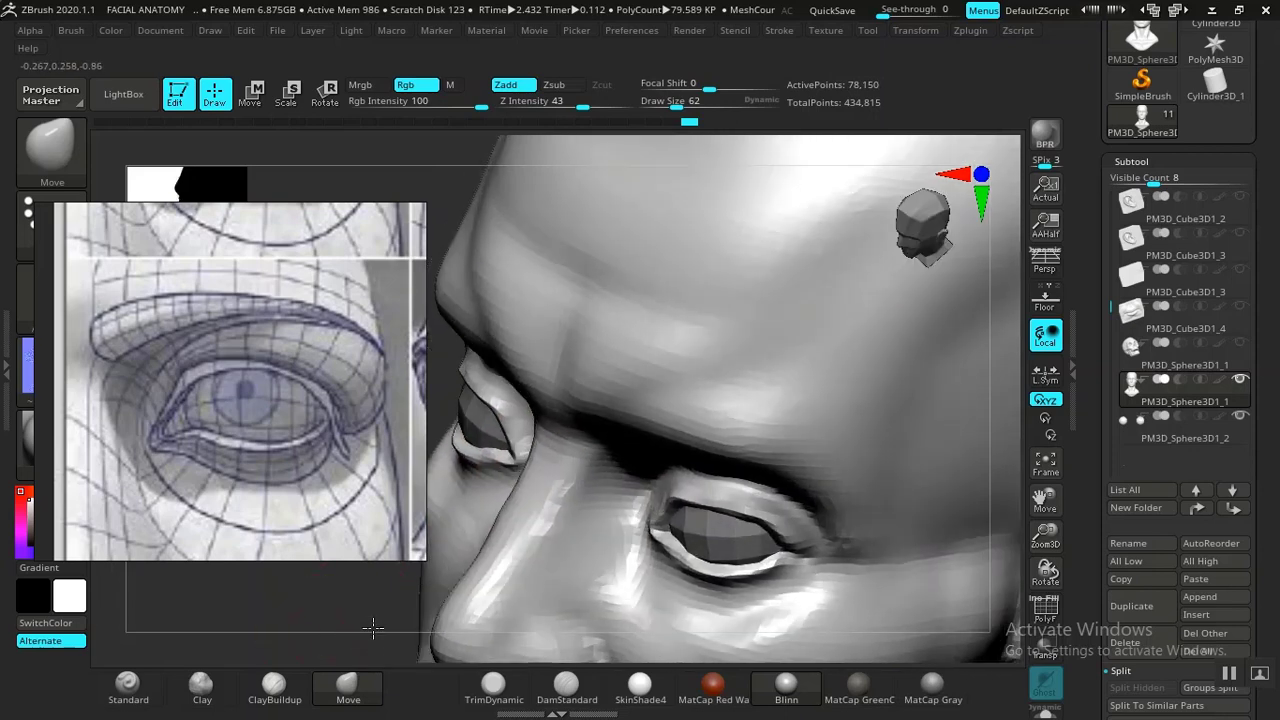
left_click_drag(518, 464, 529, 453)
left_click_drag(324, 634, 284, 580)
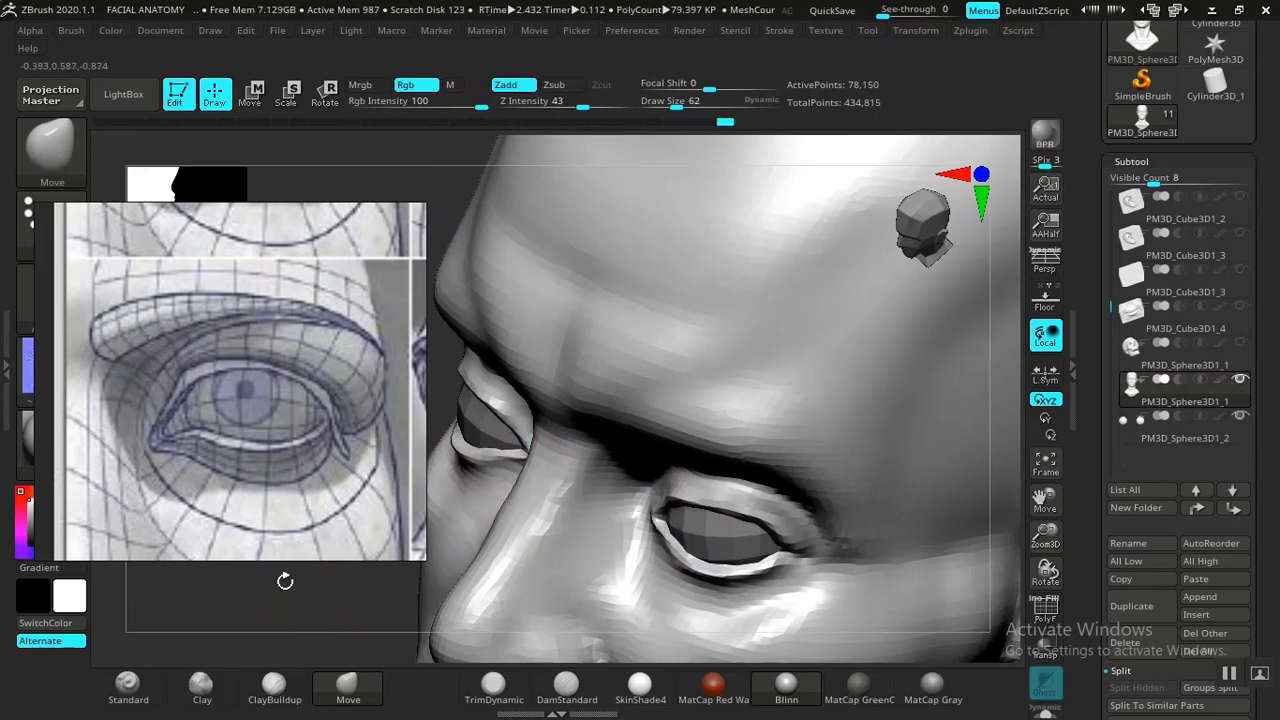
- Adjust the depth of the outer and inner eye corners from above with the Move brush
key("f")
left_click_drag(930, 536, 733, 592)
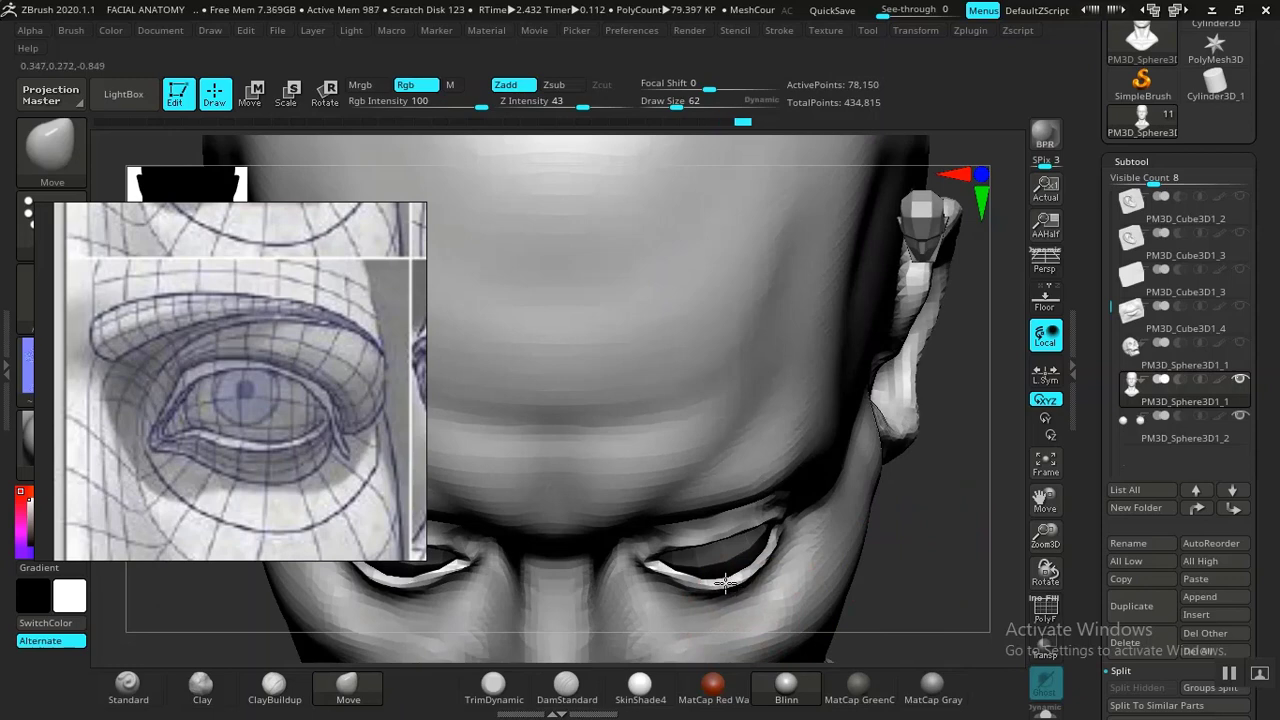
left_click_drag(772, 545, 789, 525)
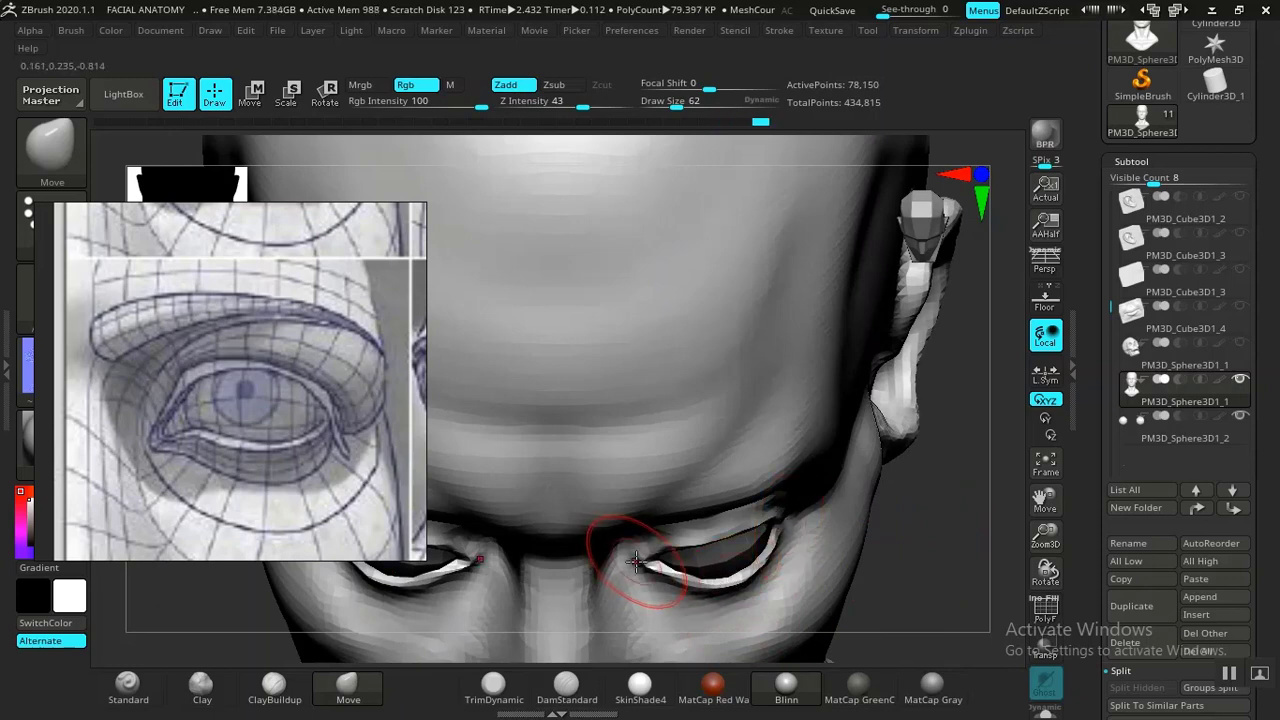
left_click_drag(641, 557, 641, 551)
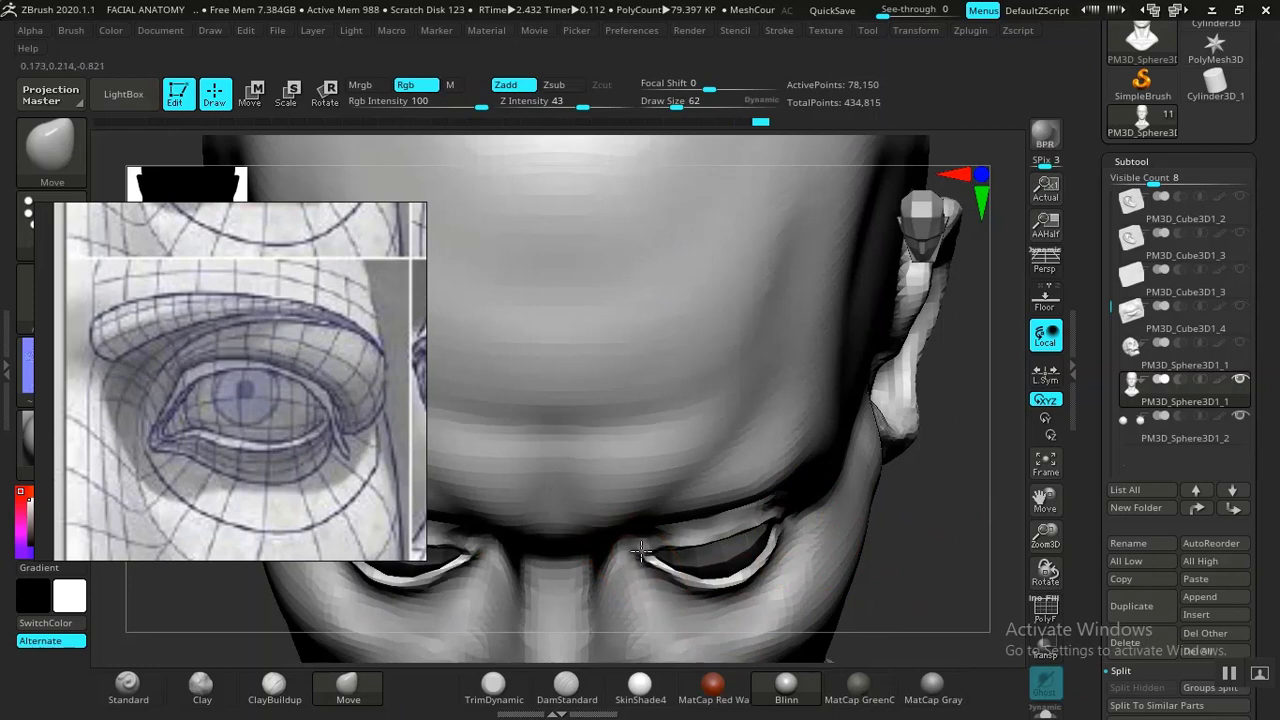
left_click(863, 373)
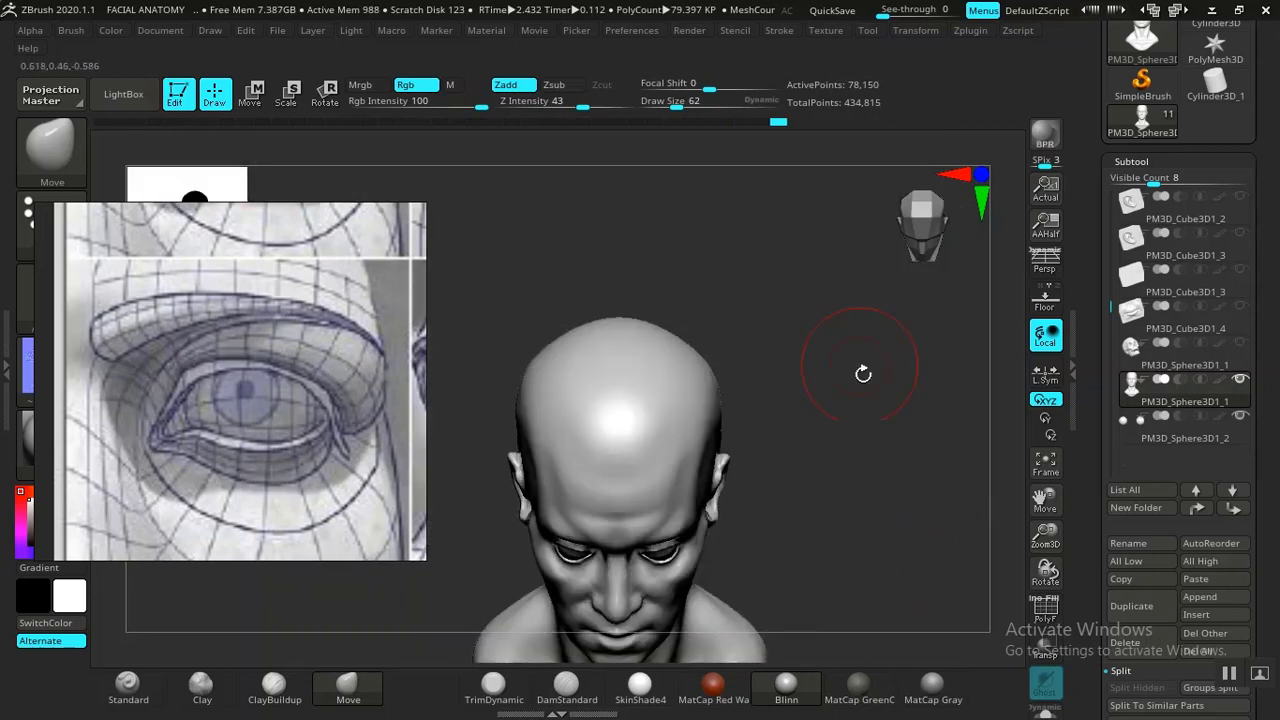
left_click_drag(863, 373, 629, 447)
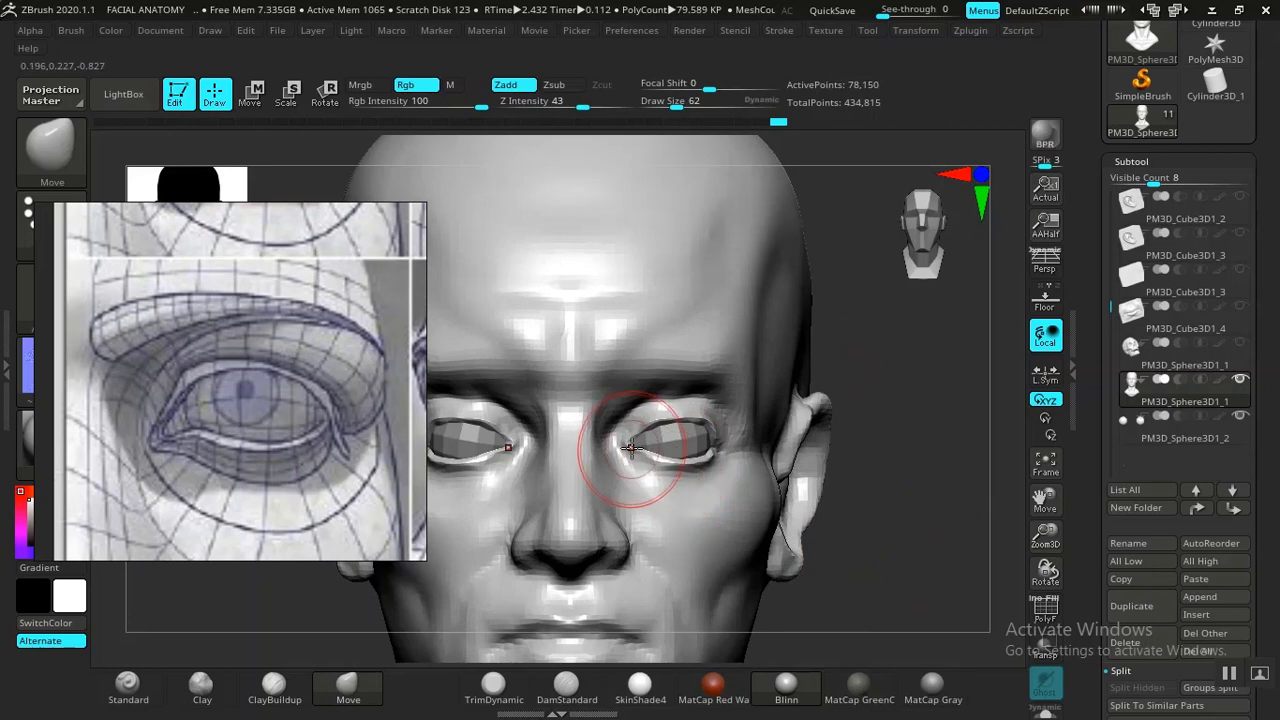
- Refine the inner eye corner and lower eyelid from the front with the Move brush at draw size 50, smoothing below the outer corner
left_click_drag(923, 531, 643, 467, "alt")
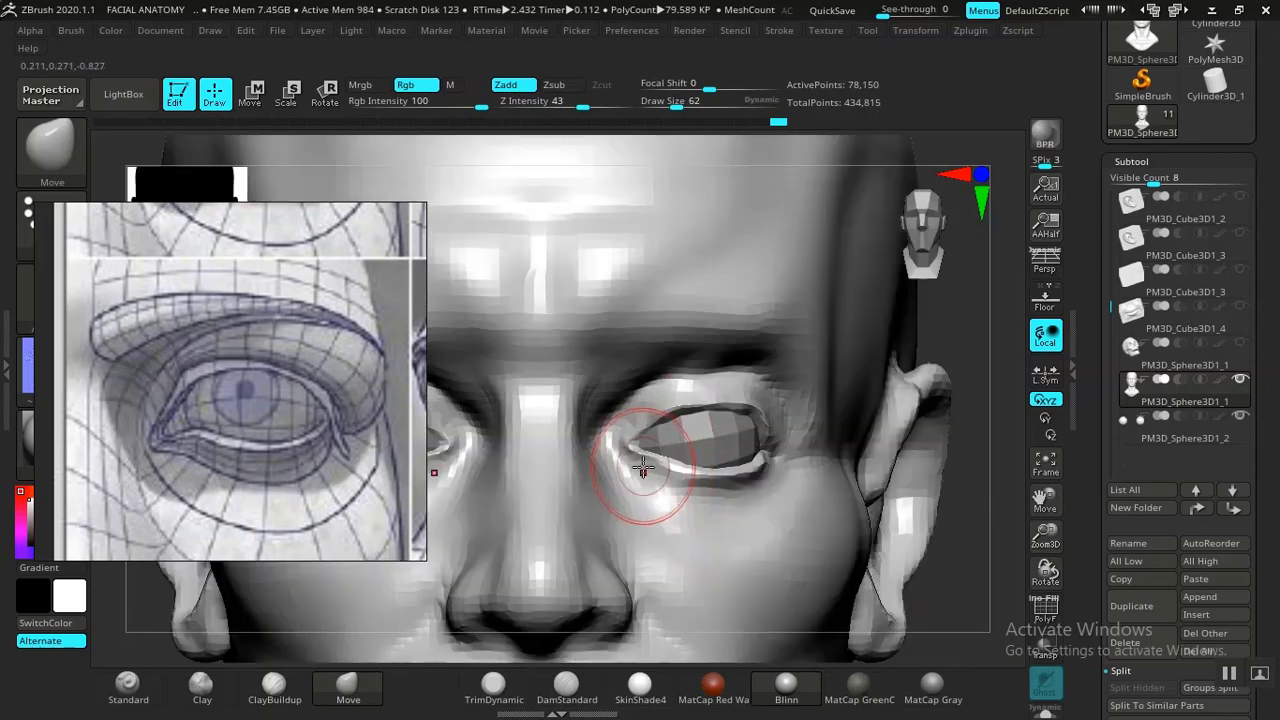
key("[")
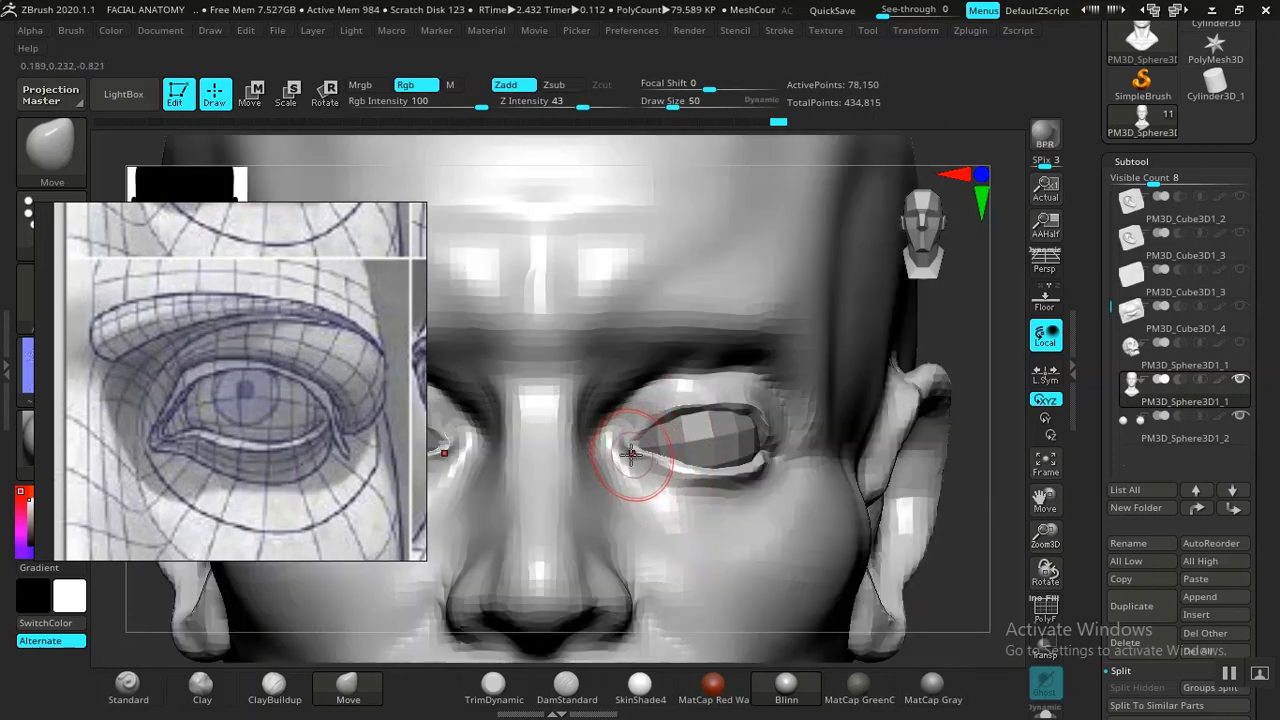
mouse_move(631, 456)
left_mouse_down()
mouse_move(647, 430)
mouse_move(686, 457)
left_mouse_up()
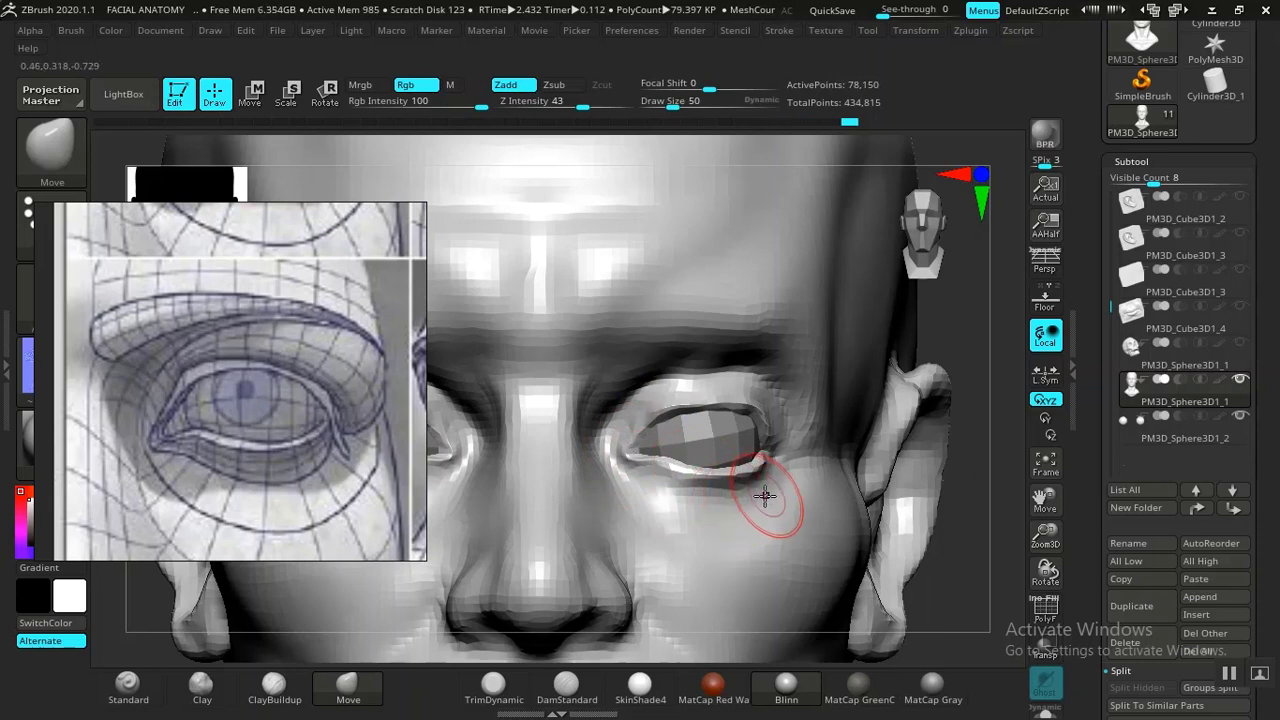
key("shift")
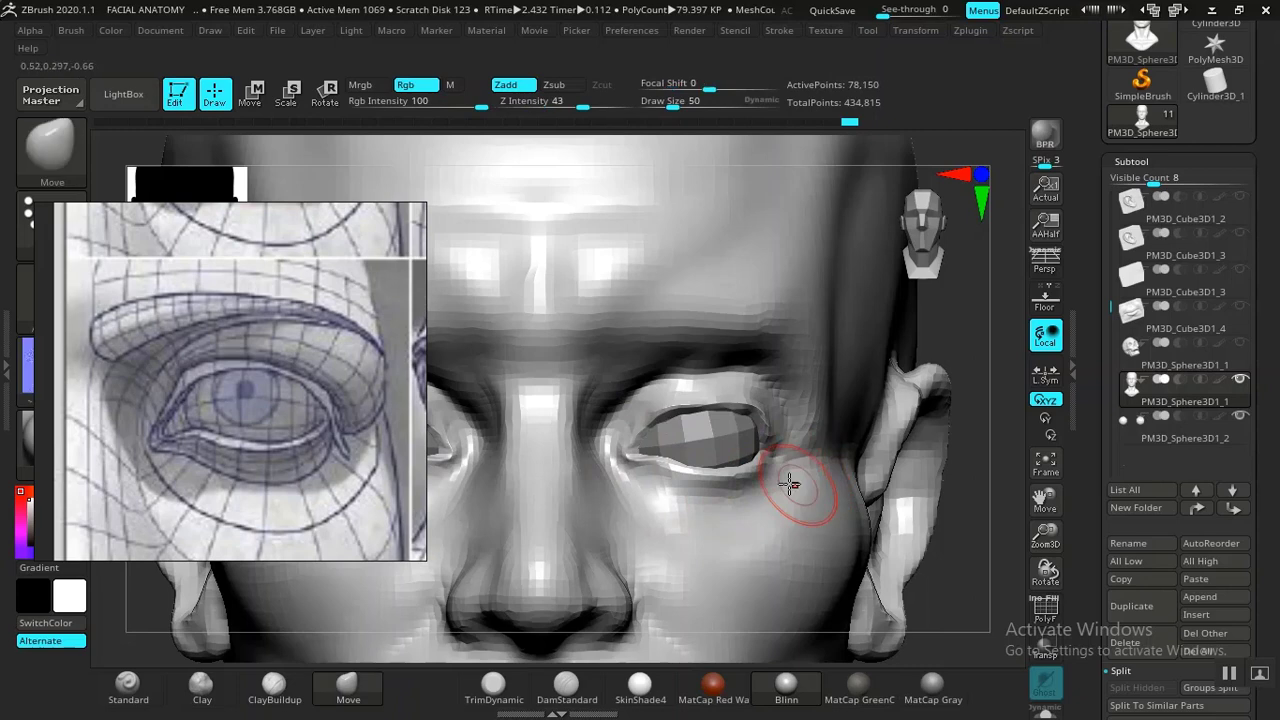
mouse_move(970, 614)
left_mouse_down("alt")
mouse_move(960, 630)
mouse_move(777, 591)
left_mouse_up("alt")
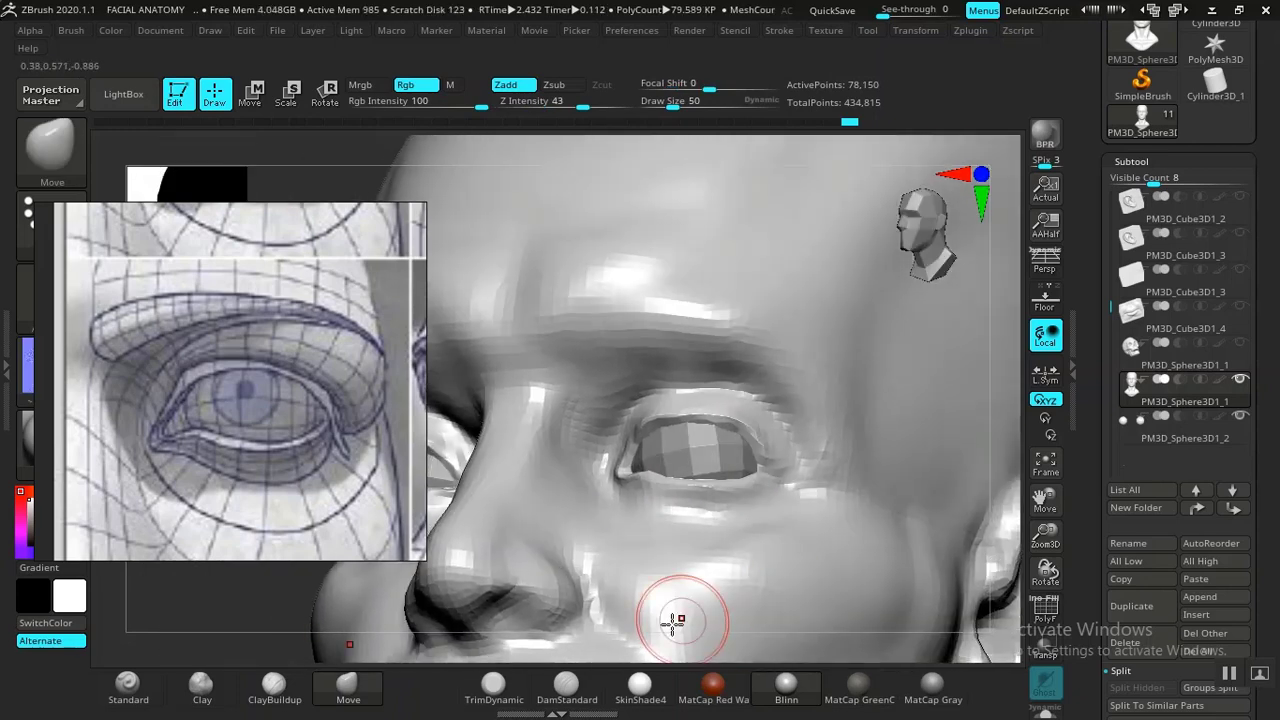
- Define the upper eyelid with the DamStandard brush at draw size 50
left_click(566, 688)
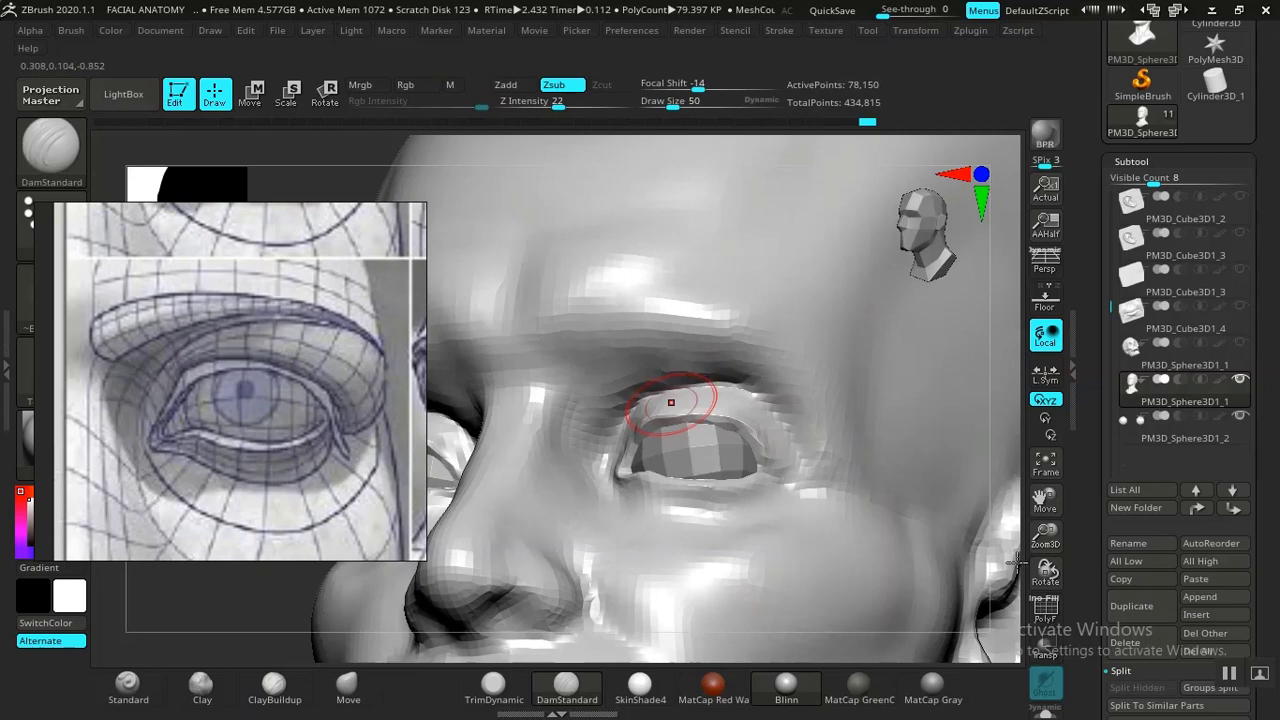
left_click(1119, 596)
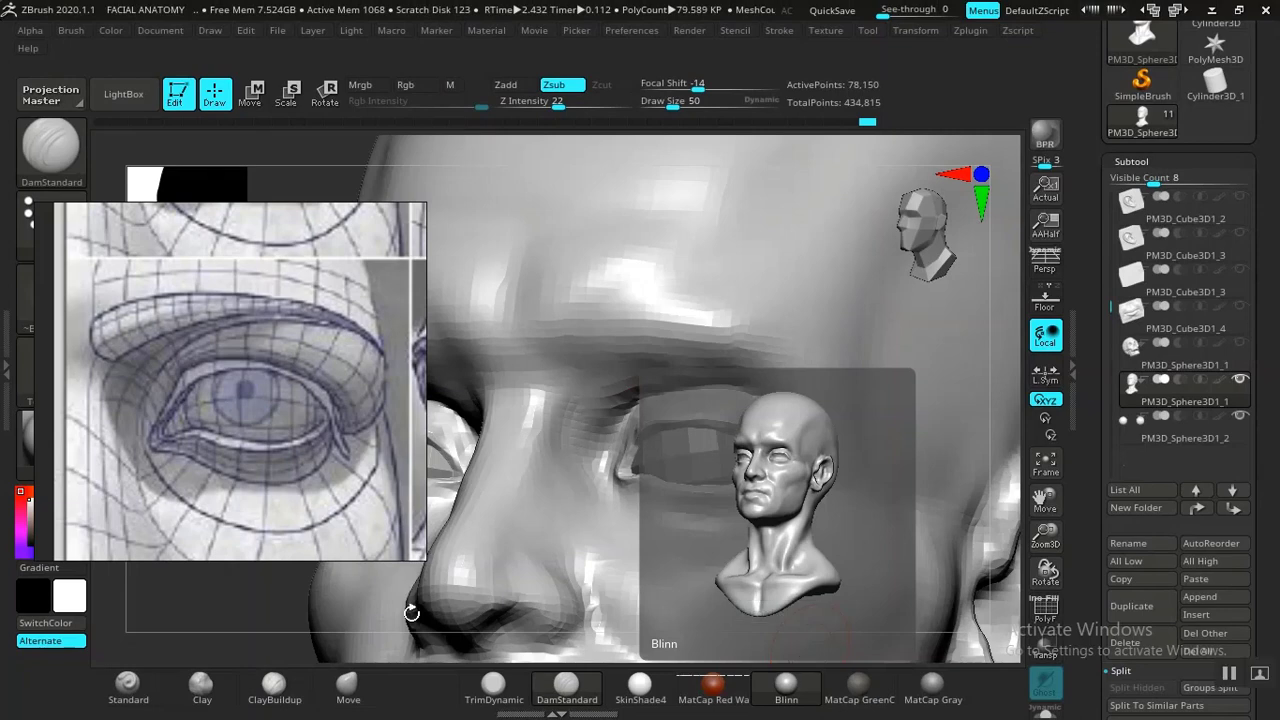
left_click_drag(222, 628, 224, 623)
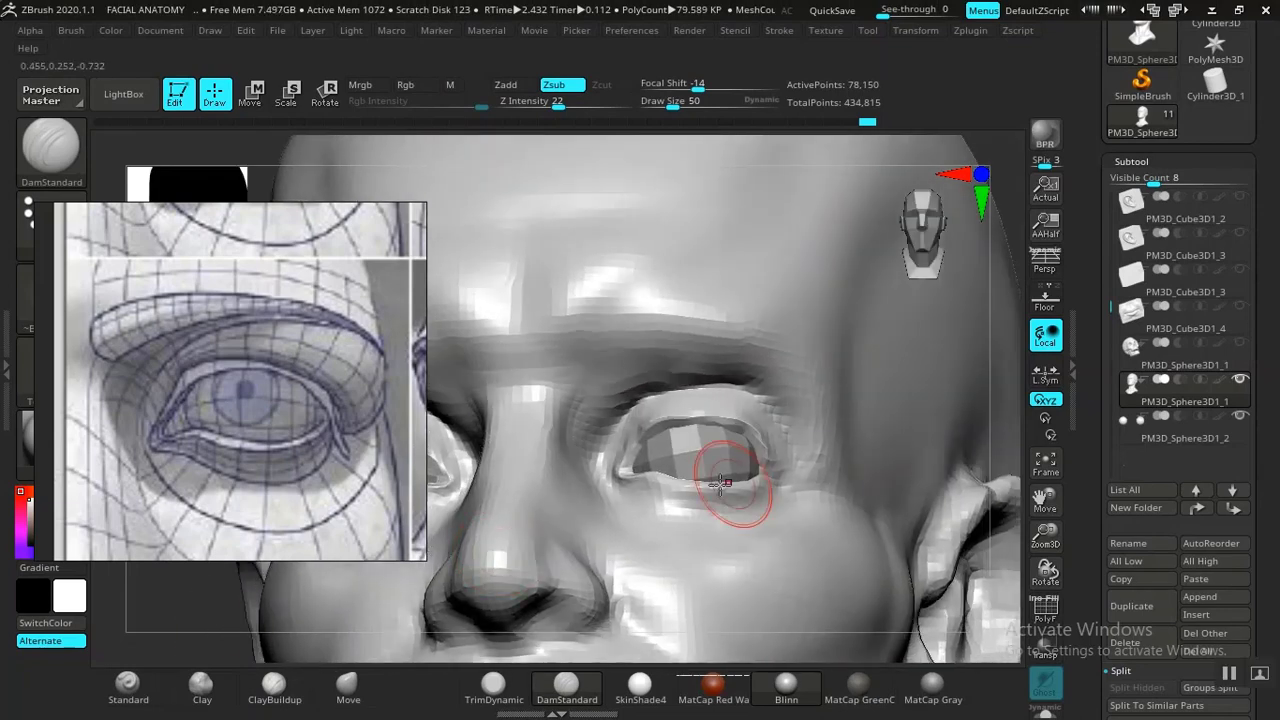
left_click_drag(180, 600, 243, 625, "alt")
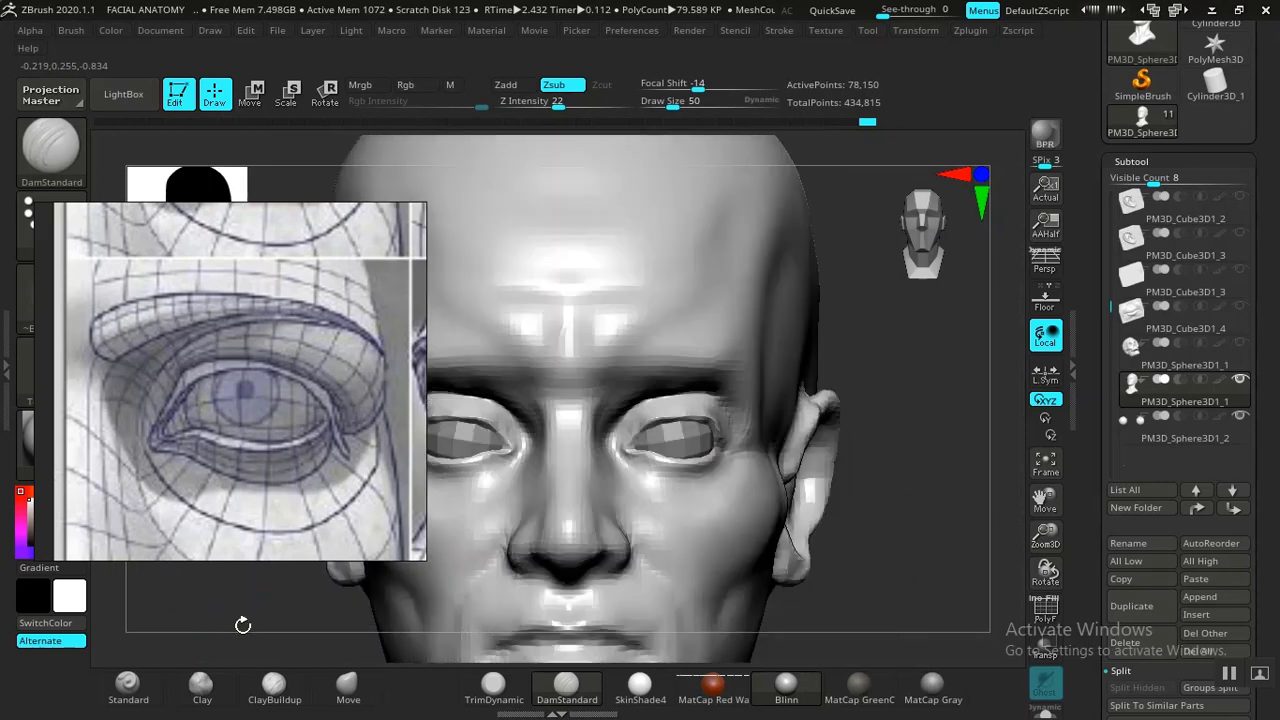
left_click_drag(906, 568, 372, 680)
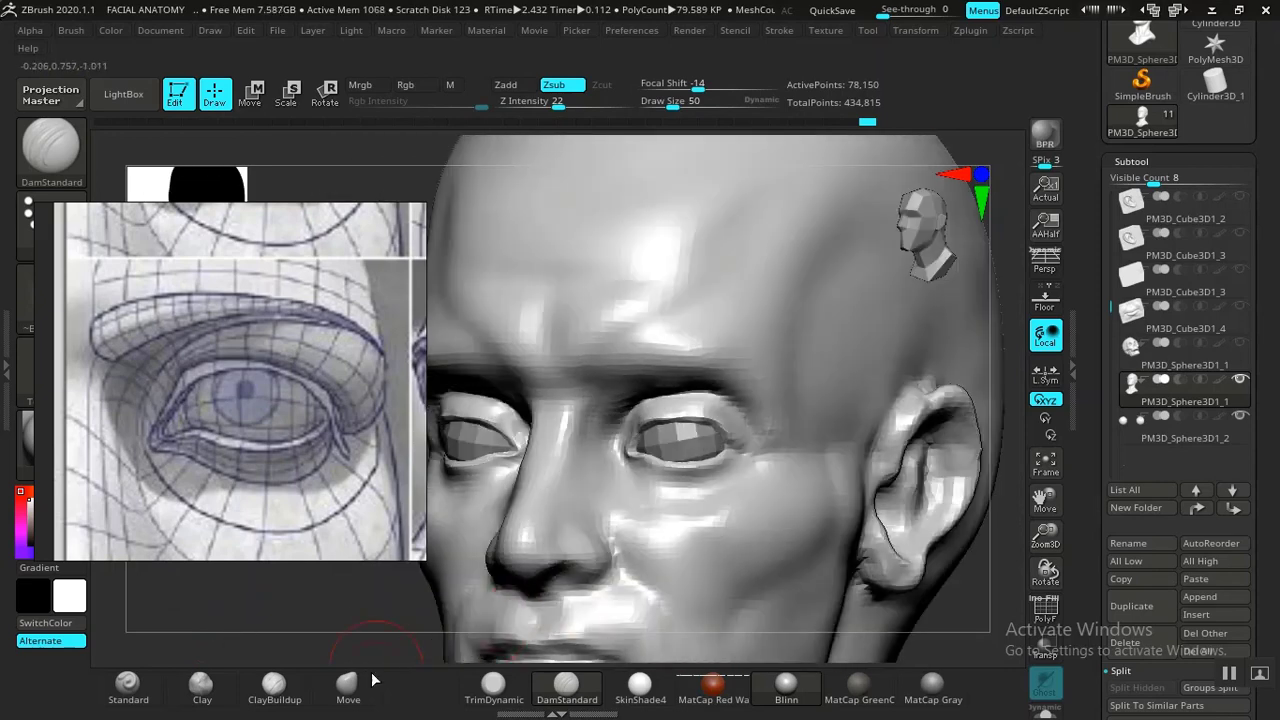
- Adjust the outer part of the upper eyelid from a three-quarter view with the Move brush
left_click(370, 682)
mouse_move(707, 418)
left_mouse_down()
mouse_move(689, 422)
mouse_move(712, 425)
left_mouse_up()
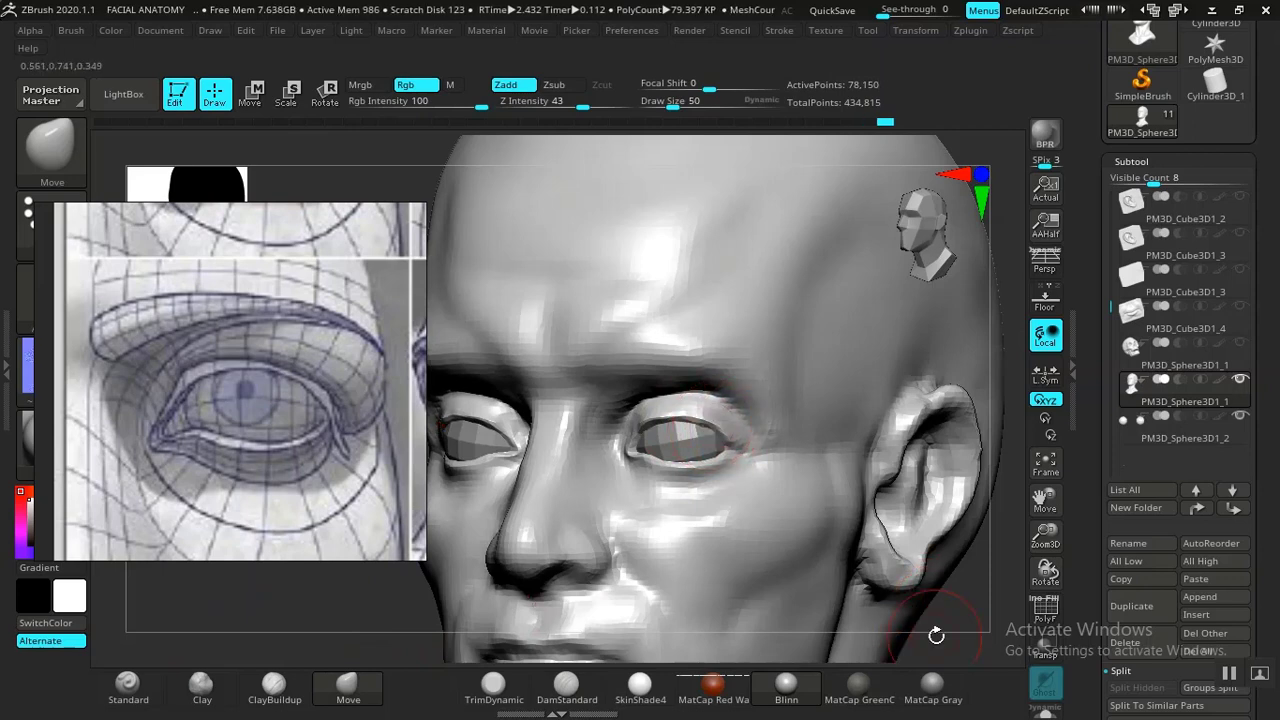
key("f")
mouse_move(904, 568)
left_mouse_down("shift")
mouse_move(789, 596)
mouse_move(869, 591)
mouse_move(456, 658)
mouse_move(524, 652)
mouse_move(637, 583)
mouse_move(397, 529)
mouse_move(632, 697)
left_mouse_up("shift")
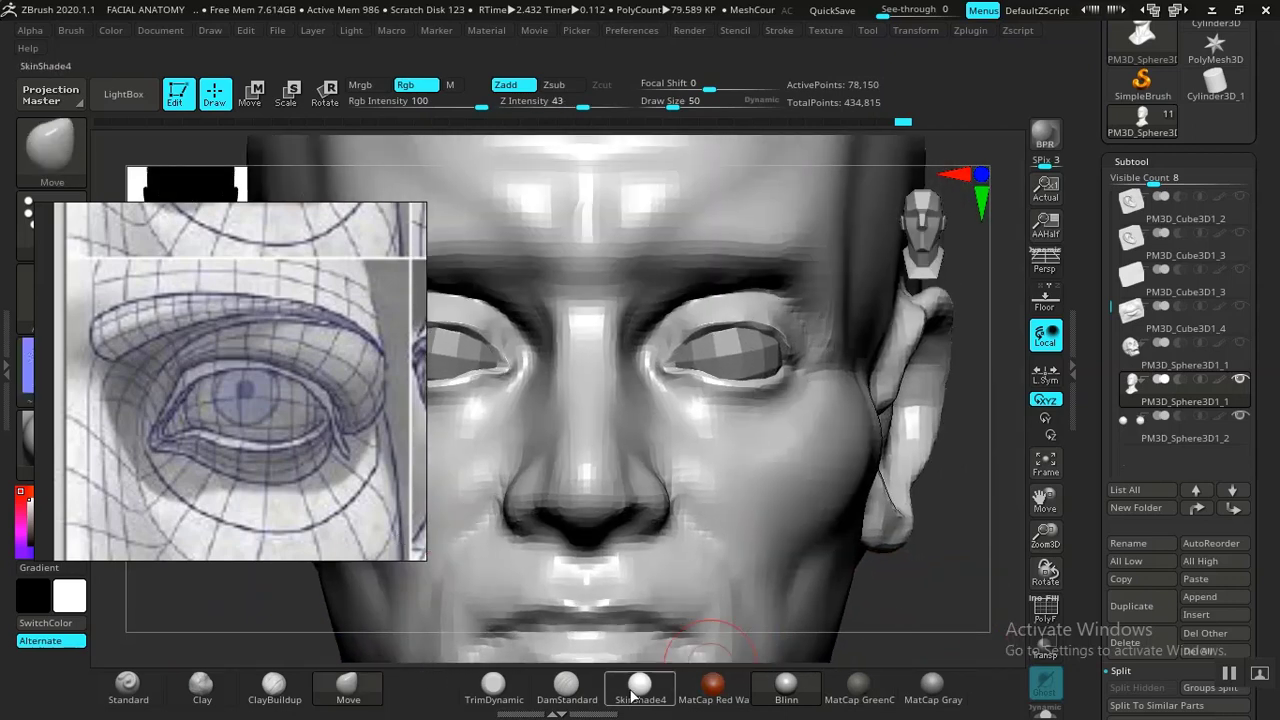
- Build up the fold below the outer eye corner with the Standard brush at draw size 50 and Z intensity 11
left_click(566, 685)
mouse_move(960, 560)
left_mouse_down()
mouse_move(838, 381)
mouse_move(786, 423)
mouse_move(703, 427)
left_mouse_up()
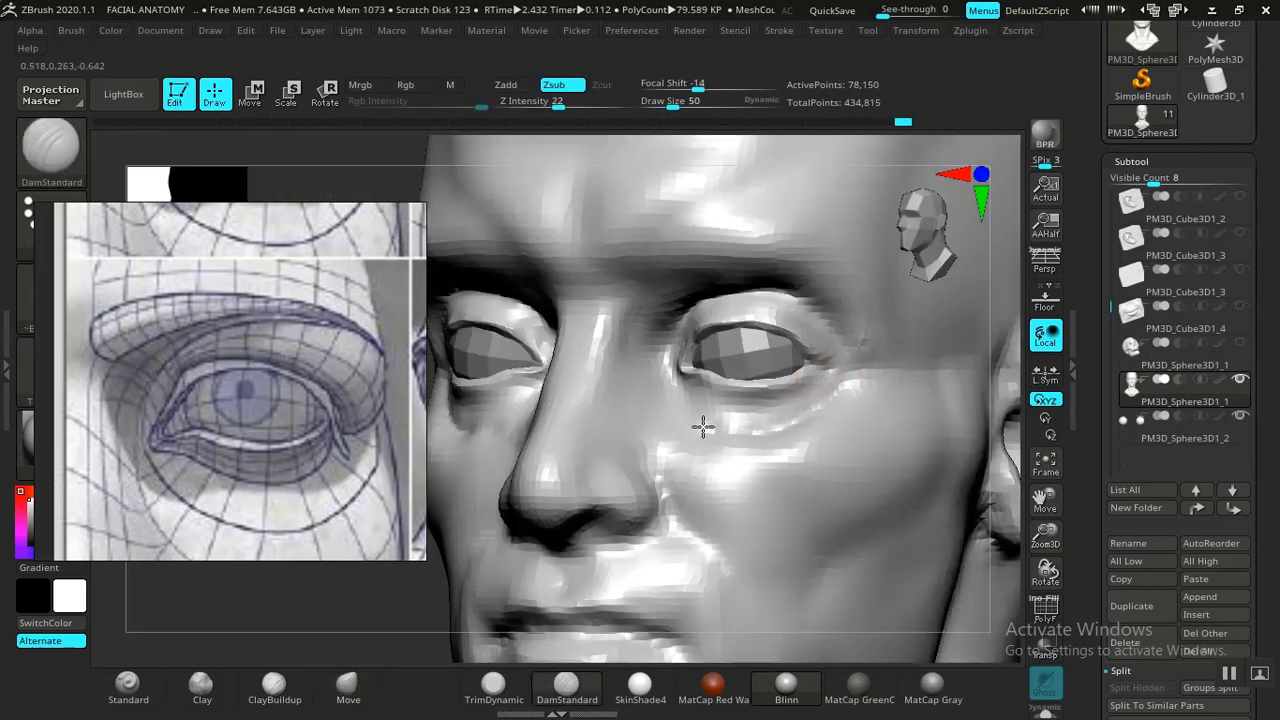
left_click_drag(250, 612, 244, 518, "alt")
left_click_drag(330, 610, 460, 610)
left_click_drag(870, 572, 734, 650, "alt")
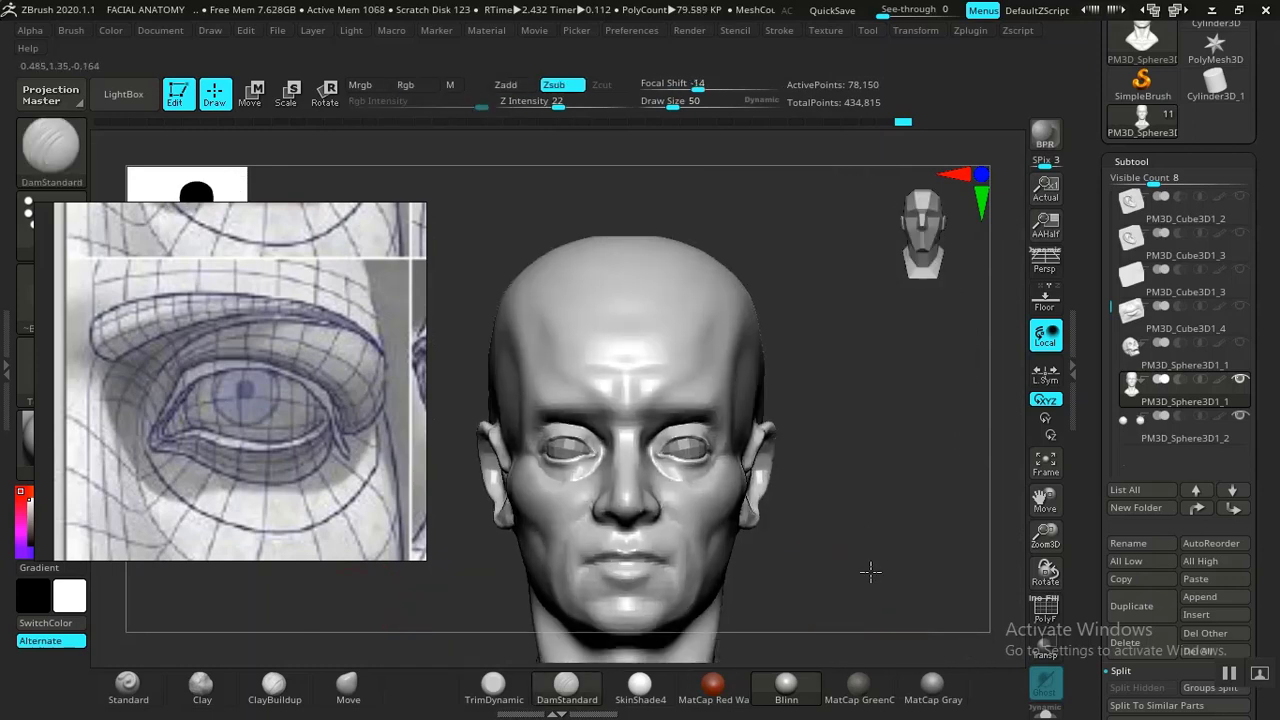
mouse_move(870, 572)
left_mouse_down("alt")
mouse_move(851, 503)
mouse_move(1000, 640)
mouse_move(948, 637)
mouse_move(986, 603)
mouse_move(970, 596)
left_mouse_up("alt")
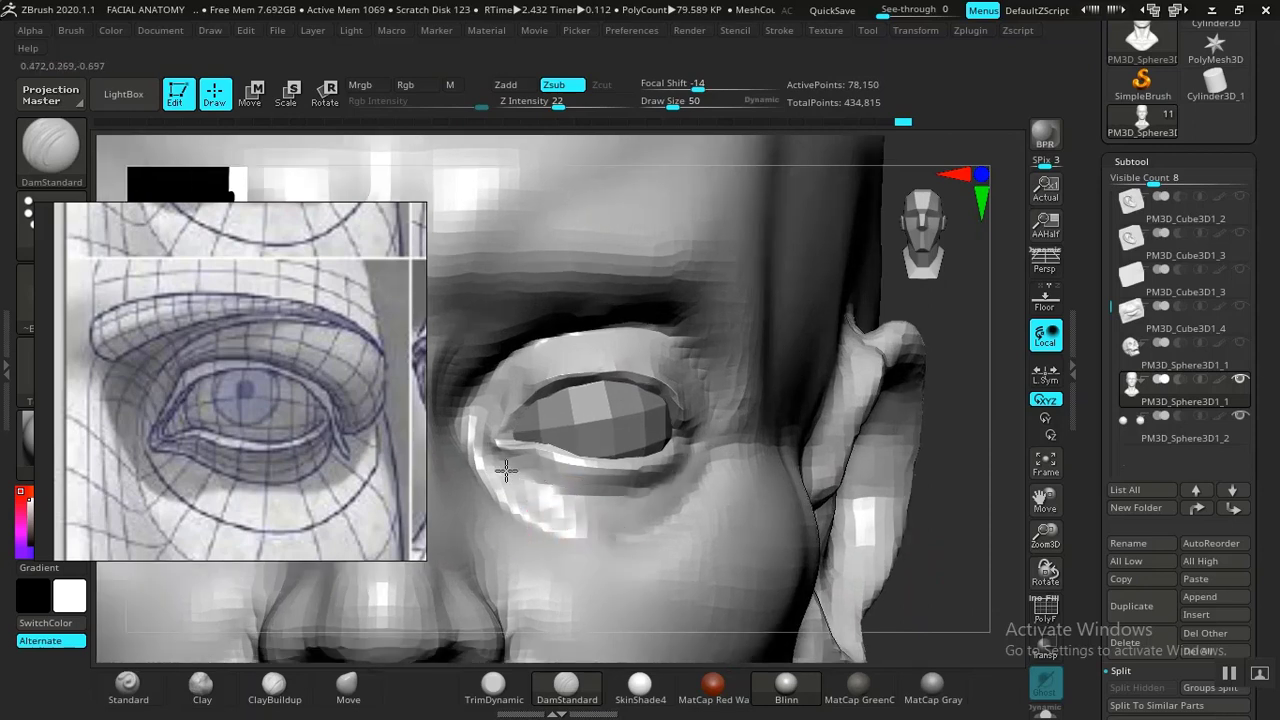
right_click_drag(680, 500, 700, 462)
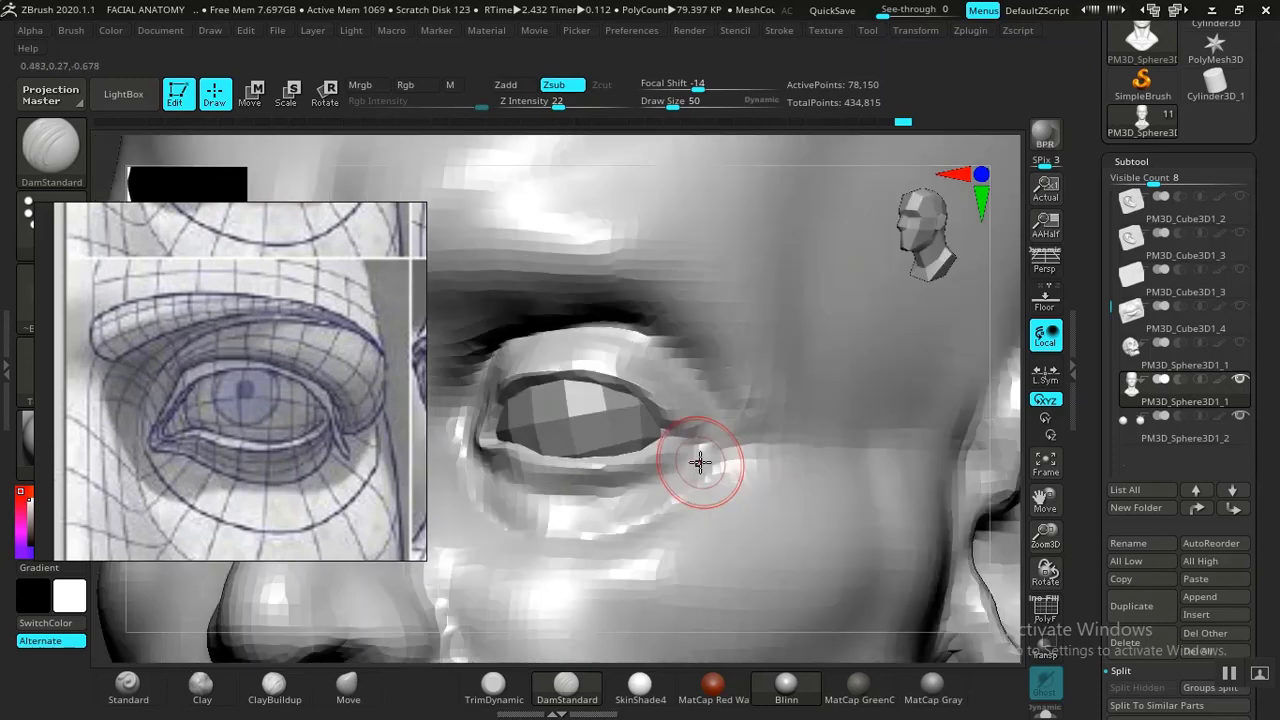
left_click(125, 688)
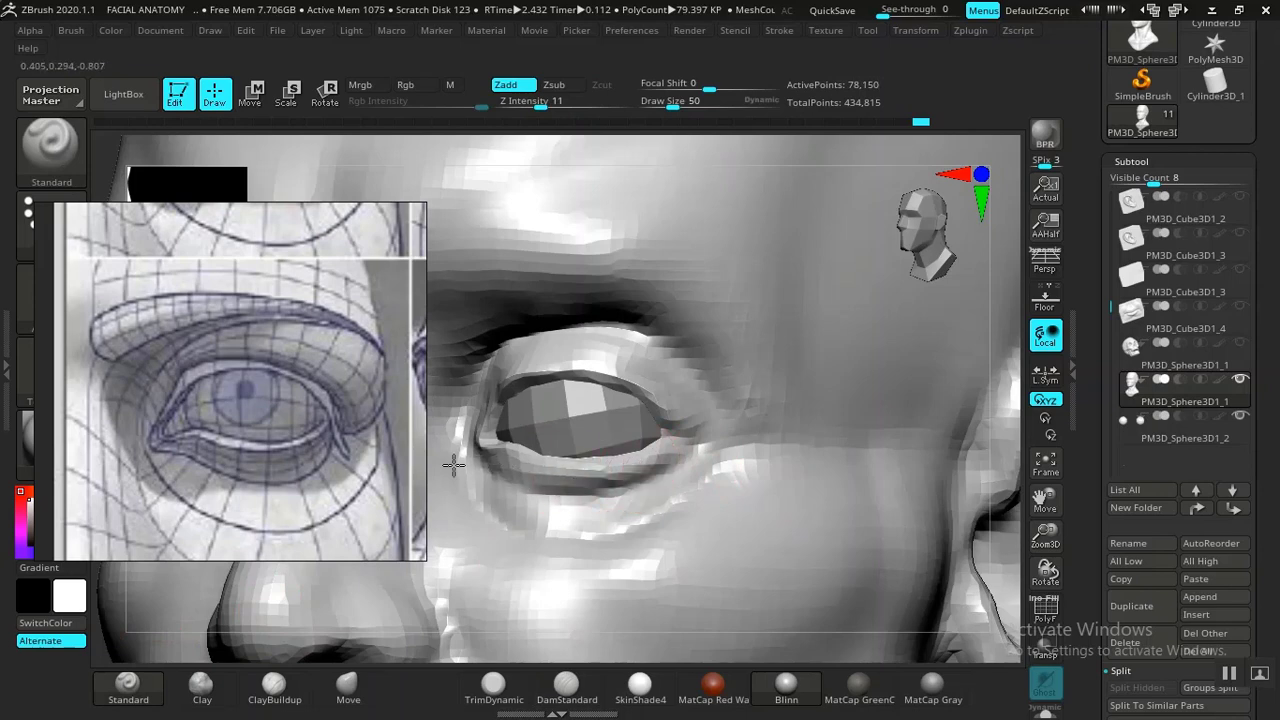
- Reshape the lower eyelid and the fold beneath its outer corner with the Move brush at draw size 58
left_click_drag(92, 641, 94, 575, "alt")
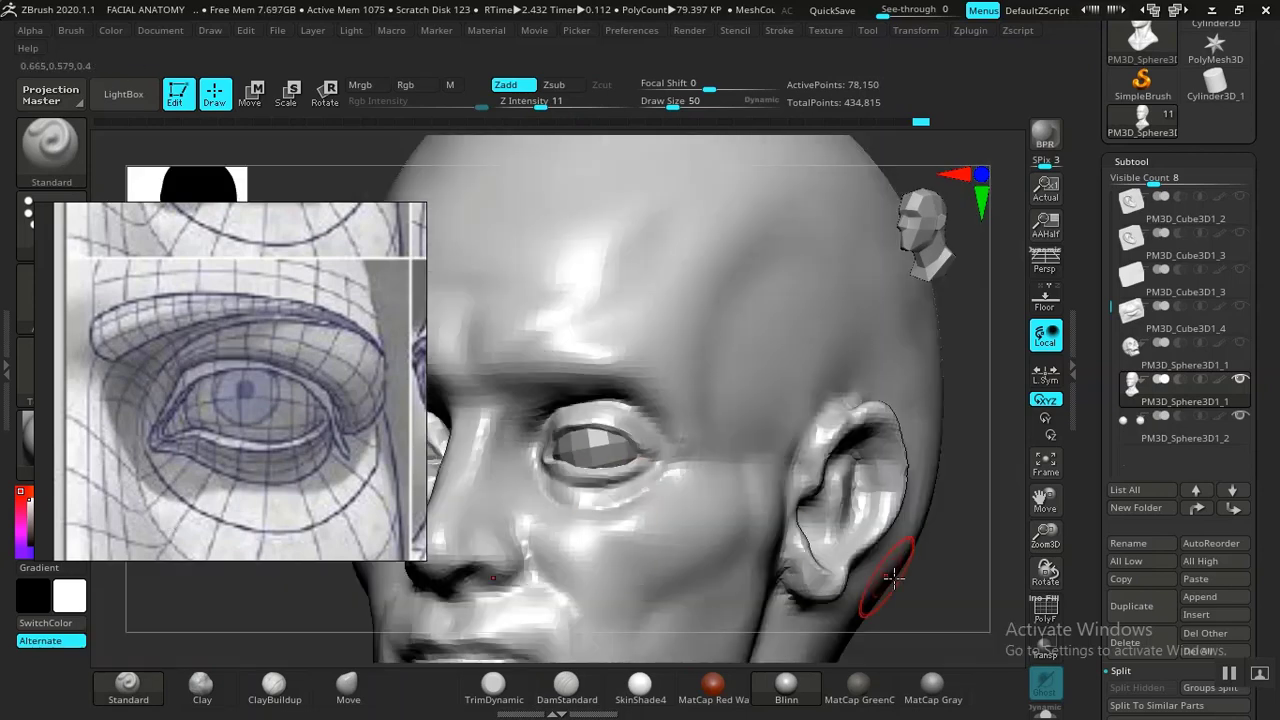
left_click_drag(908, 588, 968, 605)
key("f")
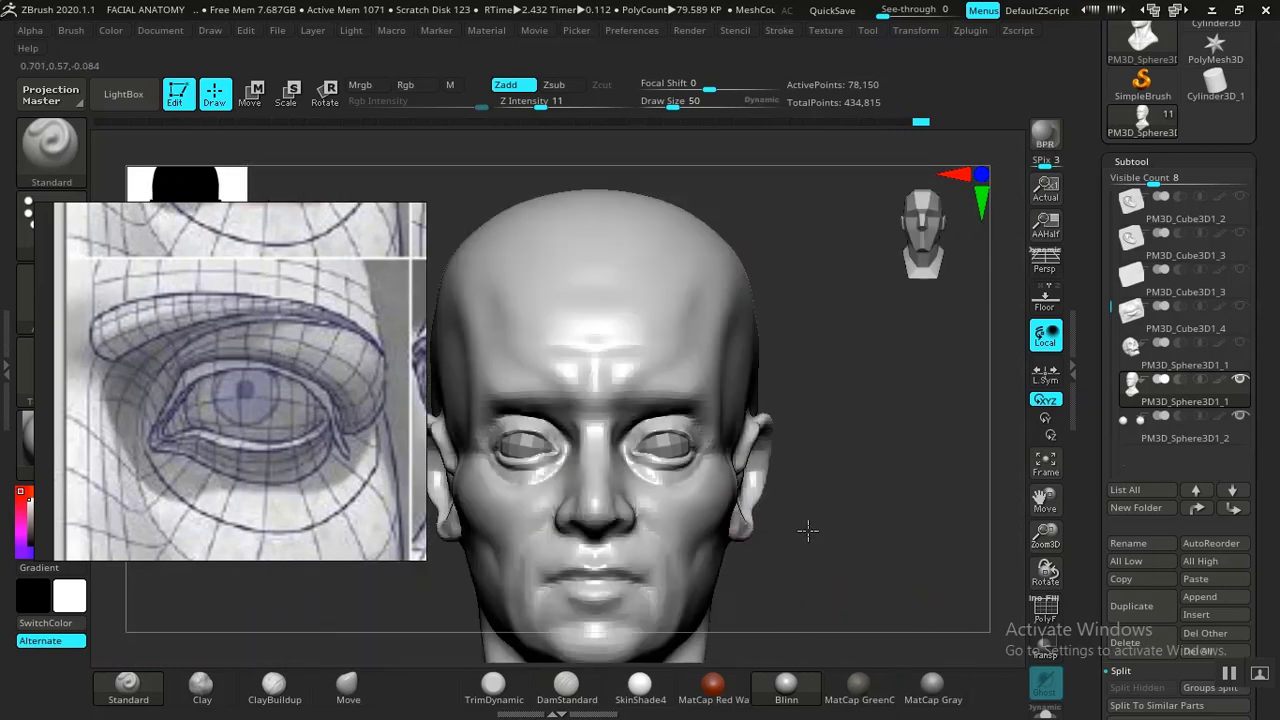
mouse_move(824, 546)
left_mouse_down("alt")
mouse_move(852, 546)
mouse_move(929, 616)
mouse_move(744, 466)
left_mouse_up("alt")
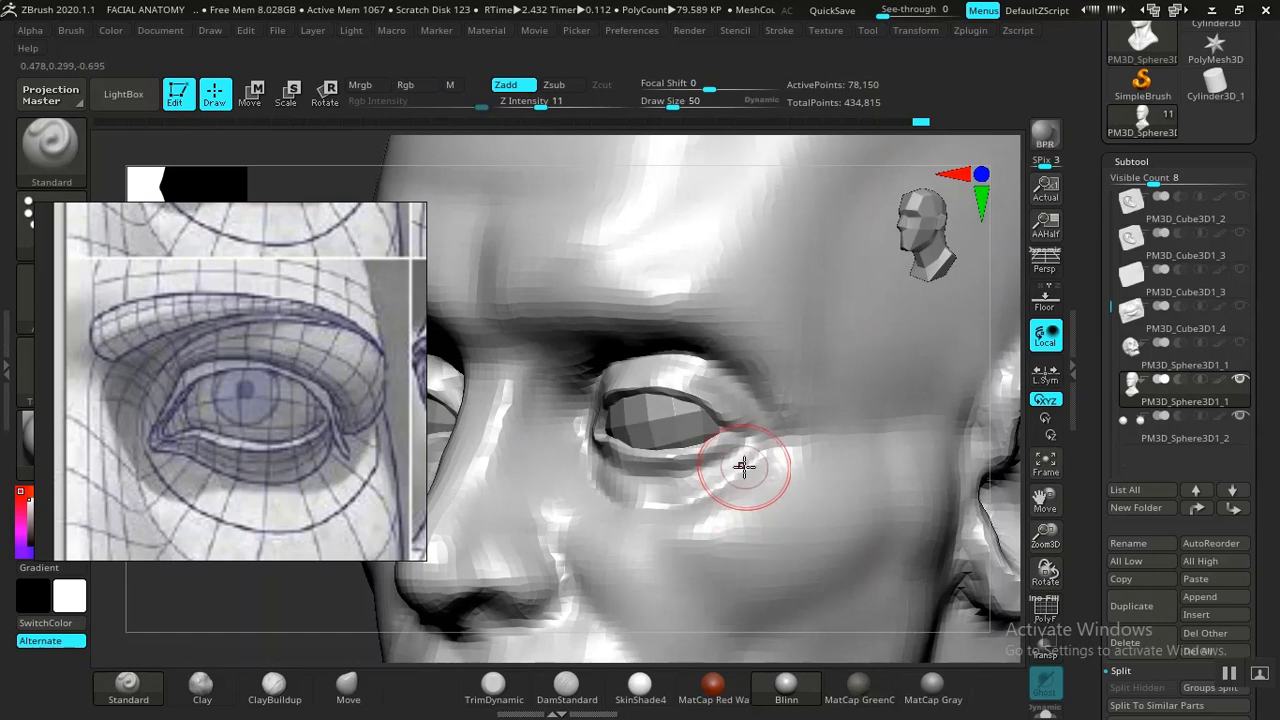
left_click(348, 686)
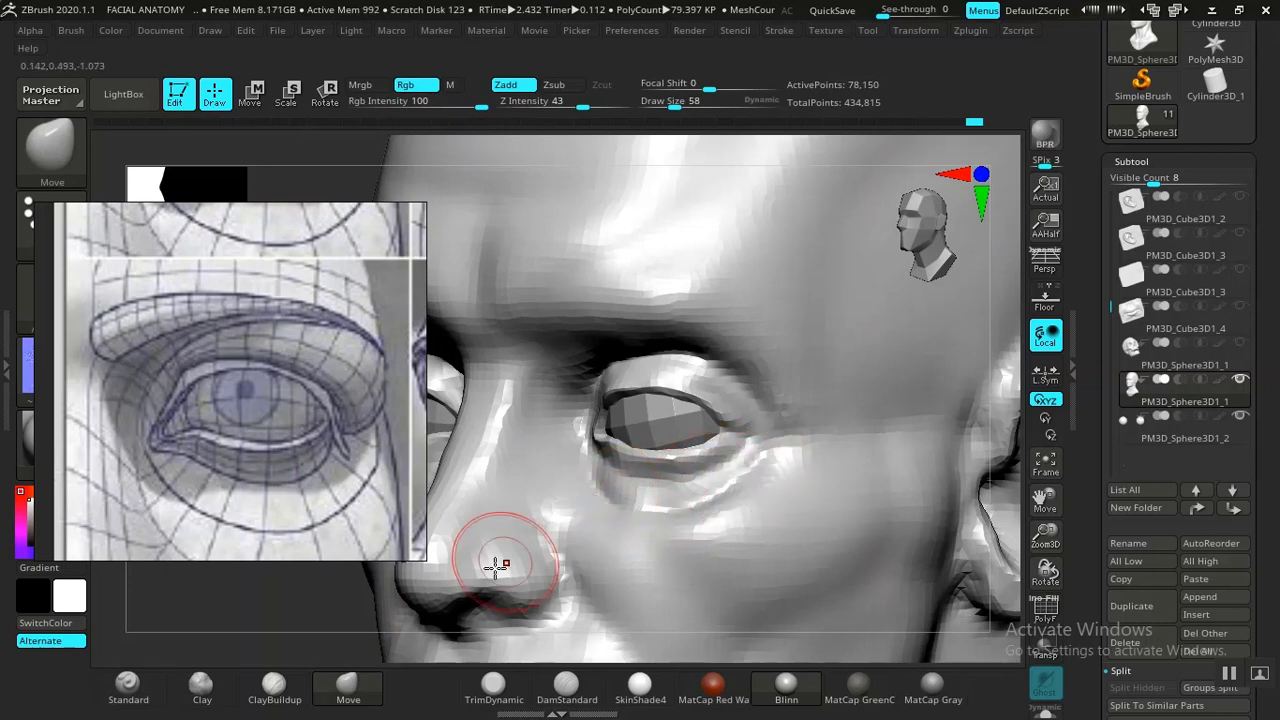
- Fill out the area below the lower eyelid with the Clay brush at draw size 58, smoothing the surface between strokes
left_click(202, 687)
mouse_move(737, 456)
left_mouse_down()
mouse_move(623, 465)
mouse_move(701, 456)
mouse_move(655, 465)
left_mouse_up()
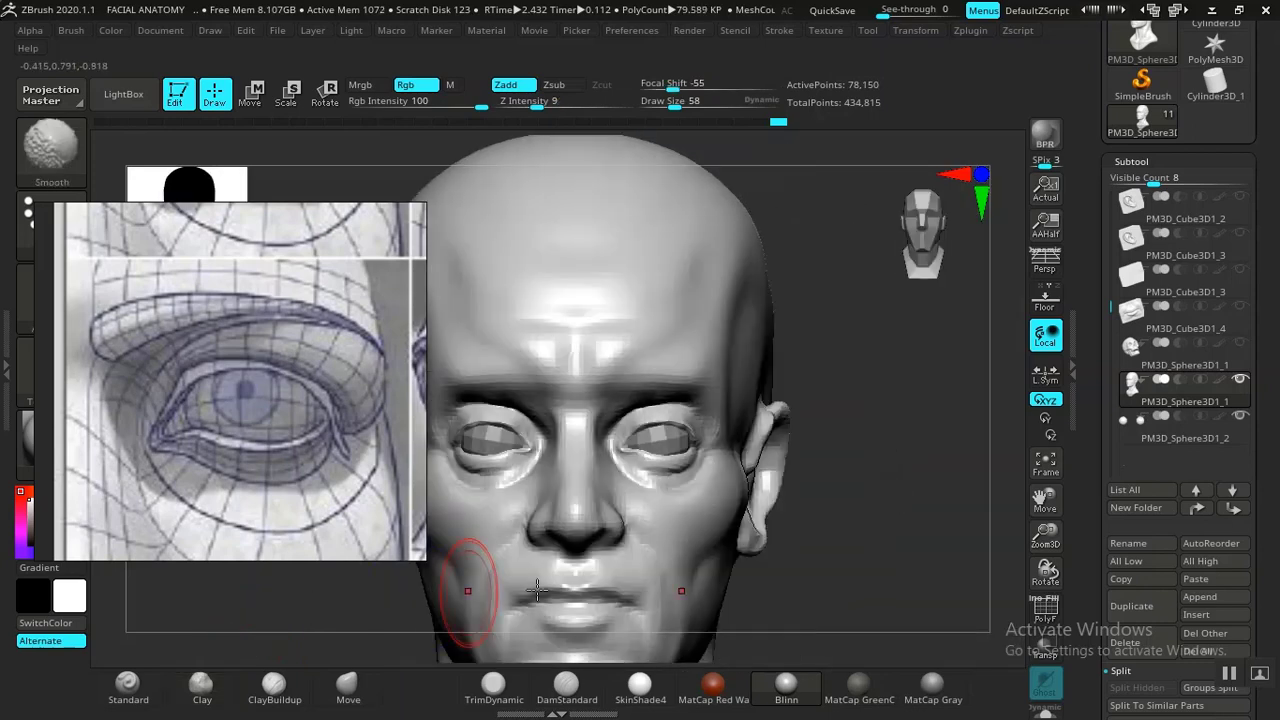
left_click_drag(471, 586, 902, 600)
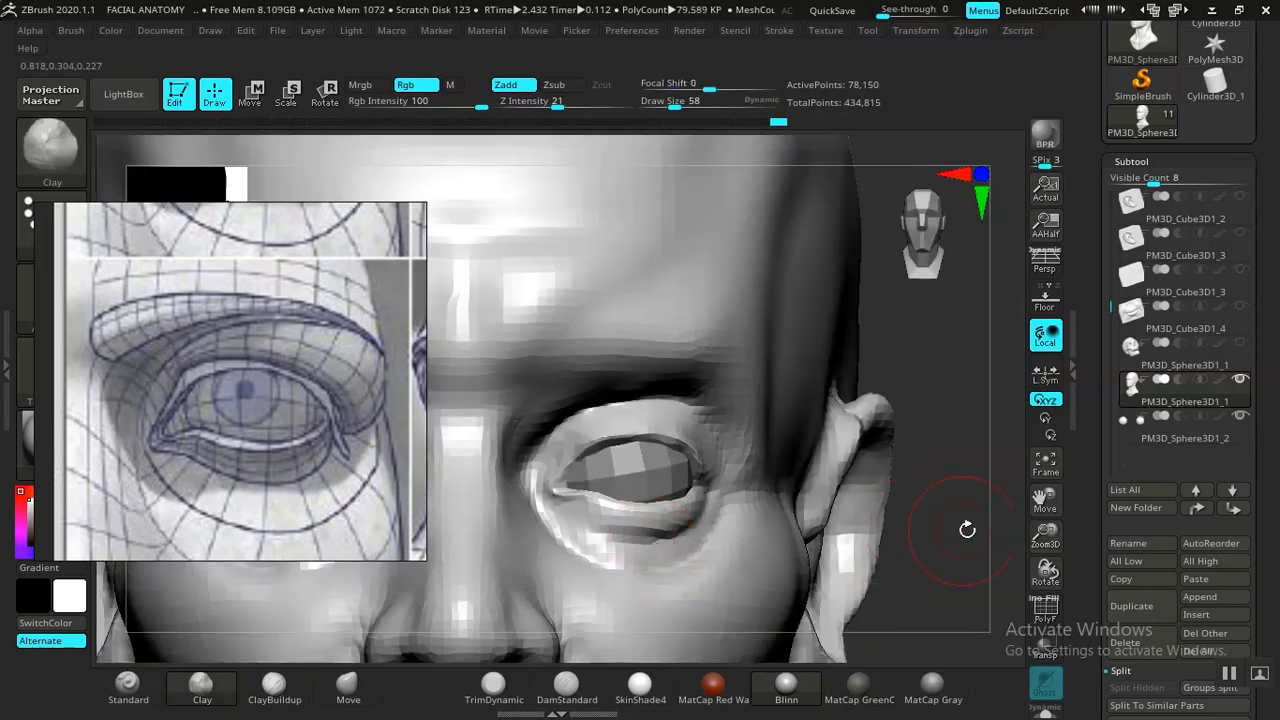
left_click_drag(966, 526, 606, 509)
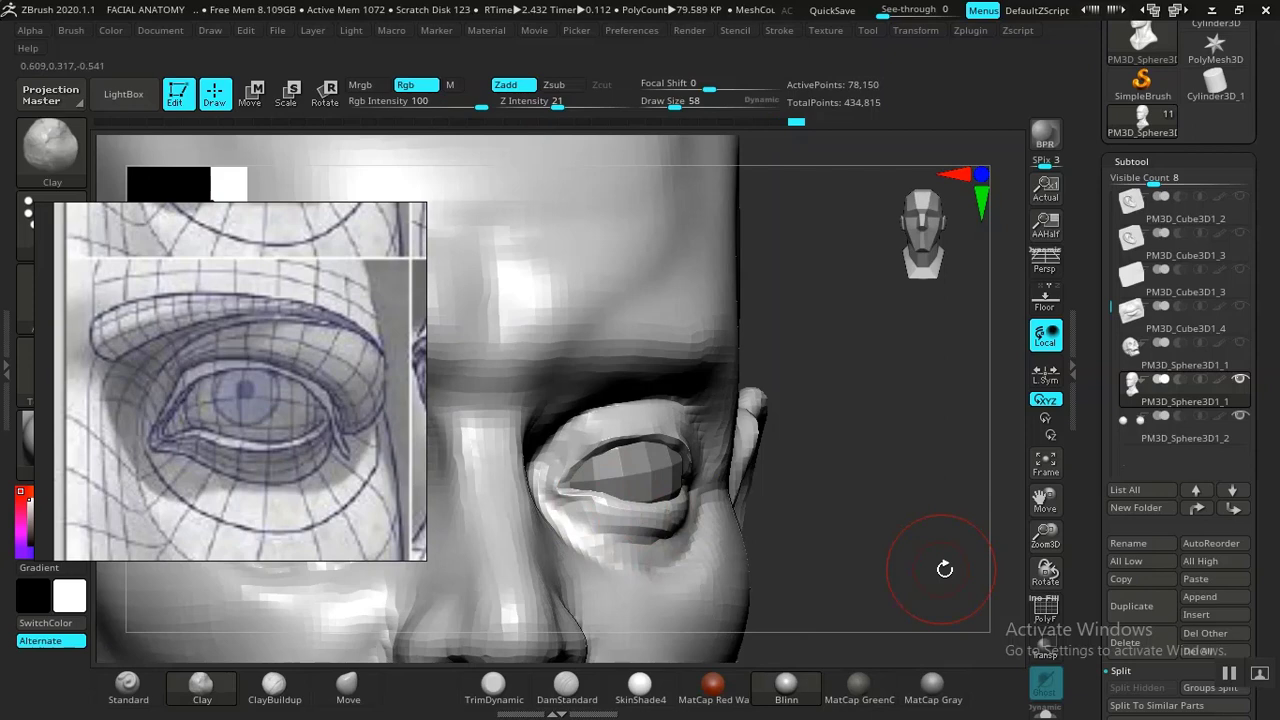
left_click_drag(944, 569, 745, 537)
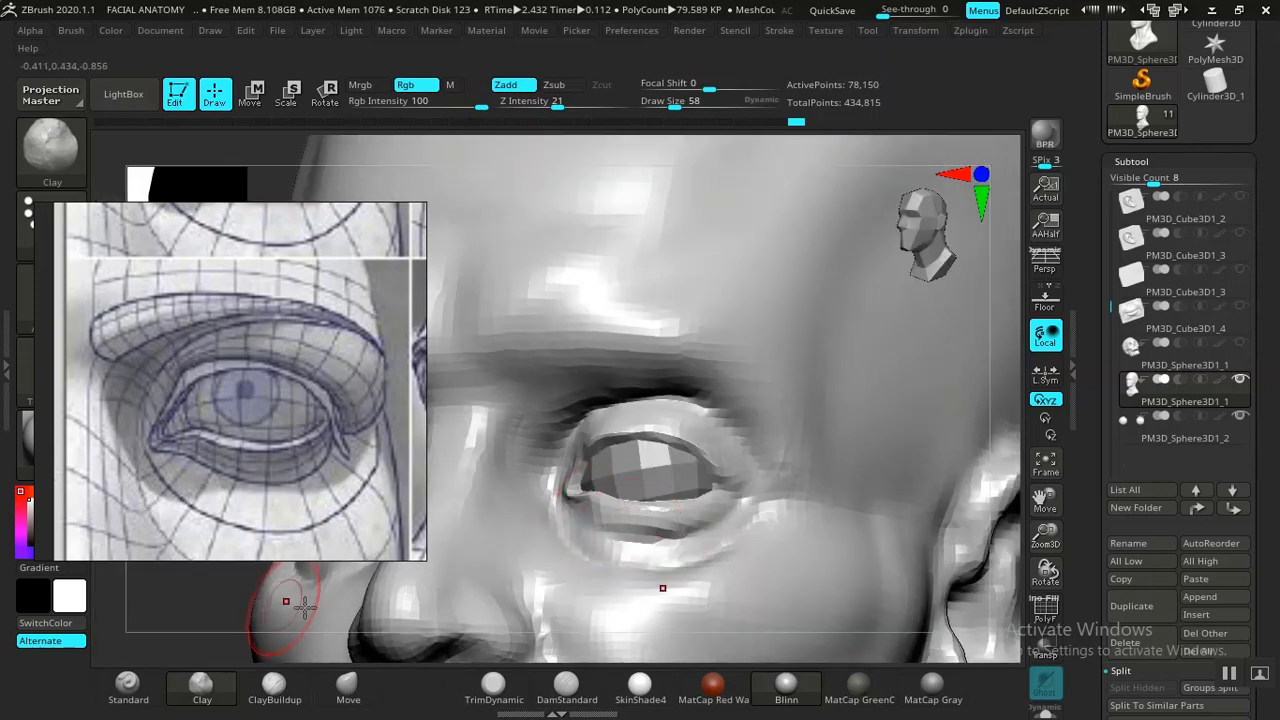
- Smooth the lower eyelid toward the outer eye corner from the front
left_click_drag(180, 622, 335, 618, "alt")
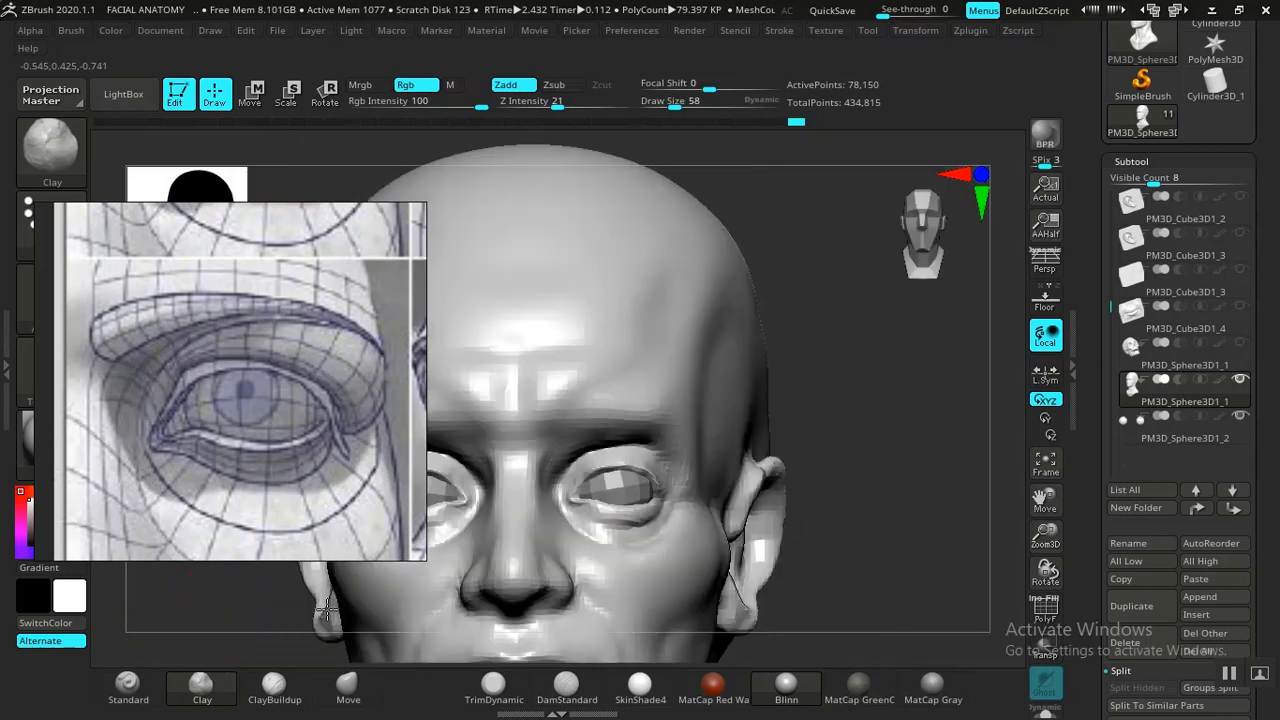
left_click_drag(902, 603, 880, 612, "alt")
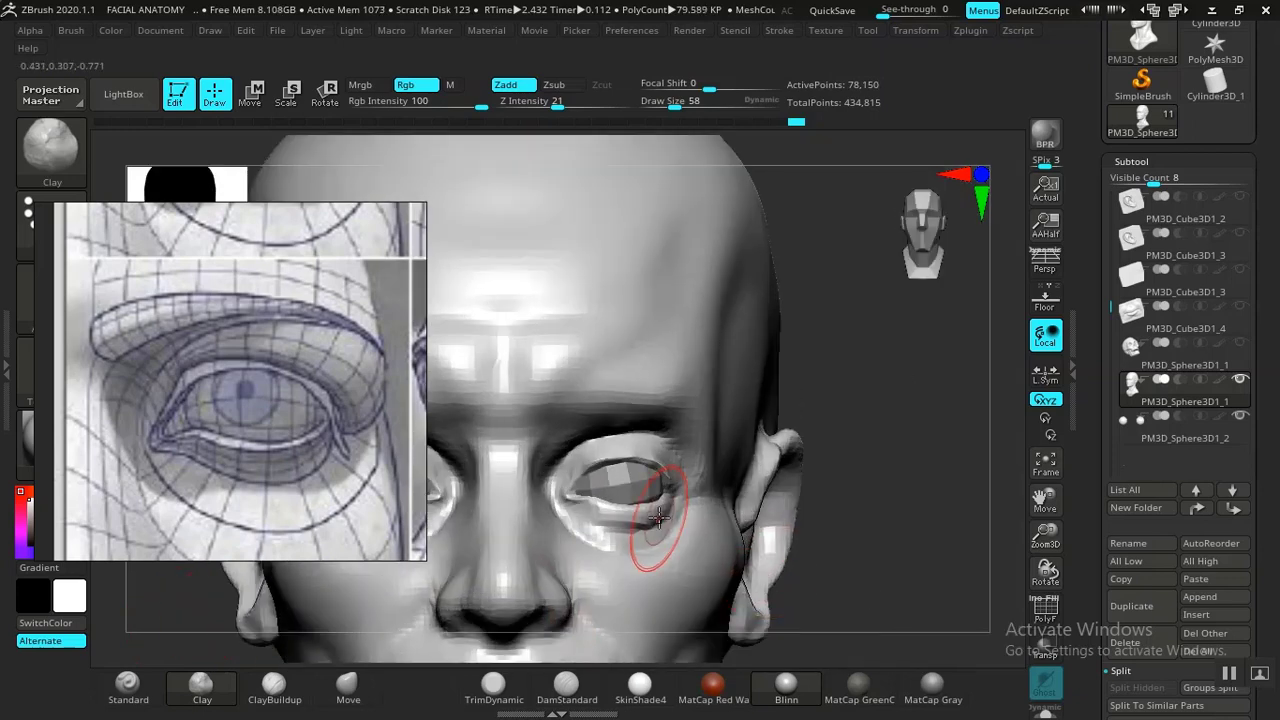
mouse_move(666, 514)
left_mouse_down("shift")
mouse_move(612, 508)
mouse_move(626, 514)
left_mouse_up("shift")
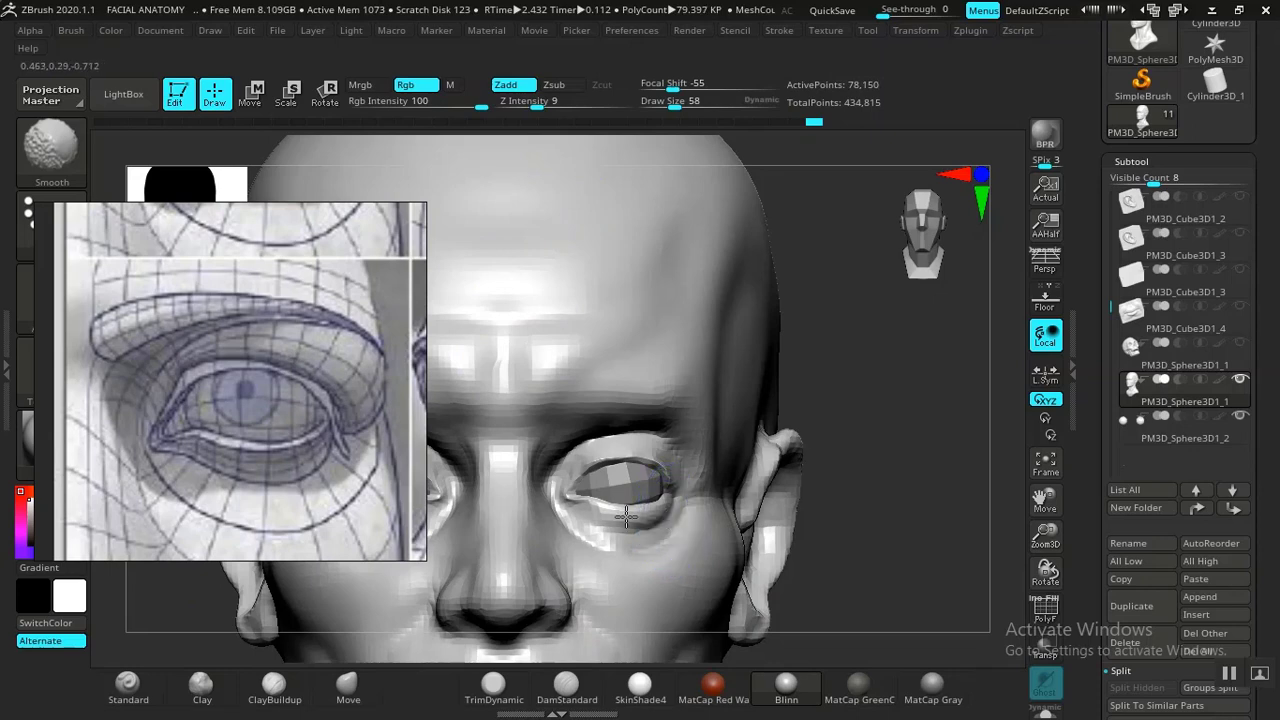
mouse_move(804, 516)
left_mouse_down("alt")
mouse_move(791, 466)
mouse_move(837, 507)
left_mouse_up("alt")
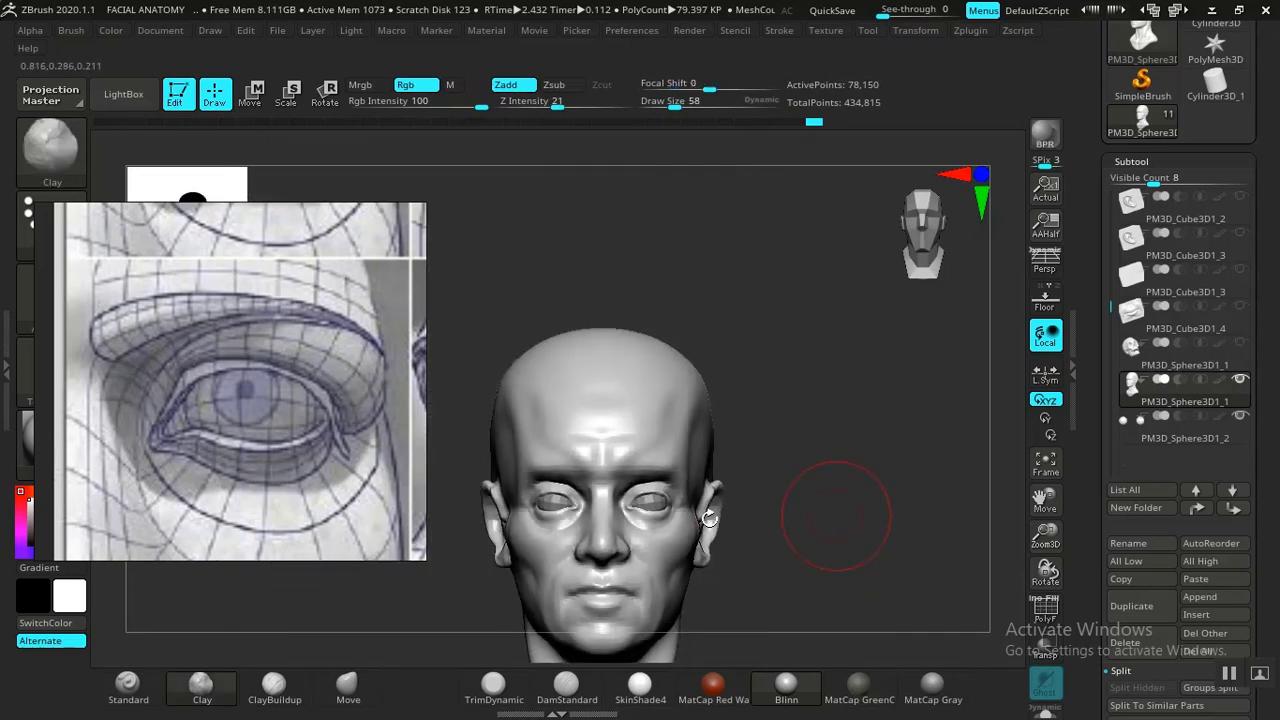
- Add volume to the inner part of the upper eyelid with the Clay brush at Z intensity 21
mouse_move(799, 556)
left_mouse_down("alt")
mouse_move(791, 531)
mouse_move(934, 609)
mouse_move(937, 648)
left_mouse_up("alt")
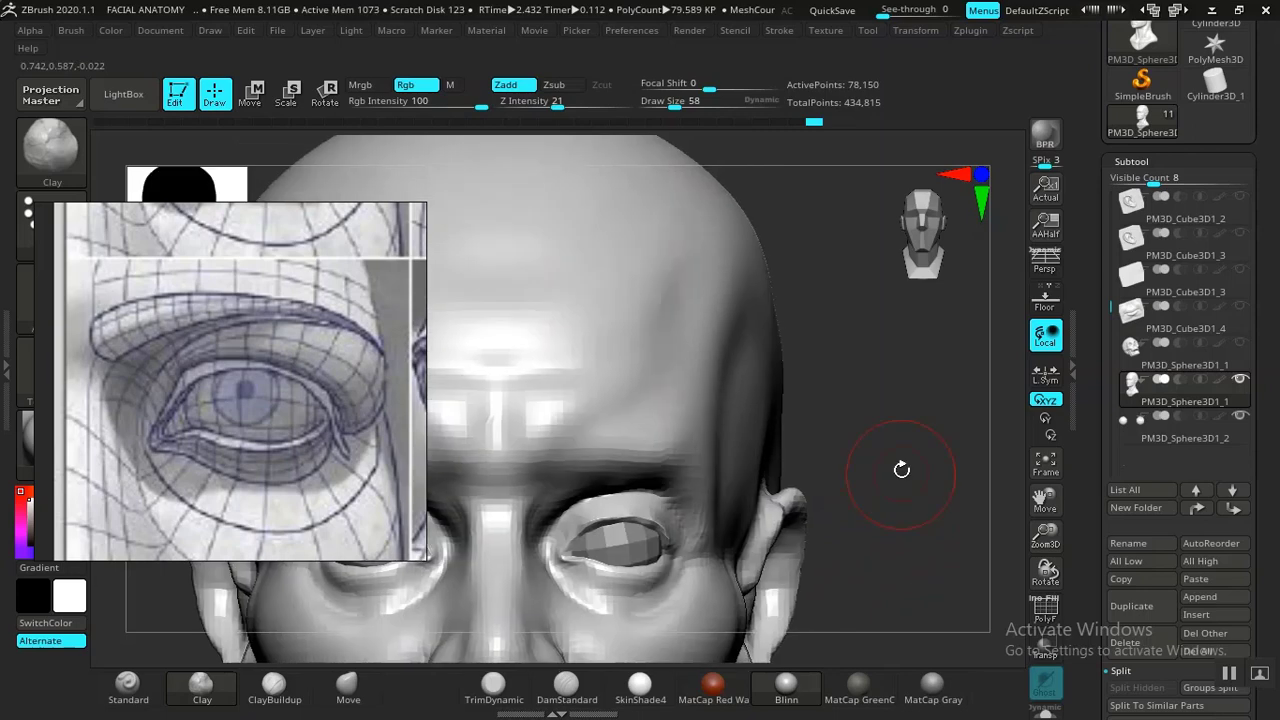
mouse_move(900, 469)
left_mouse_down("alt")
mouse_move(923, 440)
mouse_move(911, 412)
mouse_move(848, 457)
mouse_move(962, 457)
left_mouse_up("alt")
mouse_move(529, 486)
left_mouse_down()
mouse_move(492, 511)
mouse_move(507, 496)
left_mouse_up()
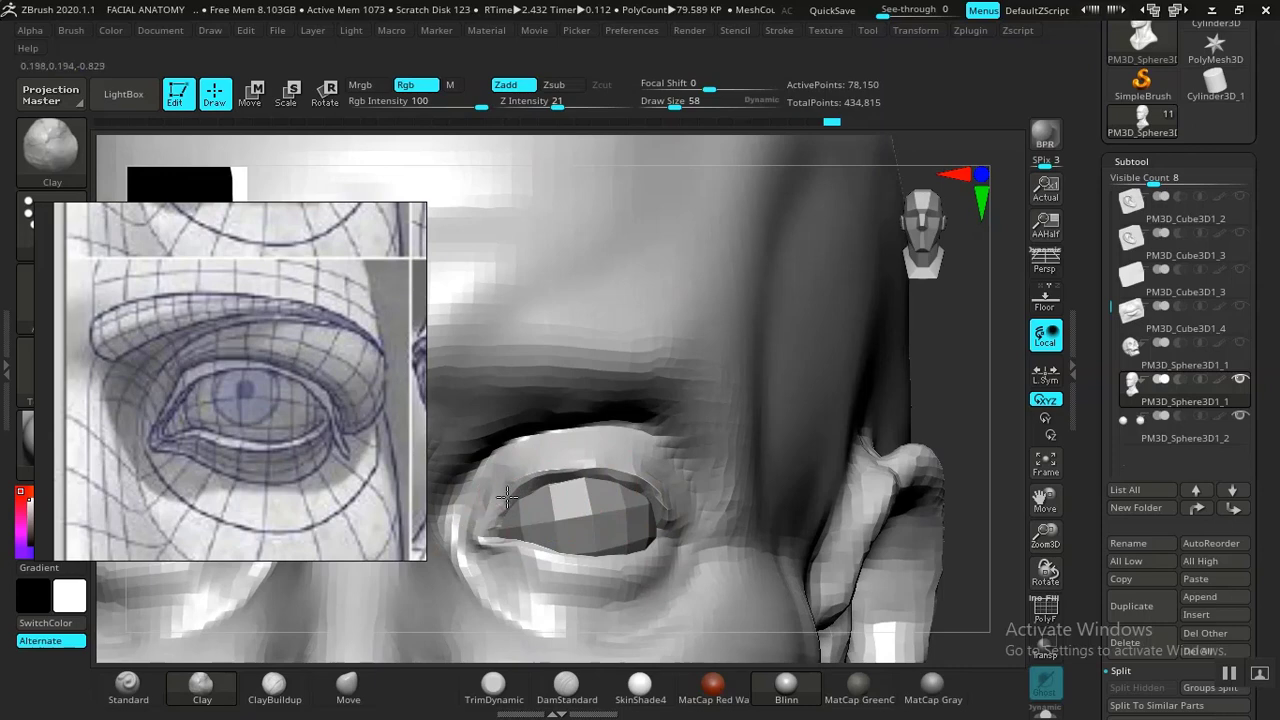
mouse_move(921, 399)
left_mouse_down("alt")
mouse_move(877, 374)
mouse_move(914, 409)
mouse_move(894, 433)
left_mouse_up("alt")
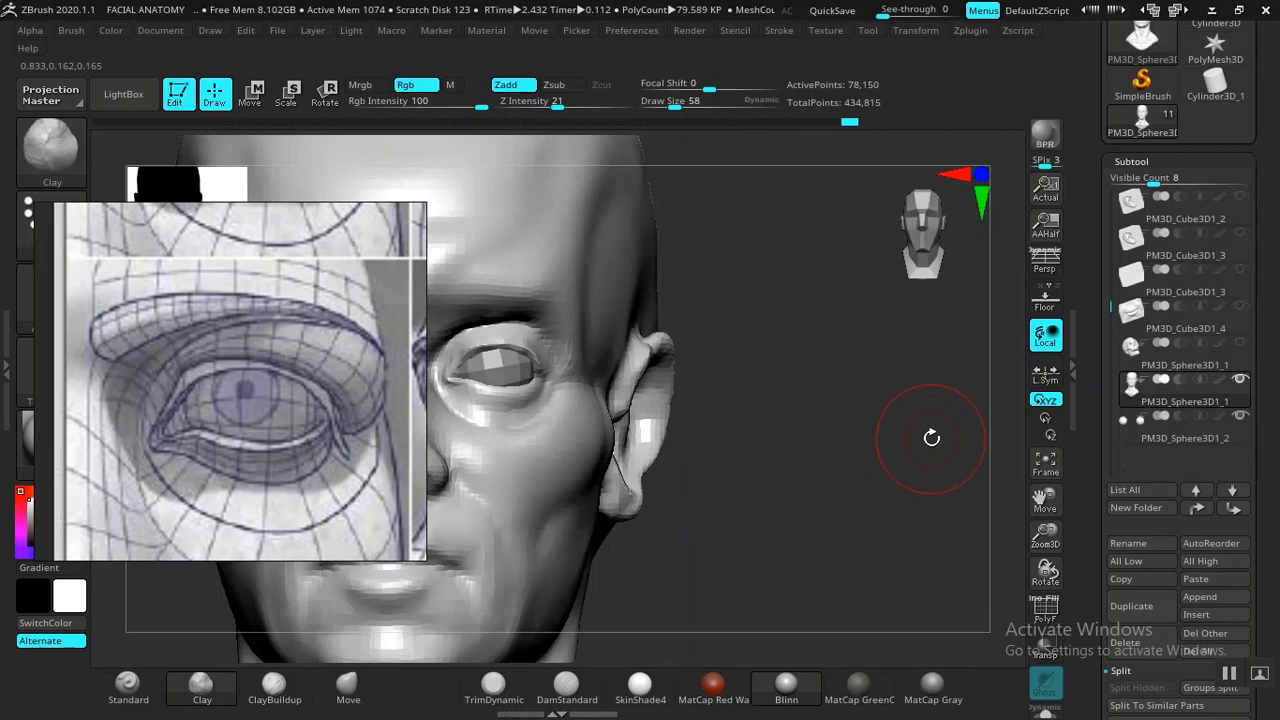
mouse_move(931, 437)
left_mouse_down()
mouse_move(785, 487)
mouse_move(822, 513)
mouse_move(790, 539)
mouse_move(883, 543)
mouse_move(866, 523)
mouse_move(894, 569)
mouse_move(878, 547)
mouse_move(853, 546)
mouse_move(906, 526)
mouse_move(926, 560)
mouse_move(912, 552)
left_mouse_up()
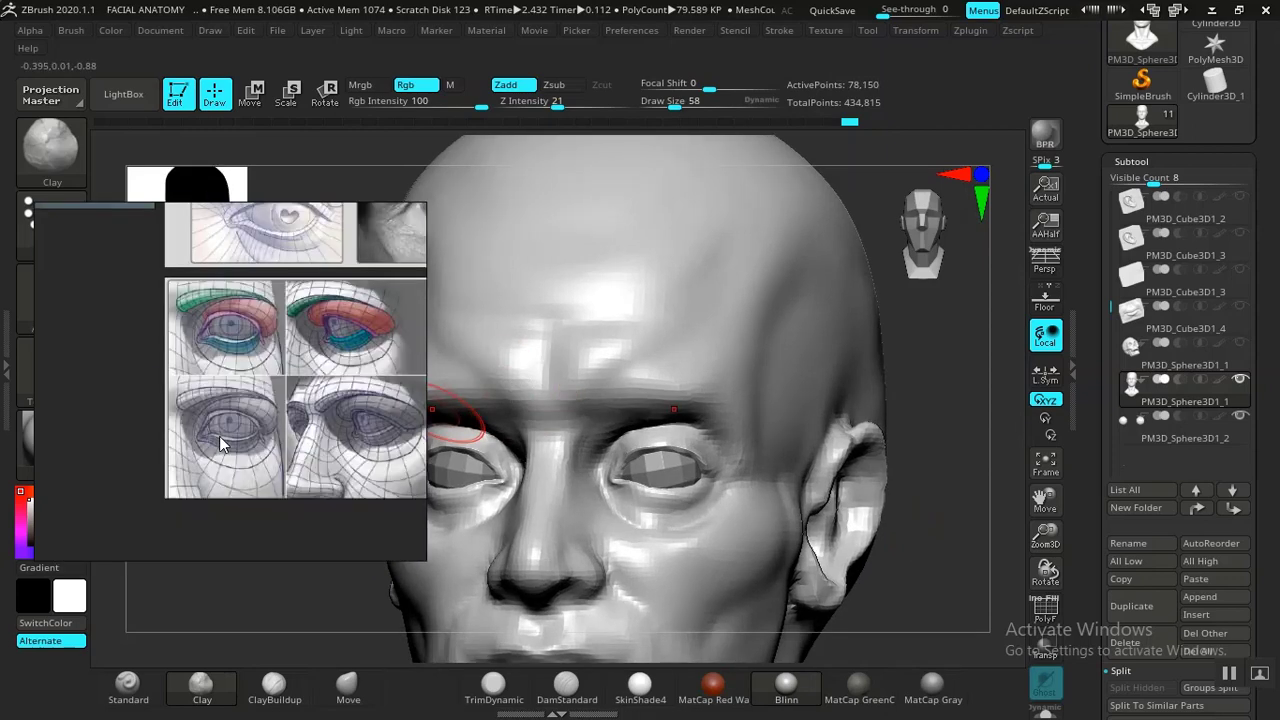
- Find the Cheek Zone image on the reference board and examine the planes around its three-quarter eye up close
scroll(219, 436, "down", 5)
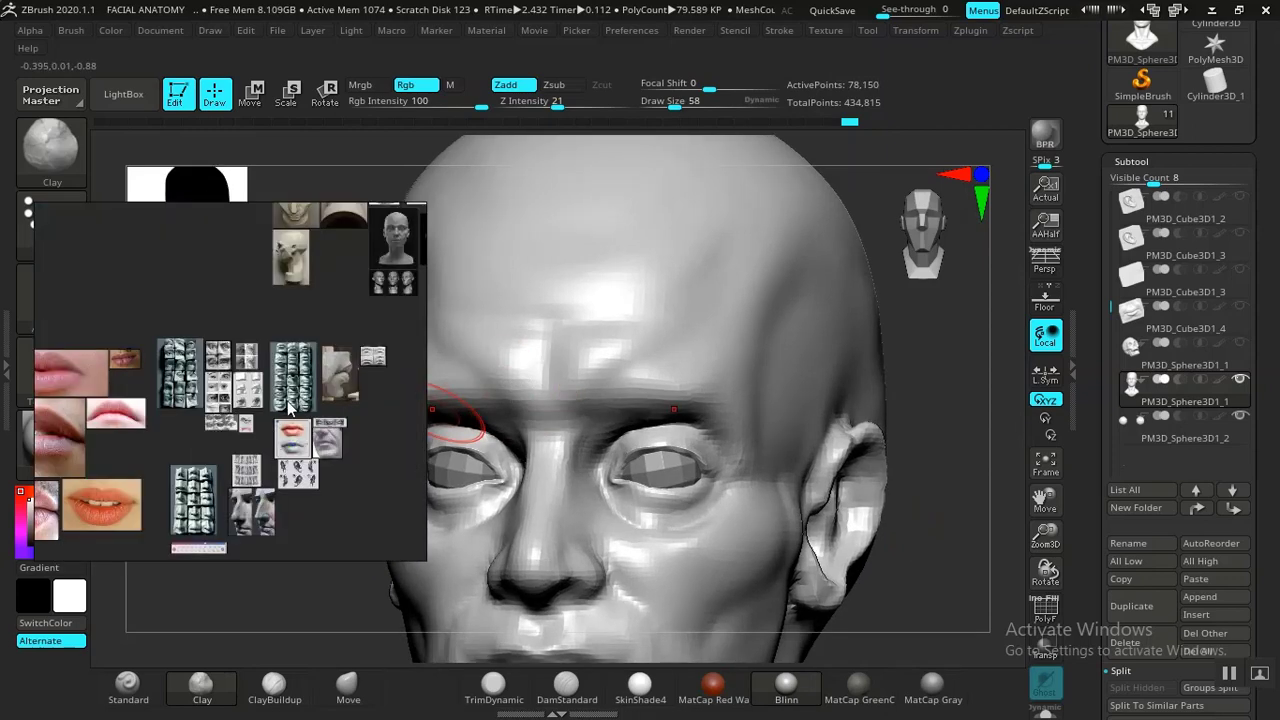
scroll(310, 428, "down", 2)
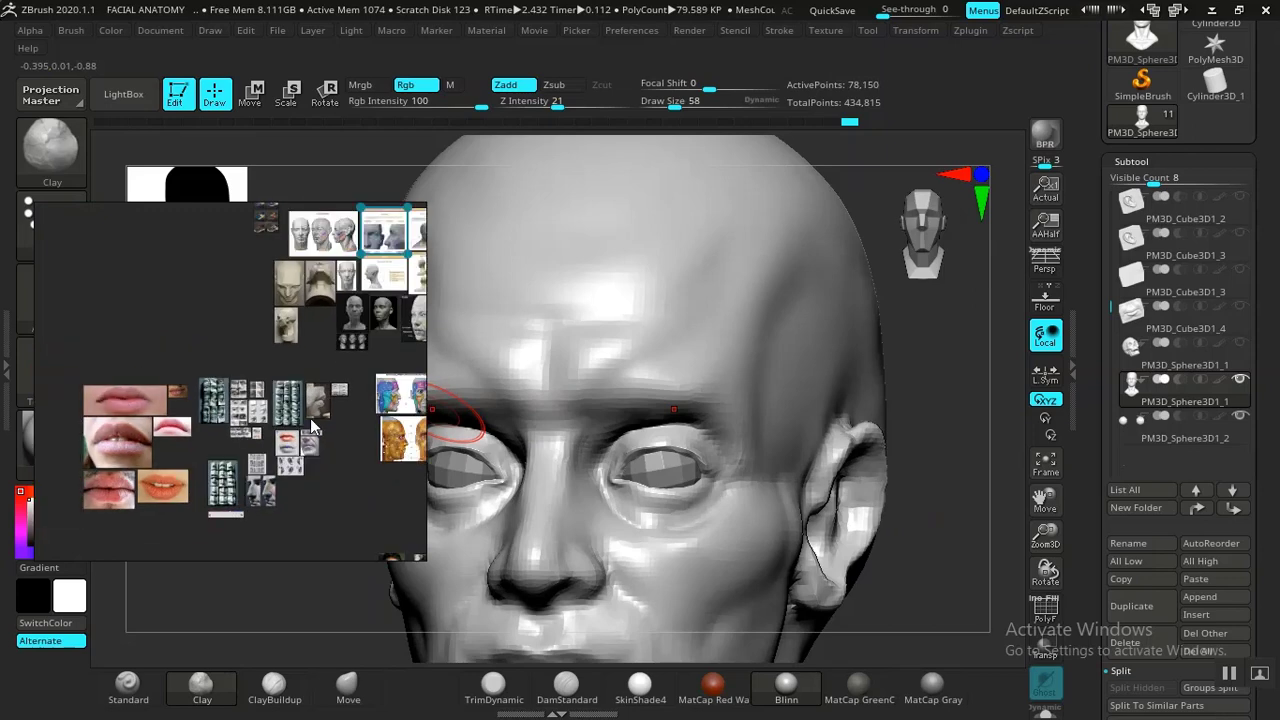
scroll(282, 312, "up", 6)
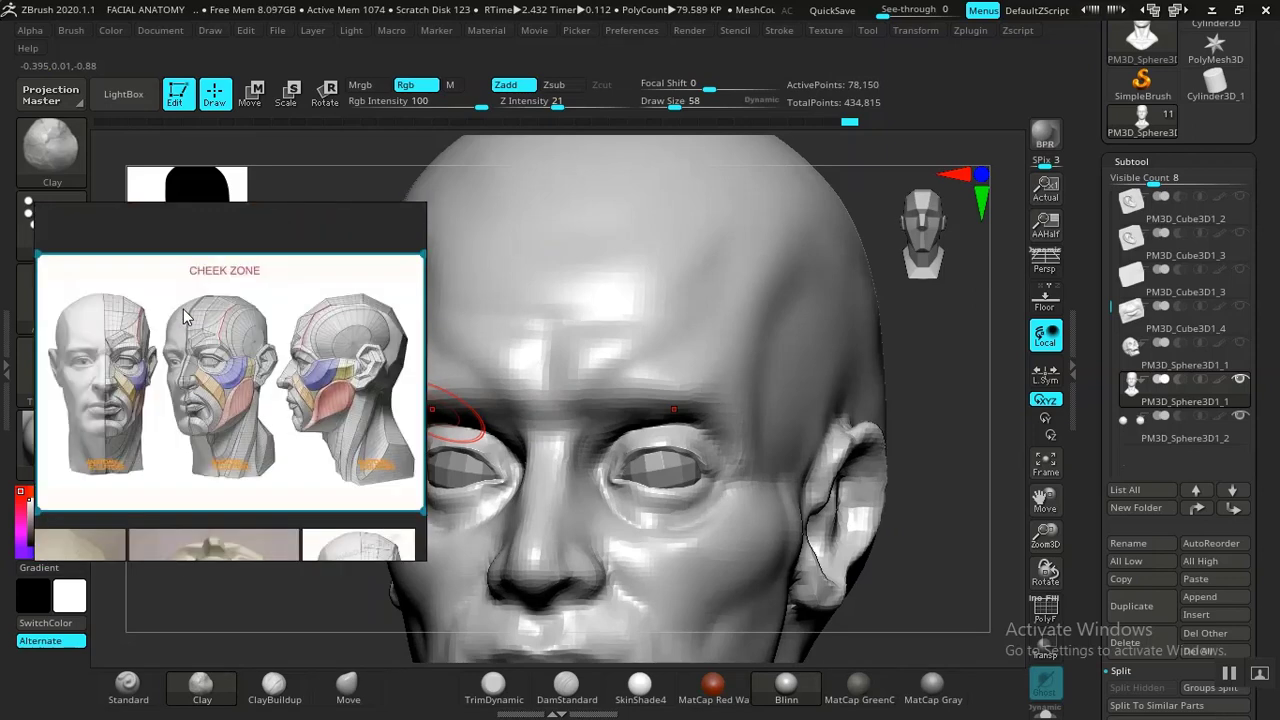
scroll(280, 416, "up", 5)
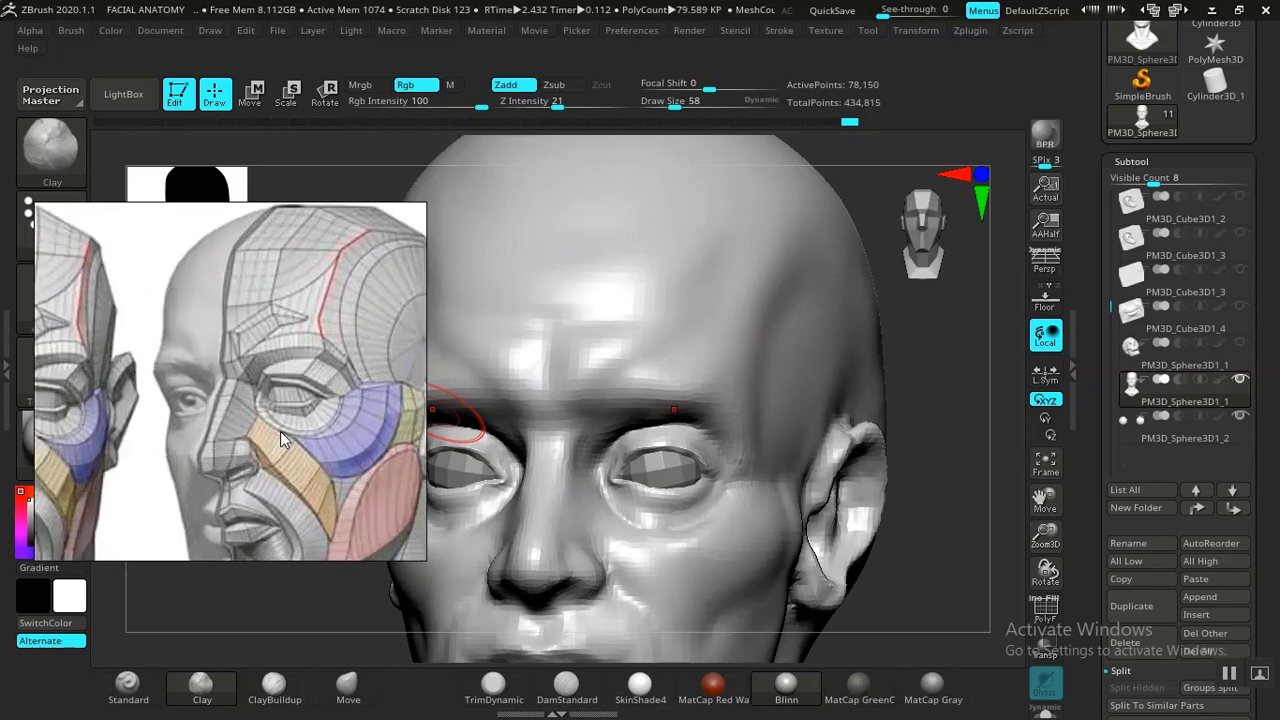
middle_click_drag(283, 374, 269, 375)
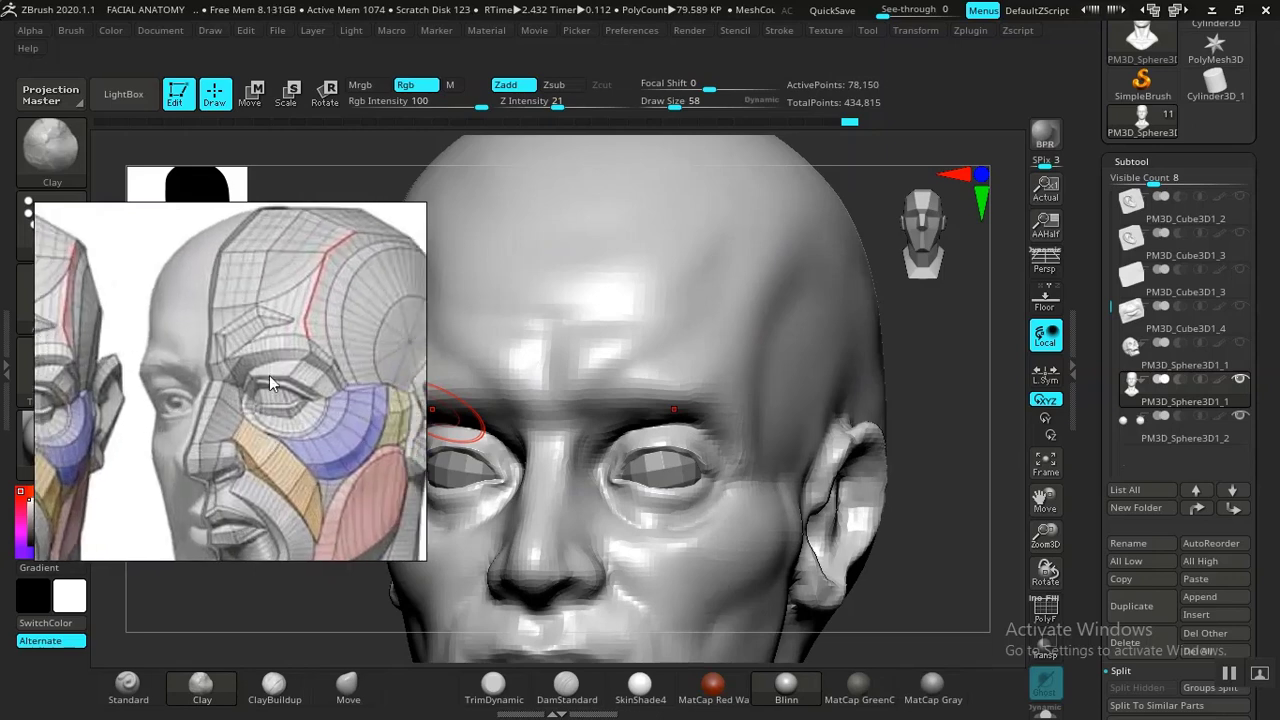
scroll(269, 375, "up", 3)
scroll(270, 385, "up", 2)
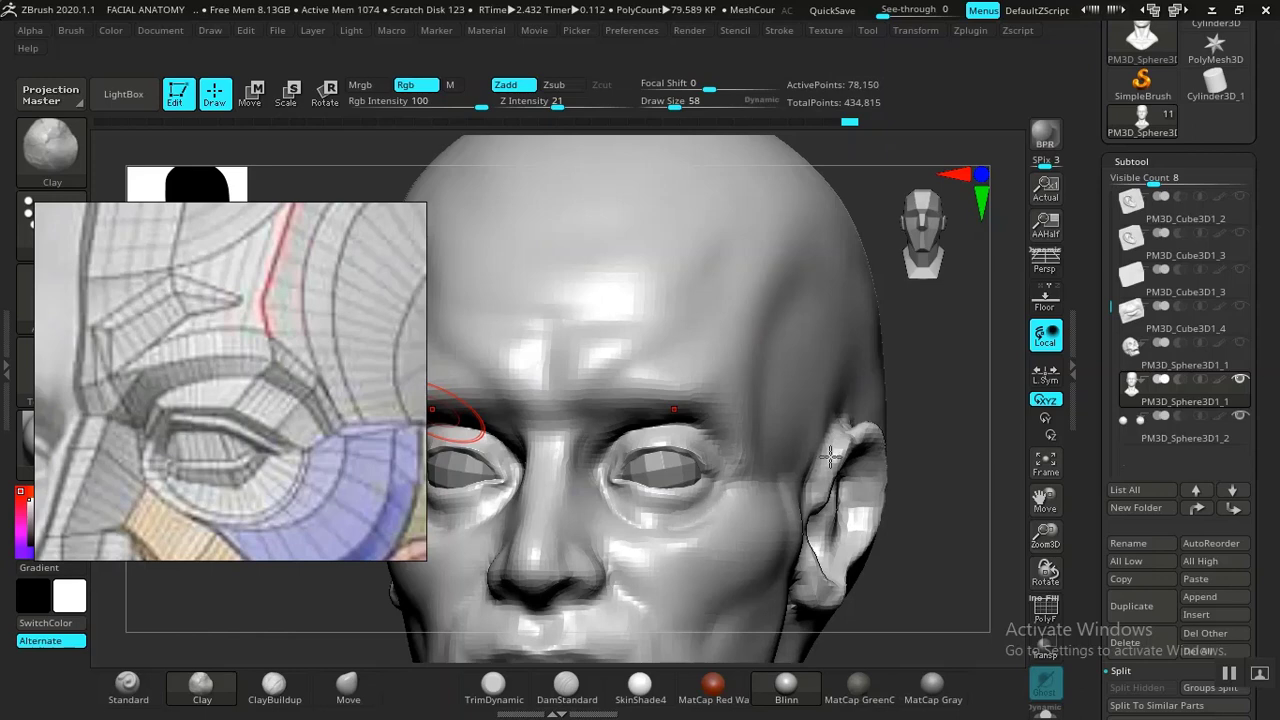
- Mask the eyes and the surrounding eyelid area with a MaskLasso outline
left_click_drag(980, 559, 864, 541)
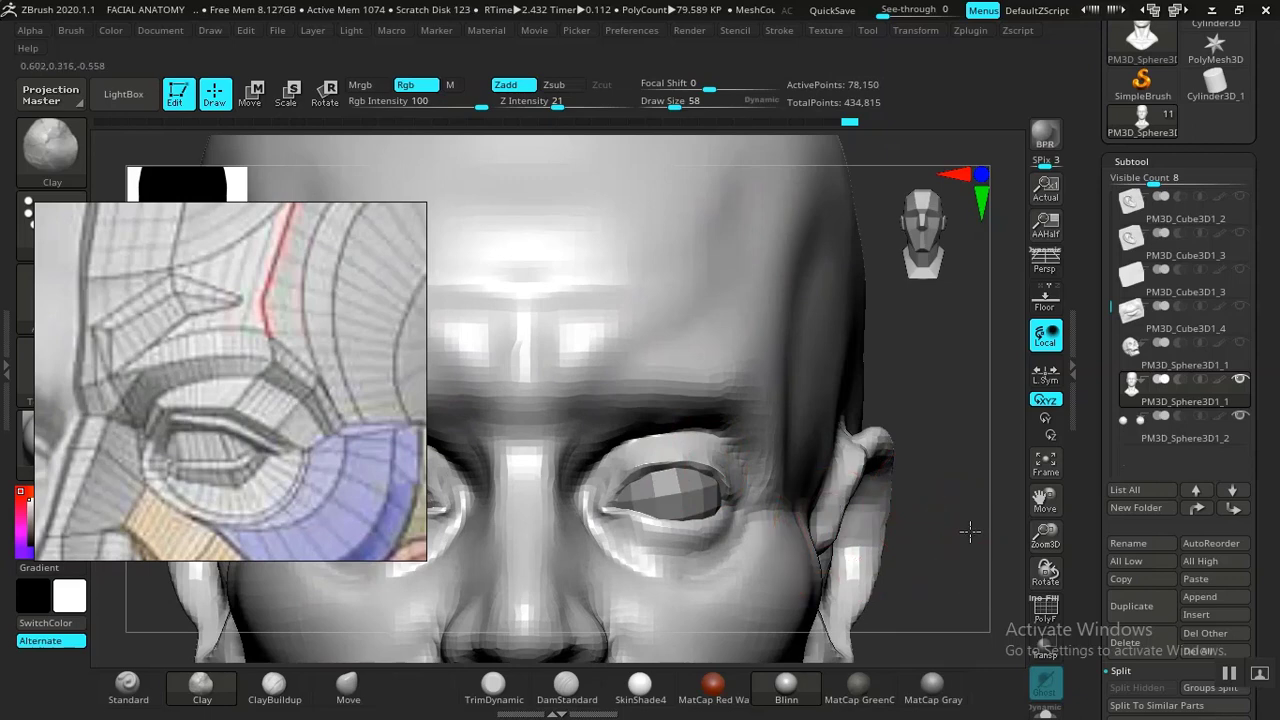
right_click_drag(970, 532, 605, 524, "ctrl")
mouse_move(605, 524)
left_mouse_down("ctrl")
mouse_move(700, 522)
mouse_move(728, 505)
mouse_move(716, 465)
mouse_move(657, 457)
mouse_move(610, 474)
left_mouse_up("ctrl")
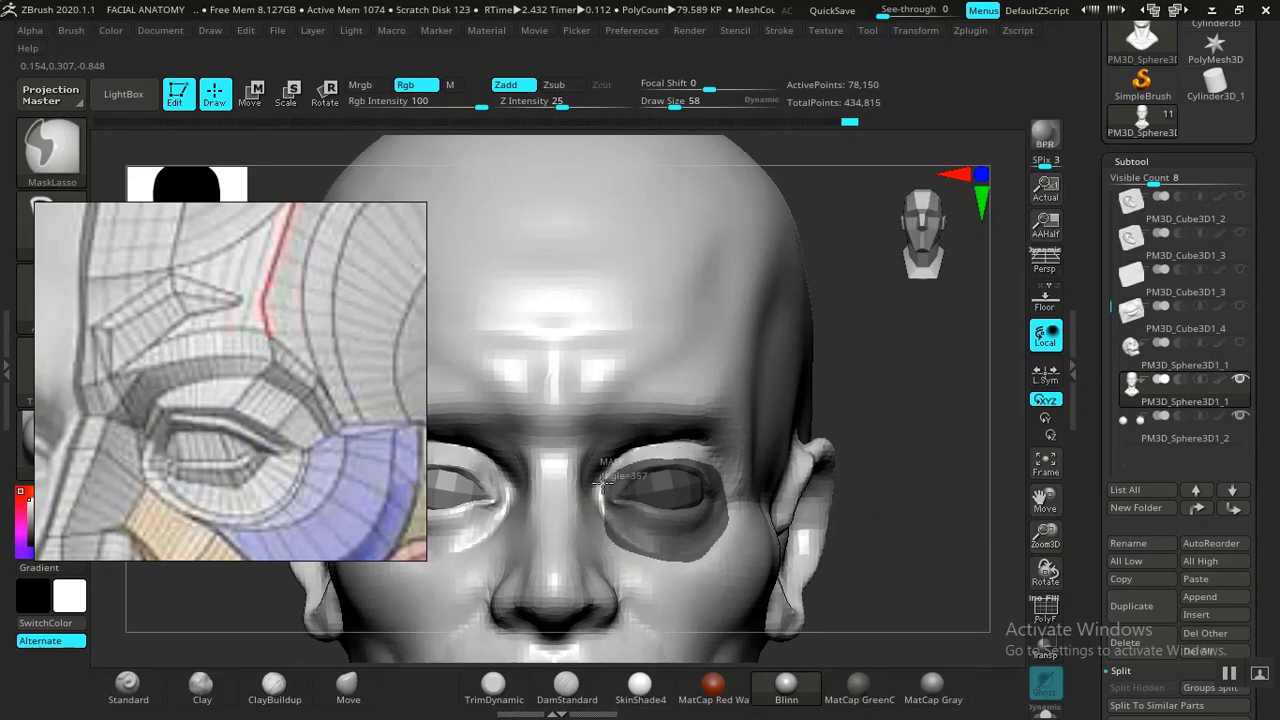
mouse_move(900, 530)
left_mouse_down("ctrl")
mouse_move(951, 549)
mouse_move(903, 510)
mouse_move(880, 520)
left_mouse_up("ctrl")
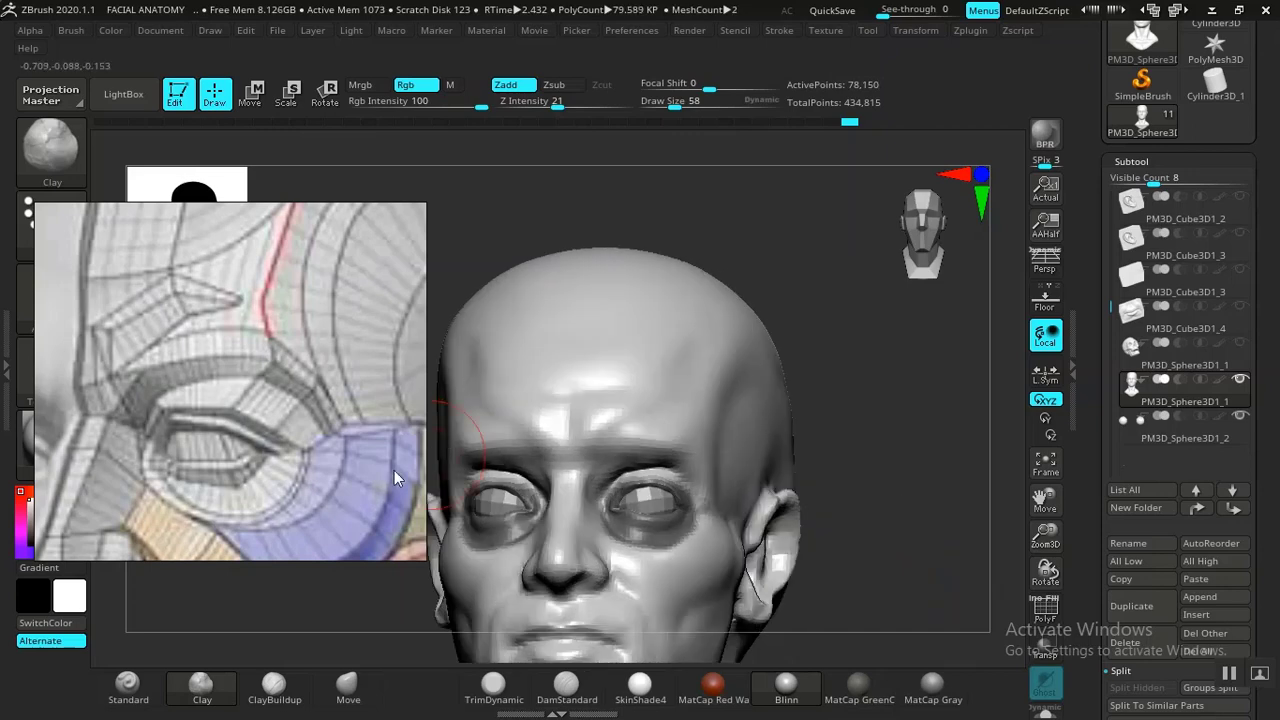
right_click_drag(561, 537, 588, 530)
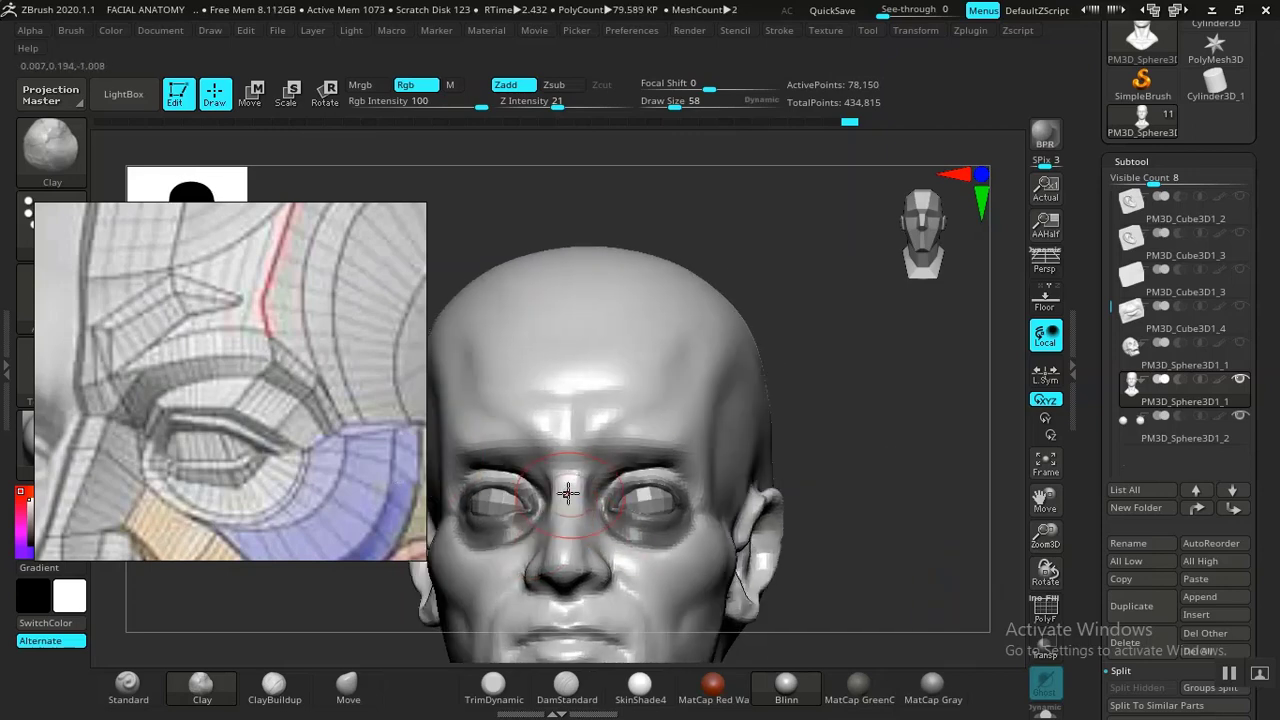
- Adjust the brow area above the masked eyes with the Move brush at draw size 70
key("bracketright")
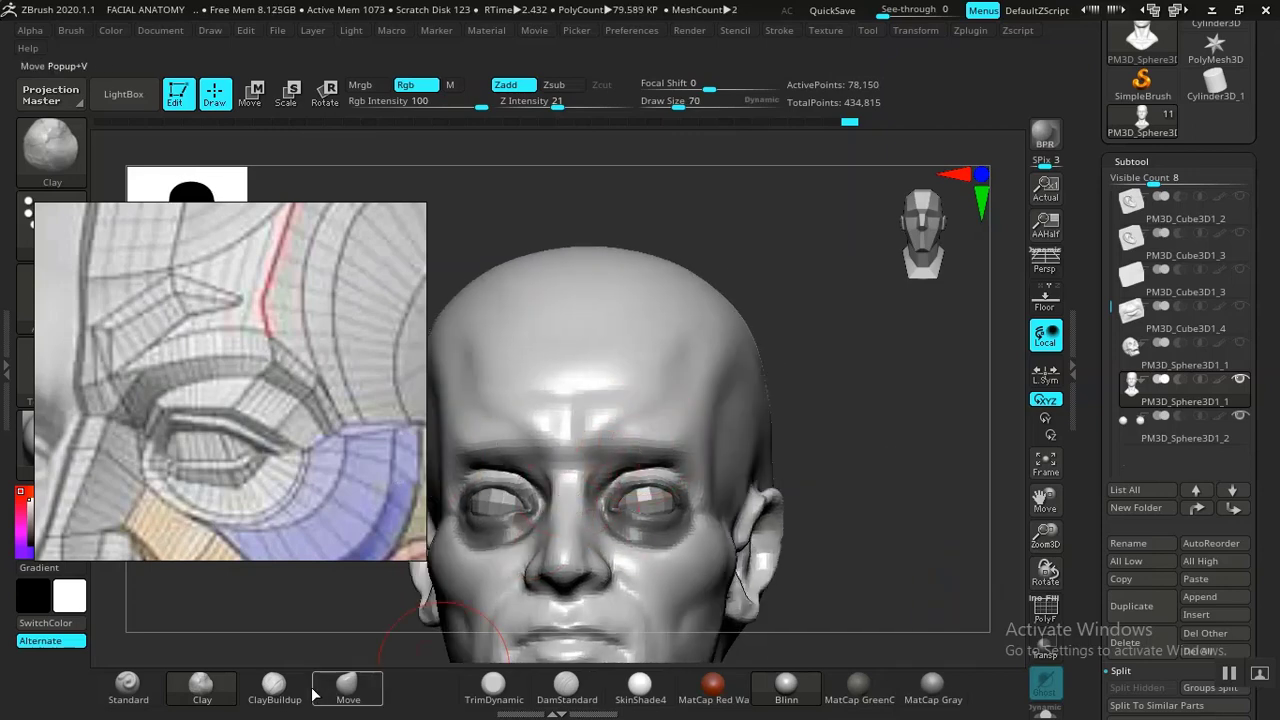
left_click(313, 694)
mouse_move(757, 429)
left_mouse_down()
mouse_move(876, 519)
mouse_move(843, 529)
mouse_move(800, 480)
left_mouse_up()
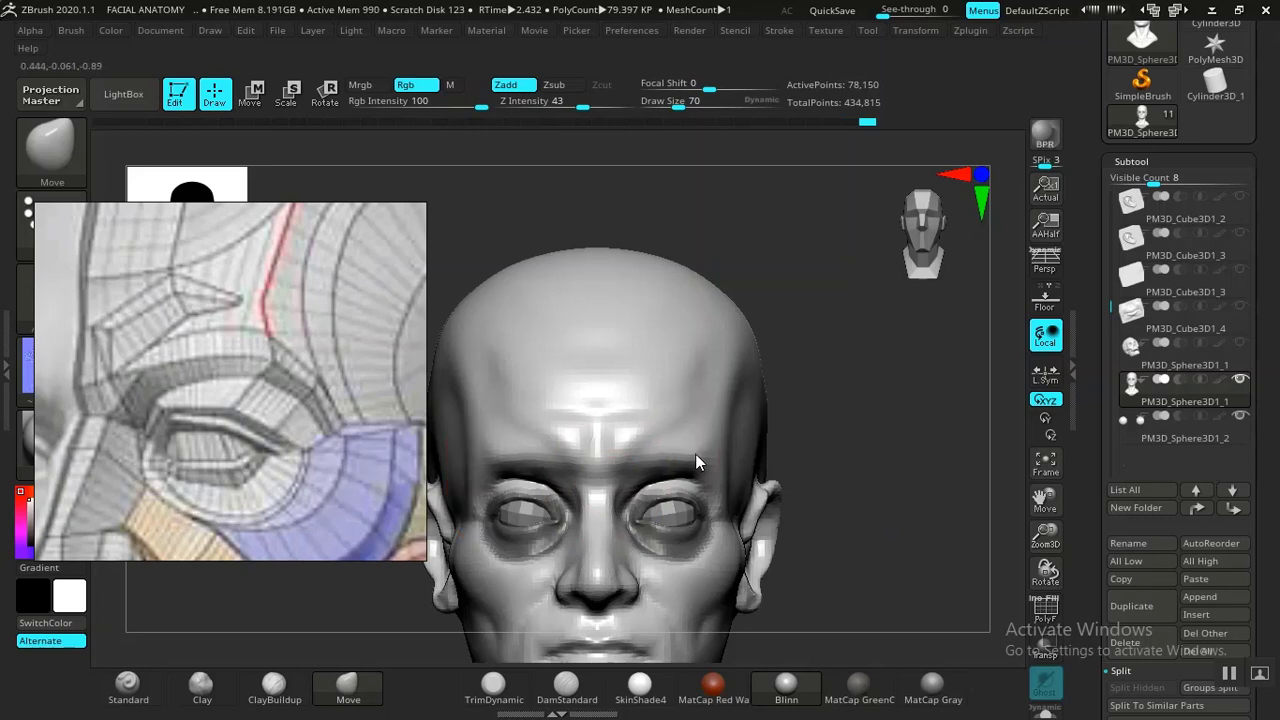
right_click_drag(663, 458, 938, 512, "ctrl")
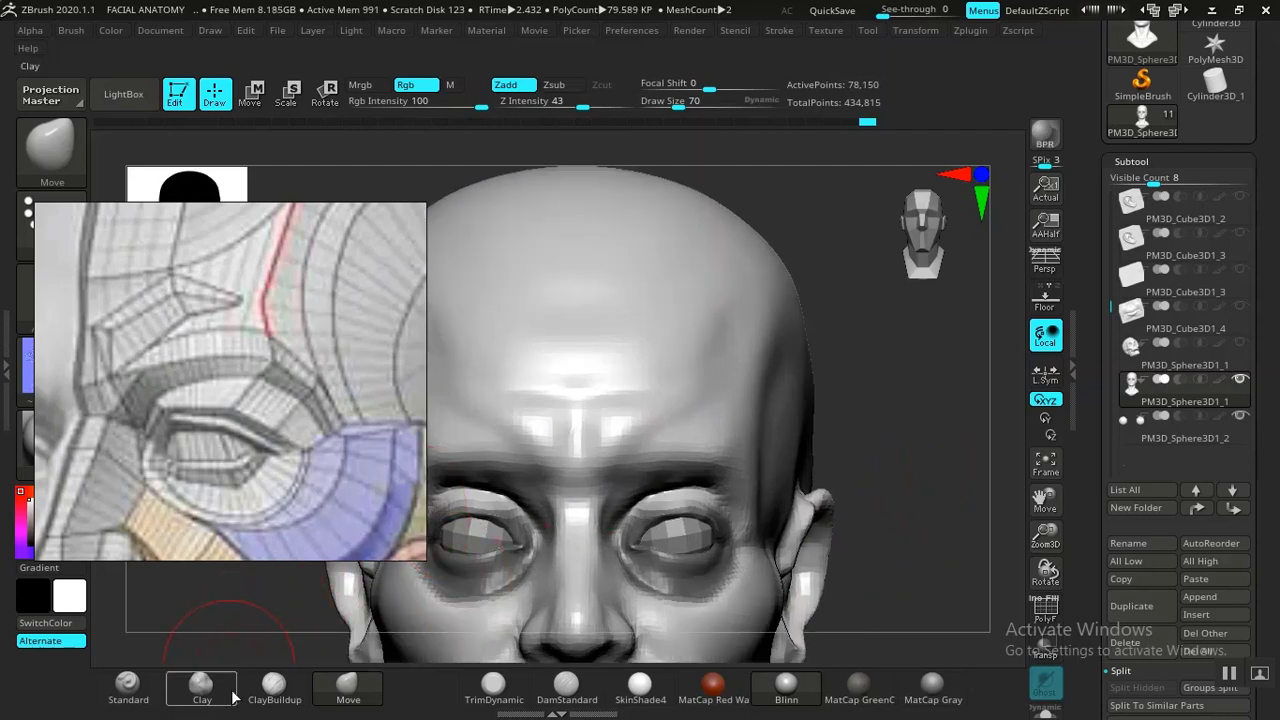
- Build up the skin around the masked eye's upper fold and outer corner with the Clay brush at draw size 54
left_click(201, 686)
mouse_move(860, 420)
left_mouse_down()
mouse_move(810, 413)
mouse_move(671, 471)
left_mouse_up()
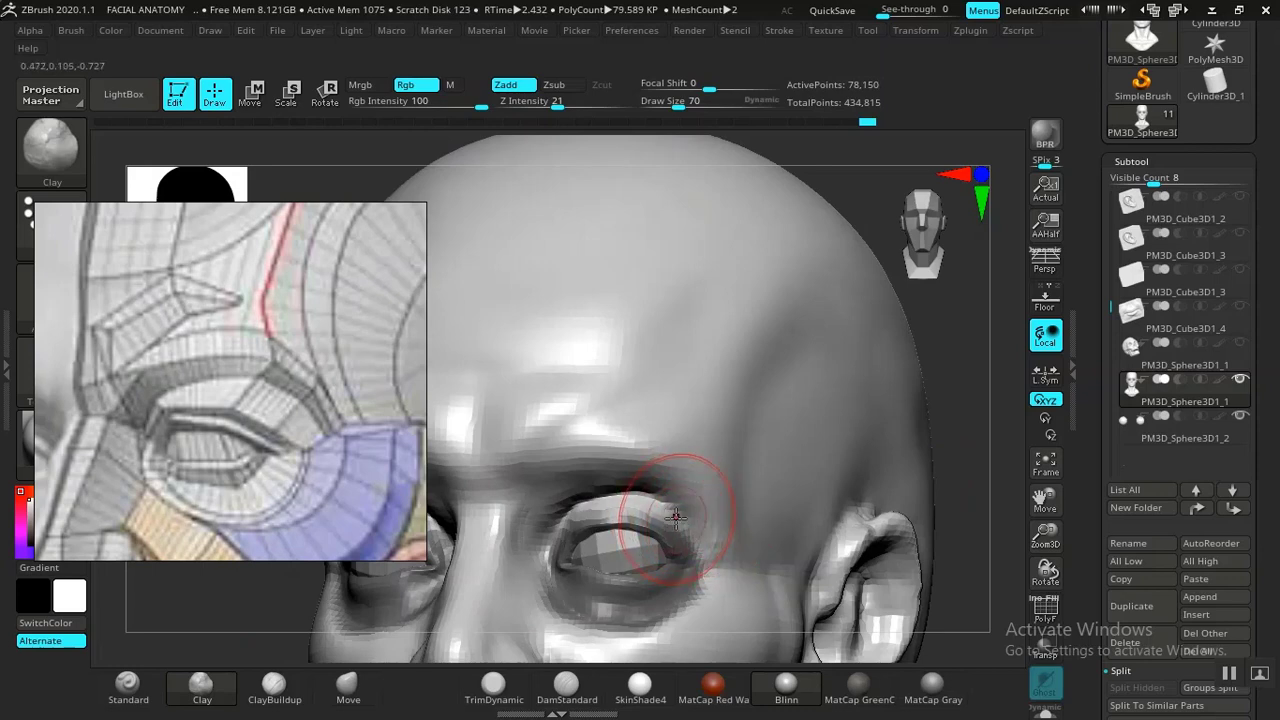
left_click(566, 686)
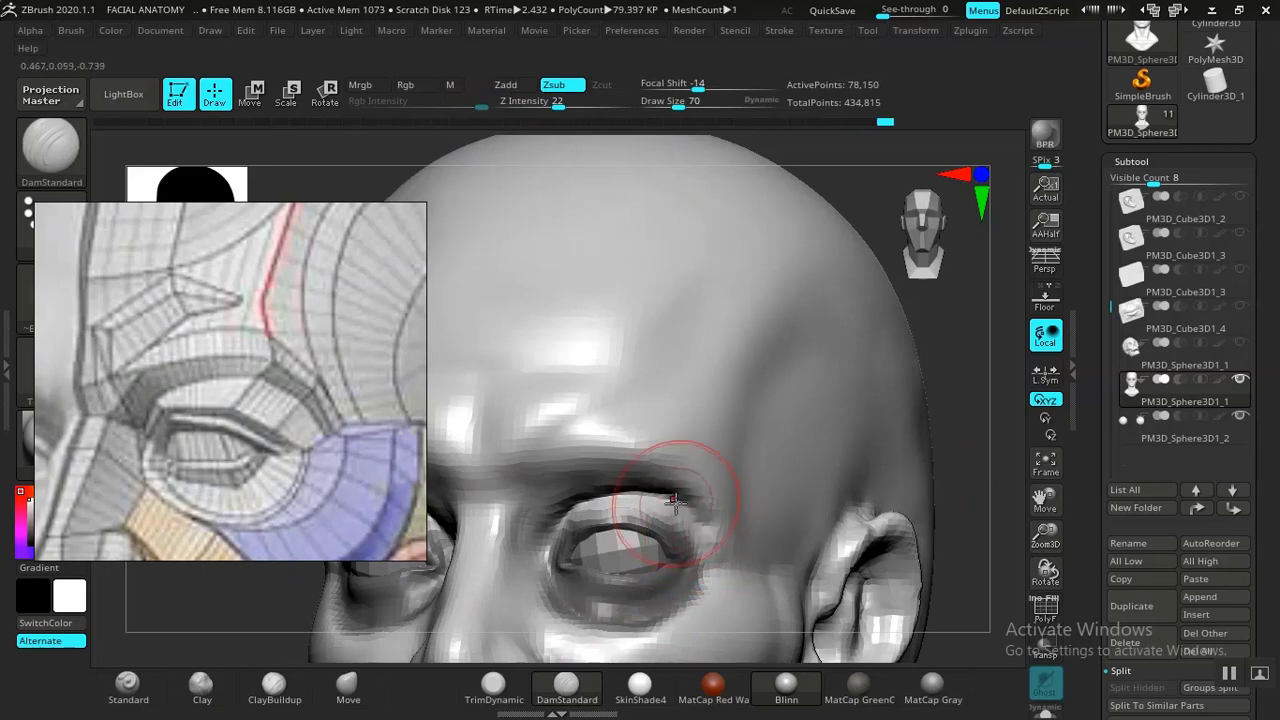
left_click(203, 690)
key("[")
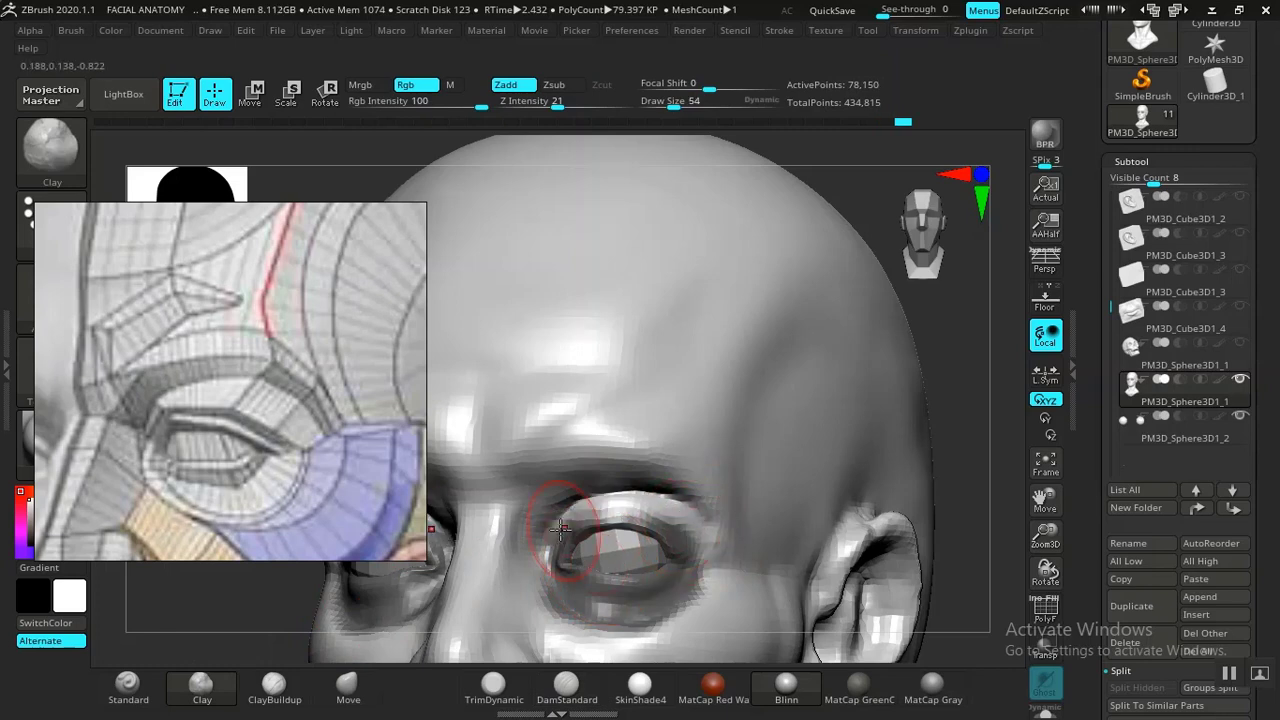
key("ctrl")
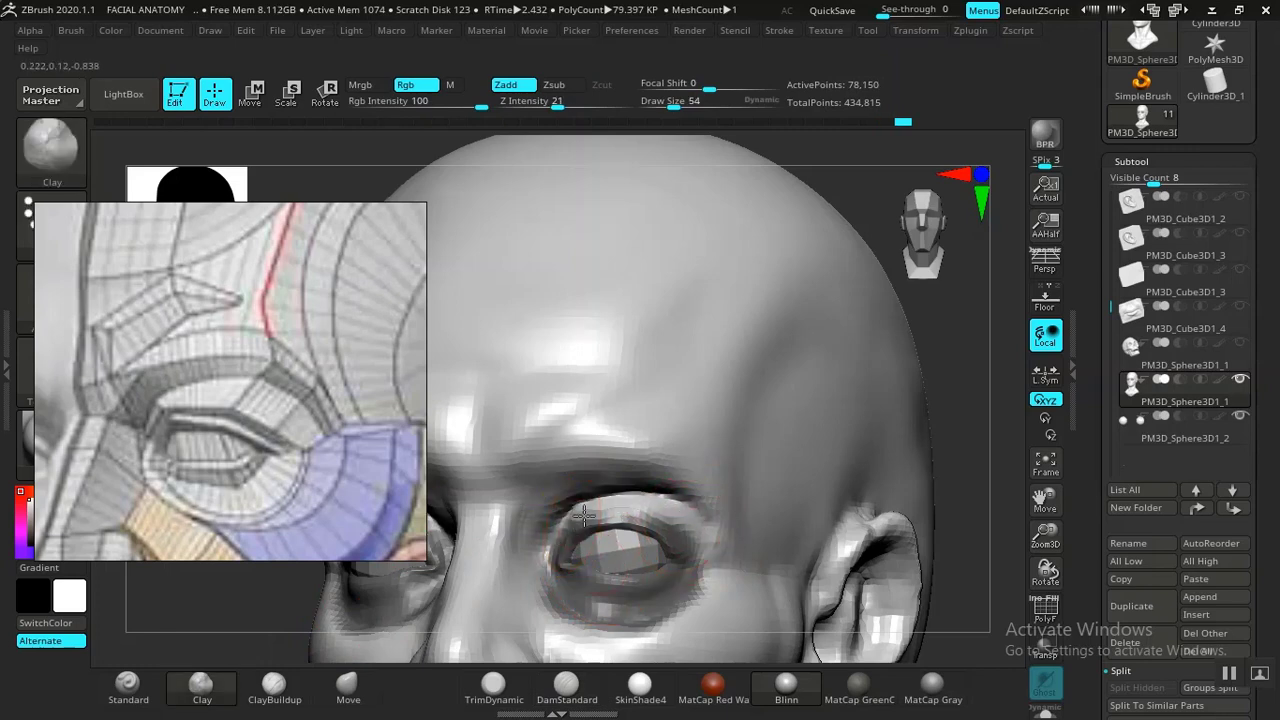
mouse_move(699, 540)
left_mouse_down()
mouse_move(640, 512)
mouse_move(566, 521)
mouse_move(676, 515)
mouse_move(566, 520)
mouse_move(770, 505)
left_mouse_up()
mouse_move(968, 459)
left_mouse_down("alt")
mouse_move(831, 341)
mouse_move(829, 508)
mouse_move(849, 580)
mouse_move(843, 560)
mouse_move(729, 514)
left_mouse_up("alt")
- Clear the eye mask and blend clay from the outer eye corner over the upper eyelid
key("ctrl")
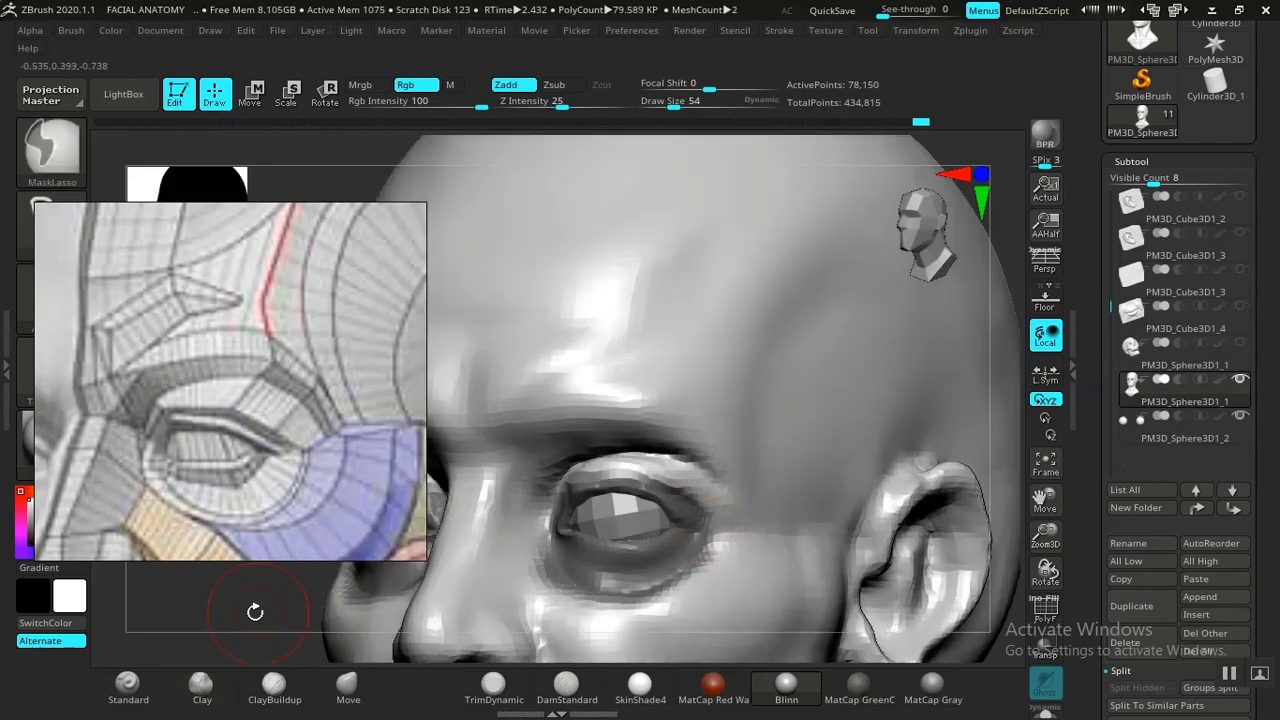
left_click(255, 612, "ctrl")
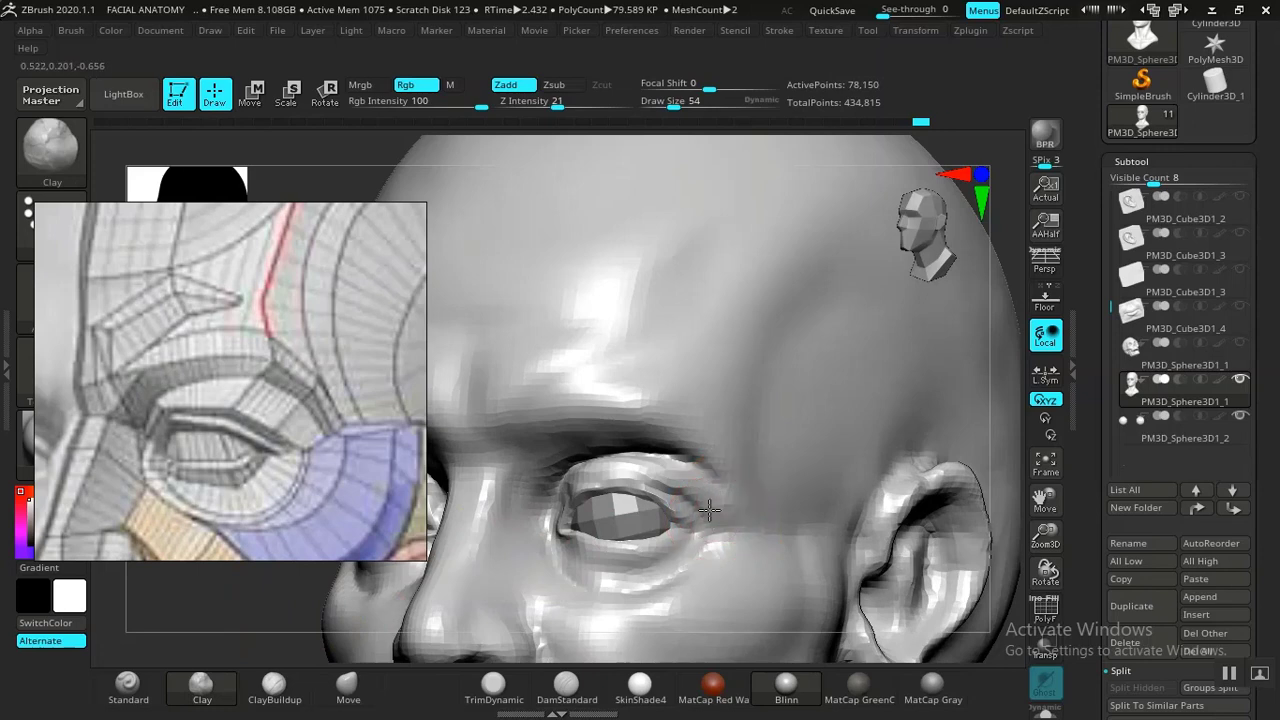
left_click_drag(708, 510, 650, 471)
left_click(600, 462)
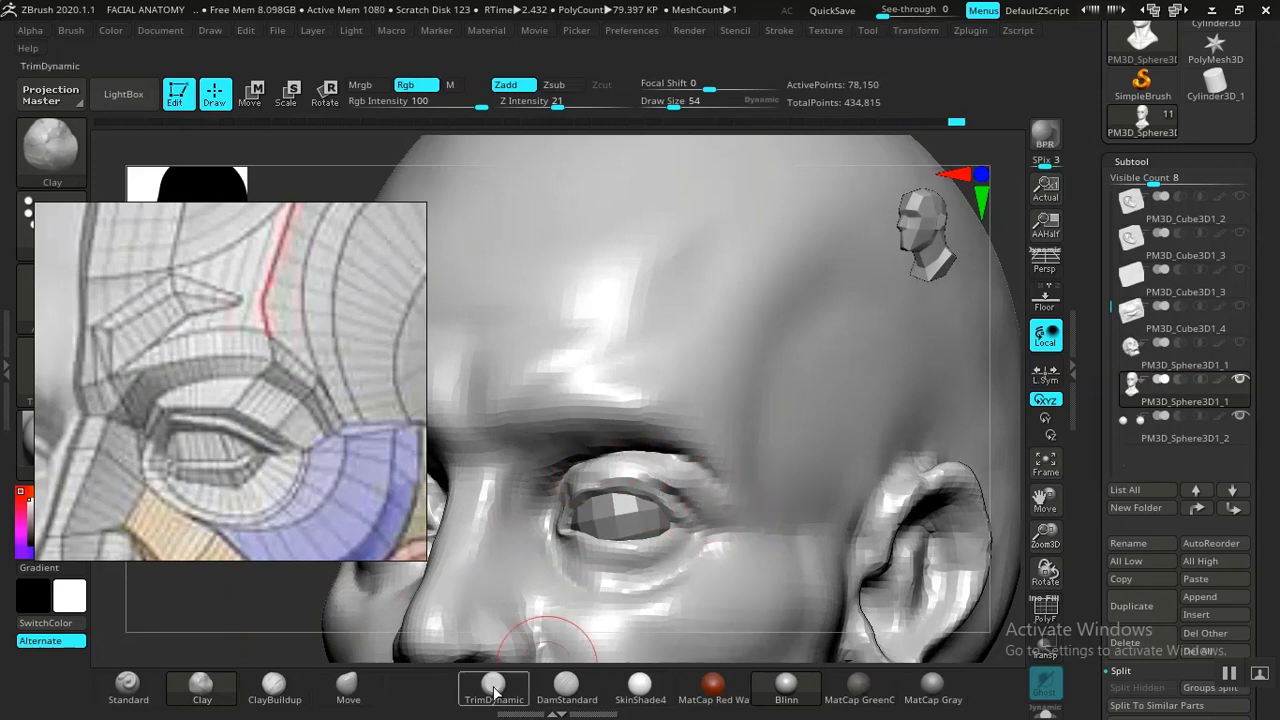
- Carve the upper eyelid crease from the outer eye corner inward with the DamStandard brush at draw size 54
left_click(566, 686)
scroll(703, 530, "up", 3)
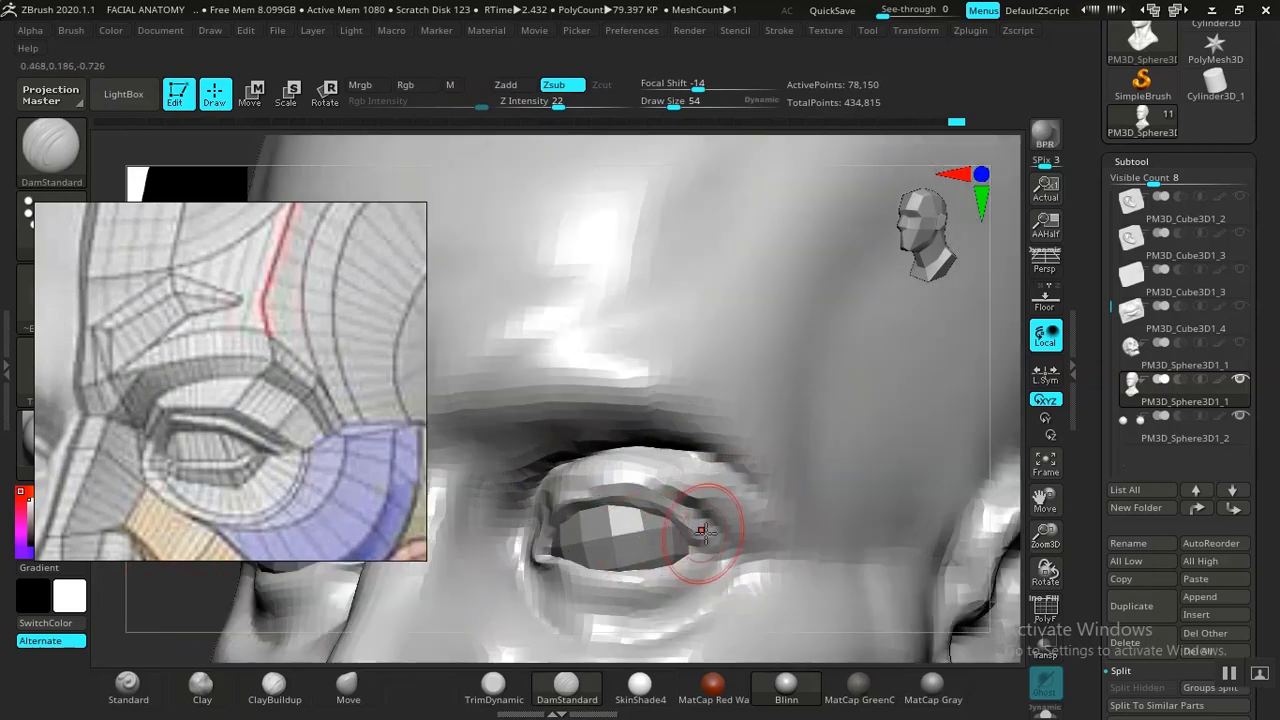
left_click_drag(703, 530, 683, 510)
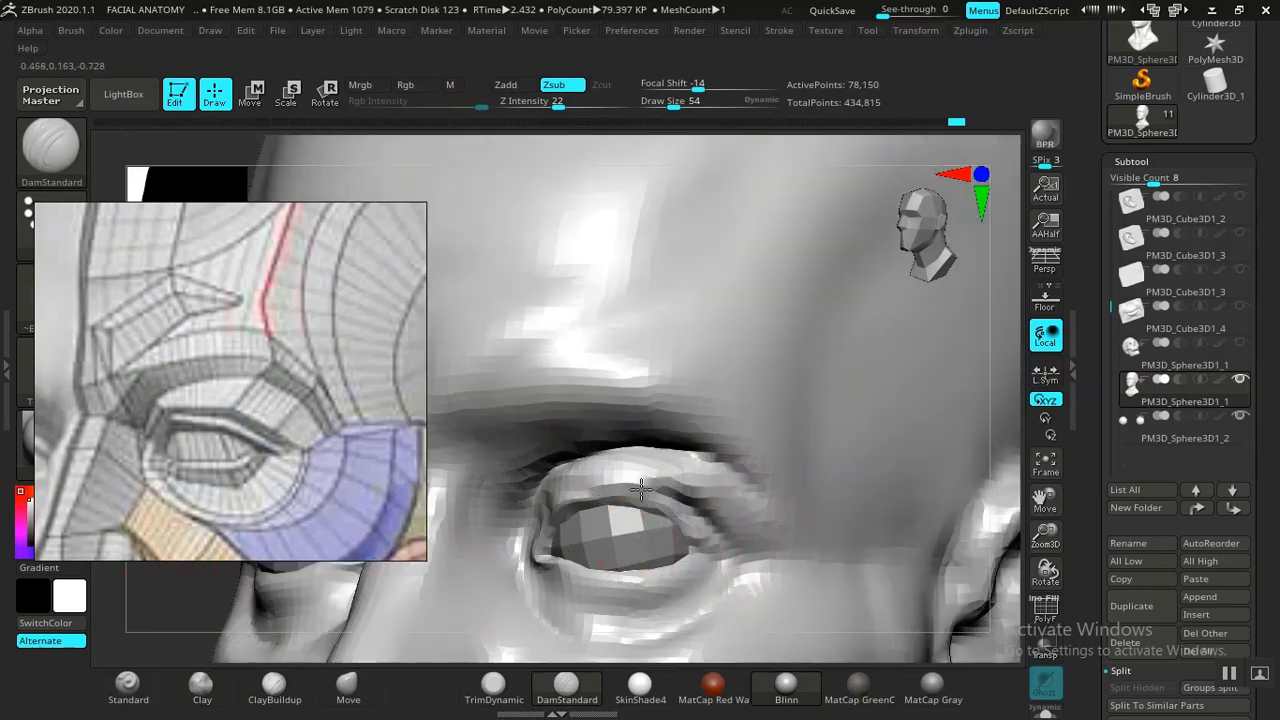
mouse_move(600, 487)
left_mouse_down()
mouse_move(647, 485)
mouse_move(575, 488)
left_mouse_up()
left_click_drag(150, 617, 240, 622)
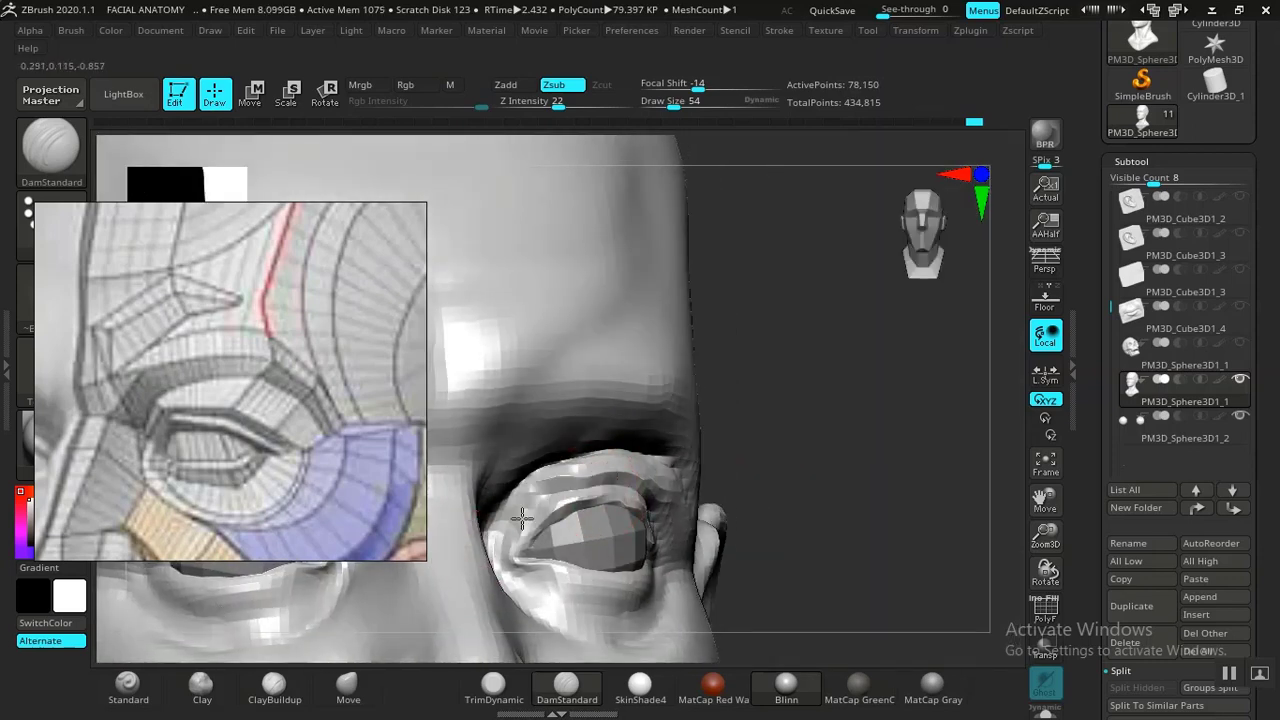
key("f")
mouse_move(640, 440)
left_mouse_down("shift")
mouse_move(751, 535)
mouse_move(863, 597)
mouse_move(757, 543)
left_mouse_up("shift")
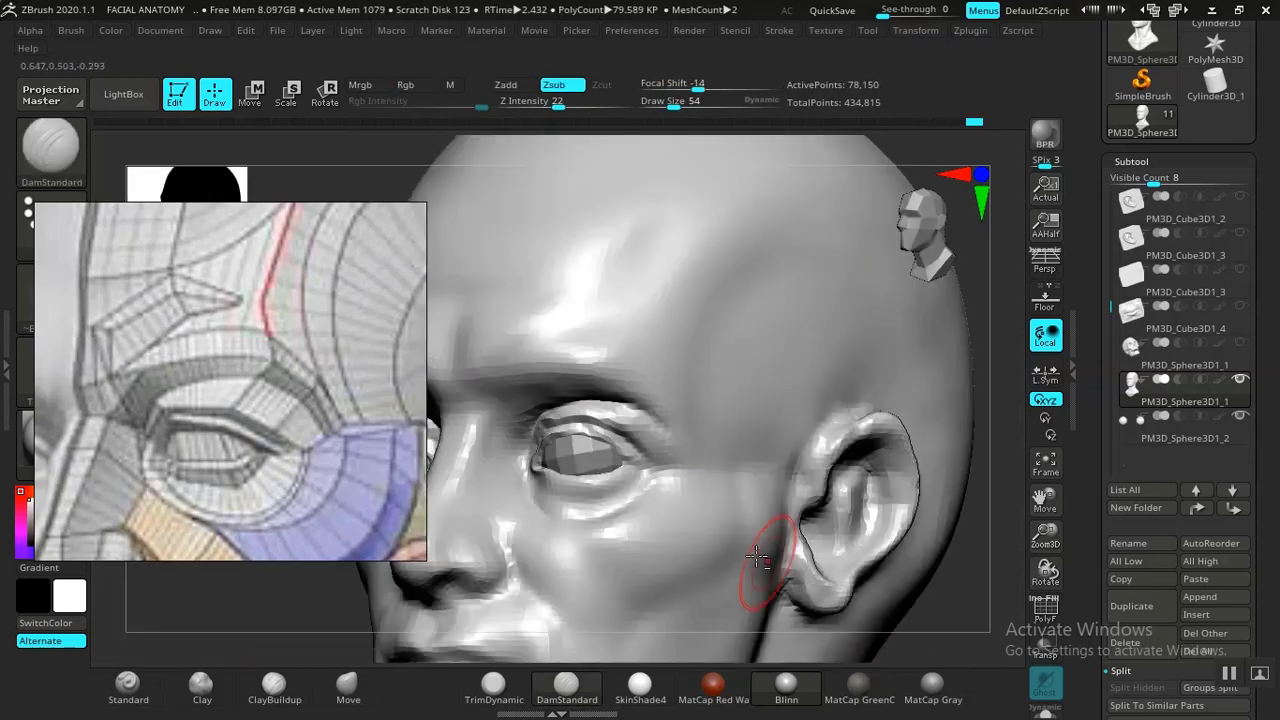
left_click_drag(636, 435, 632, 440)
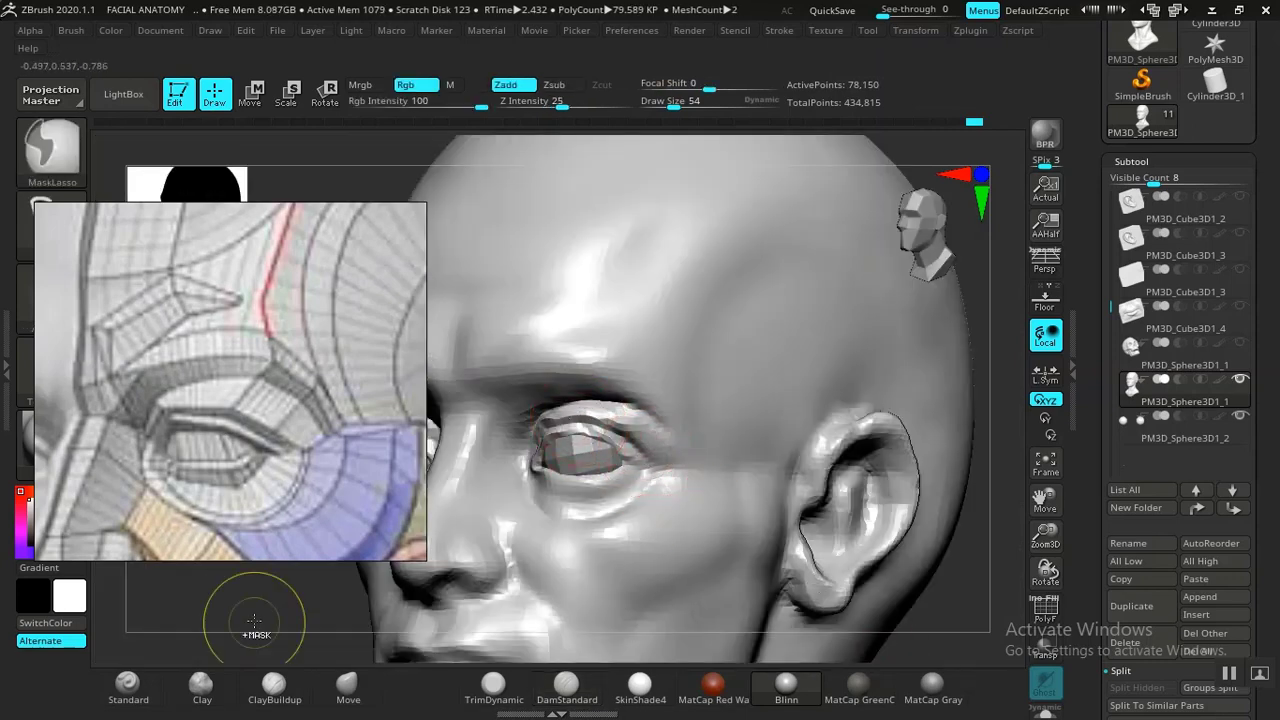
- Remesh the head with DynaMesh, check its wireframe and subdivide the mesh once
key("ctrl+z")
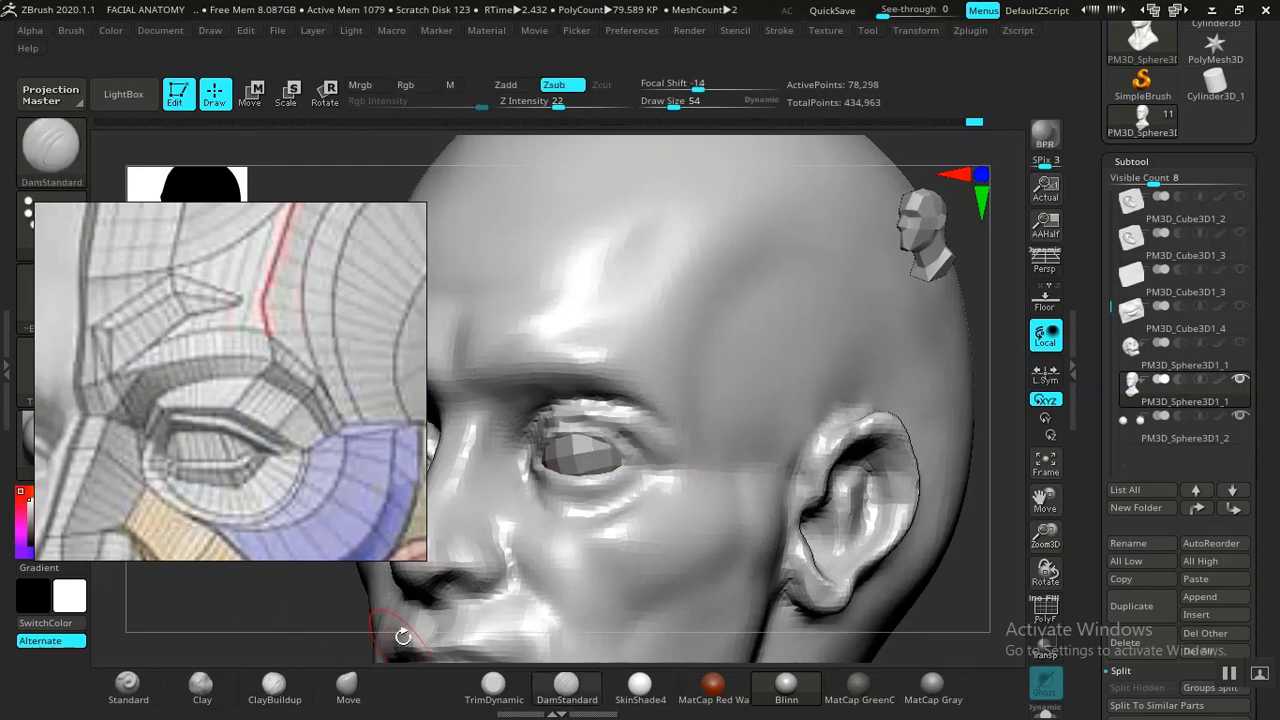
left_click_drag(403, 636, 591, 514)
key("shift+f")
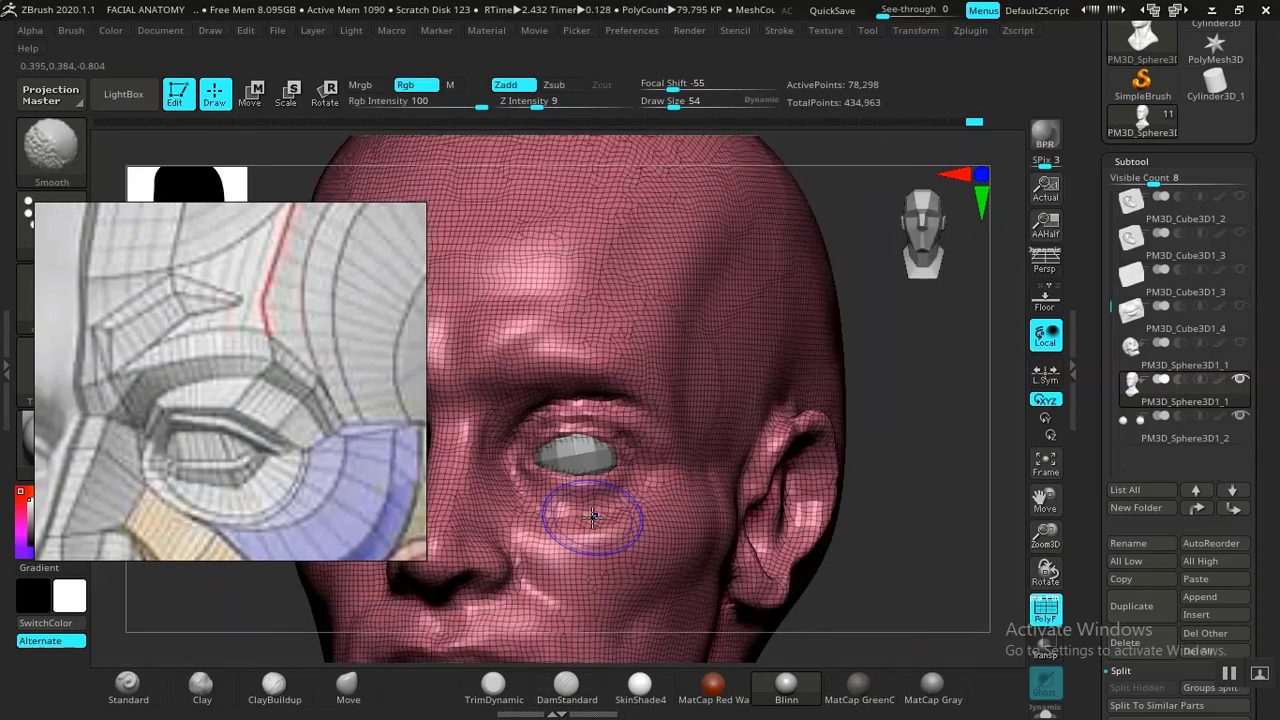
key("shift+f")
mouse_move(923, 523)
left_mouse_down("alt")
mouse_move(970, 532)
mouse_move(923, 514)
mouse_move(943, 543)
mouse_move(902, 537)
mouse_move(953, 566)
left_mouse_up("alt")
key("ctrl+d")
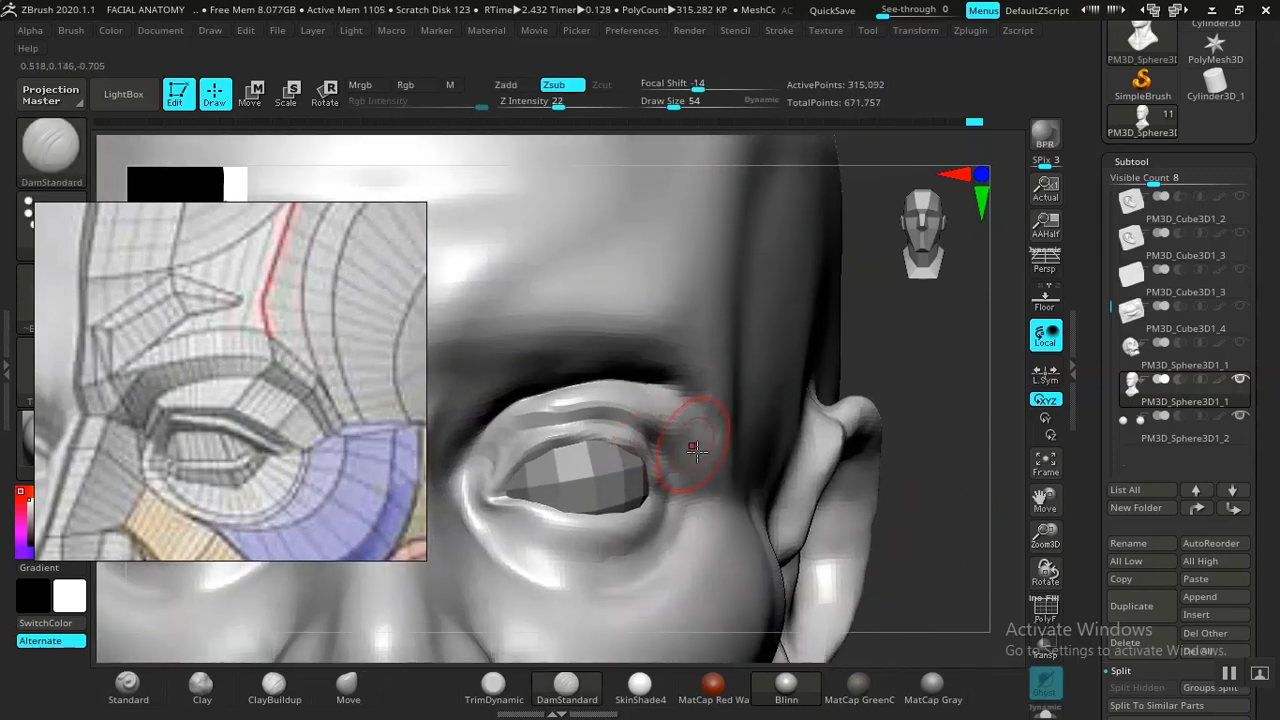
- Build up the upper eyelid fold and outer corner with the ClayBuildup brush at Z intensity 20
mouse_move(694, 448)
left_mouse_down()
mouse_move(629, 401)
mouse_move(544, 417)
left_mouse_up()
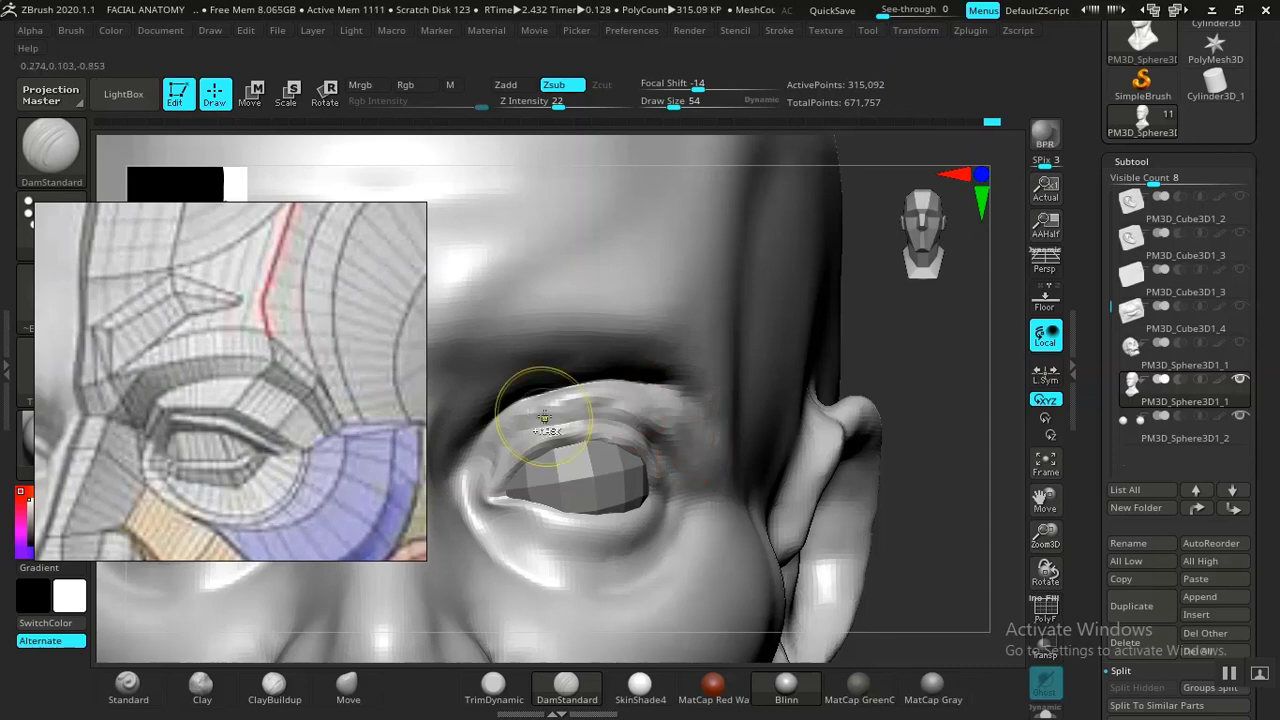
left_click(258, 697)
mouse_move(647, 413)
left_mouse_down()
mouse_move(690, 465)
mouse_move(588, 408)
mouse_move(497, 438)
left_mouse_up()
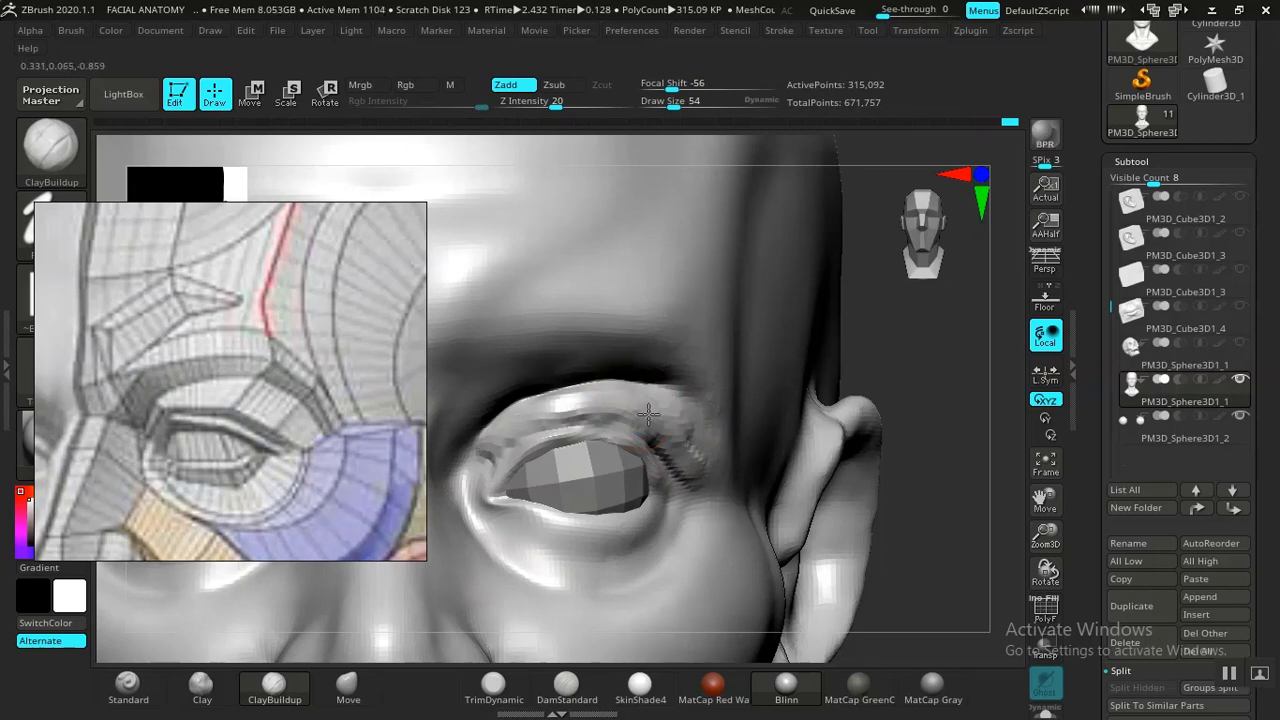
key("ctrl+z")
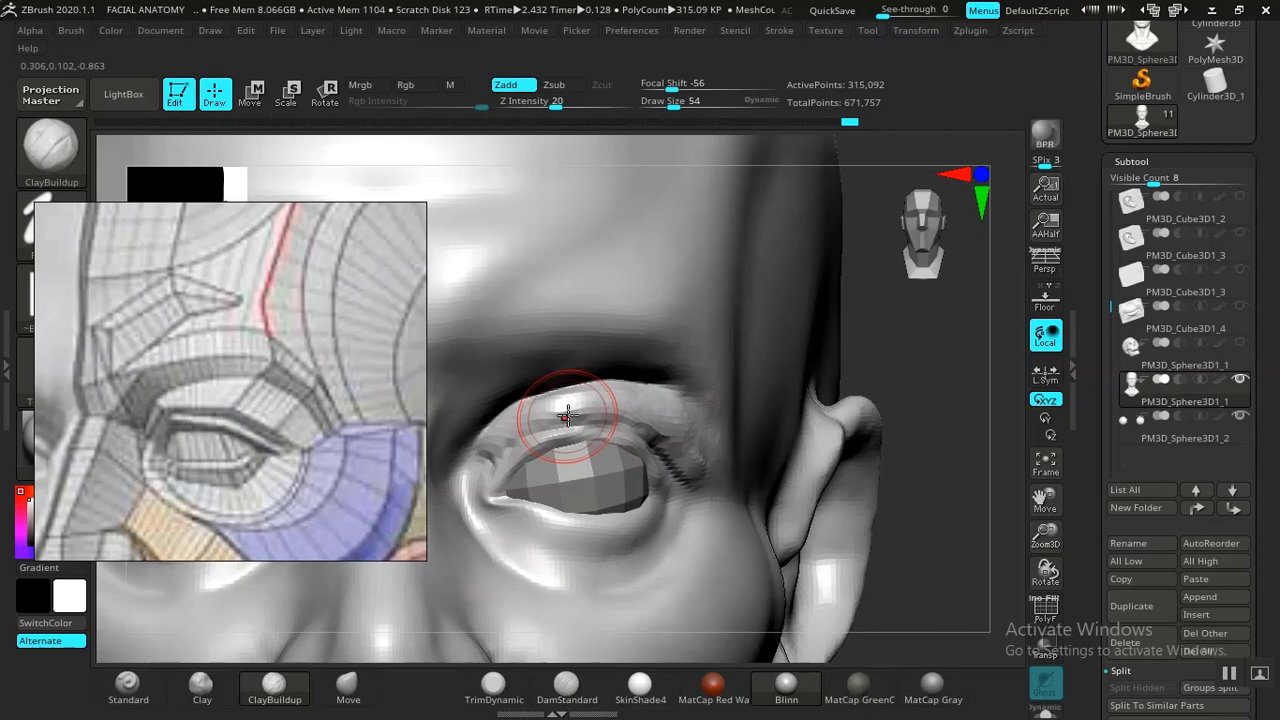
mouse_move(567, 414)
left_mouse_down()
mouse_move(687, 456)
mouse_move(681, 413)
left_mouse_up()
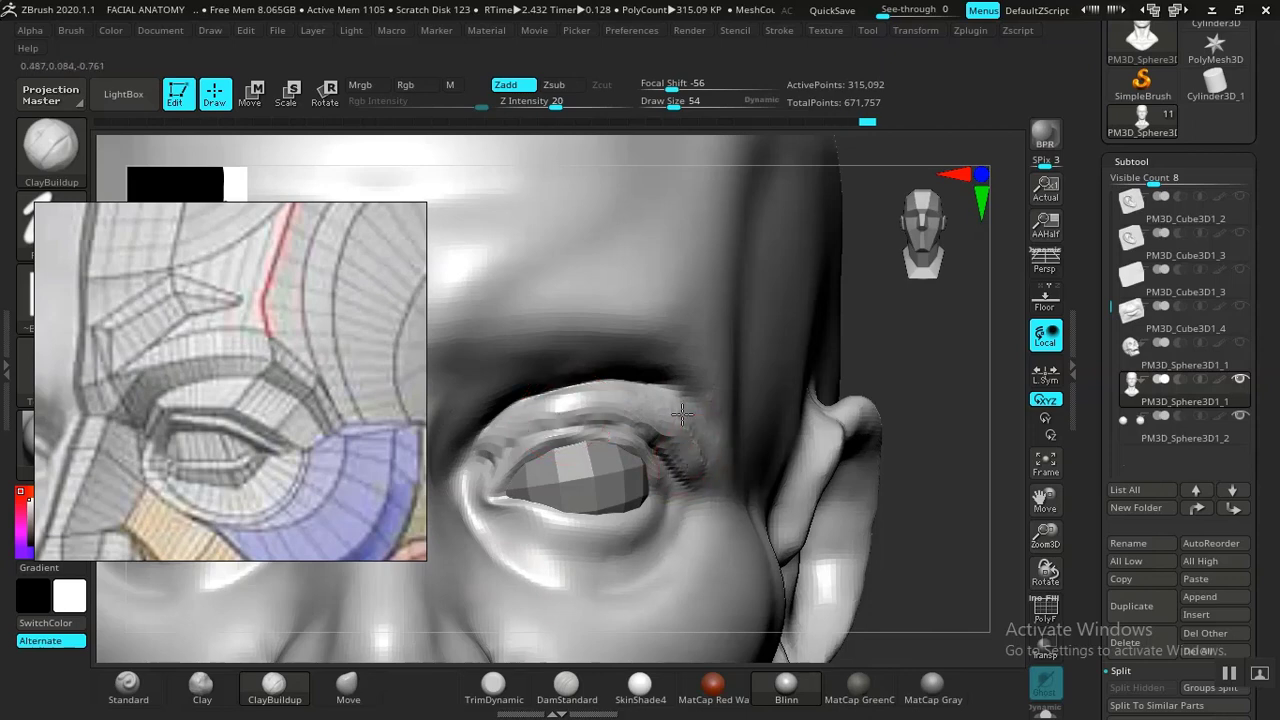
- Sharpen the crease at the outer eye corner with the DamStandard brush at Z intensity 22
key("b")
key("d")
key("s")
mouse_move(678, 486)
left_mouse_down()
mouse_move(650, 443)
mouse_move(586, 422)
mouse_move(512, 443)
mouse_move(560, 418)
mouse_move(612, 420)
mouse_move(662, 456)
left_mouse_up()
- Smooth the upper eyelid fold between the outer and inner eye corners
key("f")
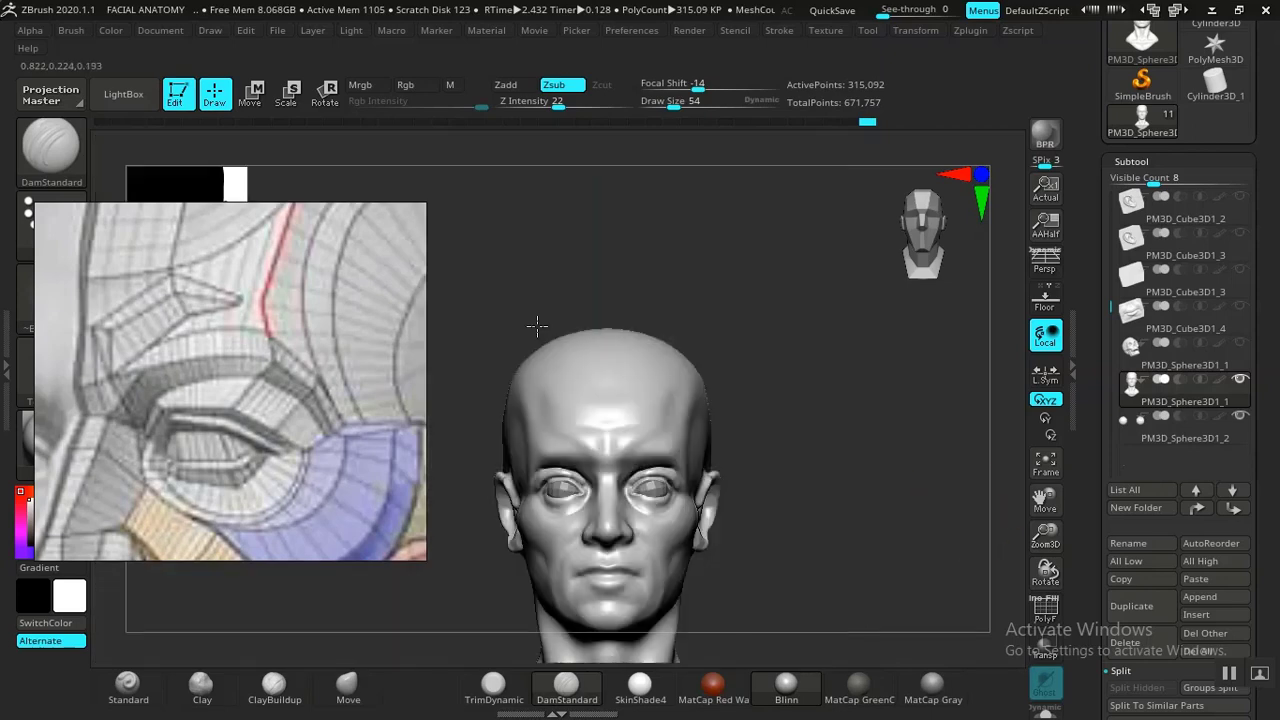
left_click_drag(945, 645, 895, 645, "alt")
left_click_drag(985, 600, 909, 571)
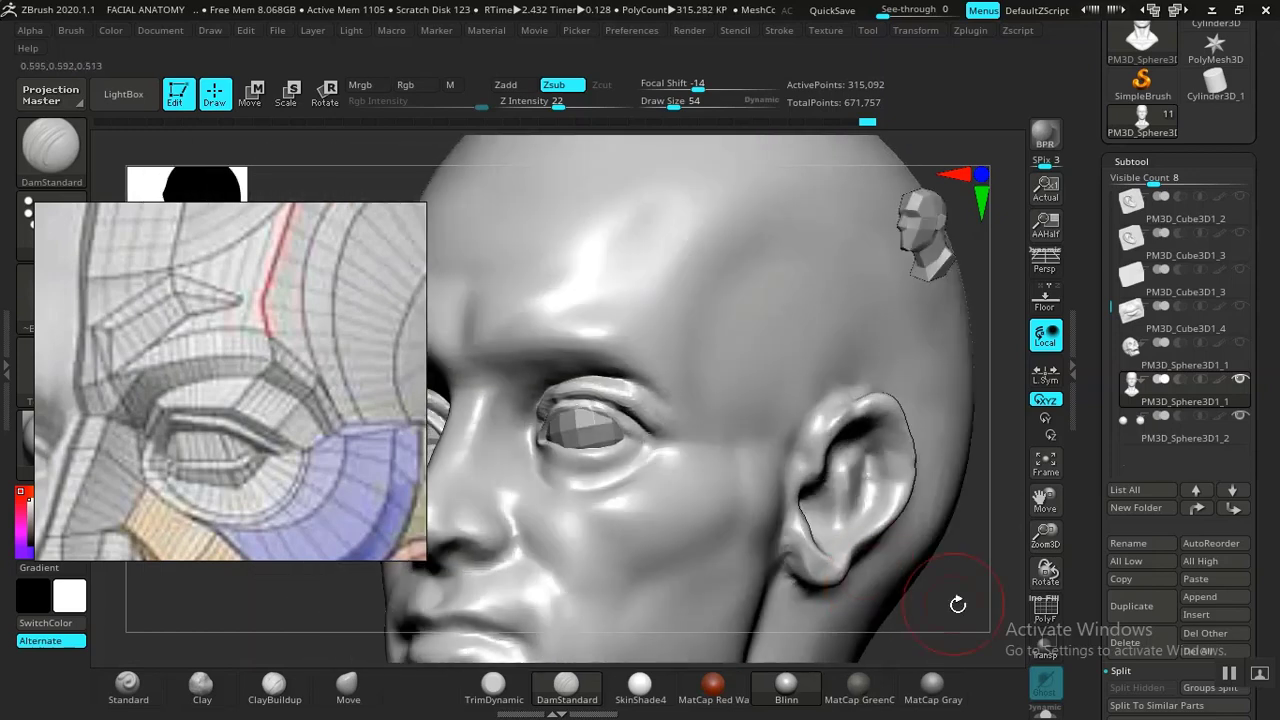
left_click_drag(985, 649, 900, 600, "alt")
mouse_move(657, 424)
left_mouse_down("shift")
mouse_move(650, 402)
mouse_move(552, 370)
mouse_move(497, 386)
left_mouse_up("shift")
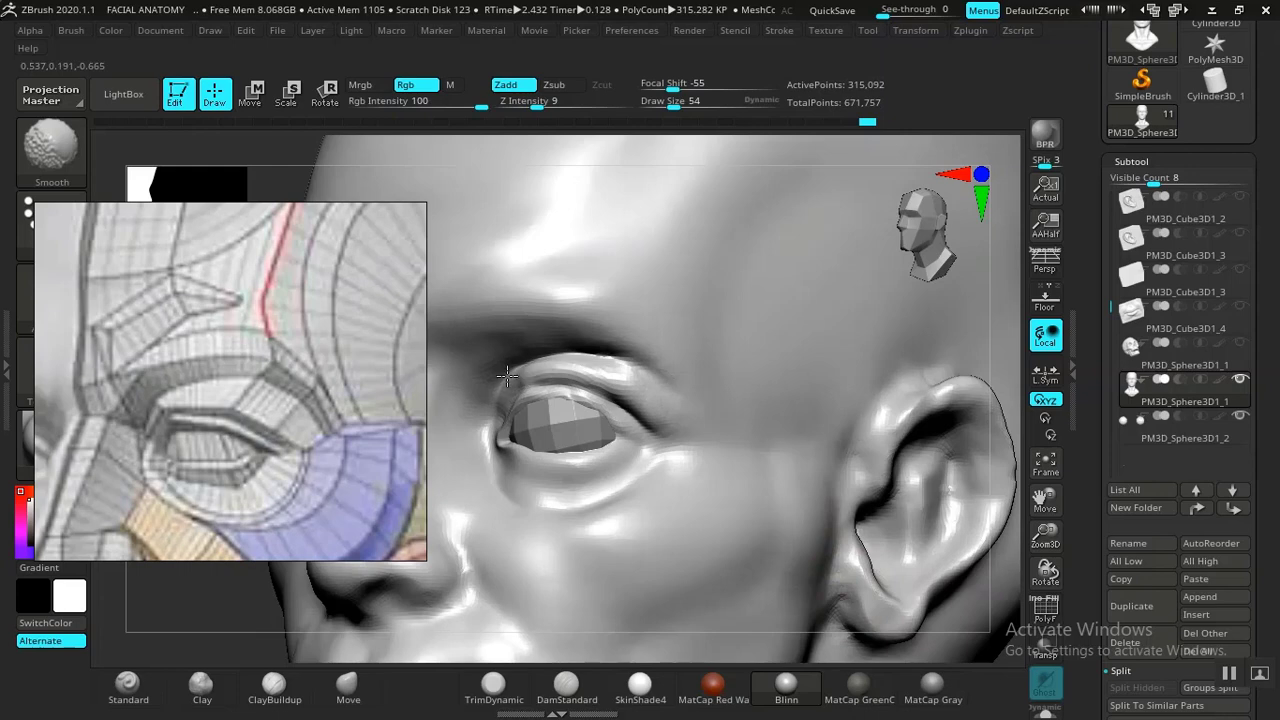
left_click_drag(511, 380, 603, 363, "shift")
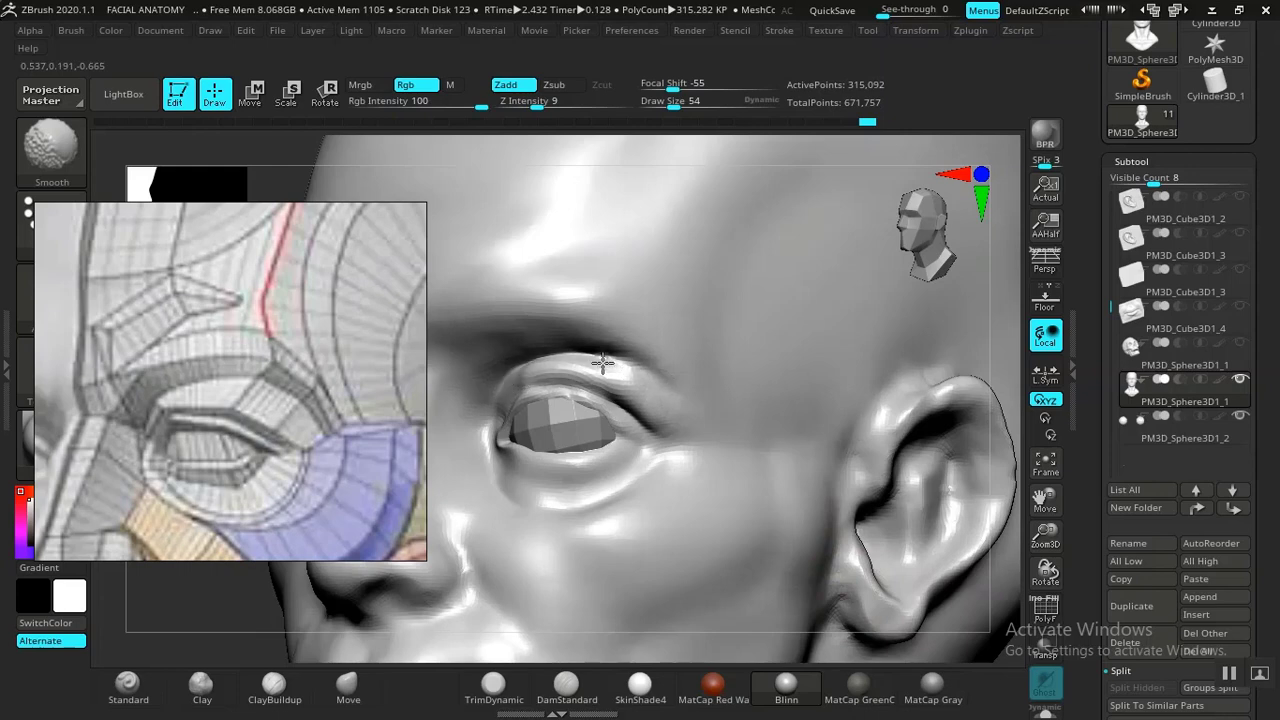
- Refine the volume around the eyelids and outer eye corner with the Standard brush at Z intensity 11
left_click(566, 685)
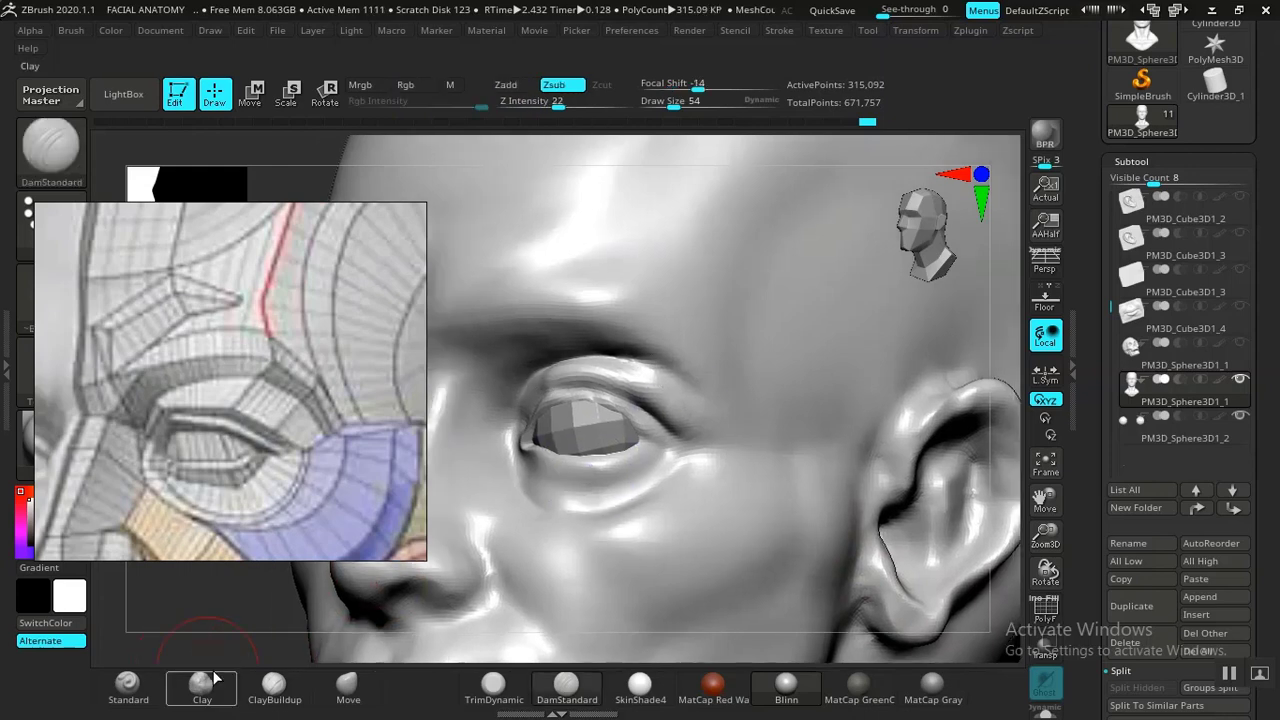
left_click(128, 685)
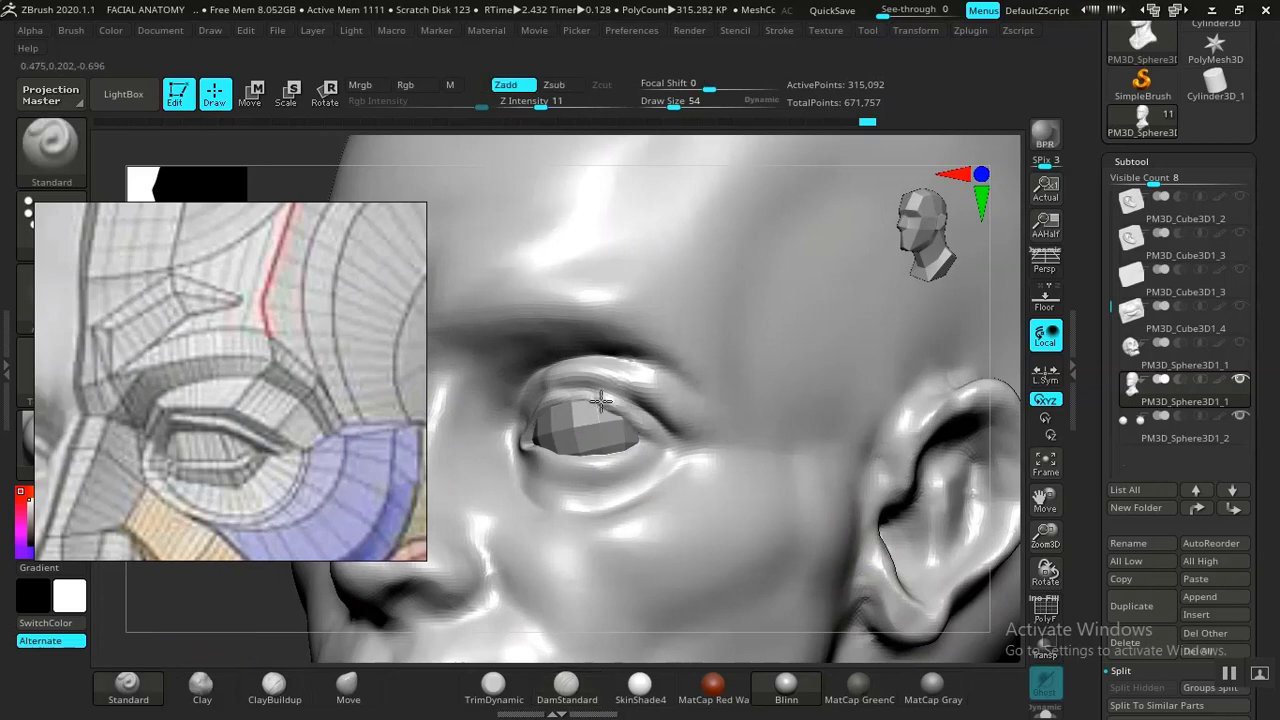
left_click_drag(210, 602, 320, 598)
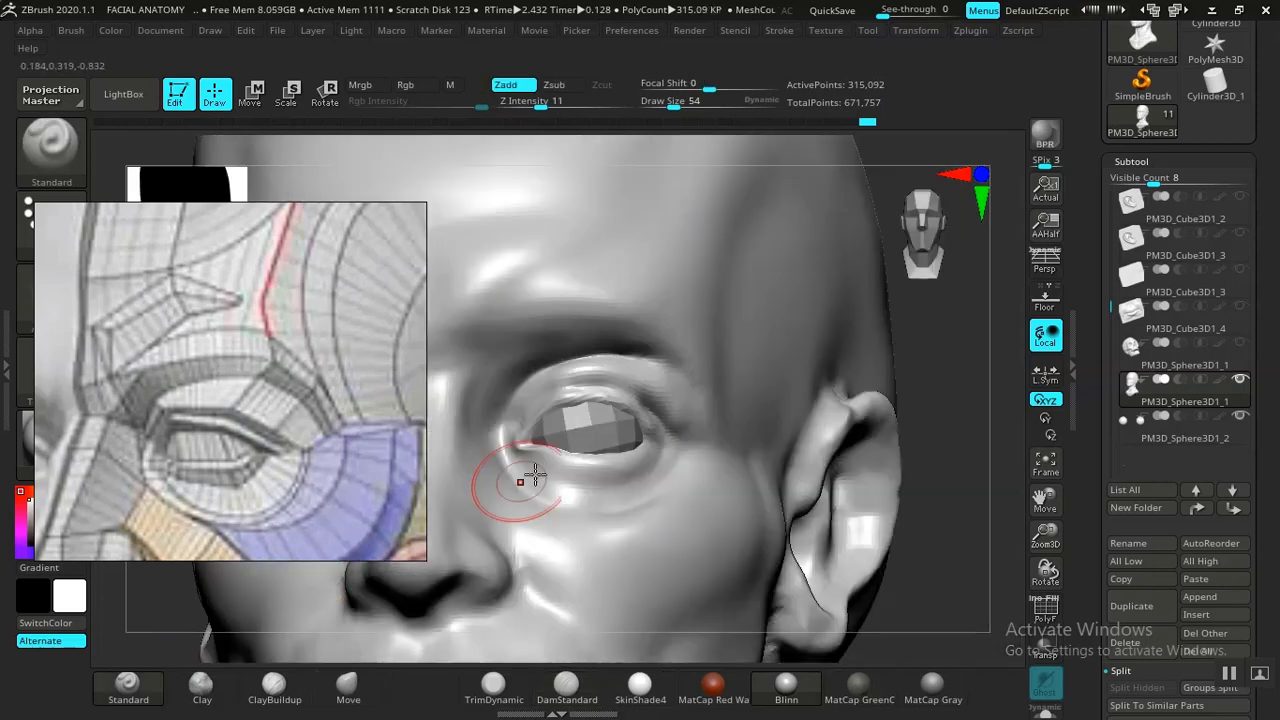
key("ctrl+z")
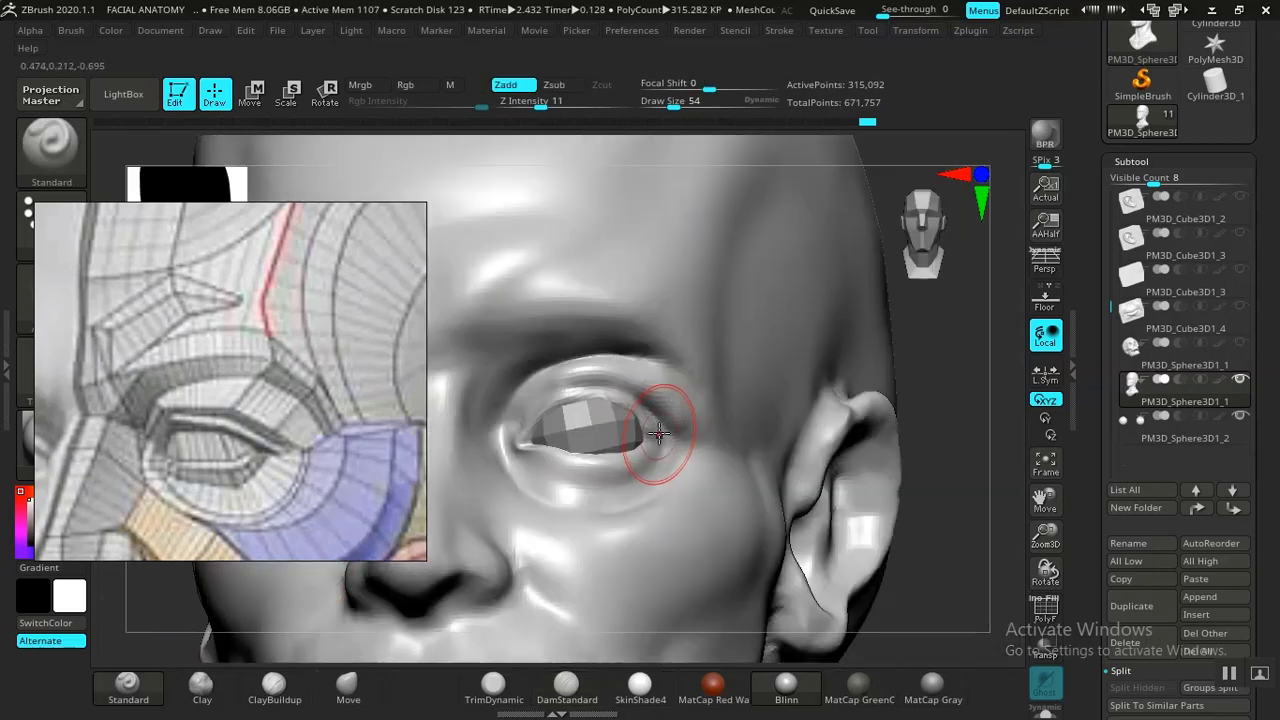
mouse_move(659, 433)
left_mouse_down()
mouse_move(562, 394)
mouse_move(522, 424)
left_mouse_up()
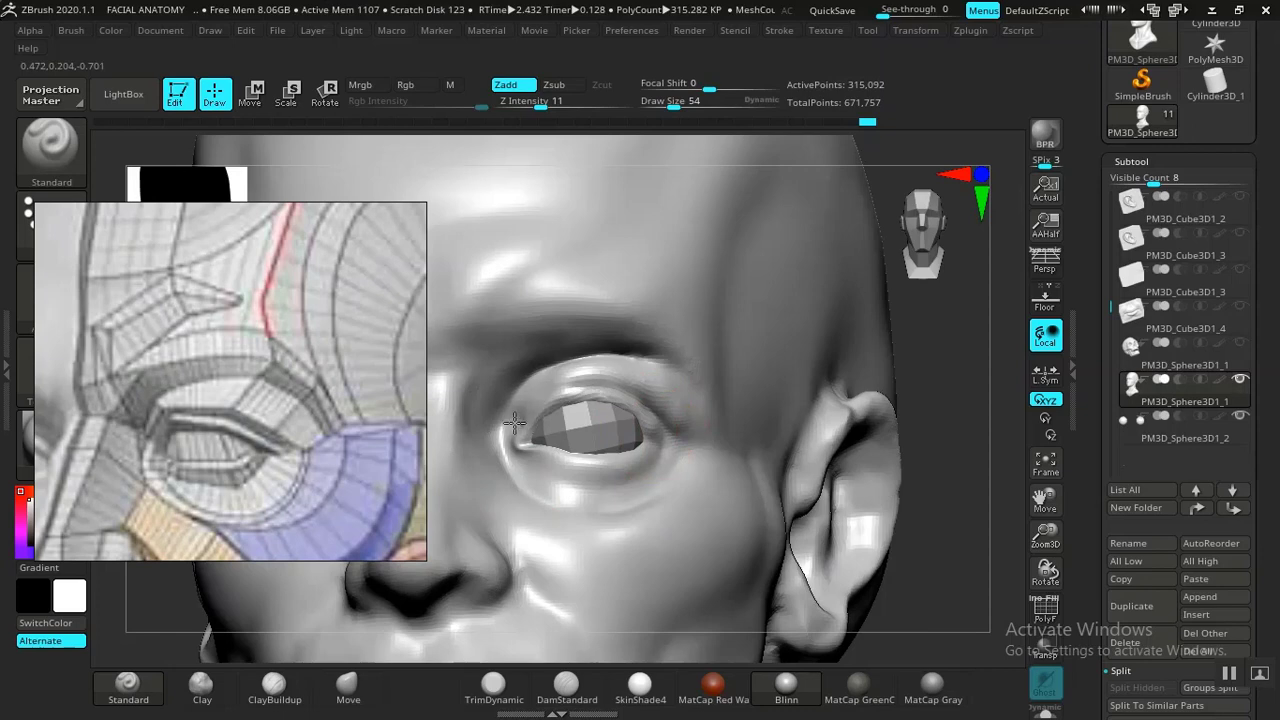
- Recut the upper eyelid crease down to the inner eye corner with the DamStandard brush at draw size 54
left_click(564, 693)
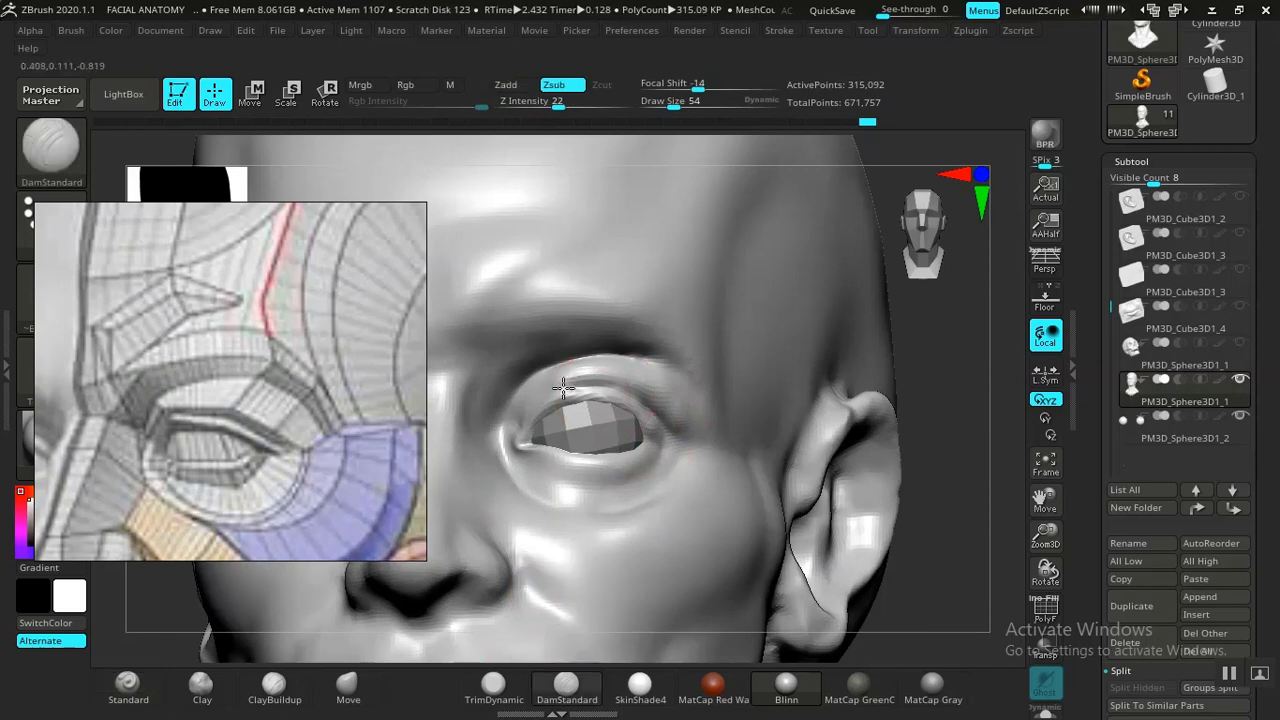
left_click_drag(563, 386, 518, 422)
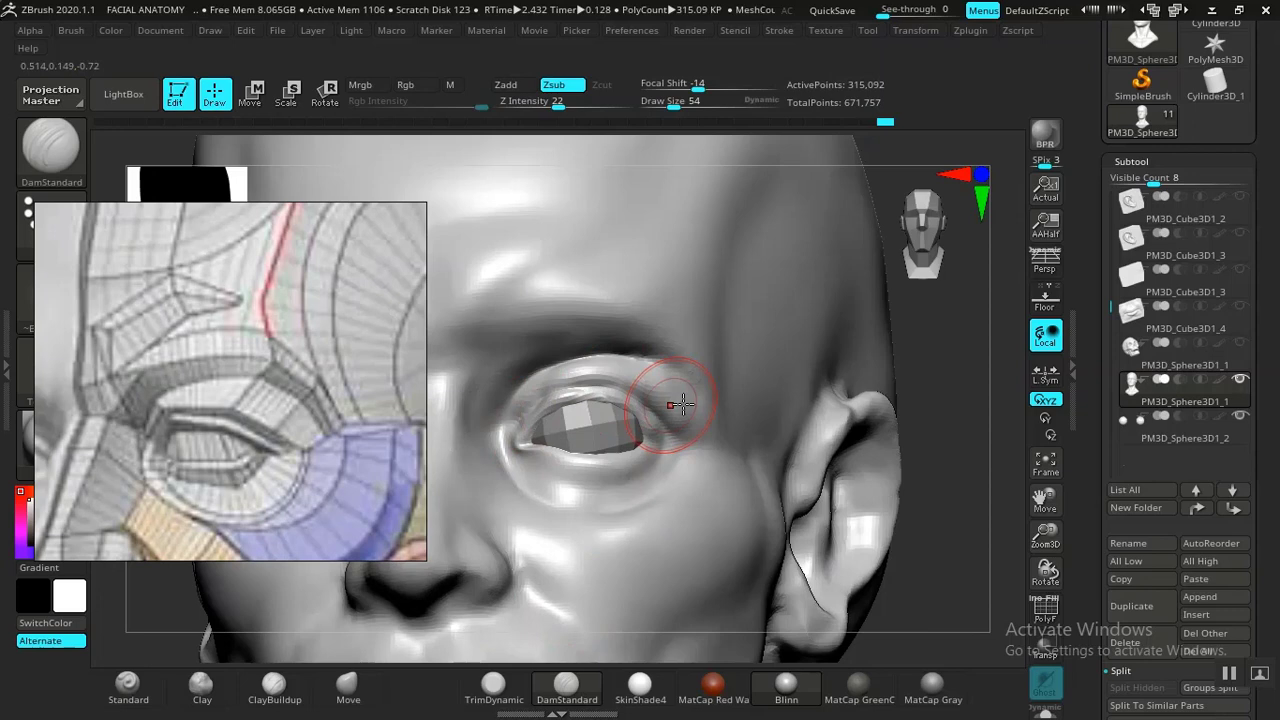
right_click_drag(683, 404, 878, 438)
key("ctrl+z")
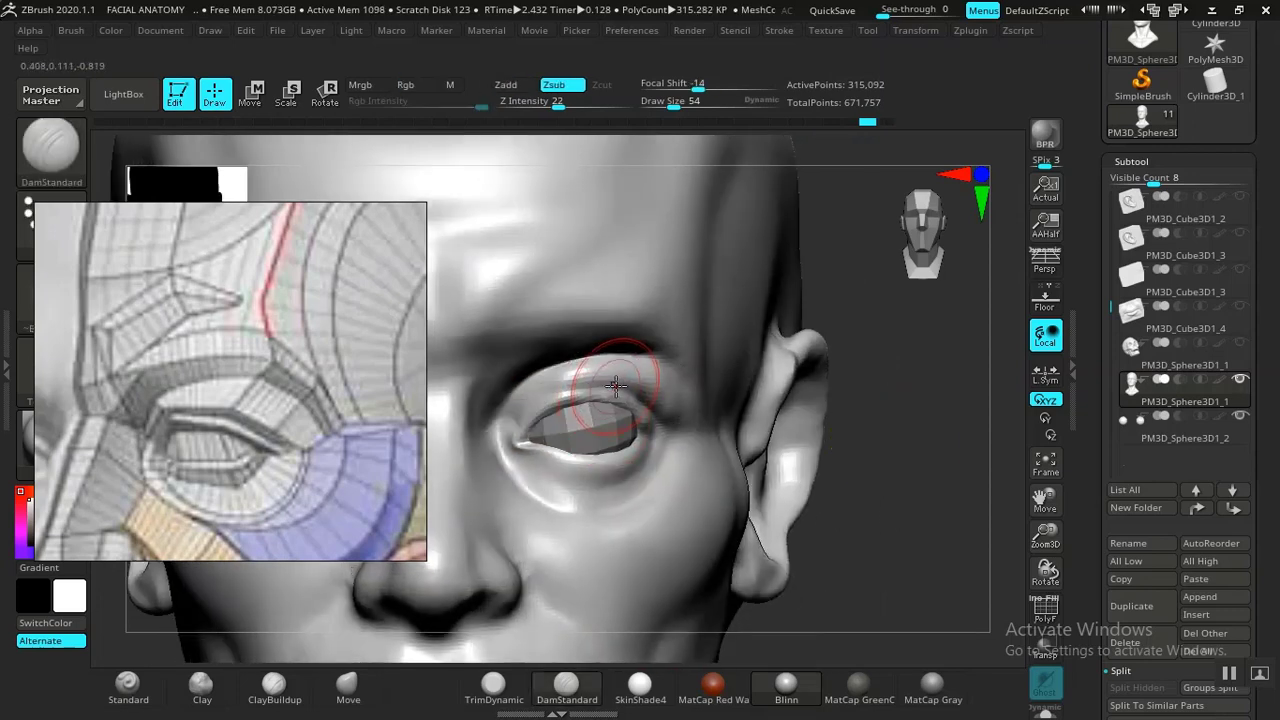
mouse_move(616, 385)
left_mouse_down()
mouse_move(568, 387)
mouse_move(506, 430)
left_mouse_up()
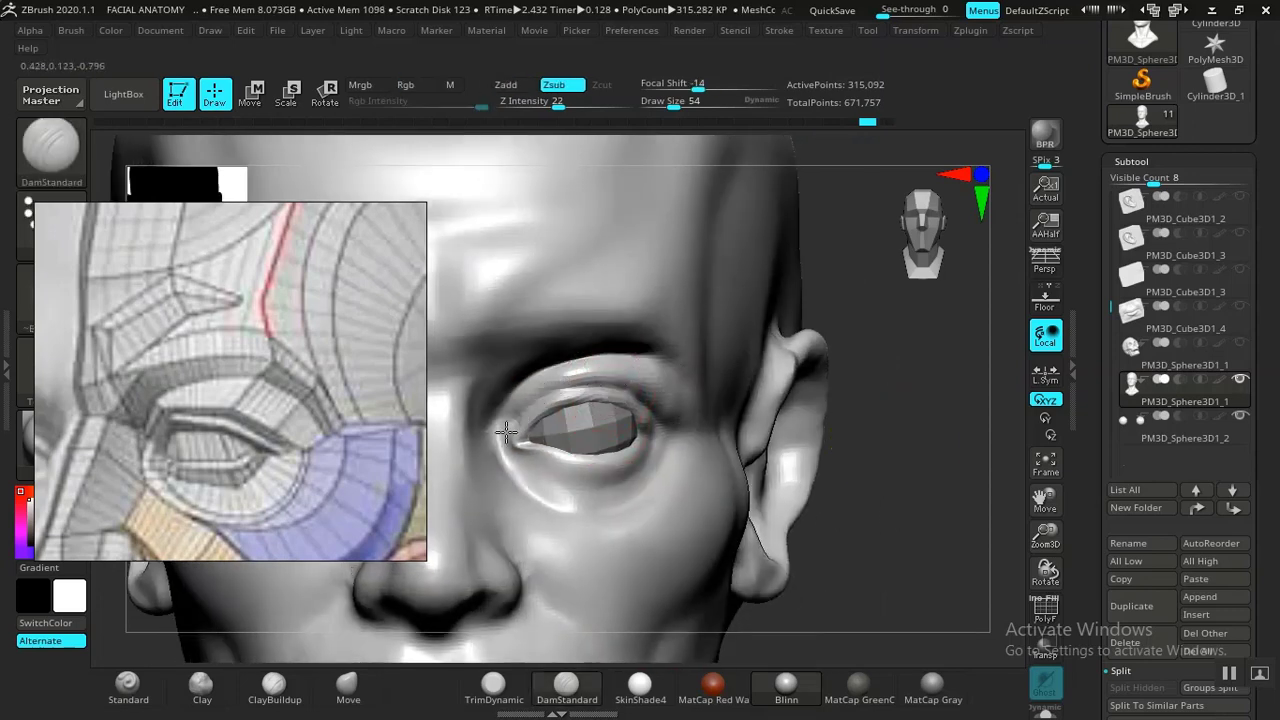
left_click_drag(575, 385, 630, 383)
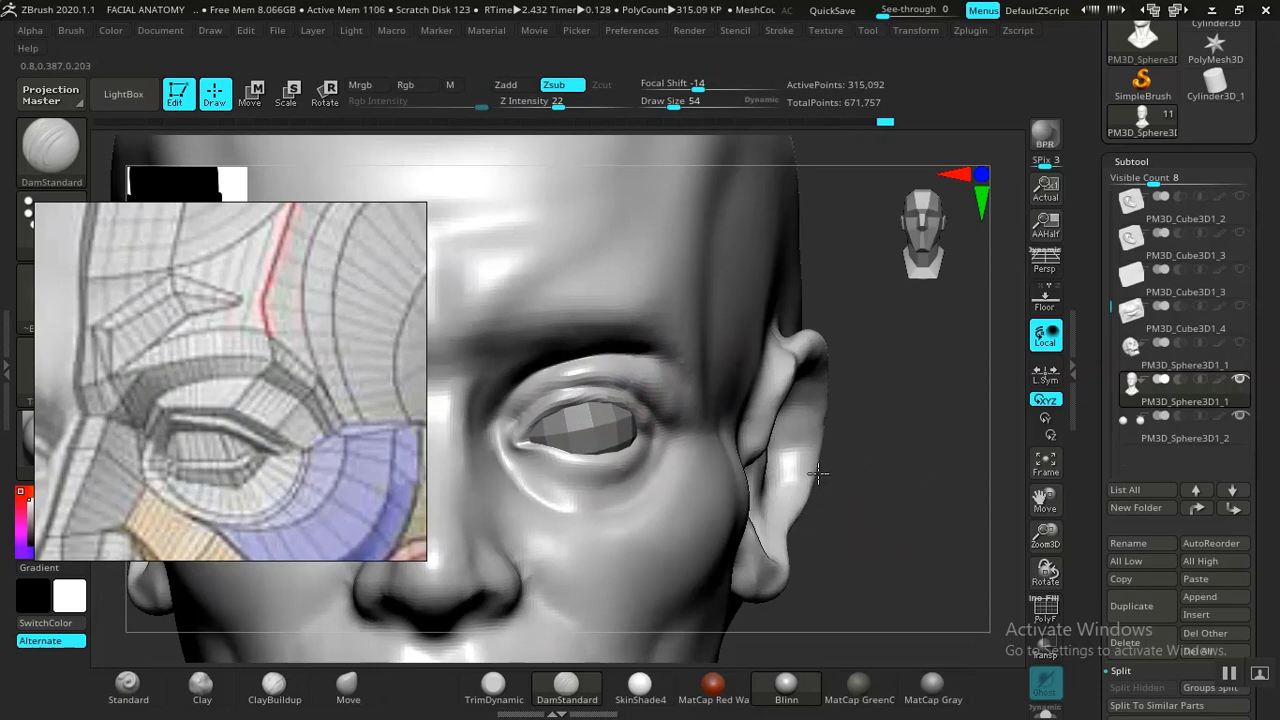
- Deepen the line between the lips and fill out the lower lip with the Standard brush at Z intensity 11 and draw size 54
right_click_drag(818, 473, 791, 557, "ctrl")
left_click_drag(791, 557, 861, 588)
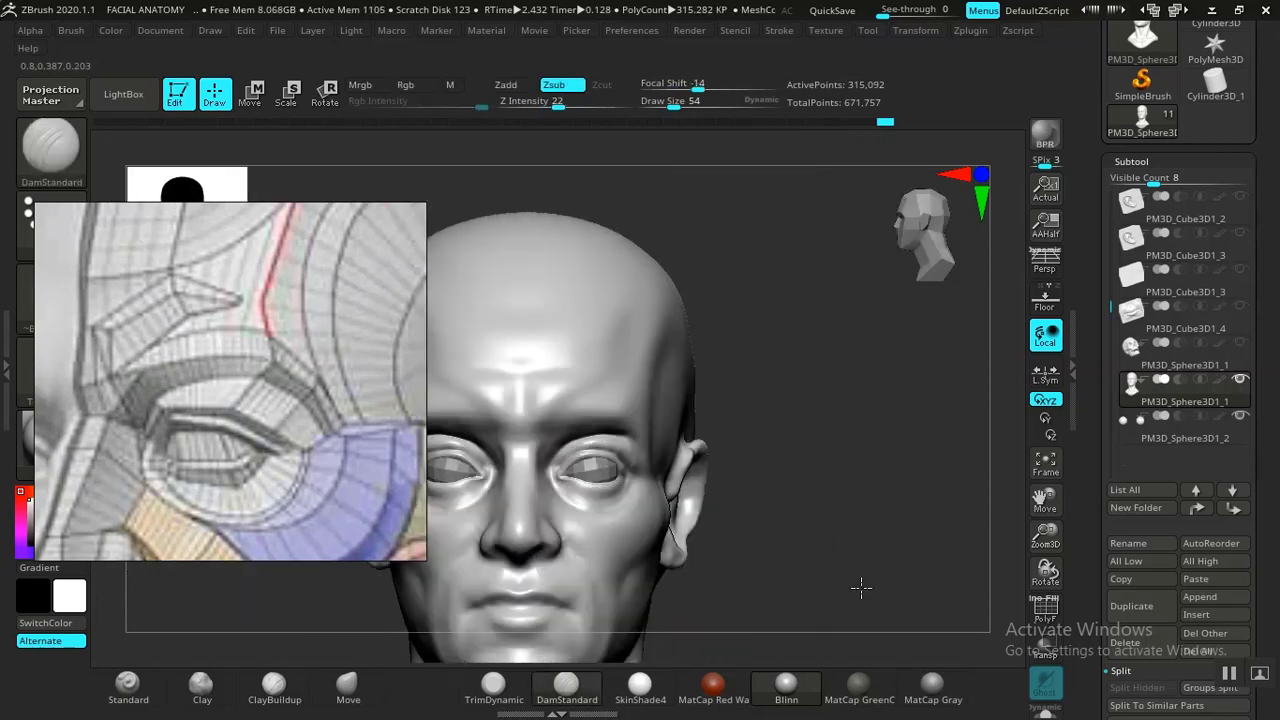
mouse_move(861, 588)
right_mouse_down("ctrl")
mouse_move(727, 487)
mouse_move(770, 503)
mouse_move(818, 566)
mouse_move(890, 489)
mouse_move(680, 502)
right_mouse_up("ctrl")
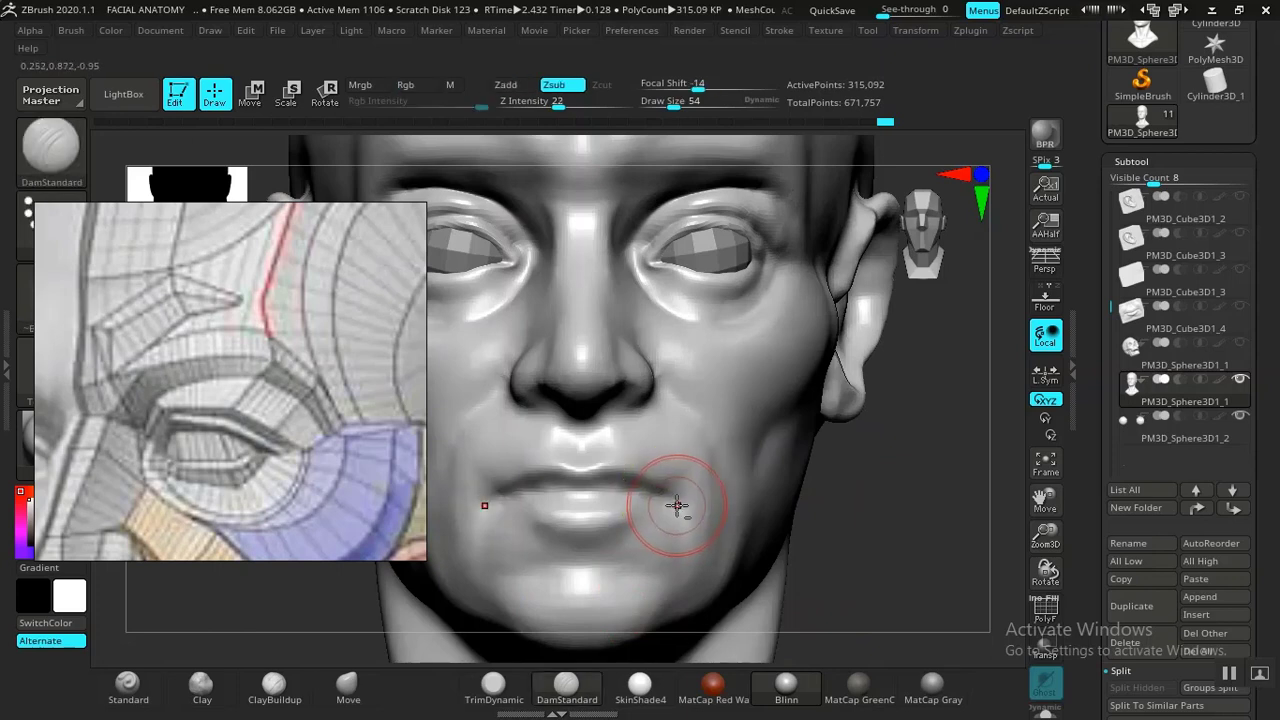
mouse_move(674, 506)
left_mouse_down()
mouse_move(657, 473)
mouse_move(584, 478)
left_mouse_up()
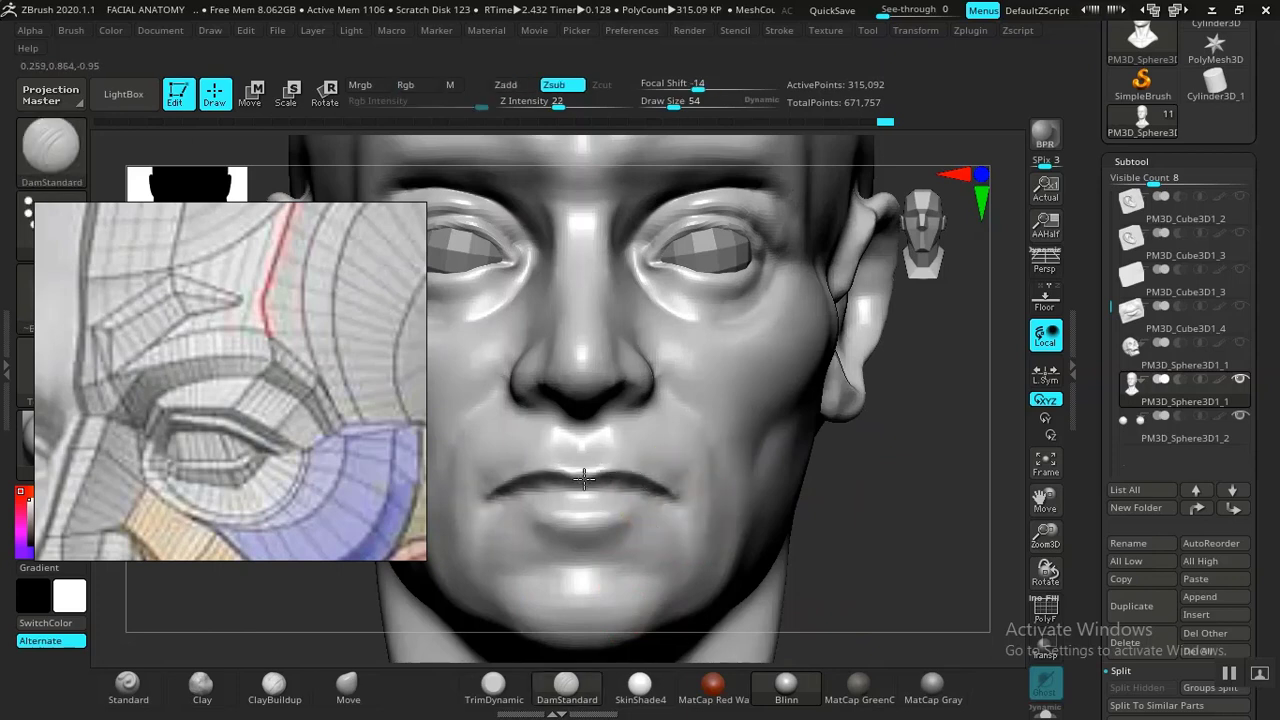
key("ctrl+z")
left_click(128, 687)
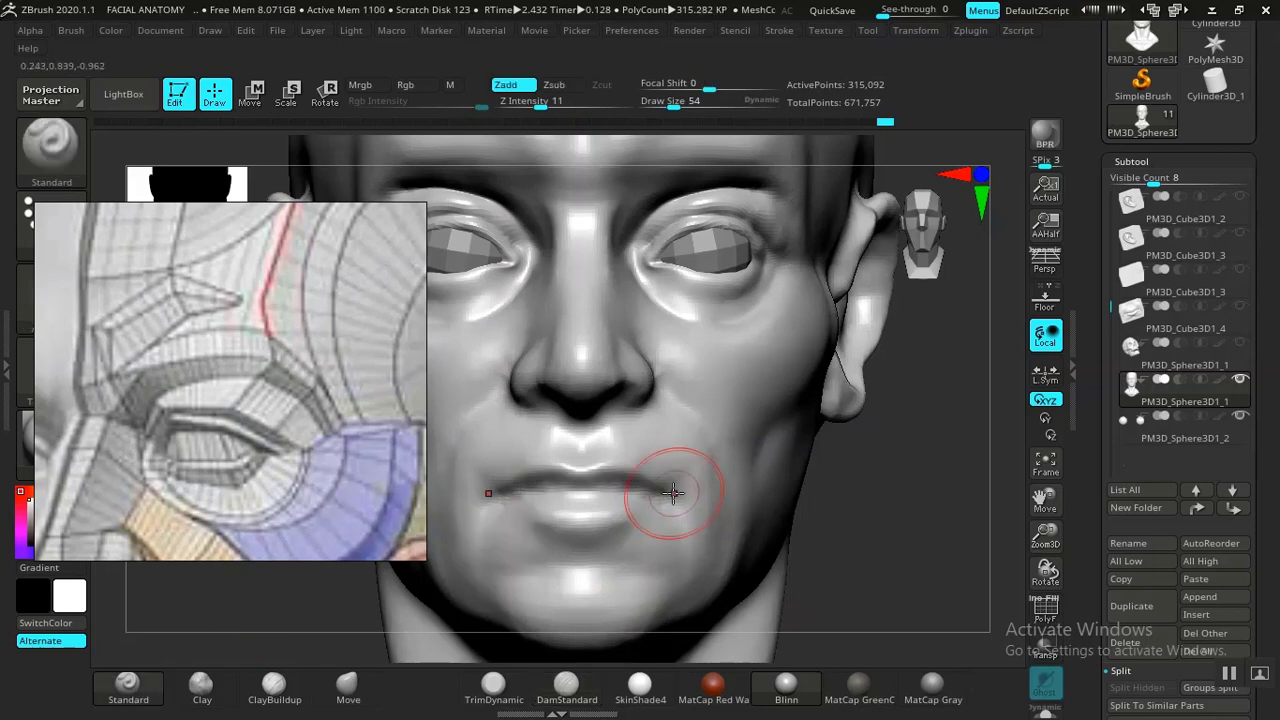
mouse_move(673, 492)
left_mouse_down()
mouse_move(647, 466)
mouse_move(584, 470)
left_mouse_up()
key("ctrl+z")
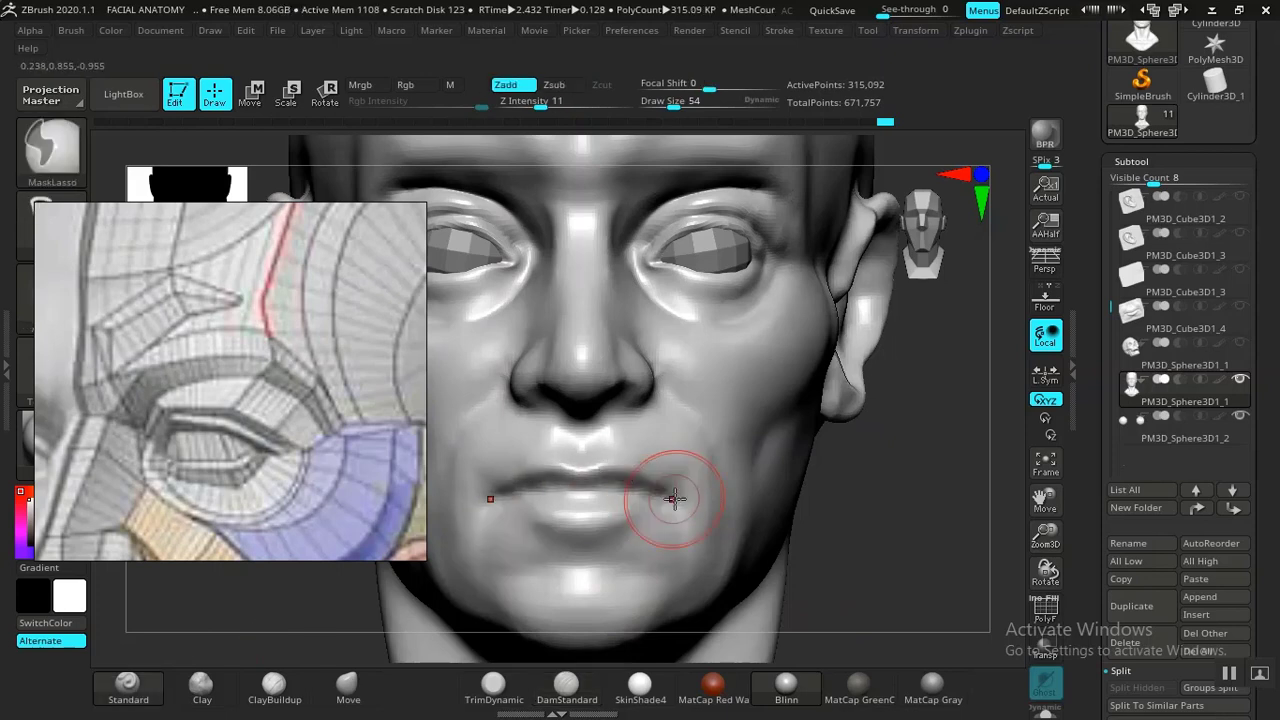
mouse_move(674, 500)
left_mouse_down()
mouse_move(647, 466)
mouse_move(609, 460)
mouse_move(492, 499)
left_mouse_up()
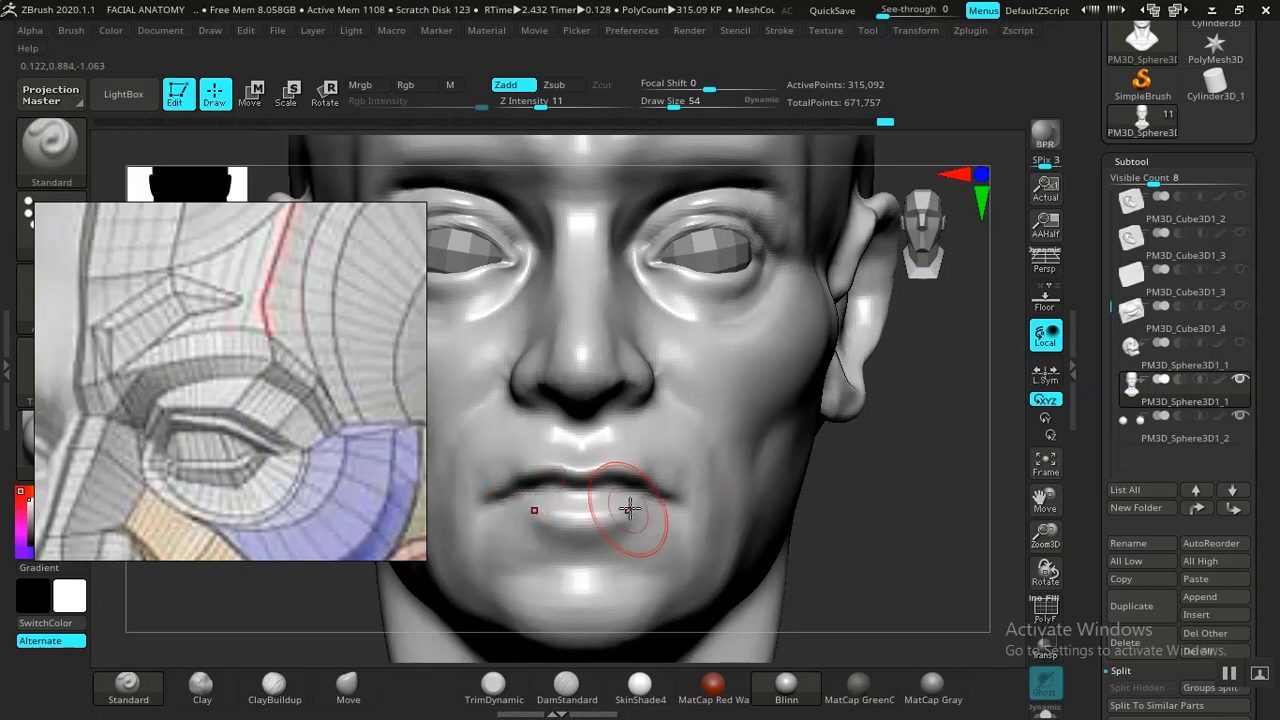
left_click_drag(655, 502, 509, 507)
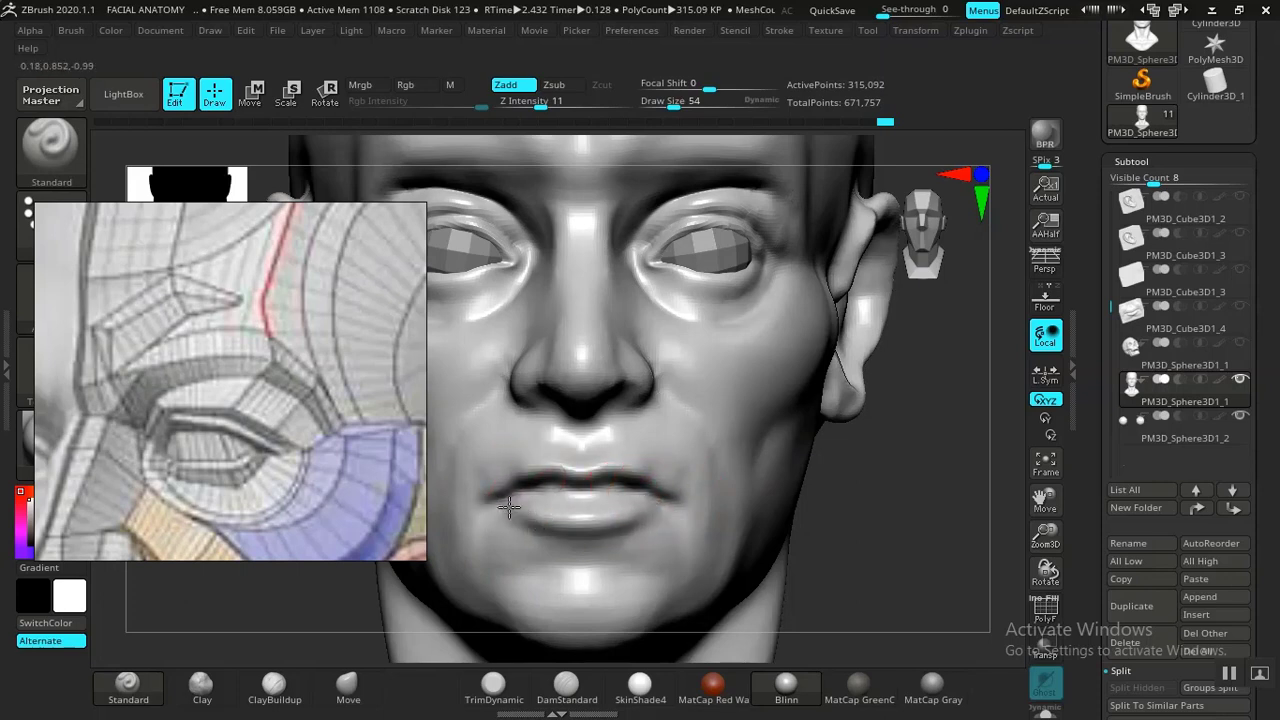
- Sharpen the mouth line with the DamStandard brush at Z intensity 22 and refine the upper lip's edge with the Standard brush at 11
left_click(592, 688)
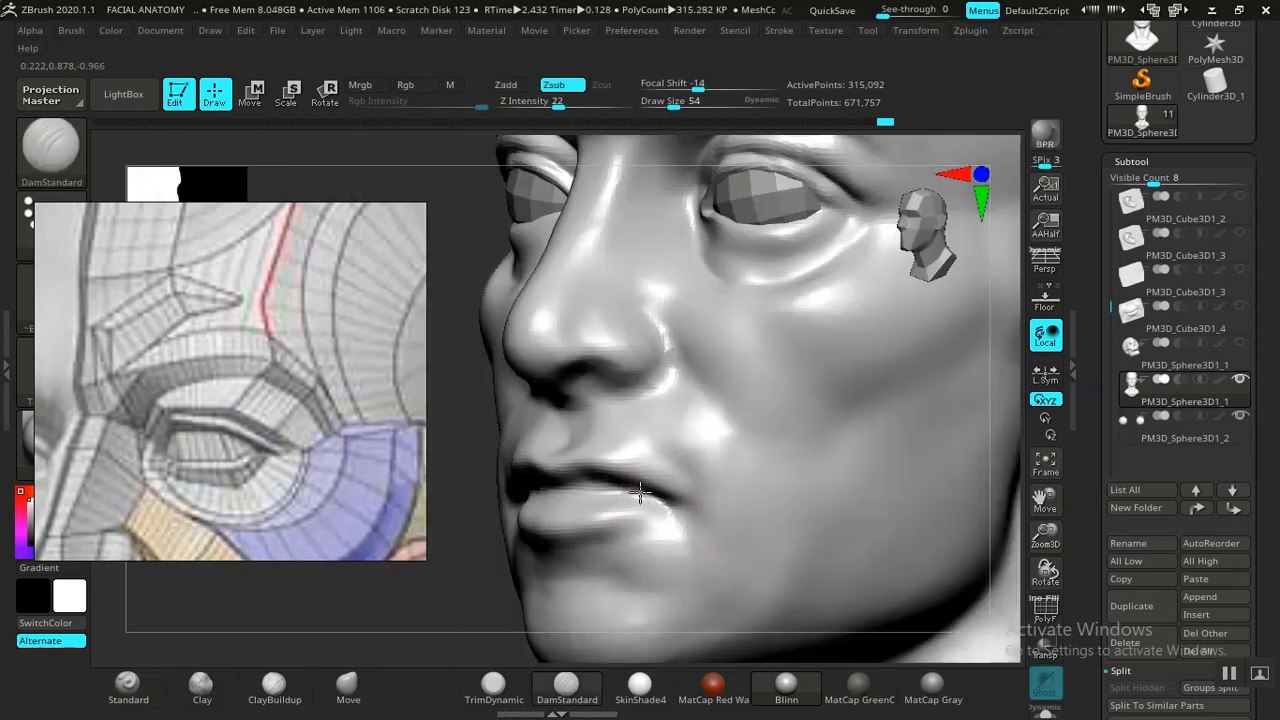
left_click_drag(604, 489, 540, 490)
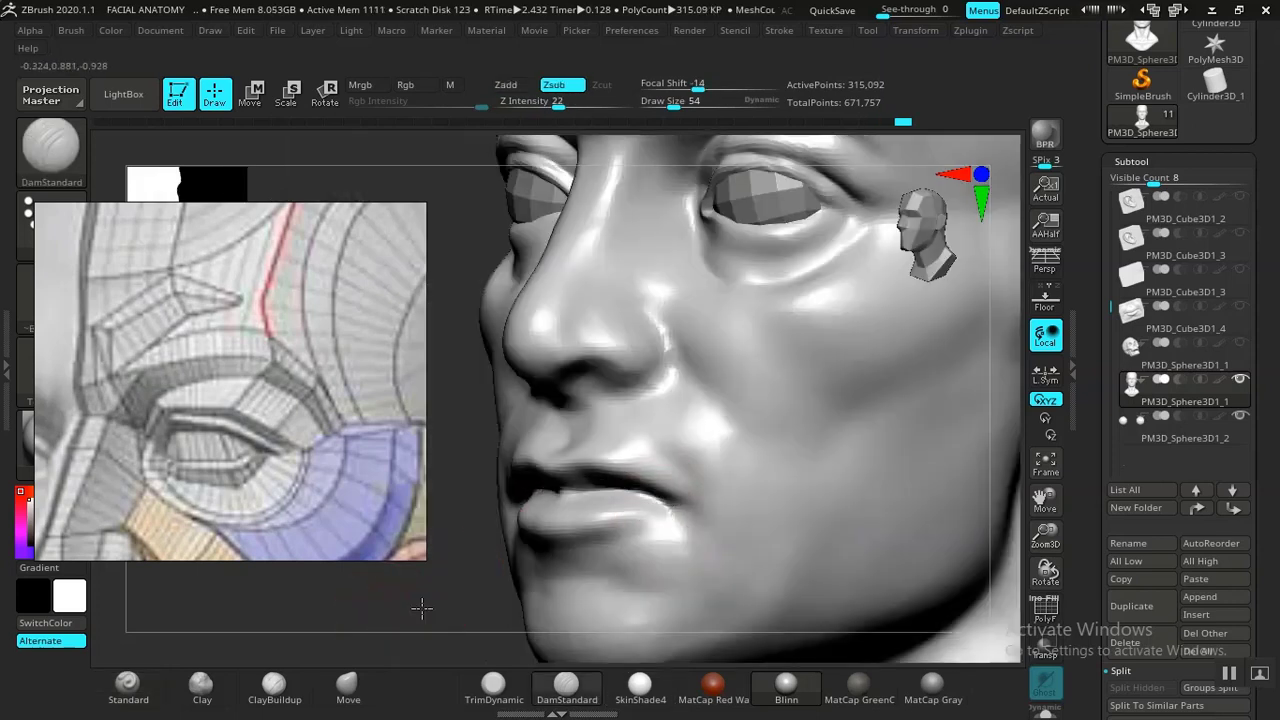
left_click_drag(422, 608, 975, 520, "shift")
left_click_drag(886, 520, 880, 640, "alt")
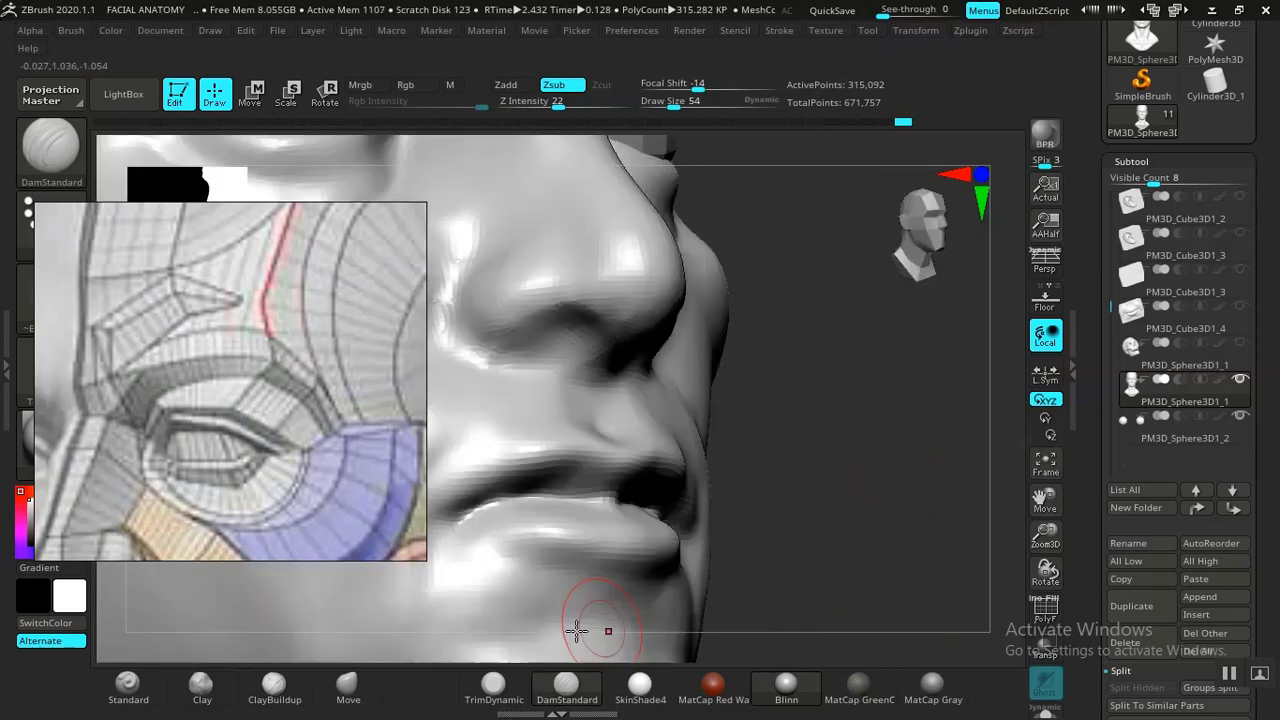
left_click(128, 688)
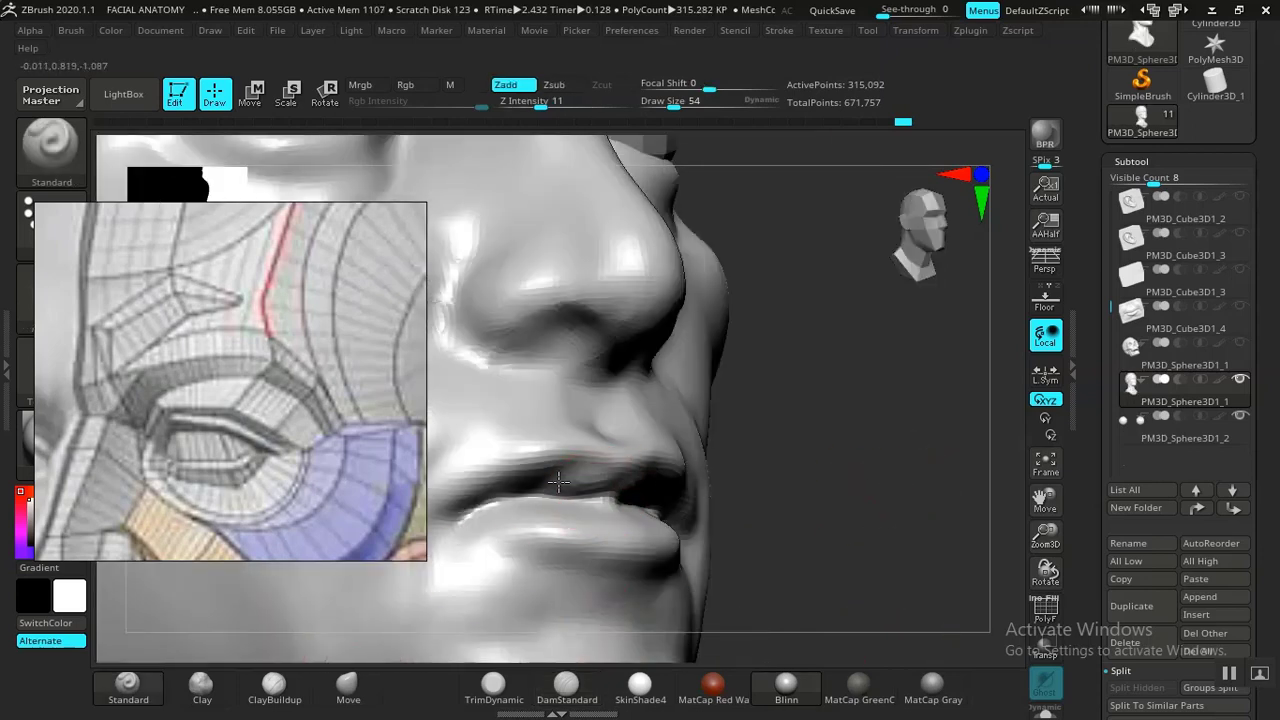
left_click_drag(558, 482, 505, 485)
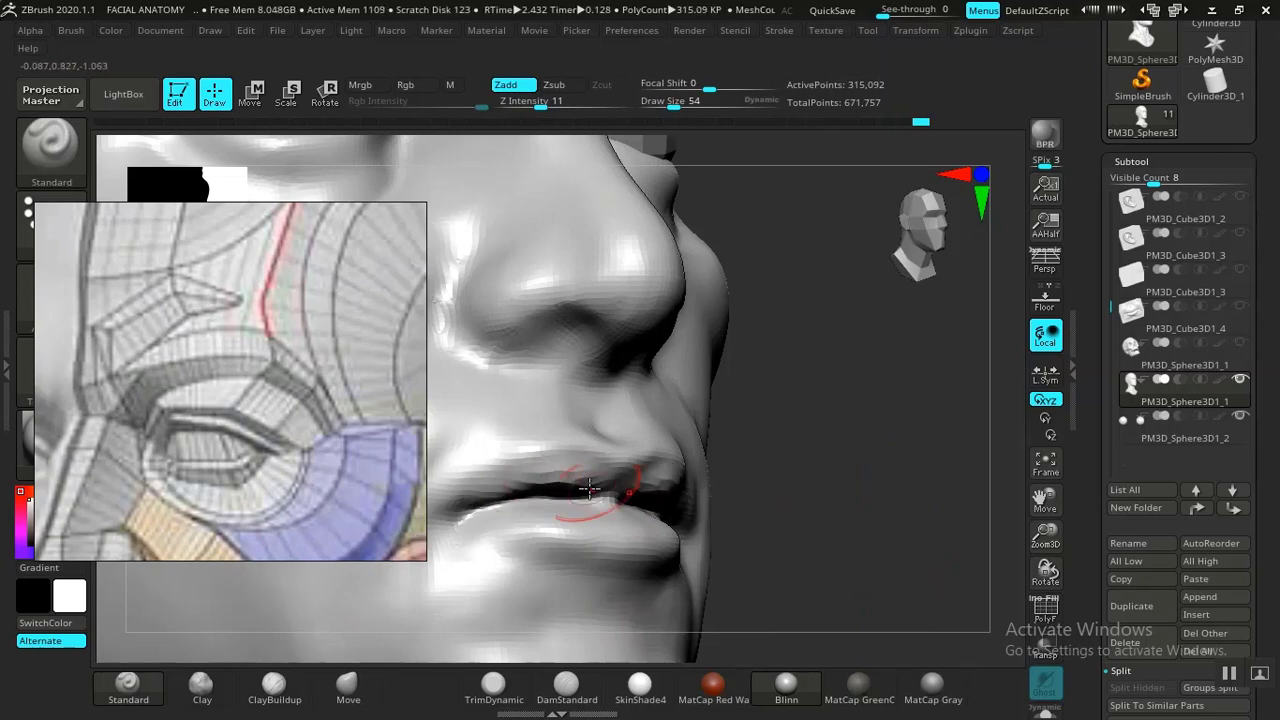
- Build up the inner edge of the upper lip and the body of the lower lip with the Clay brush at Z intensity 21
key("b")
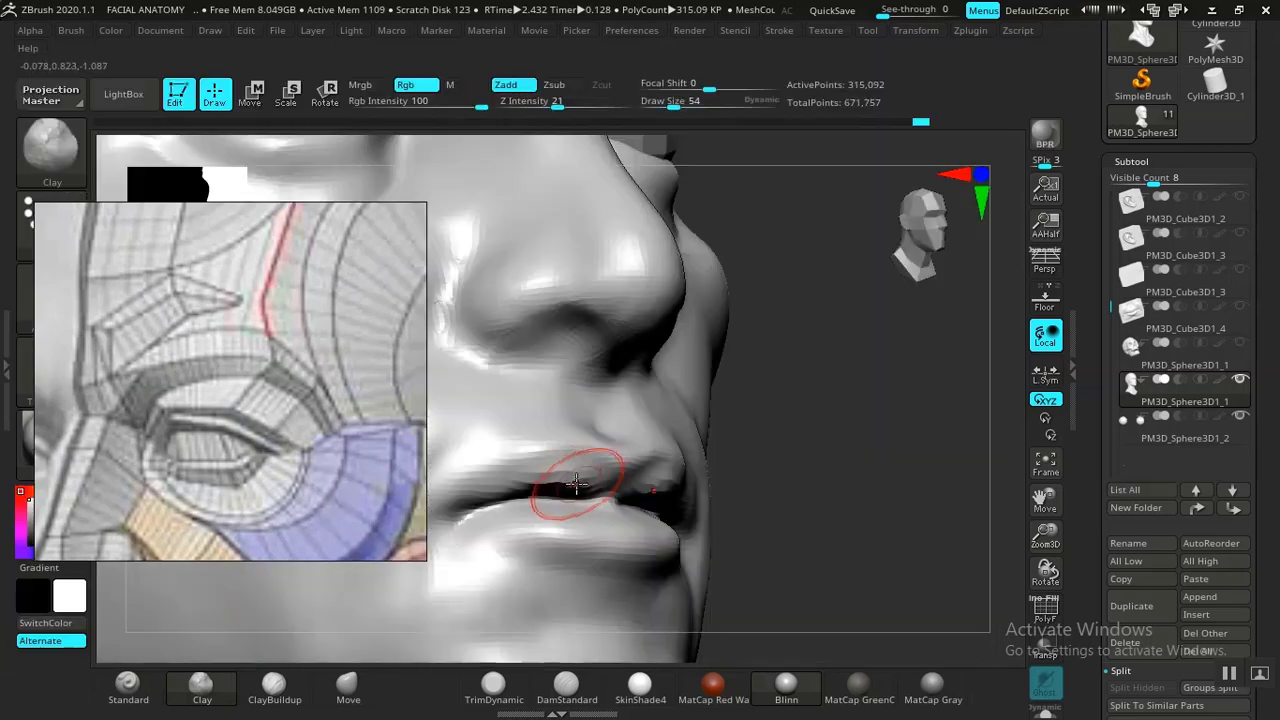
mouse_move(571, 491)
left_mouse_down()
mouse_move(529, 486)
mouse_move(580, 463)
mouse_move(484, 496)
mouse_move(663, 505)
left_mouse_up()
right_click_drag(663, 505, 651, 483)
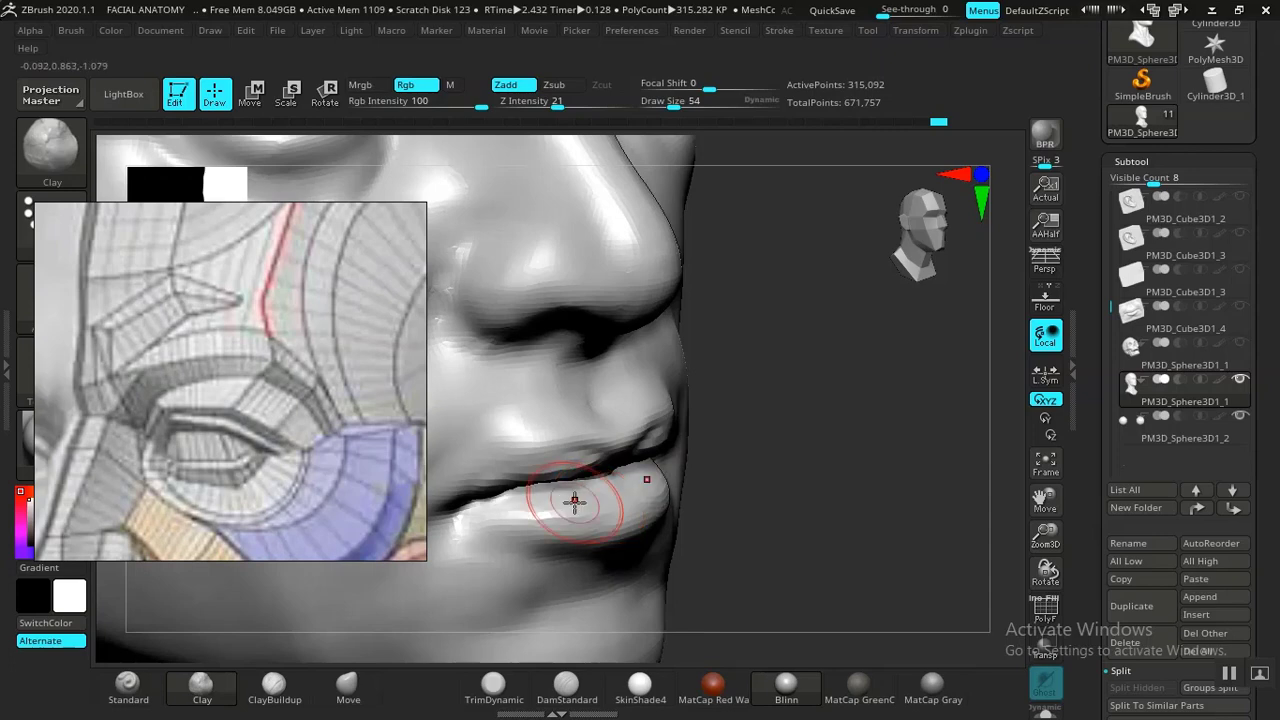
left_click_drag(577, 503, 518, 506)
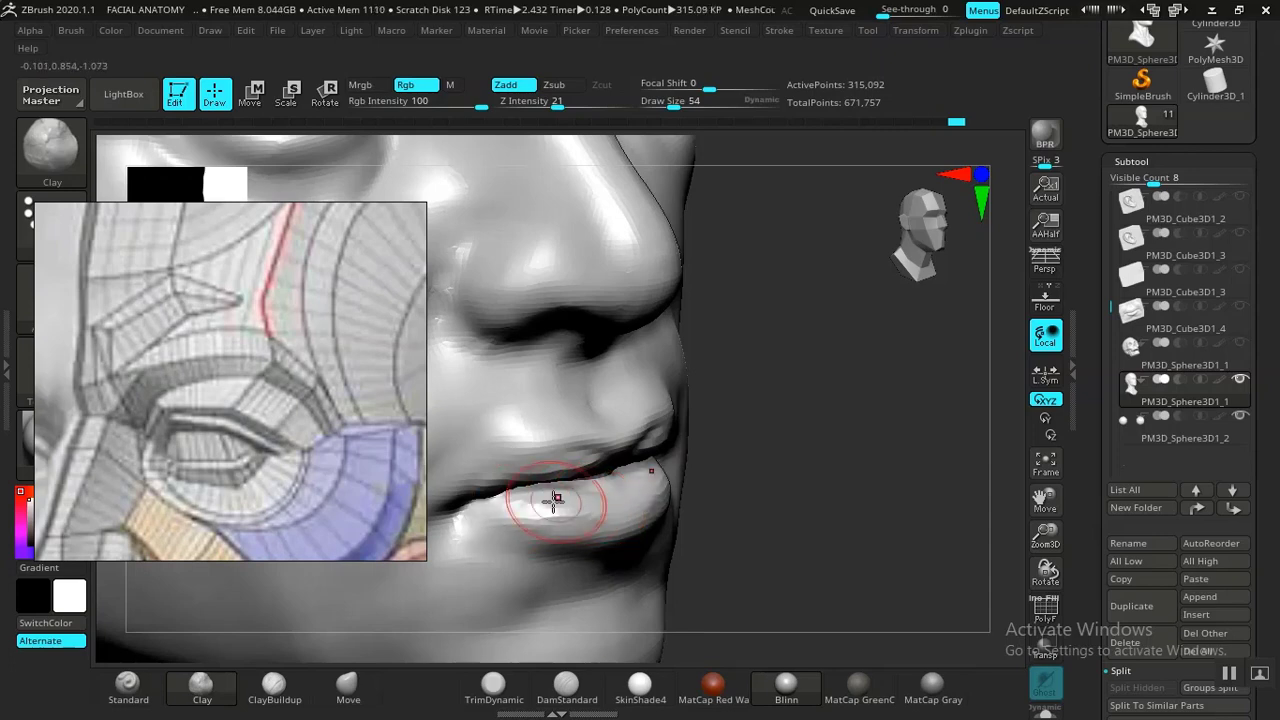
- Define the lower lip's bottom edge out to the mouth corners with the DamStandard brush at Z intensity 22
left_click(565, 686)
left_click_drag(596, 543, 469, 513)
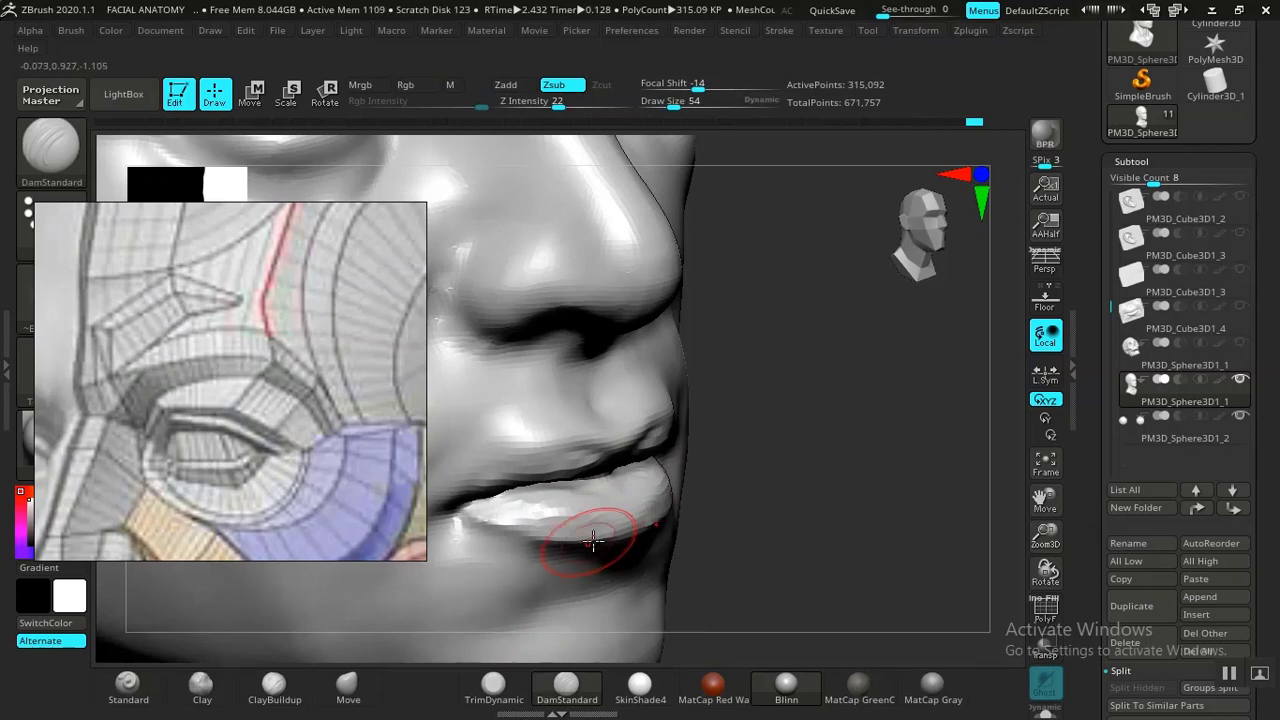
key("ctrl+z")
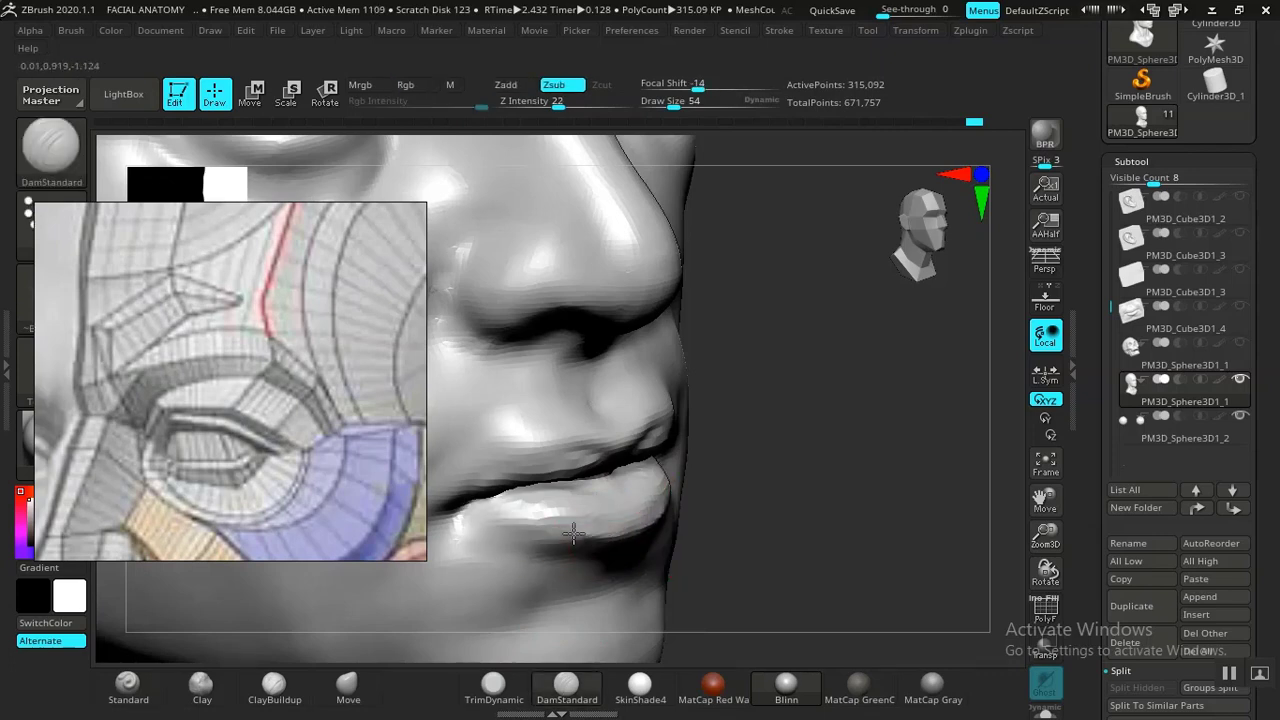
left_click_drag(573, 535, 461, 514)
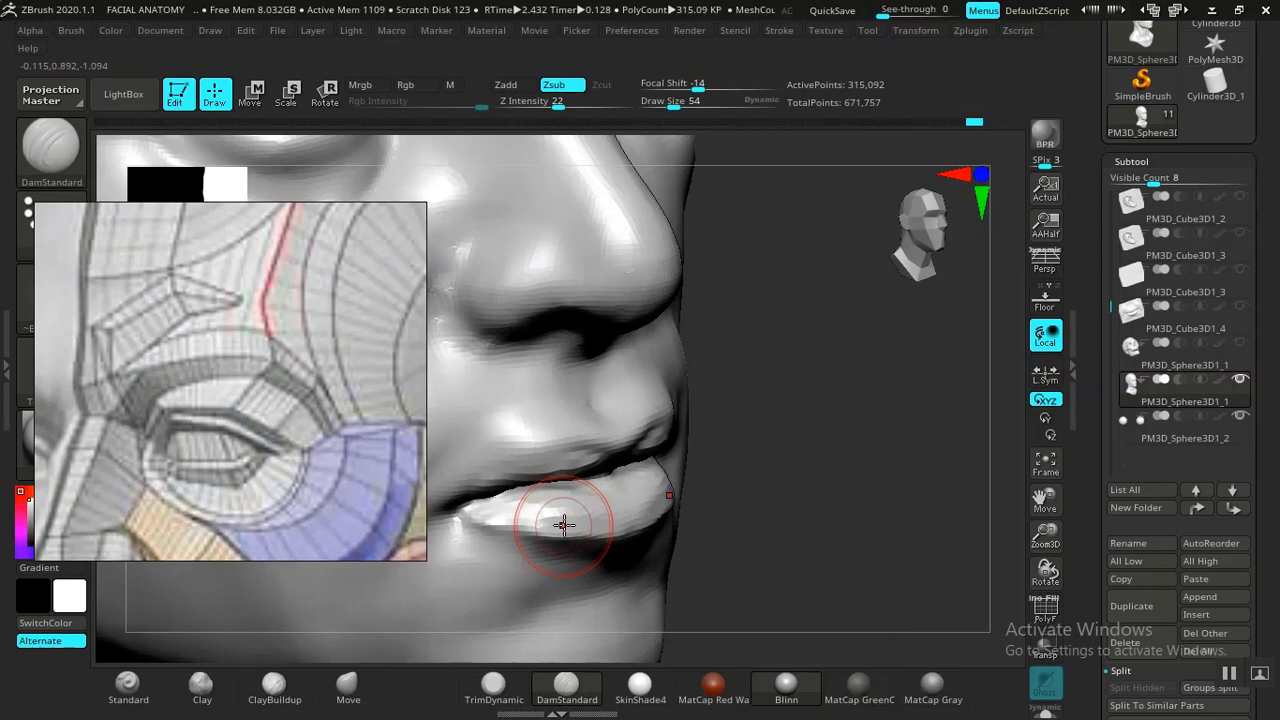
left_click_drag(728, 540, 826, 630, "alt")
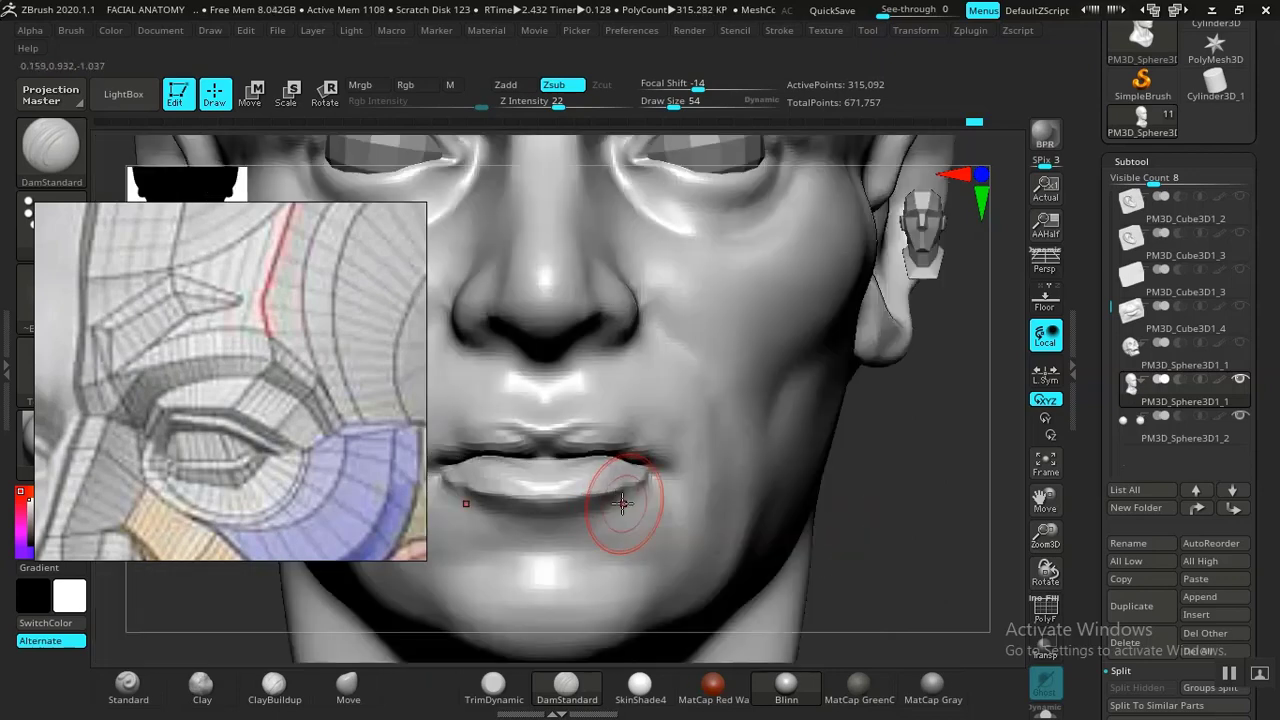
left_click_drag(652, 480, 612, 488)
- Smooth the upper lip and its transition to the mouth line
mouse_move(598, 445)
left_mouse_down("shift")
mouse_move(603, 420)
mouse_move(644, 431)
mouse_move(659, 461)
mouse_move(589, 426)
mouse_move(552, 435)
left_mouse_up("shift")
key("f")
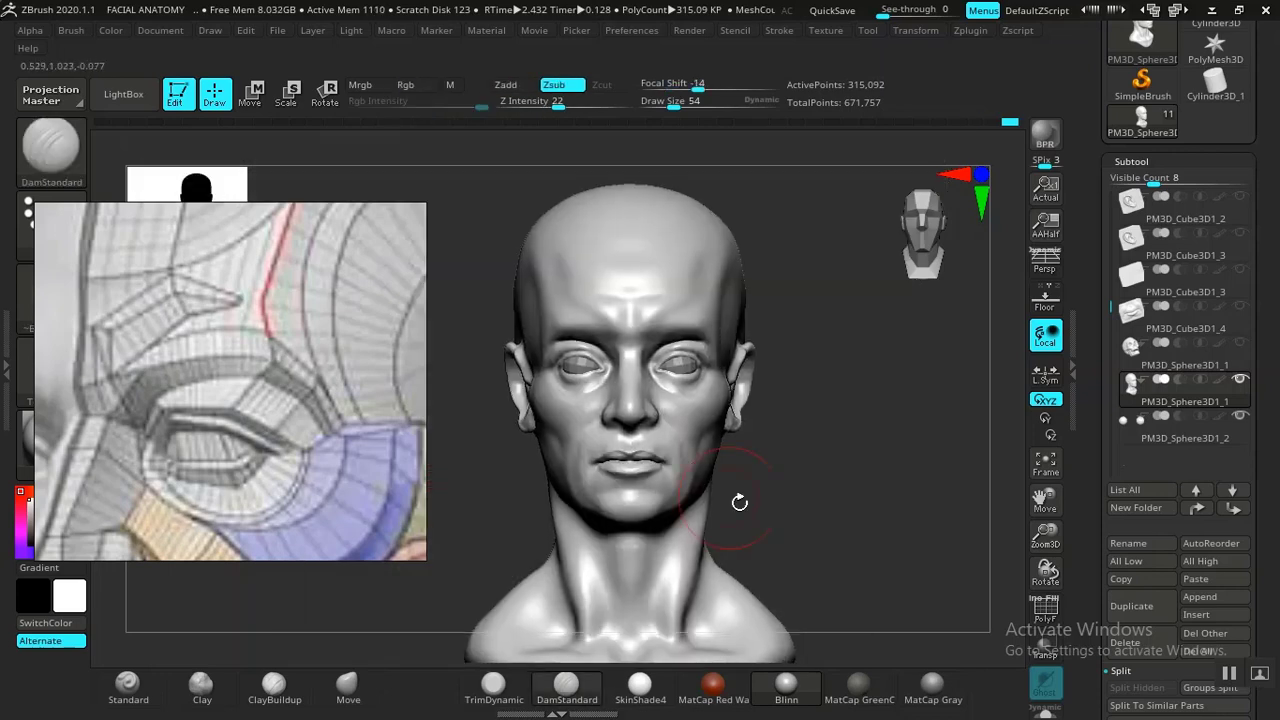
mouse_move(856, 516)
left_mouse_down("alt")
mouse_move(860, 600)
mouse_move(851, 571)
mouse_move(735, 570)
left_mouse_up("alt")
left_click_drag(611, 543, 632, 516, "shift")
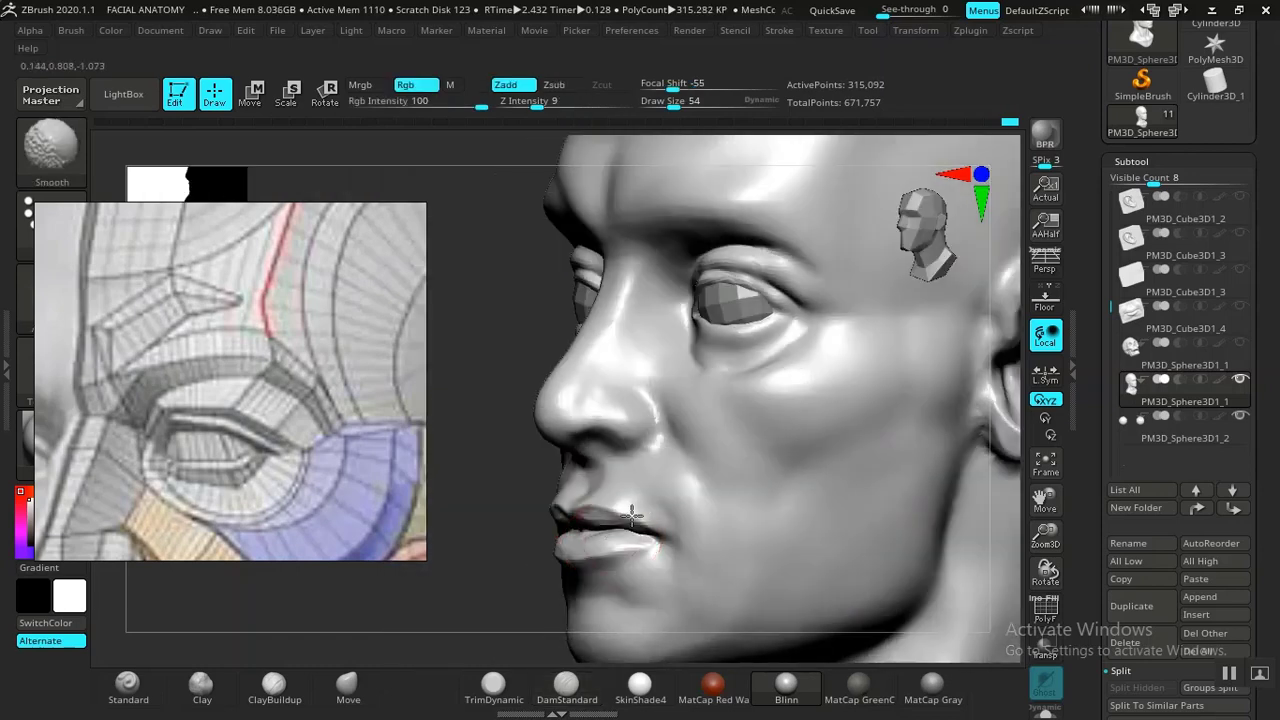
key("f")
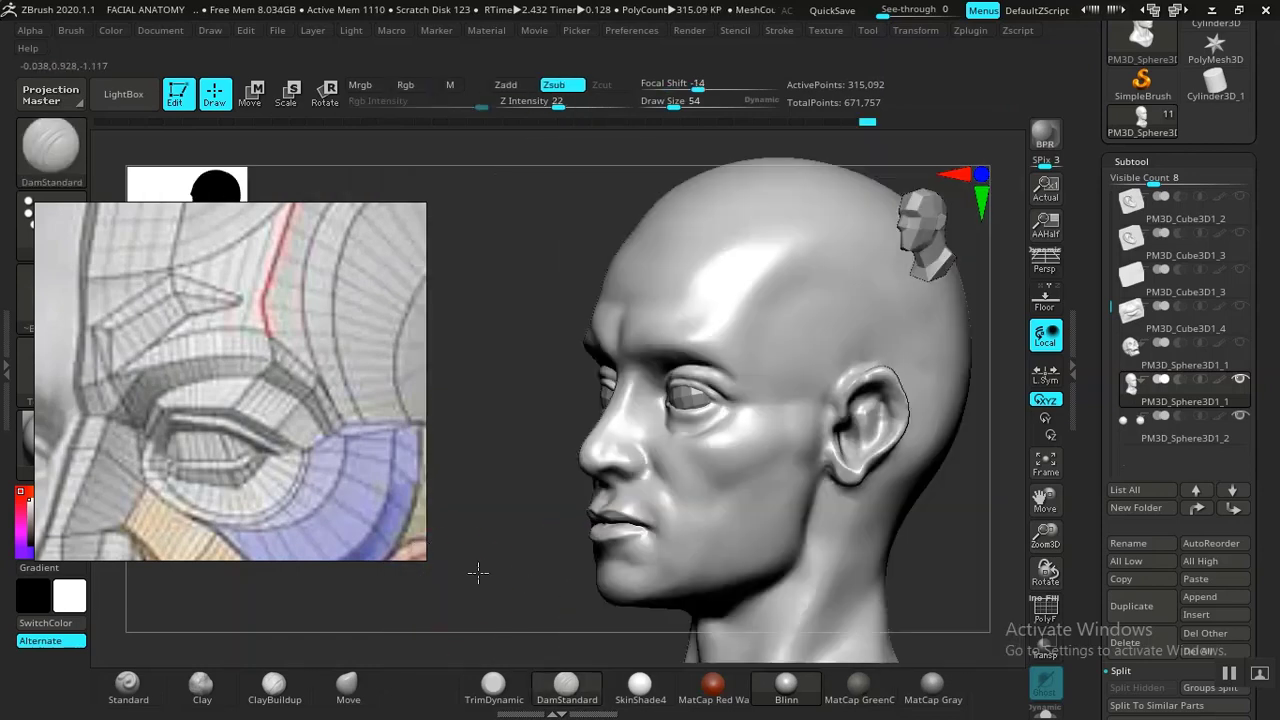
- Reshape the lip profile against the side-view reference with the Move brush at Z intensity 43, using draw sizes 90 and 102
left_click_drag(478, 573, 477, 589, "shift")
mouse_move(506, 543)
left_mouse_down("alt")
mouse_move(547, 590)
mouse_move(508, 557)
left_mouse_up("alt")
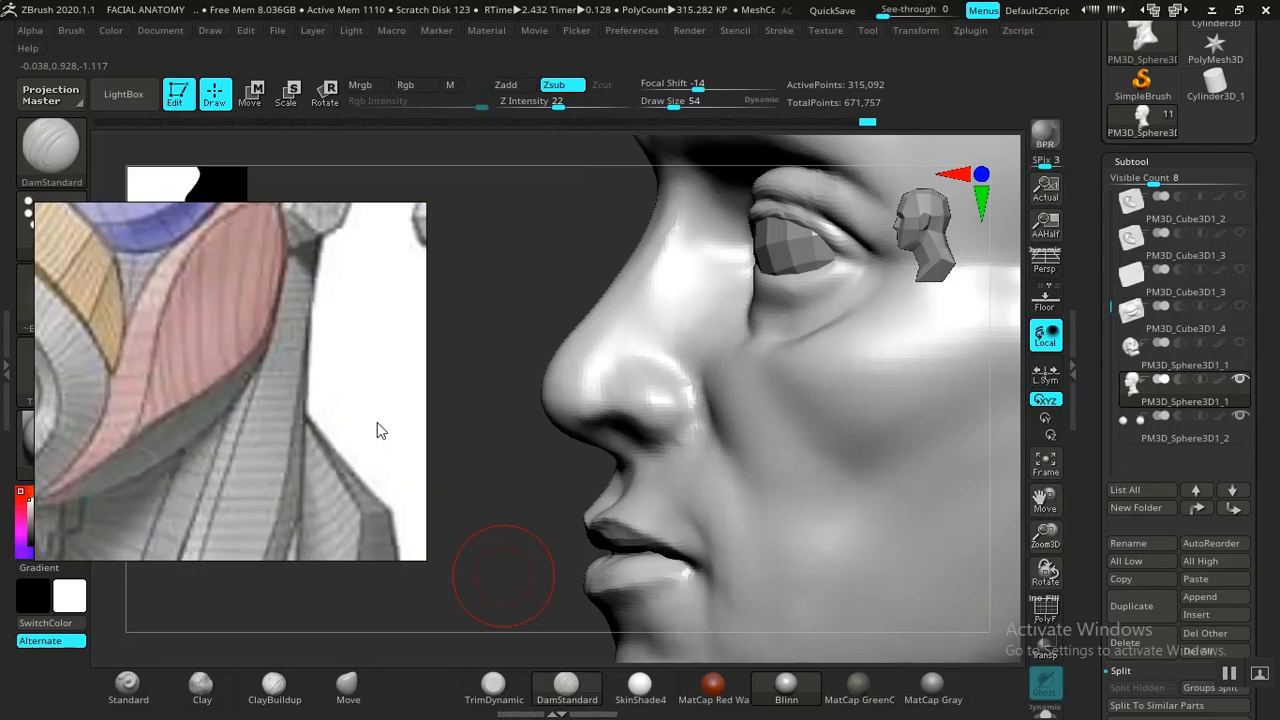
mouse_move(526, 509)
left_mouse_down()
mouse_move(503, 523)
mouse_move(537, 556)
mouse_move(526, 496)
mouse_move(540, 560)
left_mouse_up()
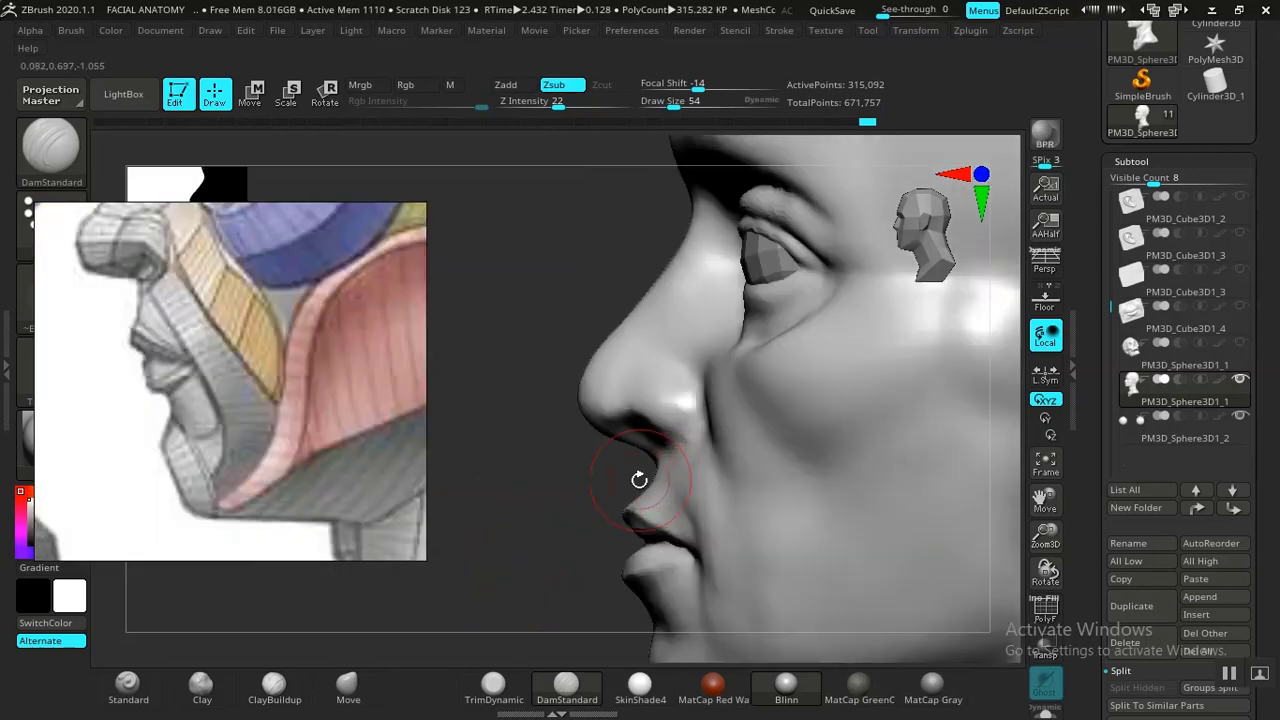
key("bracketright")
key("bracketright")
left_click(350, 690)
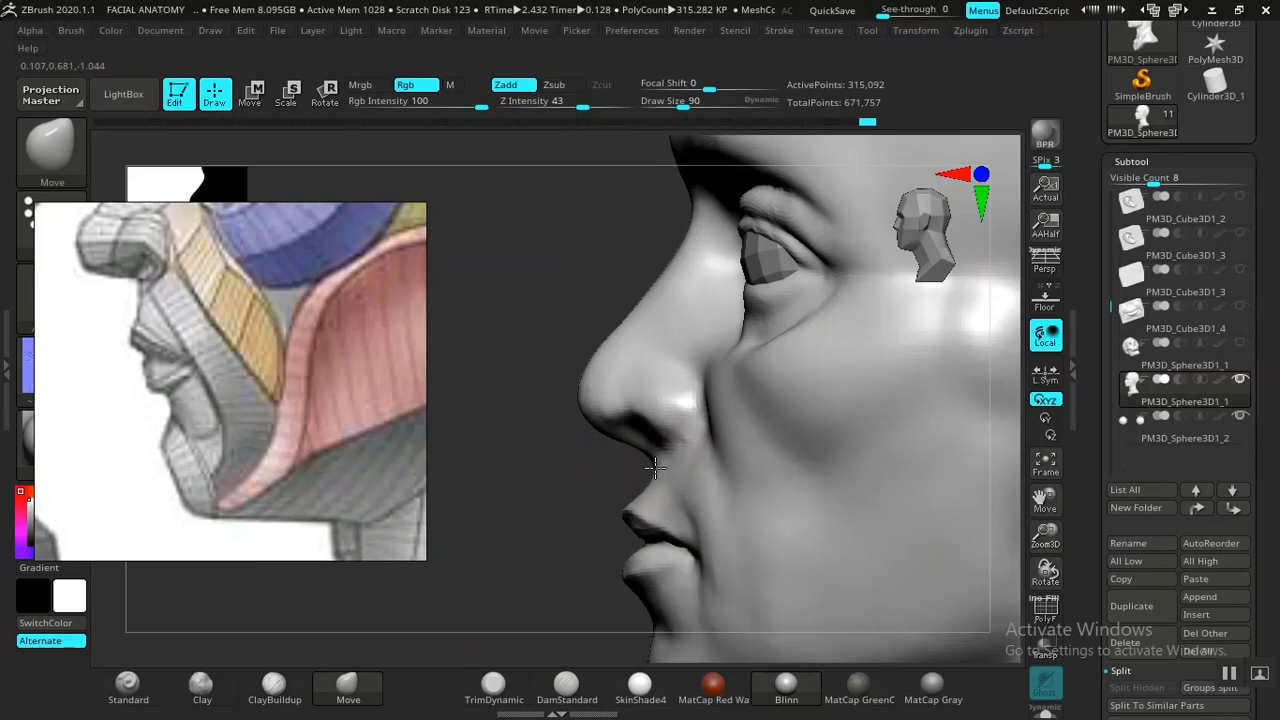
right_click_drag(634, 500, 600, 523)
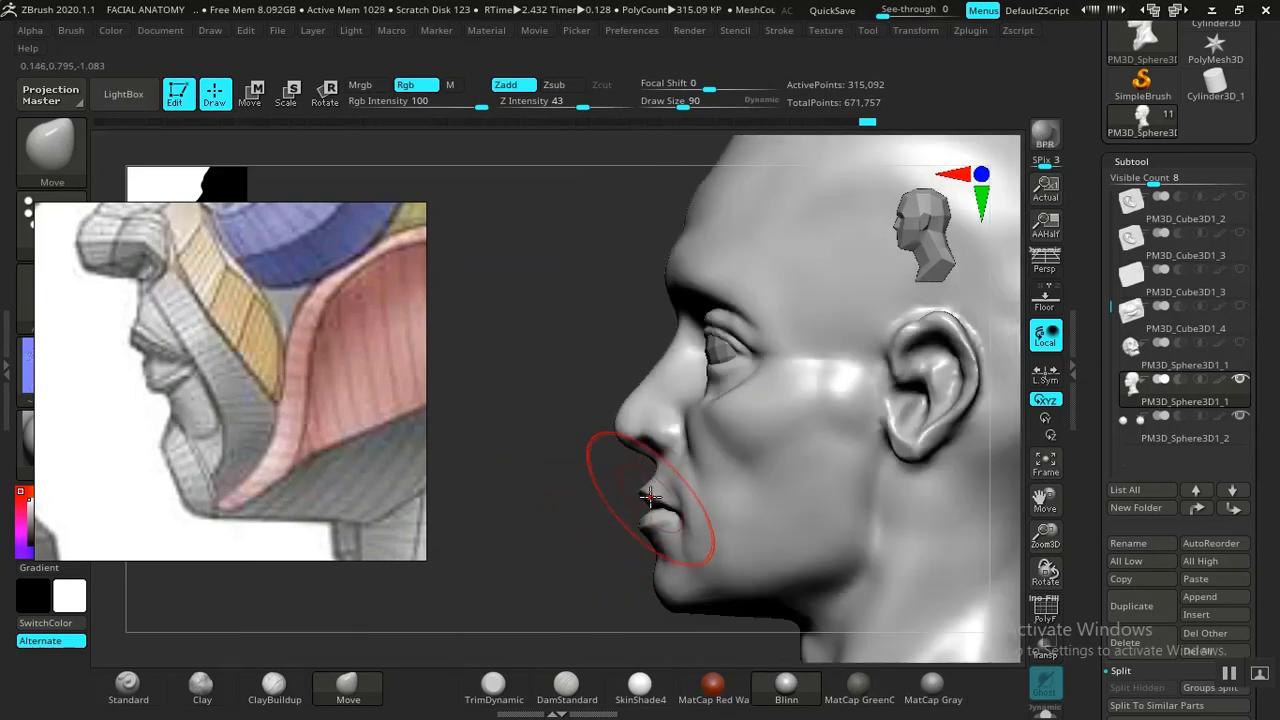
key("]")
left_click_drag(651, 514, 647, 512)
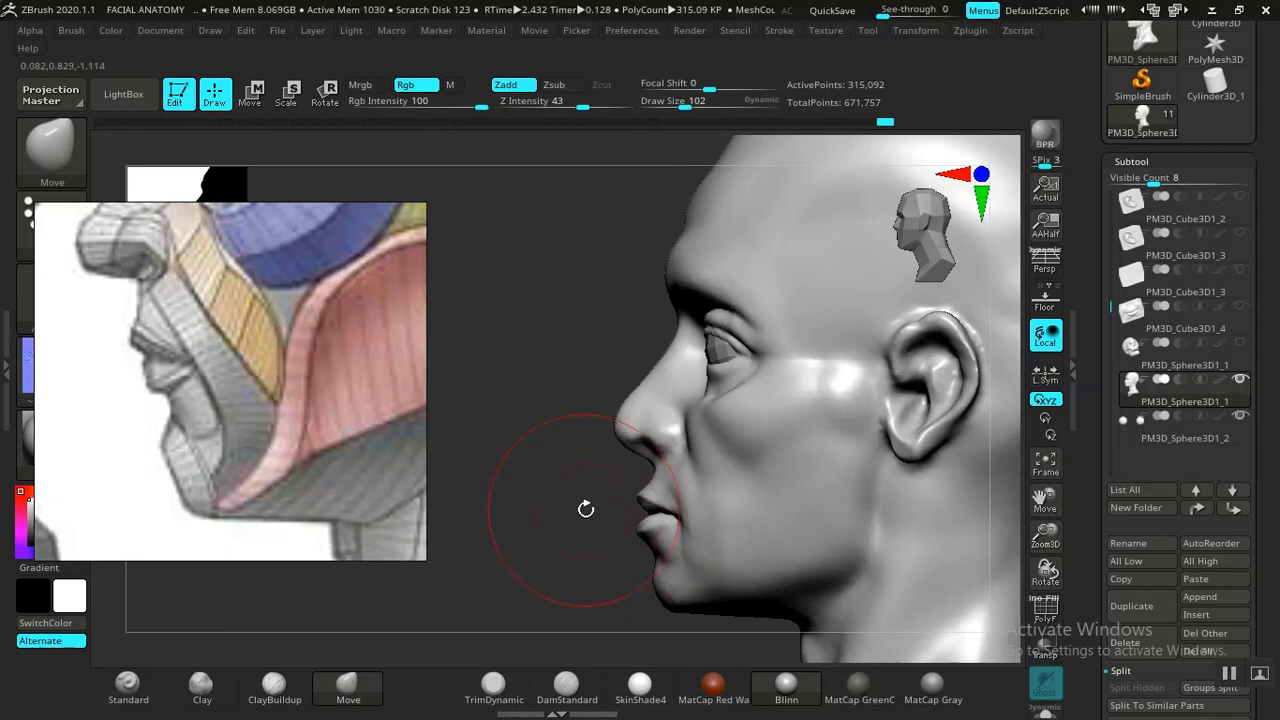
- Push the lower lip back and lift the underside of the nose tip in profile with the Move brush at draw size 70
mouse_move(586, 508)
right_mouse_down()
mouse_move(604, 531)
mouse_move(617, 503)
mouse_move(708, 494)
mouse_move(769, 529)
mouse_move(811, 531)
mouse_move(674, 458)
mouse_move(697, 497)
mouse_move(766, 537)
mouse_move(557, 517)
mouse_move(517, 551)
mouse_move(532, 583)
right_mouse_up()
key("bracketleft")
key("bracketleft")
key("bracketleft")
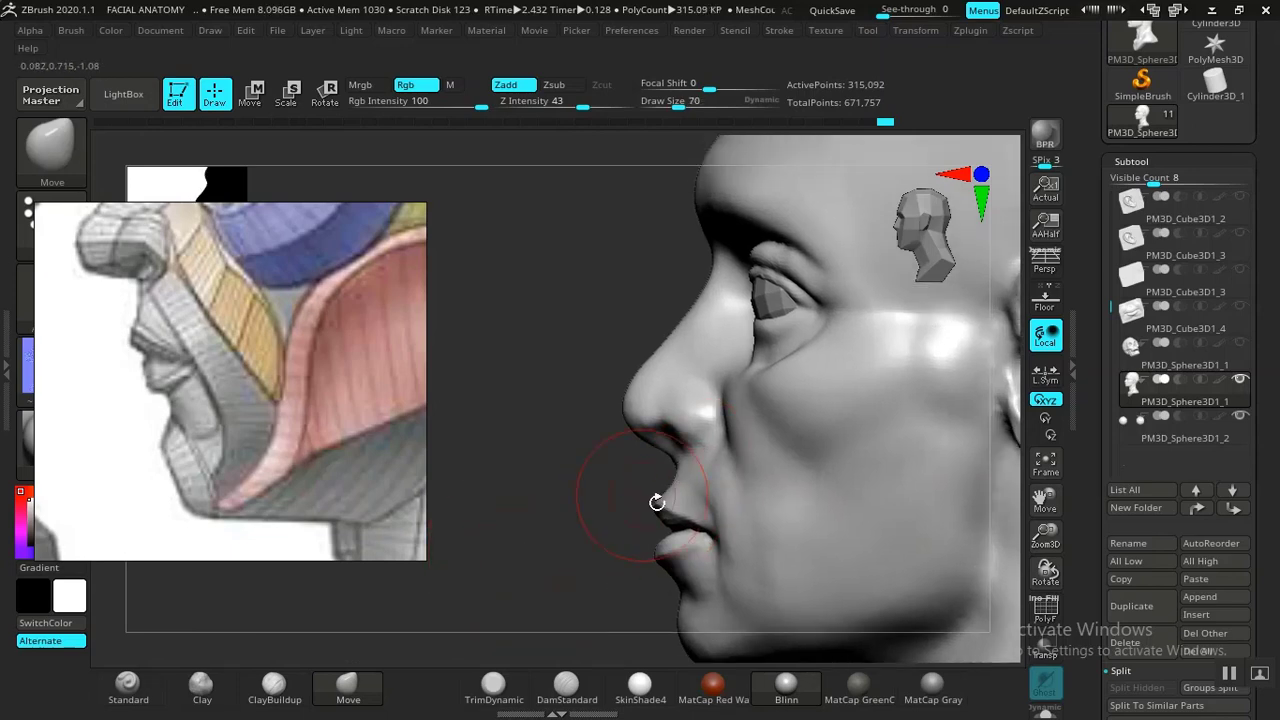
right_click_drag(576, 526, 659, 648)
right_click_drag(603, 574, 632, 577)
left_click_drag(660, 574, 674, 569)
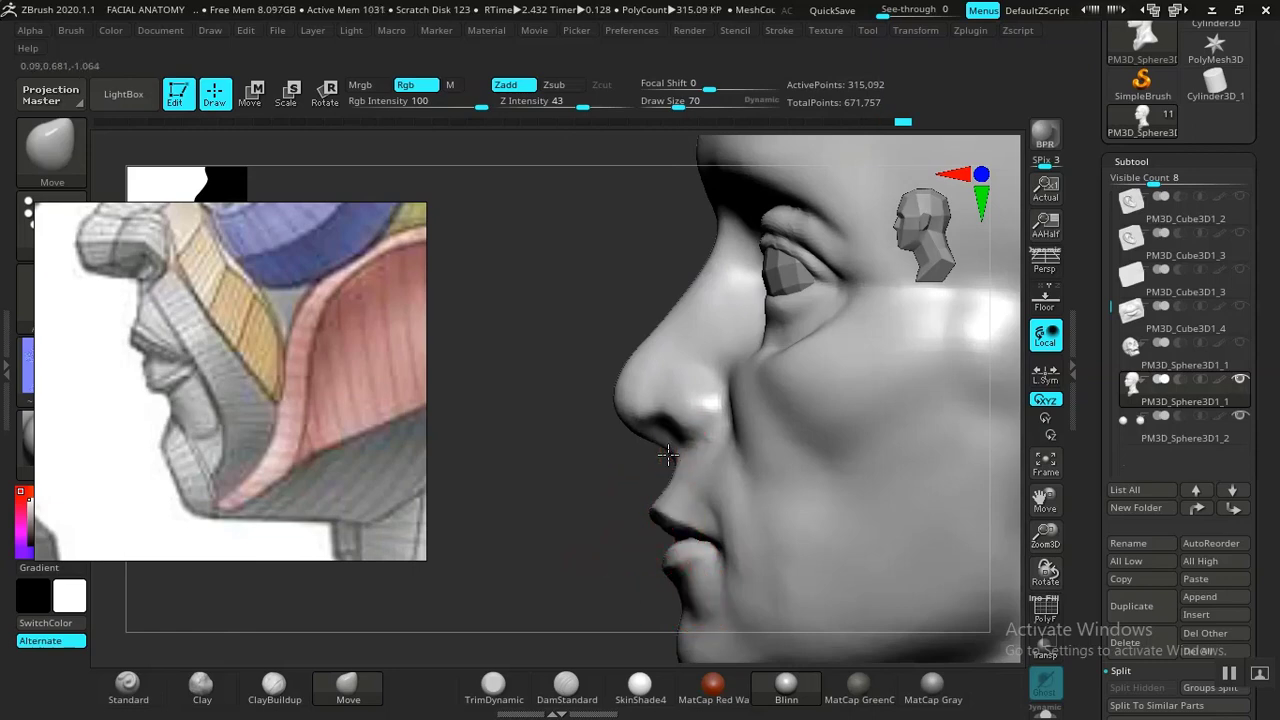
left_click_drag(633, 420, 634, 408)
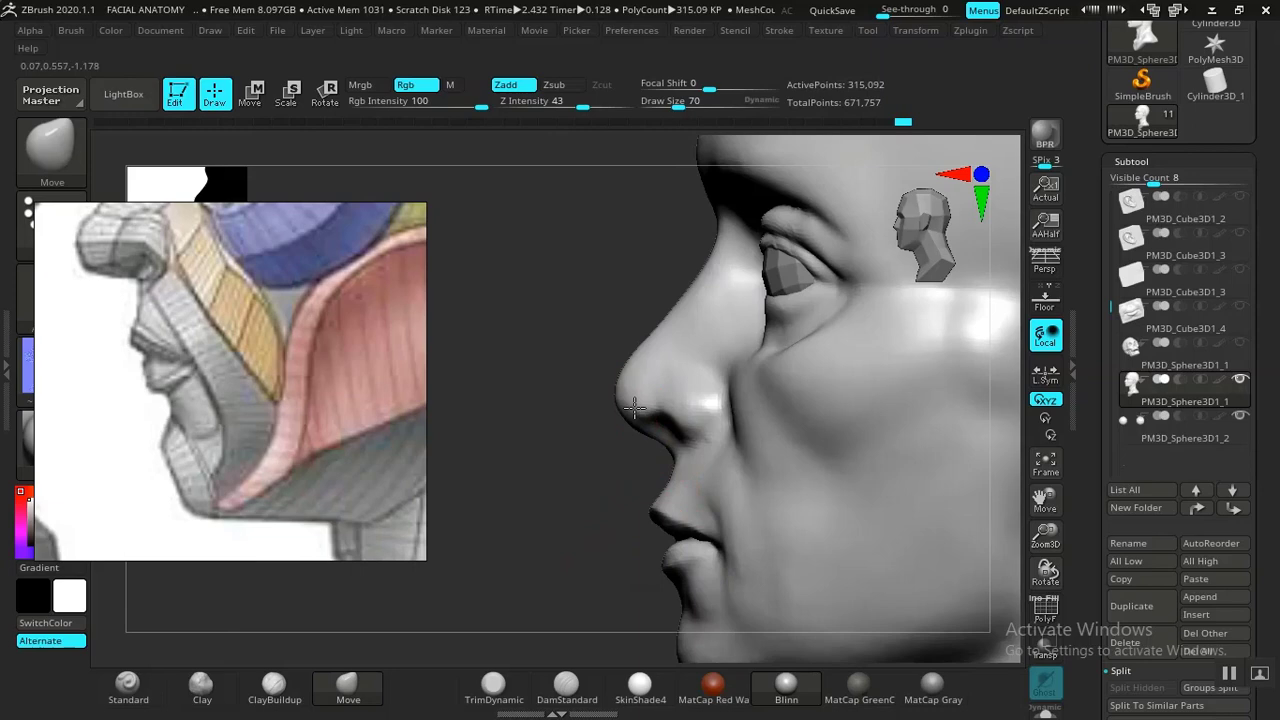
key("f")
left_click_drag(508, 368, 680, 450)
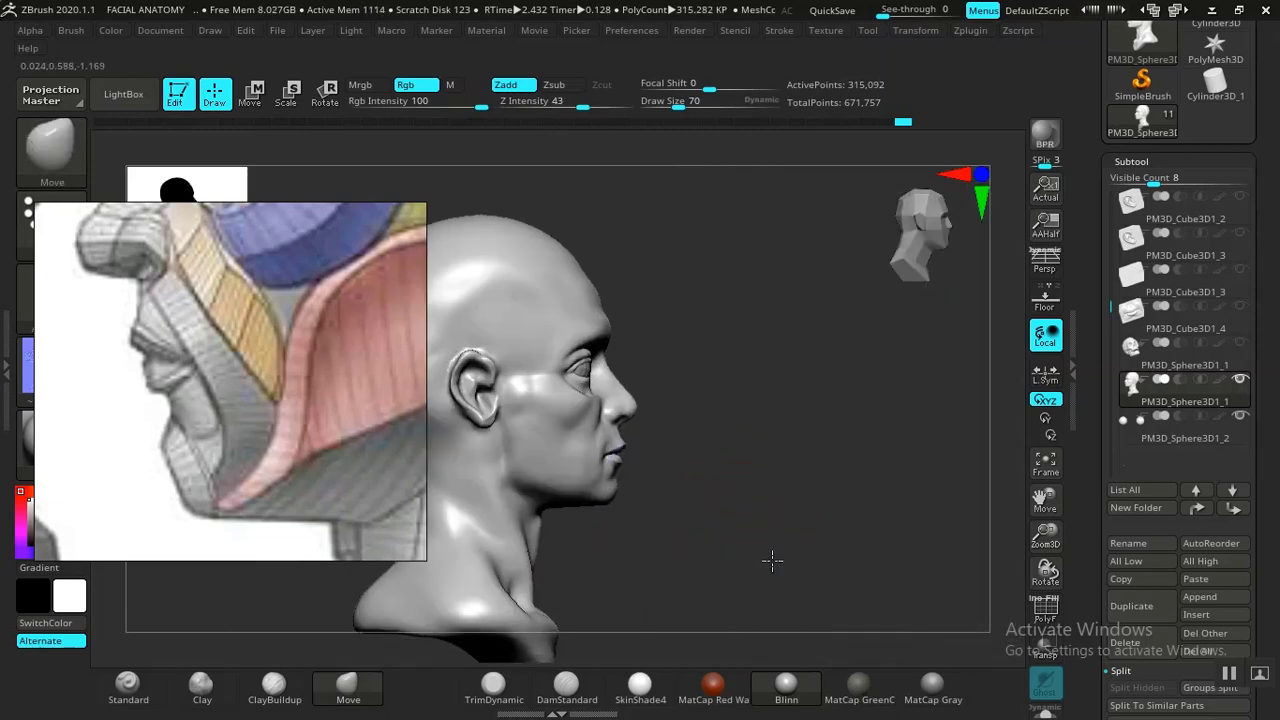
right_click_drag(772, 561, 811, 652, "ctrl")
right_click_drag(773, 528, 791, 569, "alt")
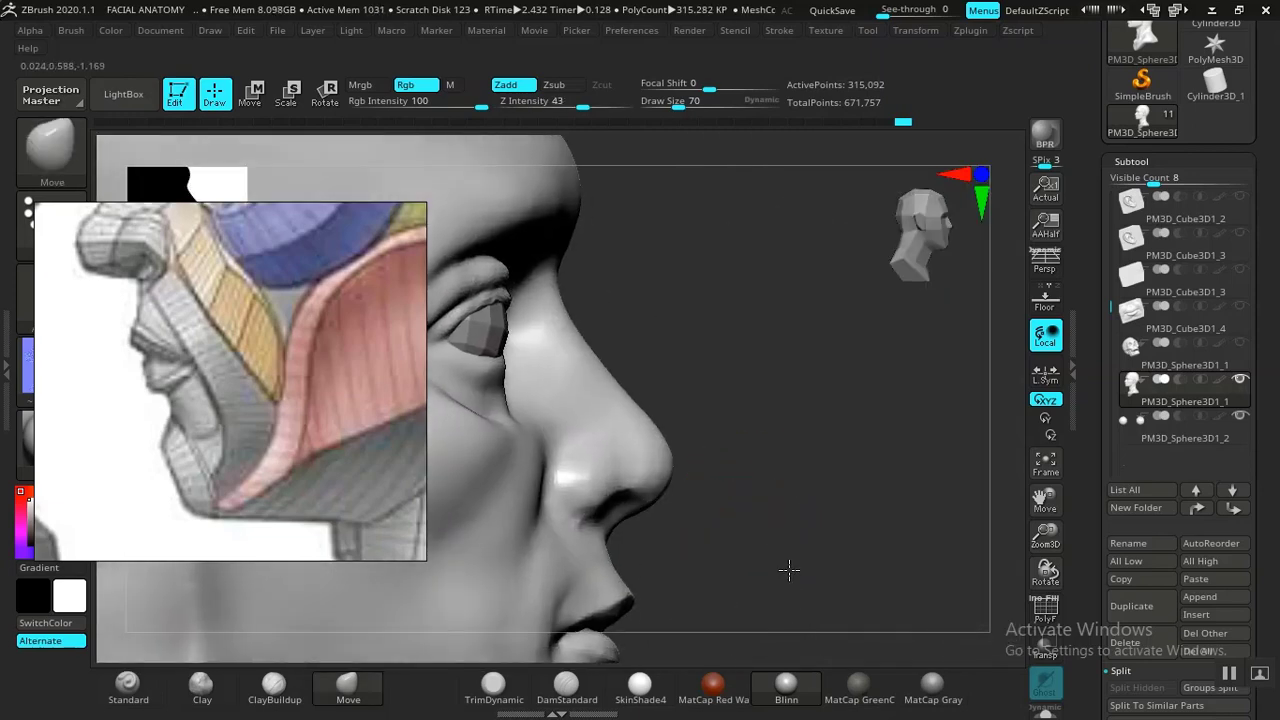
right_click_drag(613, 548, 726, 580)
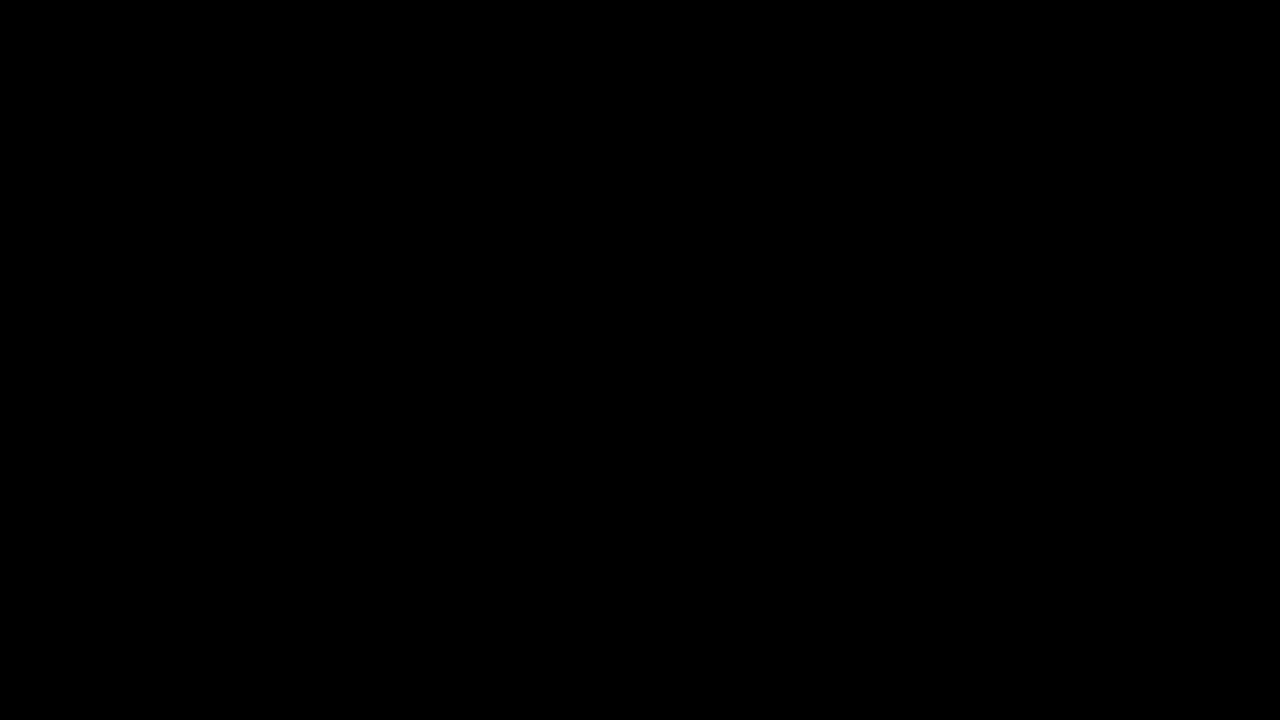